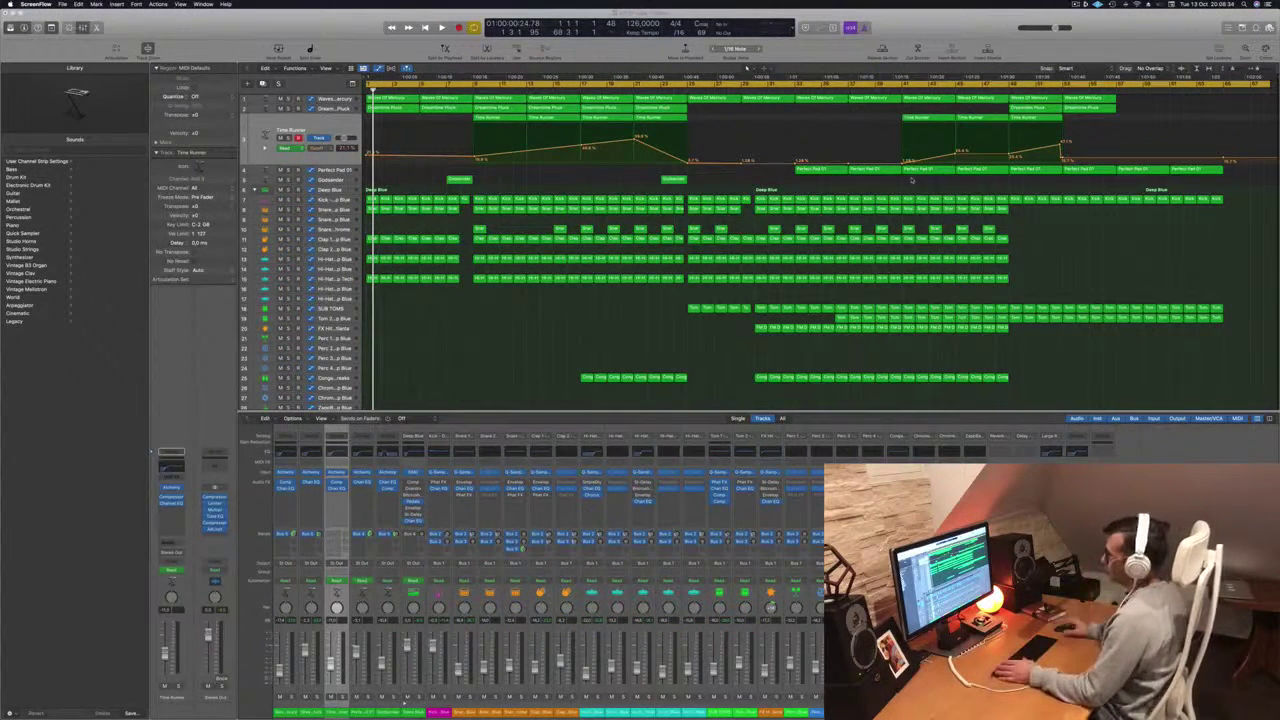
- Play the song from the start, select the Deep Blue drum track and solo its kick briefly
left_click(517, 355)
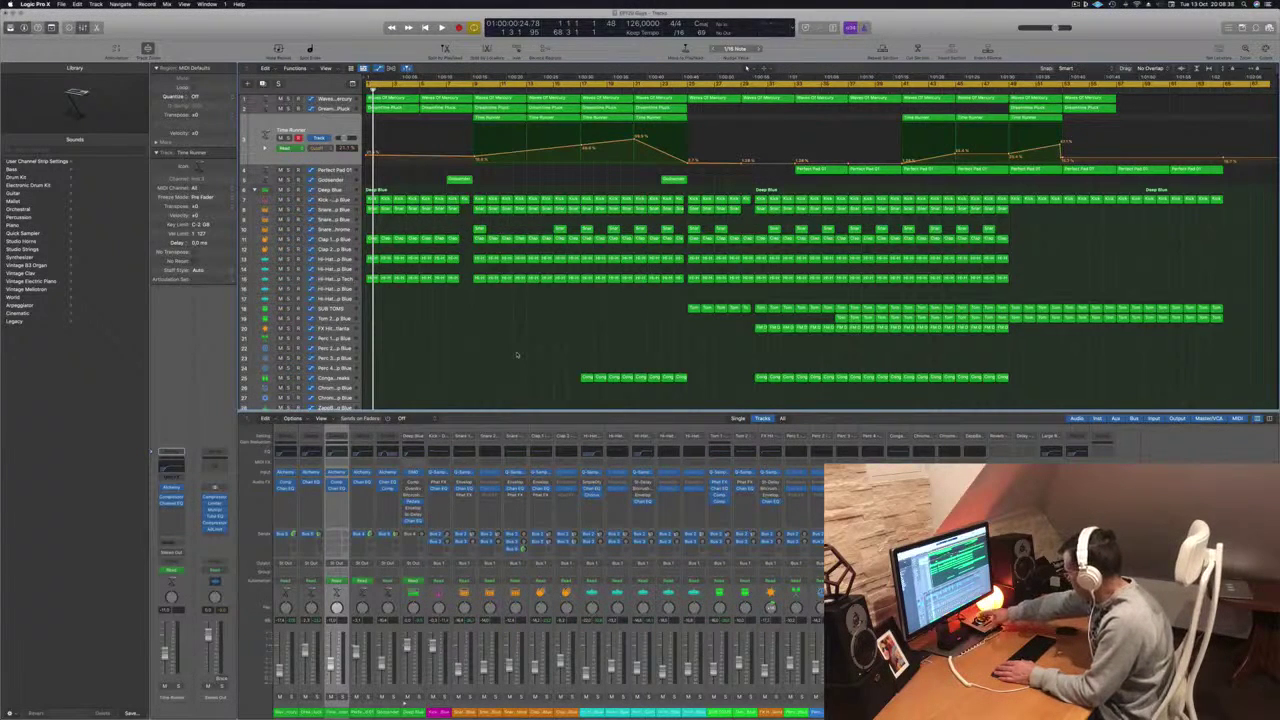
key("space")
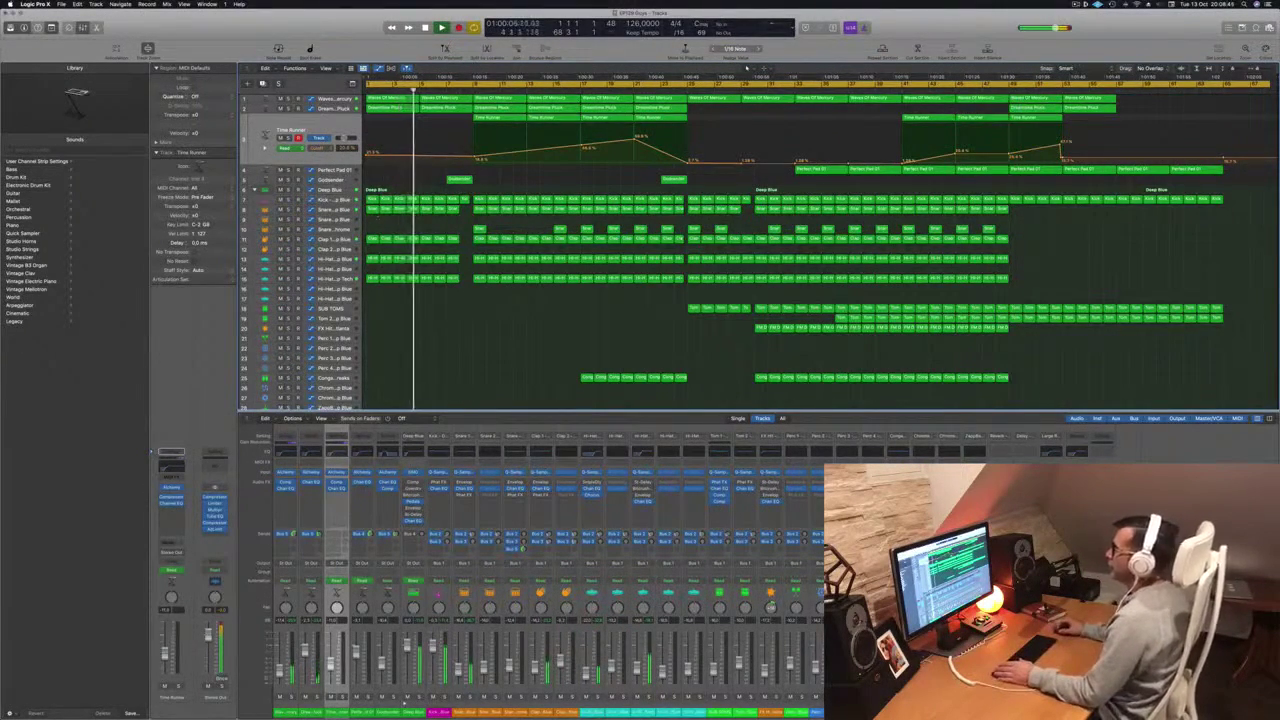
left_click(337, 192)
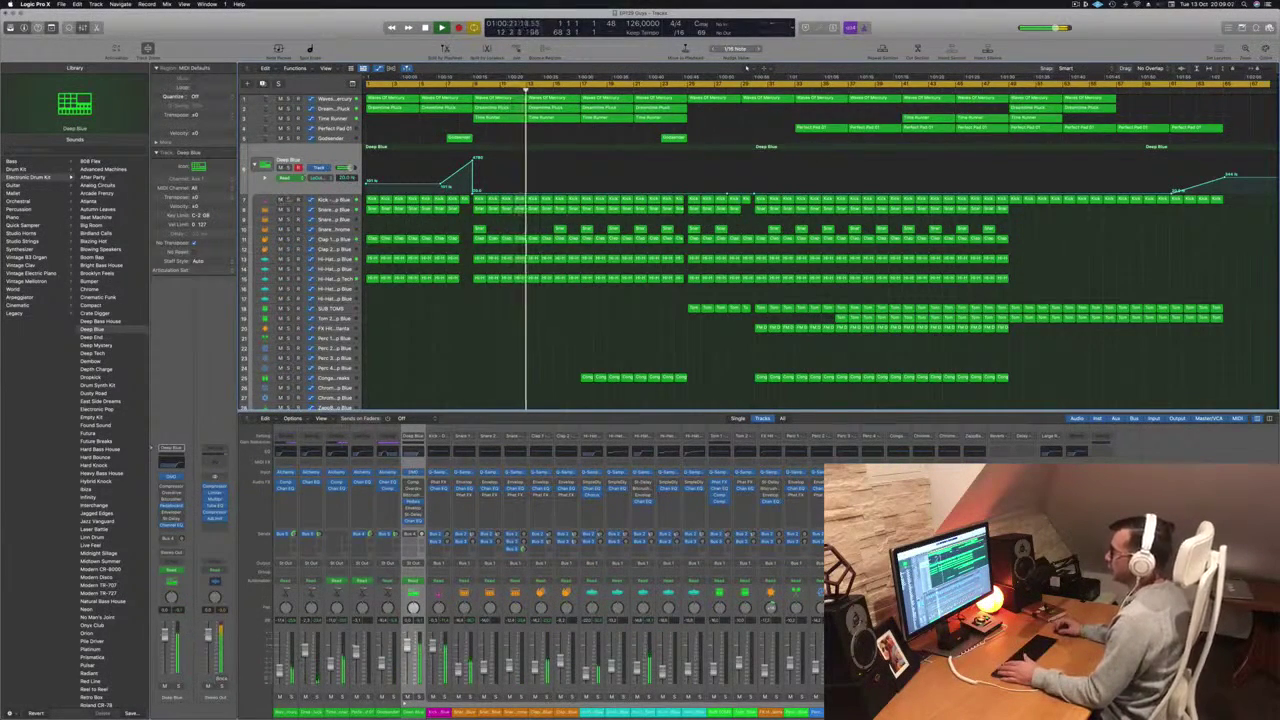
left_click(288, 200)
left_click(288, 200)
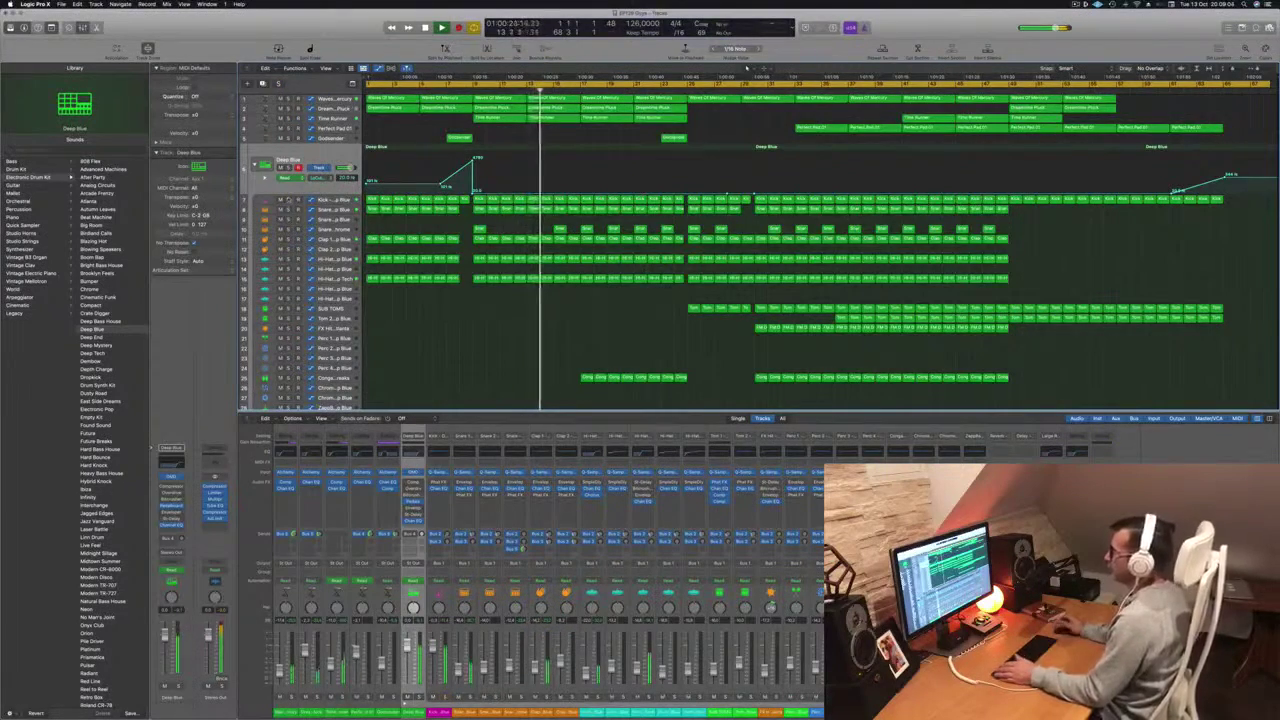
- Audition the Waves Of Mercury, Dreamtime Pluck and Time Runner tracks by soloing and unsoloing each in turn during playback
left_click(288, 99)
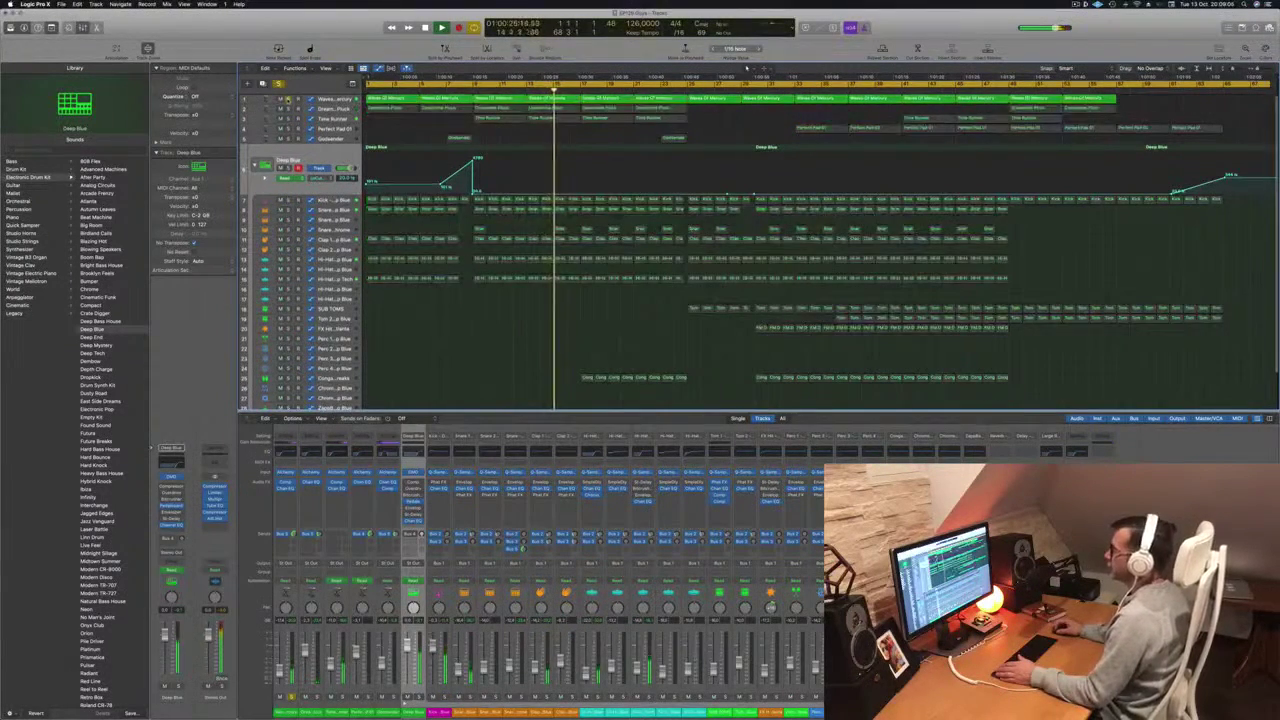
left_click(288, 100)
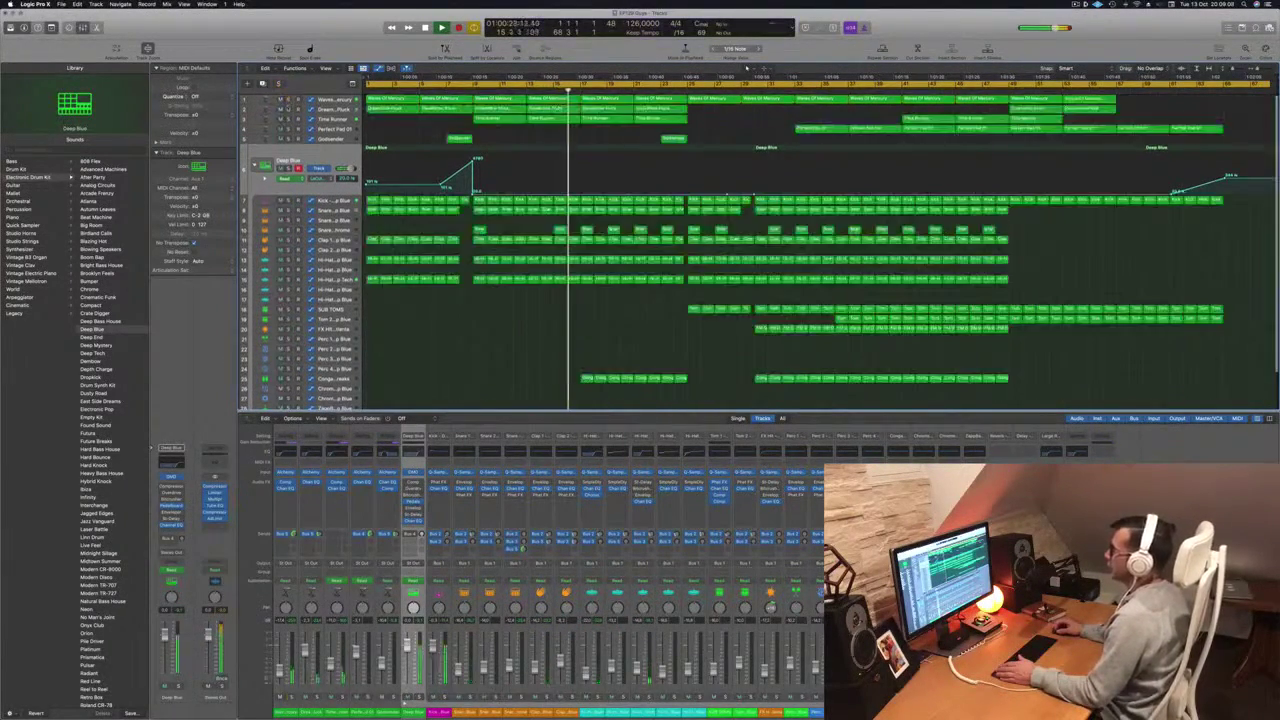
left_click(288, 109)
left_click(288, 129)
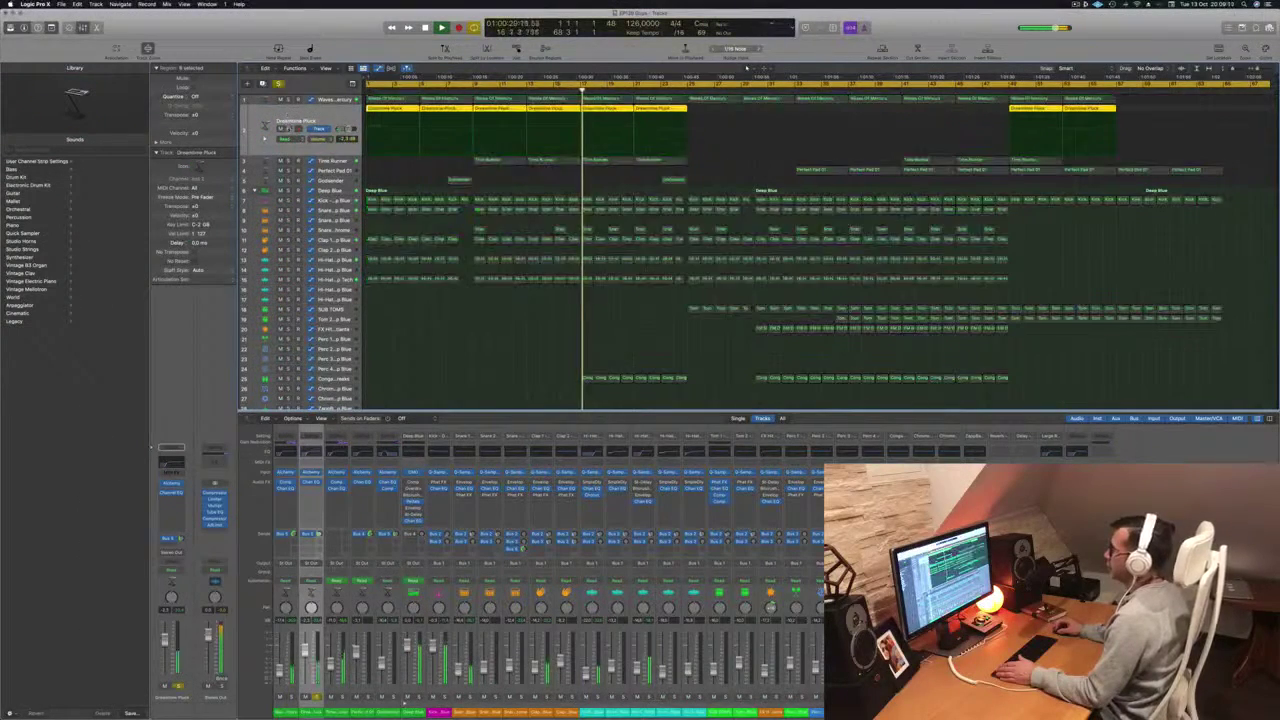
left_click(288, 129)
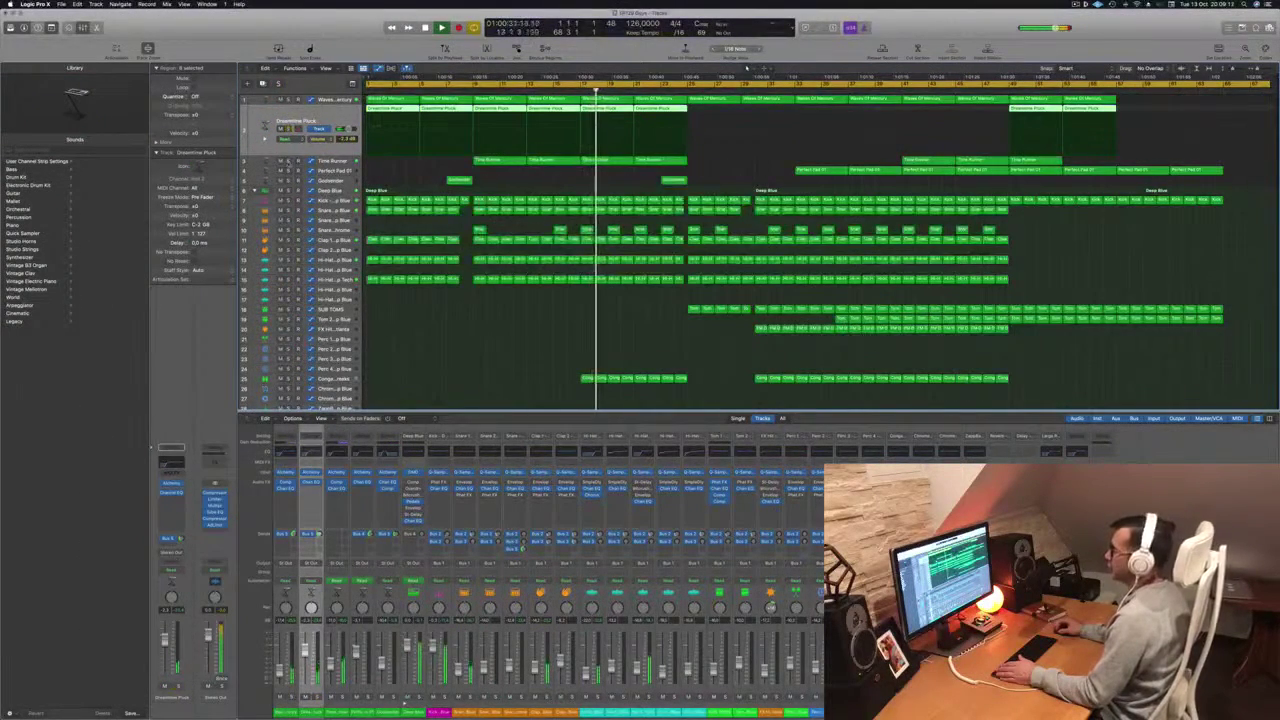
left_click(288, 160)
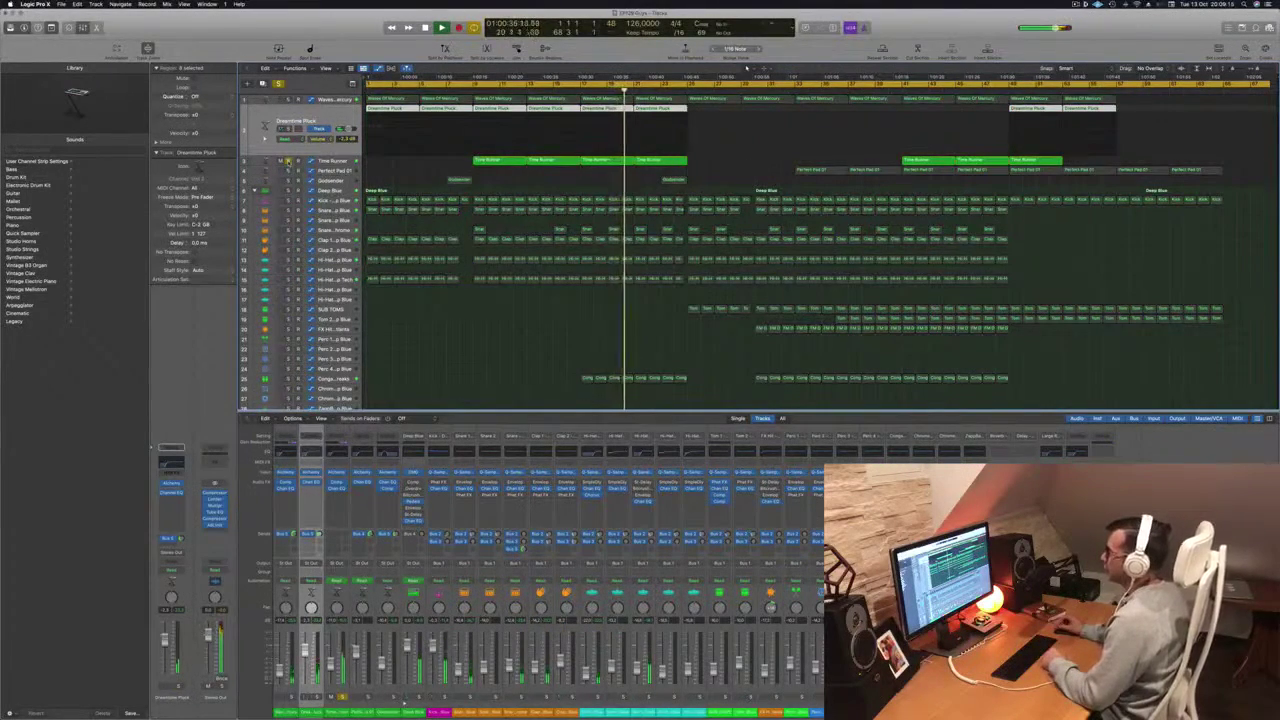
left_click(288, 161)
- Review the Time Runner and Godsender tracks, replaying the song from about bar 24
left_click(332, 161)
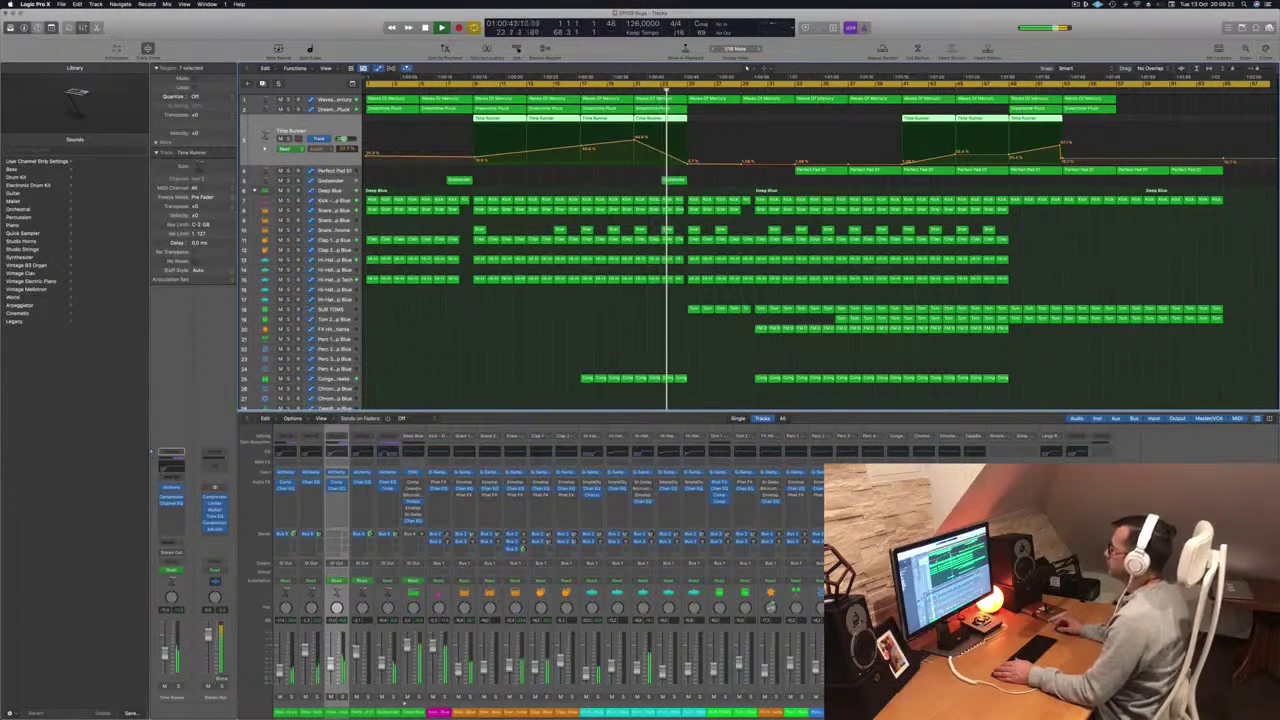
key("Down")
key("Down")
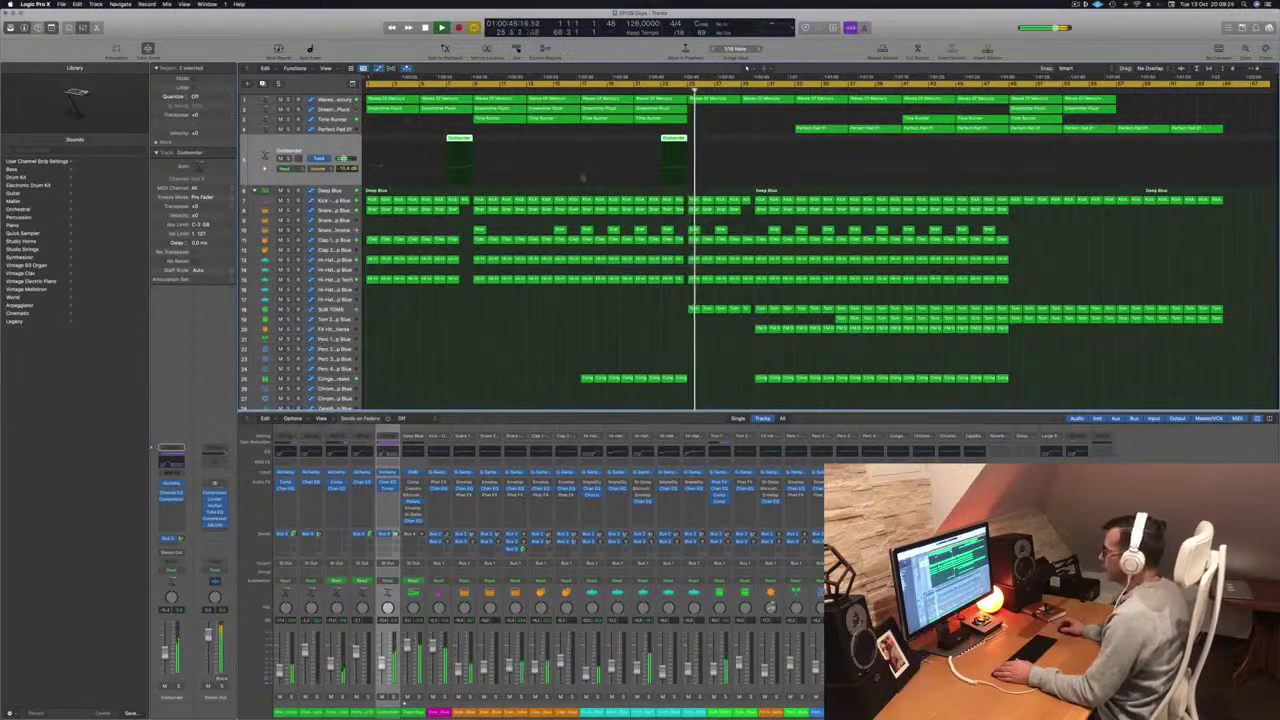
left_click(671, 89)
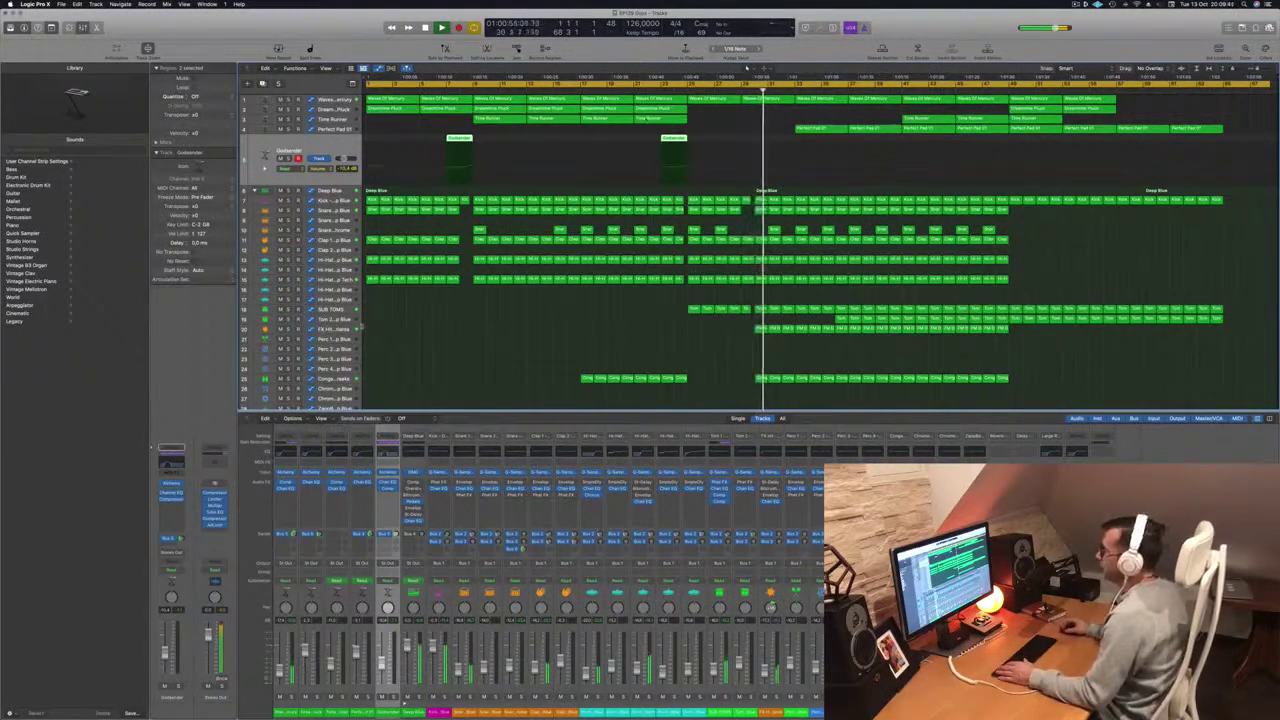
- Audition the SUB TOMS track in solo from bar 25 with its first region open in the Piano Roll, and turn solo off again
left_click(347, 311)
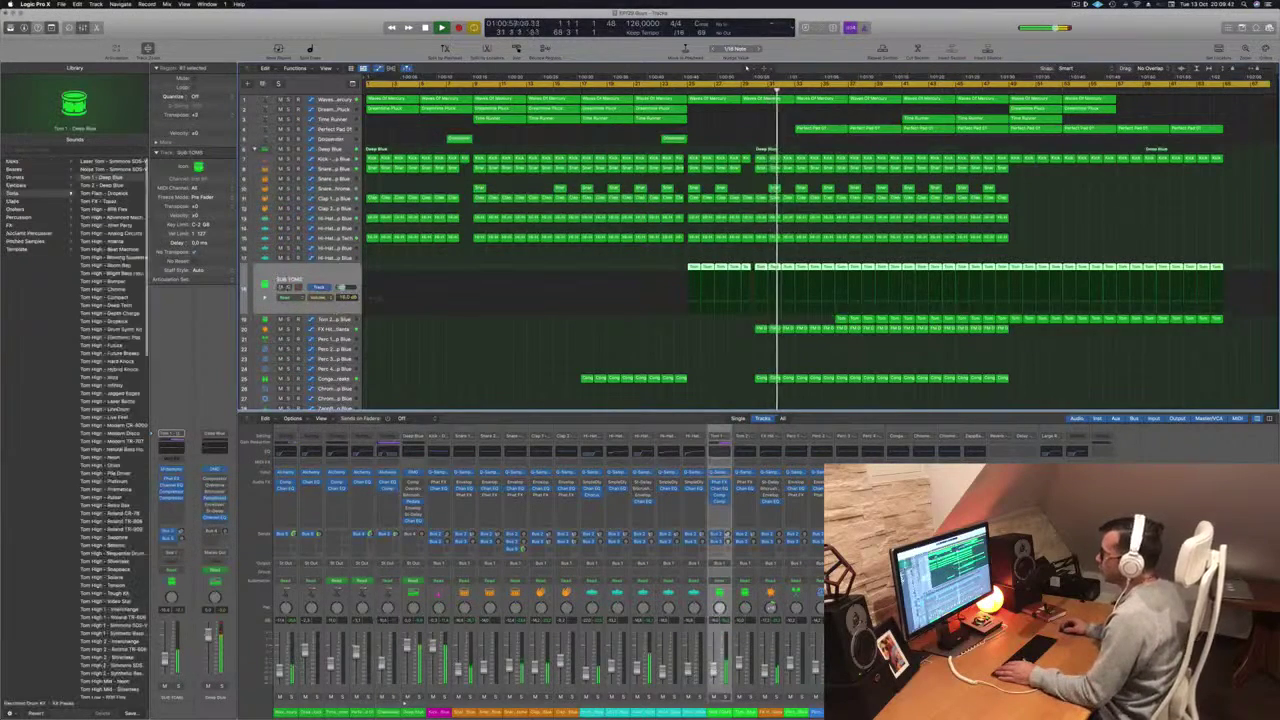
left_click(288, 288)
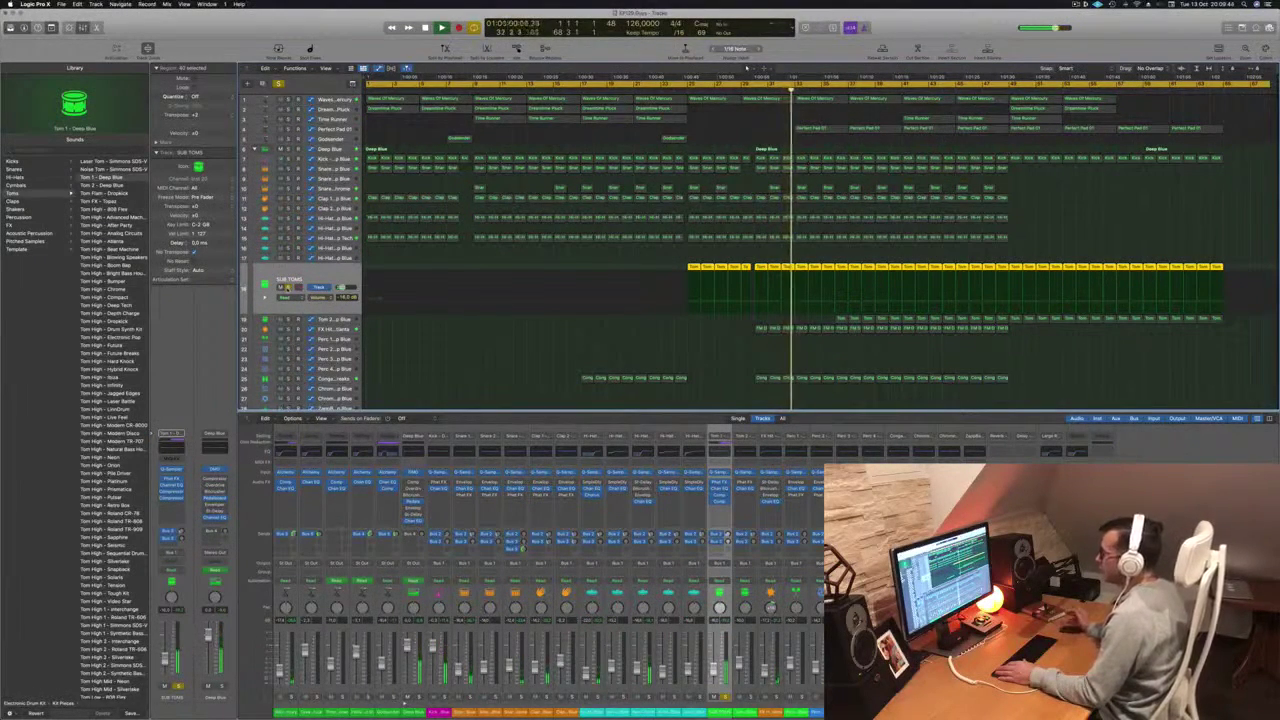
left_click_drag(693, 268, 693, 270)
double_click(693, 268)
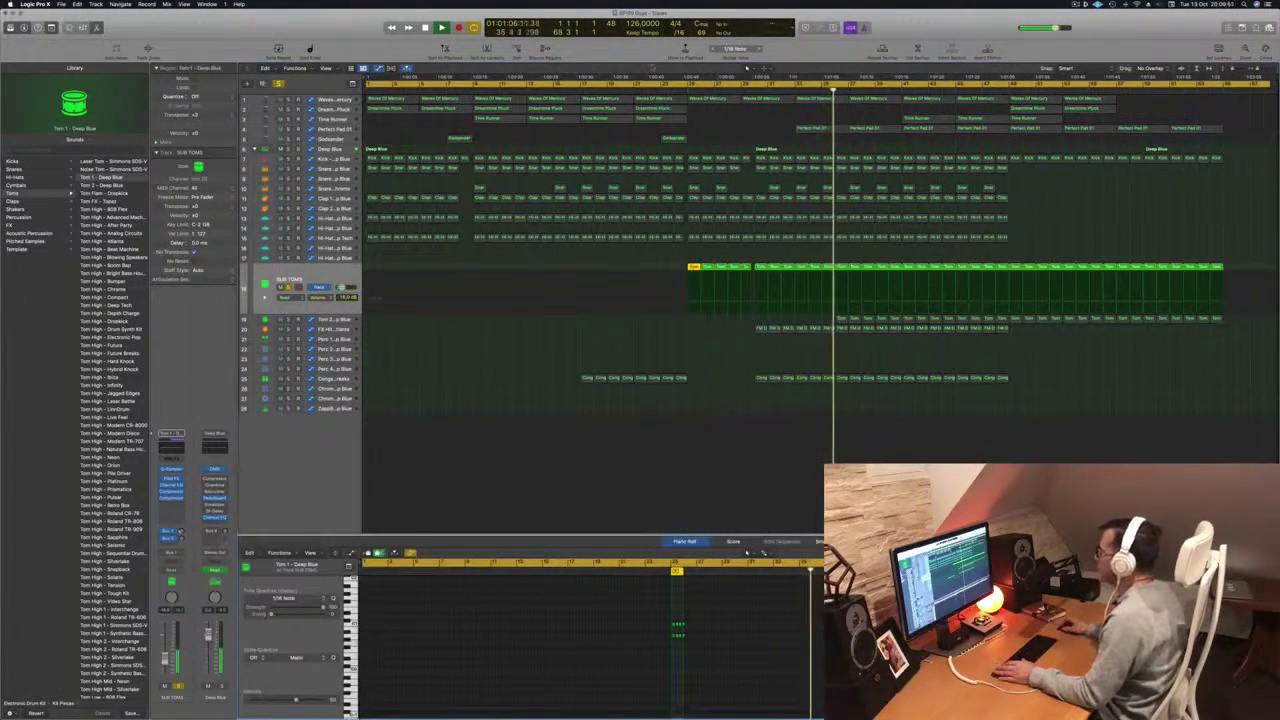
left_click(686, 92)
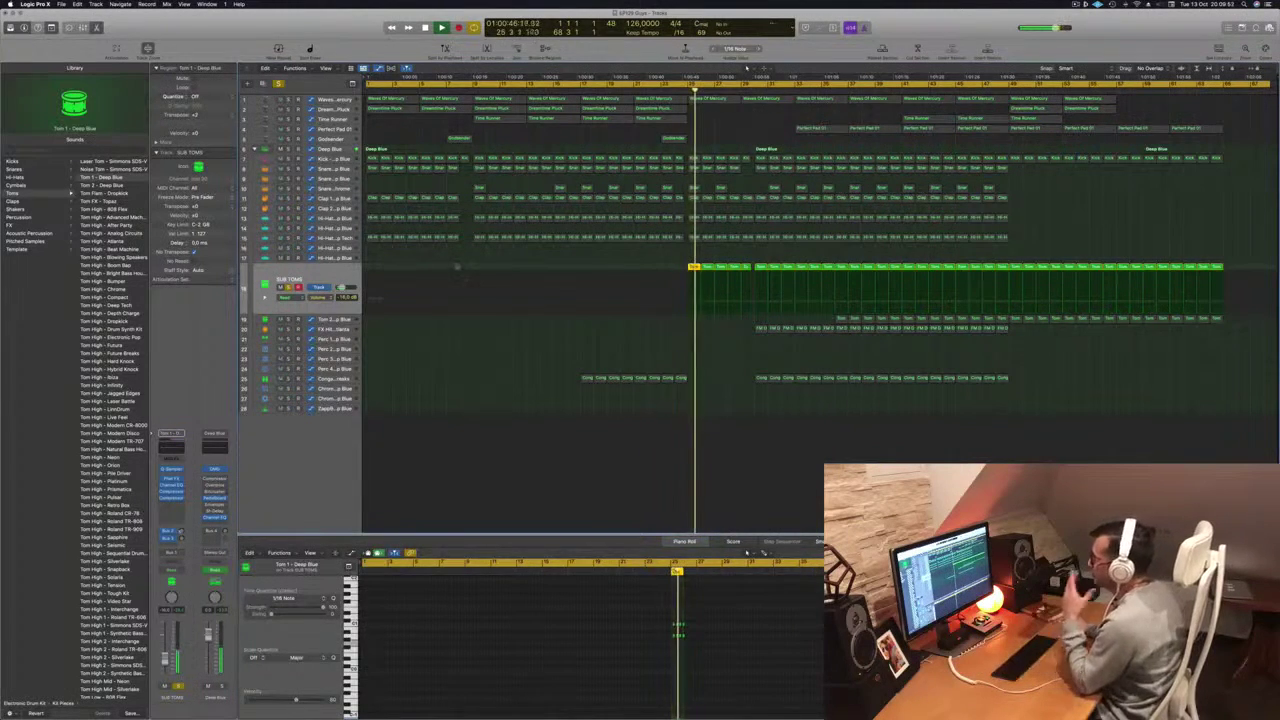
left_click(288, 287)
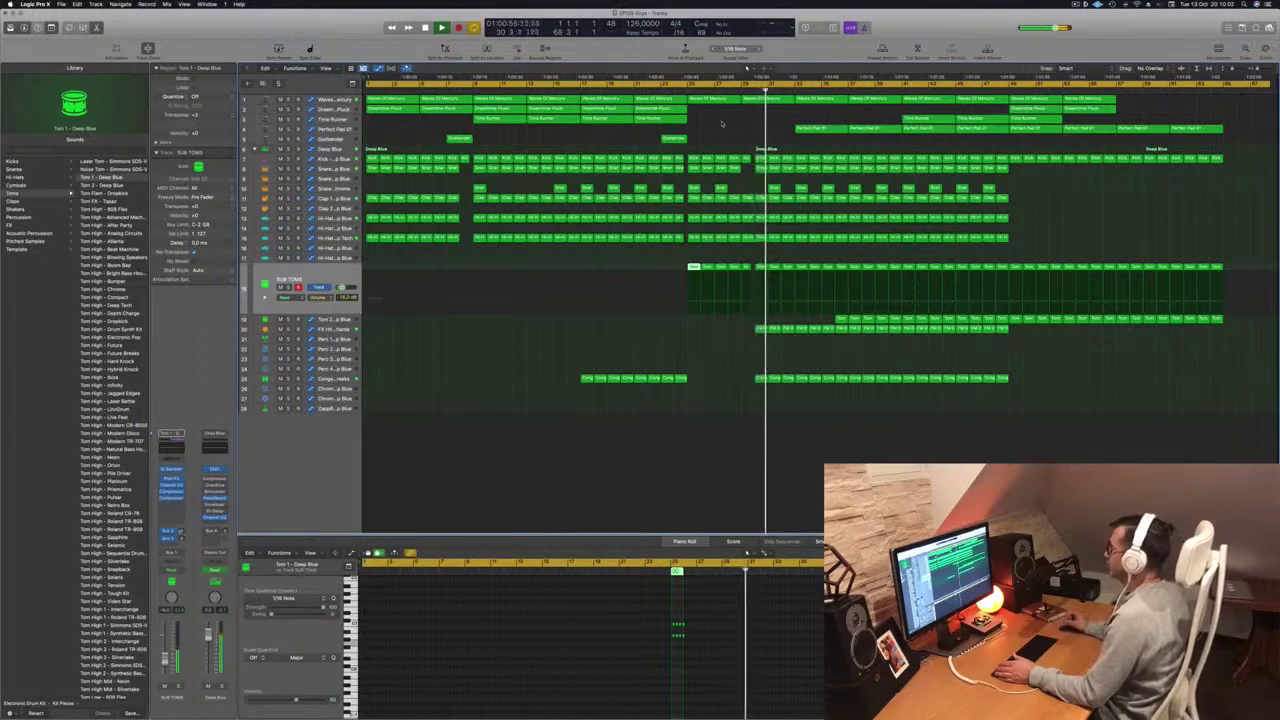
- Set the cycle range to the first eight bars and insert three repeats of that section after it
left_click(335, 129)
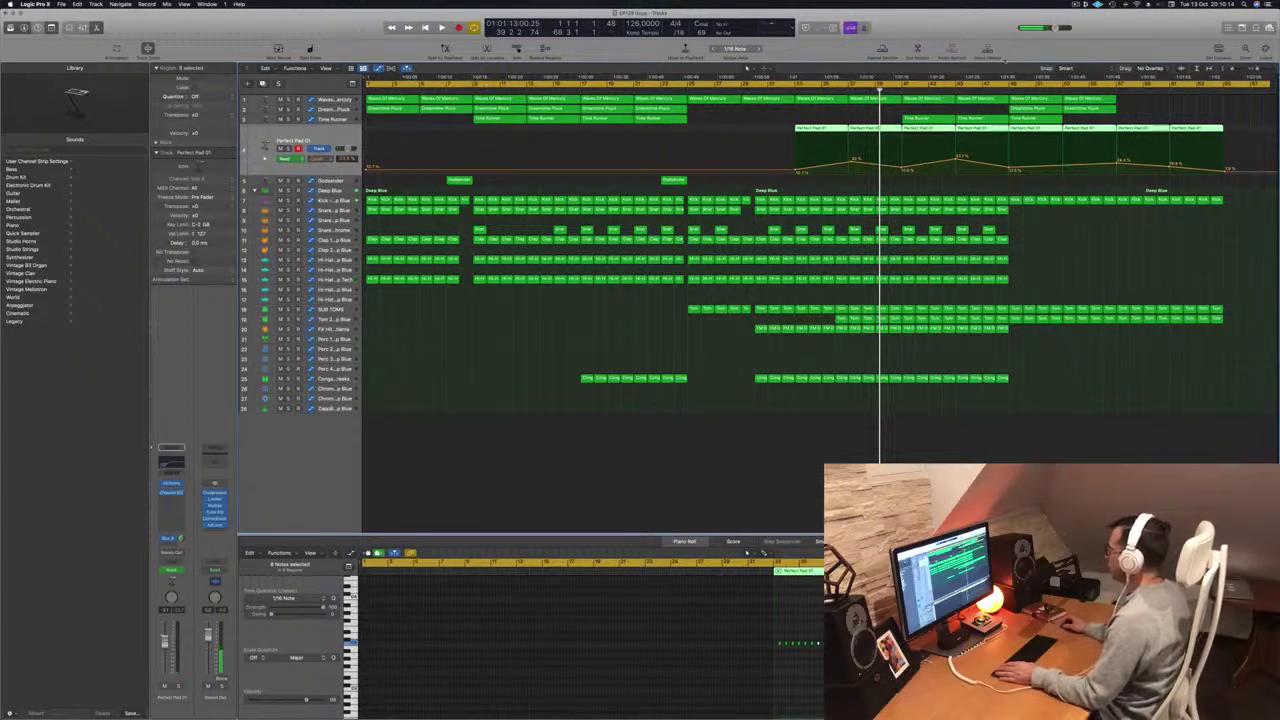
left_click_drag(1270, 84, 468, 126)
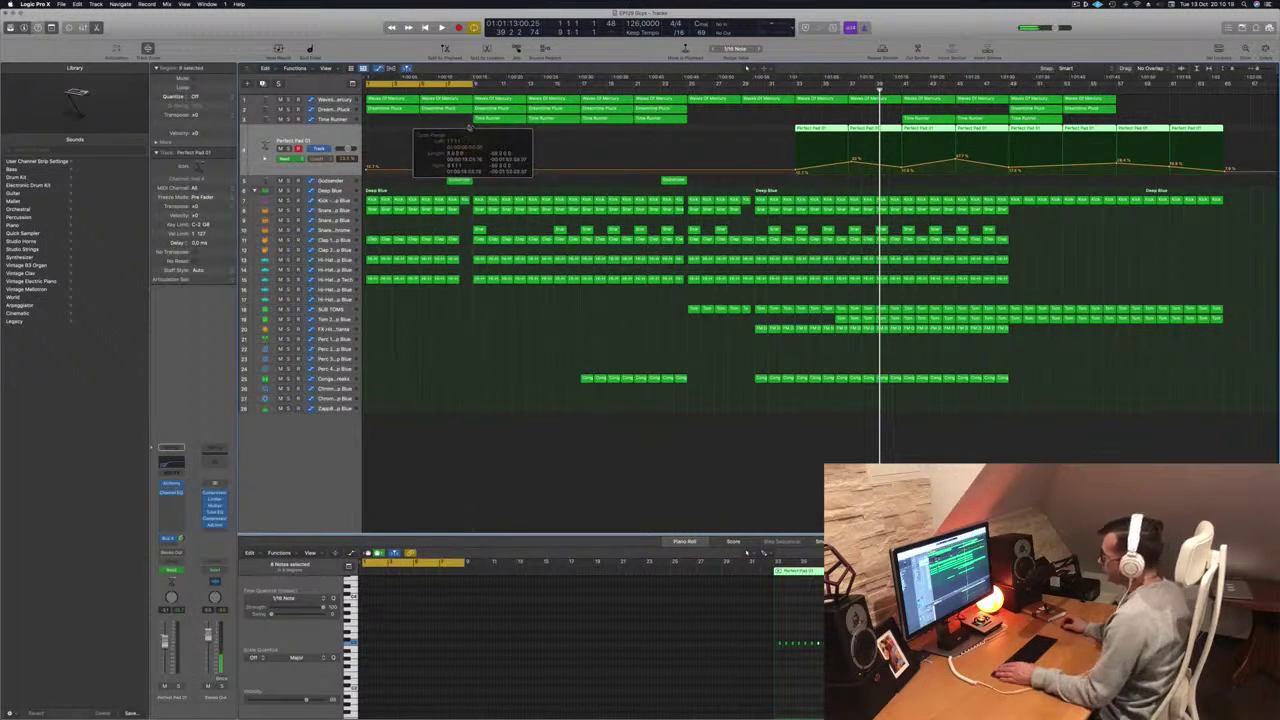
key("ctrl+super+r")
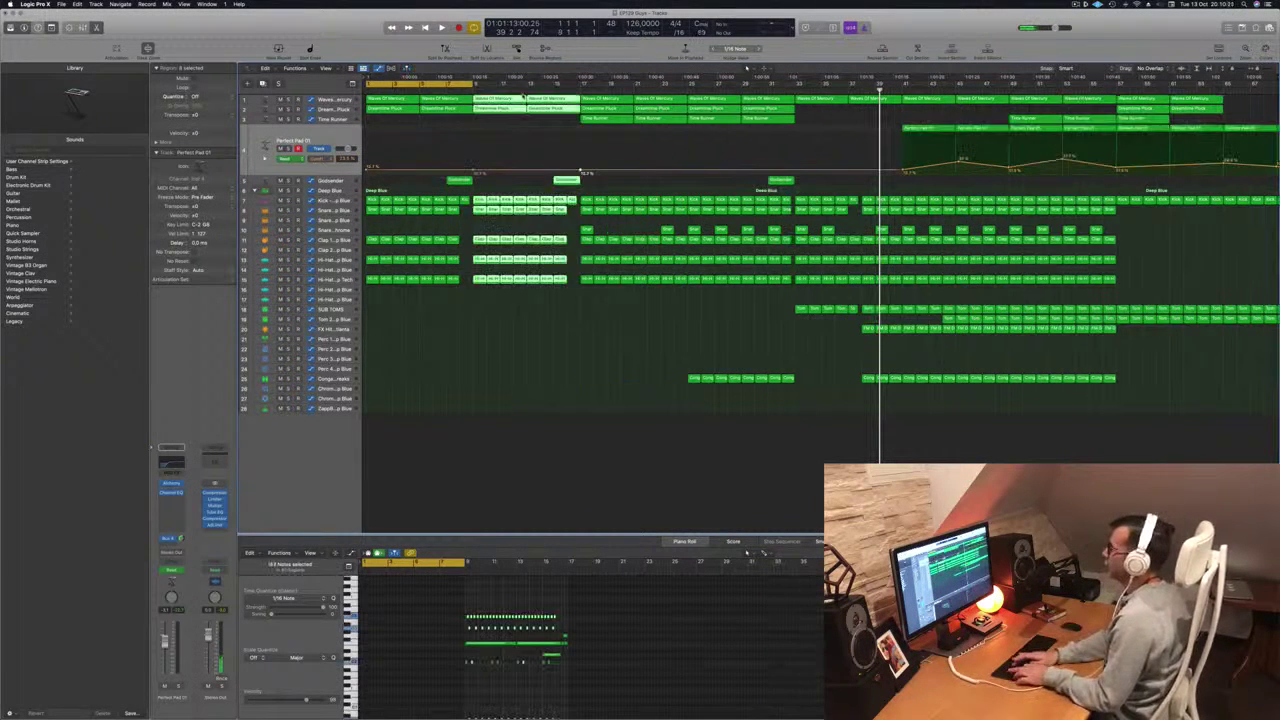
key("ctrl+super+r")
key("ctrl+super+r")
- Extend the cycle range to the first 32 bars and play the opening with the Waves Of Mercury track selected
key("space")
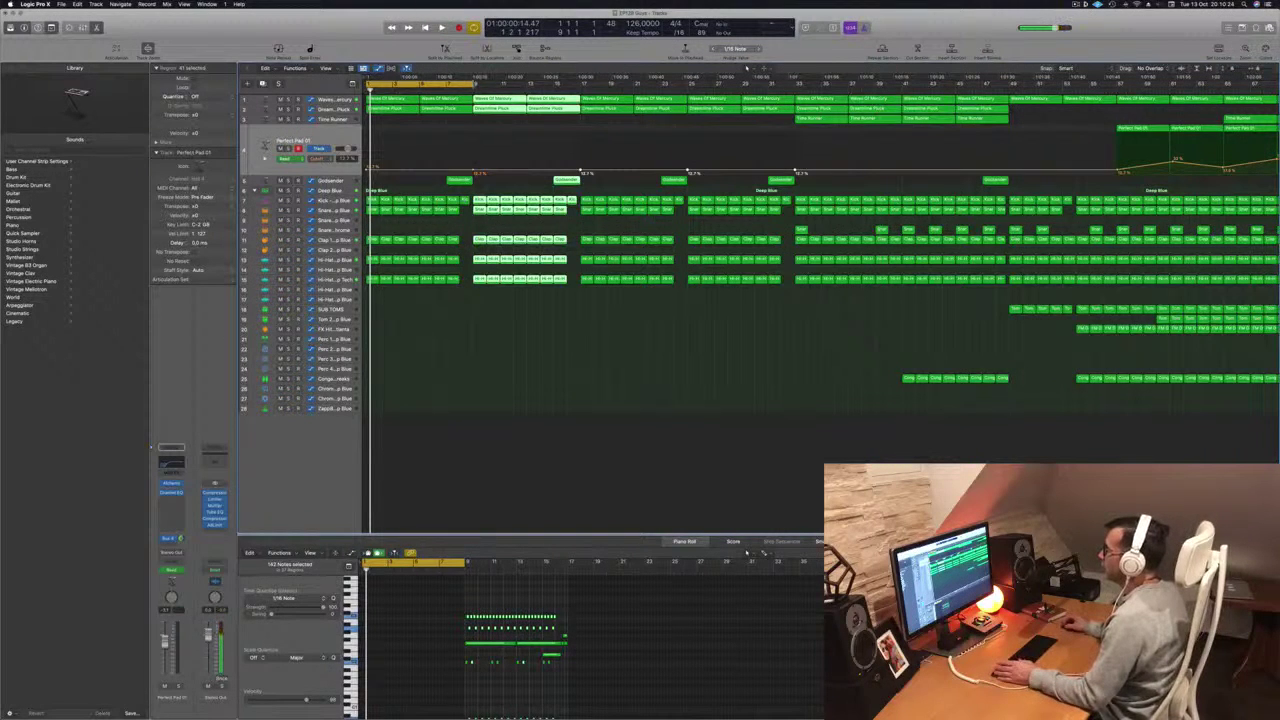
left_click_drag(474, 80, 795, 80)
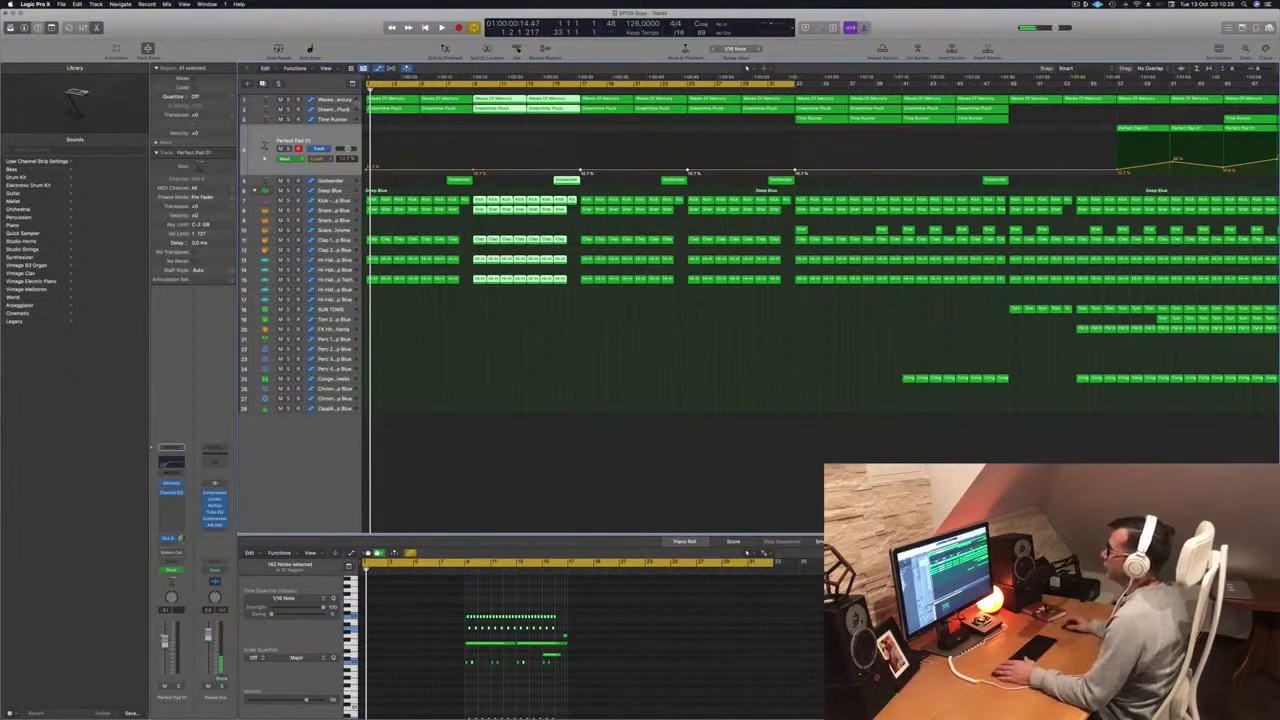
left_click(325, 103)
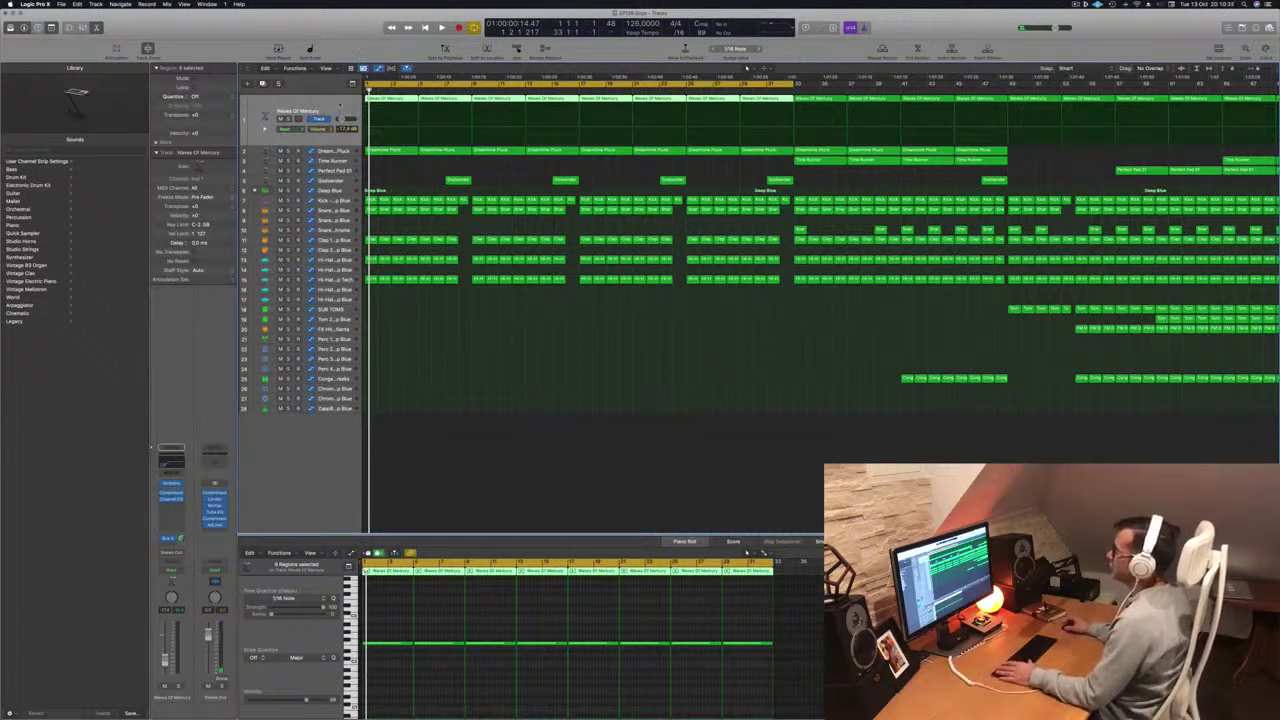
key("space")
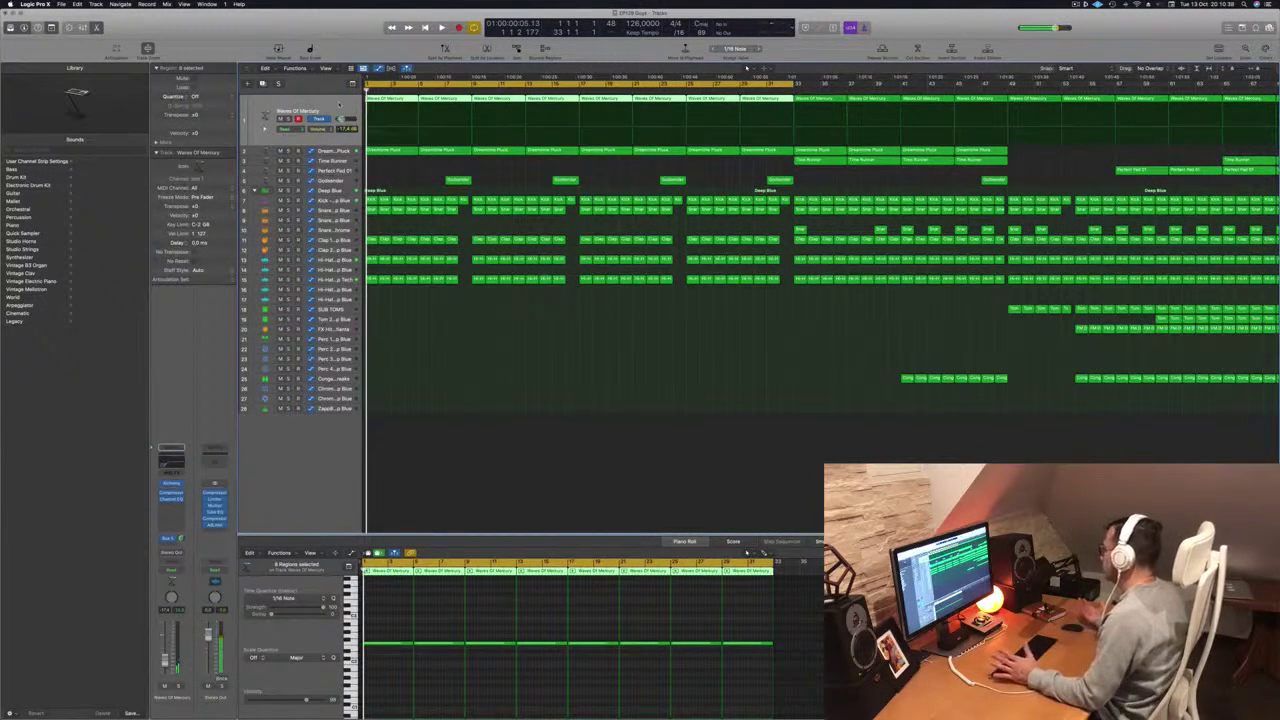
key("space")
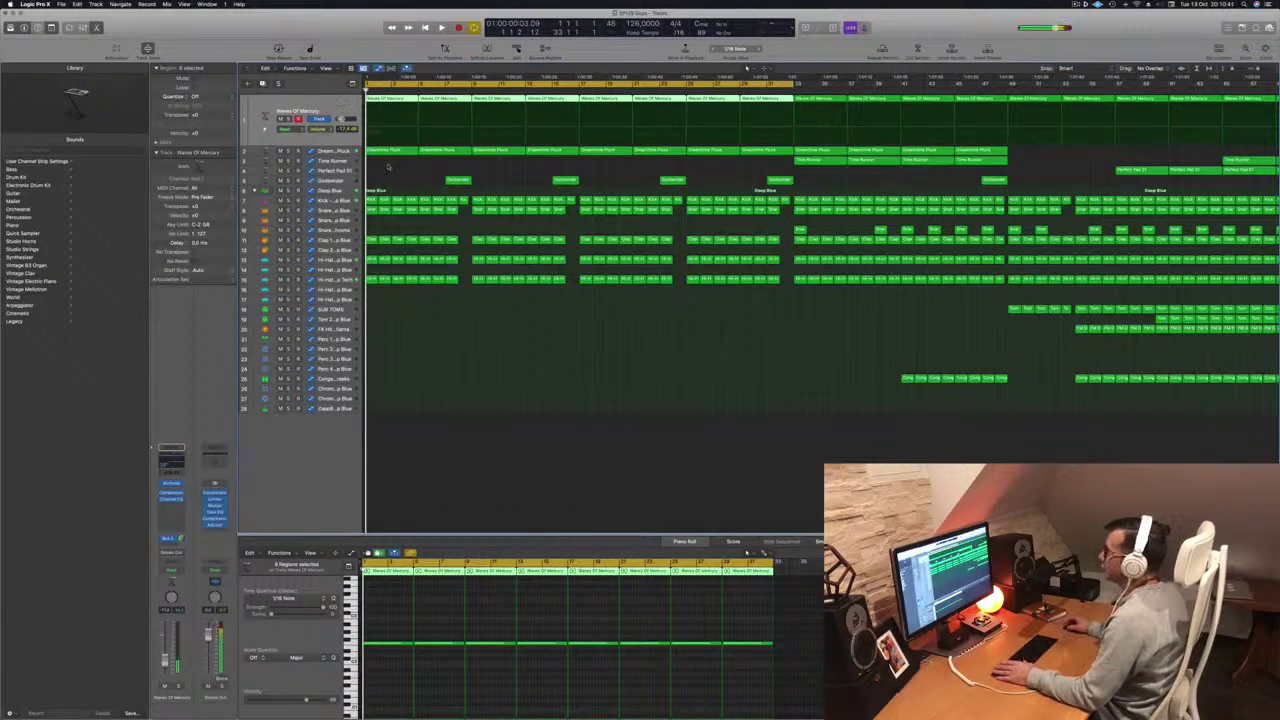
- Delete the first two Waves Of Mercury regions, clearing that track's first eight bars
left_click(388, 162)
left_click(386, 100)
key("Delete")
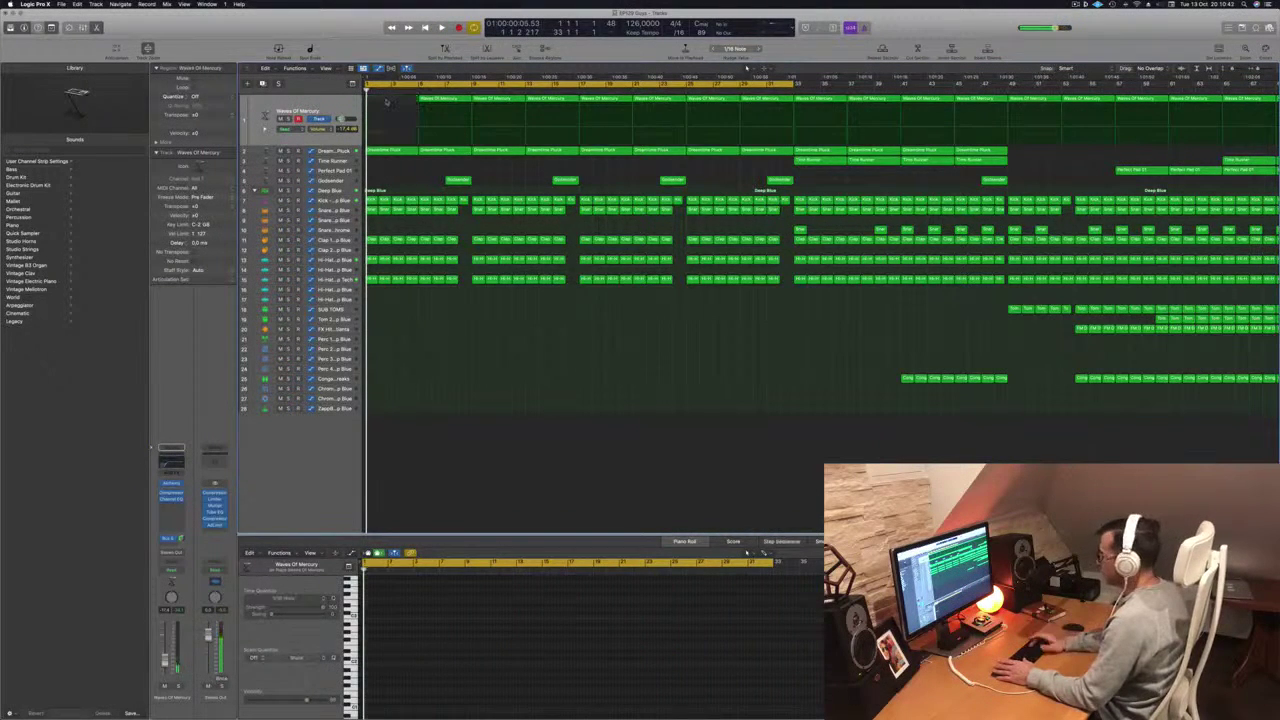
key("space")
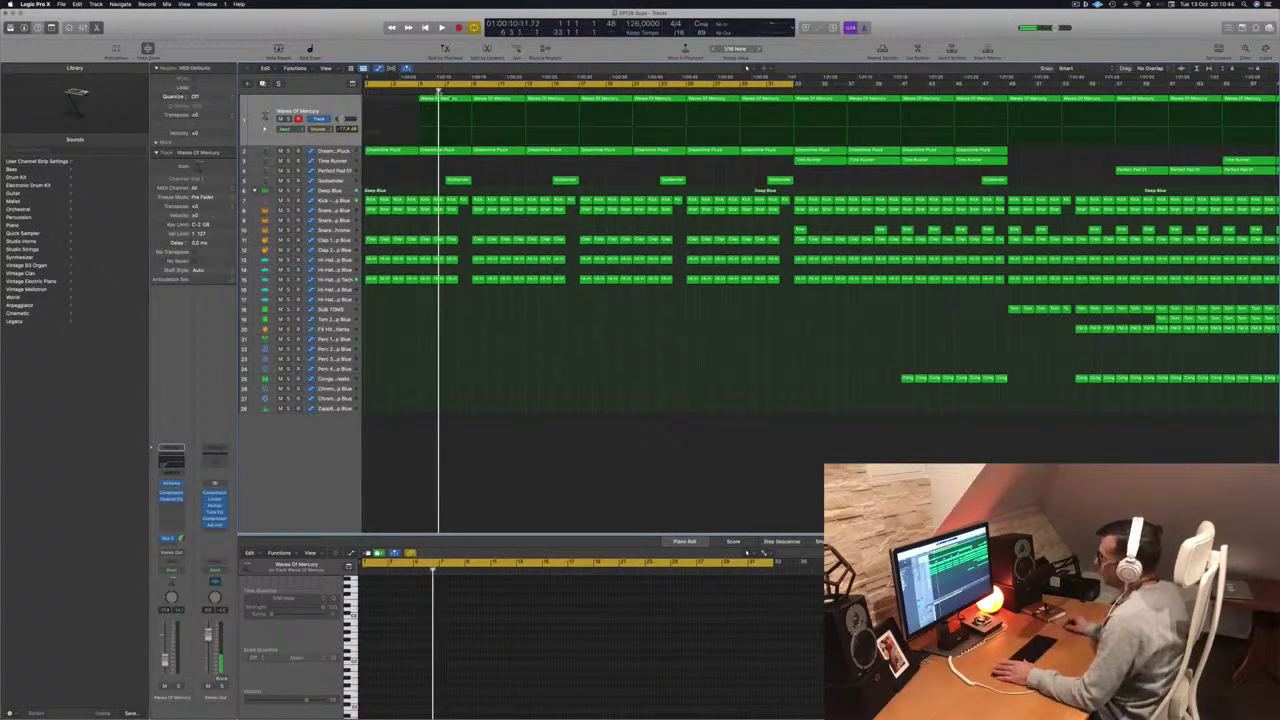
key("super+z")
key("Delete")
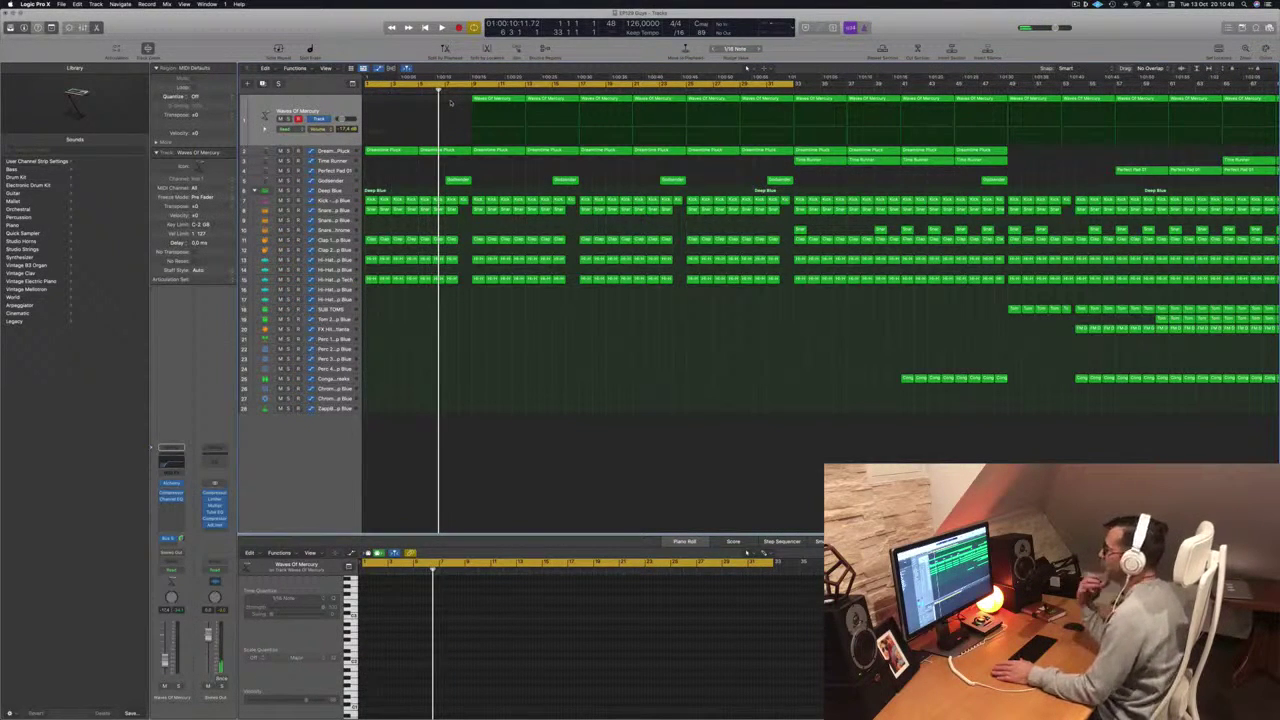
- Return to the song start and delete the first two Dreamtime Pluck regions
key("Return")
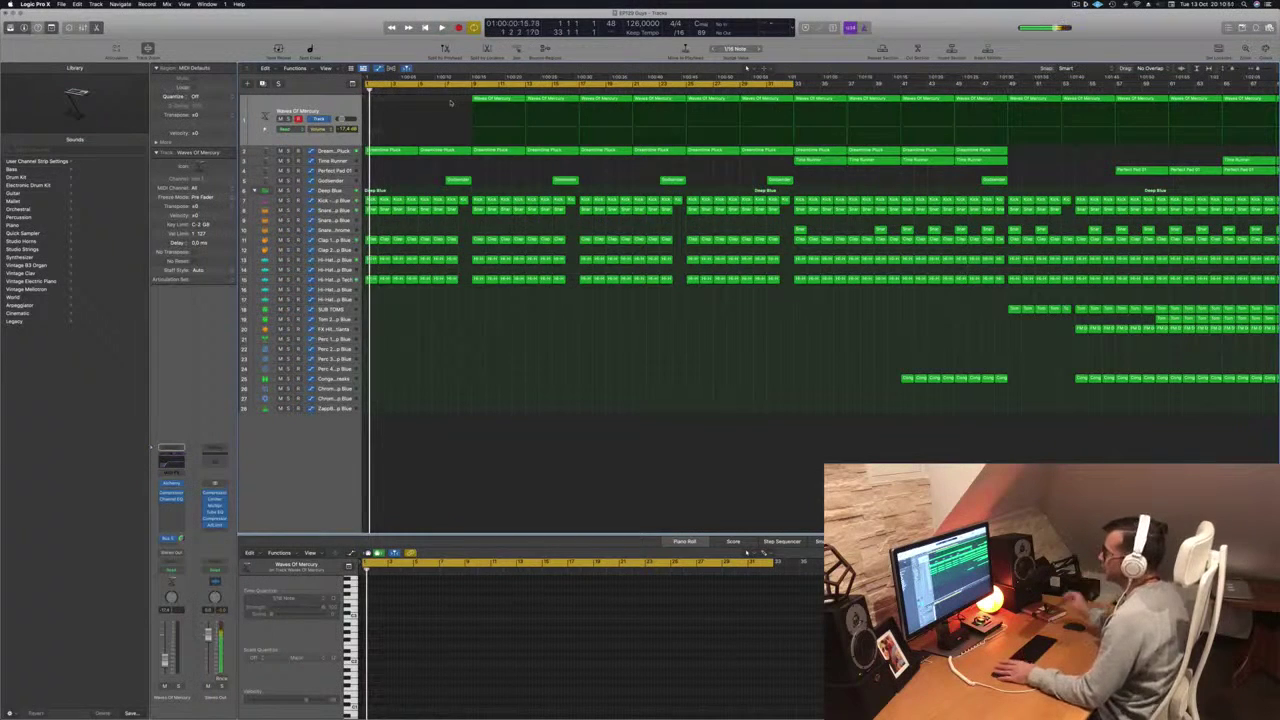
key("Return")
left_click_drag(397, 158, 434, 154)
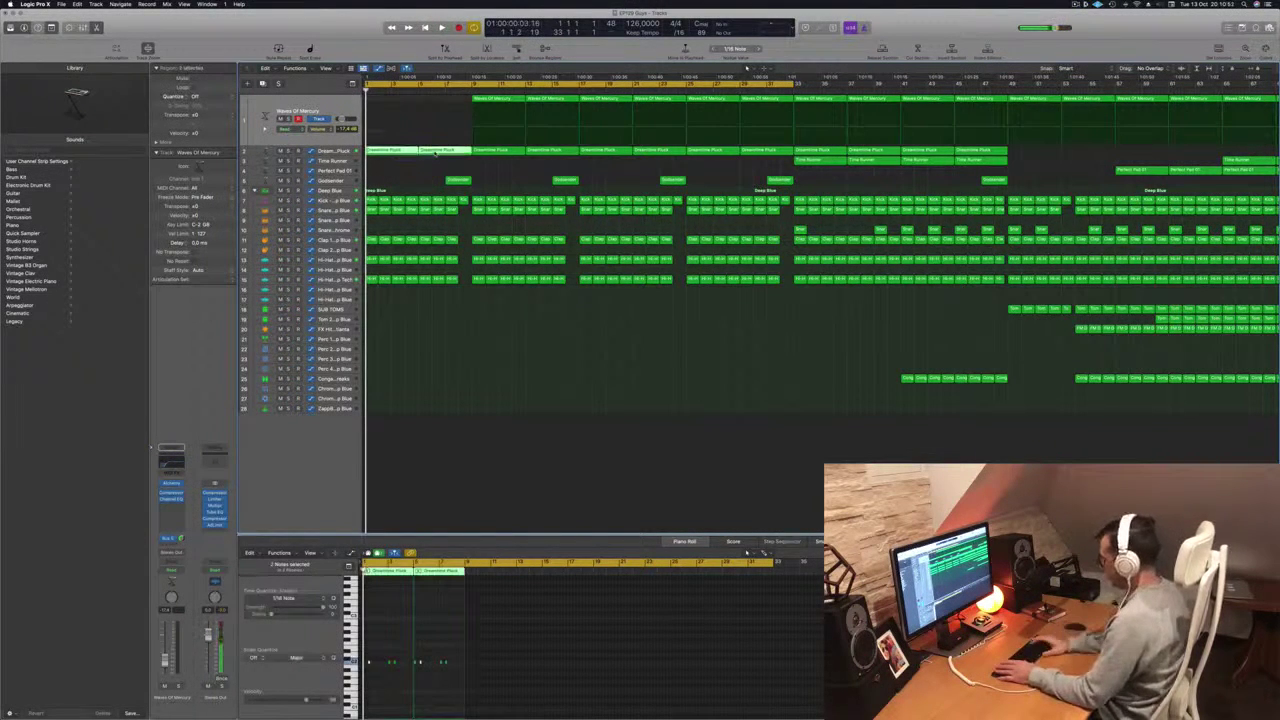
key("Delete")
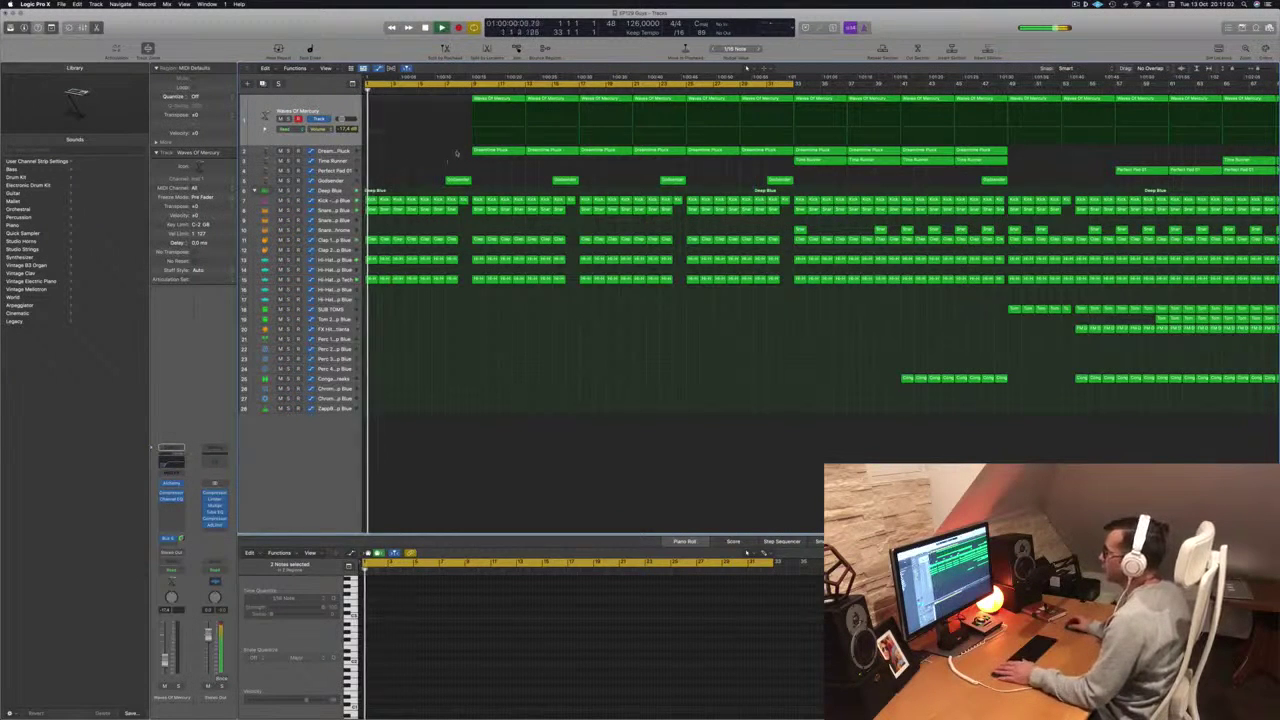
- Move the Waves Of Mercury region at bar 9 to bar 1 and increase that track's height
key("Down")
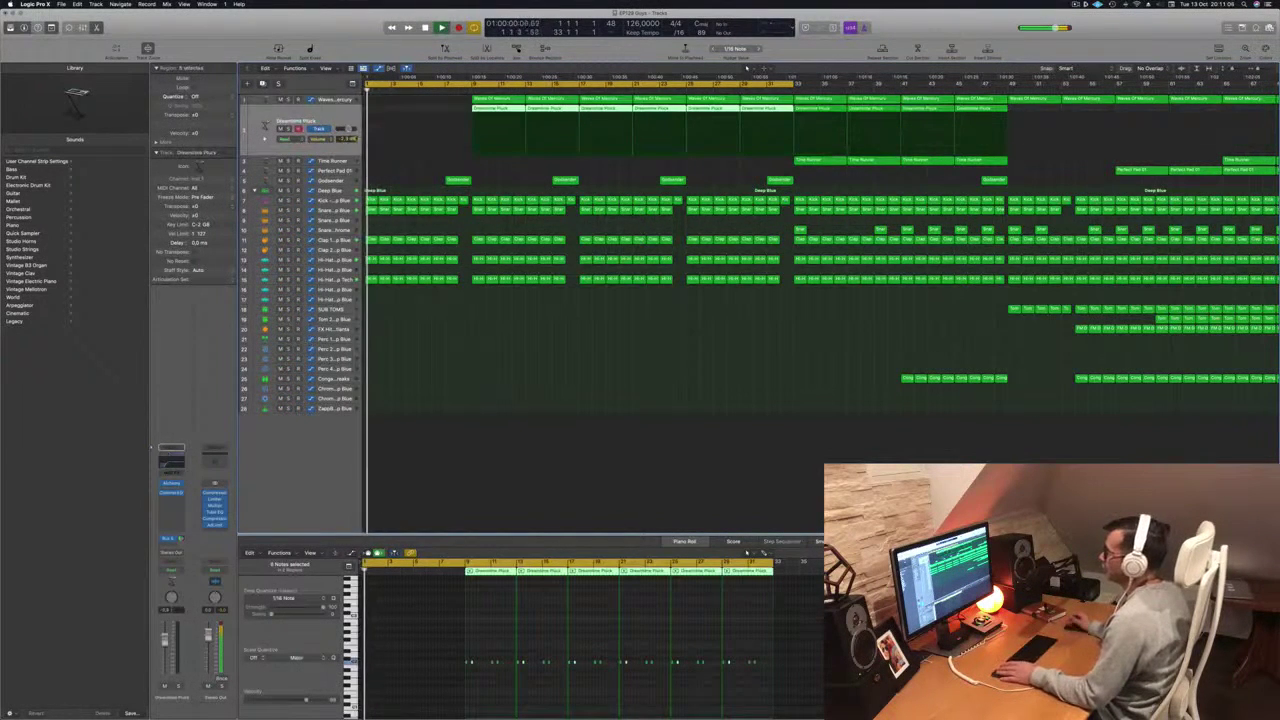
key("Up")
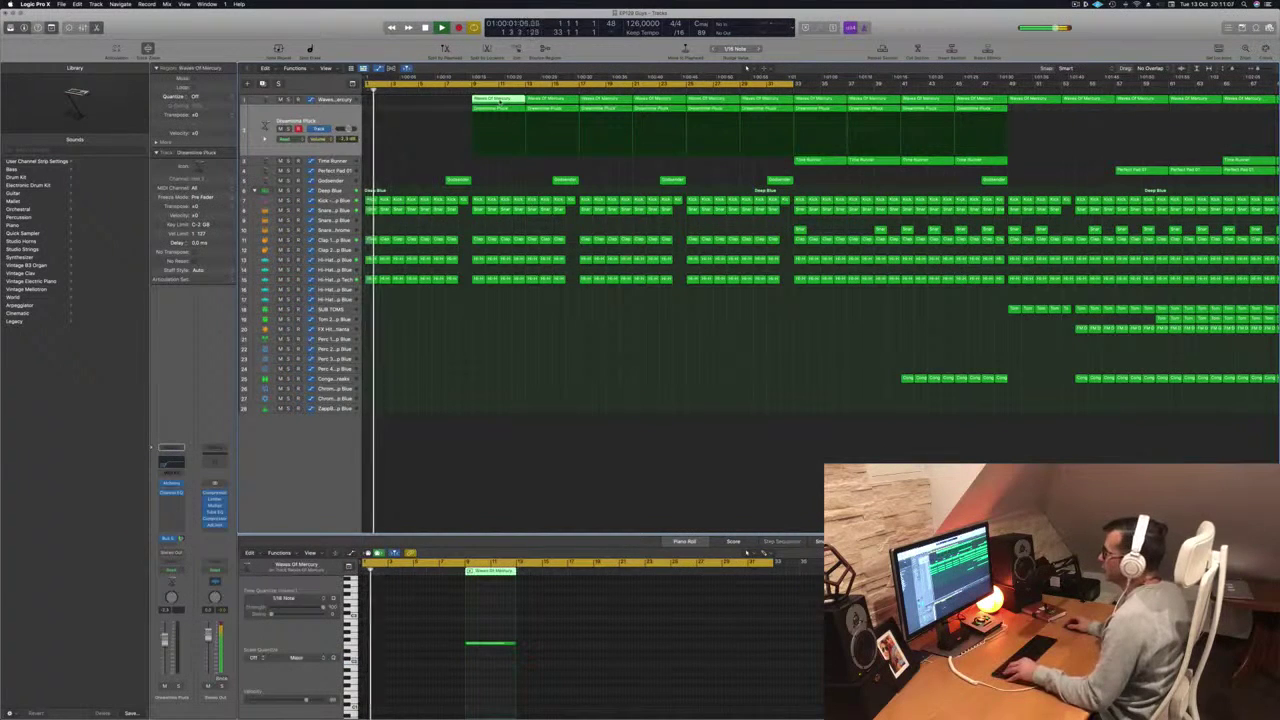
left_click_drag(497, 102, 393, 104)
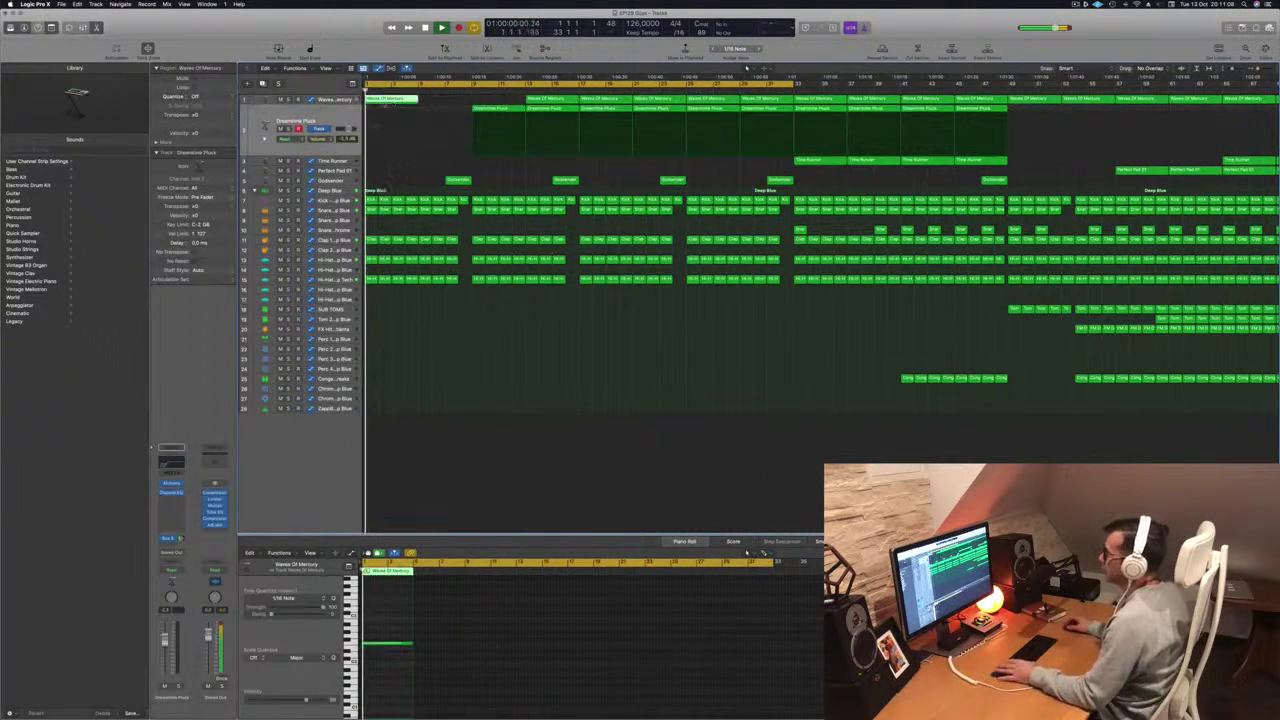
left_click_drag(316, 105, 316, 179)
left_click(290, 140)
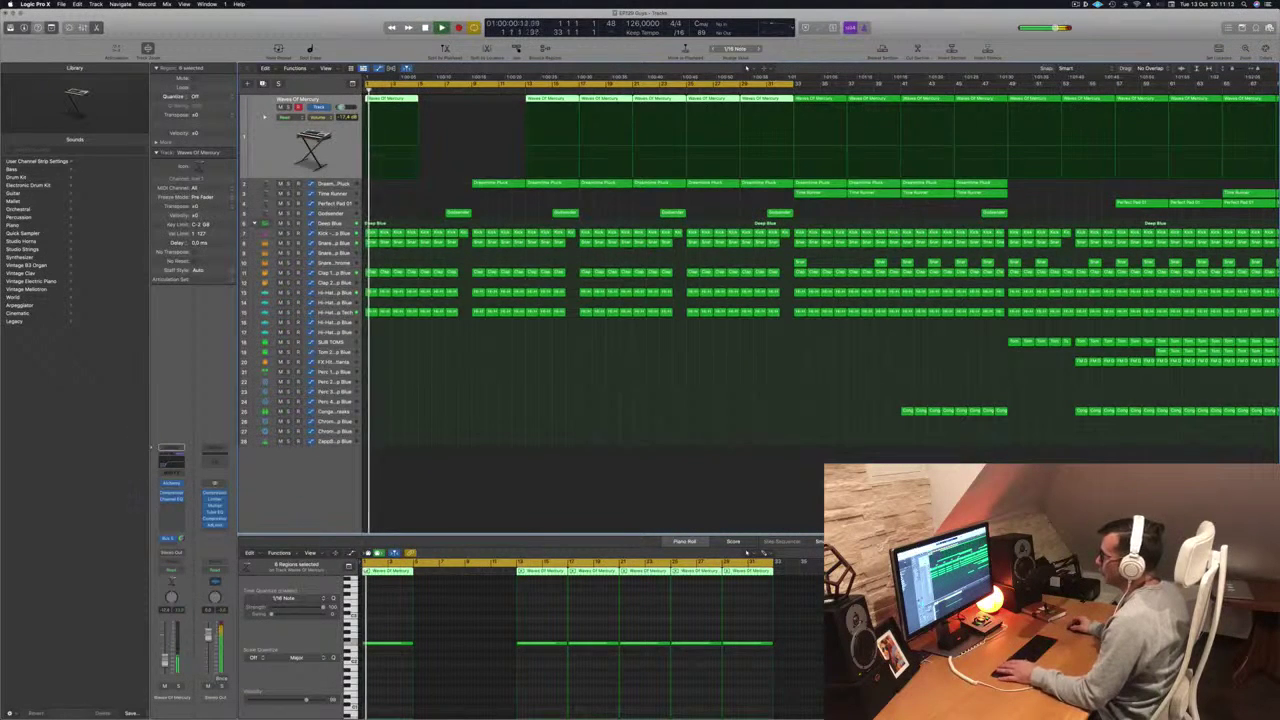
- Raise the low cut of the Waves Of Mercury track's Channel EQ to 890 Hz and move the EQ window clear of the intro regions
left_click(170, 464)
key("Return")
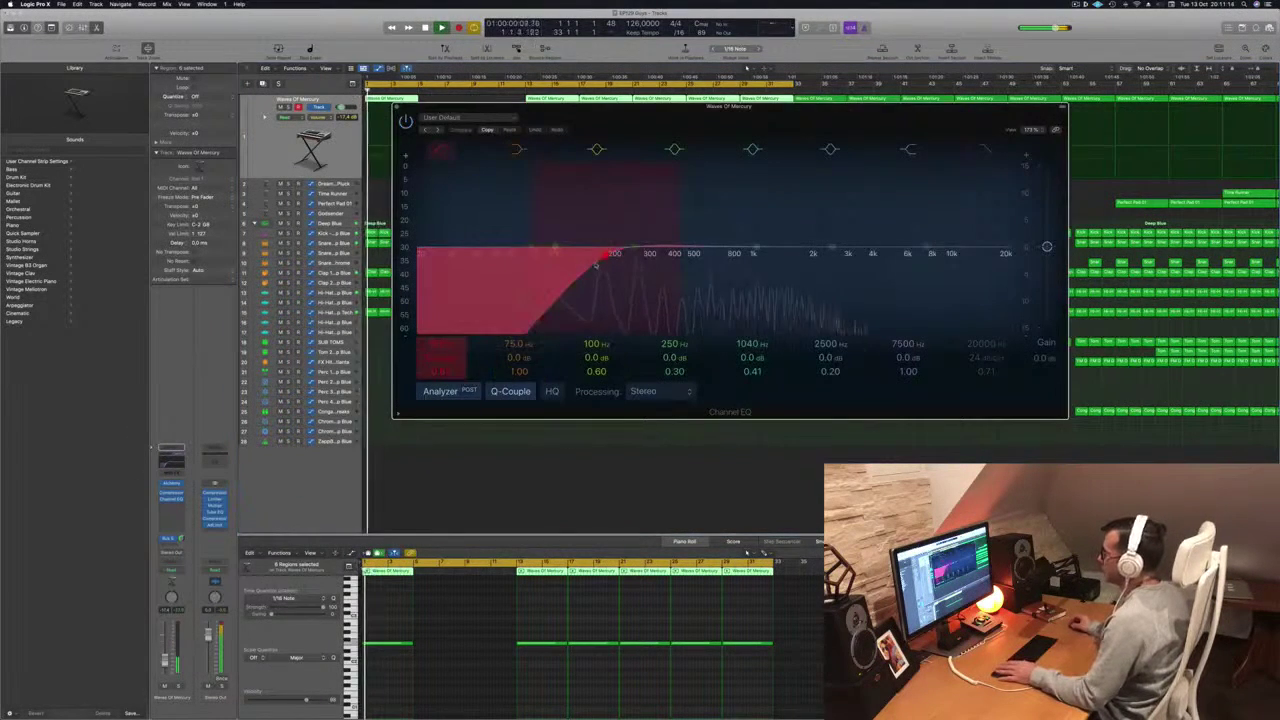
left_click_drag(614, 253, 826, 255)
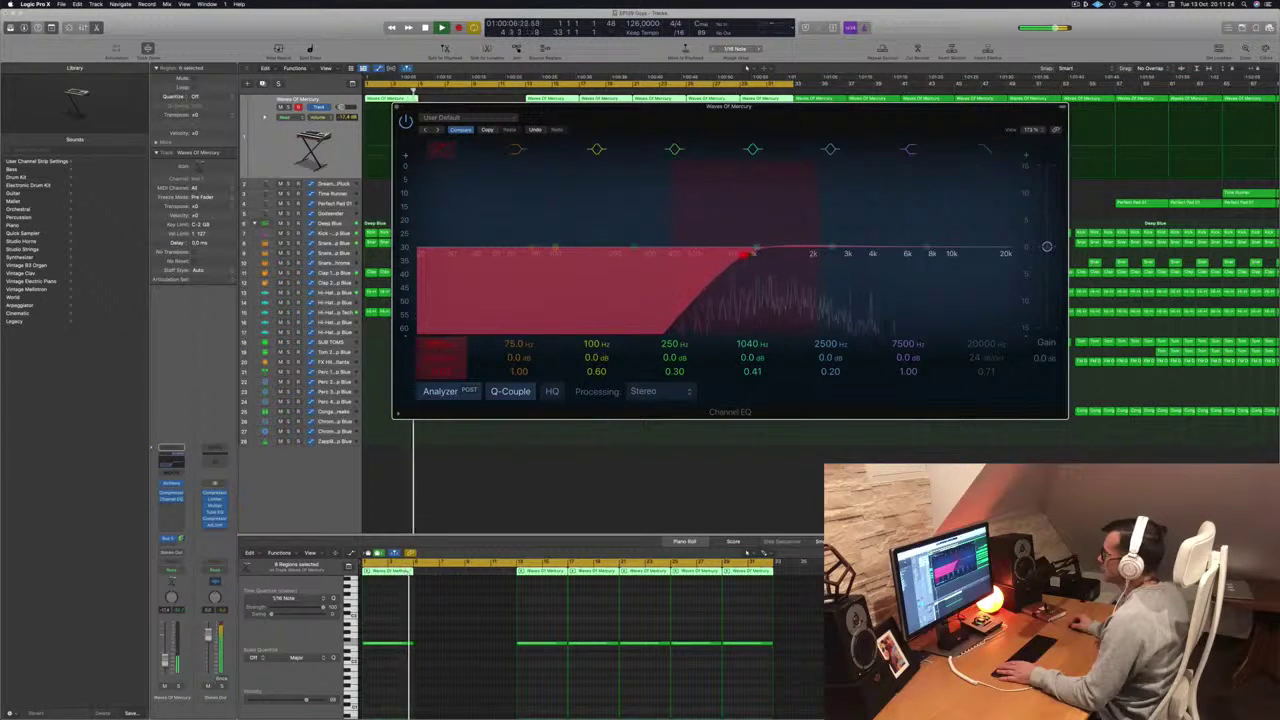
left_click_drag(661, 122, 966, 126)
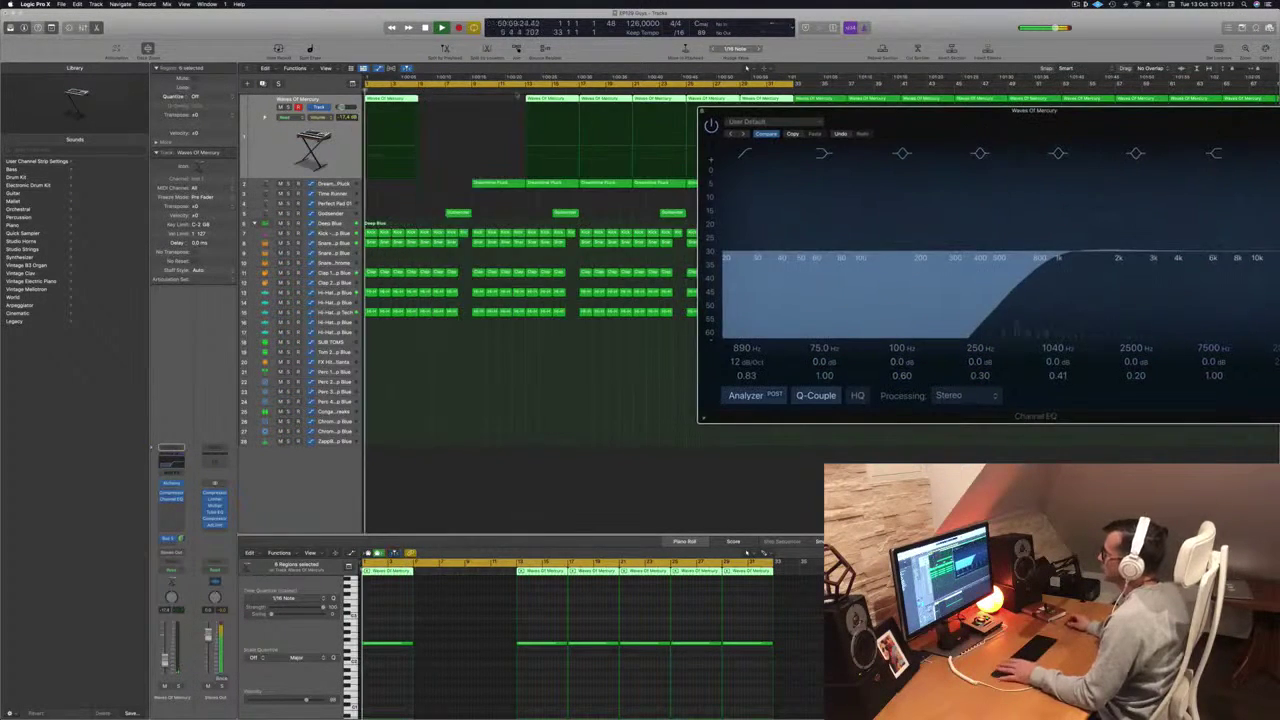
- Copy the Waves Of Mercury region from bar 1 to bar 5
left_click_drag(552, 108, 443, 105)
left_click(398, 98)
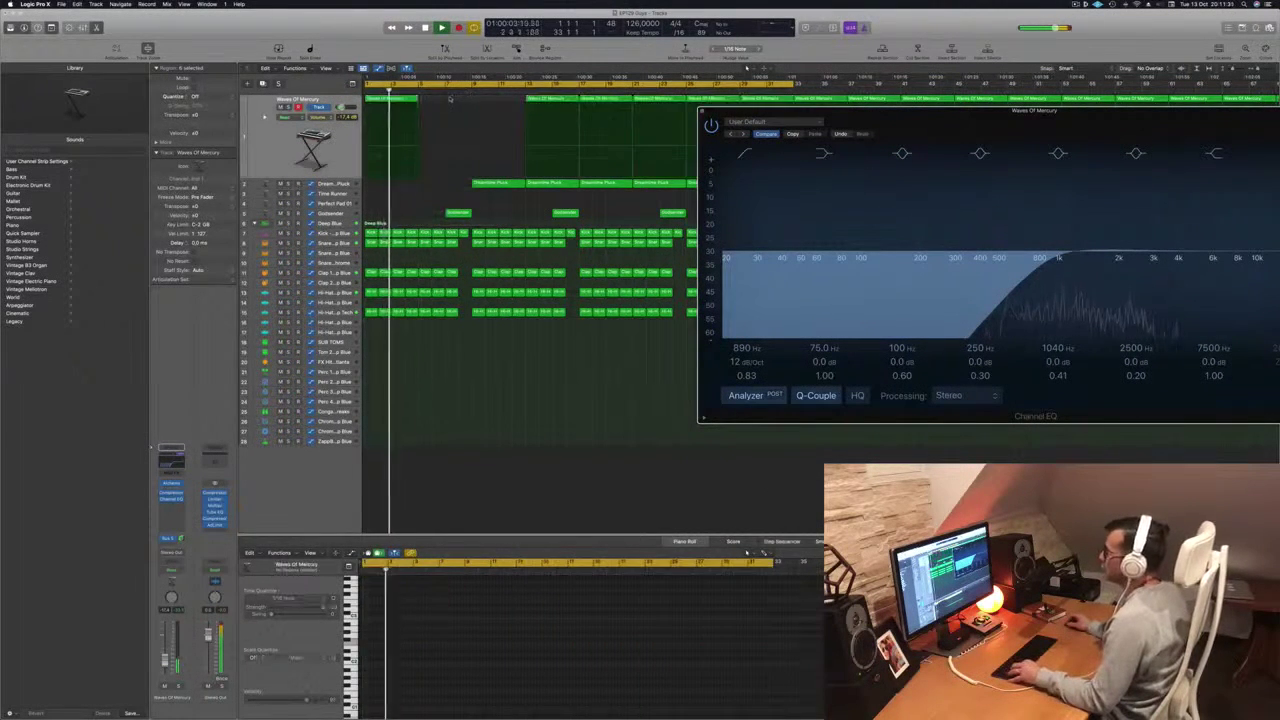
left_click_drag(398, 100, 441, 107)
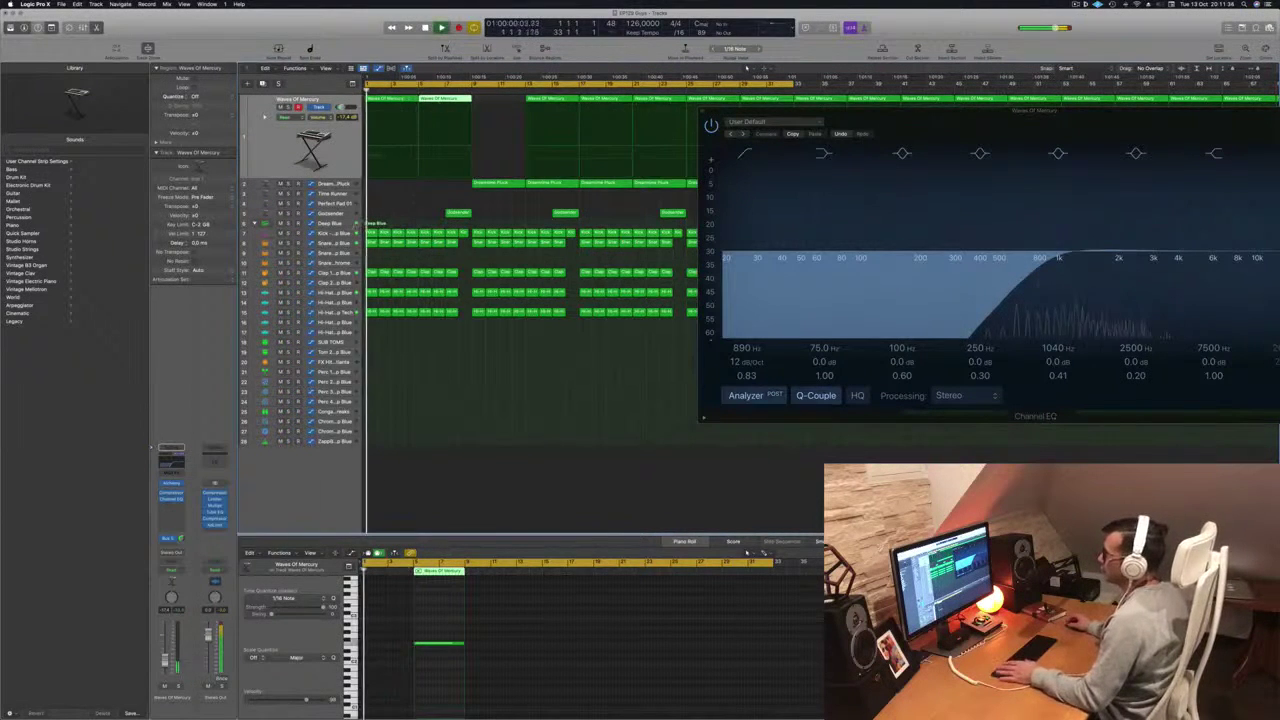
- Flatten the low-cut automation ramp leading into bar 9 on the Deep Blue track
left_click(338, 224)
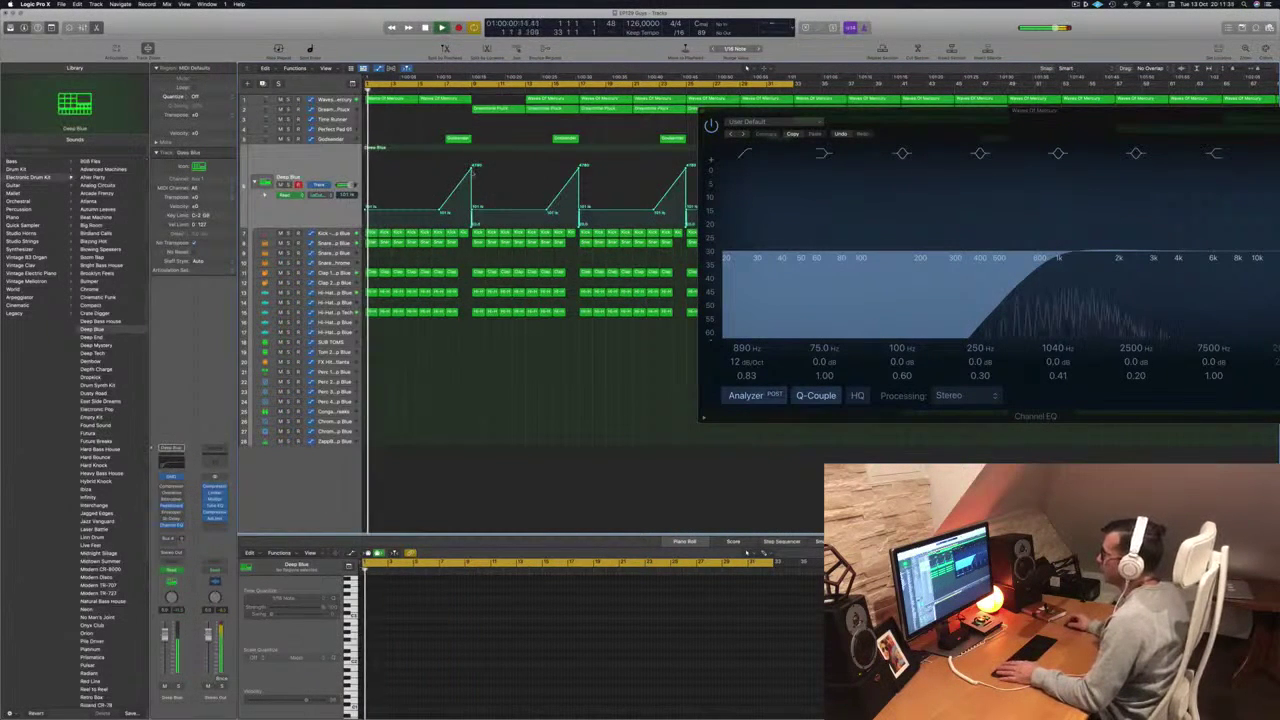
left_click_drag(471, 166, 473, 210)
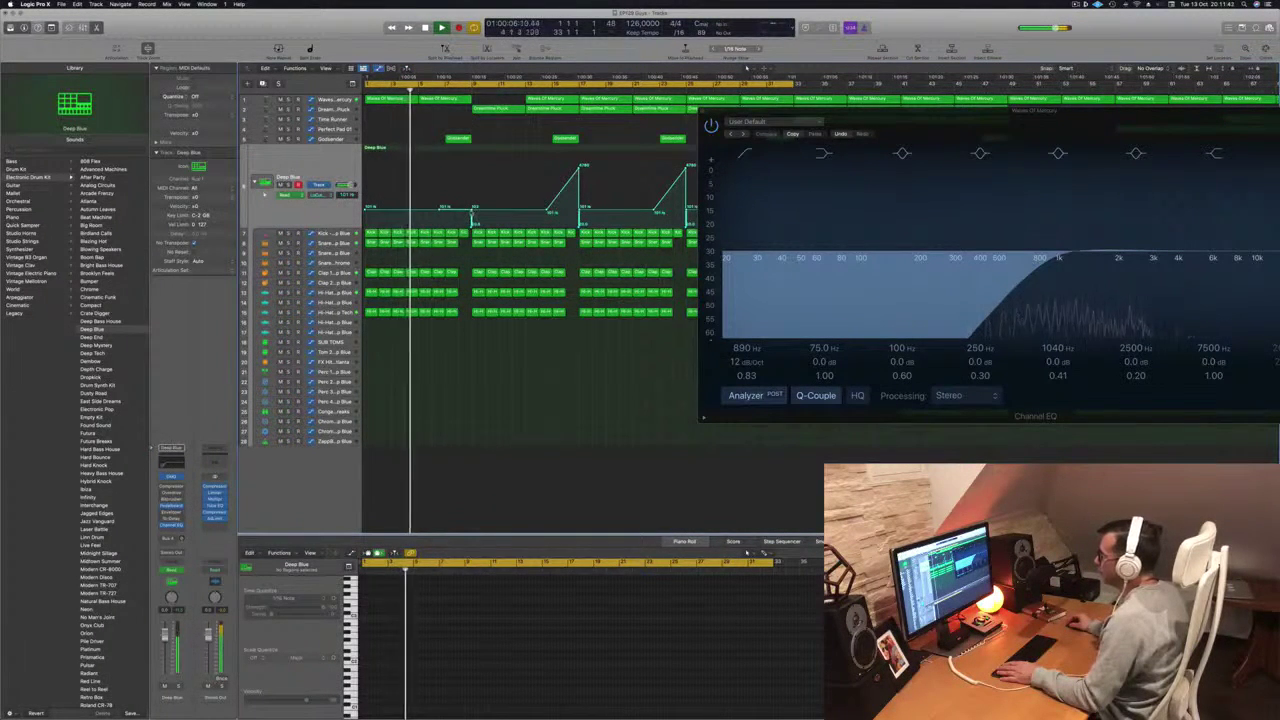
left_click_drag(472, 211, 461, 211)
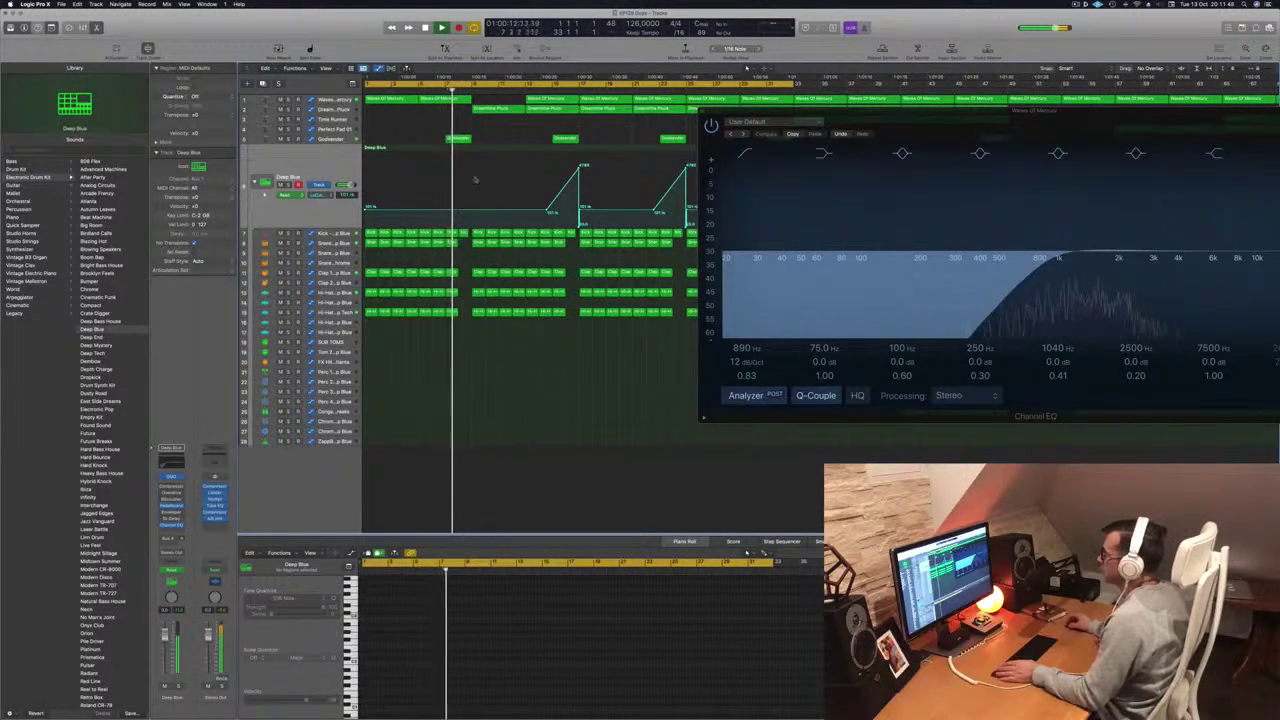
- Return to the song start and delete the first region on track 5, just before bar 9
key("Return")
left_click(455, 139)
key("Delete")
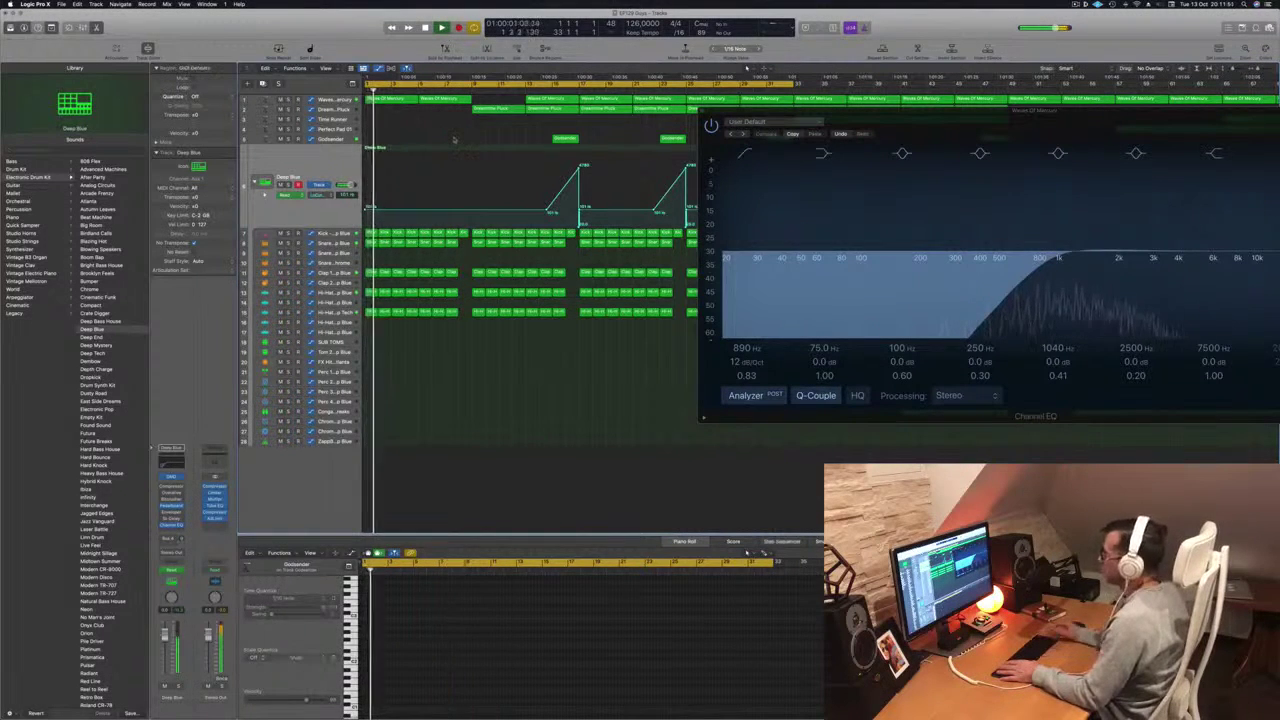
- Copy the snare, clap and hi-hat regions from bar 7 into the gap at bar 8
key("space")
left_click_drag(461, 243, 456, 323)
left_click_drag(451, 244, 464, 248)
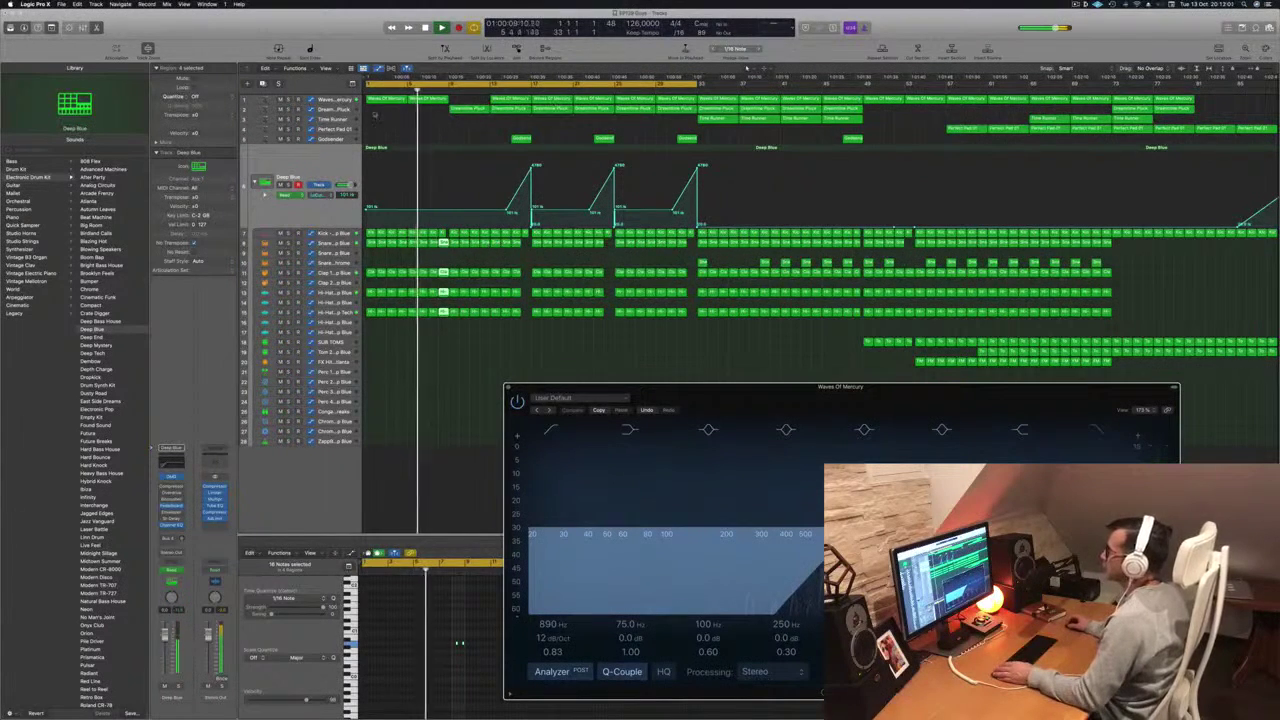
- Copy a Waves Of Mercury region into the gap at bar 9 and delete the Dreamtime Pluck regions at bars 9 and 13
left_click(439, 100)
left_click_drag(439, 100, 476, 108)
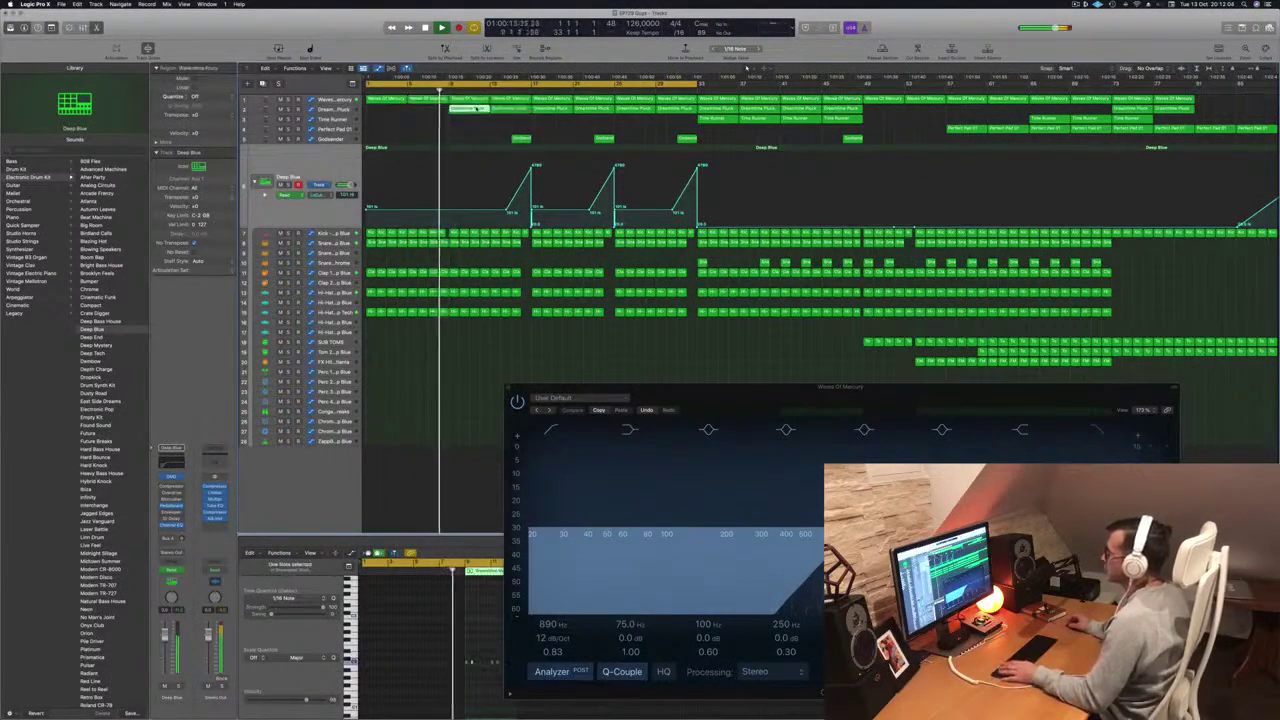
key("Delete")
left_click(504, 110)
key("Delete")
key("Return")
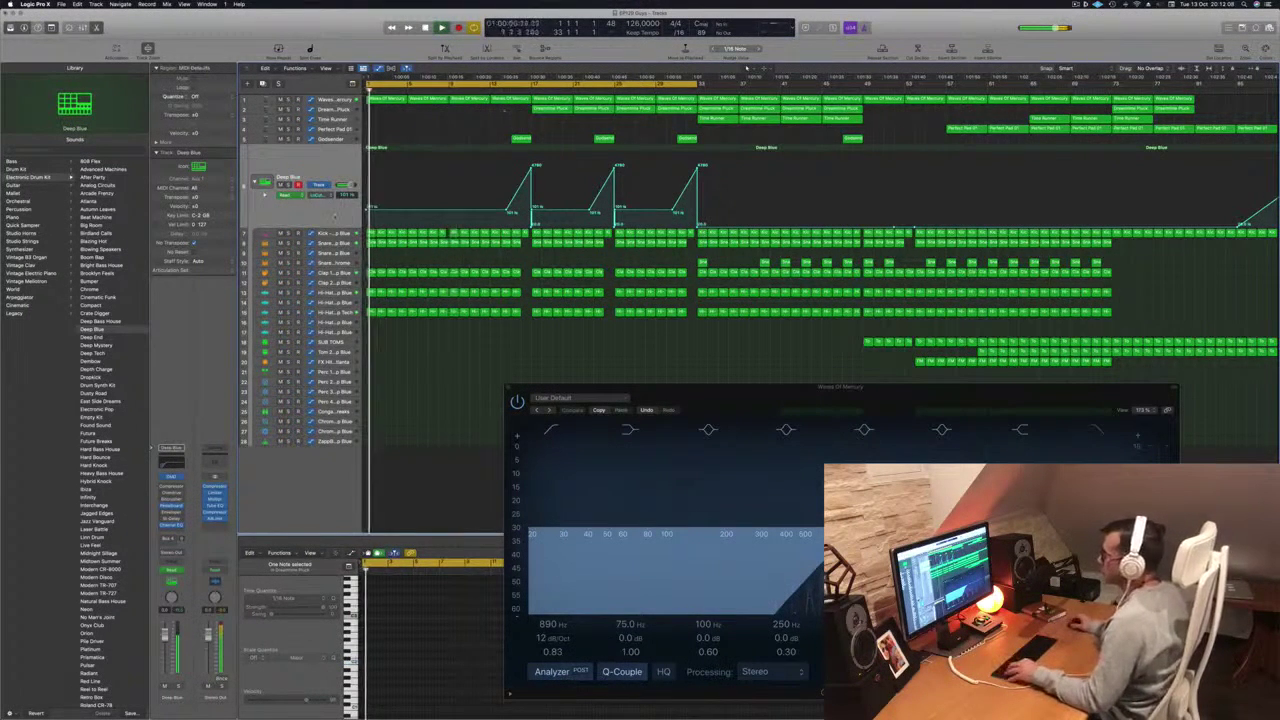
- Move the EQ window out of the way and copy the first SUB TOMS region to bar 8
key("super+Up")
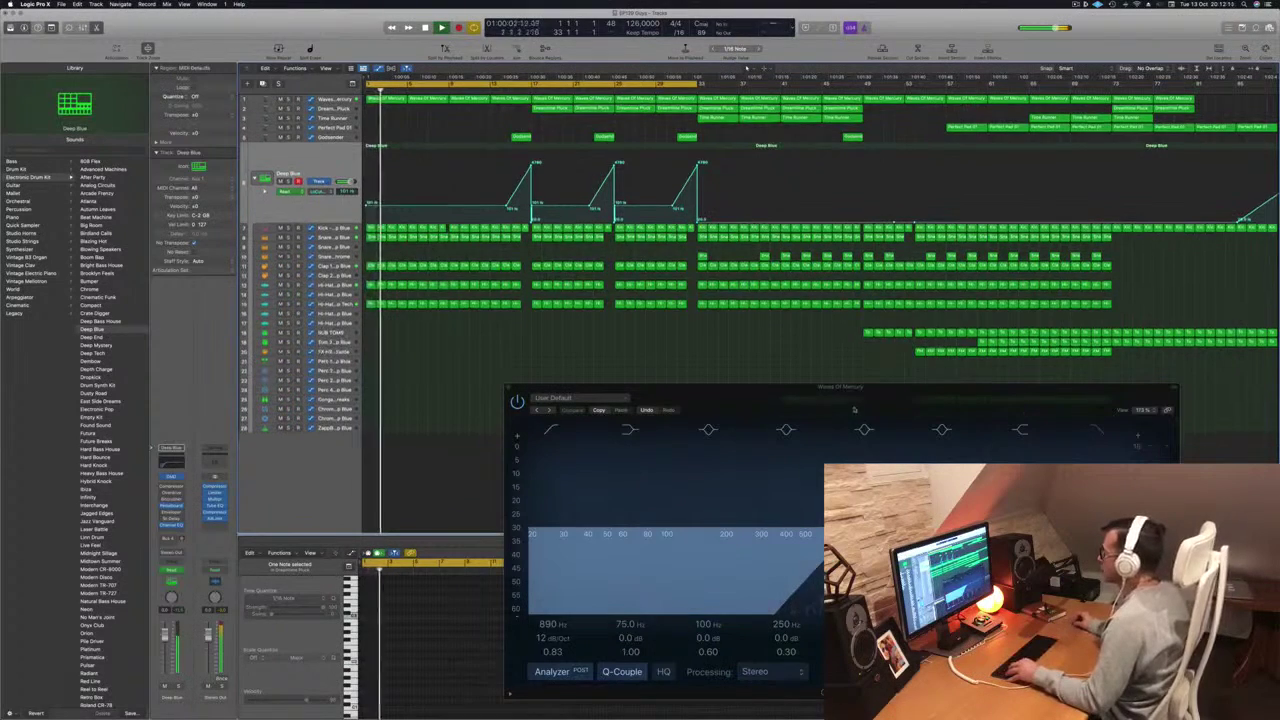
left_click_drag(803, 396, 854, 438)
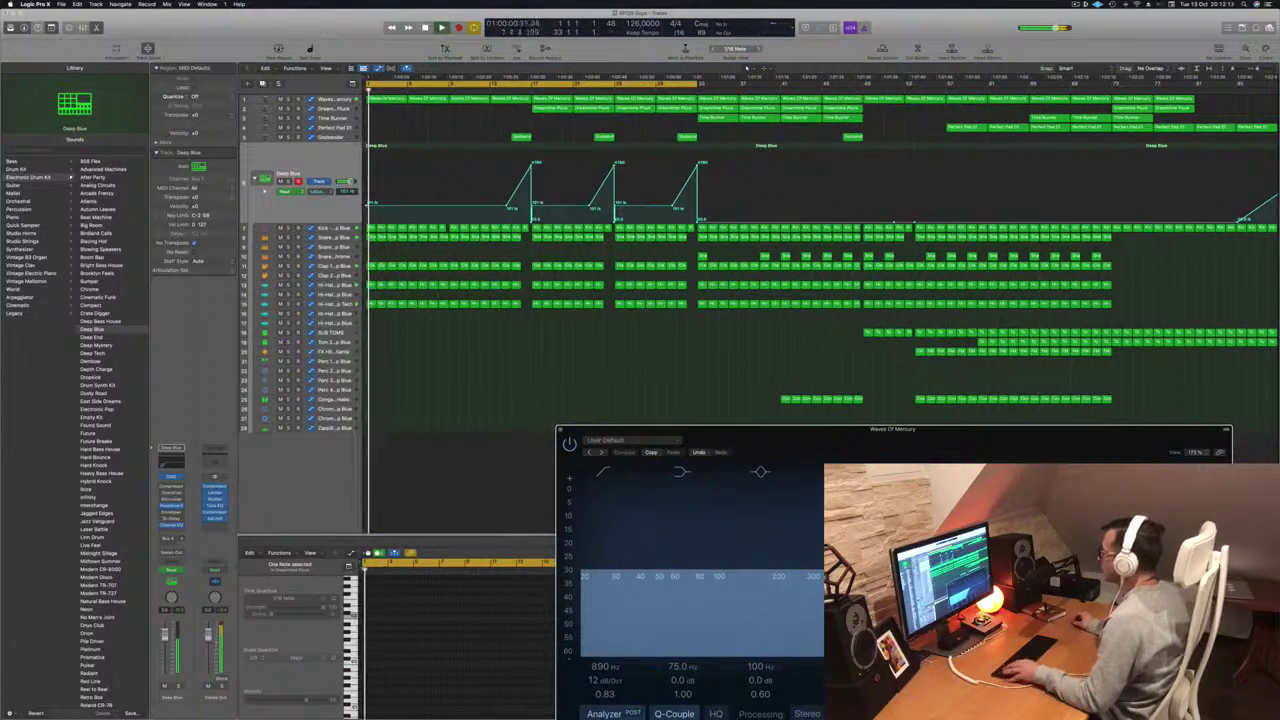
left_click_drag(868, 332, 444, 336)
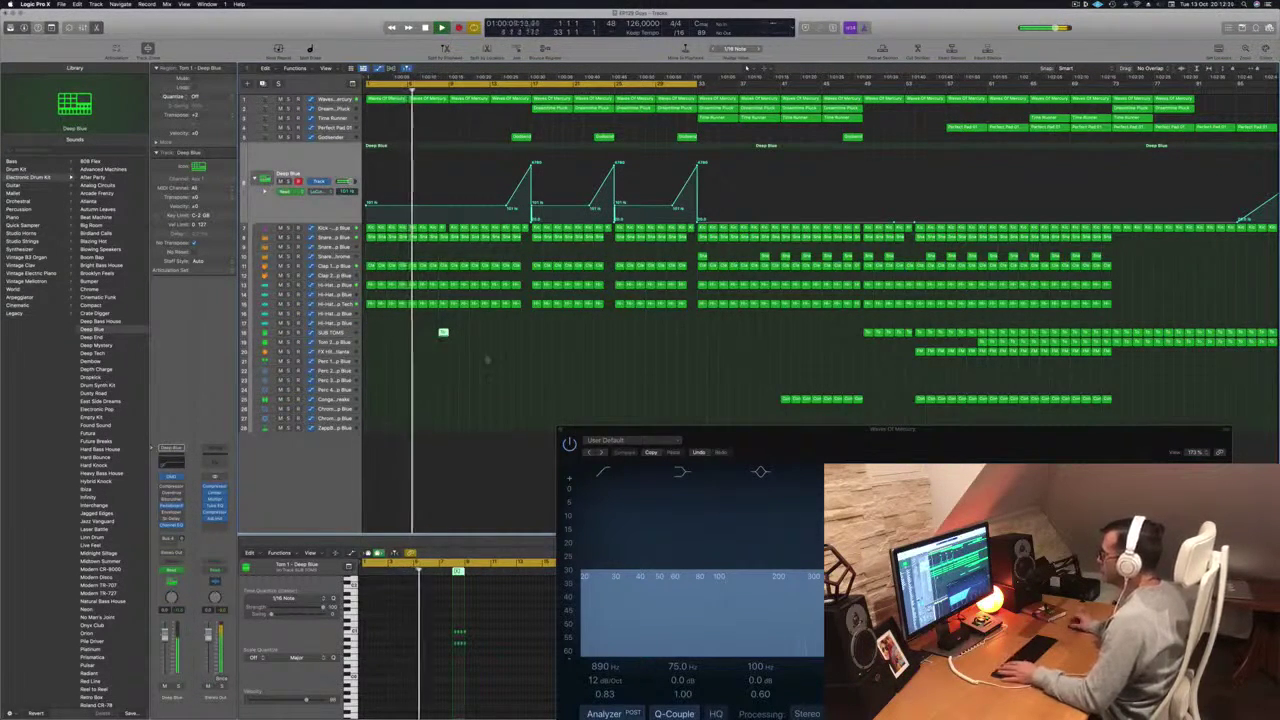
- Move the first FX Hit region to bar 5, keep it on its own track and repeat it through bar 8
left_click(920, 351)
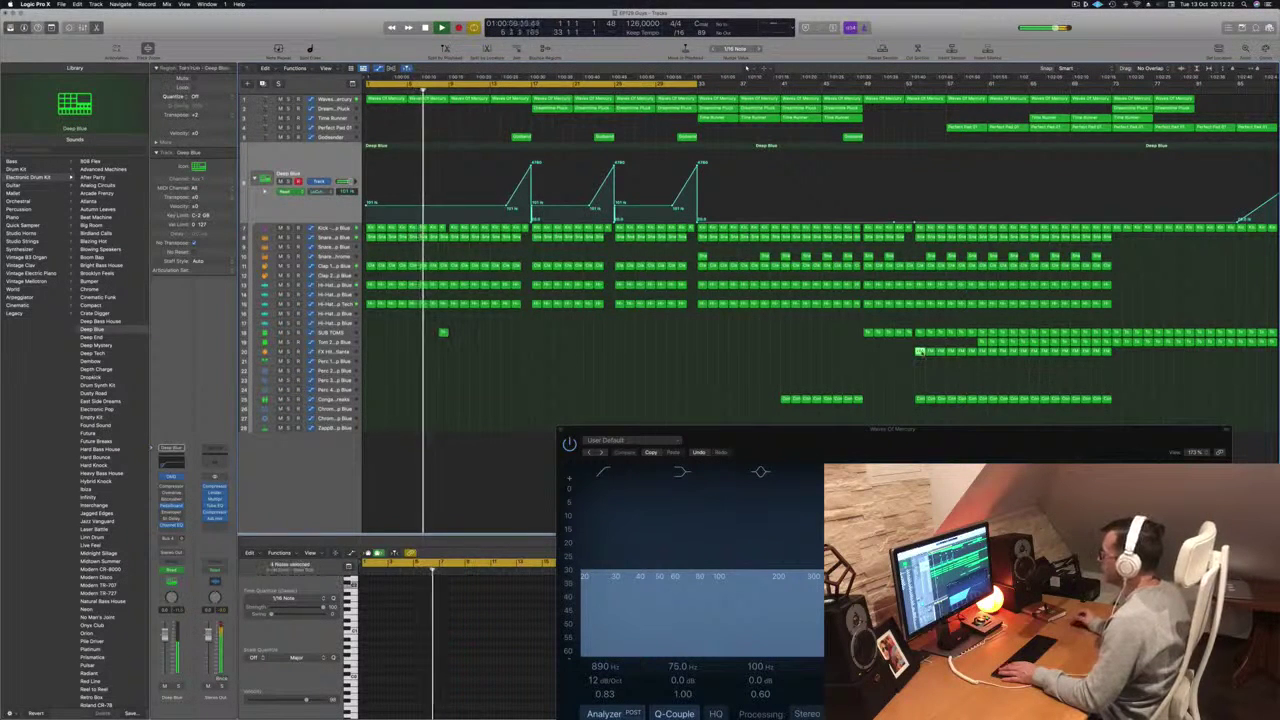
left_click_drag(918, 351, 412, 343)
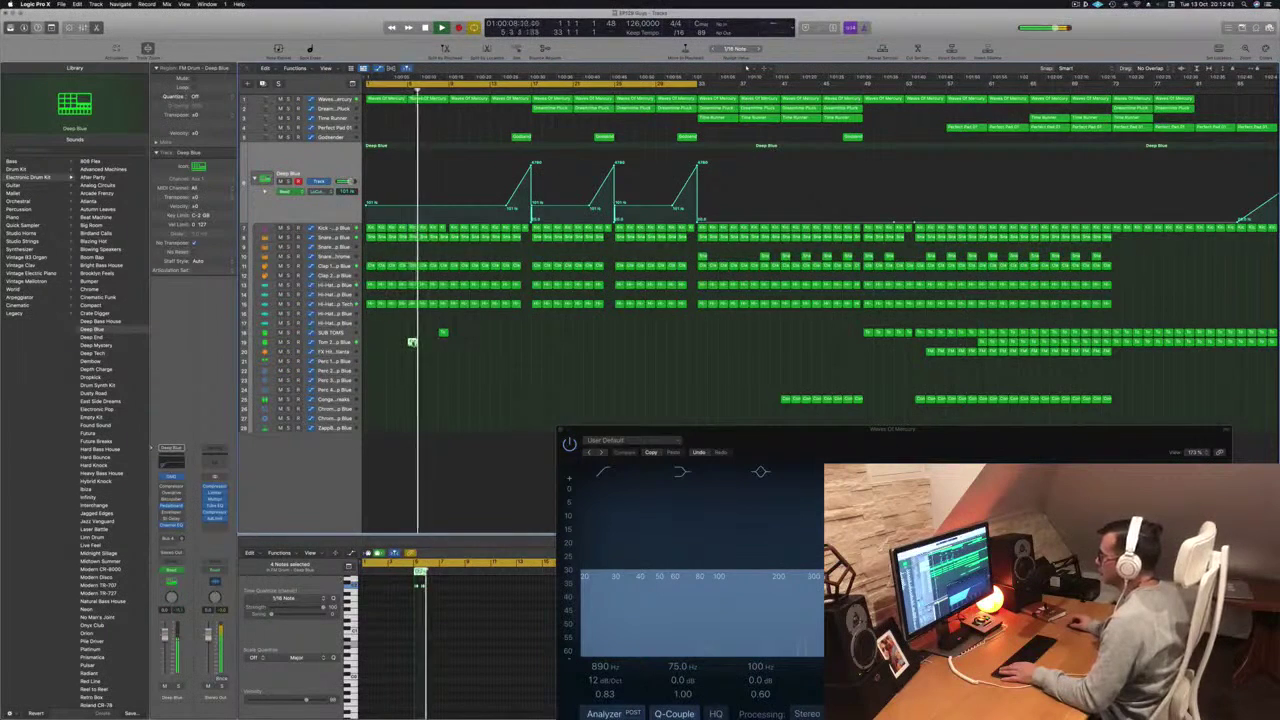
left_click_drag(412, 349, 412, 357)
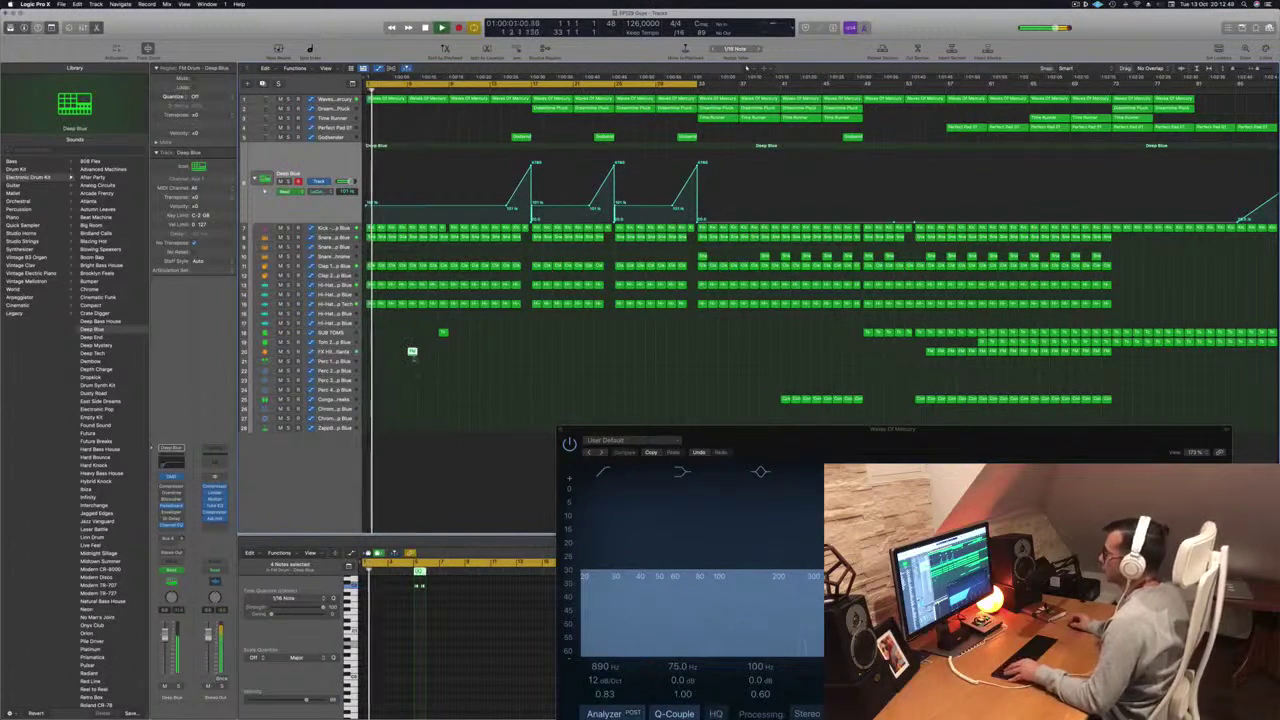
left_click_drag(412, 351, 435, 356)
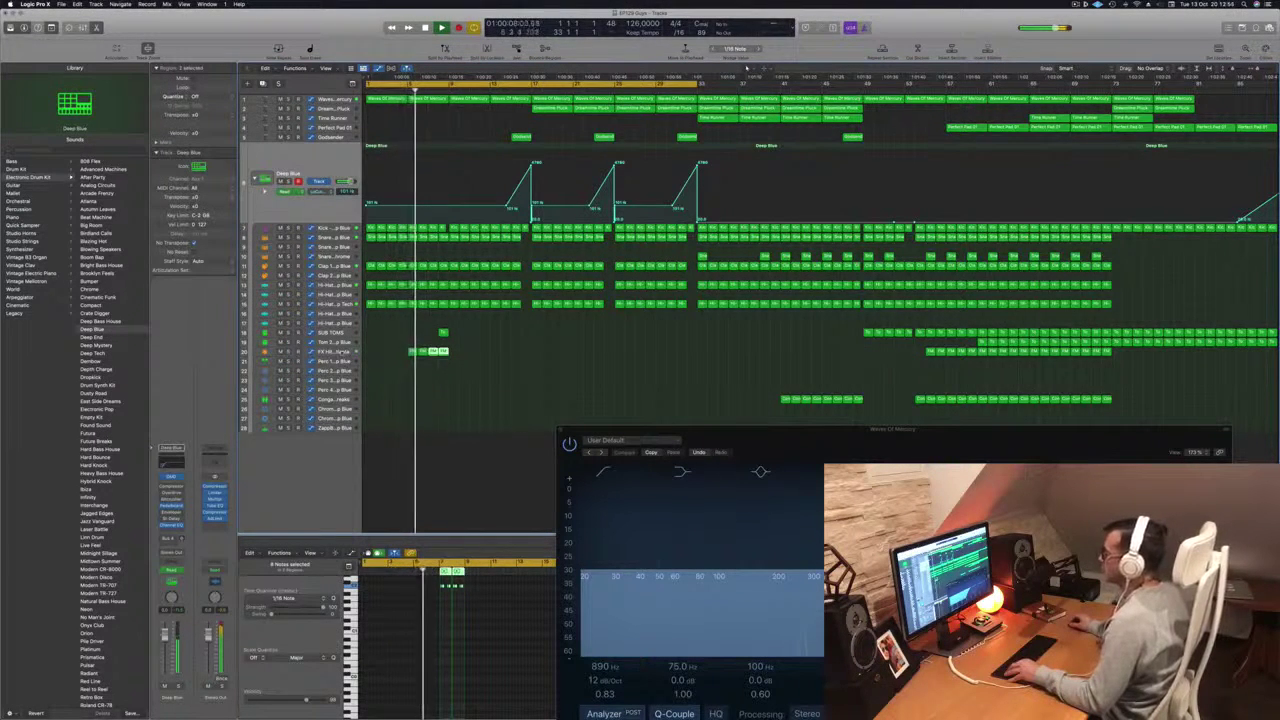
- Delete the FX Hit regions at bars 5 to 7, keeping only the one at bar 8
left_click(342, 352)
left_click(403, 307)
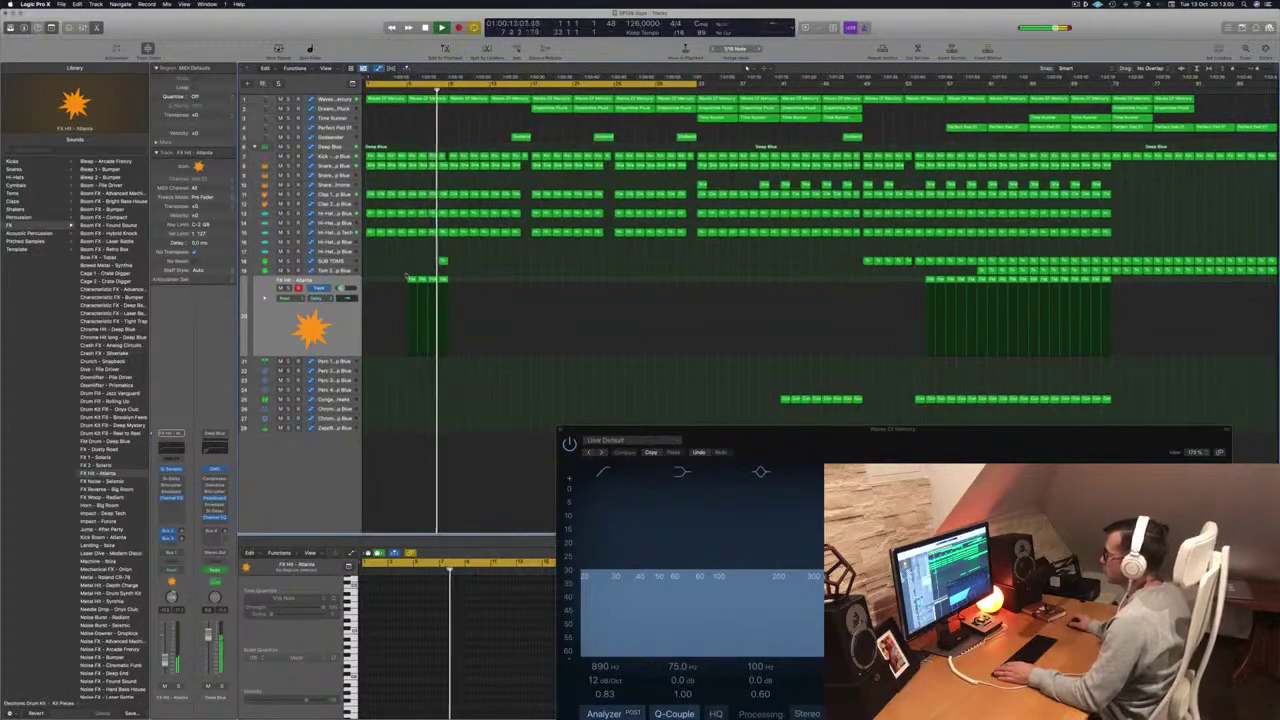
left_click(425, 280)
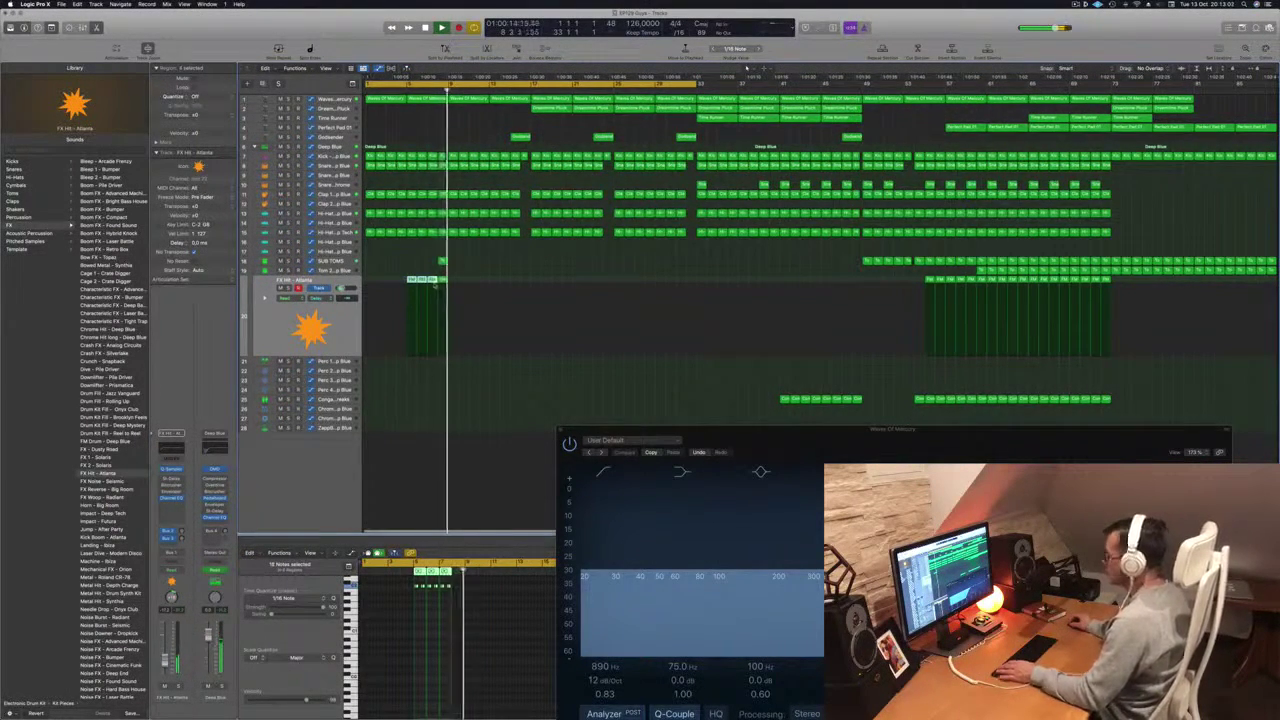
key("Delete")
- Delete the SUB TOMS region at bar 8 and return to the song start
left_click(441, 262)
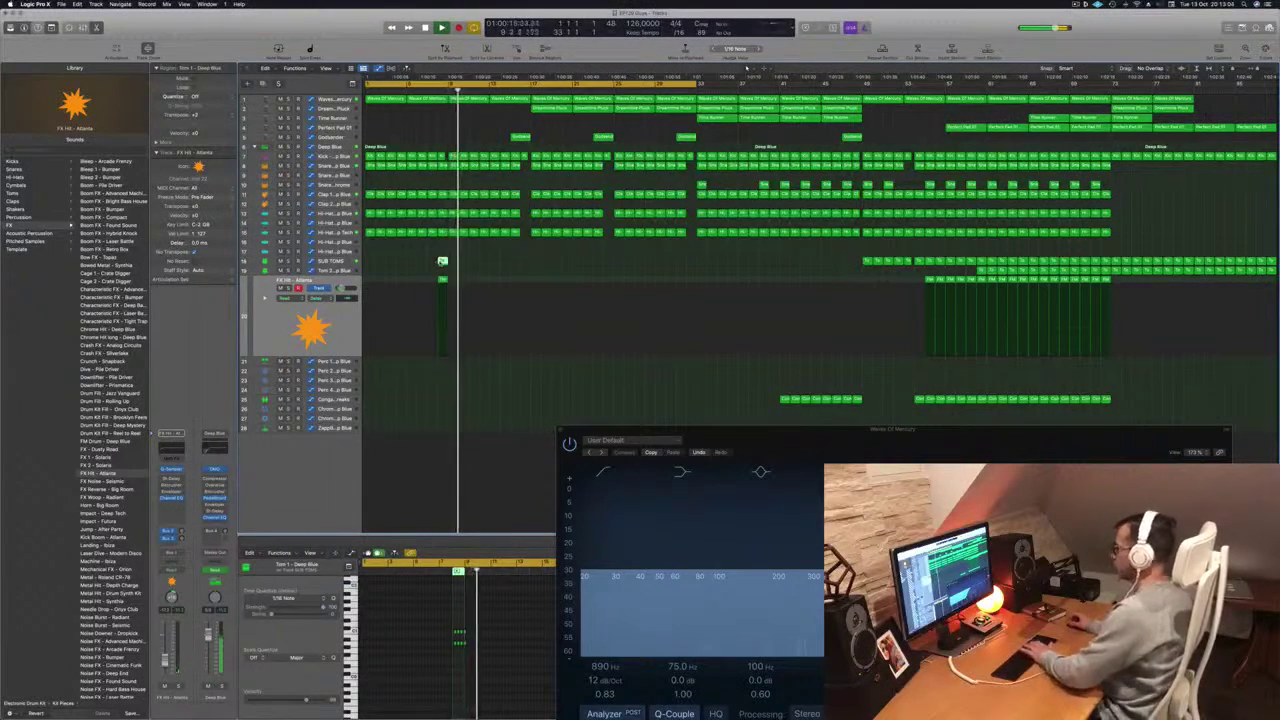
key("Delete")
key("Return")
scroll(438, 208, "up", 3)
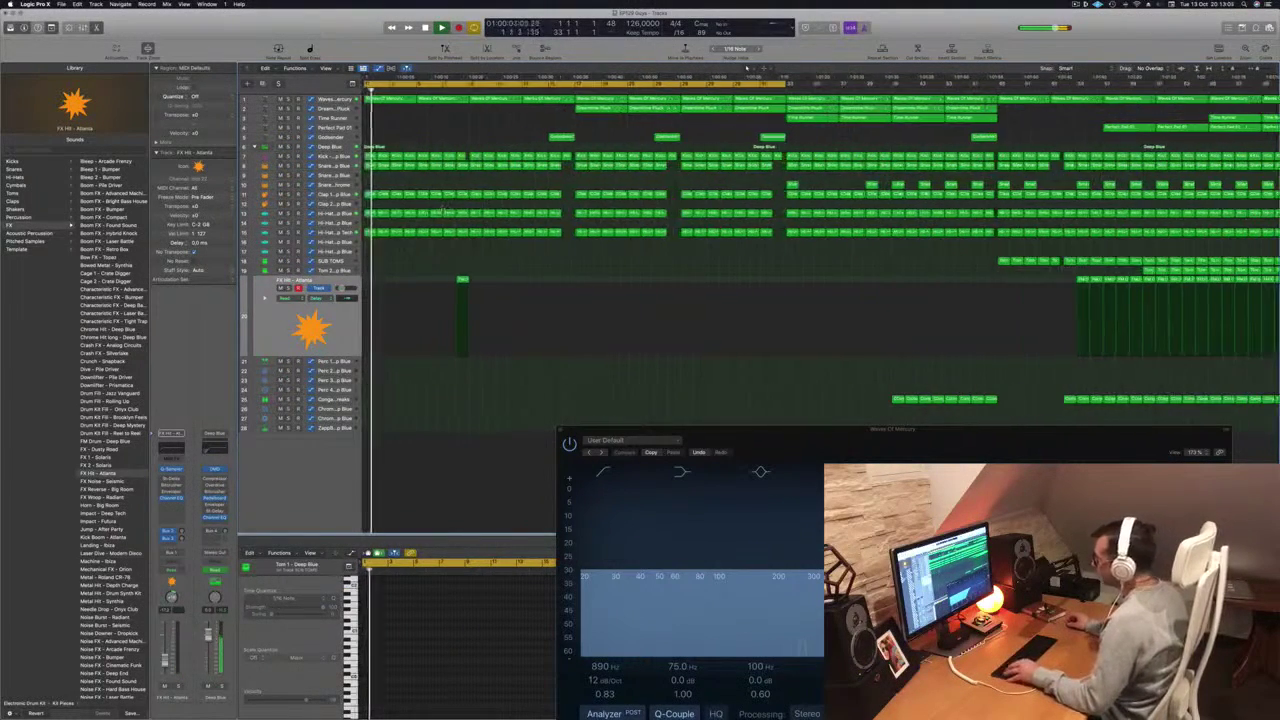
scroll(444, 195, "down", 3)
scroll(661, 131, "down", 2)
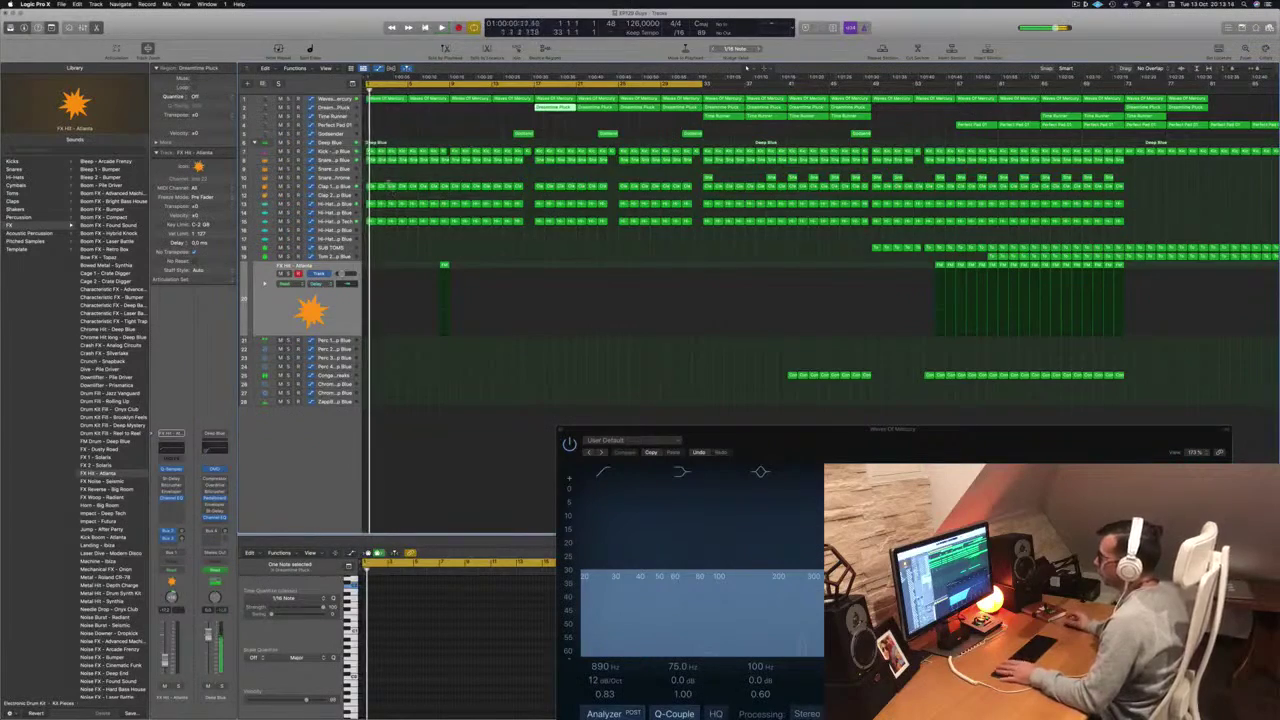
- Play the intro with Clap 1 muted and unmuted, and delete the Clap 1 regions in the first eight bars
left_click(334, 221)
key("space")
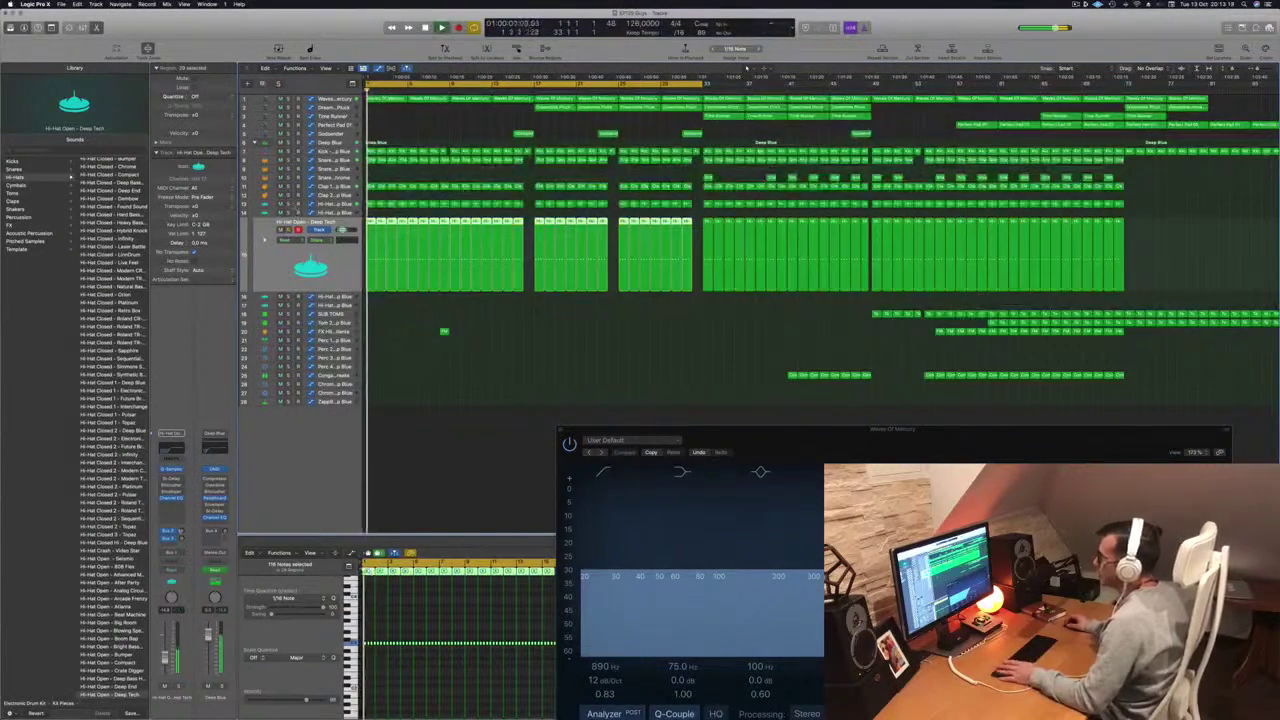
key("Up")
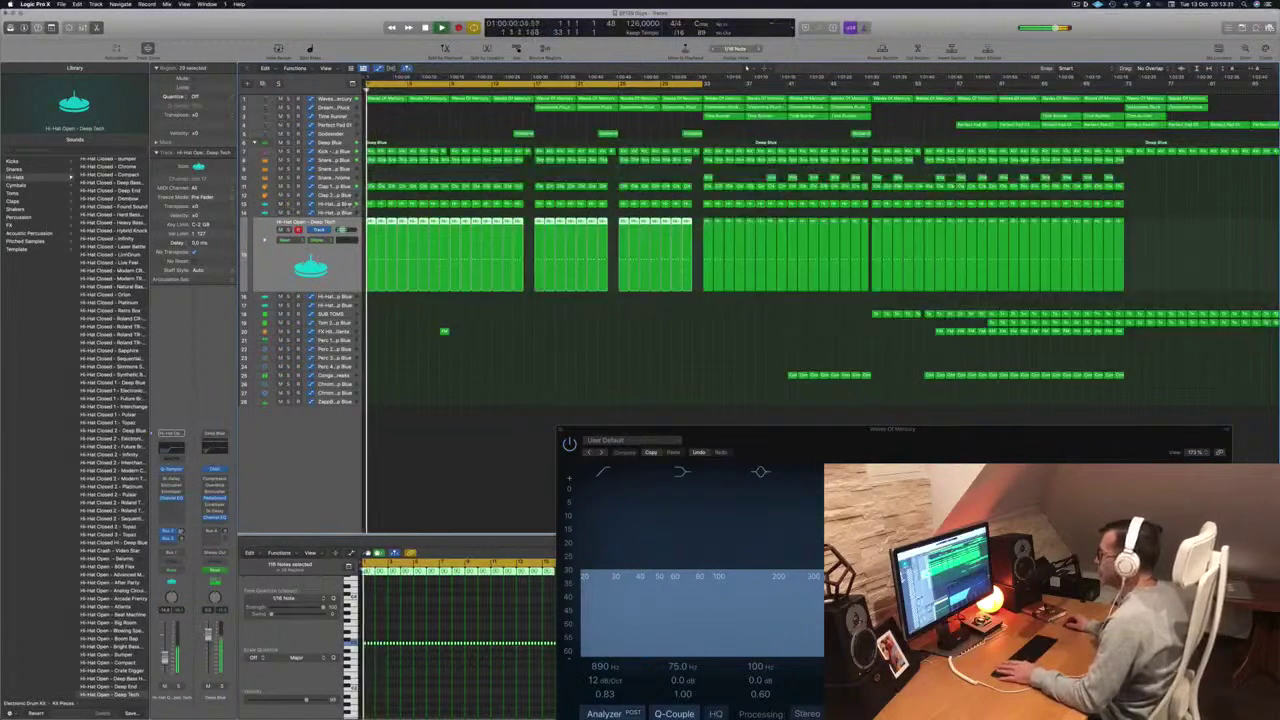
left_click(346, 205)
key("Up")
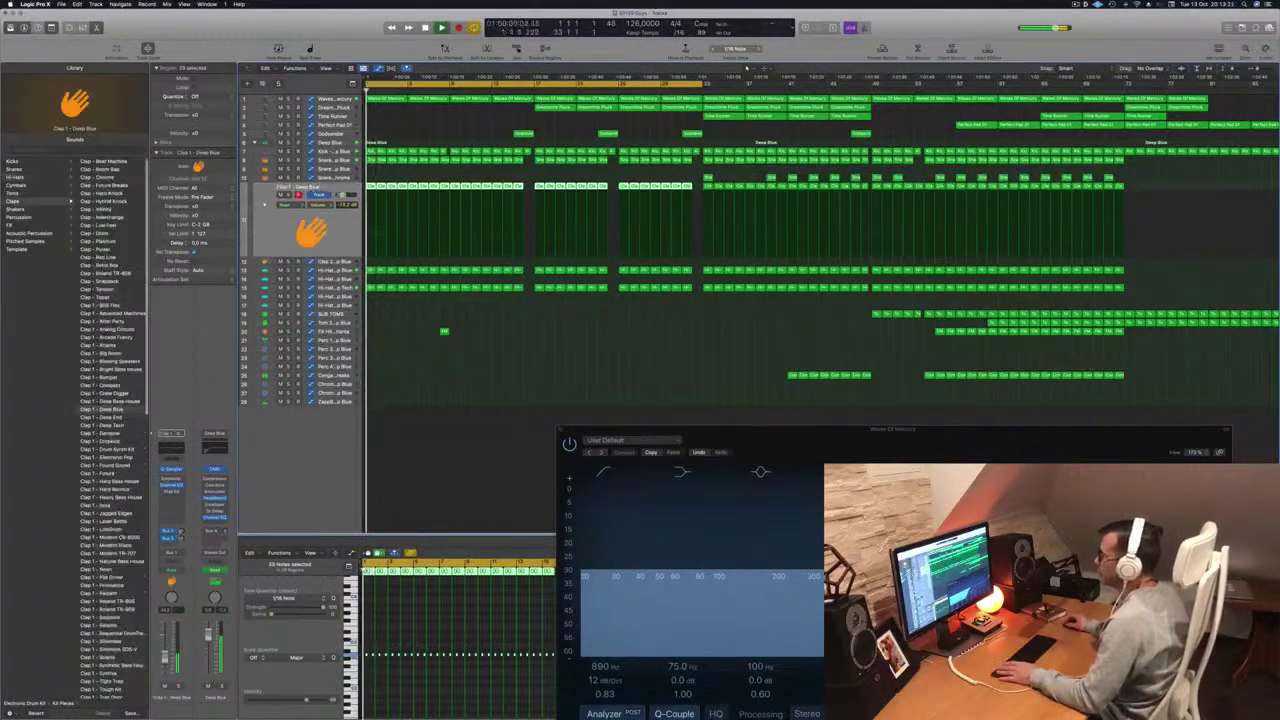
left_click(282, 195)
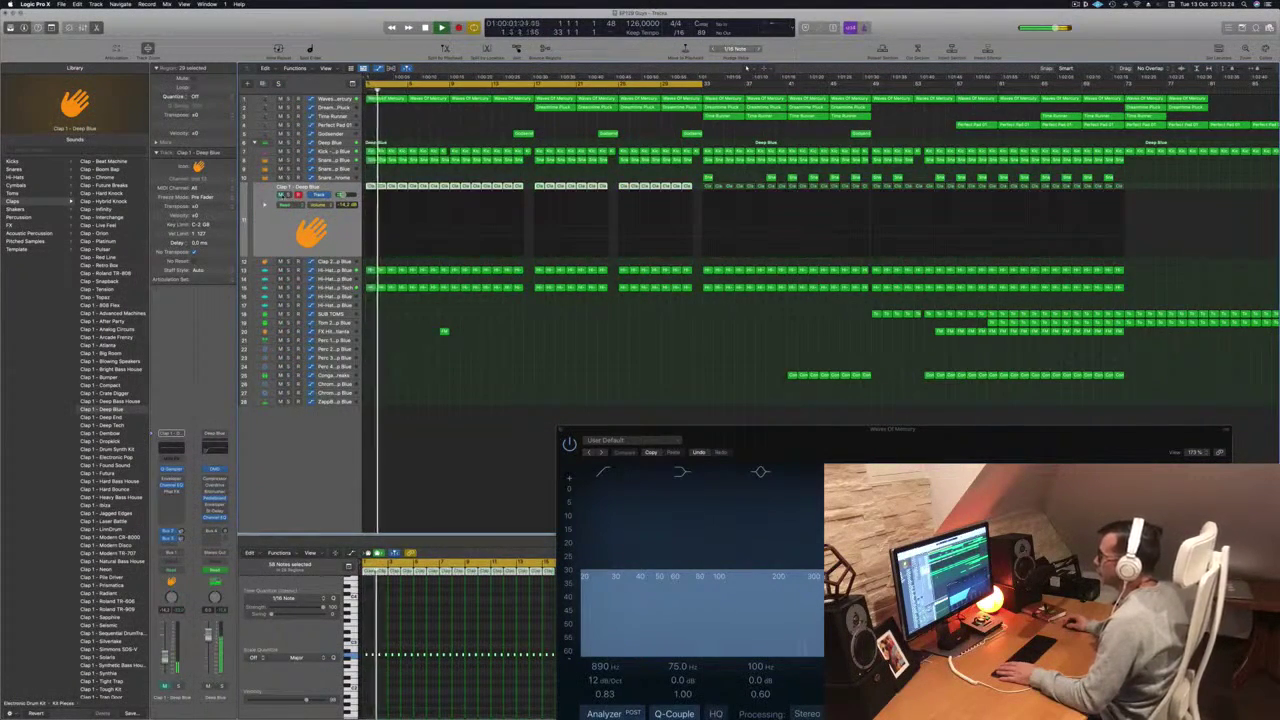
left_click(282, 195)
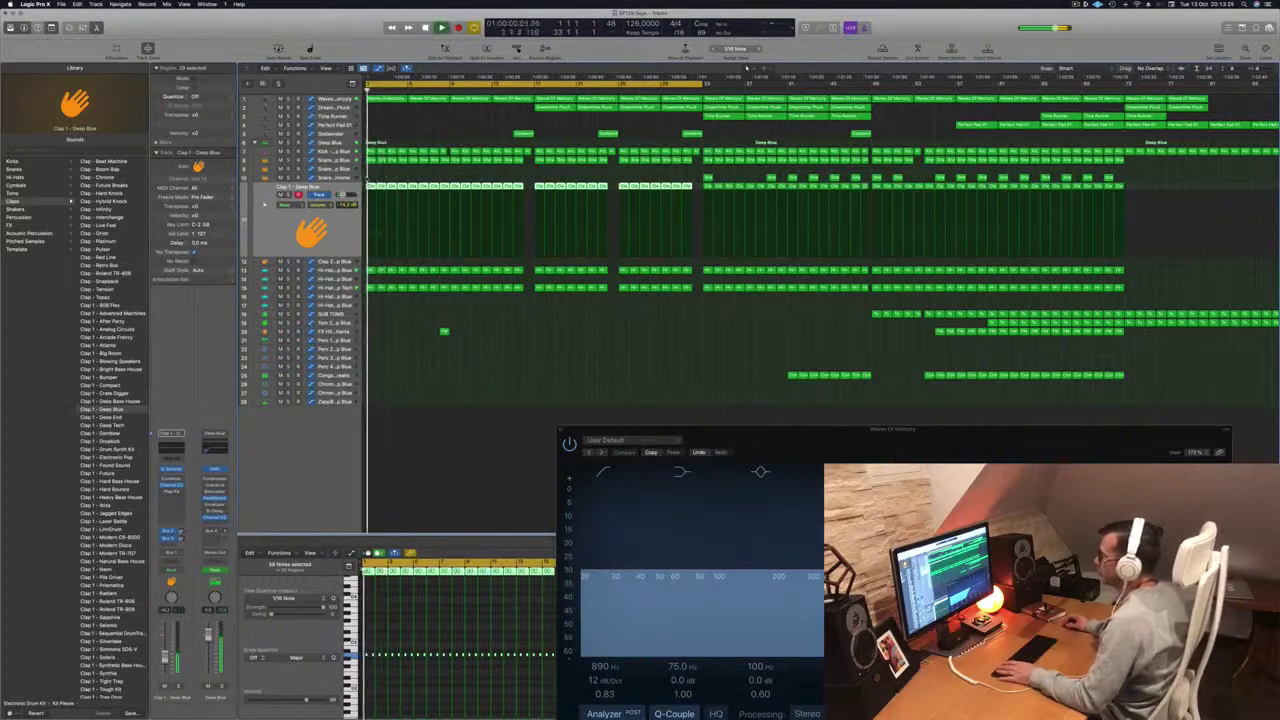
left_click_drag(367, 181, 435, 187)
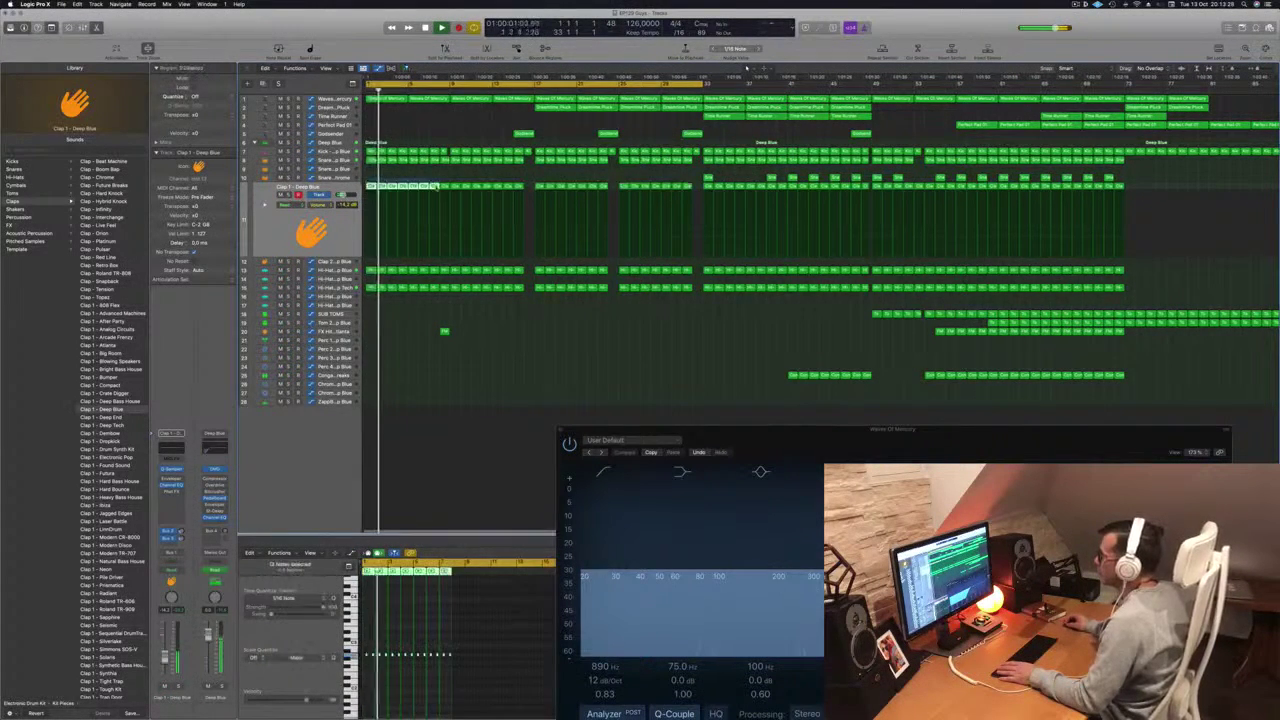
key("Delete")
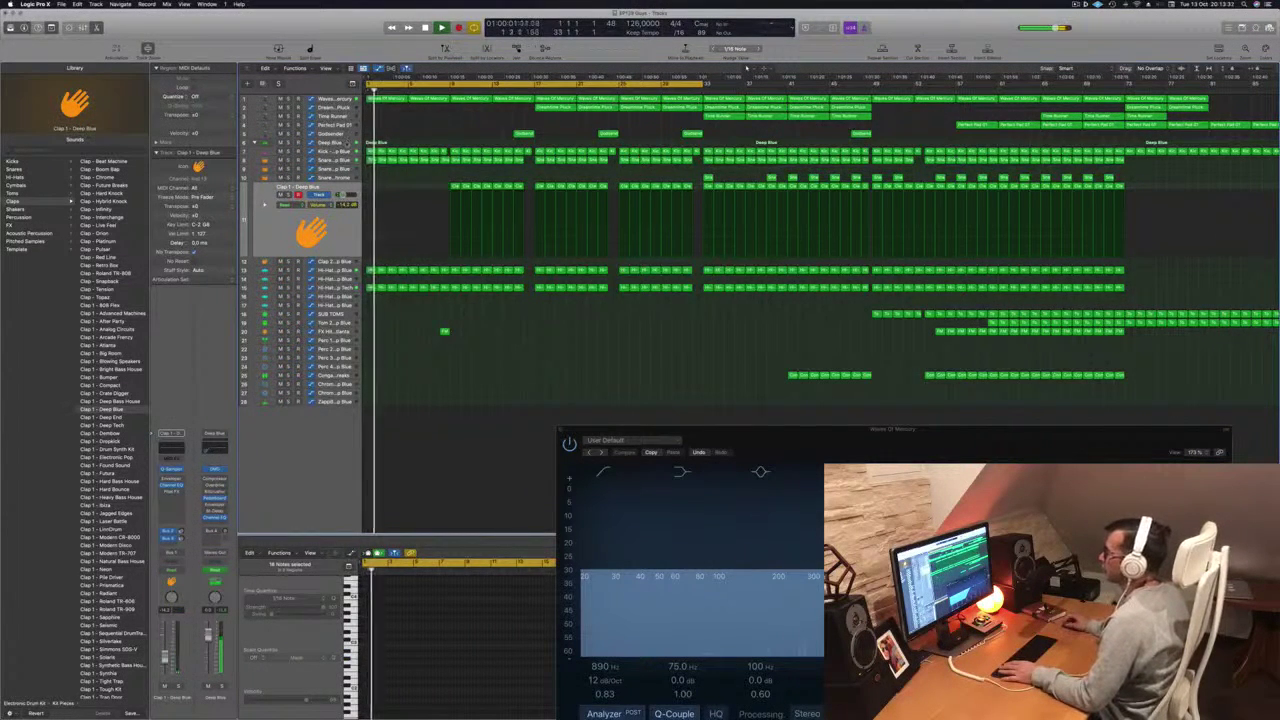
- Reshape Deep Blue's low-cut automation to fall gradually from bar 1 until just before bar 17, flatten the ramp before bar 25, and replay the transition
left_click(347, 143)
key("Return")
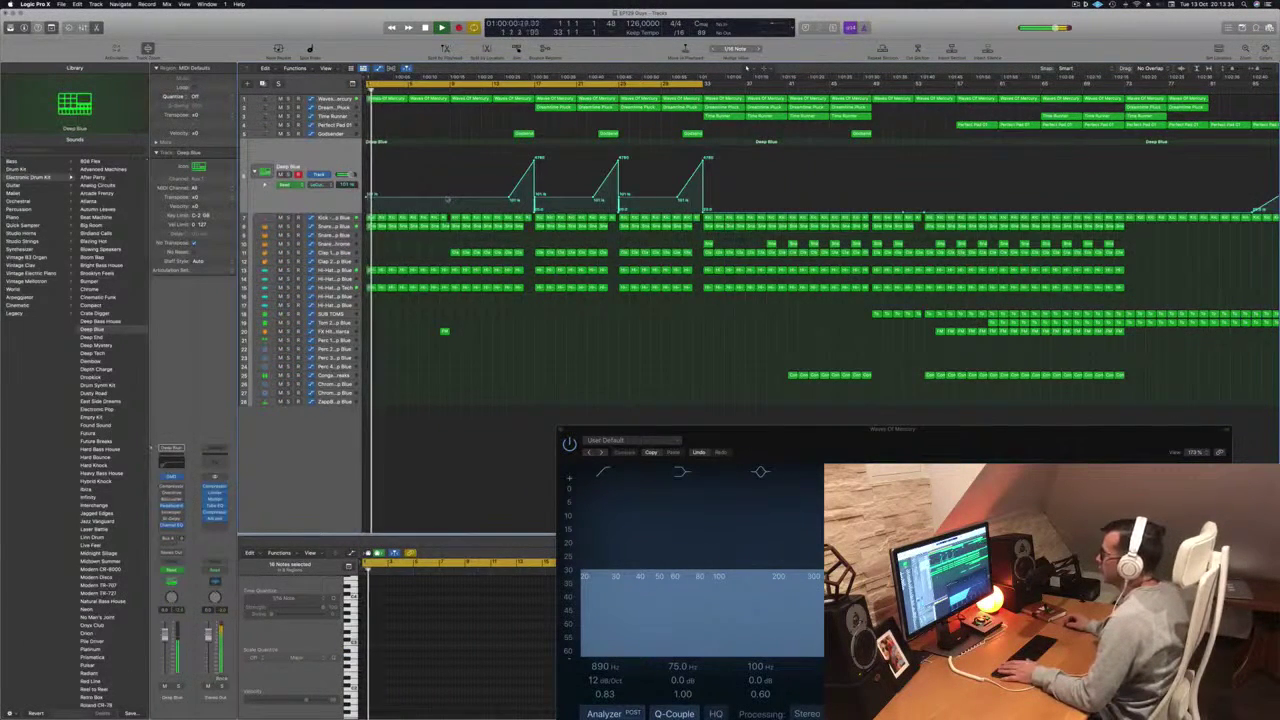
left_click_drag(447, 198, 449, 201)
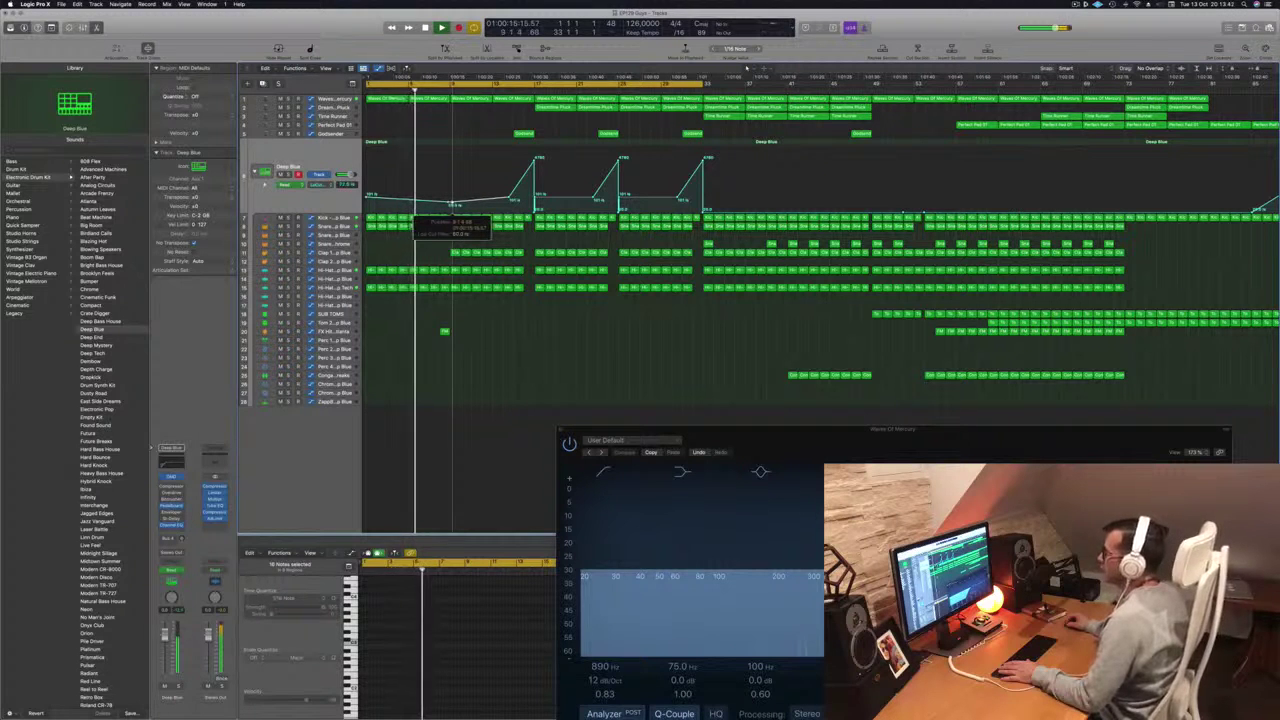
left_click_drag(509, 197, 509, 202)
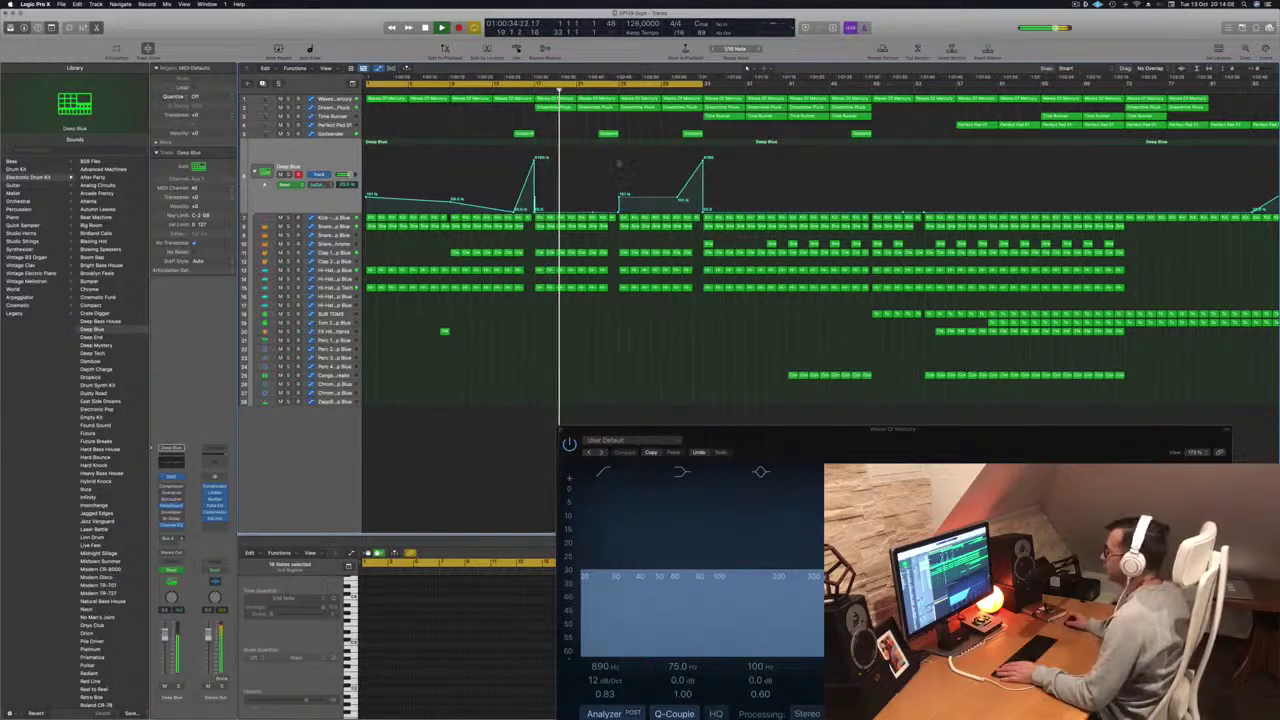
left_click(523, 90)
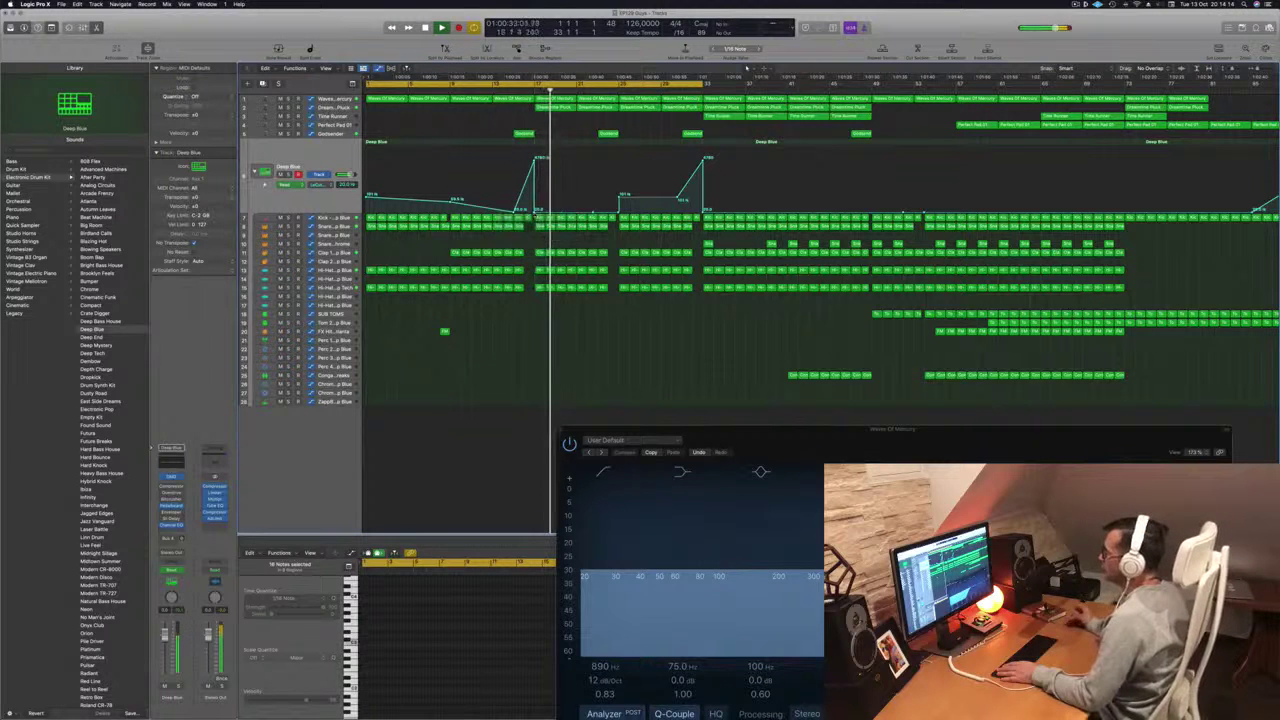
- Flatten Deep Blue's low-cut automation between bars 25 and 33 and replay from around bar 17
left_click_drag(593, 212, 709, 217)
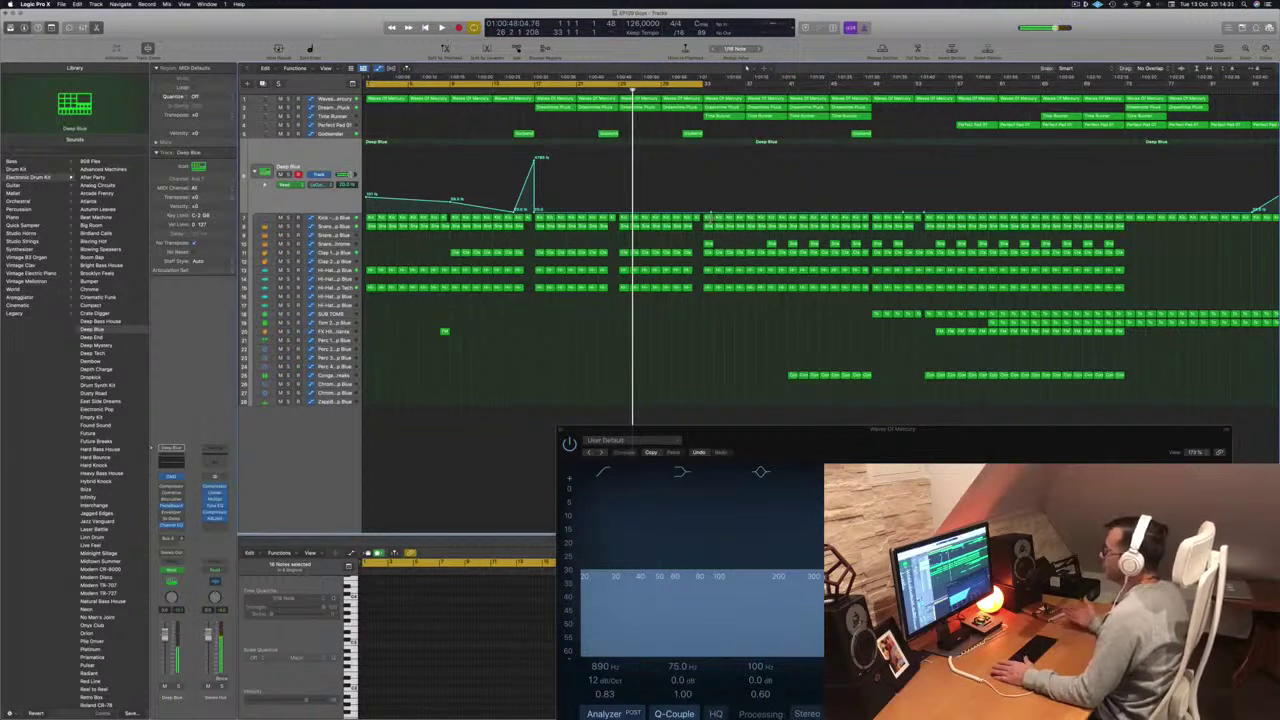
key("space")
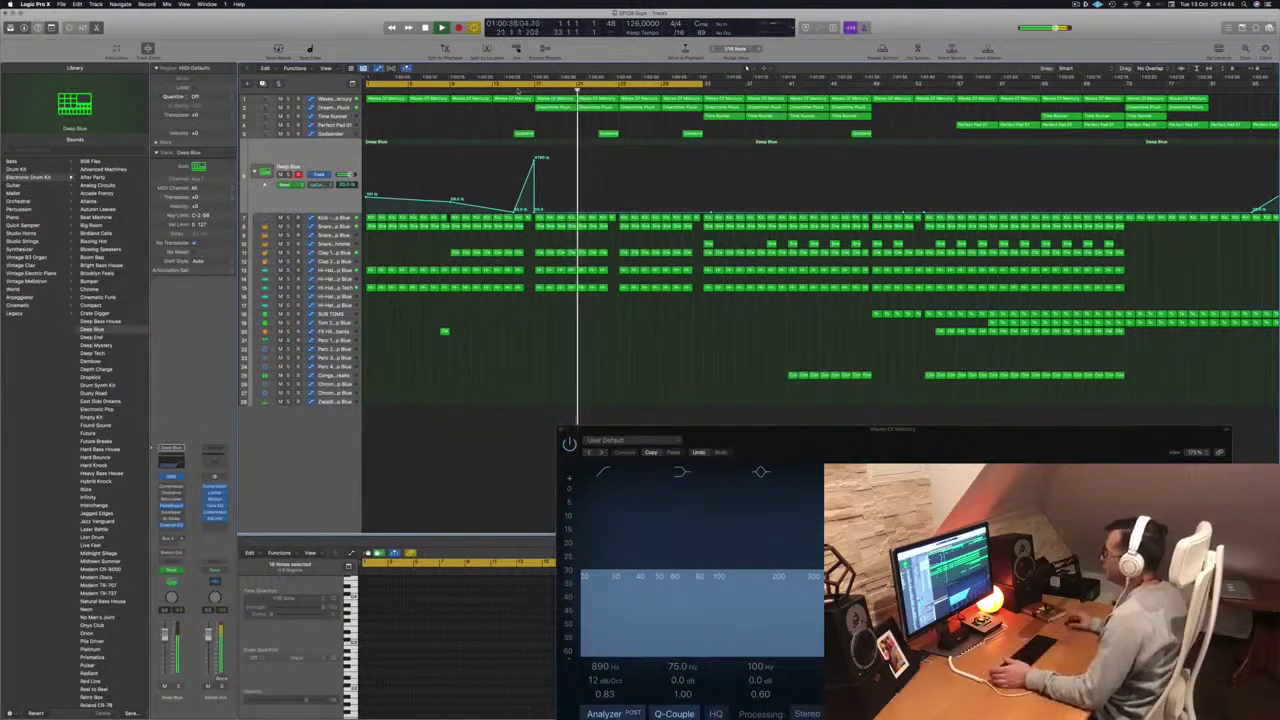
key("space")
left_click(532, 90)
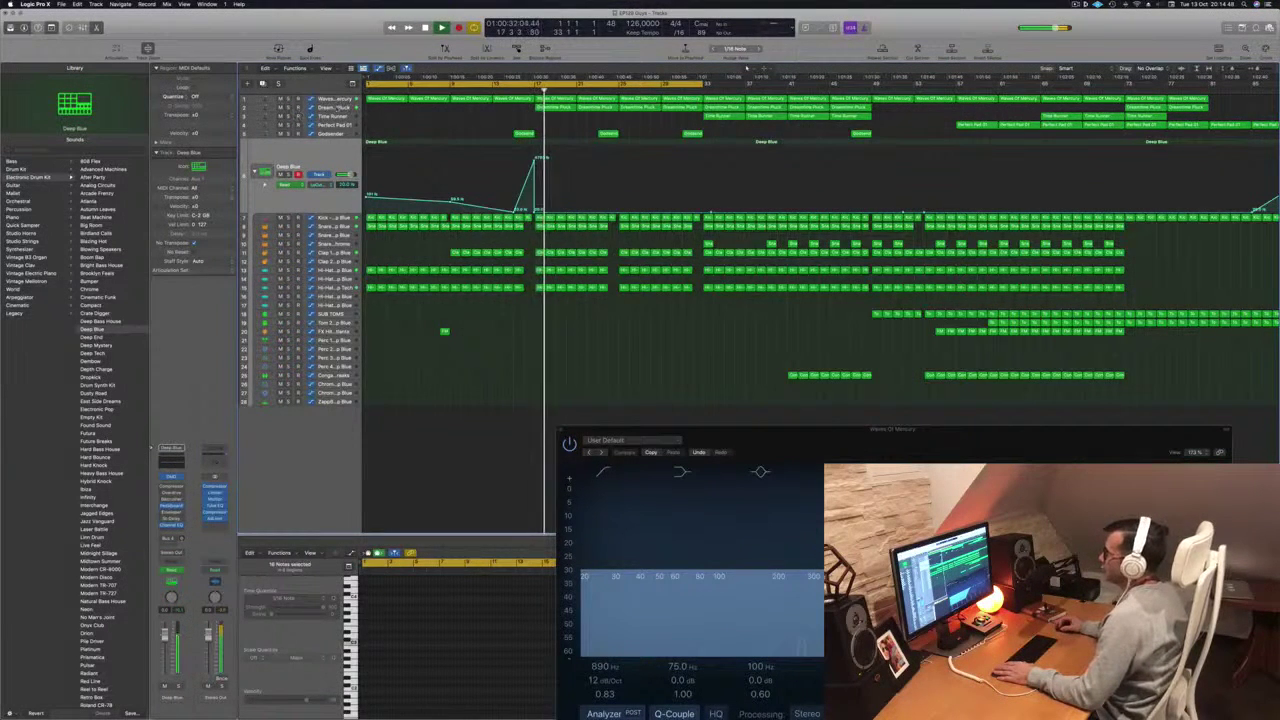
- Fill the drum gap at bar 24 with copies of the bar 23 drum regions and play the passage
left_click(334, 107)
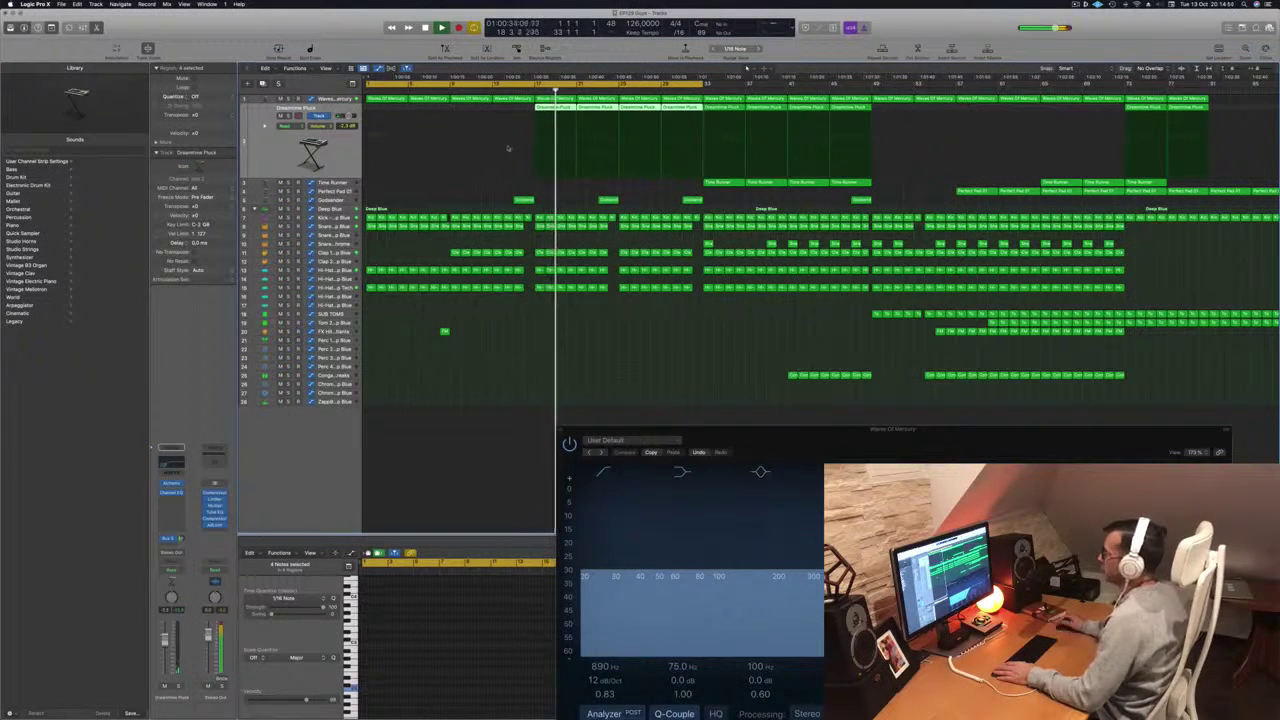
scroll(508, 163, "left", 1)
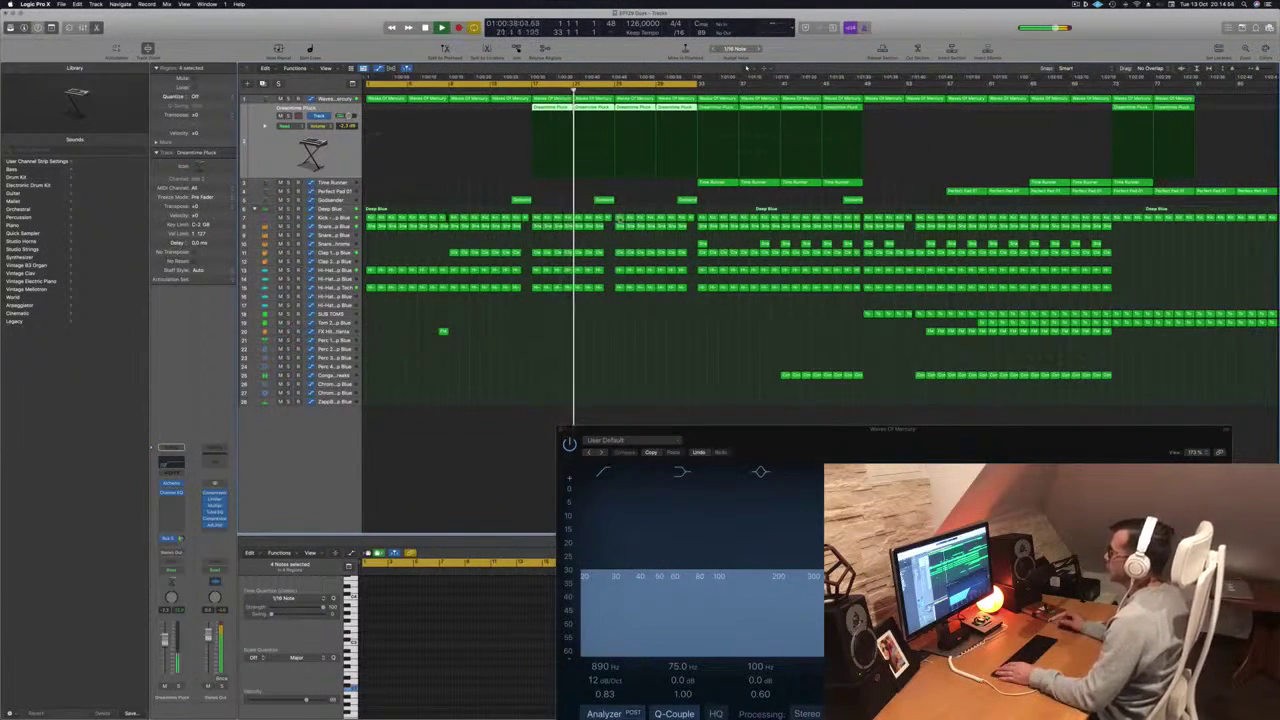
key("space")
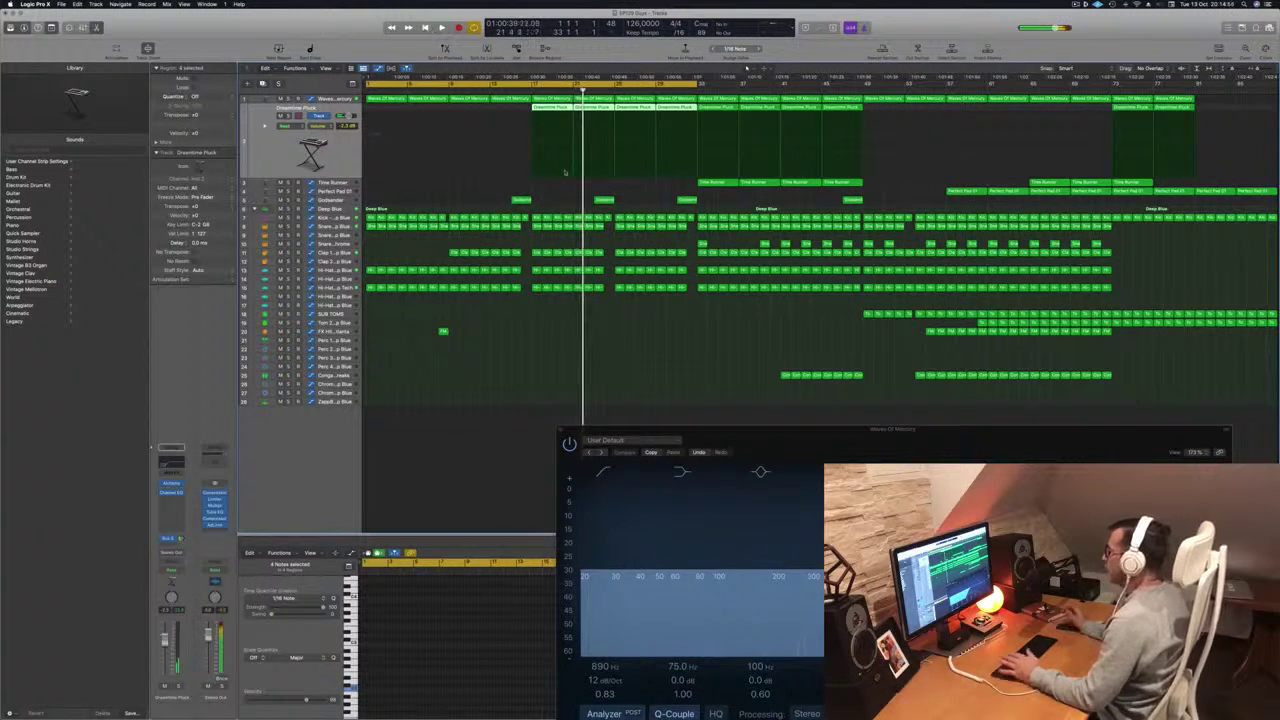
left_click(607, 218)
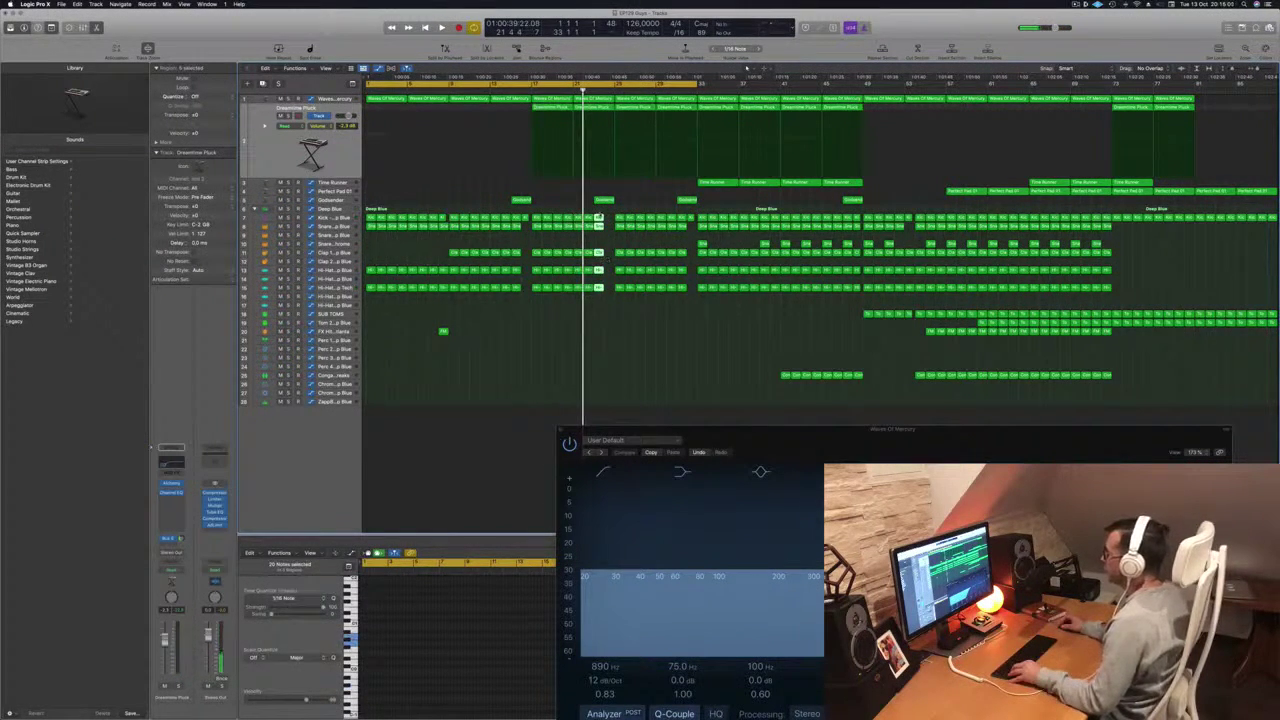
left_click_drag(598, 217, 609, 217)
key("space")
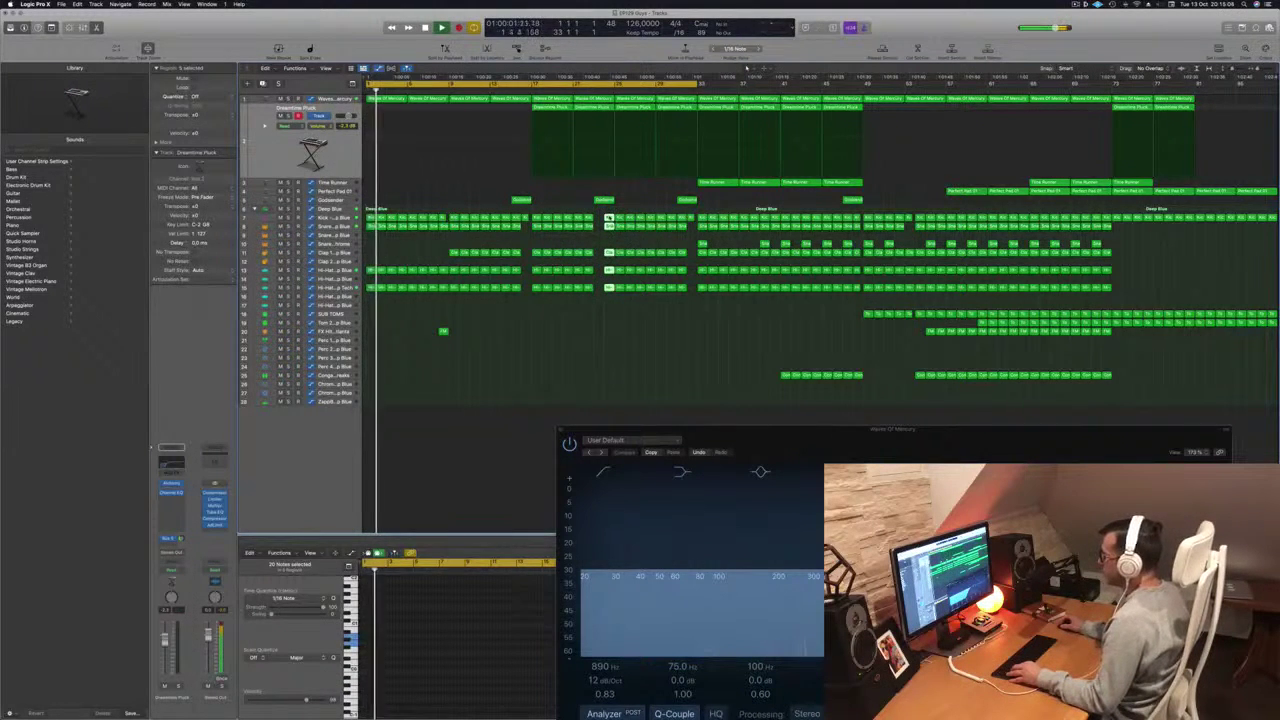
left_click_drag(608, 217, 598, 217)
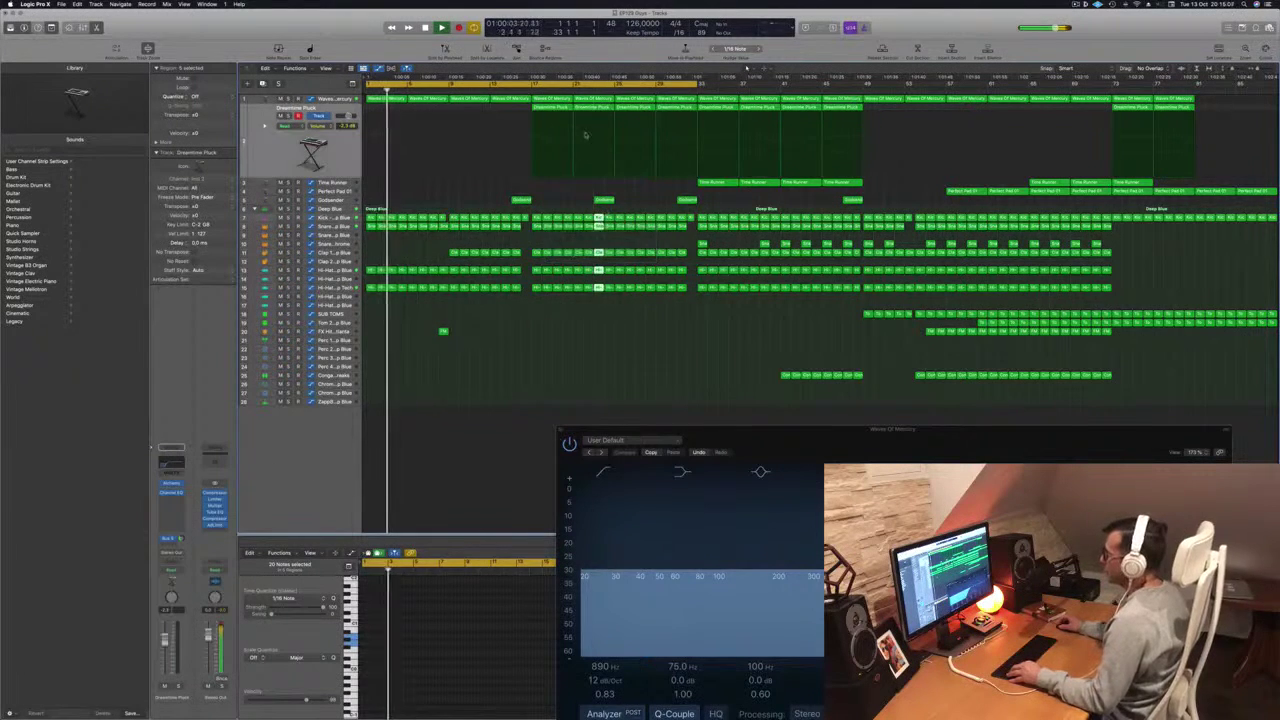
left_click(511, 90)
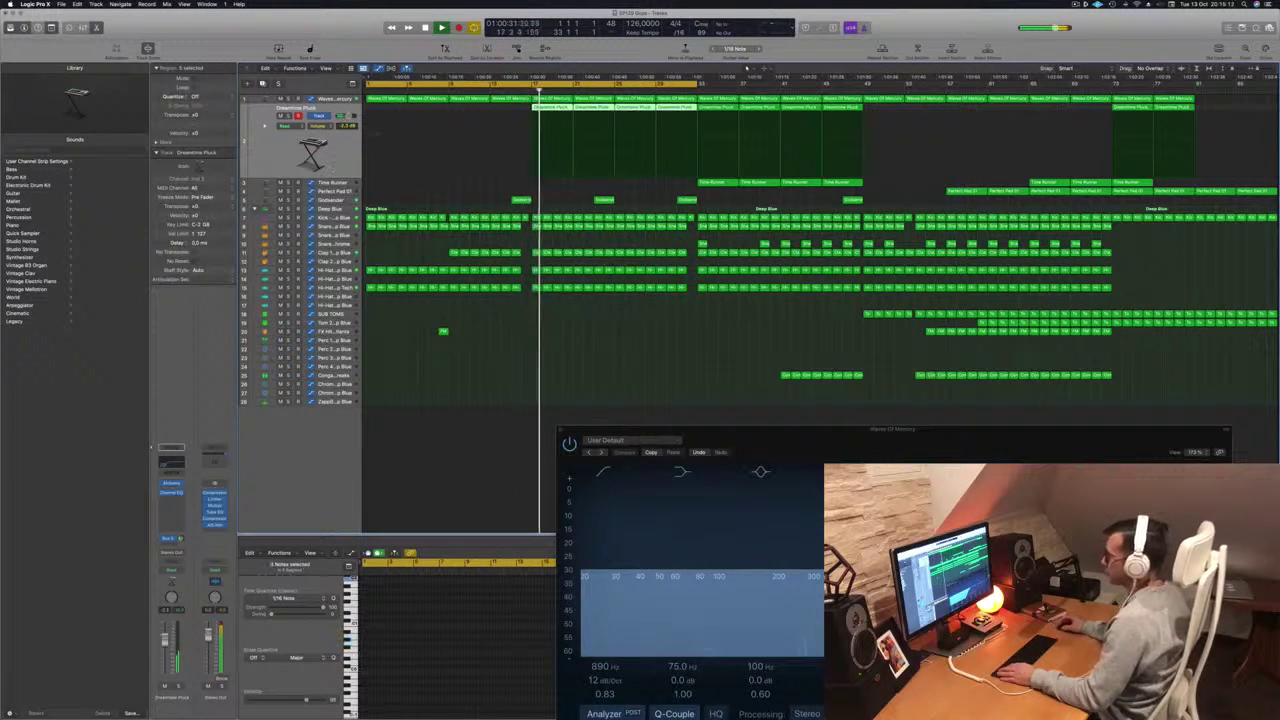
- Delete the Dreamtime Pluck regions at bars 17 and 21
left_click(494, 107)
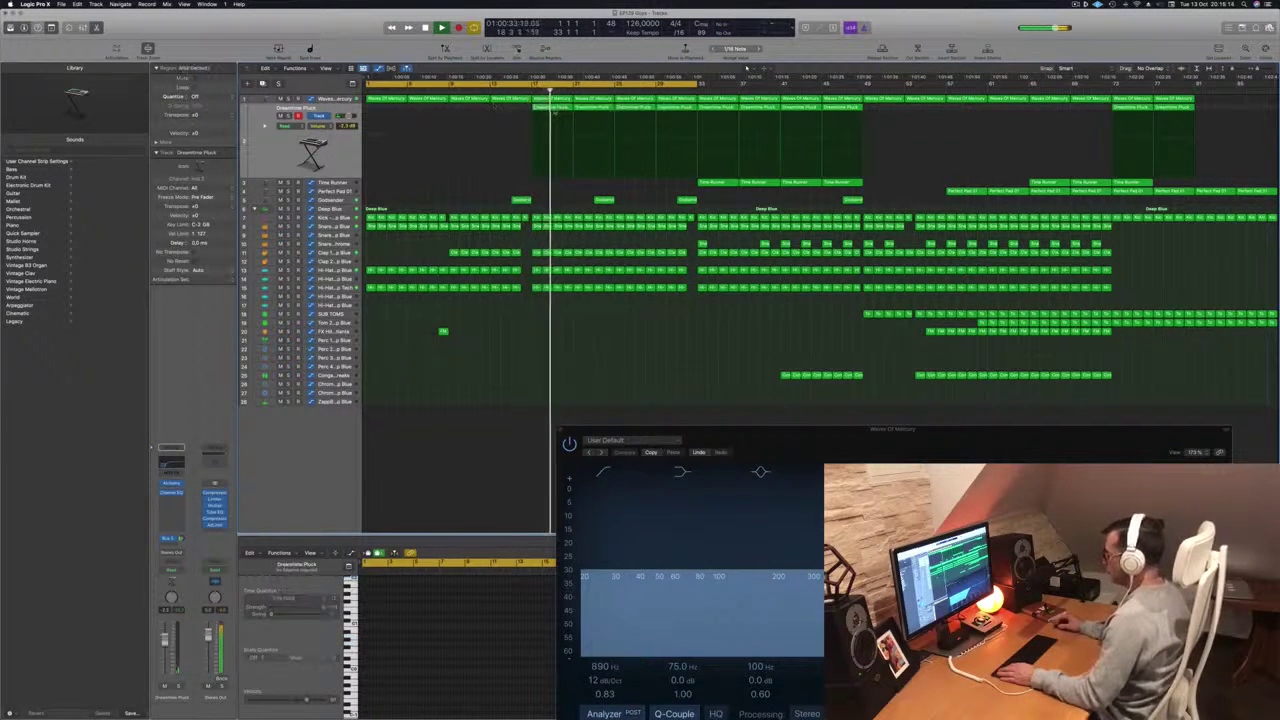
left_click(555, 108)
key("Delete")
left_click(592, 108)
key("Delete")
- Copy two Perfect Pad 01 regions to bars 17 to 24 and show that track's automation during playback
left_click_drag(966, 191, 620, 180)
left_click(521, 88)
left_click(335, 191)
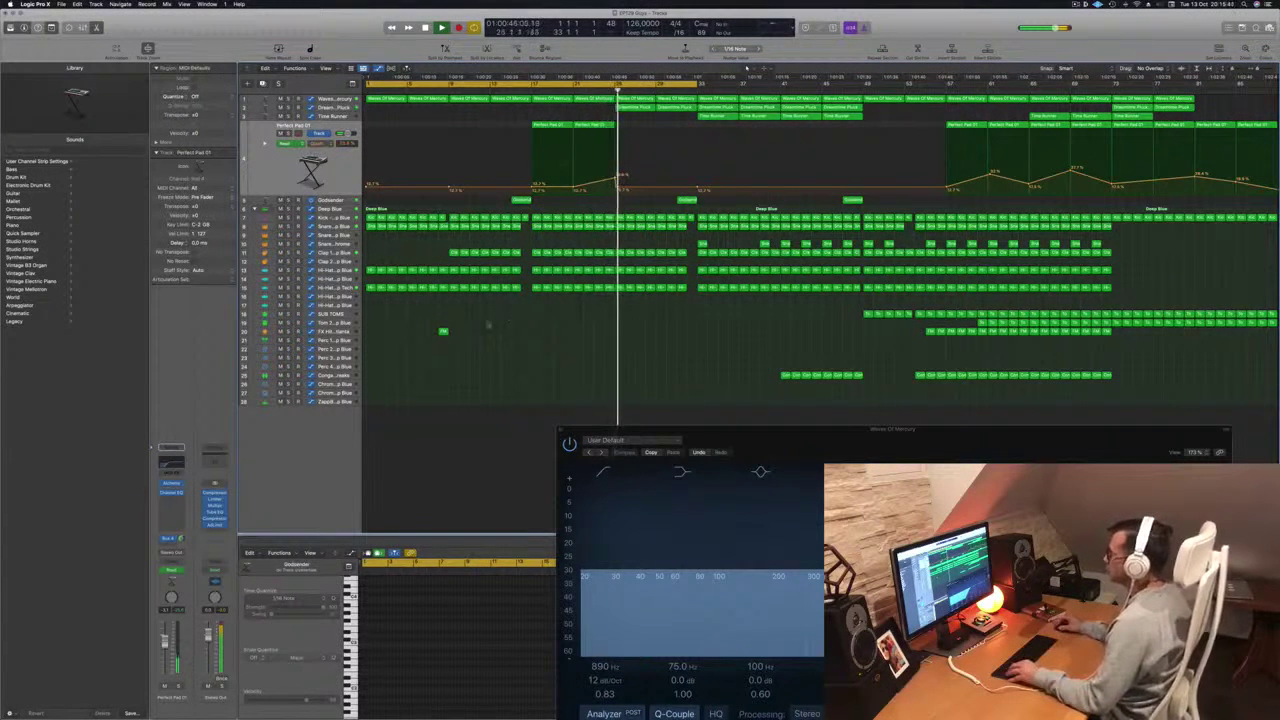
- Move the FX Hit region from bar 8 to bar 25
left_click(443, 331)
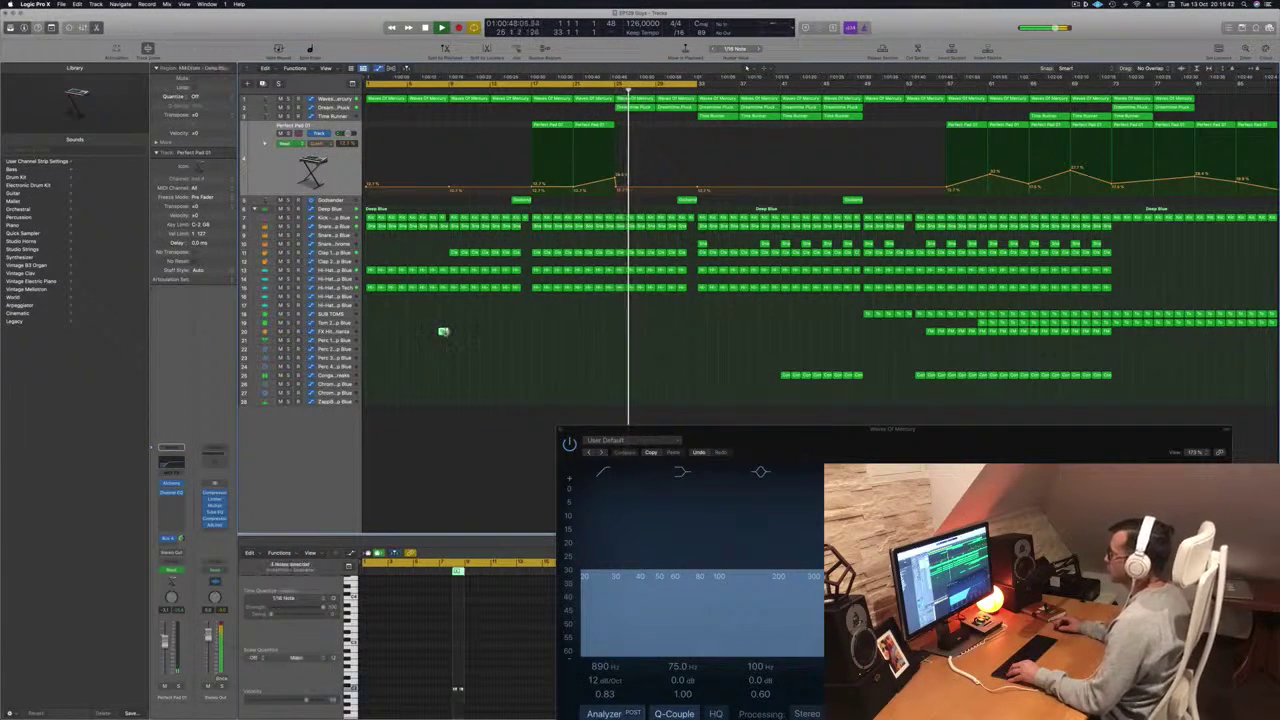
left_click_drag(443, 331, 622, 333)
left_click(443, 331)
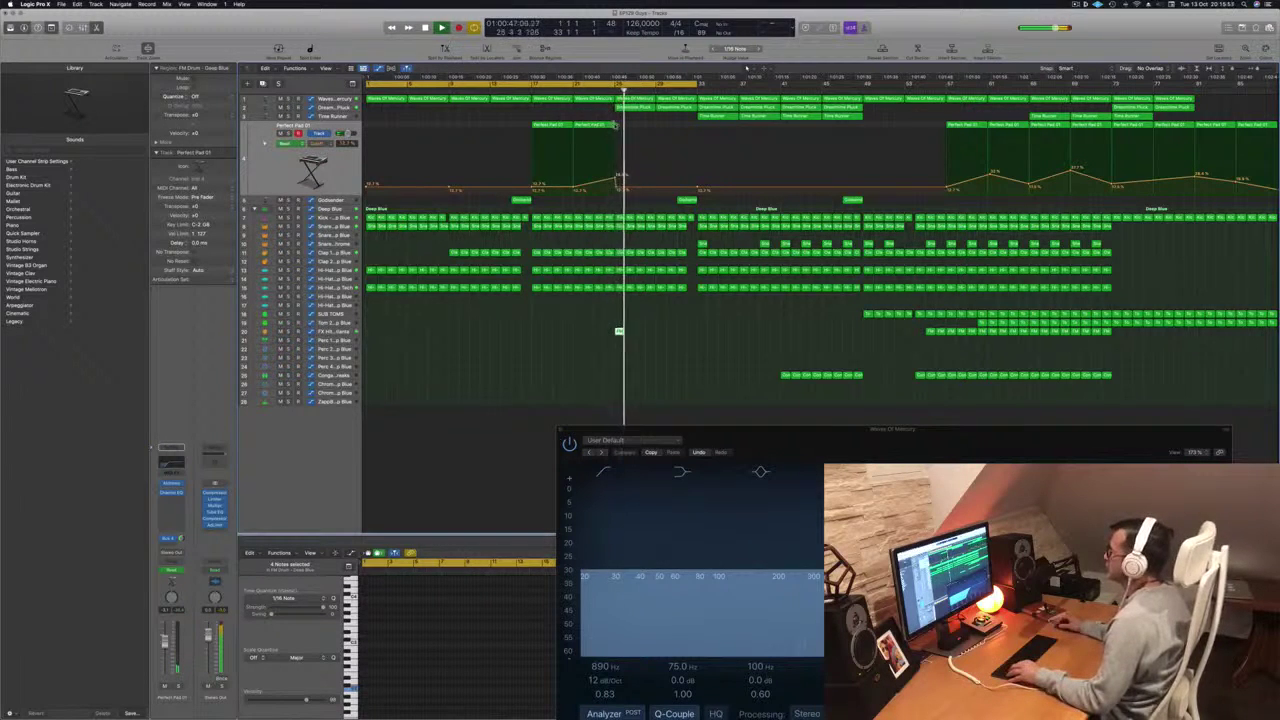
- Copy the Perfect Pad 01 regions at bars 17 to 24 to bars 25 to 32 and play the transition
left_click(556, 128)
left_click_drag(566, 128, 642, 132)
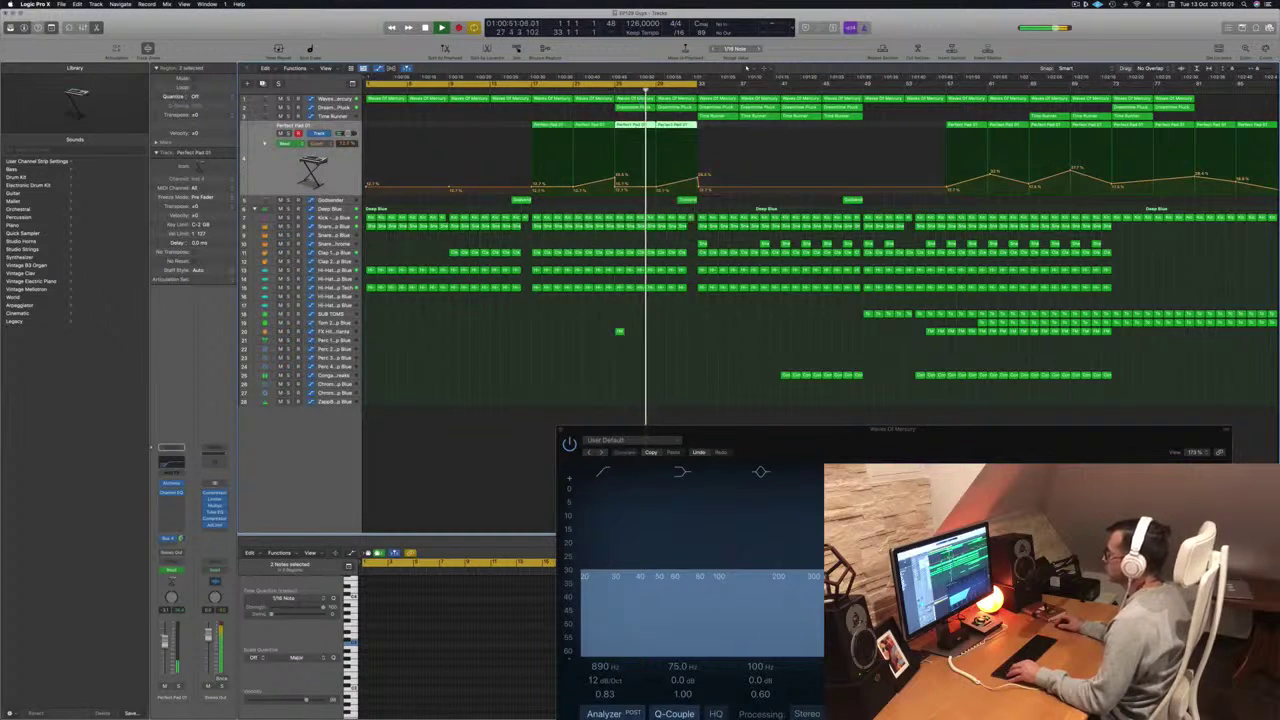
left_click(606, 87)
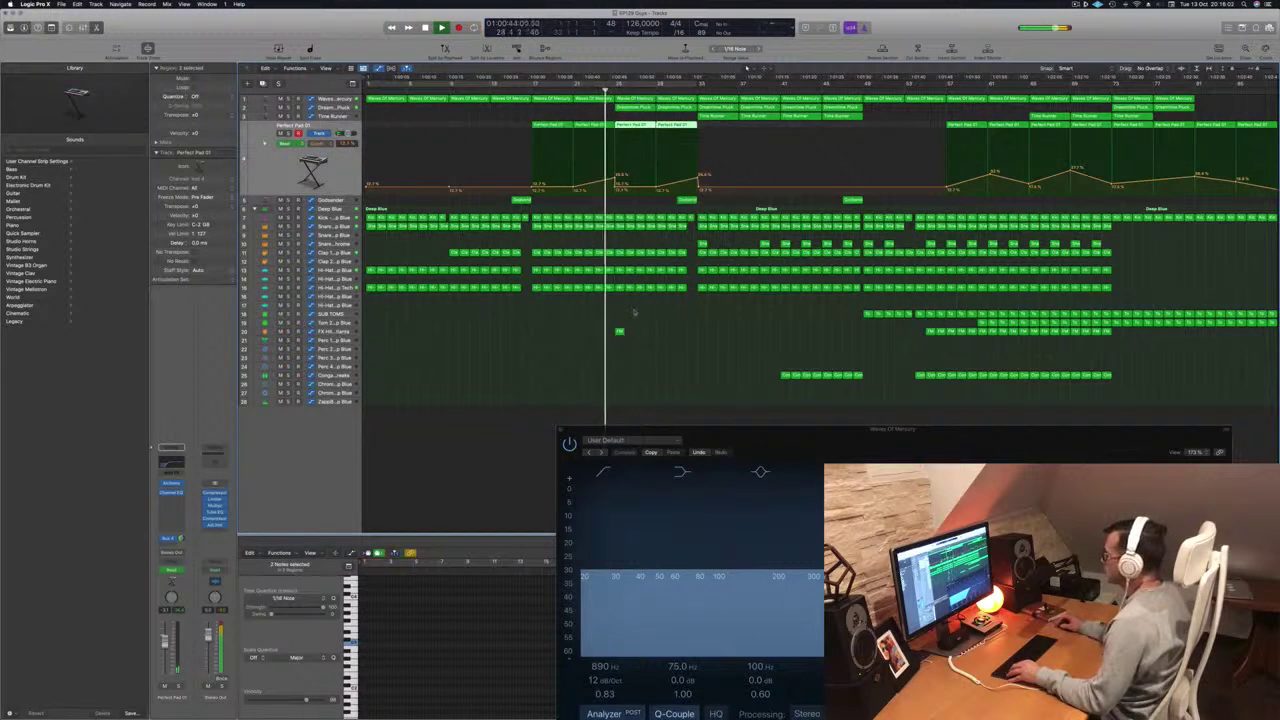
- Duplicate the bar 25 FX Hit region to fill bars 25 to 32 and replay from just before bar 25
left_click(333, 332)
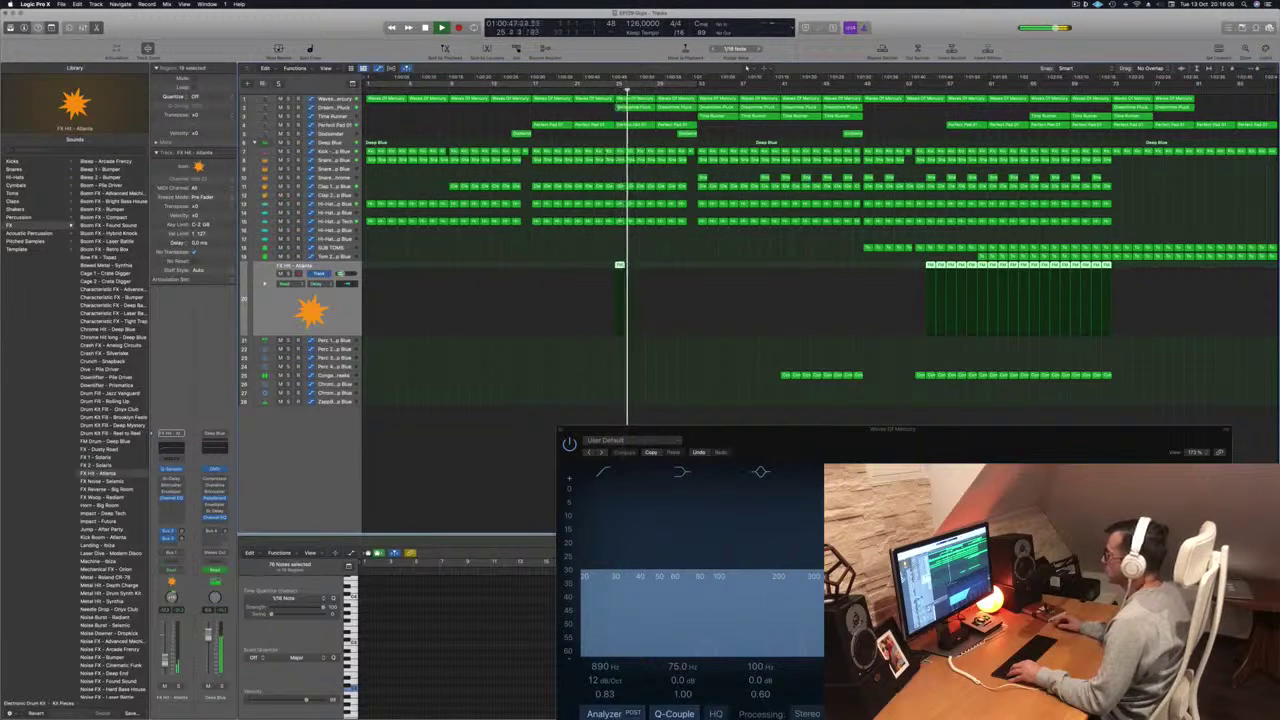
left_click_drag(620, 266, 675, 268)
left_click(619, 265)
left_click(613, 89)
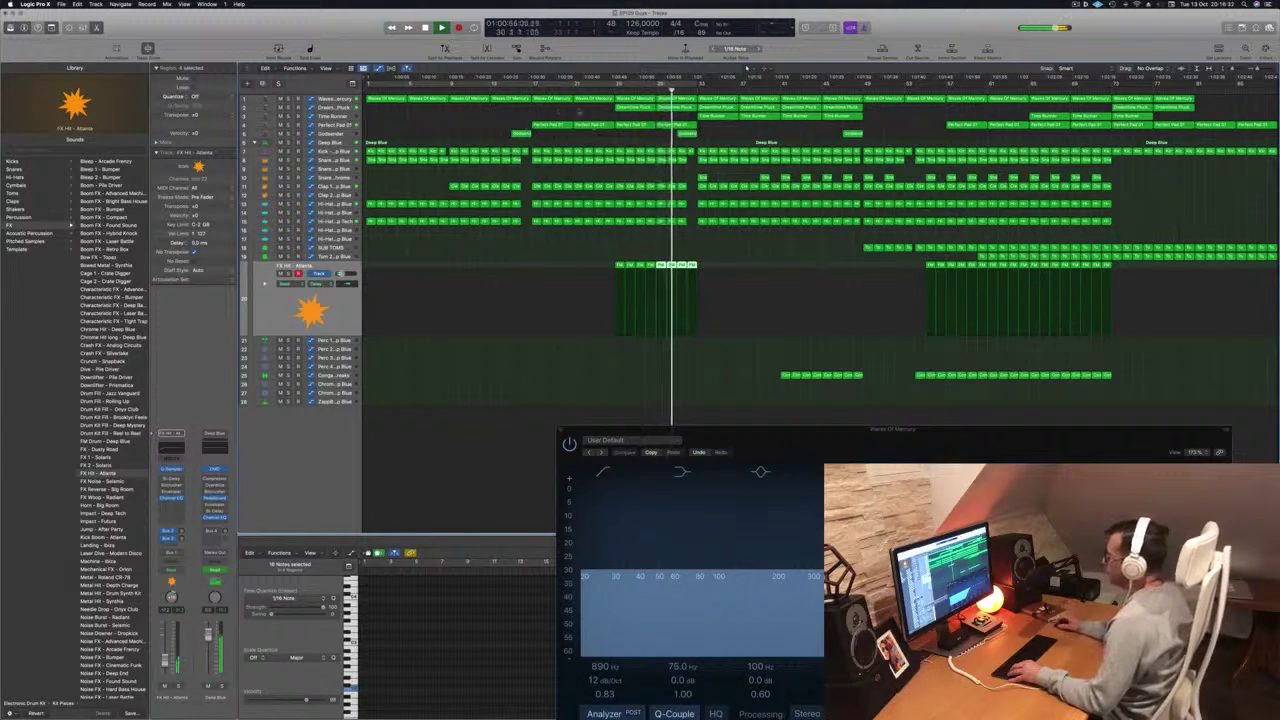
- Reshape Deep Blue's low-cut automation to rise gradually from bar 17 until just before bar 25, during playback from bar 17
left_click(531, 86)
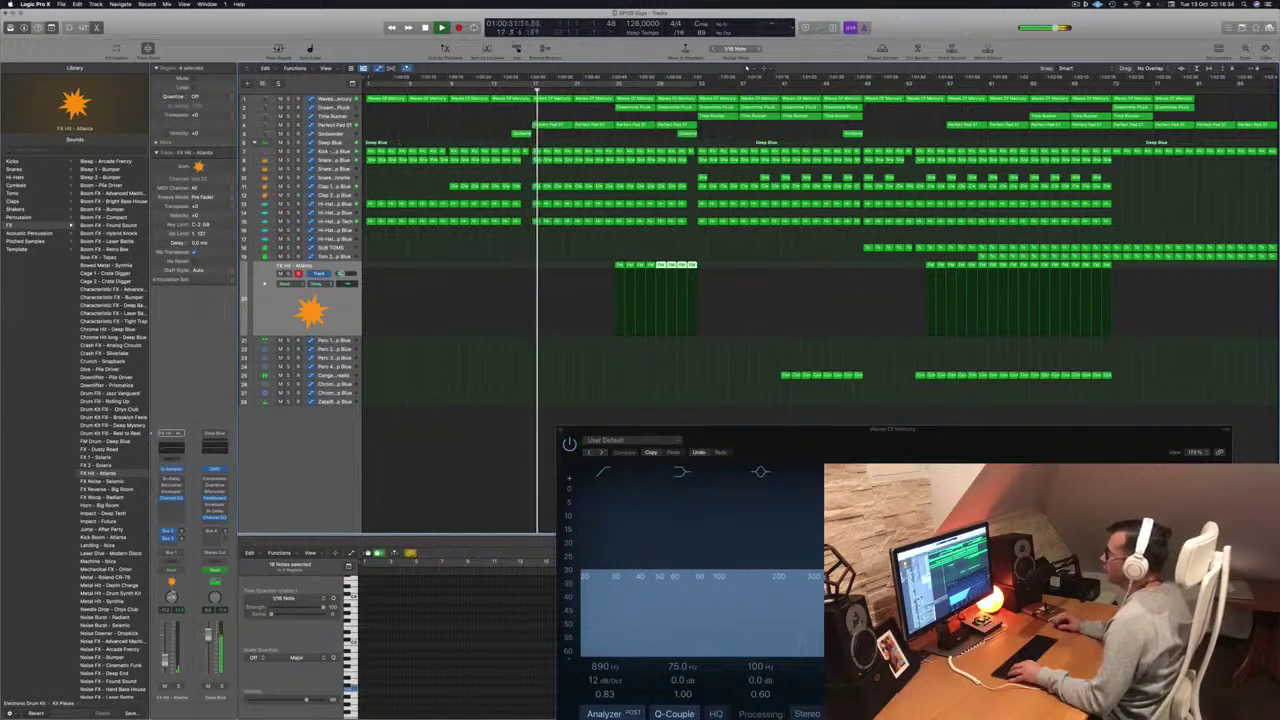
left_click(346, 143)
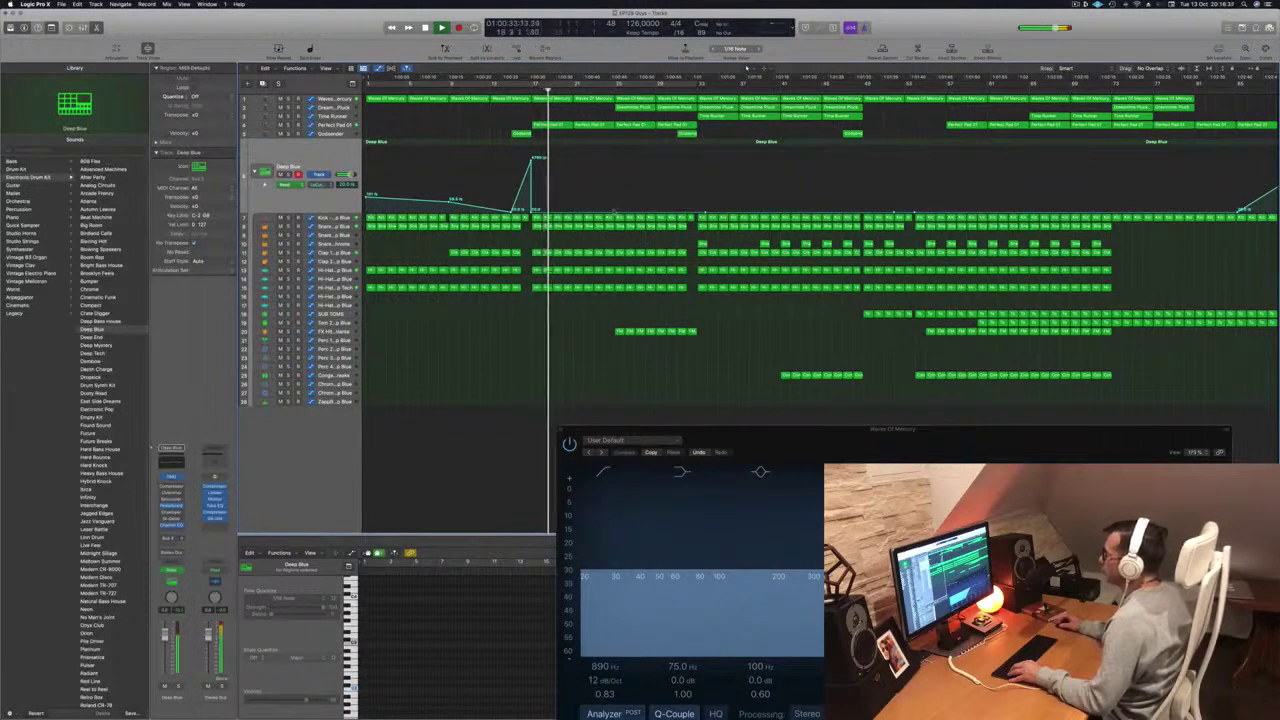
left_click_drag(615, 211, 617, 190)
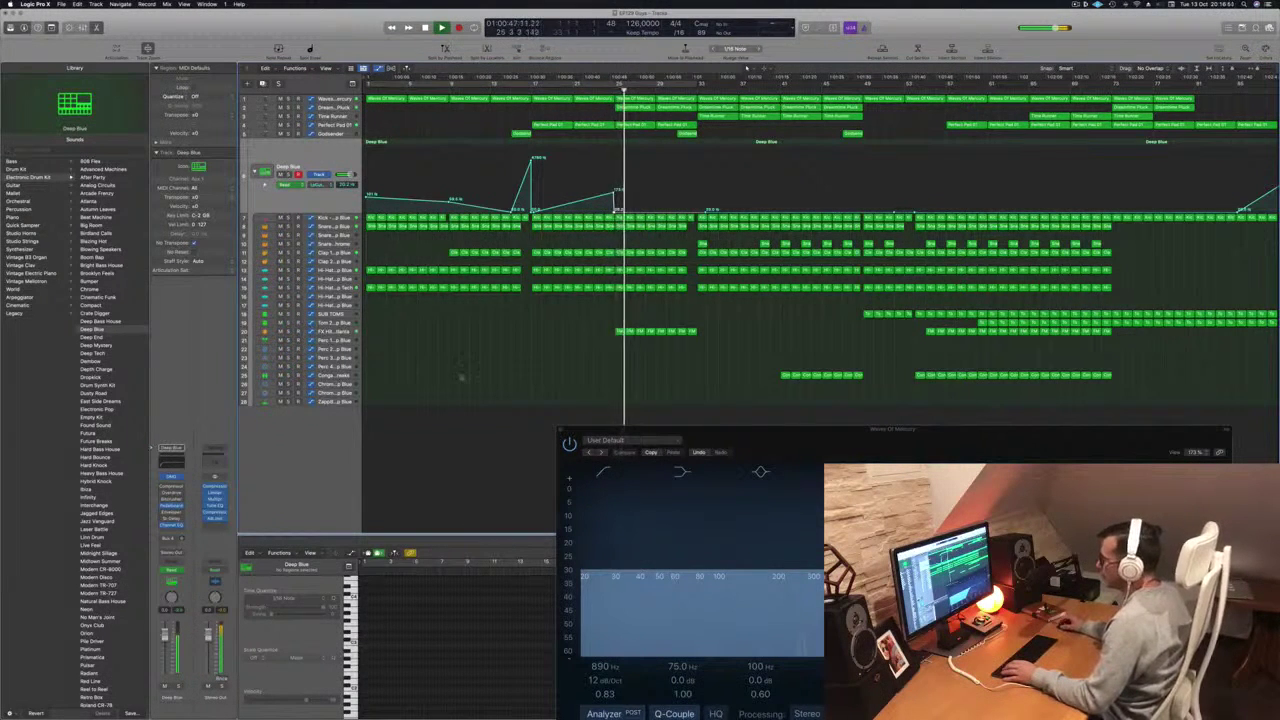
- Copy the bar 25 FX Hit region onto the Chrome Hit long track and turn cycle mode on
left_click(336, 402)
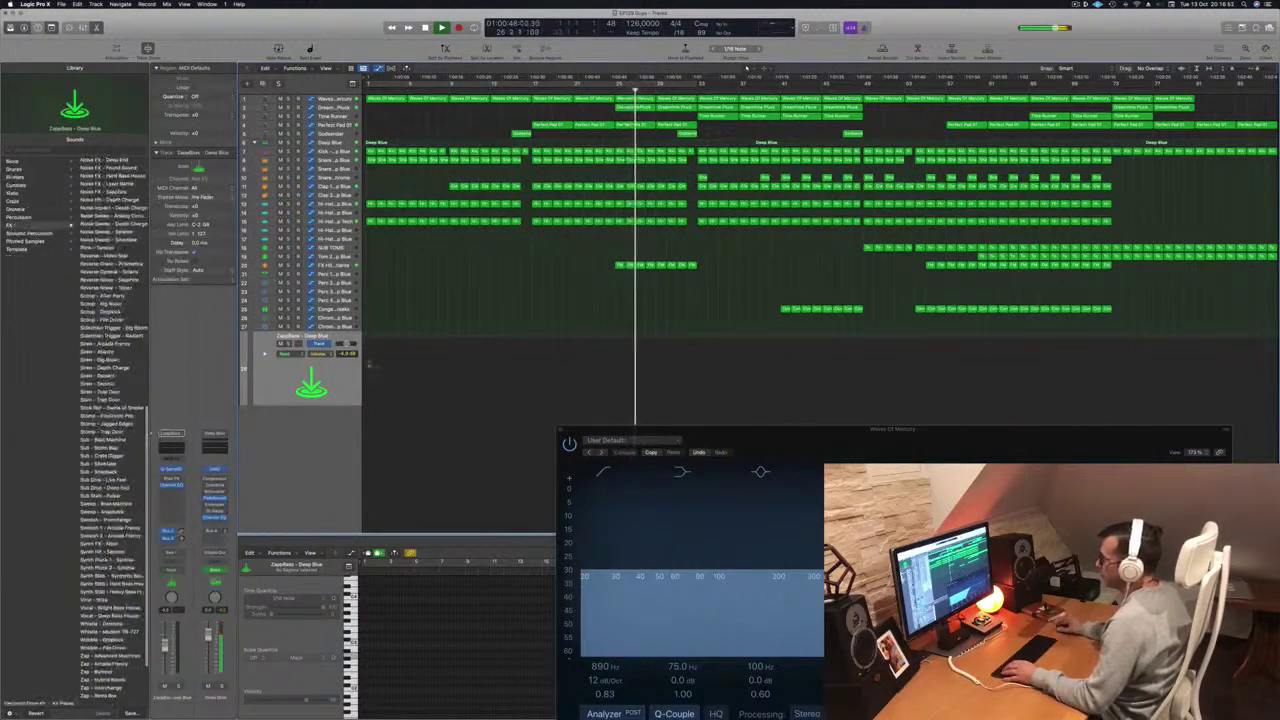
key("Up")
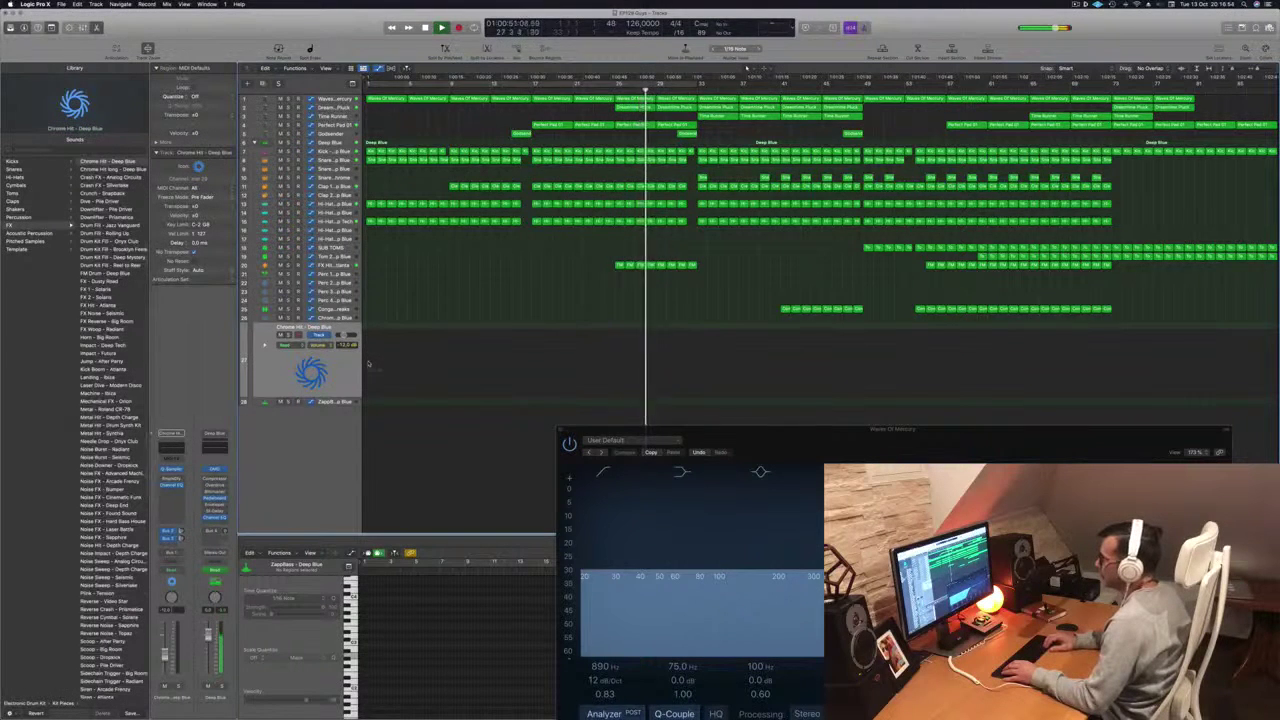
key("Up")
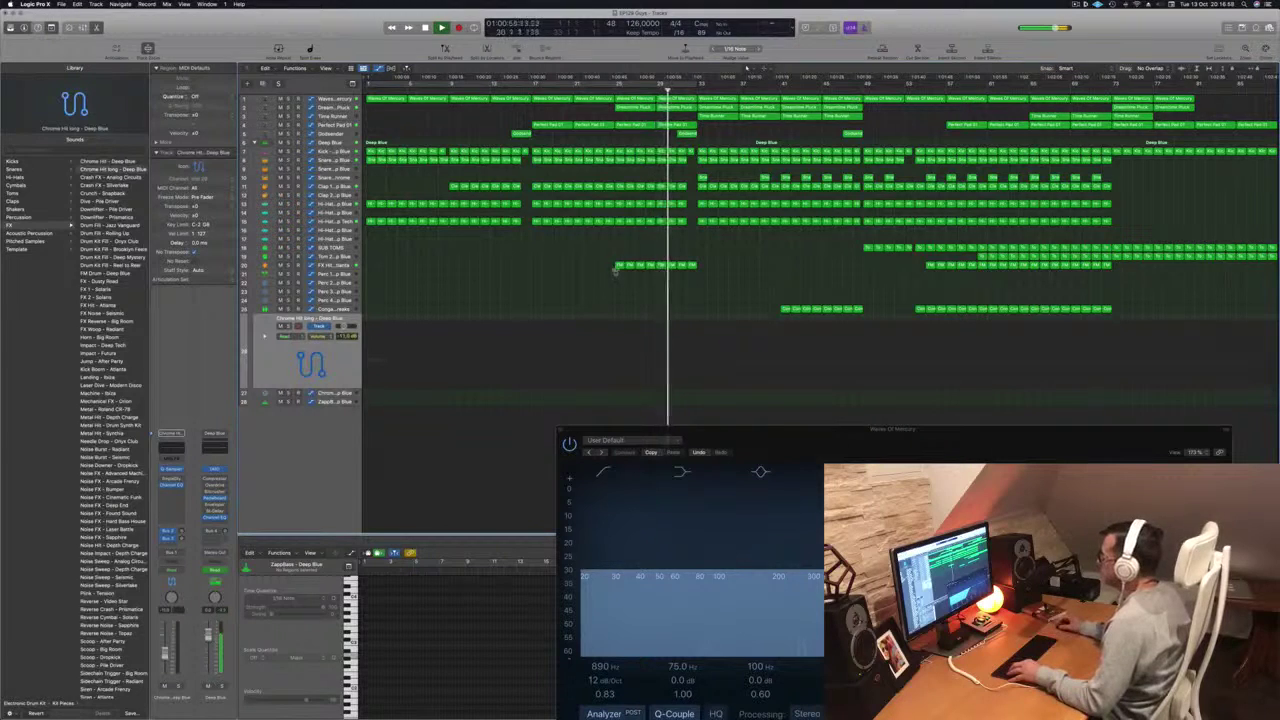
left_click_drag(620, 266, 620, 335)
key("c")
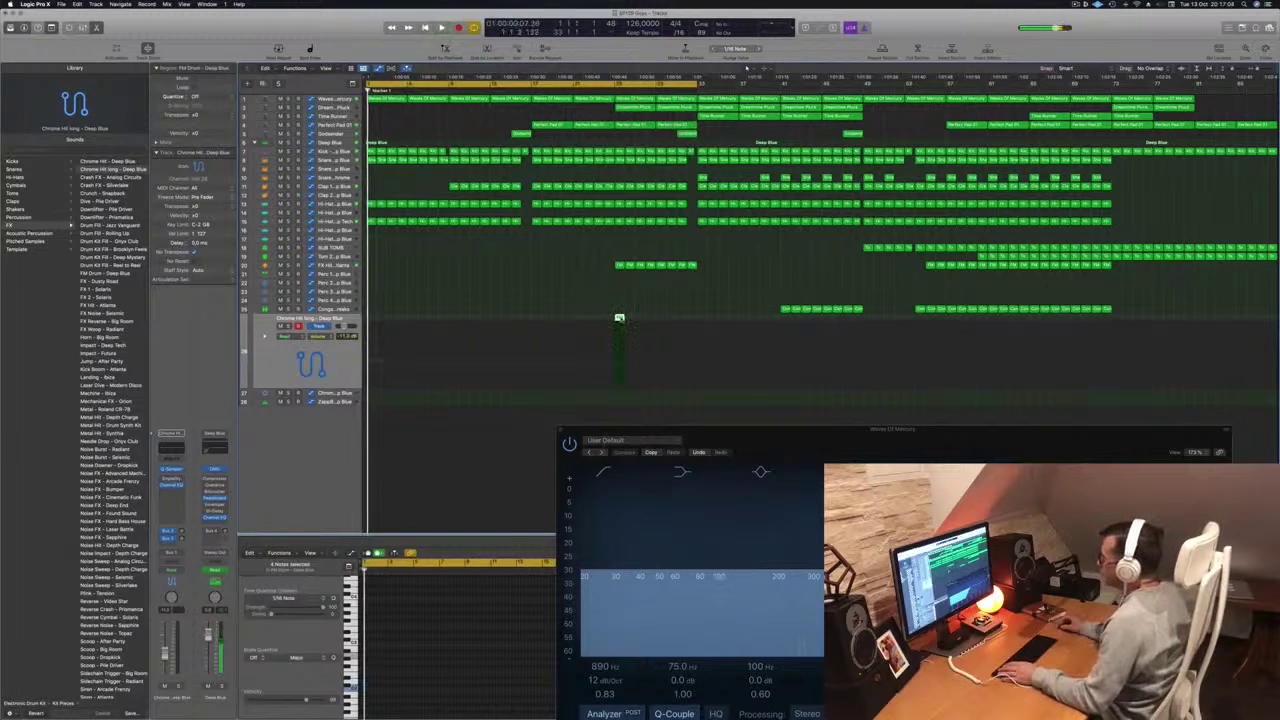
- Show the copied Chrome Hit long region in the Piano Roll and delete the notes in its second half
key("e")
key("e")
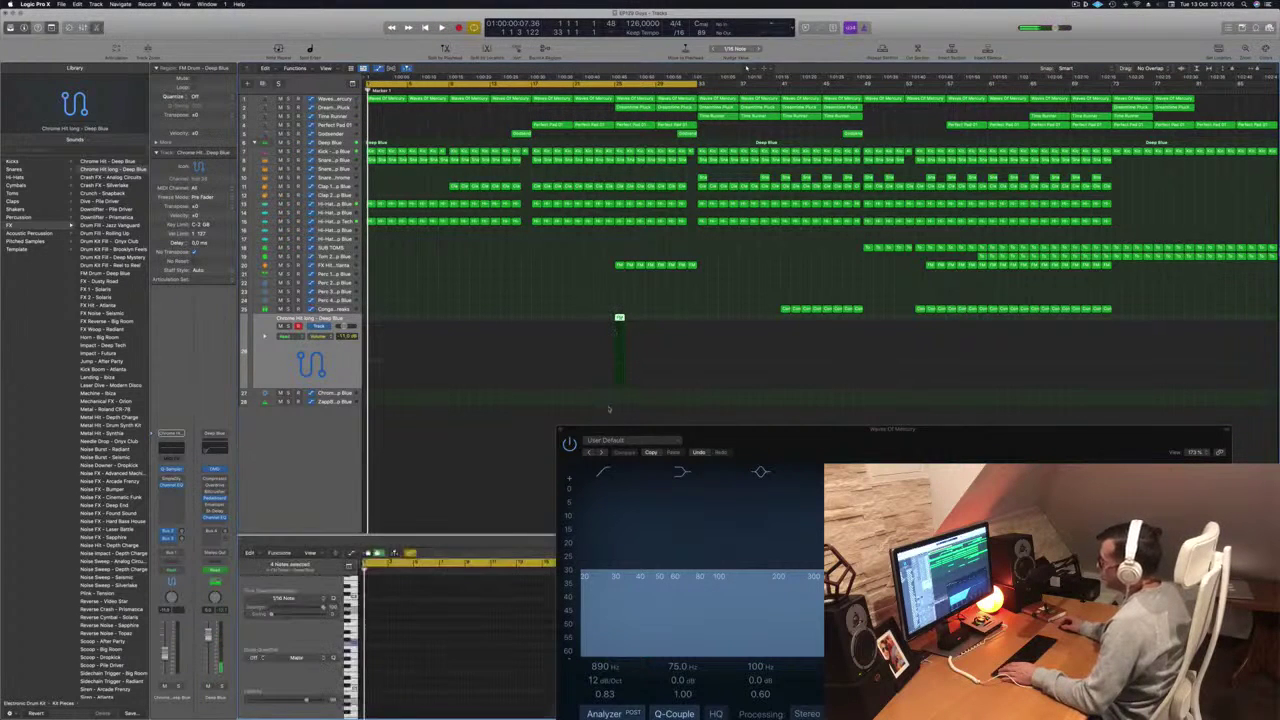
key("super+Right")
key("super+Right")
key("super+Right")
key("super+Right")
key("super+Right")
key("super+Right")
key("super+Right")
key("super+Right")
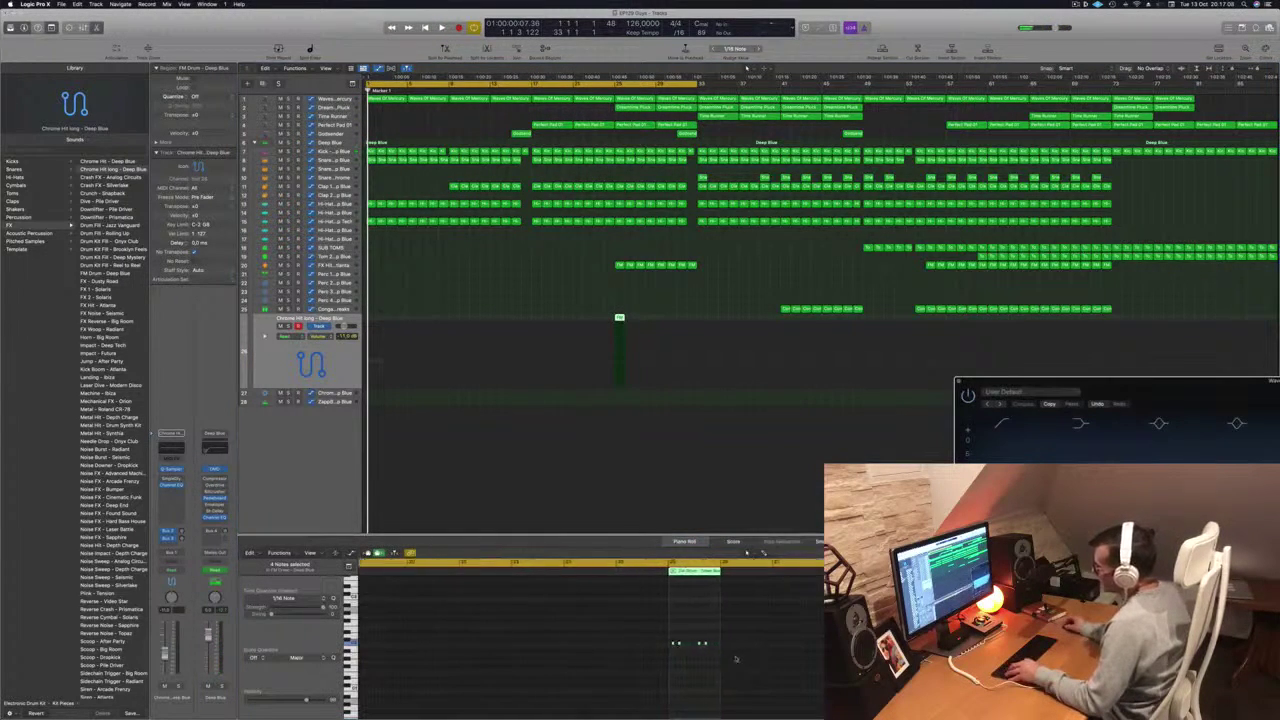
left_click_drag(785, 671, 689, 632)
key("Delete")
- Reduce the region to its first note, lengthen that note to about three quarters of the bar, and start playback
left_click_drag(728, 636, 634, 653)
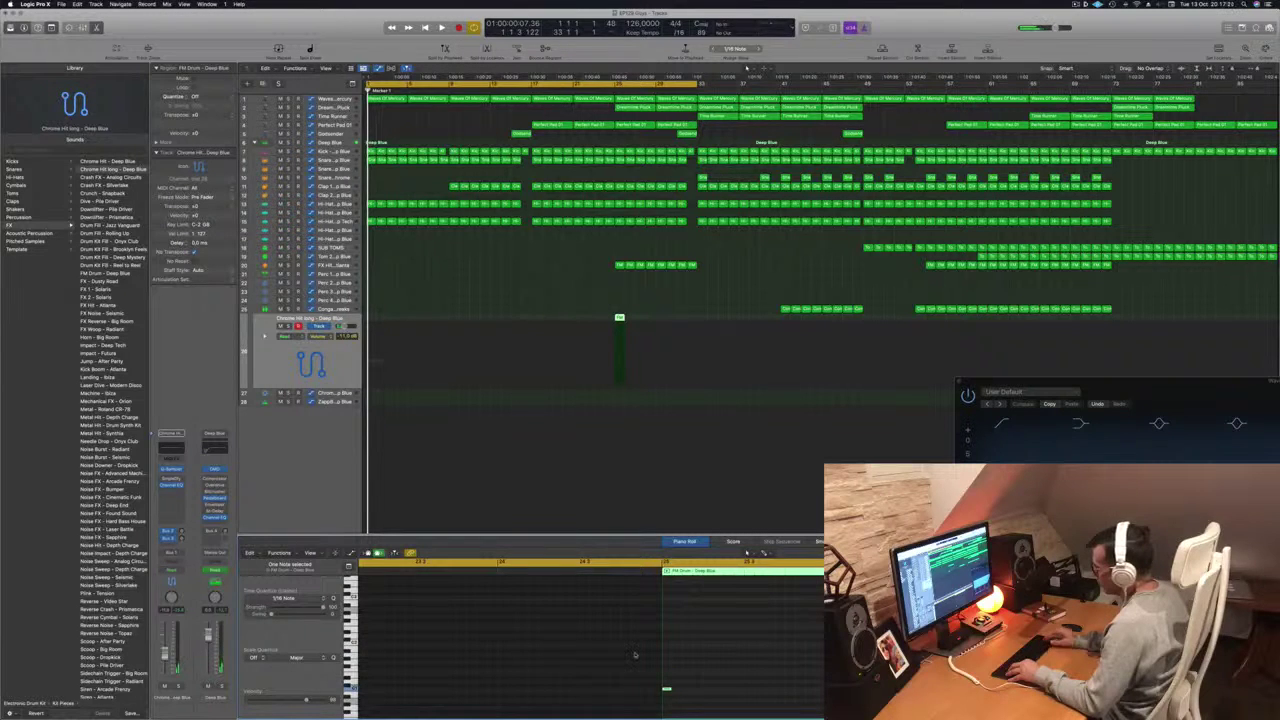
left_click_drag(660, 688, 773, 689)
key("space")
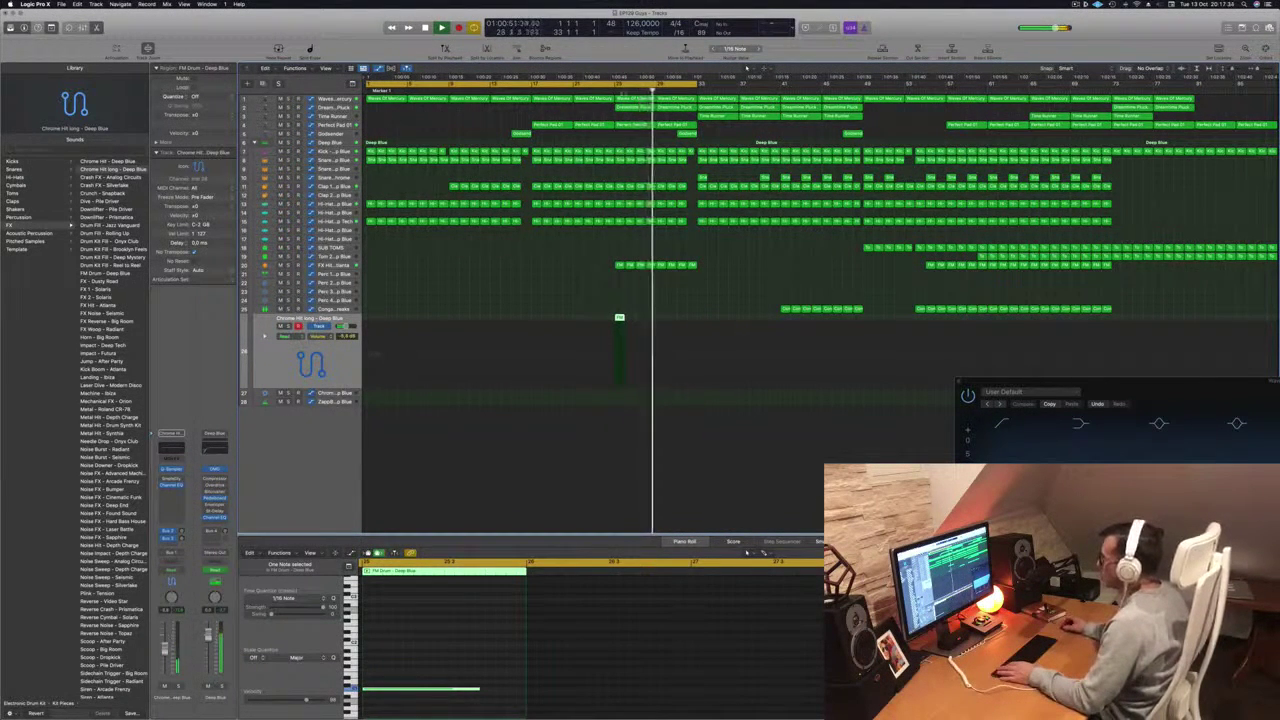
- Load the Laser Dive - Modern Disco sound on the Chrome Hit long track, transpose its note up two octaves, and replay bar 25
left_click(607, 89)
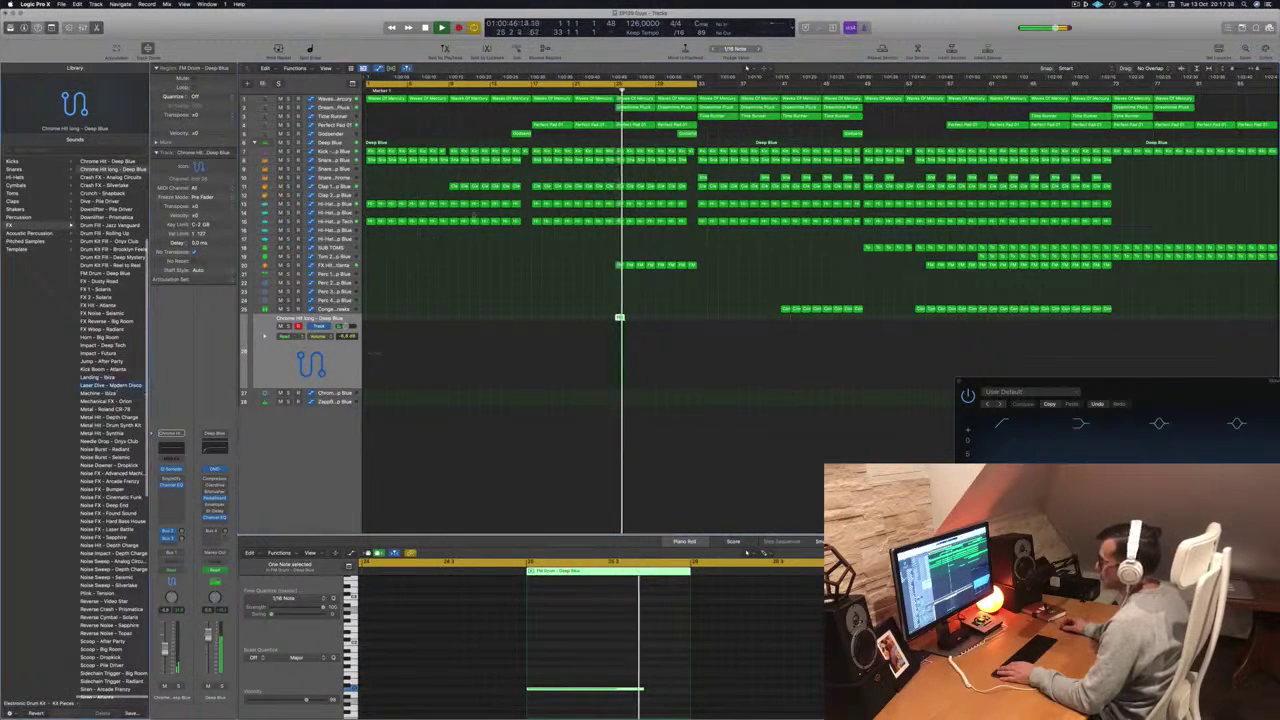
left_click(610, 90)
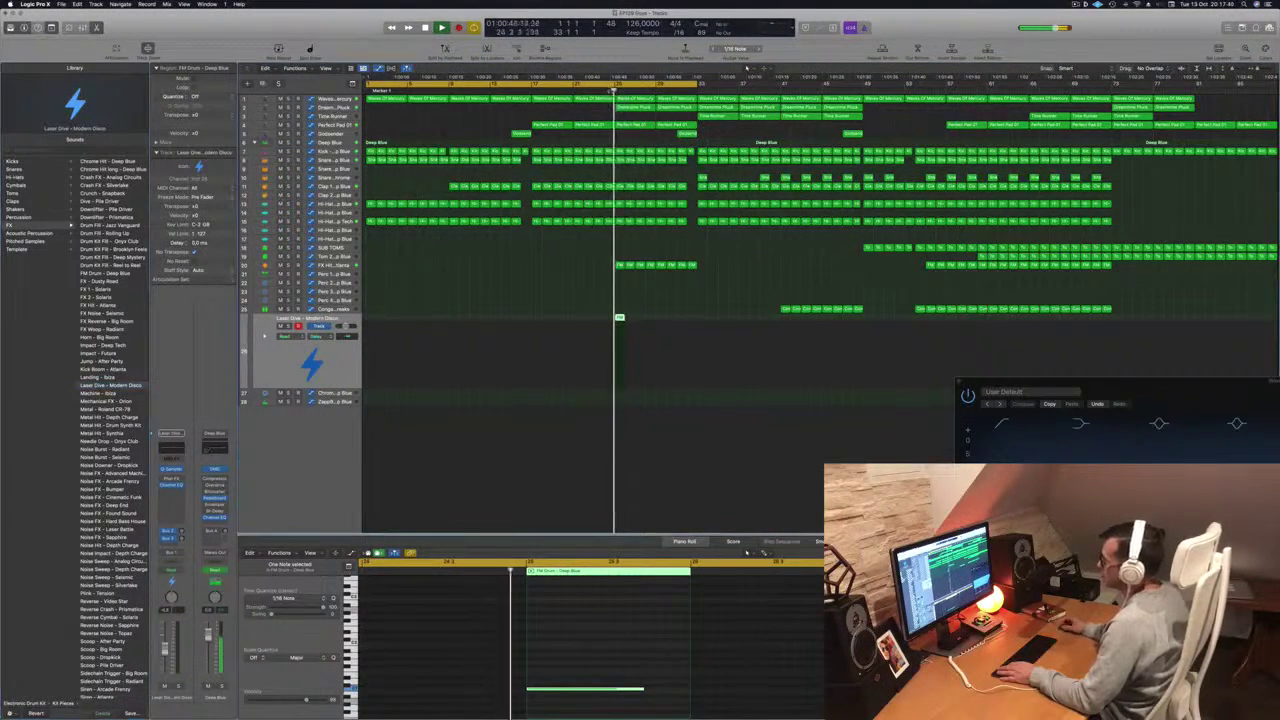
left_click_drag(500, 663, 576, 706)
key("alt+shift+Up")
key("alt+shift+Up")
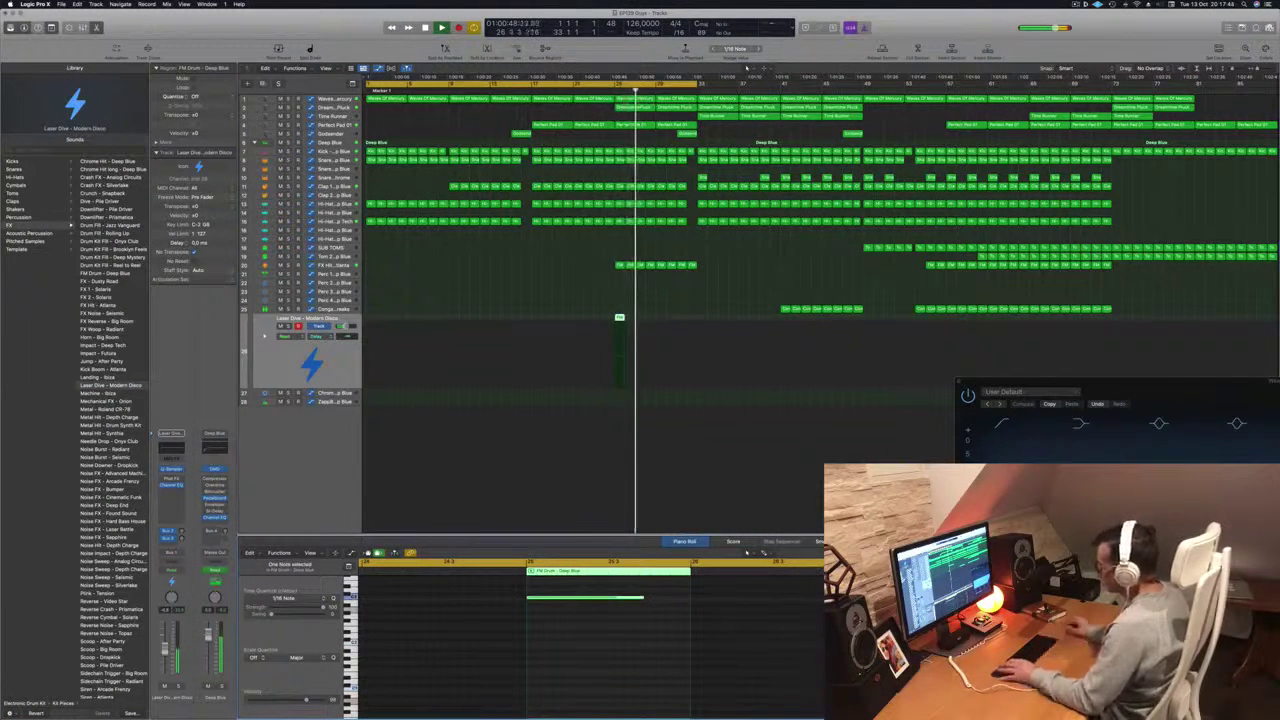
left_click(606, 91)
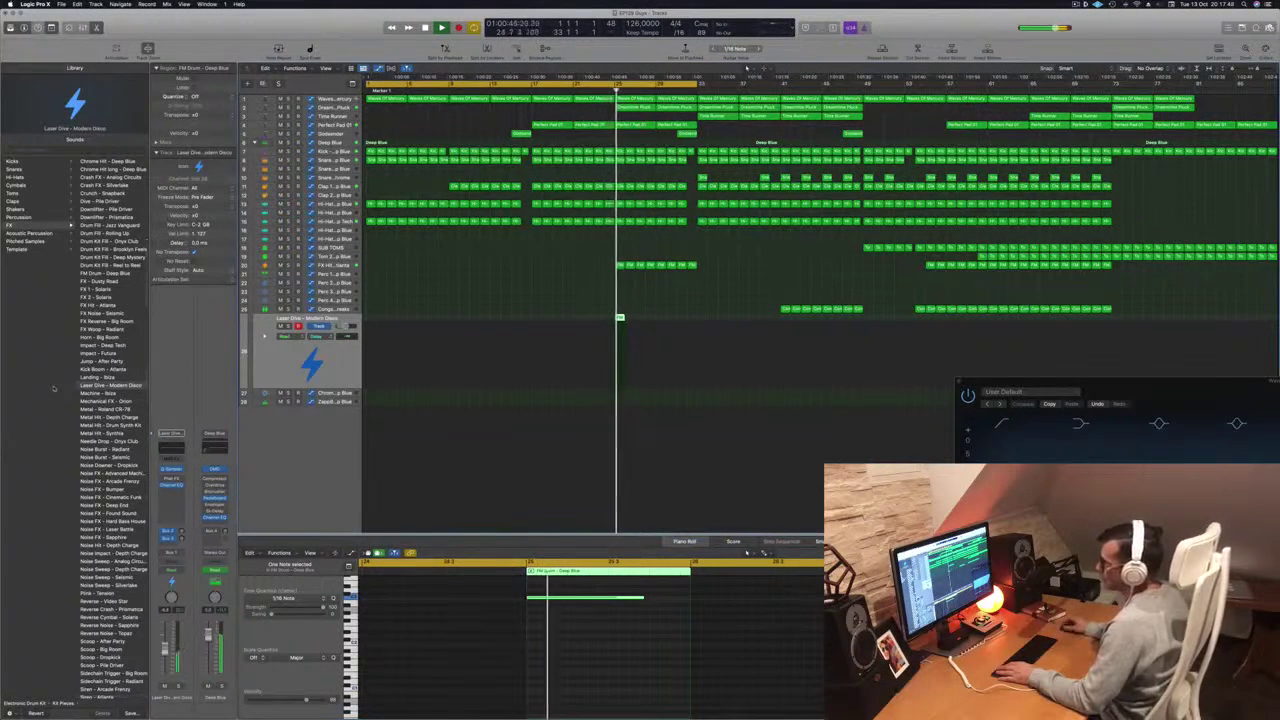
- Try the Landing - Ibiza sound, replace it with Noise Sweep - Silverlake, and replay the bar 25 transition
left_click(100, 377)
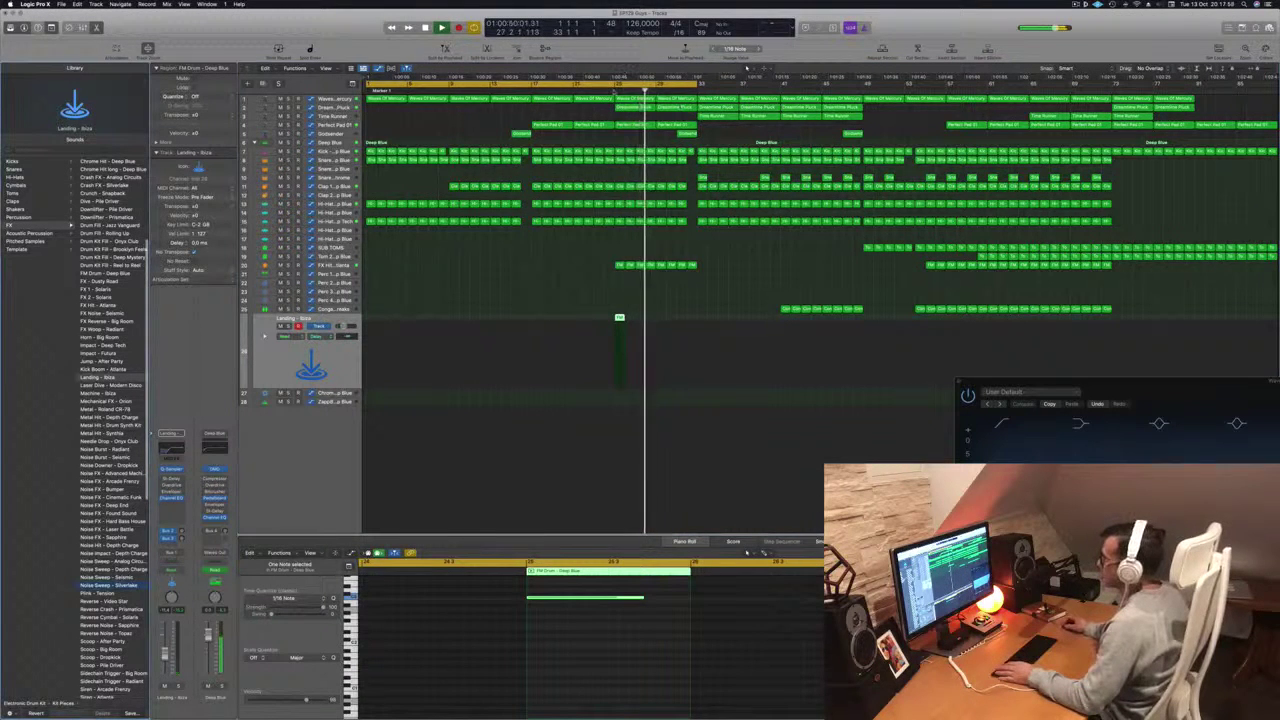
key("space")
key("space")
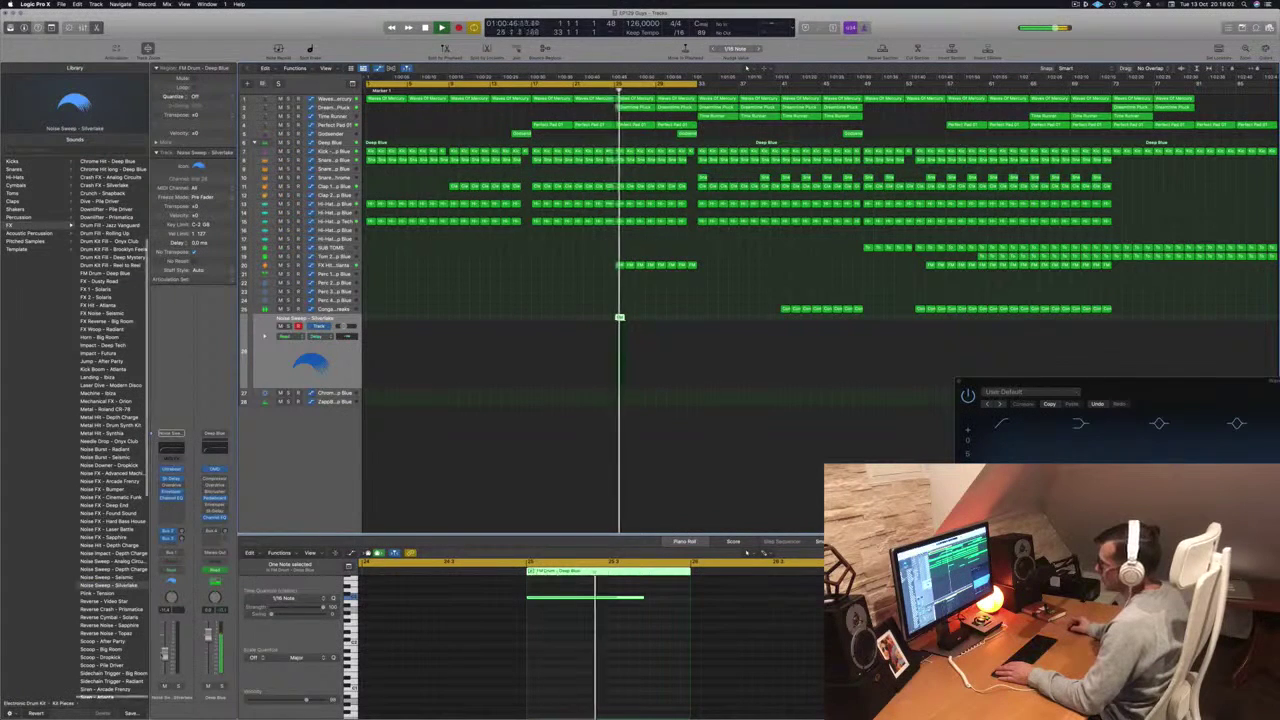
- Load the Noise Sweep - Seismic sound and lengthen its bar 25 note to nearly the full bar while replaying the transition
left_click(118, 579)
left_click(606, 91)
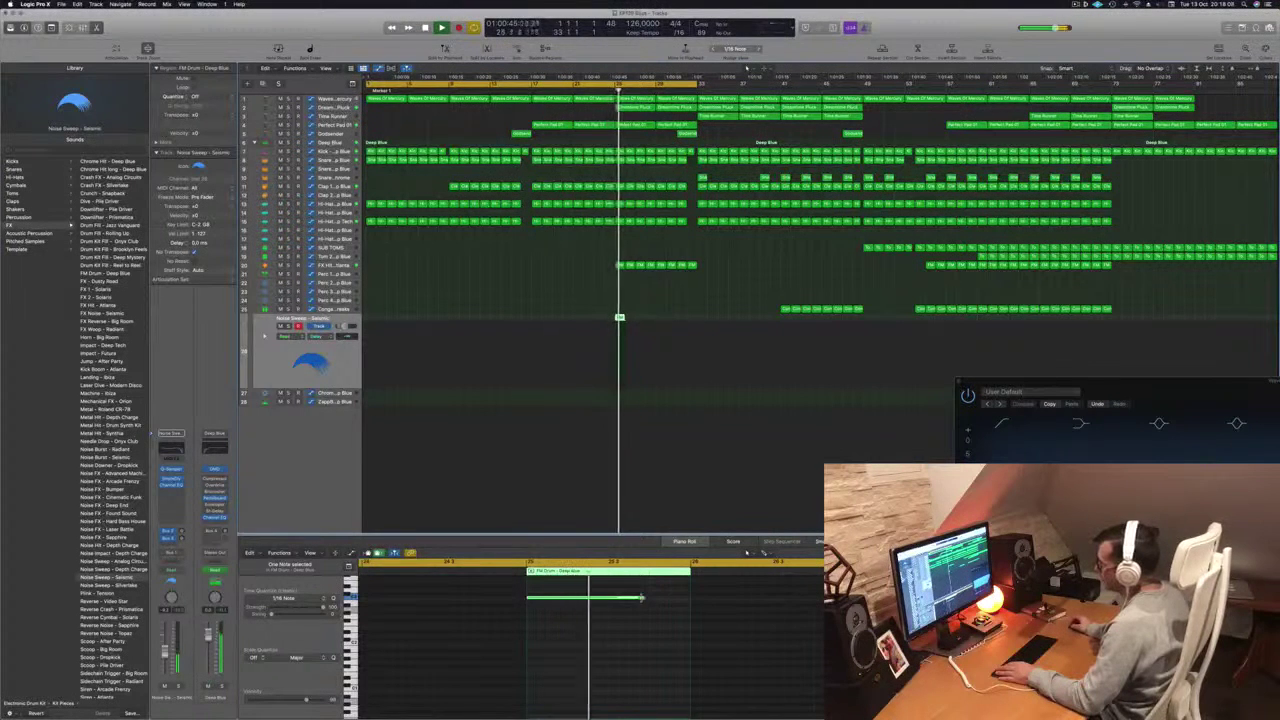
left_click_drag(646, 598, 668, 600)
left_click_drag(680, 600, 680, 600)
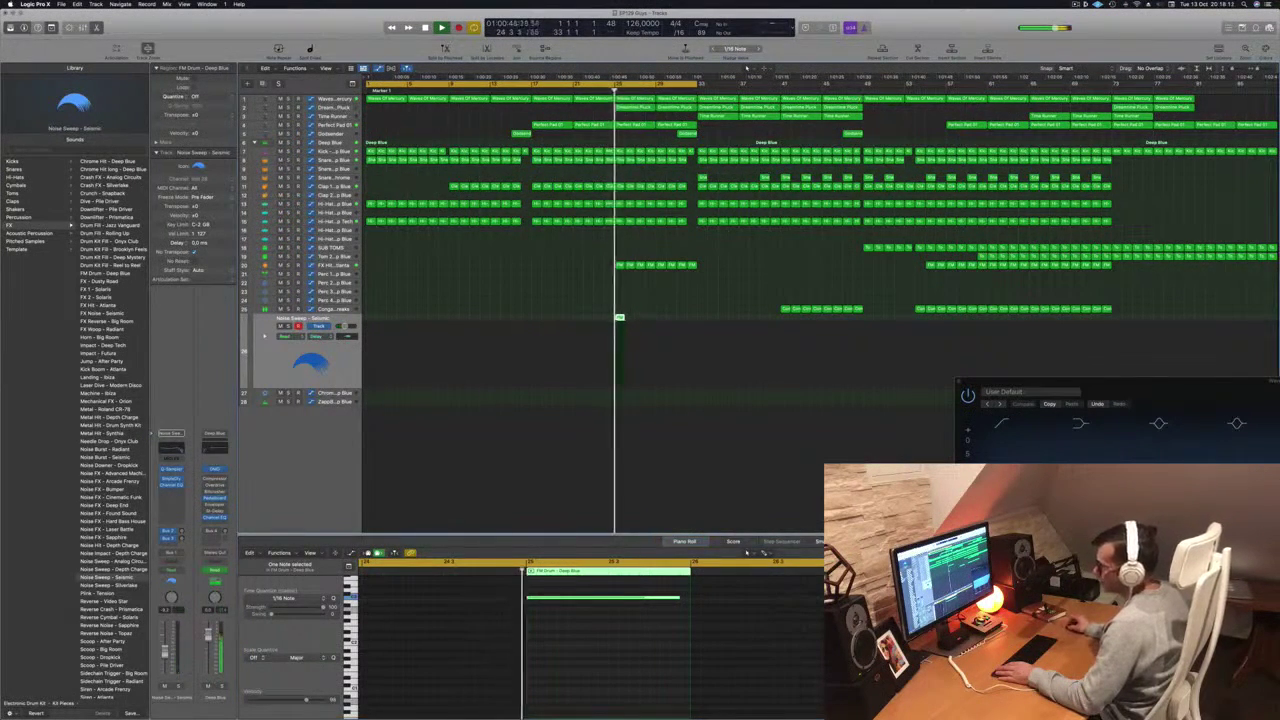
- Try the Noise Sweep - Depth Charge sound, then replace it with Noise Sweep - Analog Circuits
key("Up")
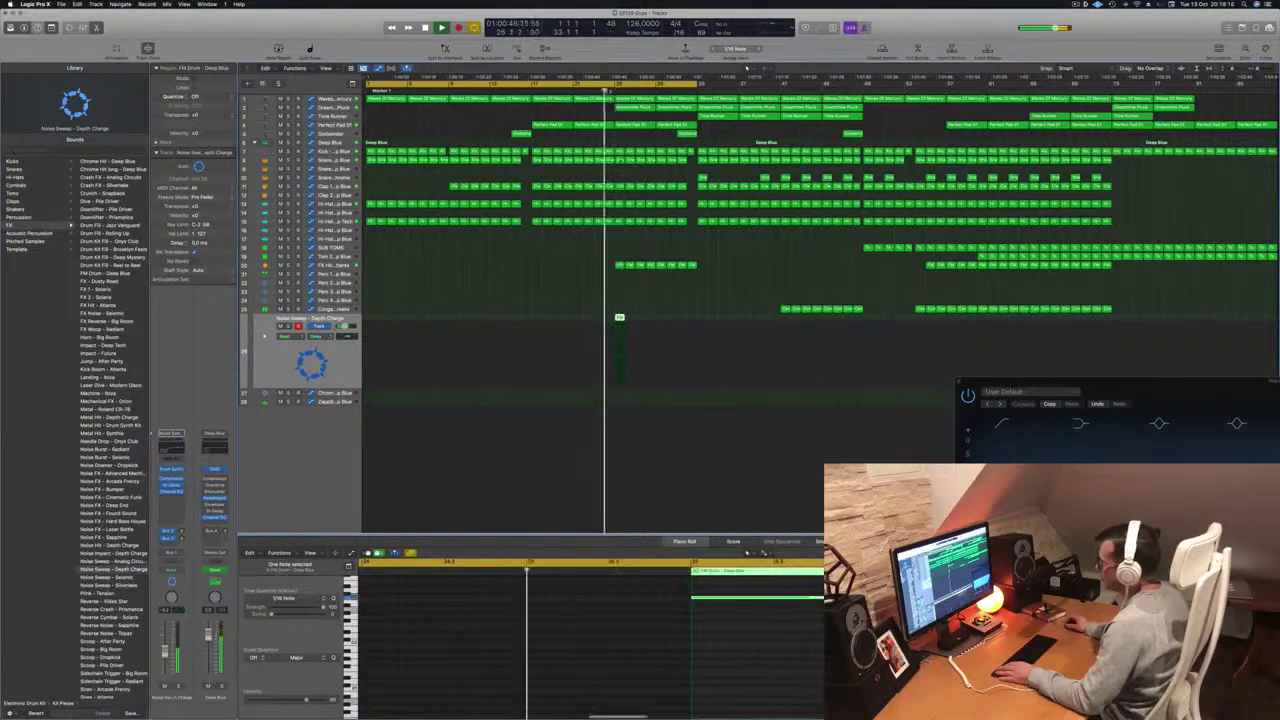
key("Up")
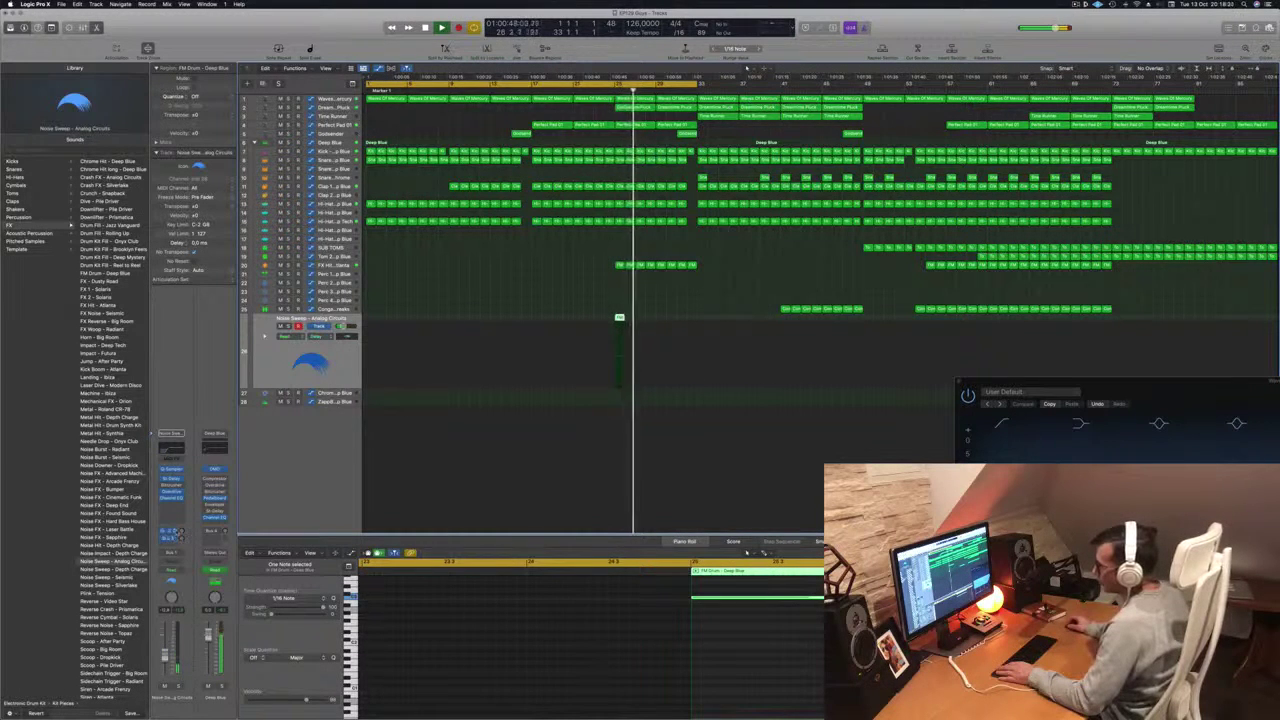
- Add a send to Bus 5 on the Noise Sweep track and replay the bar 25 transition
left_click(172, 530)
left_click(171, 534)
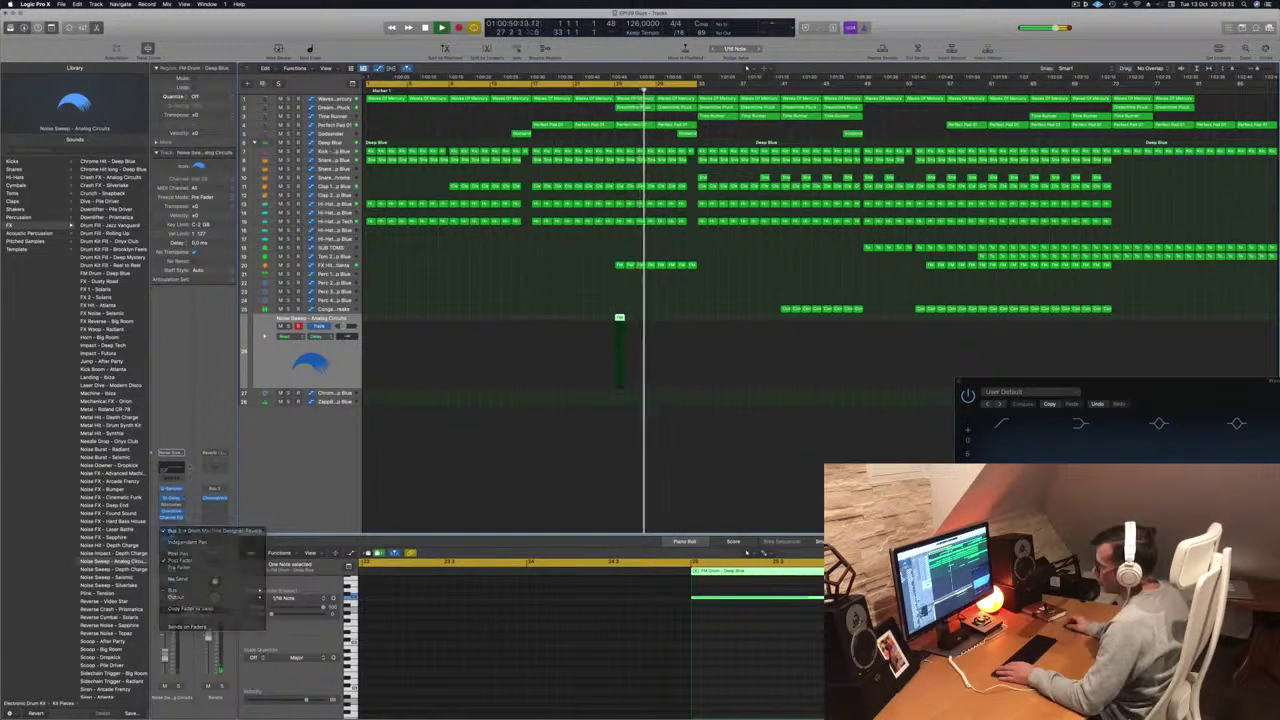
left_click(170, 542)
mouse_move(185, 555)
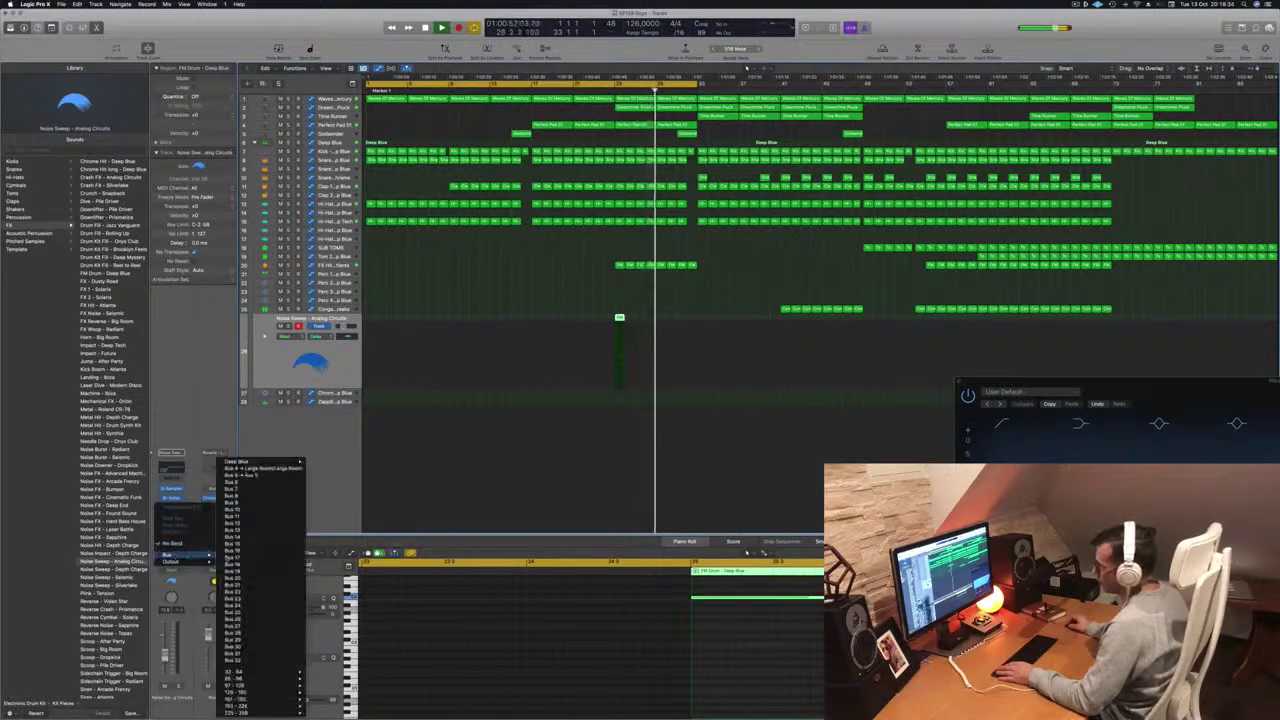
left_click(268, 476)
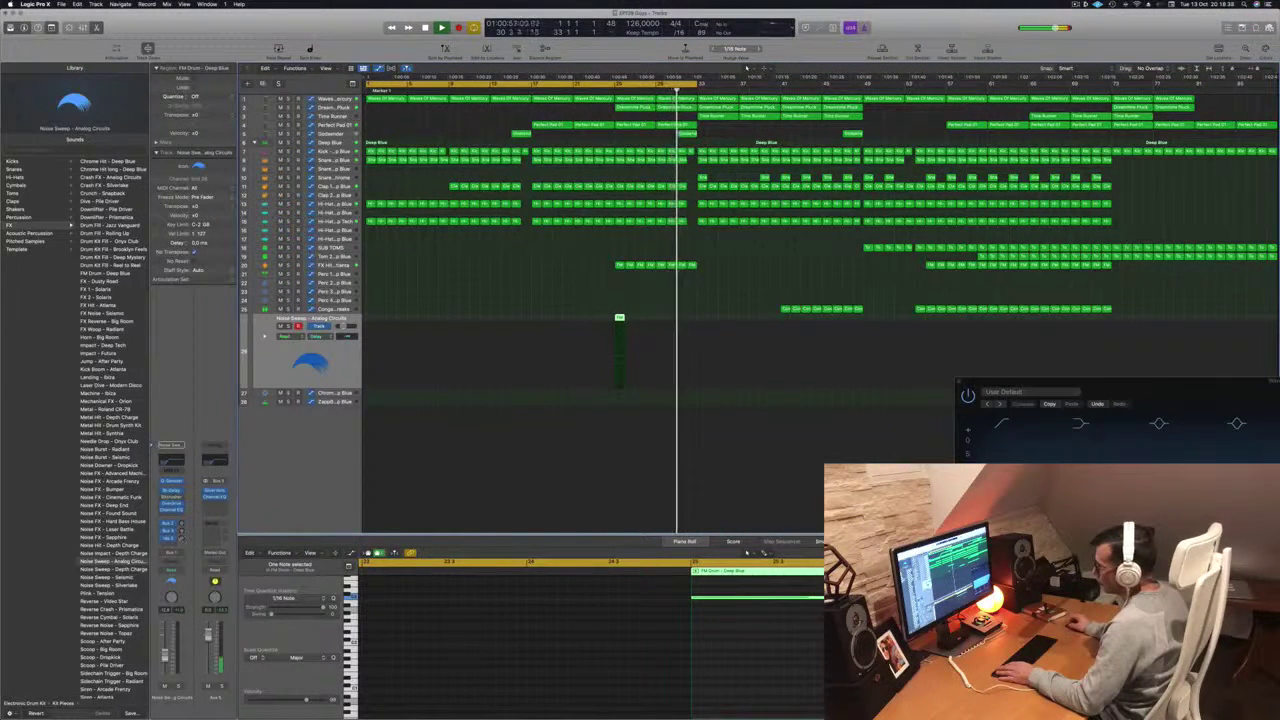
left_click(604, 86)
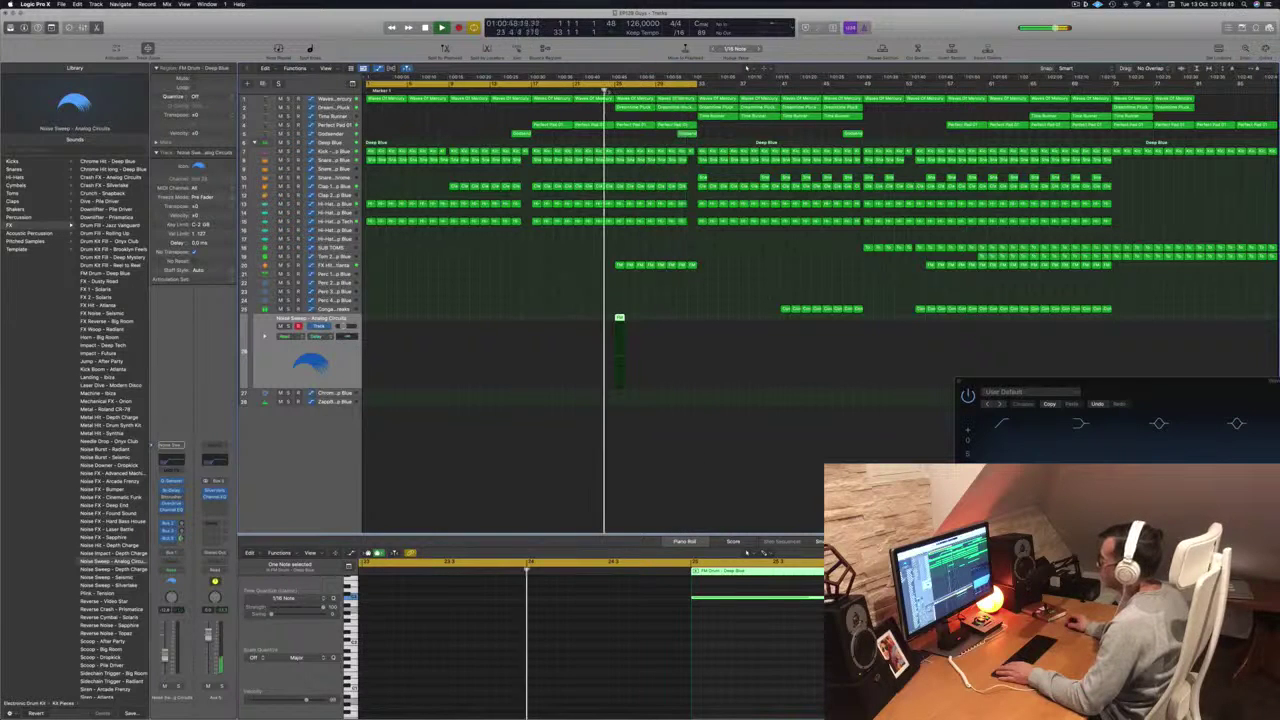
left_click(492, 266)
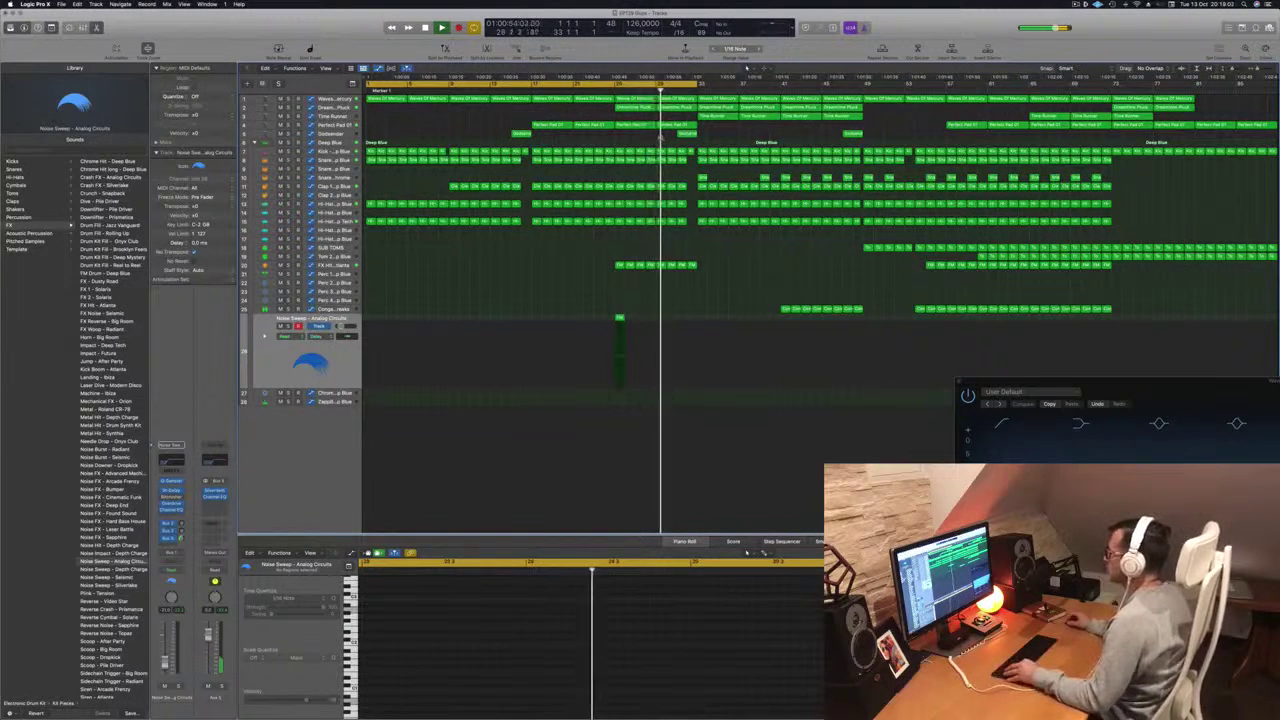
- Copy the bar 25 Noise Sweep region to bar 32, just before the Time Runner section starts
scroll(741, 247, "up", 1)
scroll(741, 247, "up", 2)
scroll(742, 248, "down", 3)
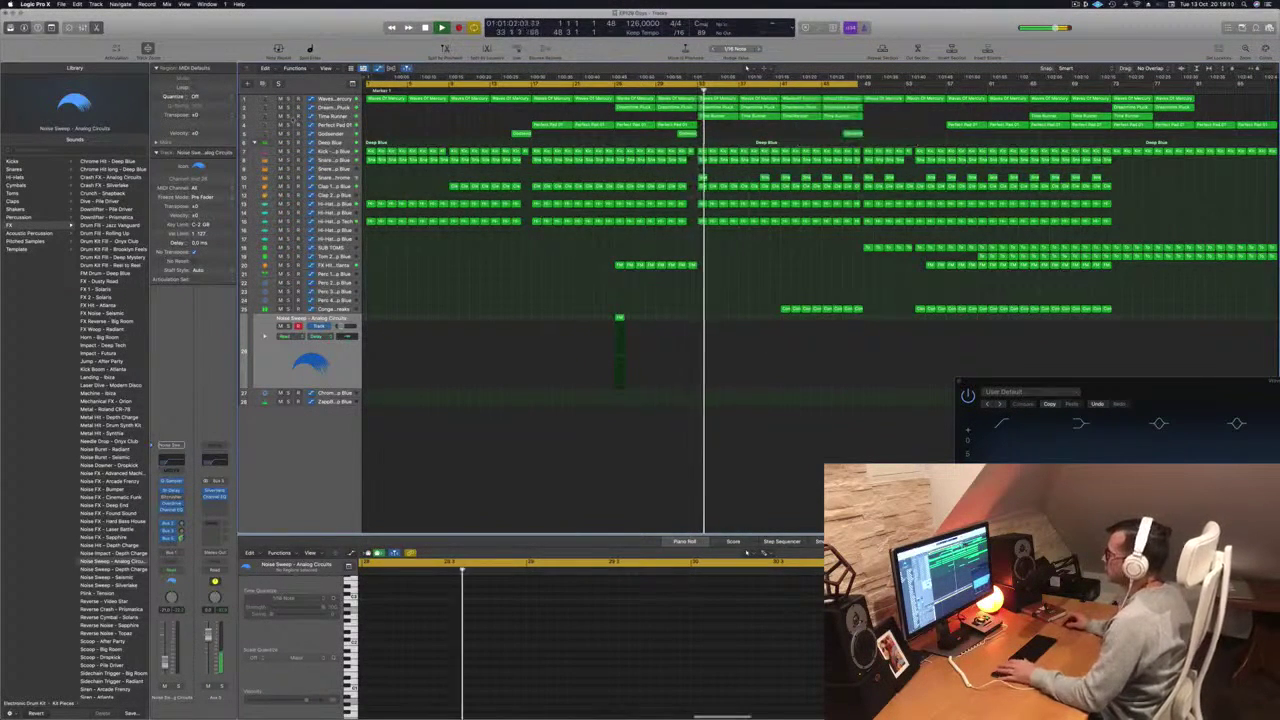
left_click(332, 116)
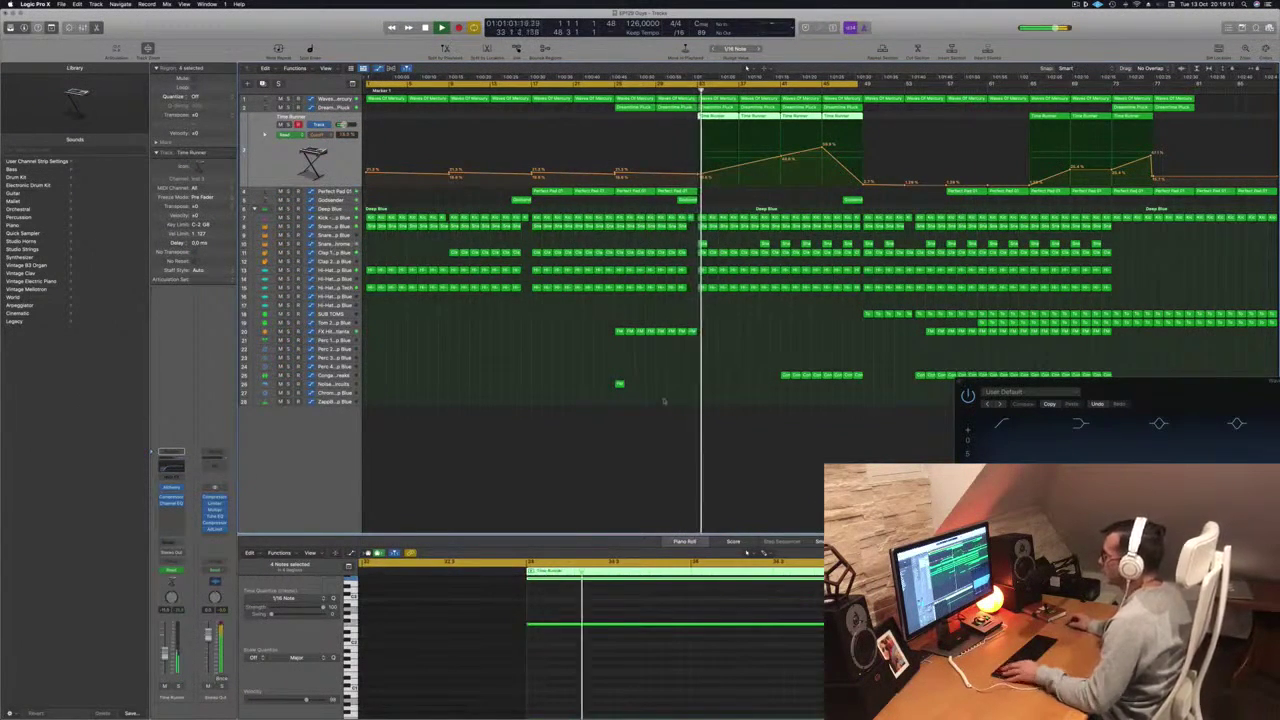
left_click_drag(620, 386, 693, 386)
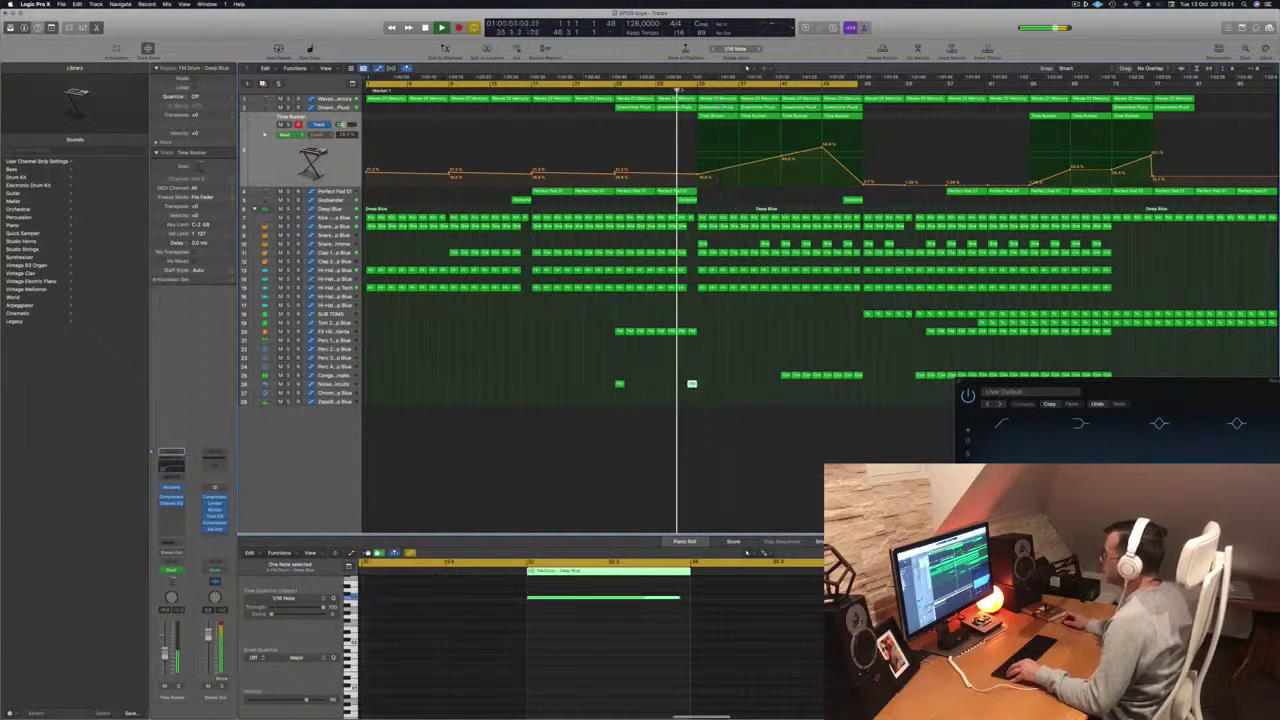
key("super+Right")
key("super+Right")
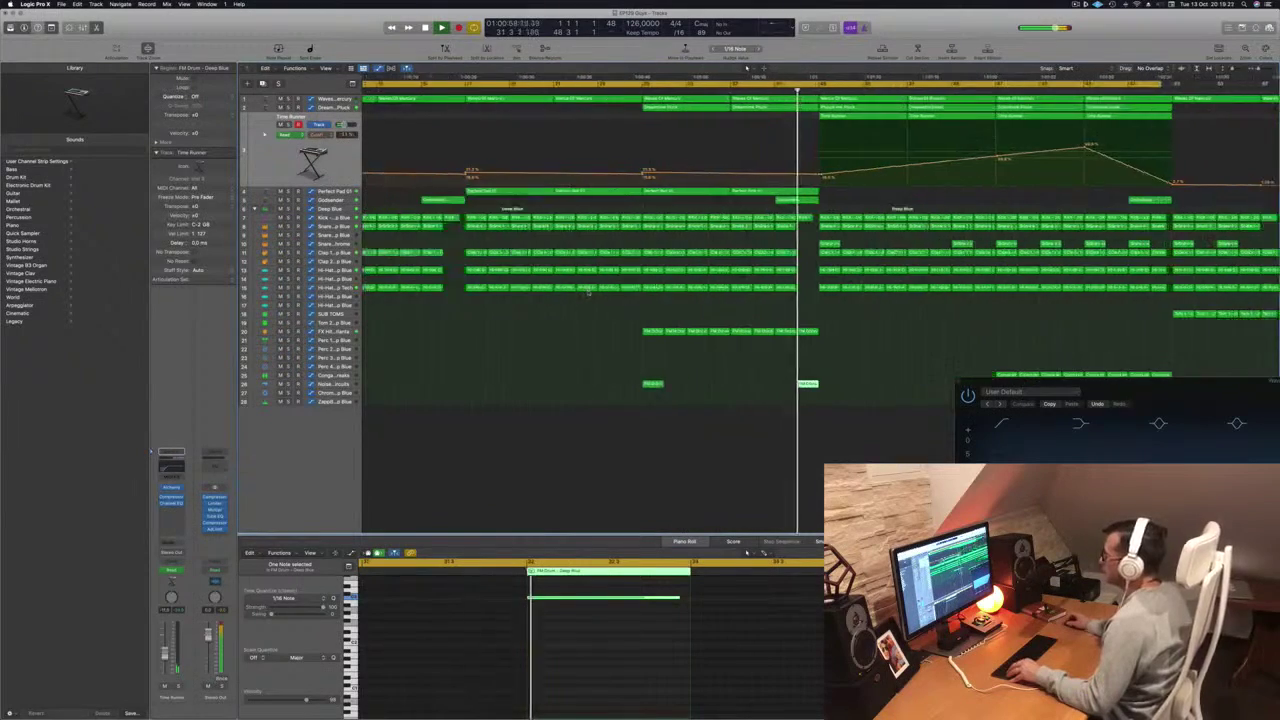
key("super+Left")
key("super+Left")
key("super+Right")
key("super+Right")
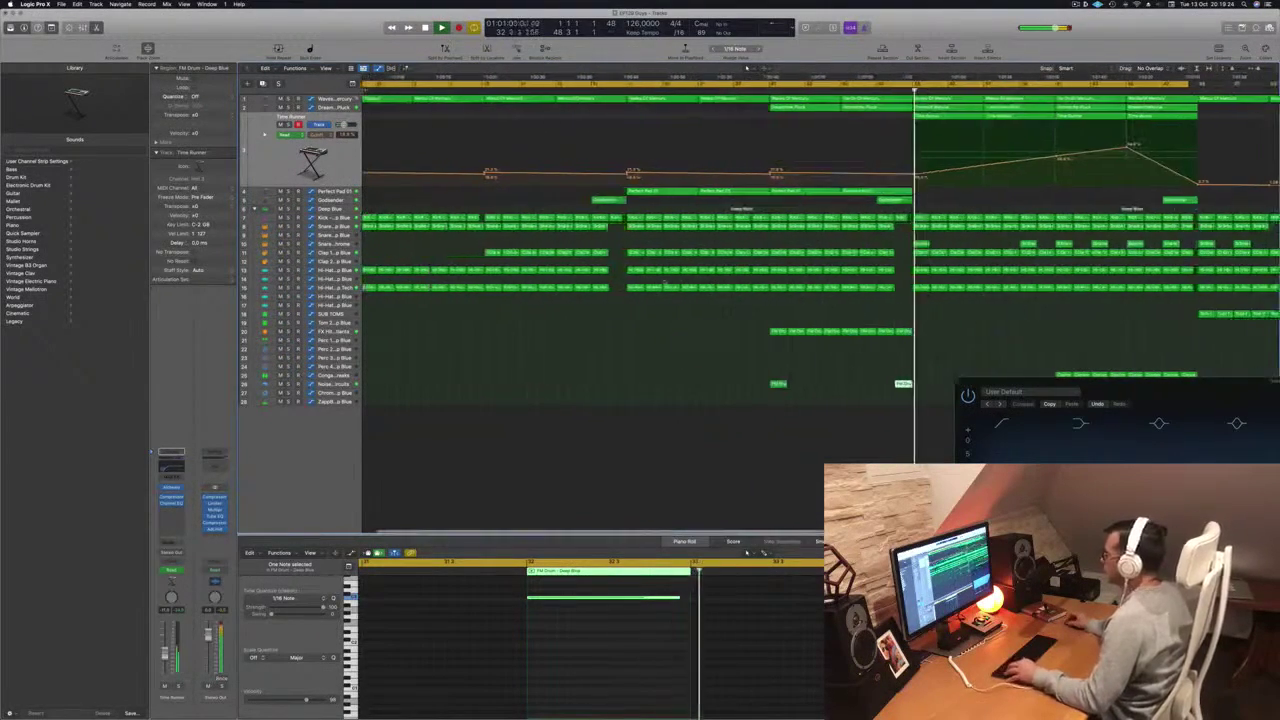
key("super+Left")
key("super+Left")
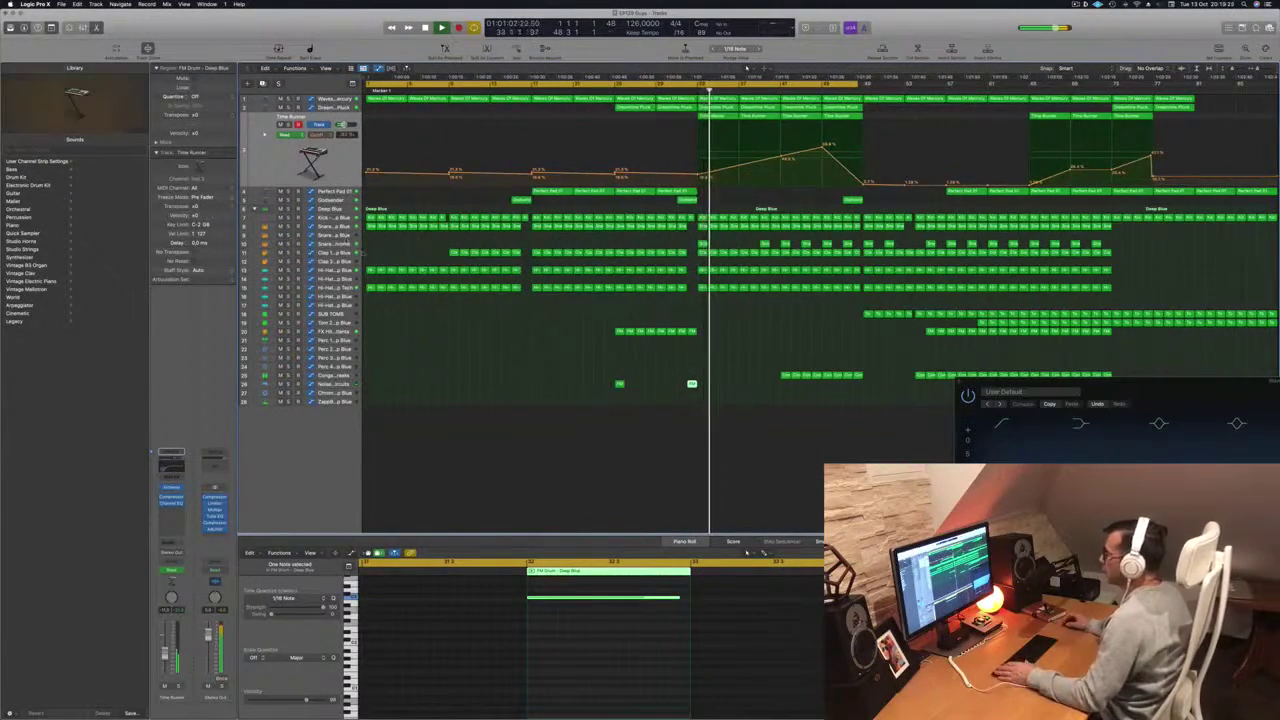
- Place a copy of the Snare 1 - Deep Blue region on the Snare 2 track at bar 32
left_click(346, 237)
key("comma")
key("super+Right")
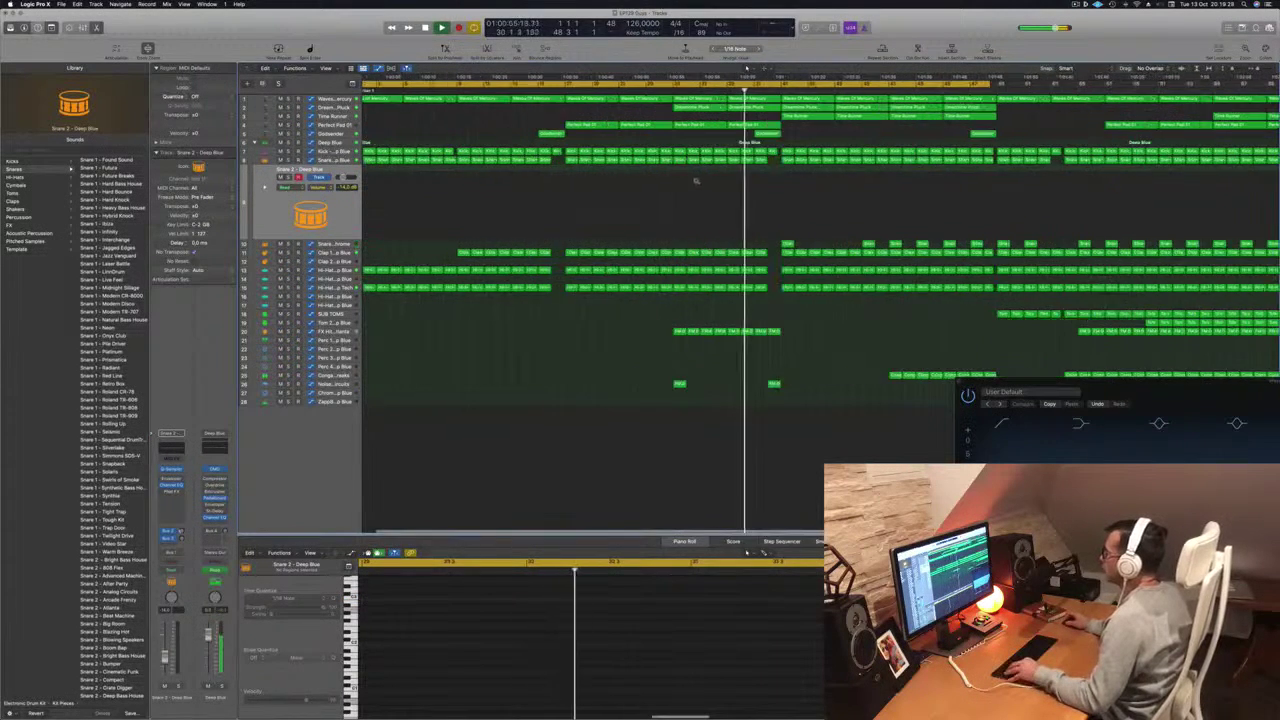
key("super+Right")
left_click_drag(913, 172, 918, 178)
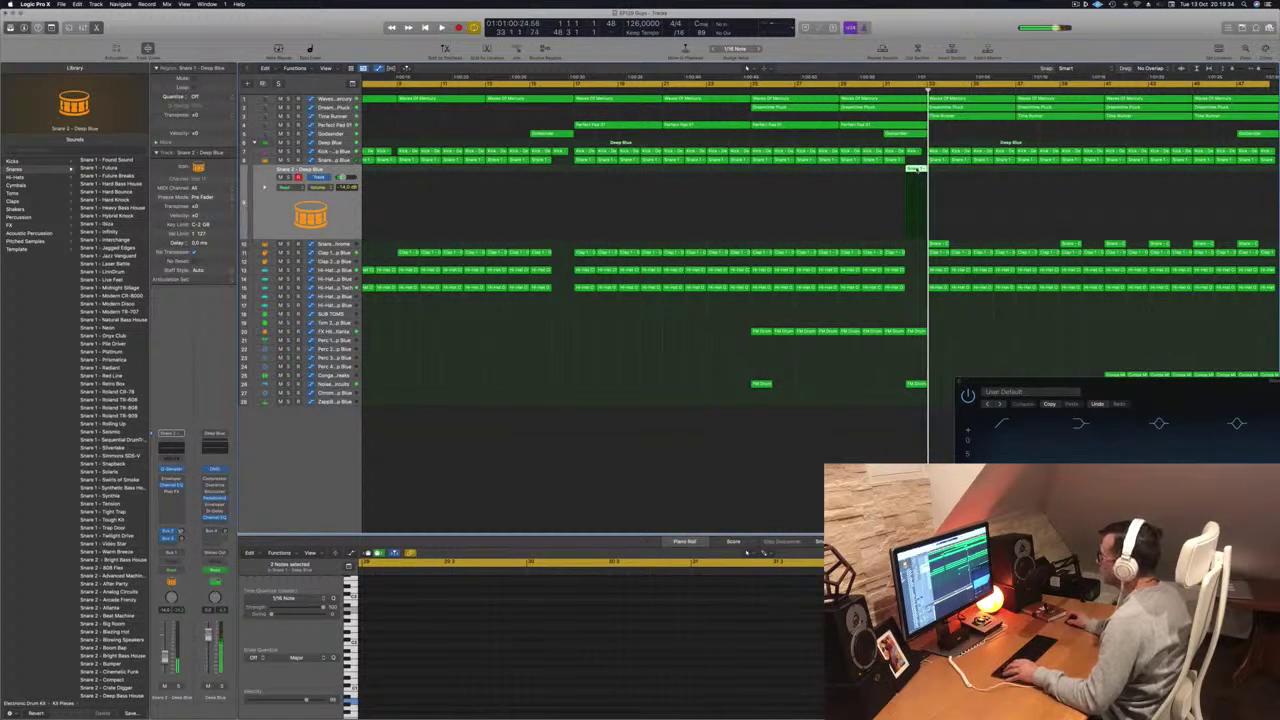
- Show the copied snare region in the Piano Roll and rearrange its notes into three evenly spaced hits at the bar's end
key("e")
key("e")
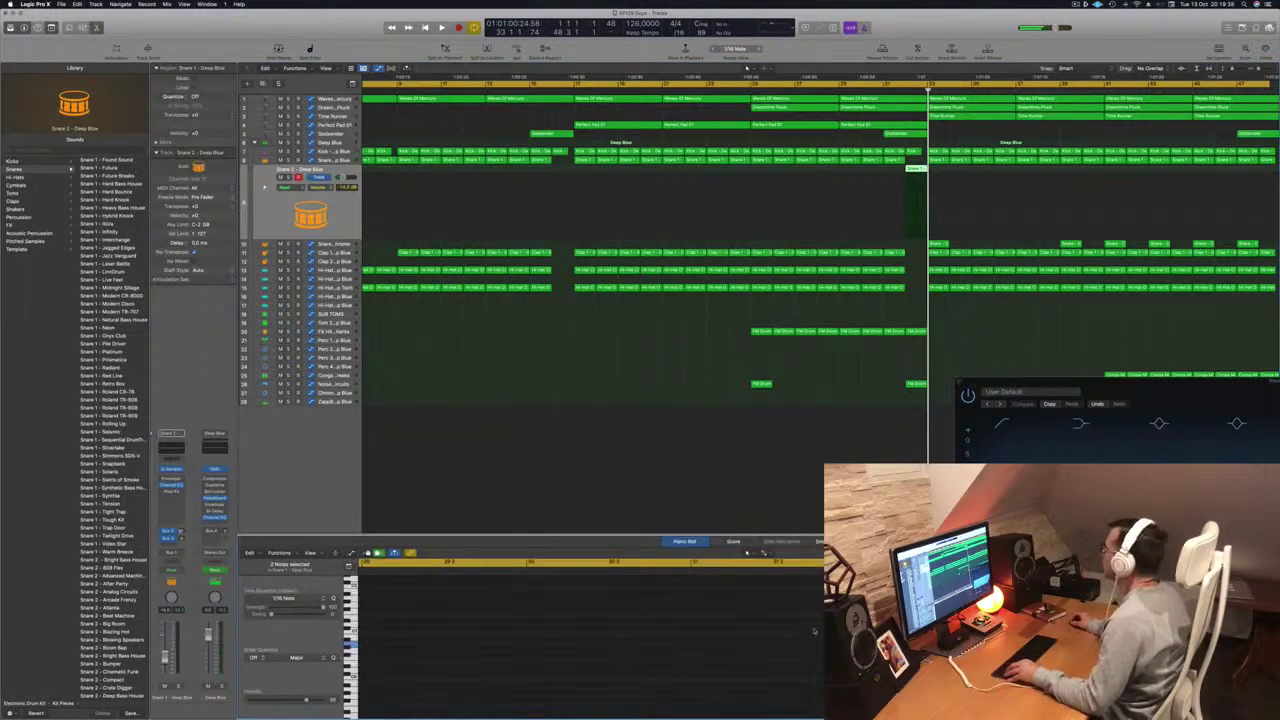
scroll(641, 620, "right", 6)
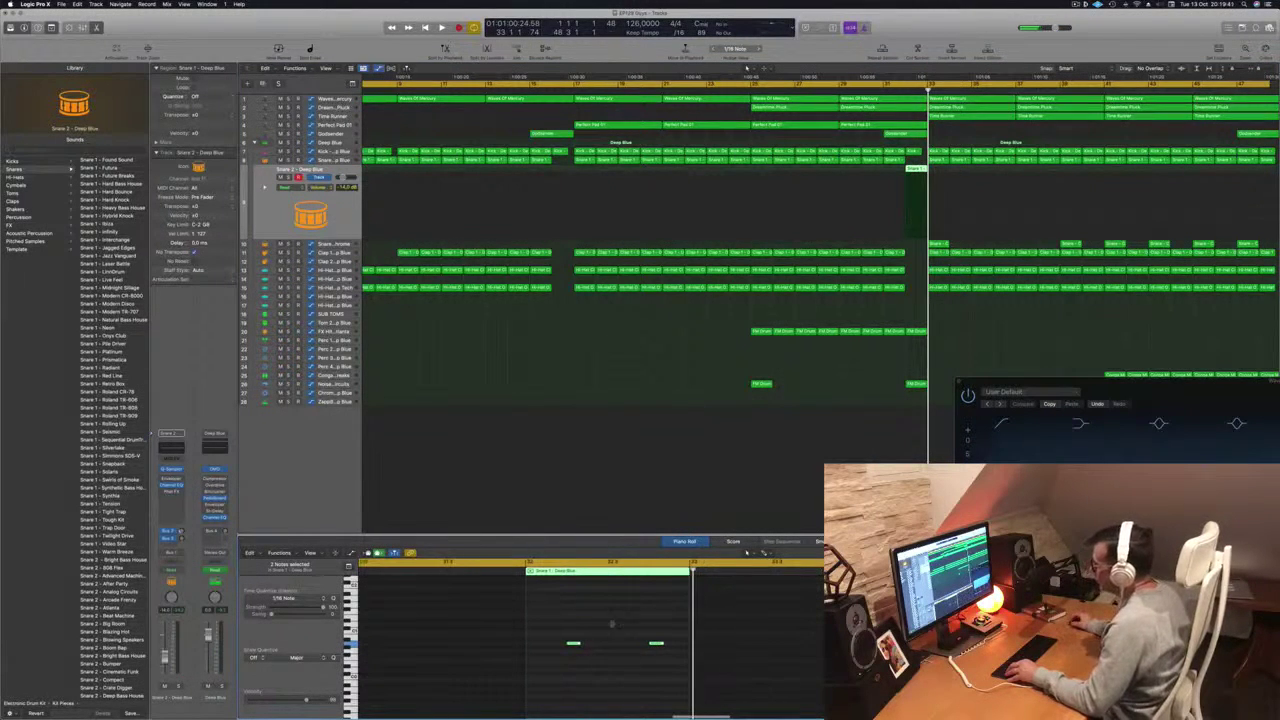
left_click_drag(558, 624, 666, 662)
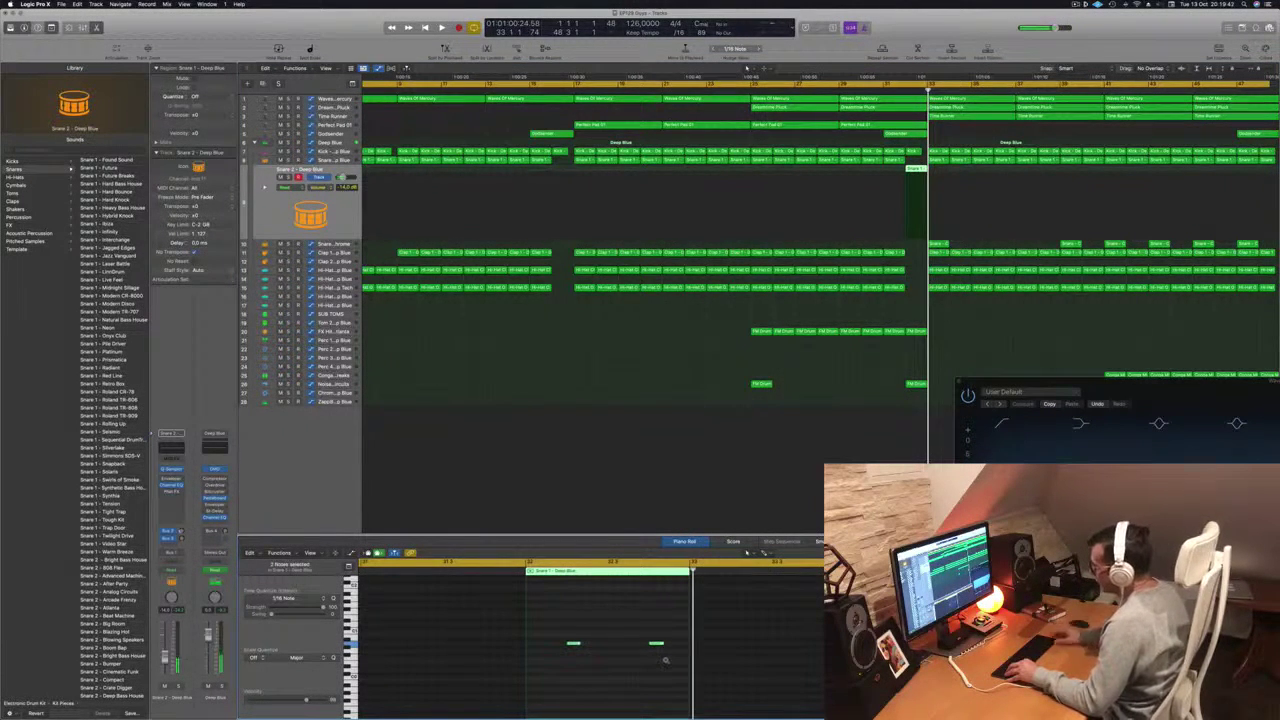
left_click_drag(590, 630, 635, 664)
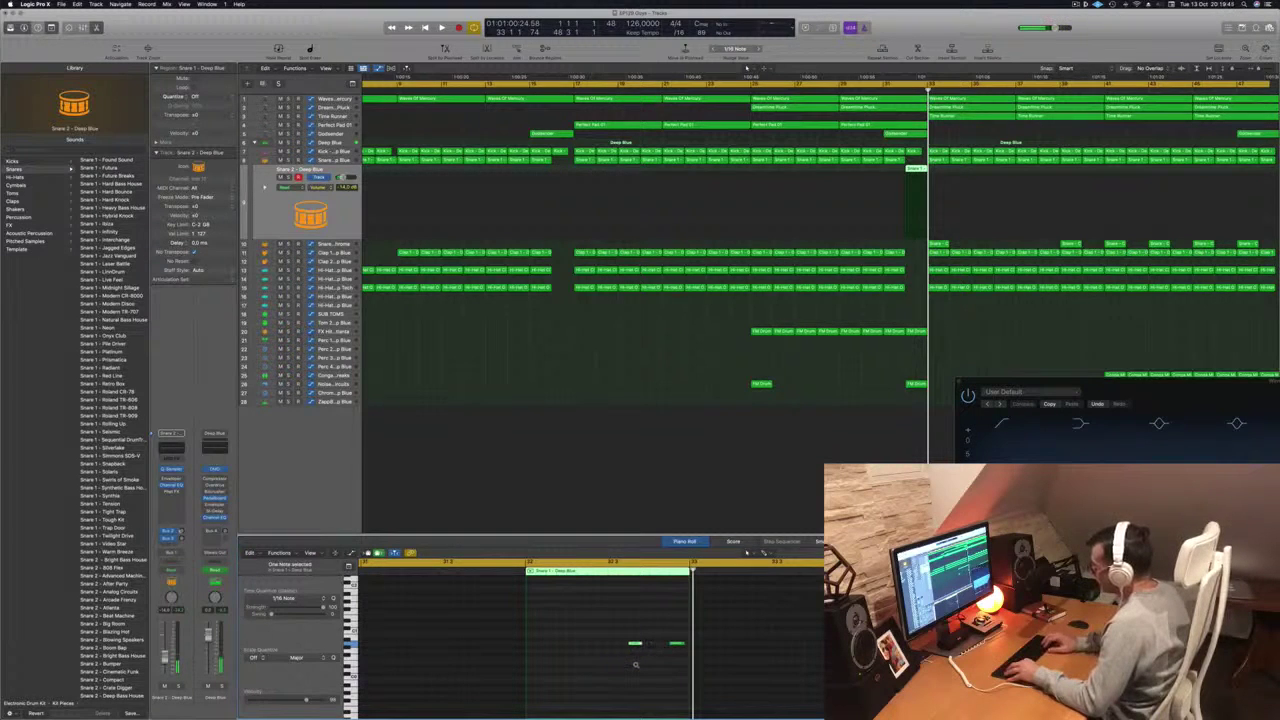
left_click_drag(637, 645, 657, 645)
left_click_drag(625, 634, 689, 653)
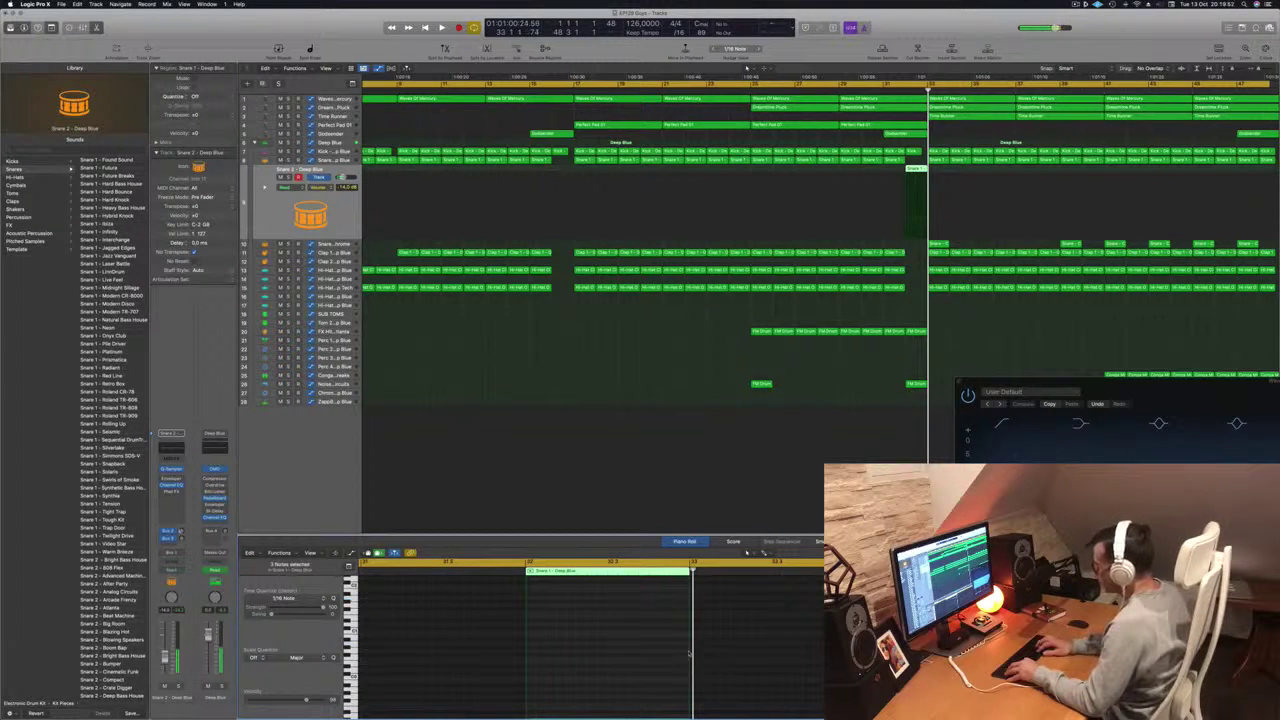
- Examine the three snare fill notes of bar 32 up close in the Piano Roll
scroll(580, 669, "up", 5)
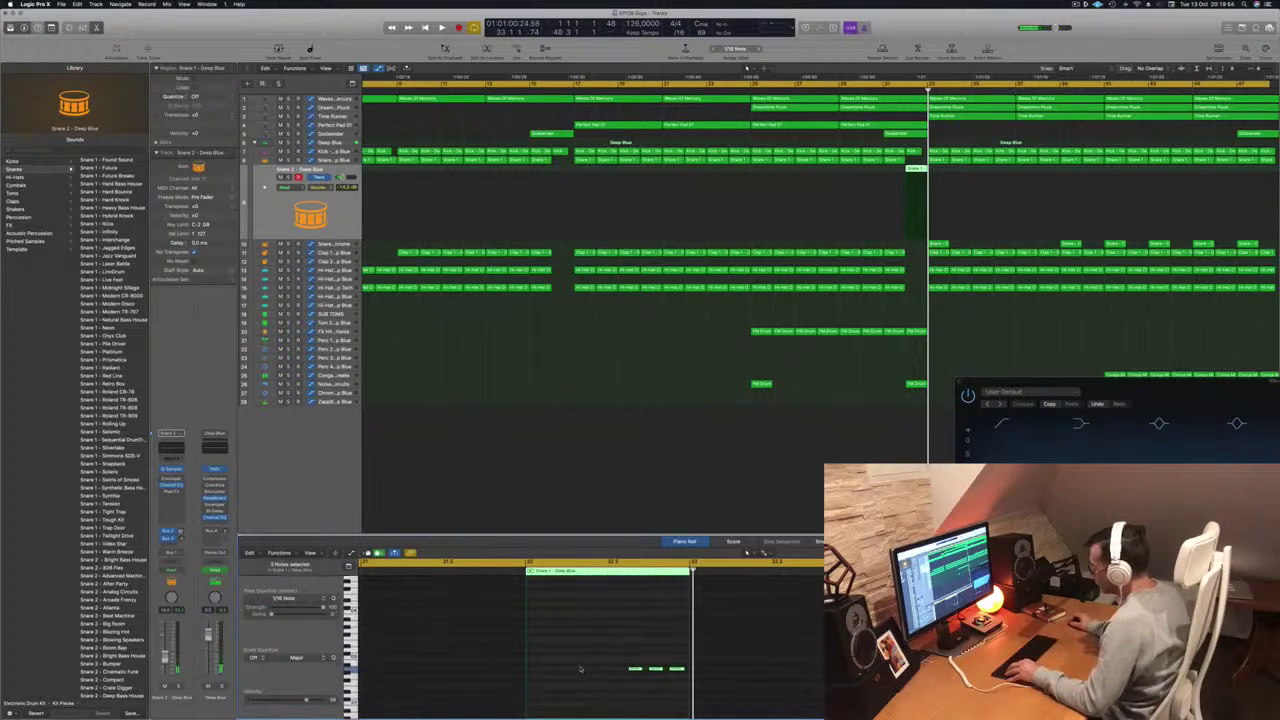
key("super+Right")
key("super+Right")
key("super+Right")
scroll(580, 667, "left", 10)
scroll(582, 667, "down", 1)
scroll(582, 667, "up", 3)
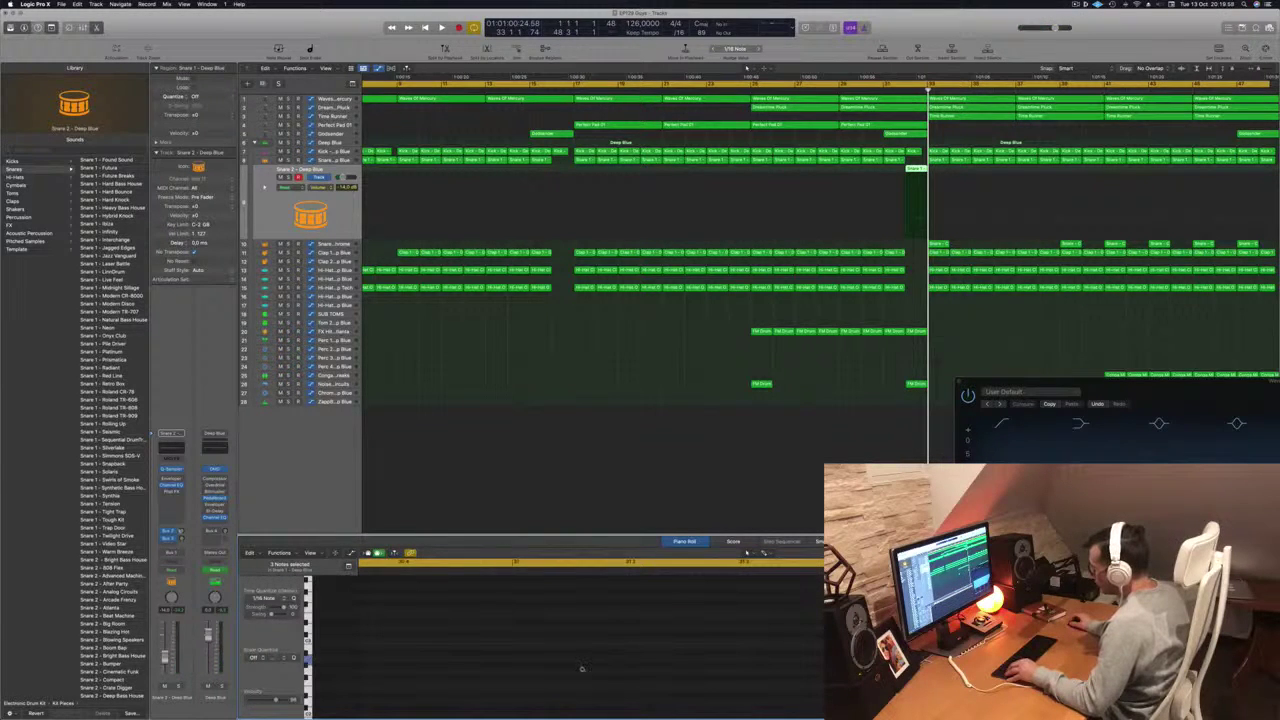
scroll(584, 668, "right", 4)
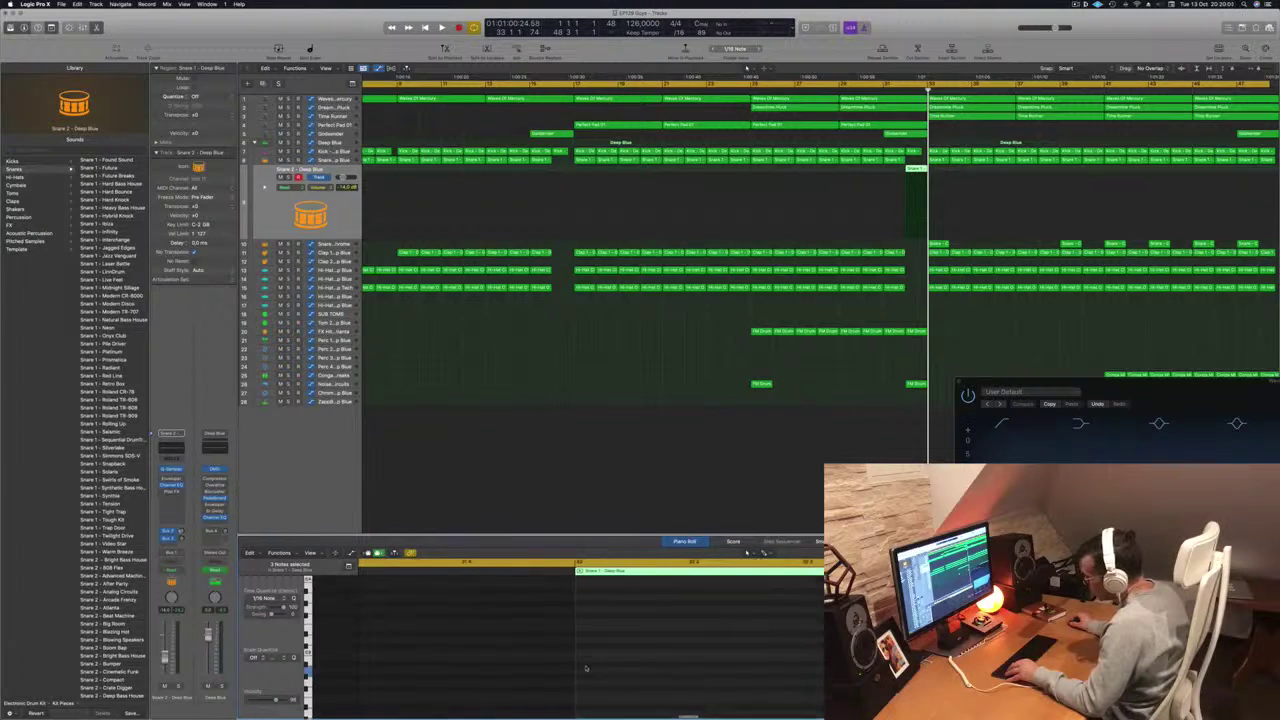
scroll(586, 668, "down", 5)
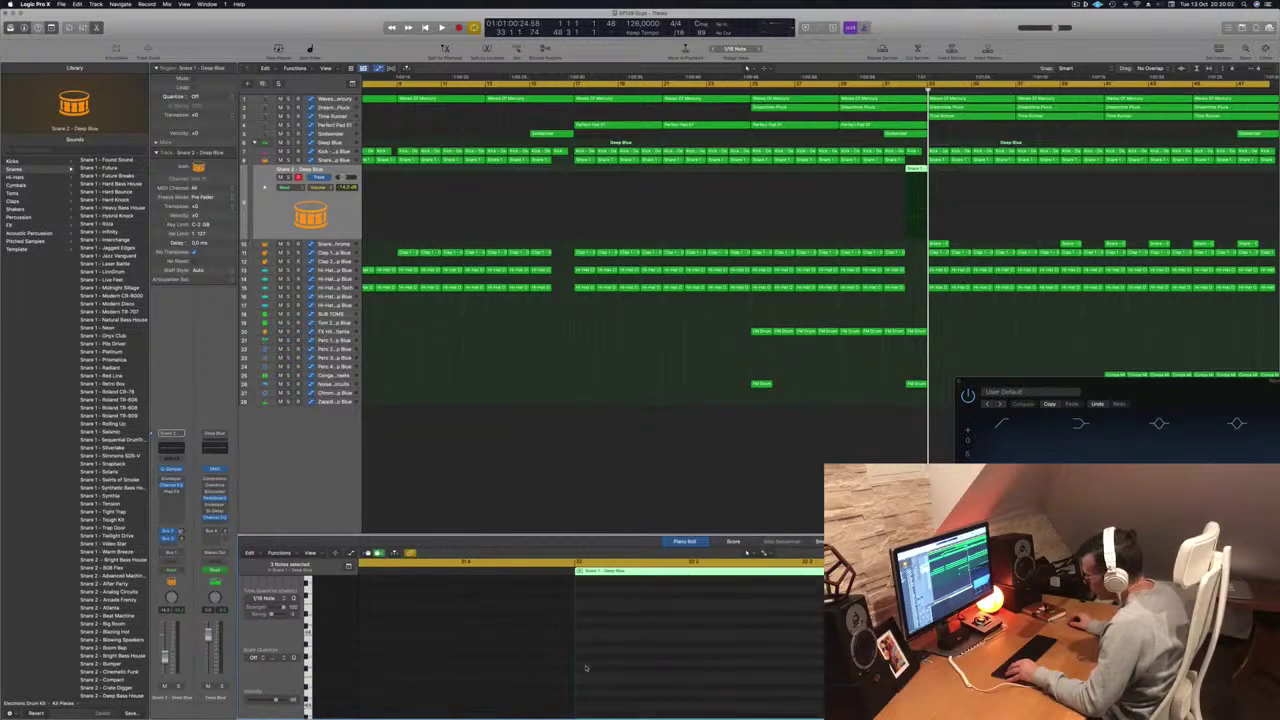
scroll(586, 668, "down", 5)
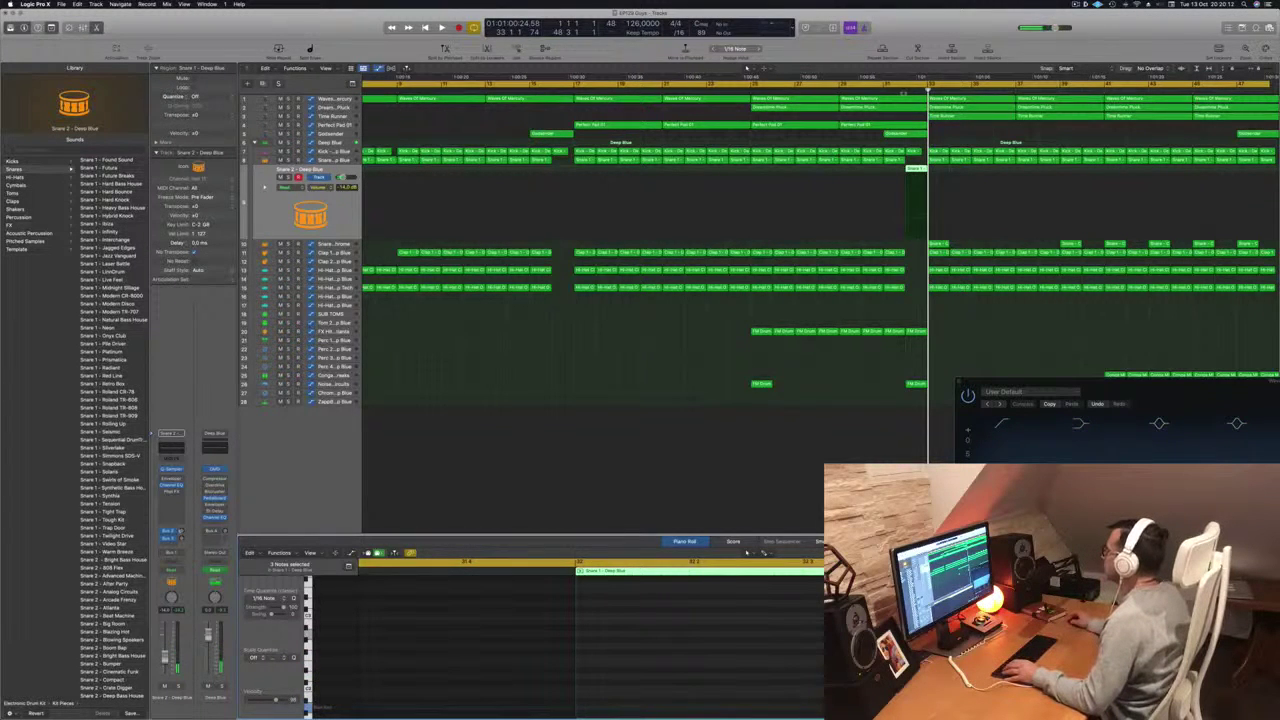
- Set the cycle range to bars 31 and 32 and start playback
left_click(903, 85)
left_click_drag(885, 85, 929, 86)
key("space")
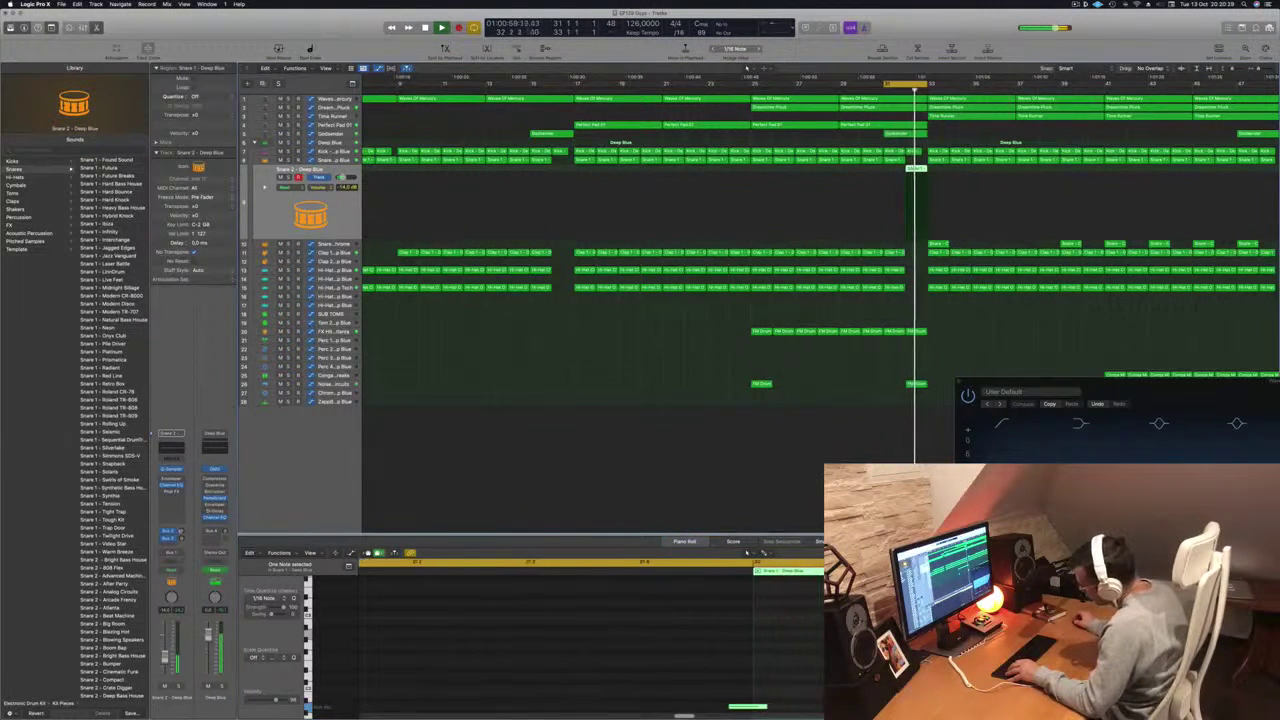
- Load the Snare 1 - Roland TR-606 sound and rework the fill by shifting one note later and copying it to beat 4
left_click_drag(476, 711, 476, 709)
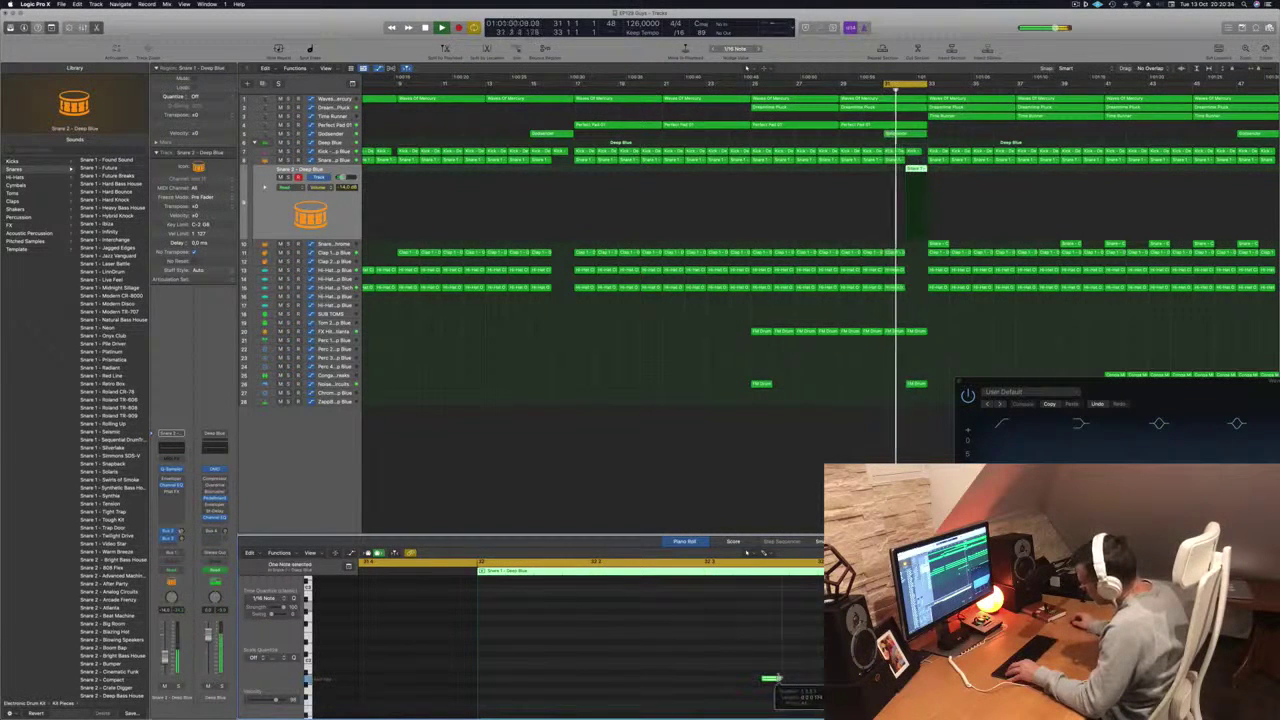
left_click_drag(777, 679, 807, 687)
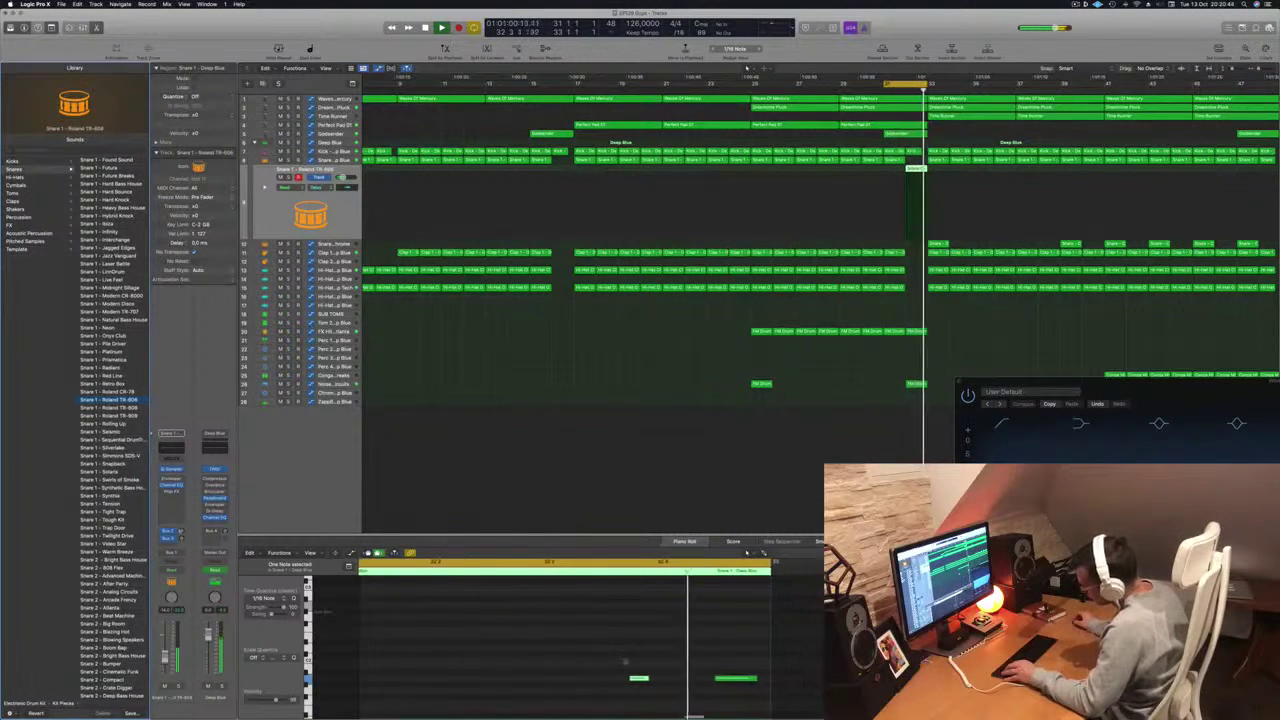
left_click_drag(641, 680, 669, 681)
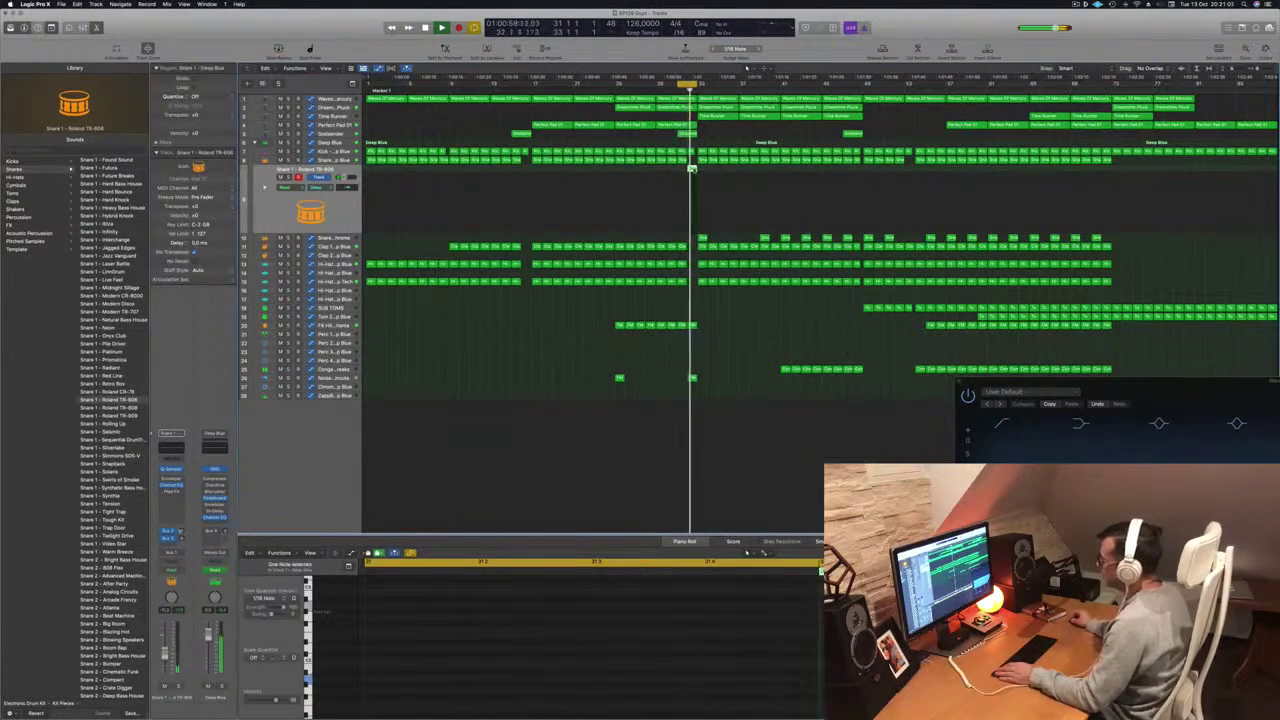
- Adjust the closing notes of the snare fill at the end of bar 32 in the Piano Roll
scroll(714, 624, "right", 10)
scroll(743, 631, "down", 5)
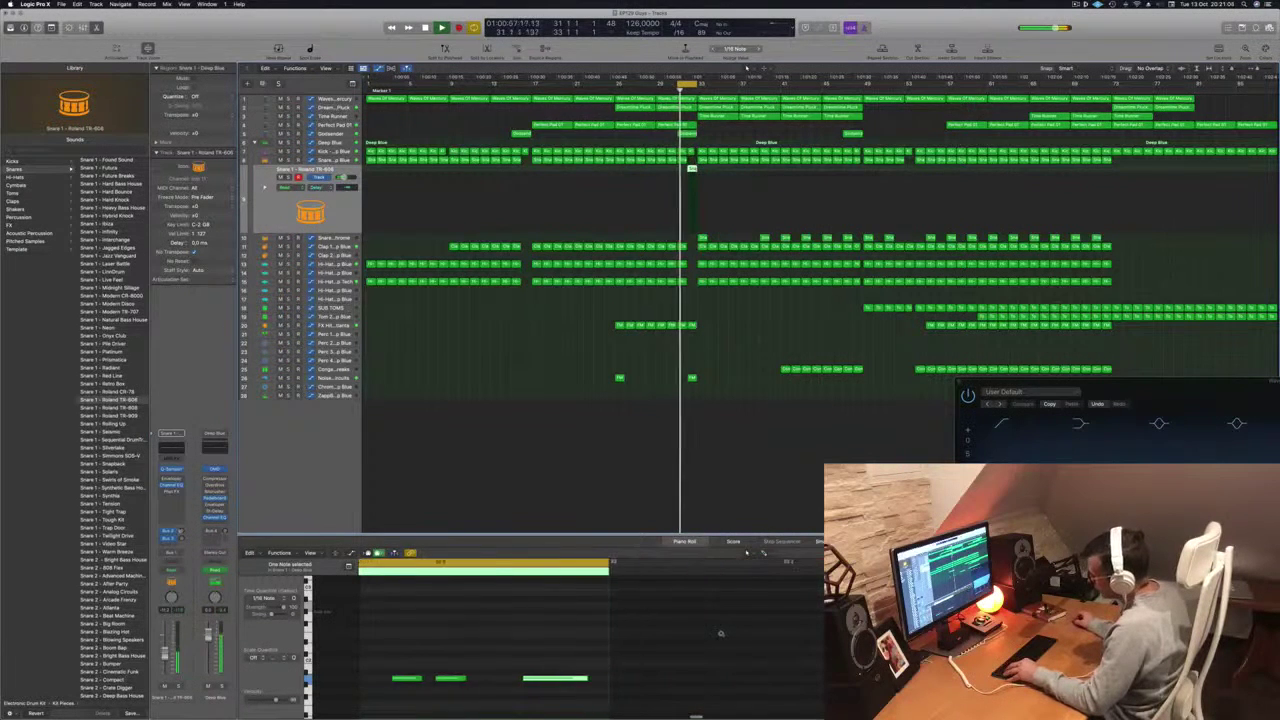
left_click(471, 680)
key("super+Left")
scroll(510, 688, "left", 5)
left_click_drag(572, 683, 546, 684)
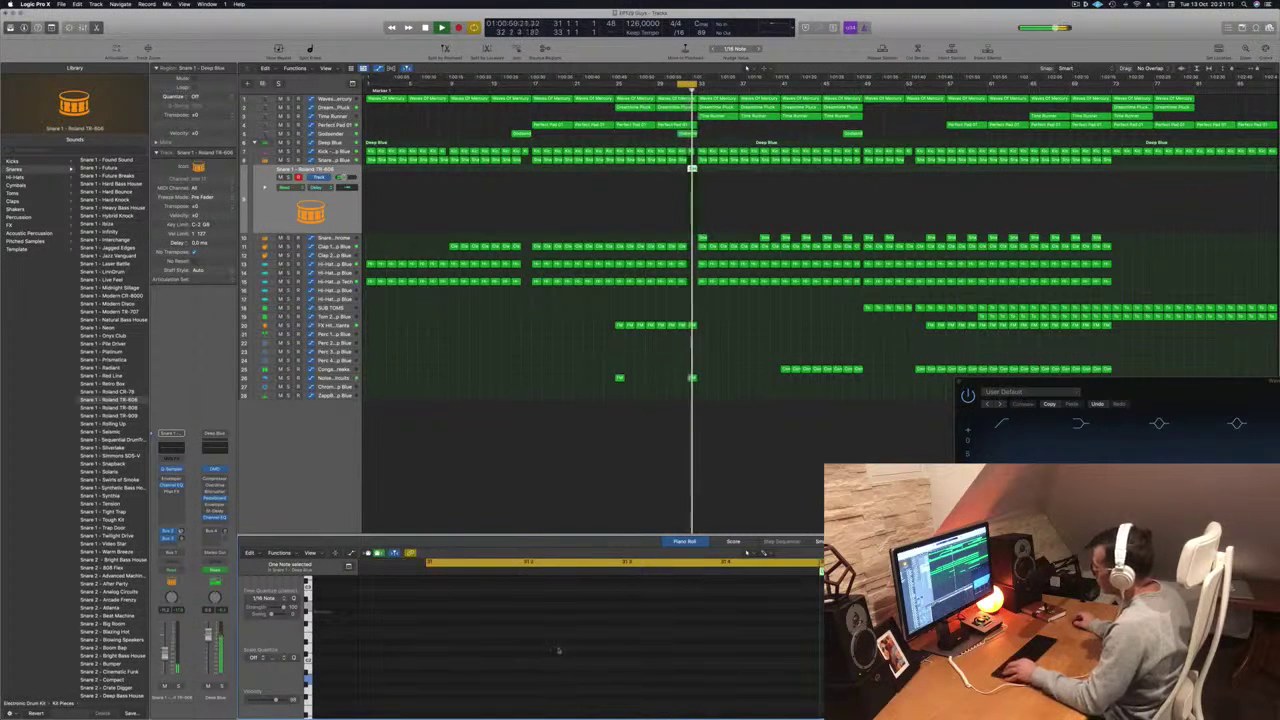
- Load the Snare 1 - Roland TR-808 sound on the fill track and extend the cycle range back to bar 25
scroll(558, 653, "left", 3)
scroll(574, 649, "right", 3)
key("space")
key("space")
left_click(343, 178)
left_click(105, 409)
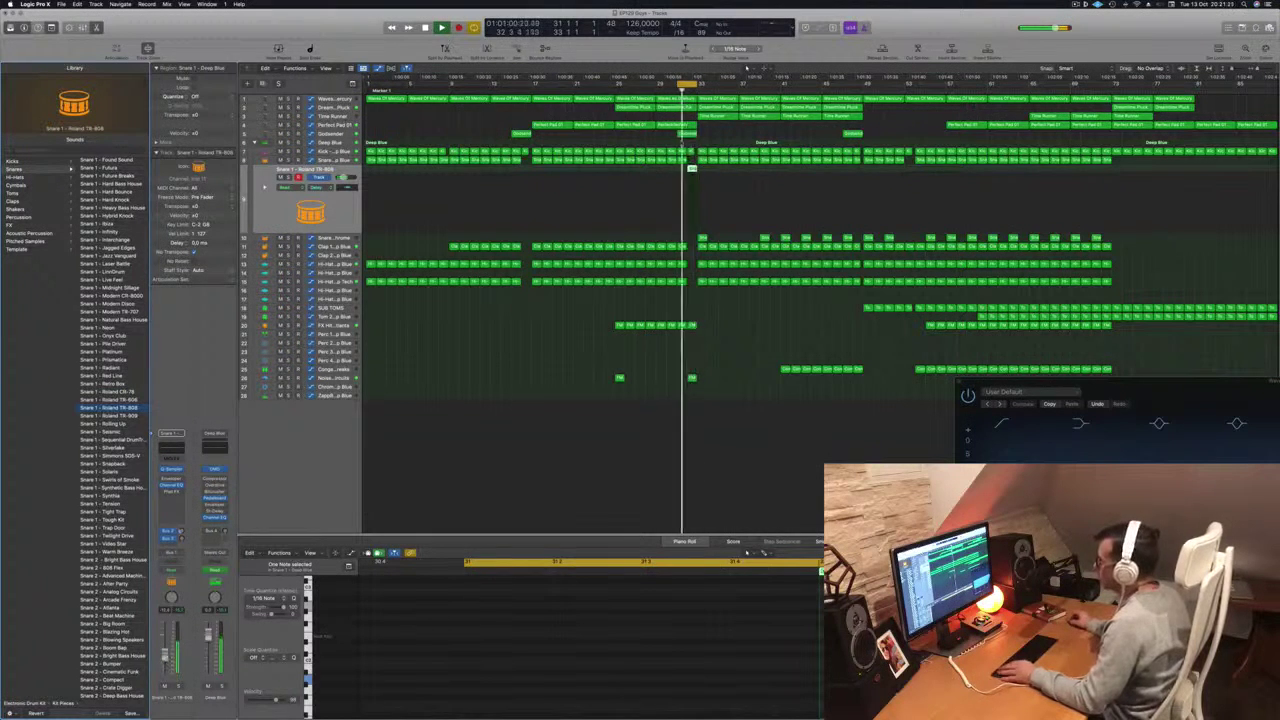
left_click_drag(679, 86, 618, 89)
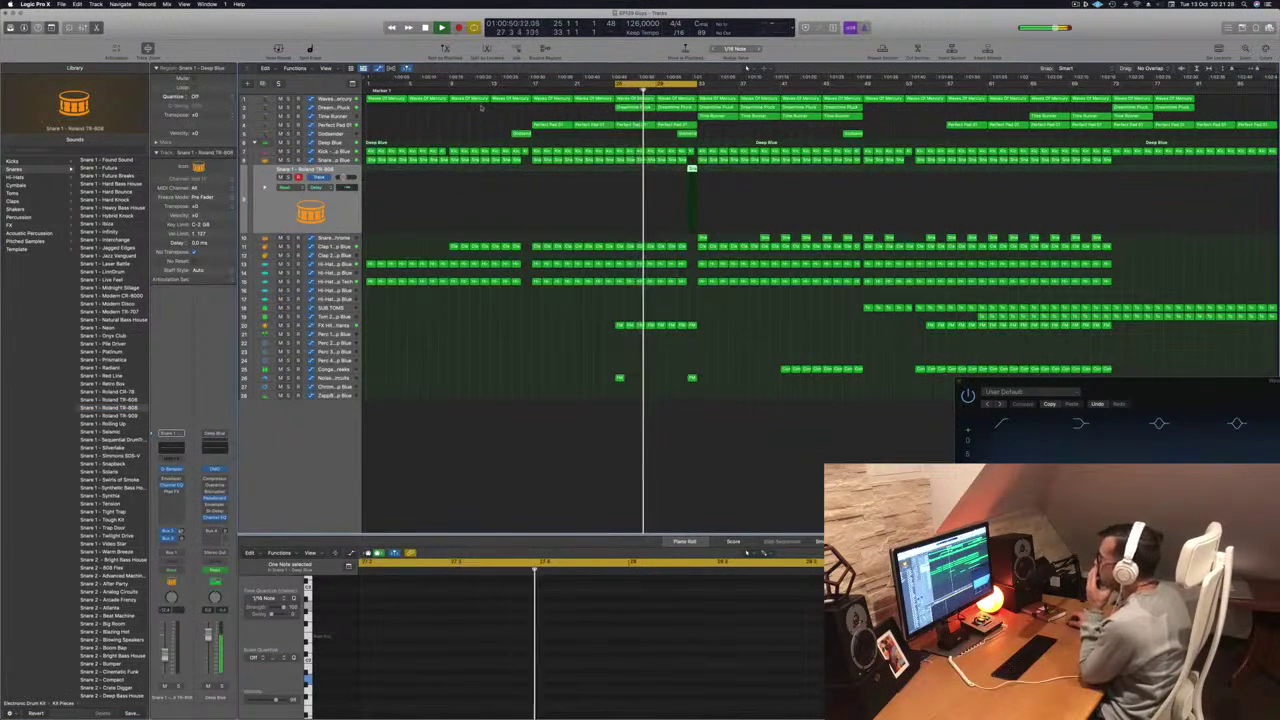
- Audition the Dreamtime Pluck and Waves Of Mercury tracks one after the other in solo, and select the Godsender region before bar 17
left_click(288, 108)
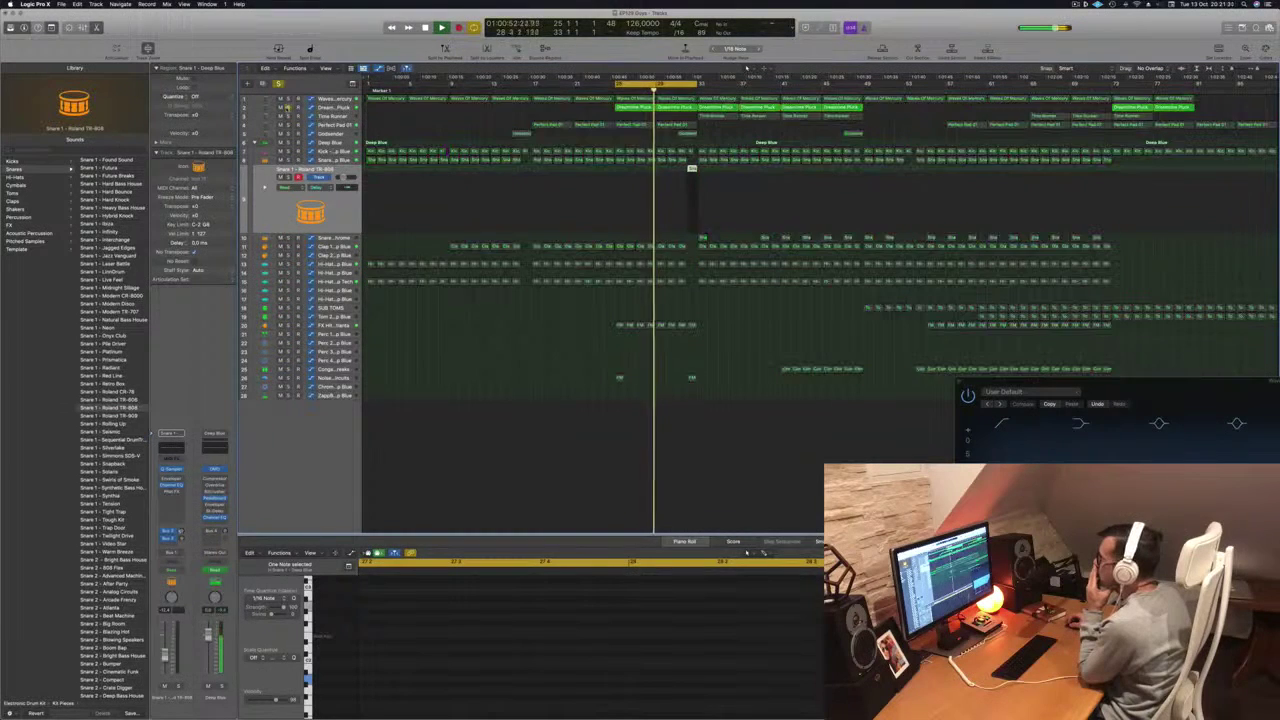
key("s")
left_click(288, 99)
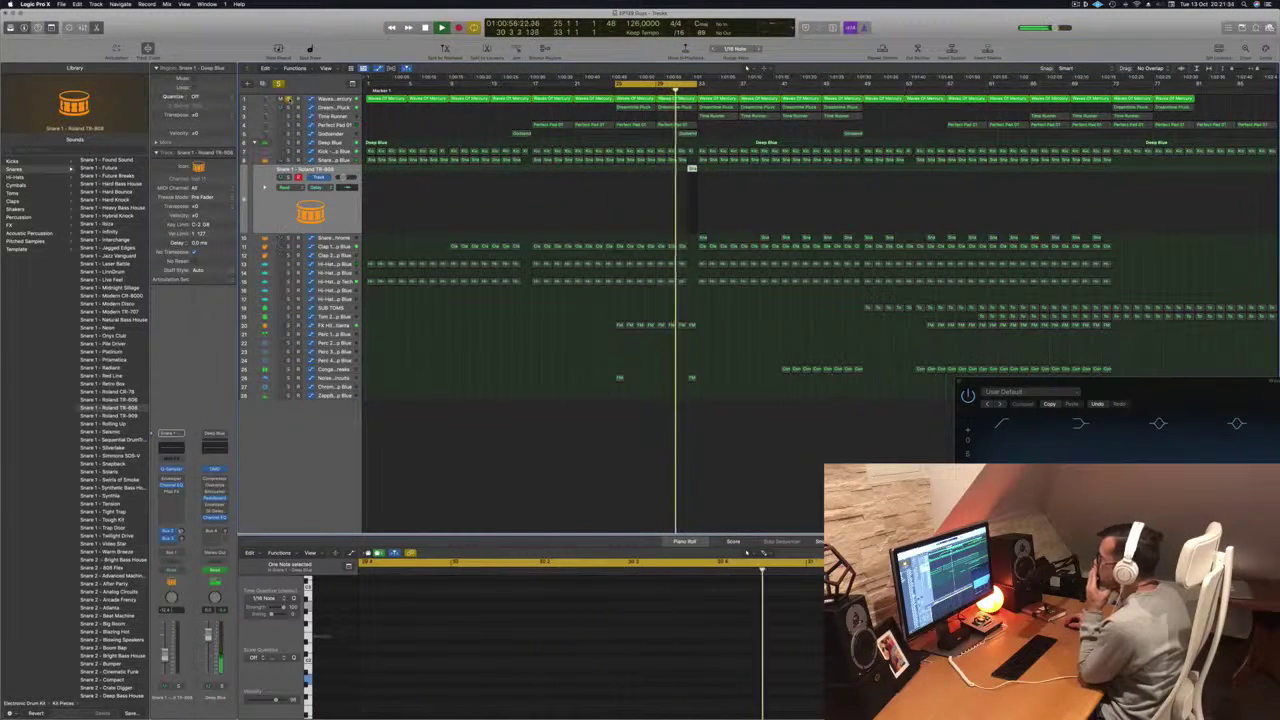
left_click(289, 100)
left_click(521, 133)
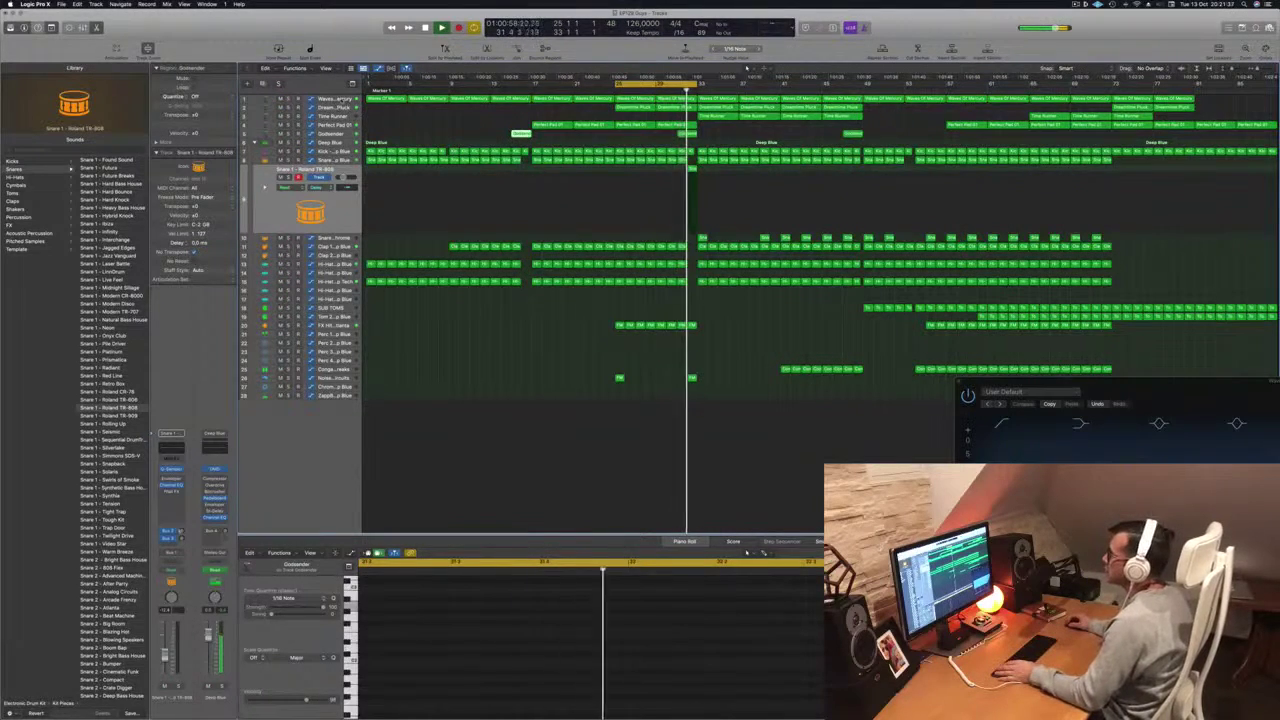
- Lower the Time Runner track's cutoff automation at bar 33 and flatten the ramp rising towards bar 45
left_click(341, 101)
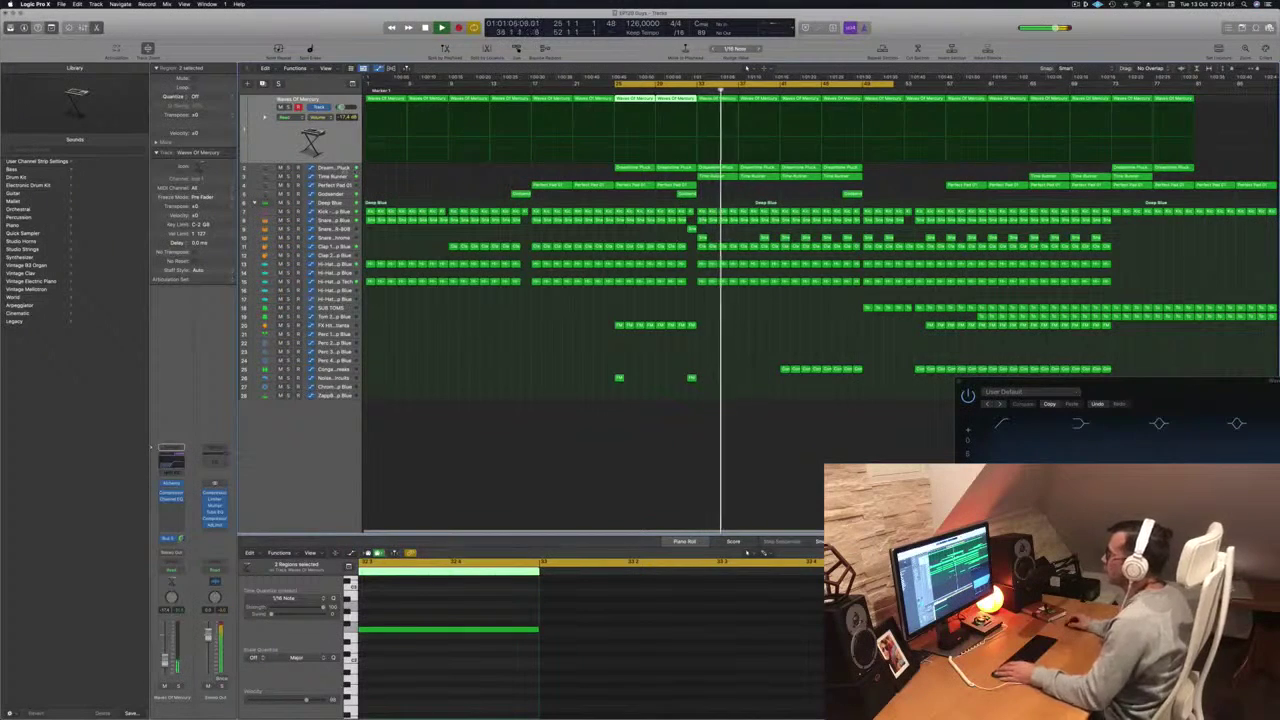
left_click(346, 178)
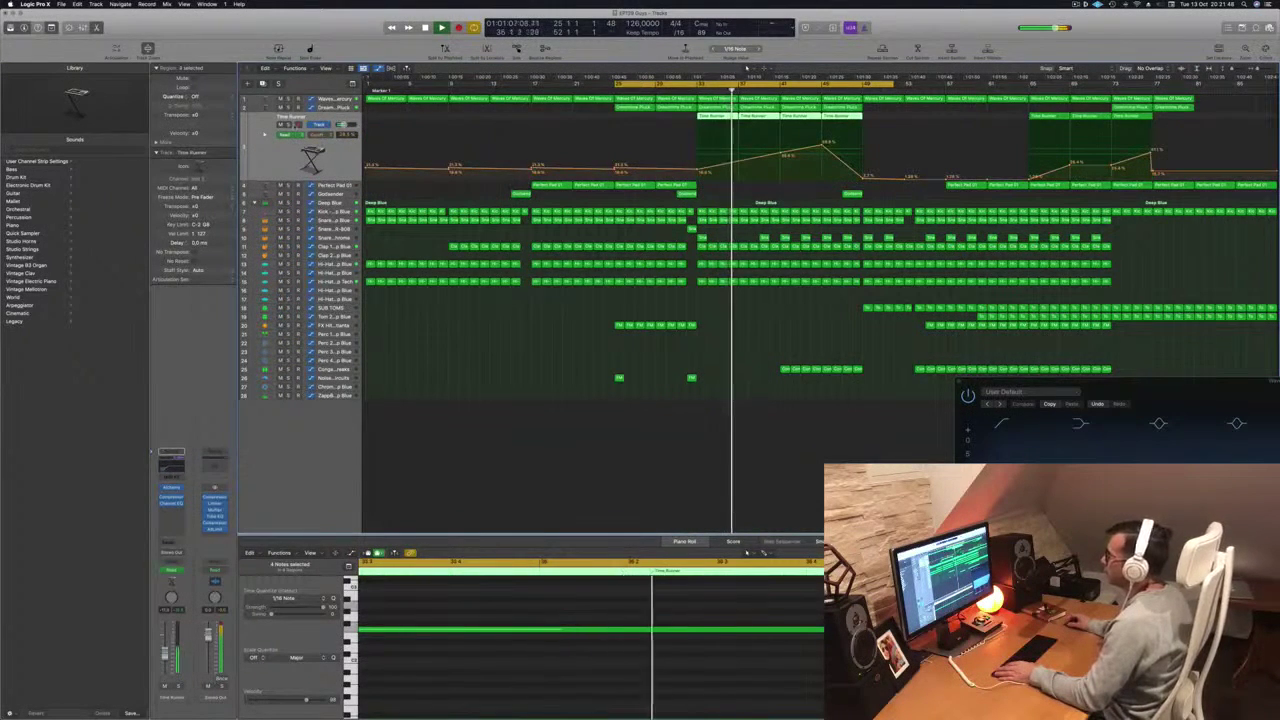
left_click_drag(822, 145, 781, 167)
left_click(687, 90)
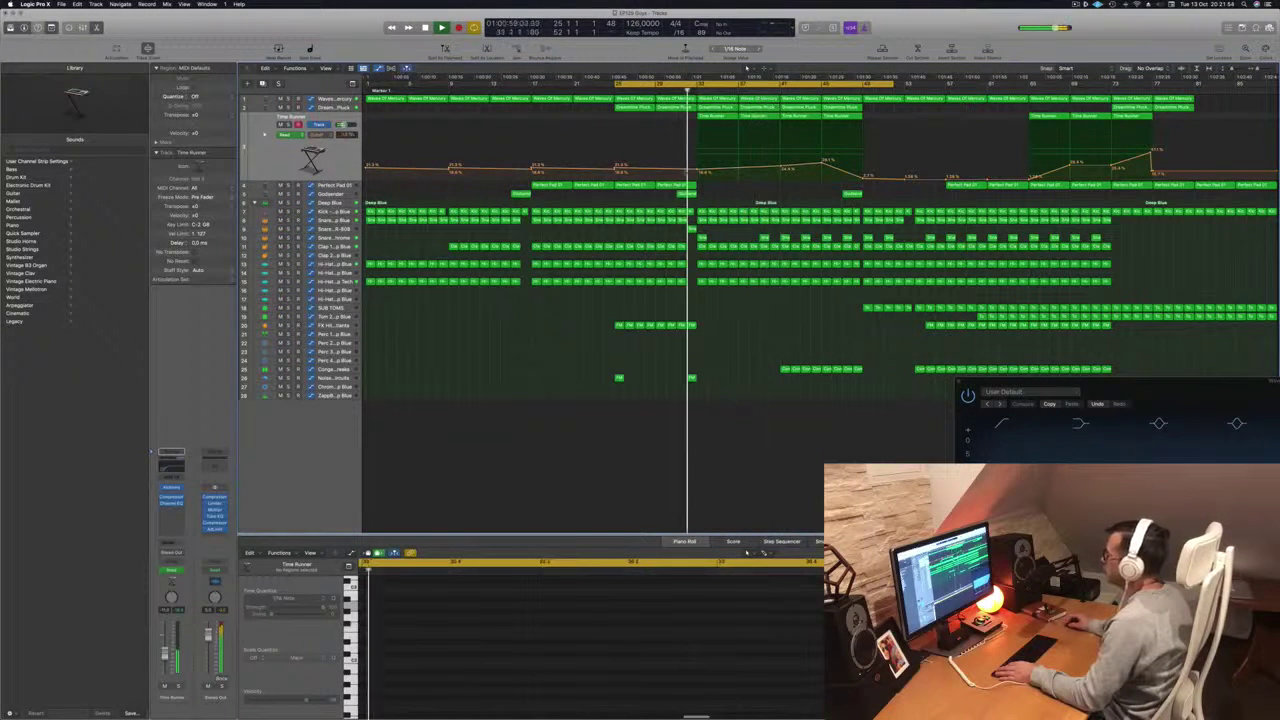
left_click_drag(697, 168, 699, 175)
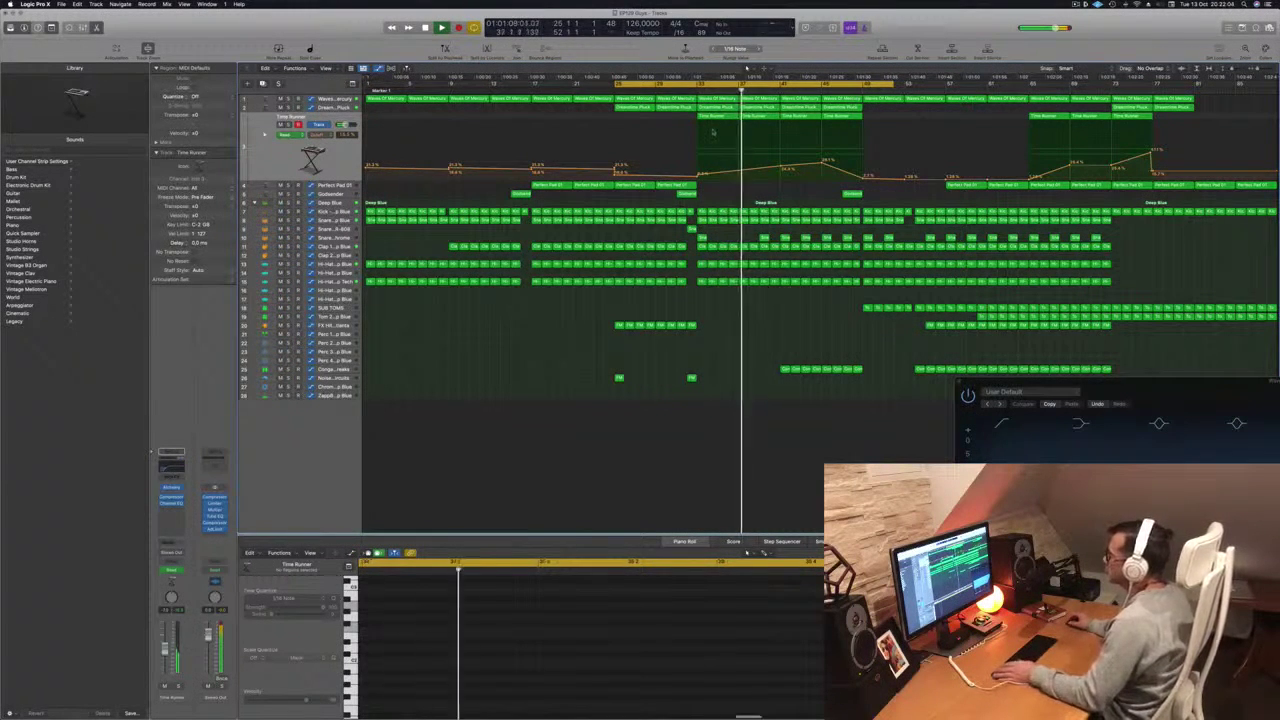
- Duplicate the Time Runner track, copy its bar 33 region onto the duplicate, and play with the cycle starting at bar 33
left_click(298, 150)
key("space")
key("space")
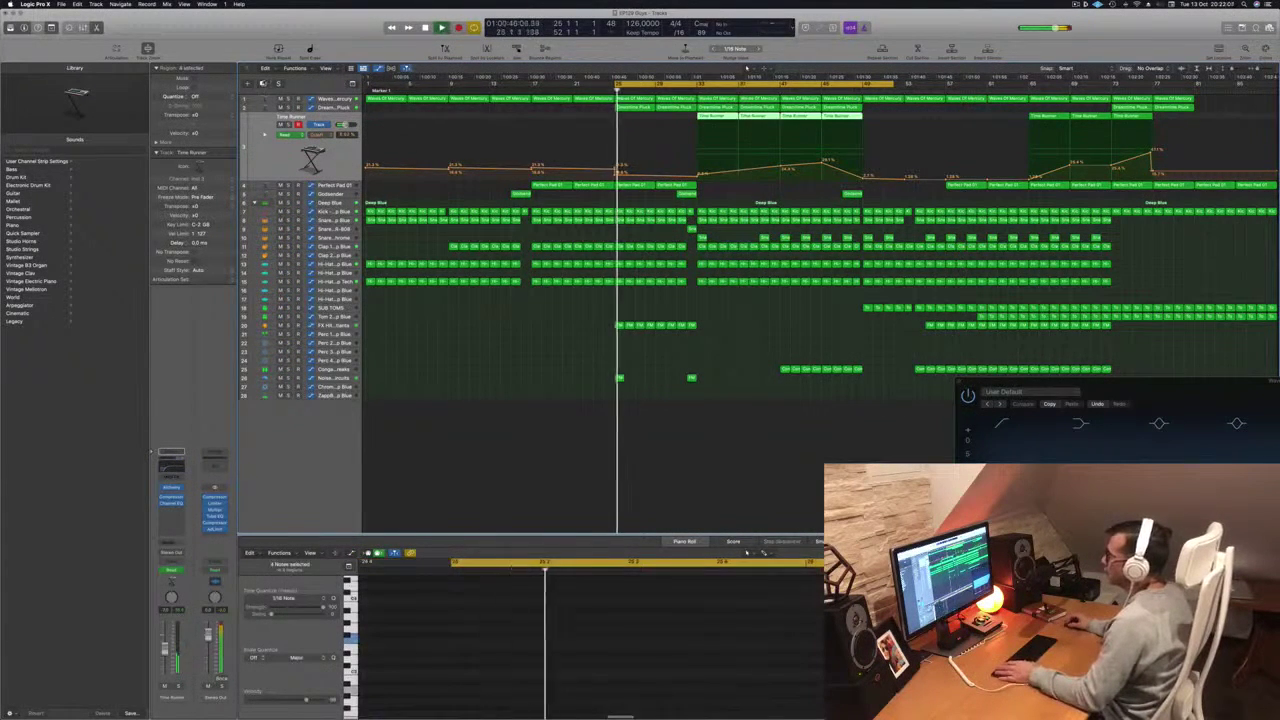
key("super+d")
left_click_drag(662, 85, 721, 160)
key("space")
key("space")
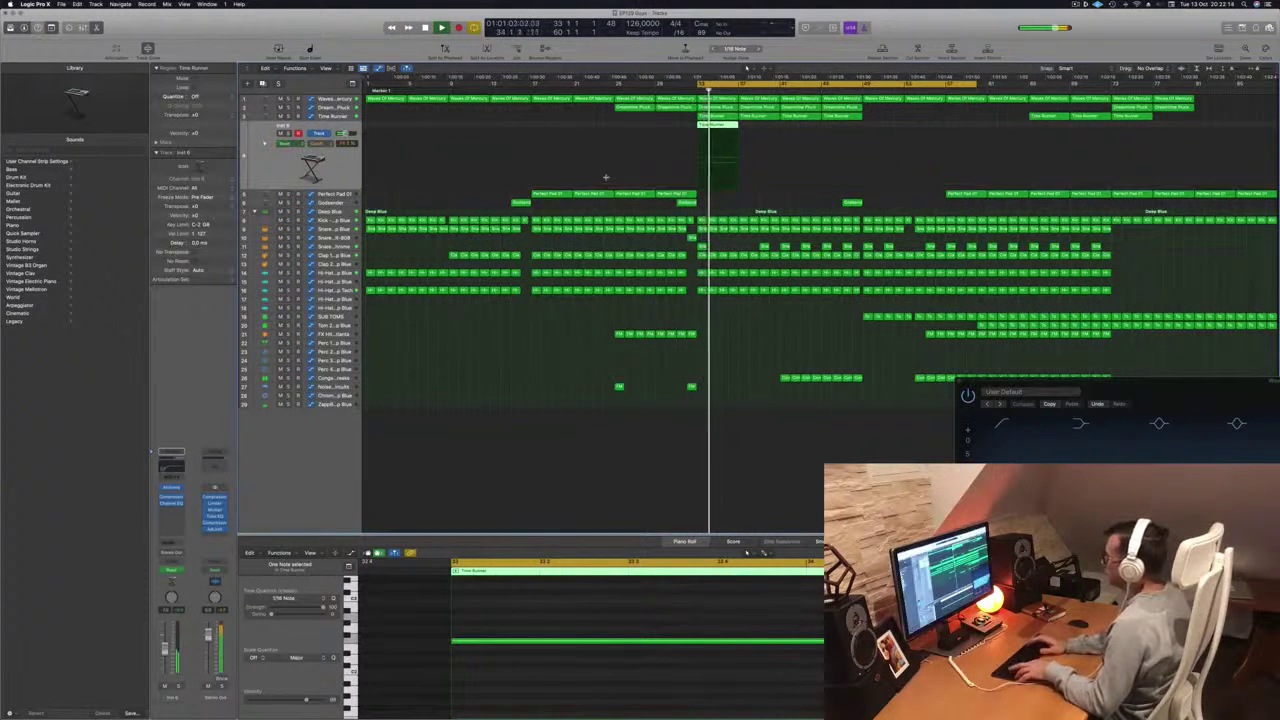
key("space")
key("space")
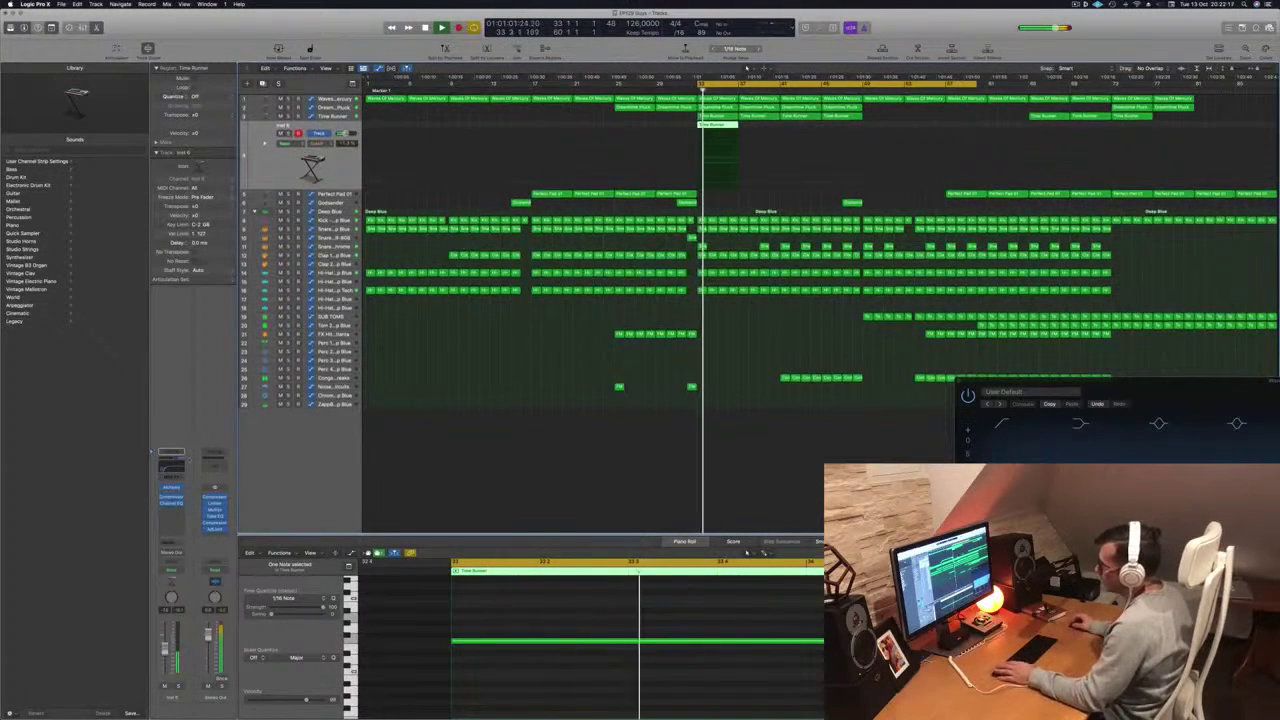
- Open Alchemy on the duplicate track and load the 1970s Analog Arp preset from the Arpeggiated category
left_click(171, 487)
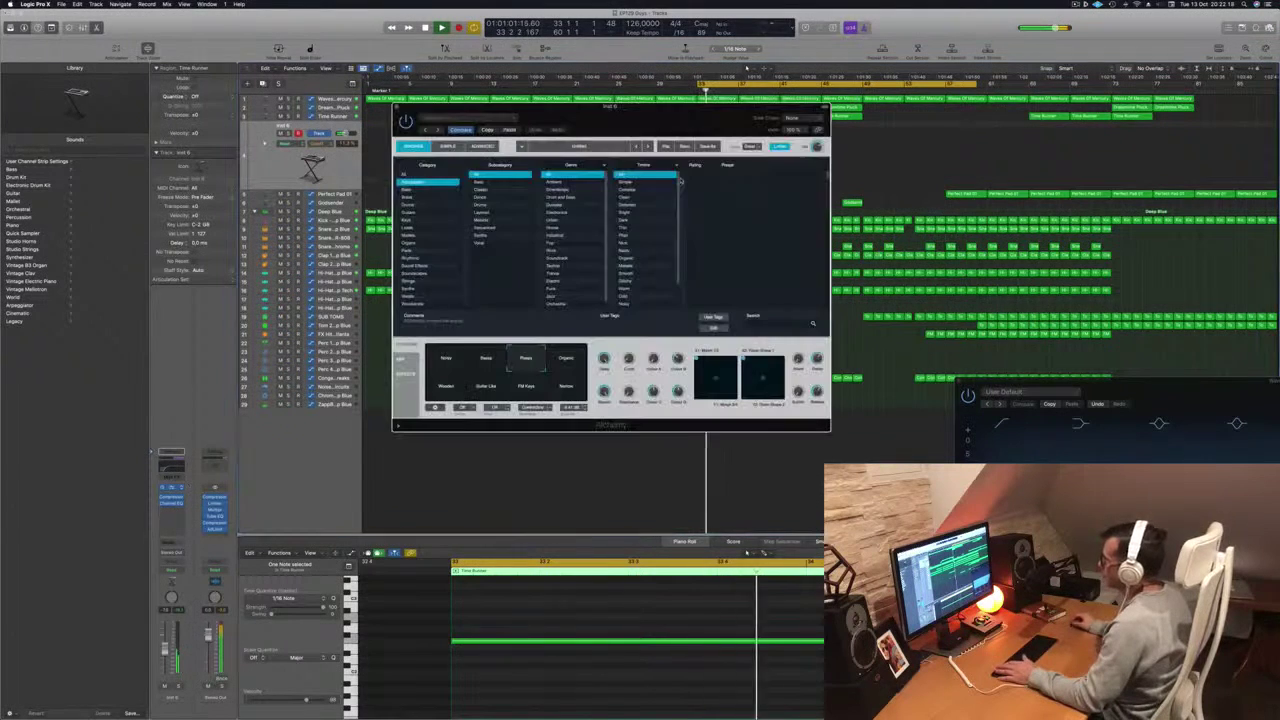
key("space")
key("space")
left_click_drag(677, 167, 686, 166)
key("space")
left_click_drag(712, 113, 850, 153)
key("space")
- Audition the performance snapshots of 1970s Analog Arp and step on to the 1970s Modular Synth Bass preset
left_click(629, 396)
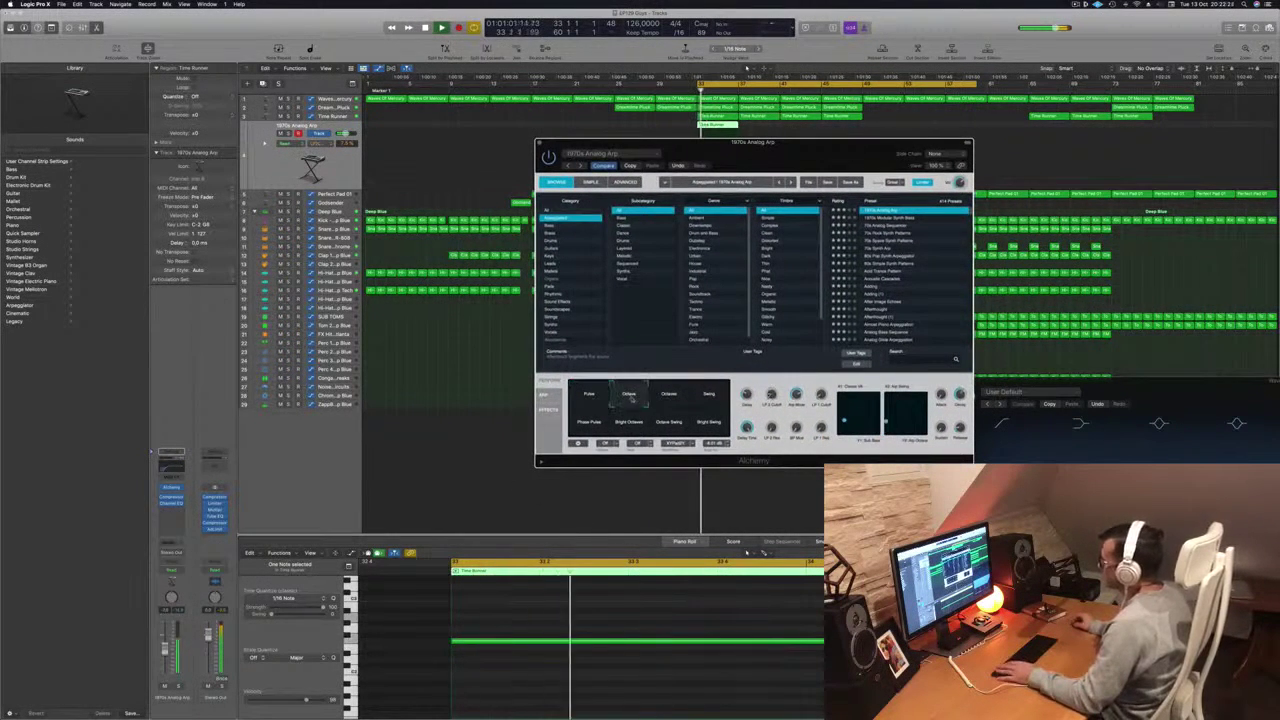
left_click(670, 397)
left_click(711, 399)
left_click(598, 424)
left_click(704, 428)
left_click(791, 182)
- Fill bars 33 to 49 of the duplicate track with copies of its Time Runner region and end the cycle at bar 49
left_click_drag(816, 159, 760, 228)
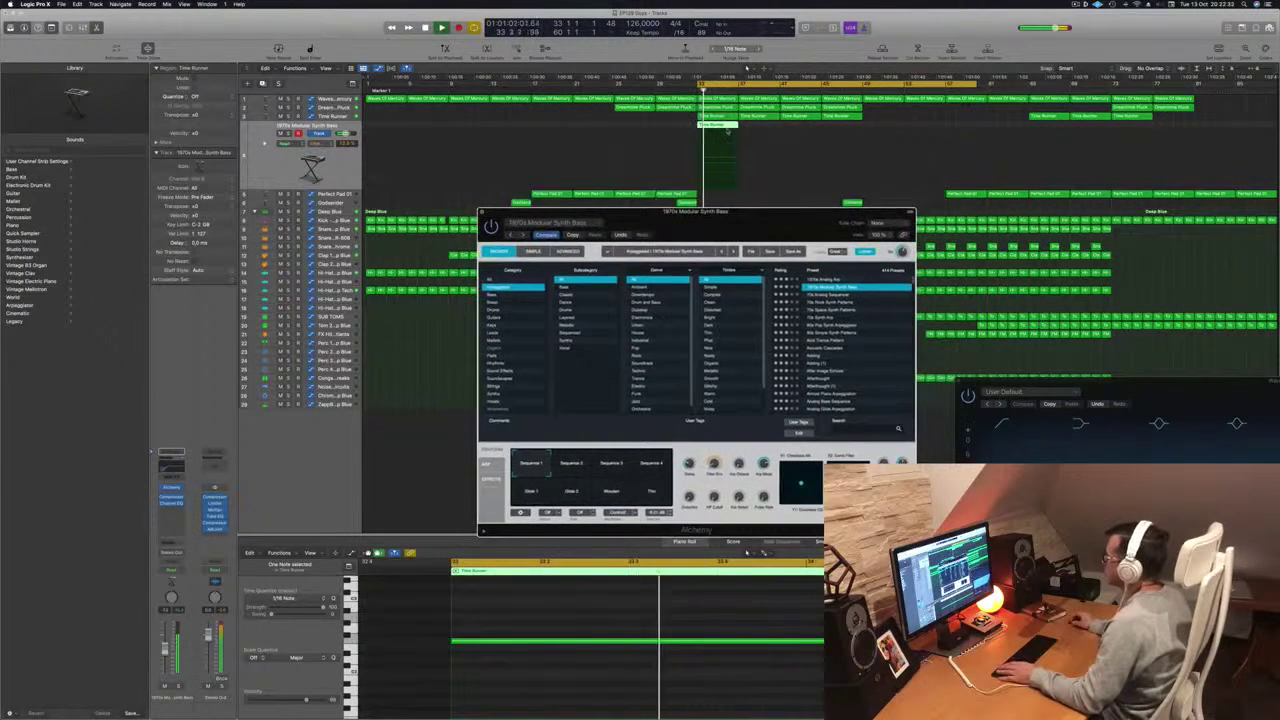
left_click_drag(722, 130, 792, 133)
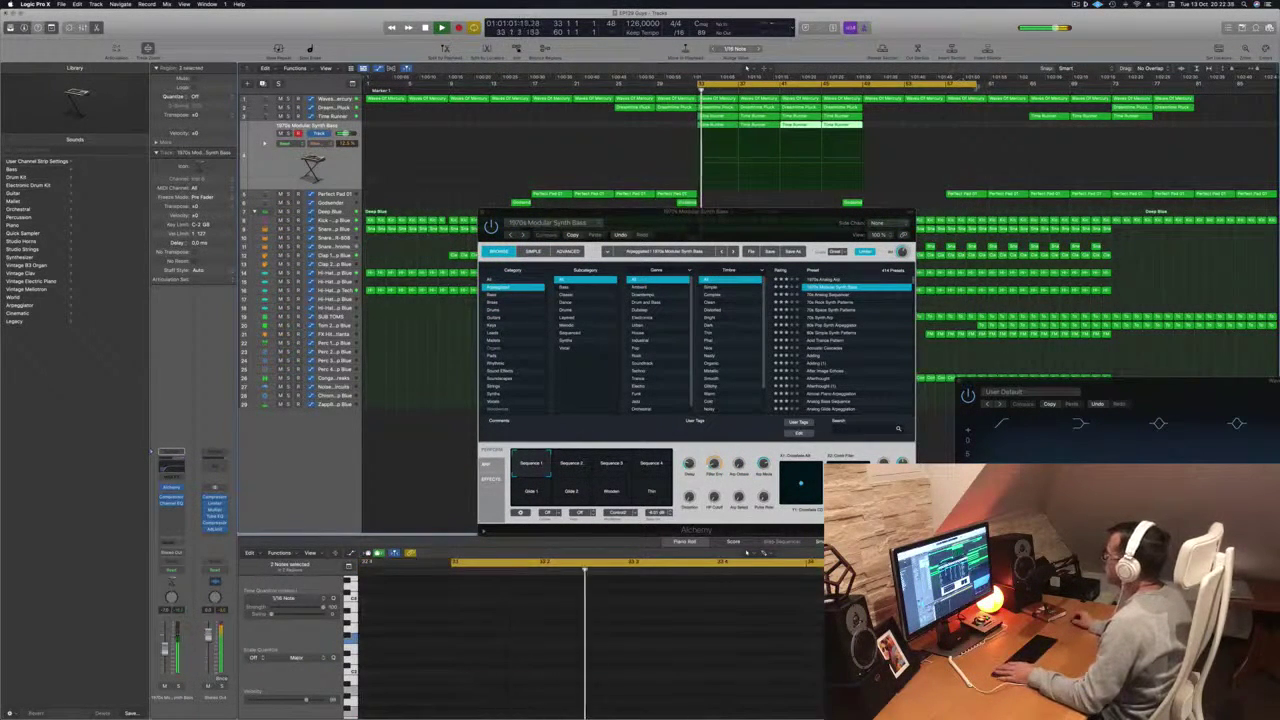
left_click_drag(978, 84, 861, 86)
key("space")
key("space")
- Audition the arpeggiated presets from 70s Analog Sequencer down to 80s Pop Synth Arpeggiator
left_click_drag(718, 213, 635, 141)
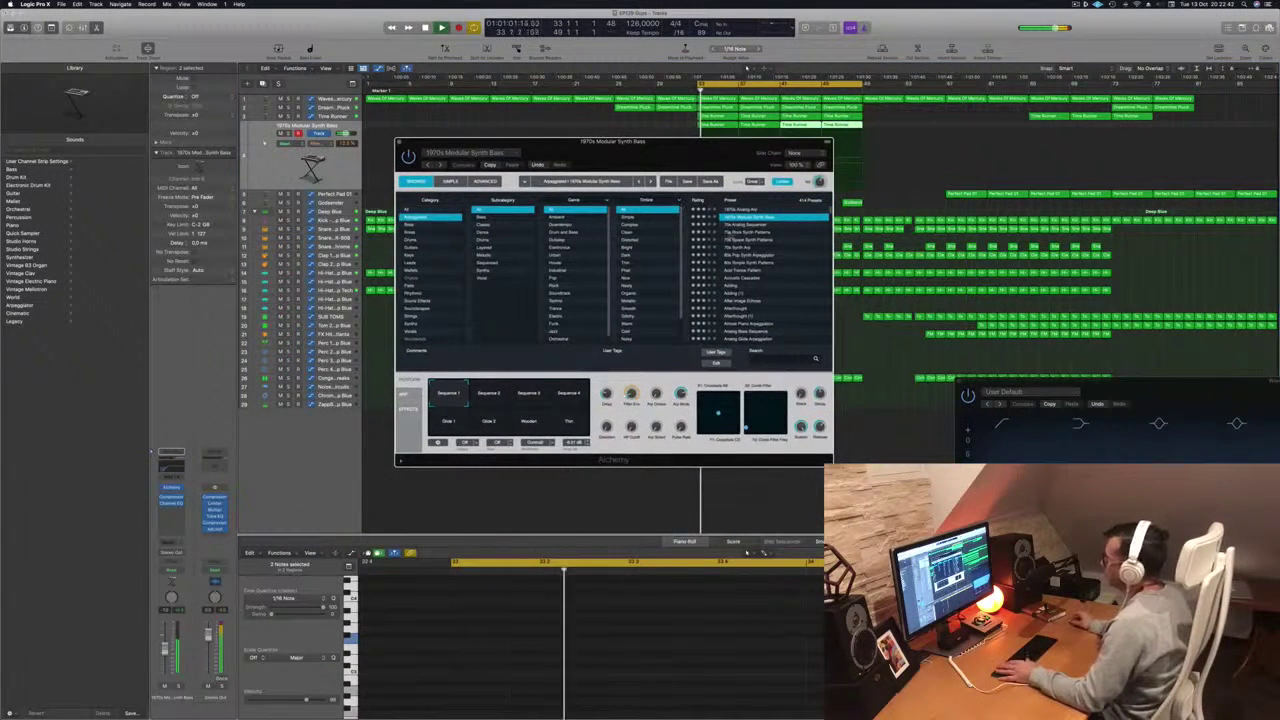
key("Down")
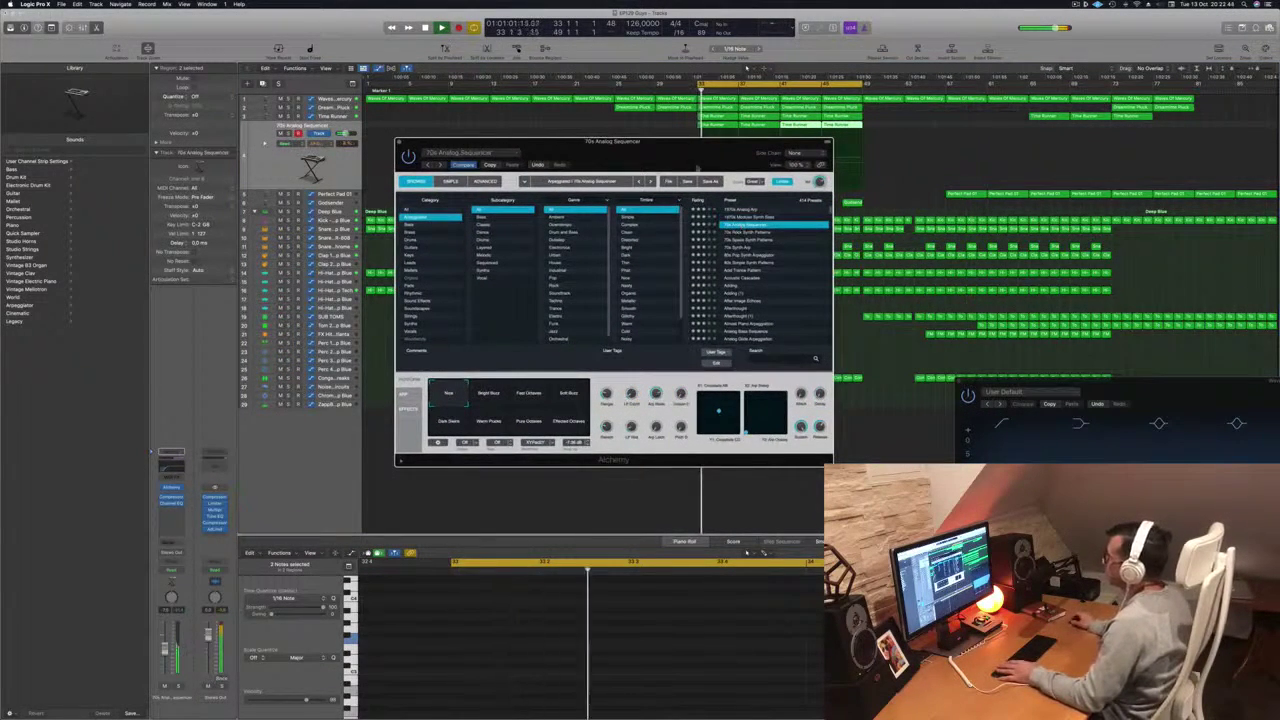
left_click_drag(703, 144, 804, 196)
left_click(838, 284)
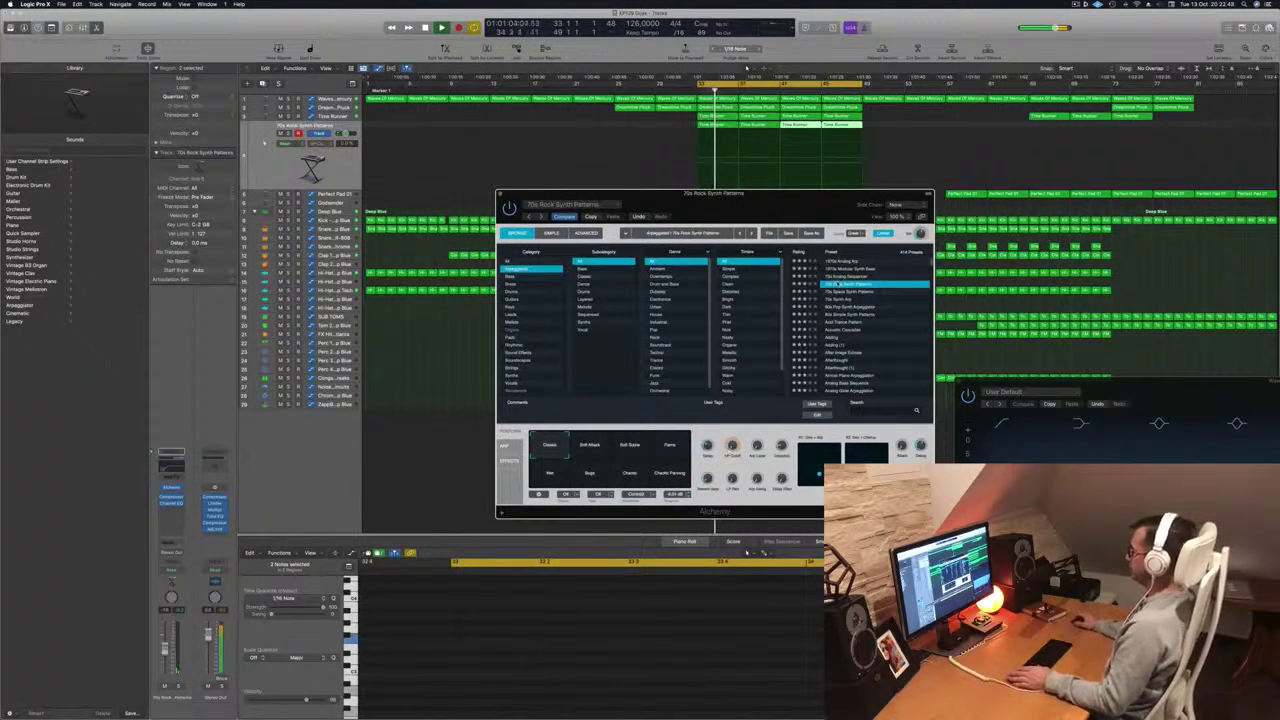
left_click(845, 292)
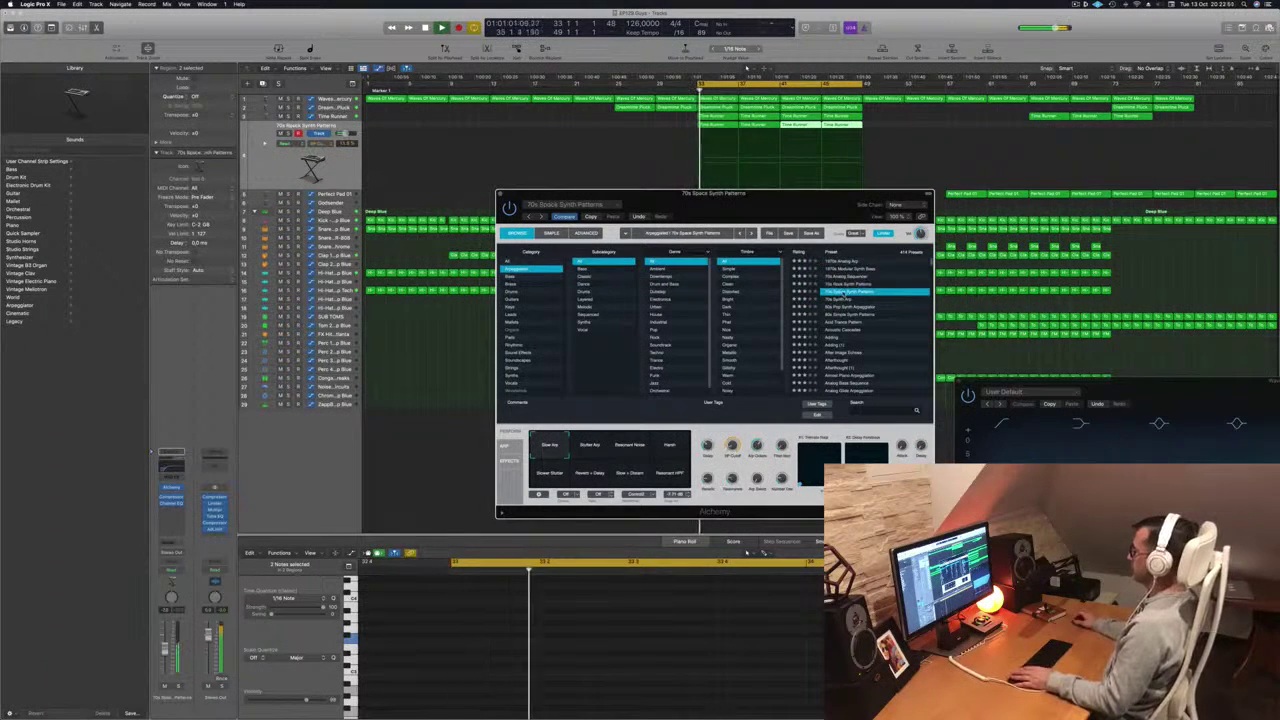
left_click(847, 299)
left_click(847, 306)
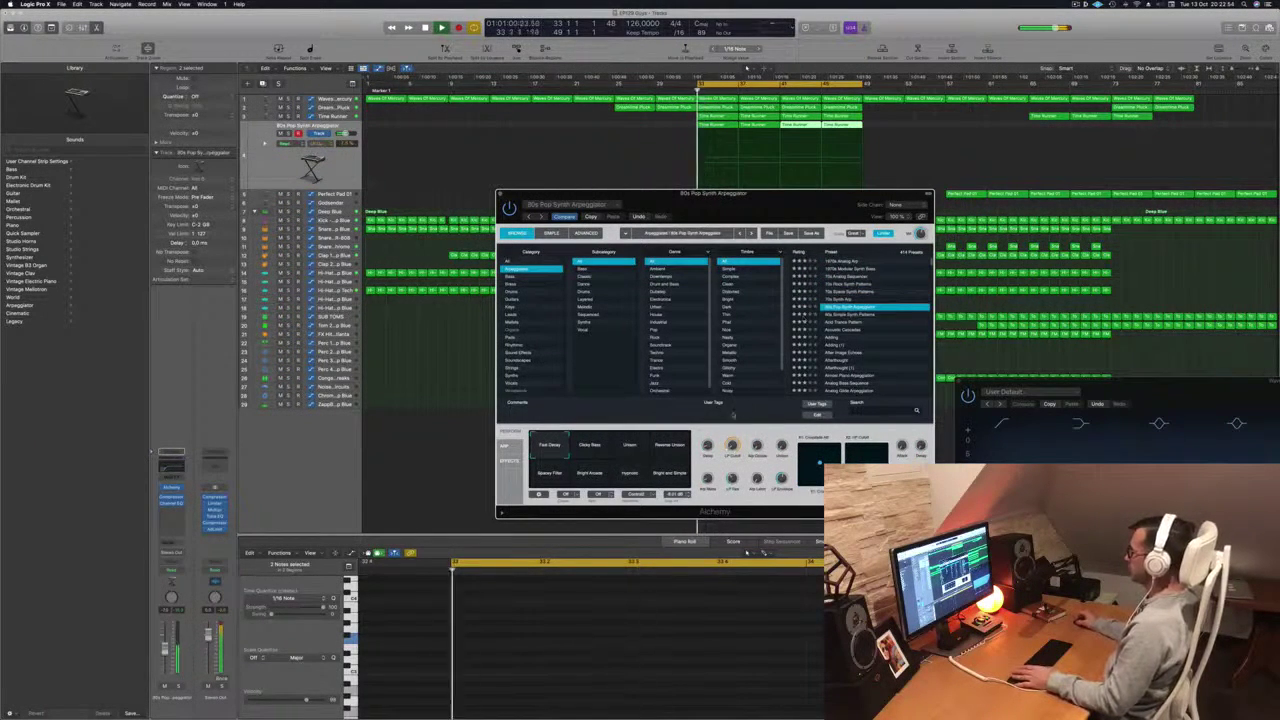
- Audition all performance snapshots of 80s Pop Synth Arpeggiator and return to its second snapshot
left_click(590, 450)
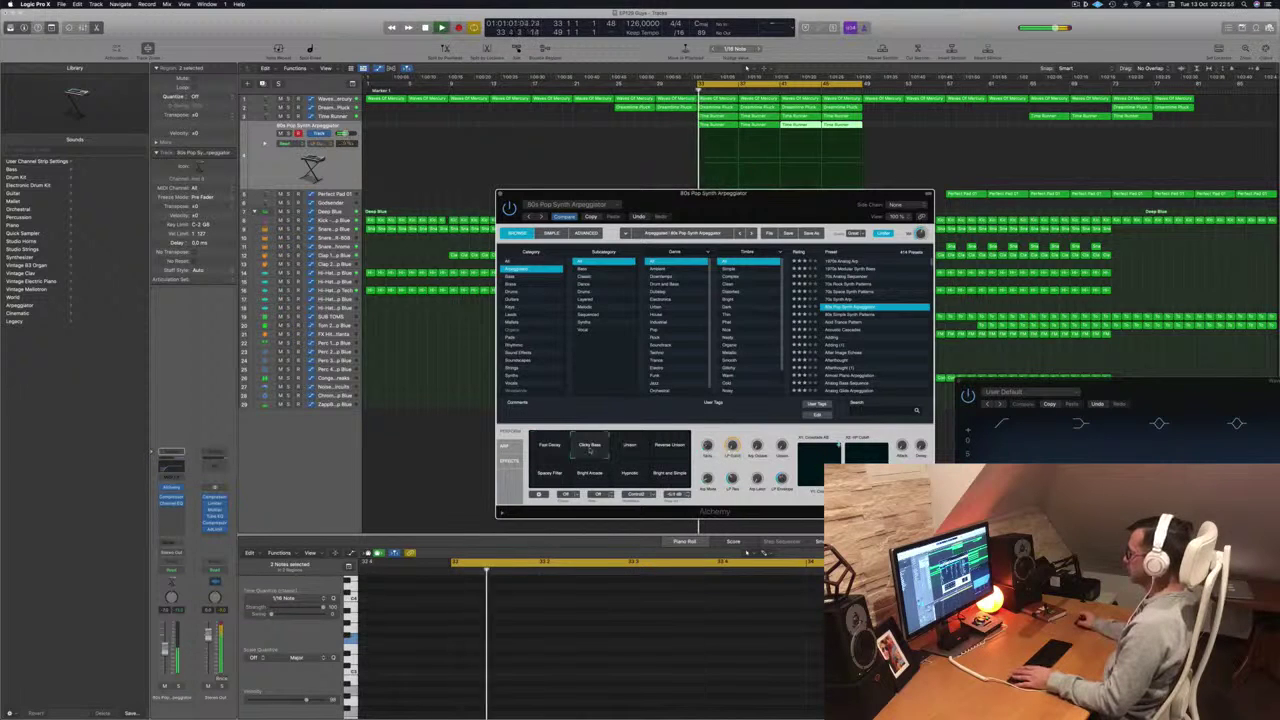
left_click(628, 447)
left_click(661, 447)
left_click(544, 479)
left_click(590, 481)
left_click(631, 482)
left_click(674, 483)
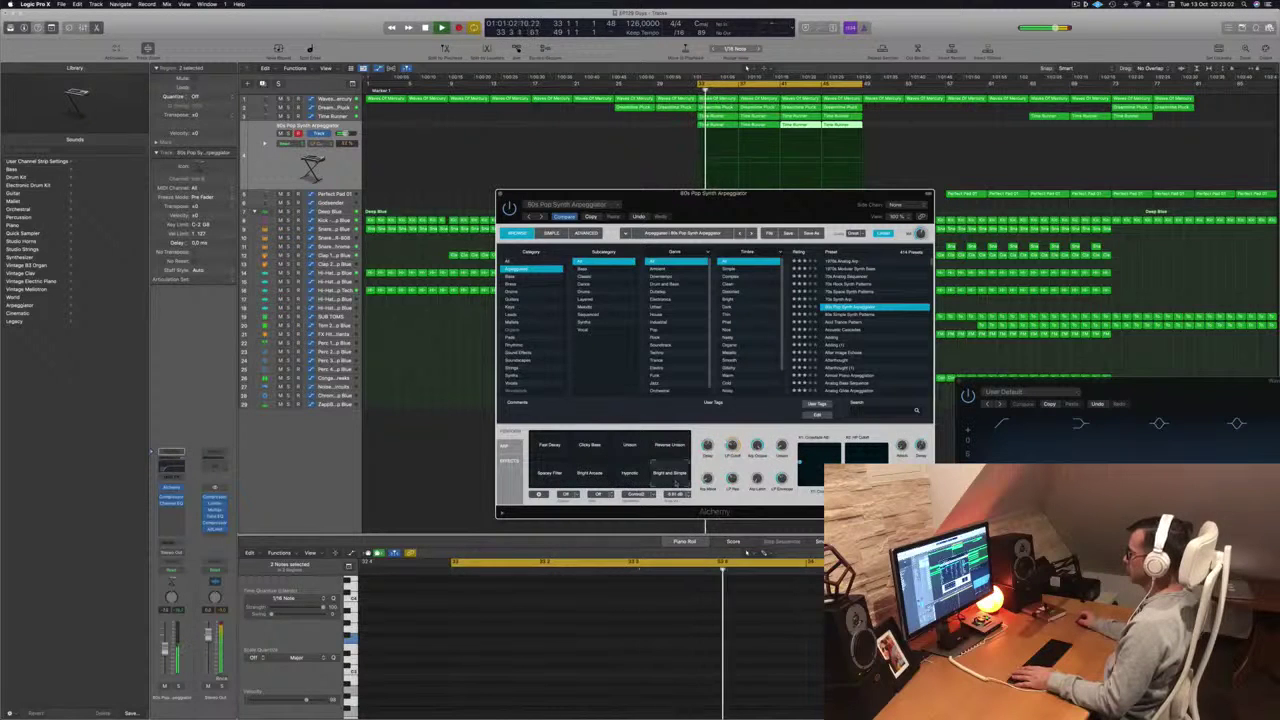
left_click(593, 448)
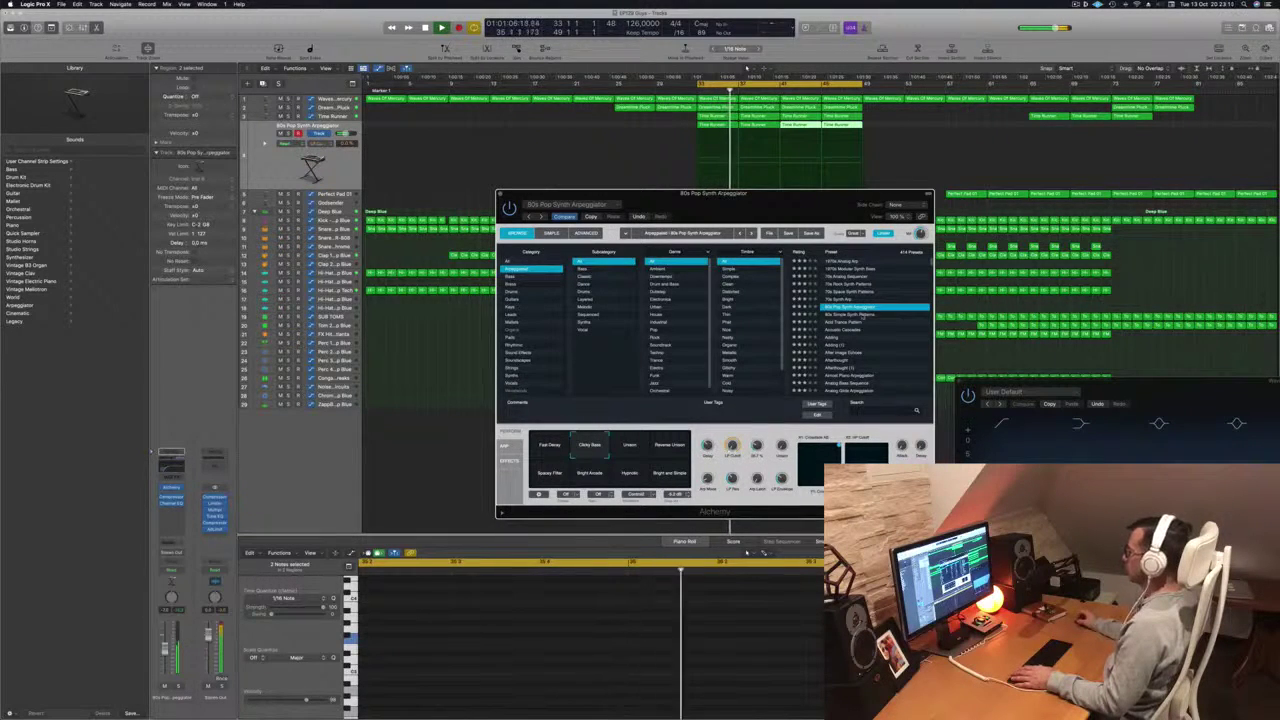
- Audition further arpeggiated presets, including 80s Simple Synth Patterns, Acid Trance Pattern, Adding and Afterthought
left_click(860, 315)
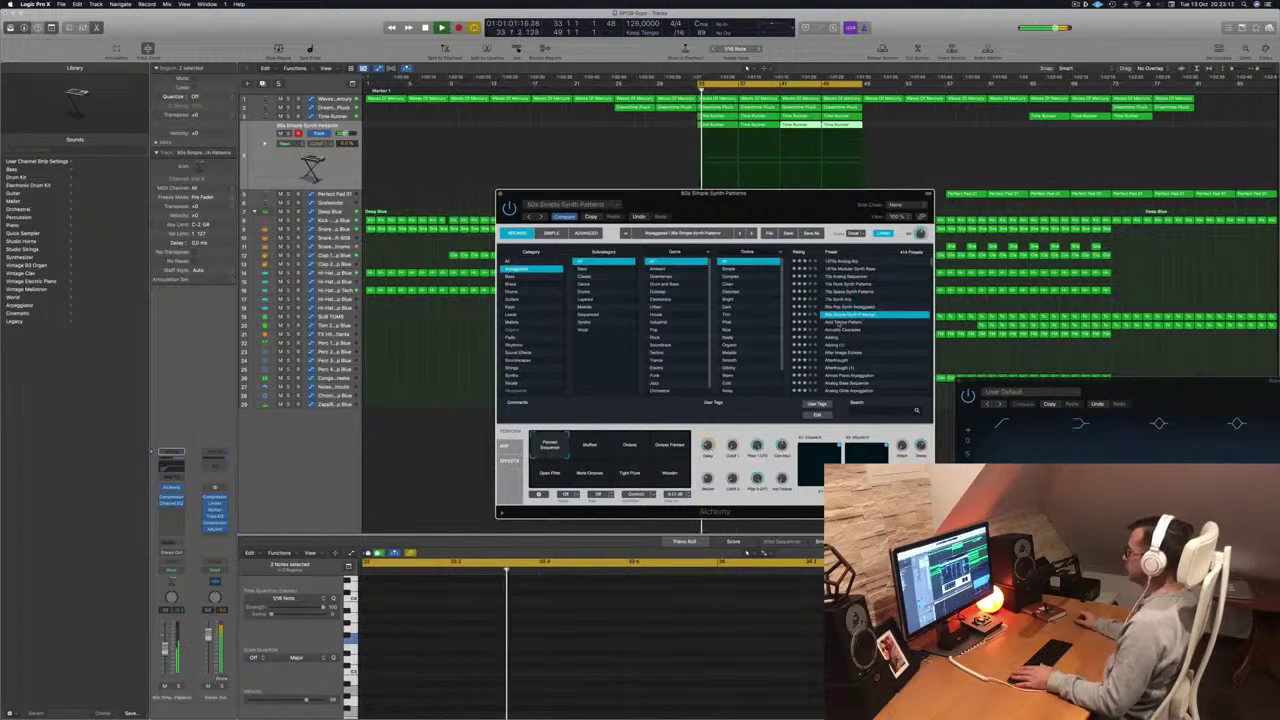
key("Down")
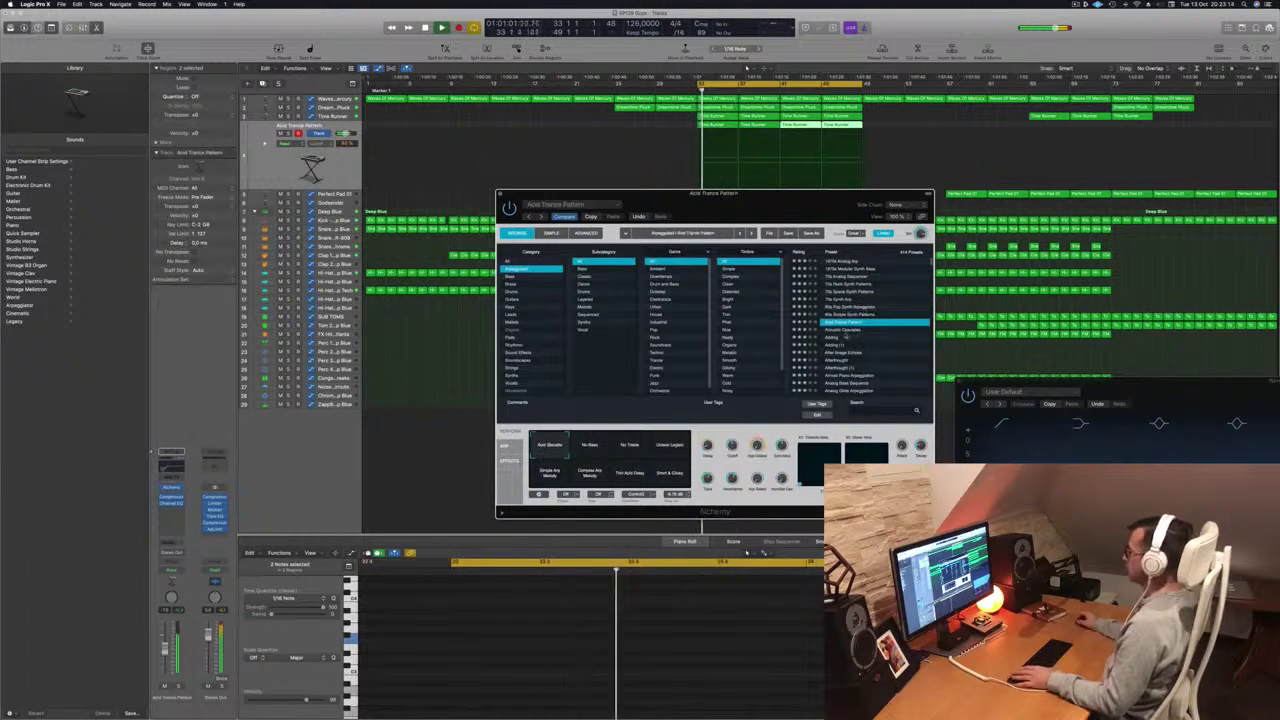
left_click(847, 331)
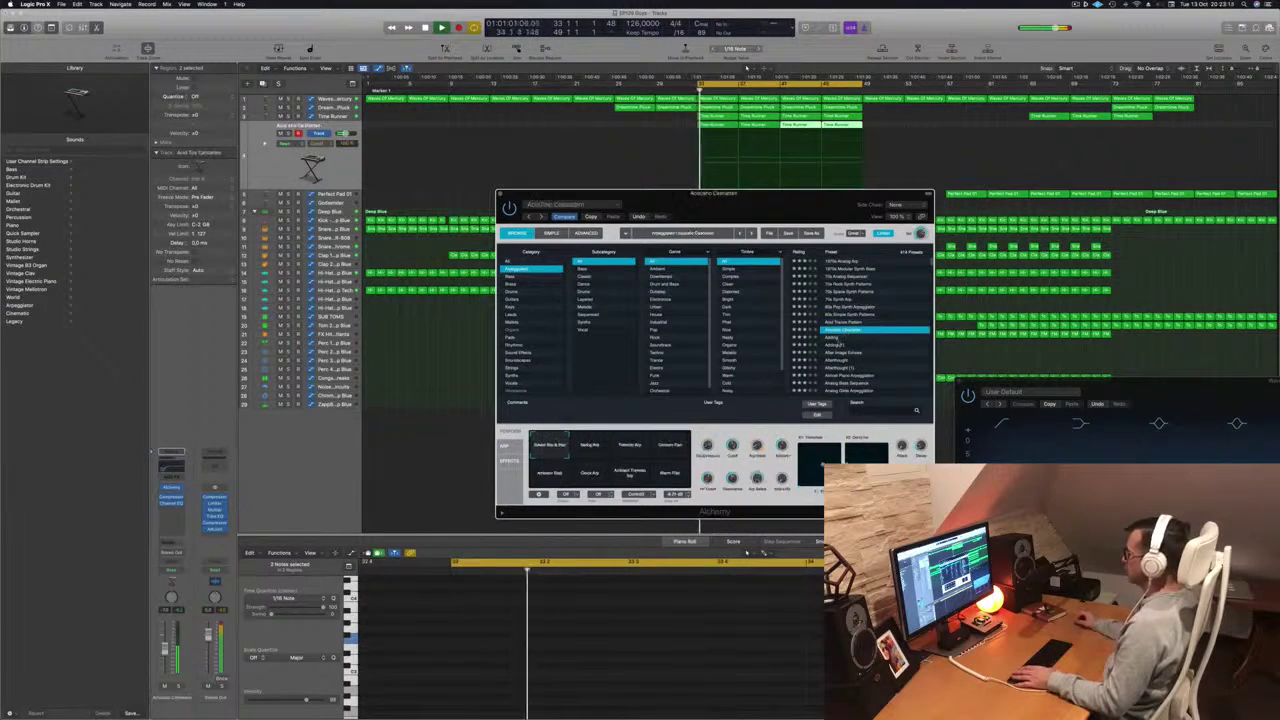
key("Down")
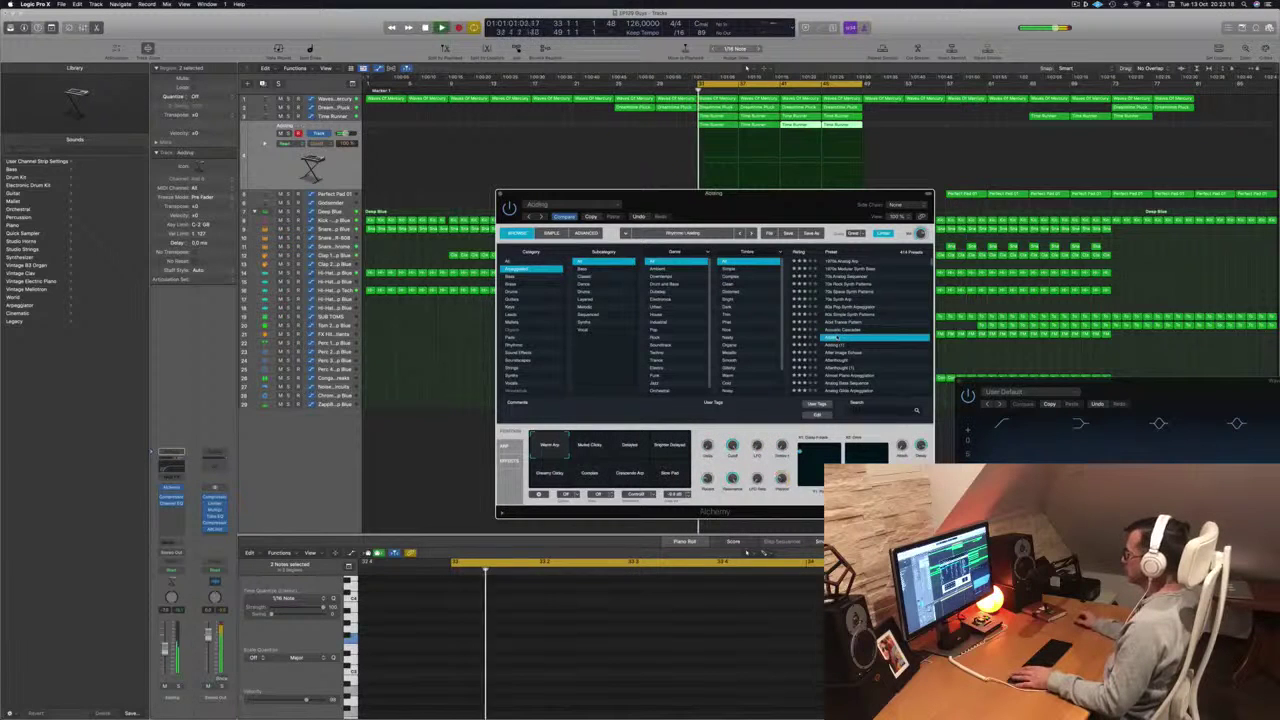
scroll(849, 339, "down", 2)
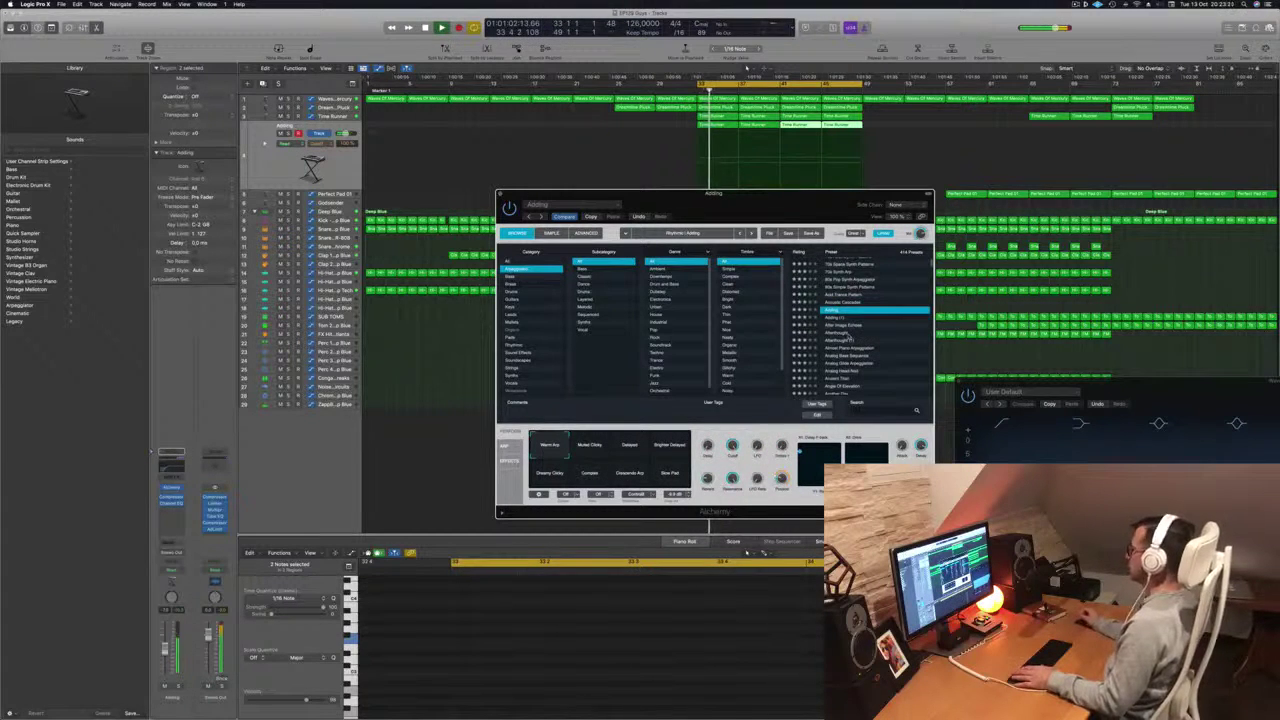
left_click(848, 333)
scroll(883, 331, "down", 2)
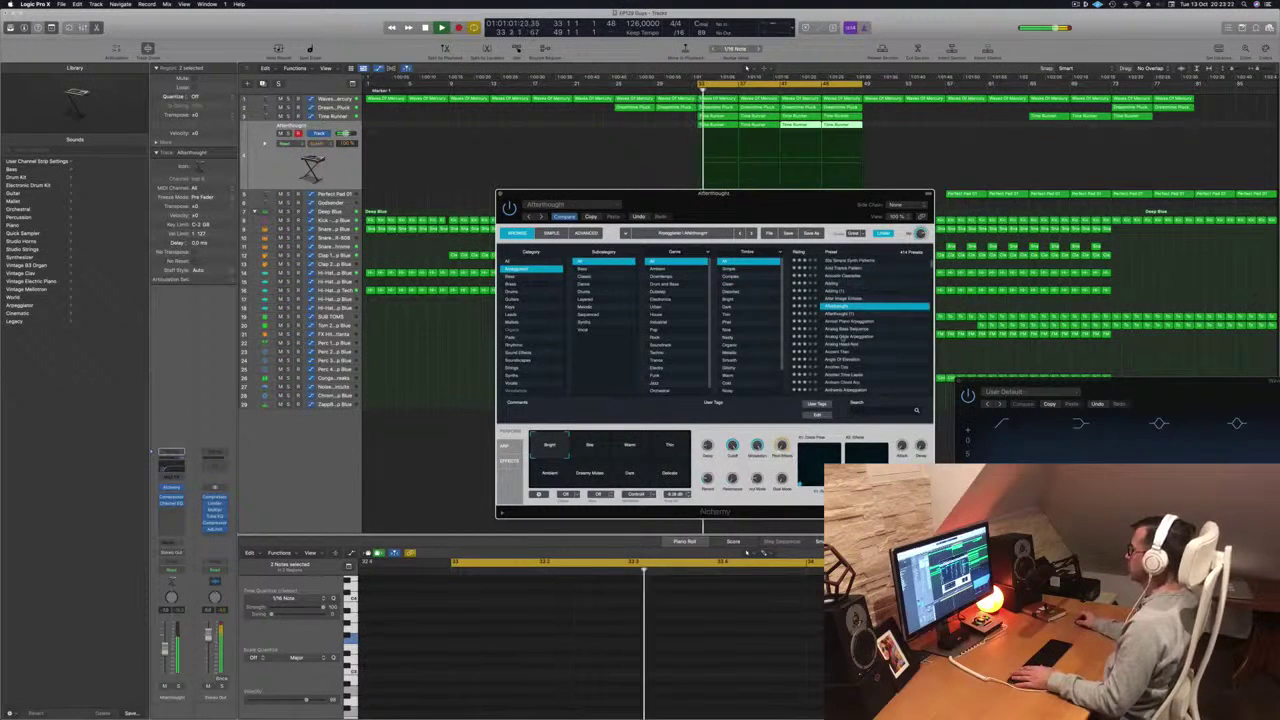
- Load the Analog Glide Arpeggiation preset and choose its low glide performance snapshot after auditioning the others
left_click(872, 337)
scroll(872, 335, "down", 3)
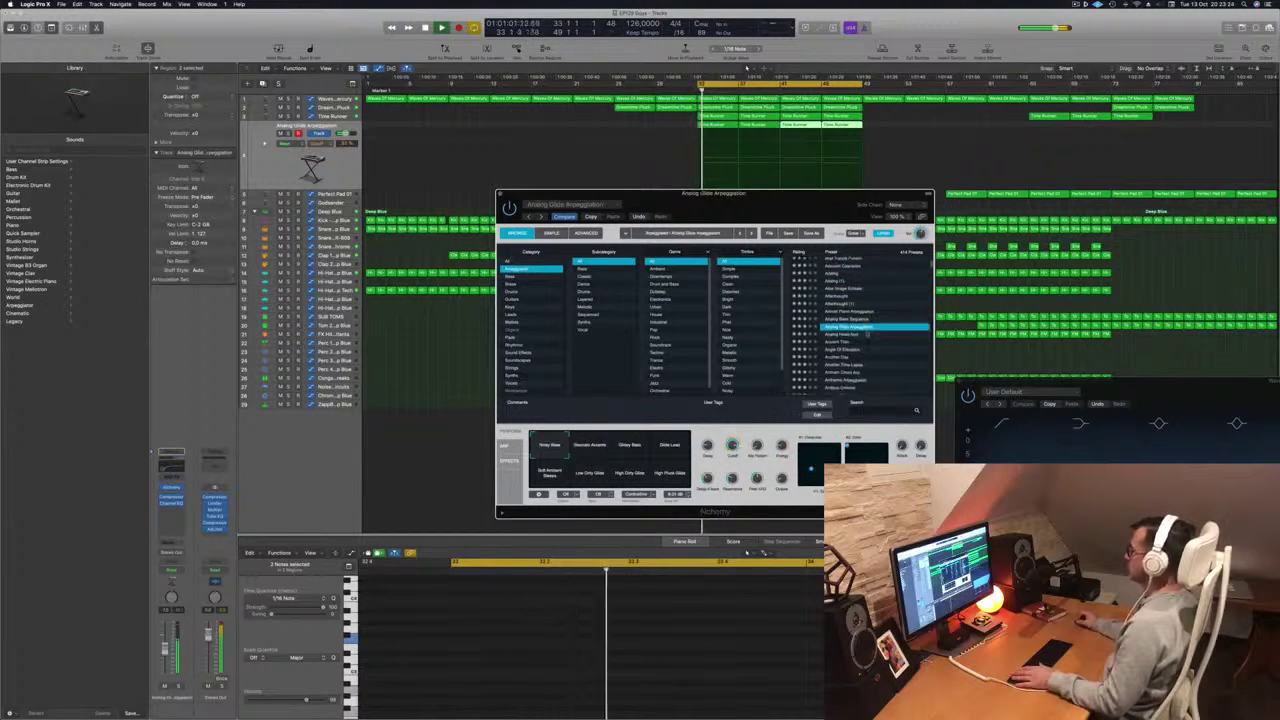
left_click(592, 445)
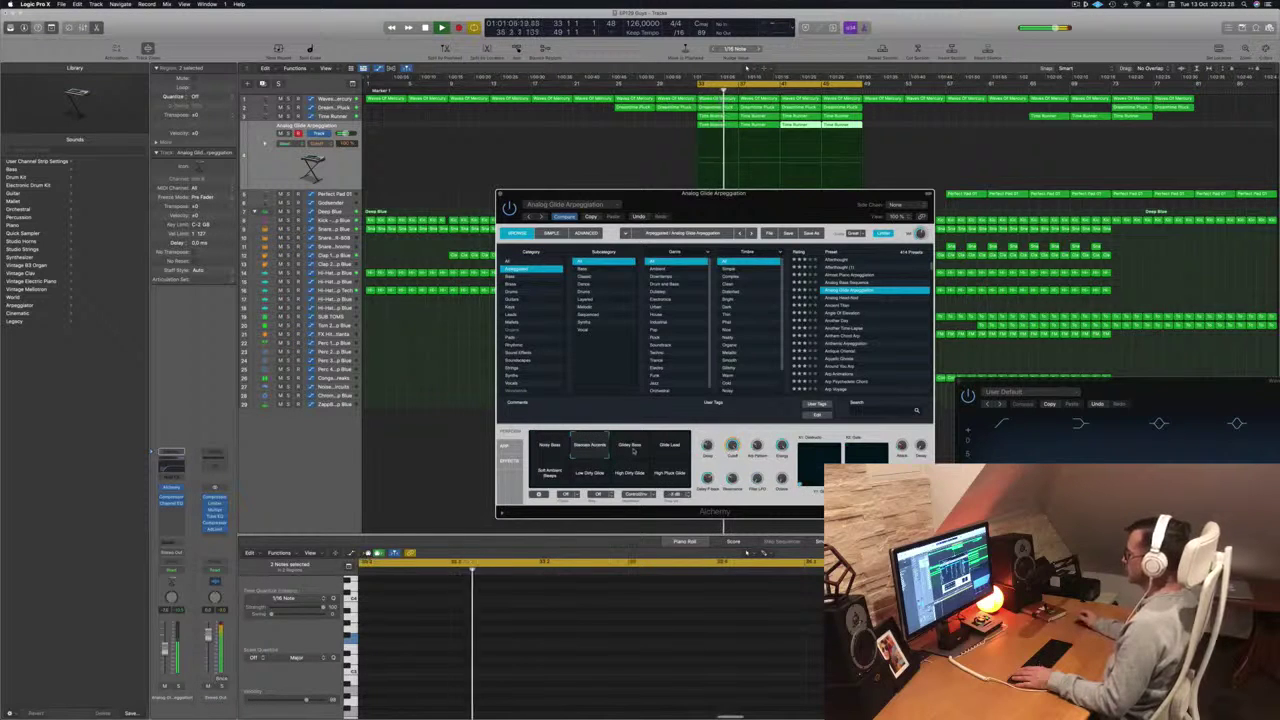
left_click(630, 447)
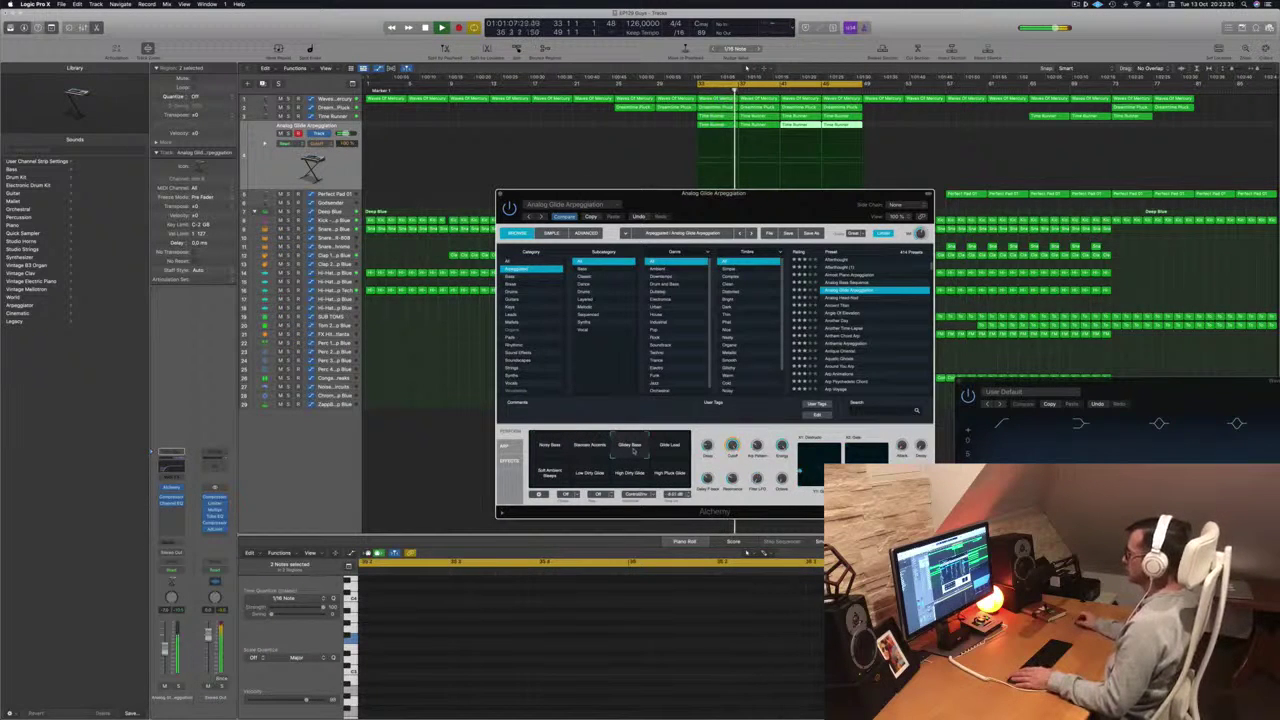
left_click(668, 447)
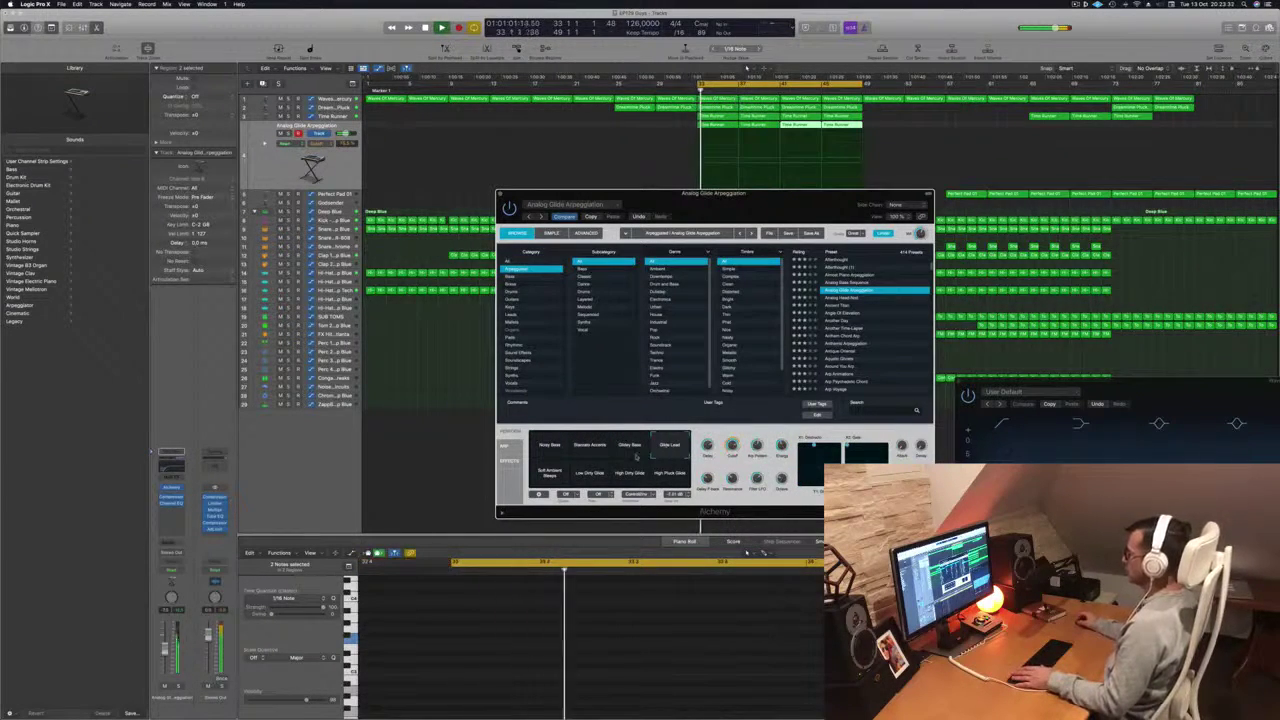
left_click(549, 472)
left_click(590, 472)
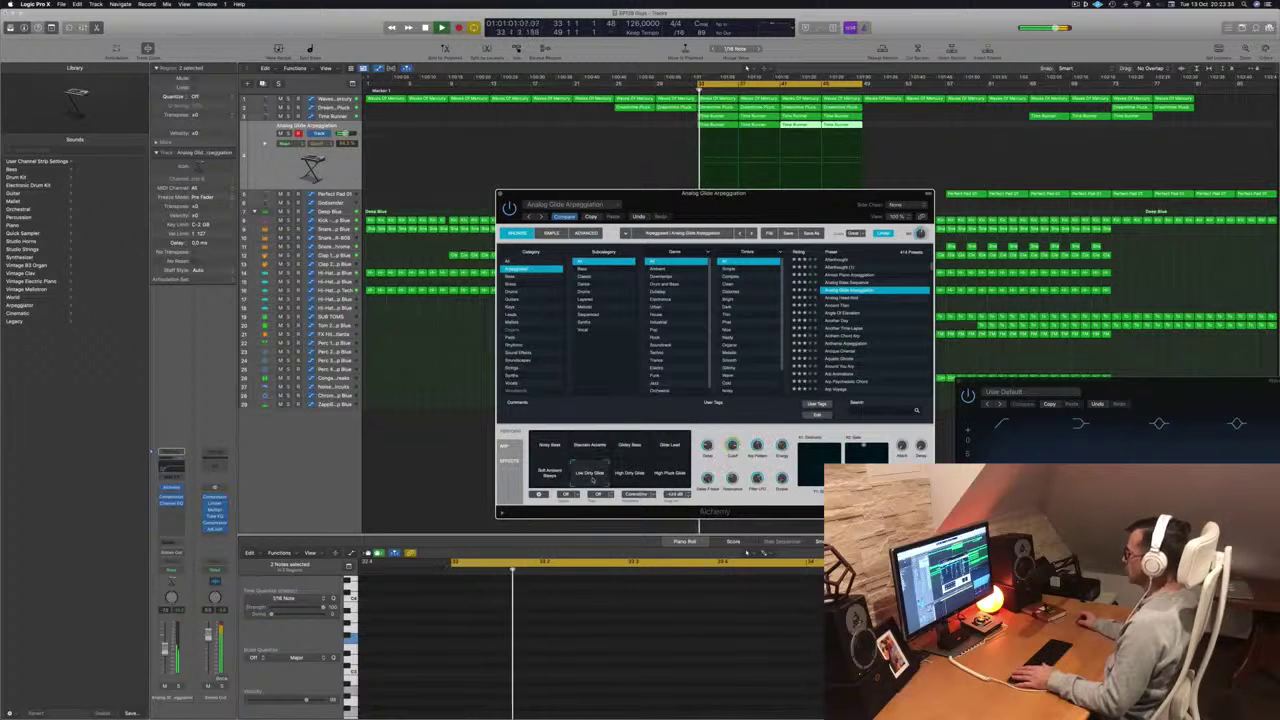
left_click(630, 473)
left_click(670, 472)
left_click(590, 472)
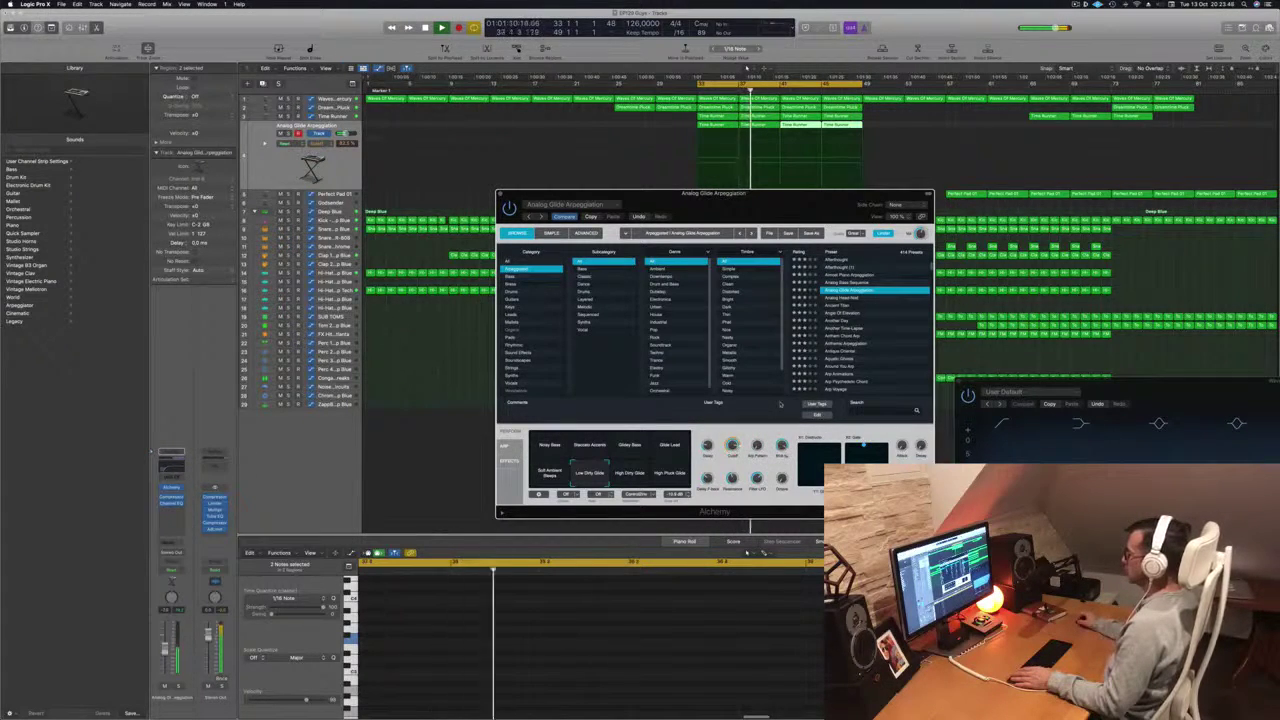
left_click_drag(766, 192, 856, 186)
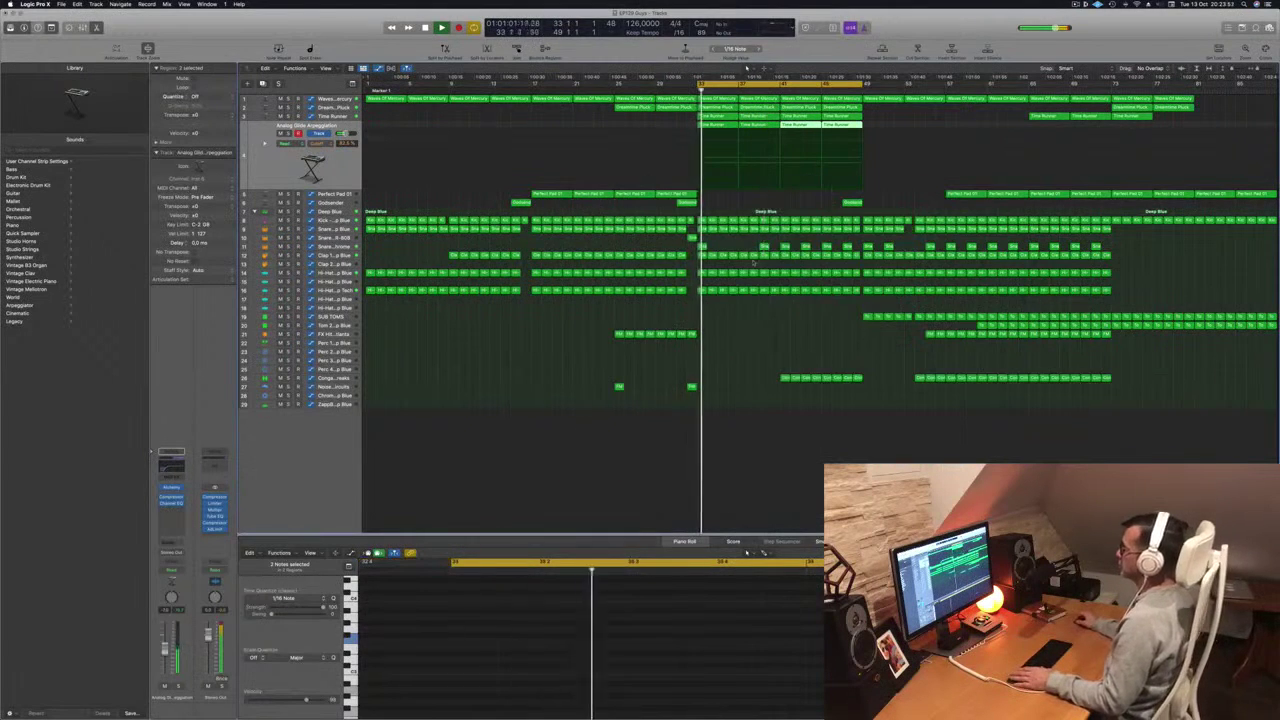
- Lower the arpeggio's filter cutoff in Alchemy, checking the sound both soloed and in the full mix
left_click(514, 420)
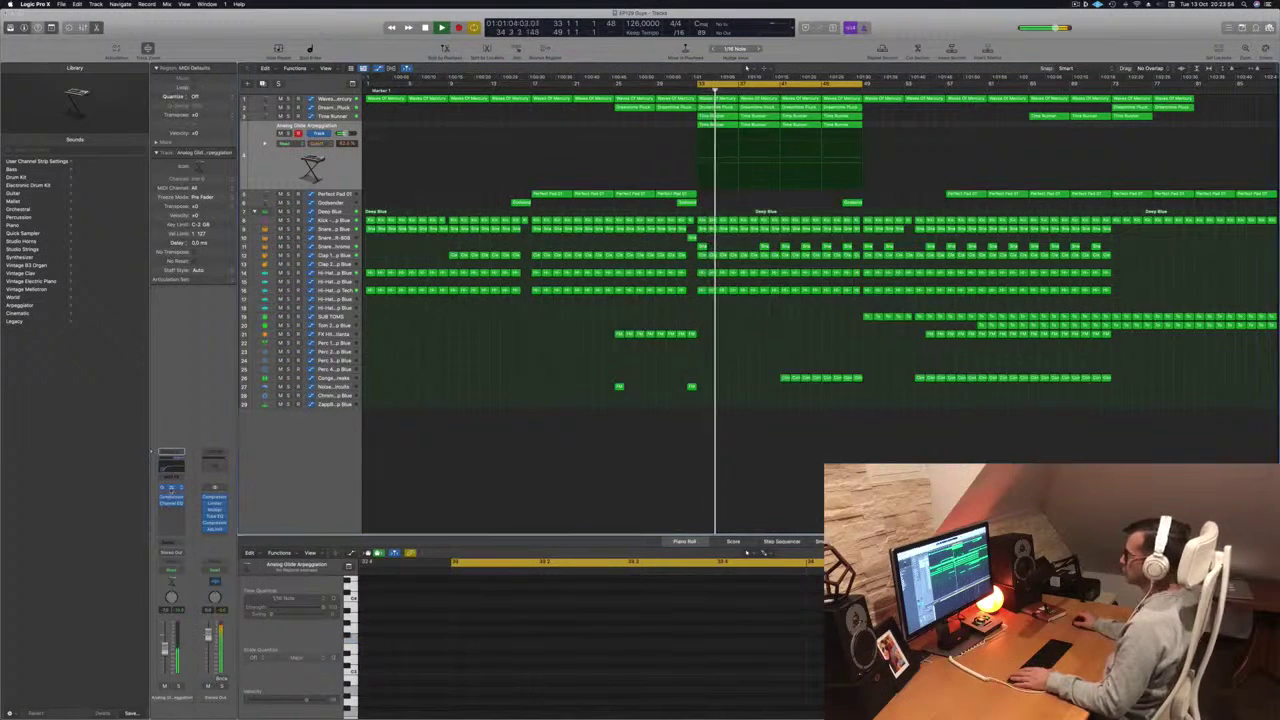
left_click(170, 489)
left_click_drag(826, 191, 772, 167)
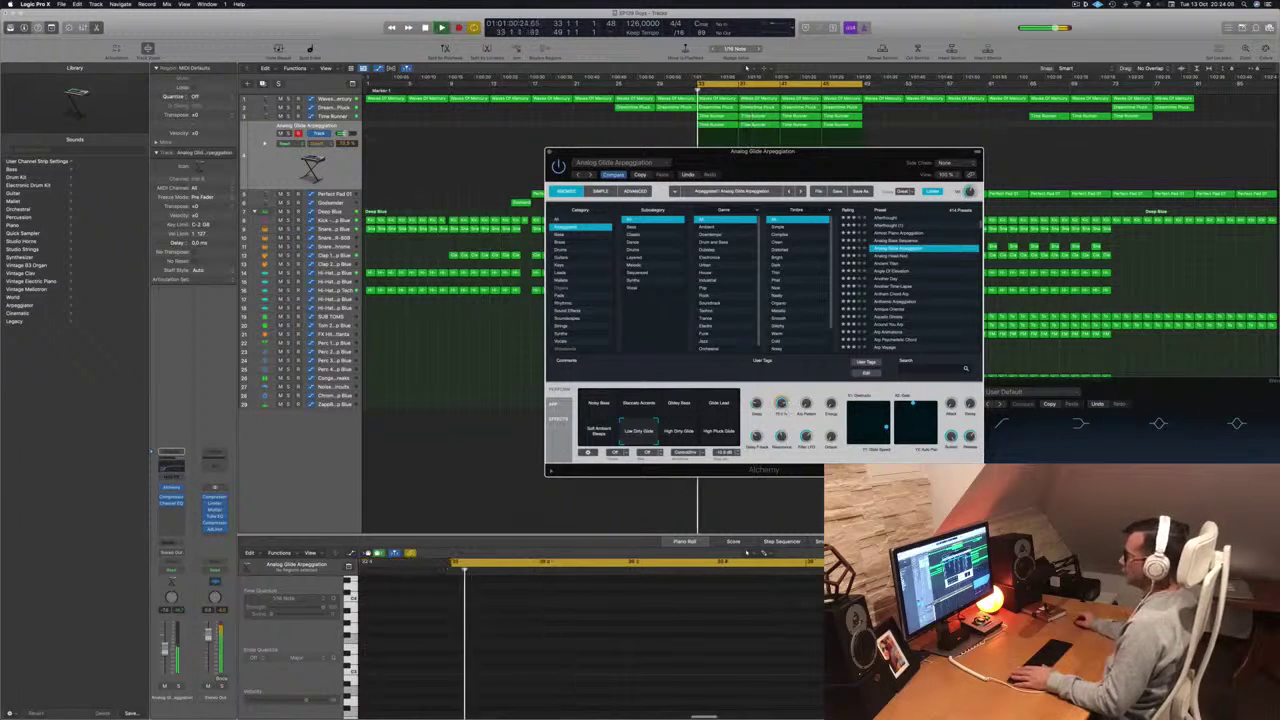
left_click(178, 686)
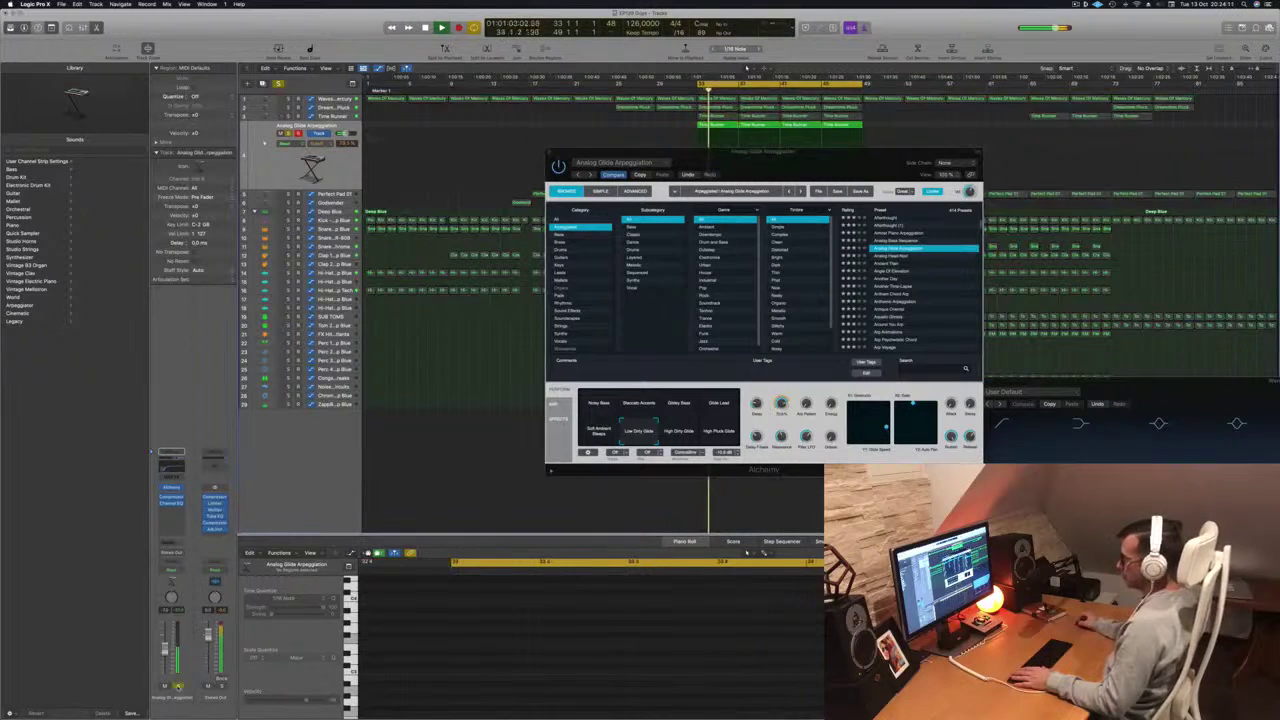
left_click(178, 686)
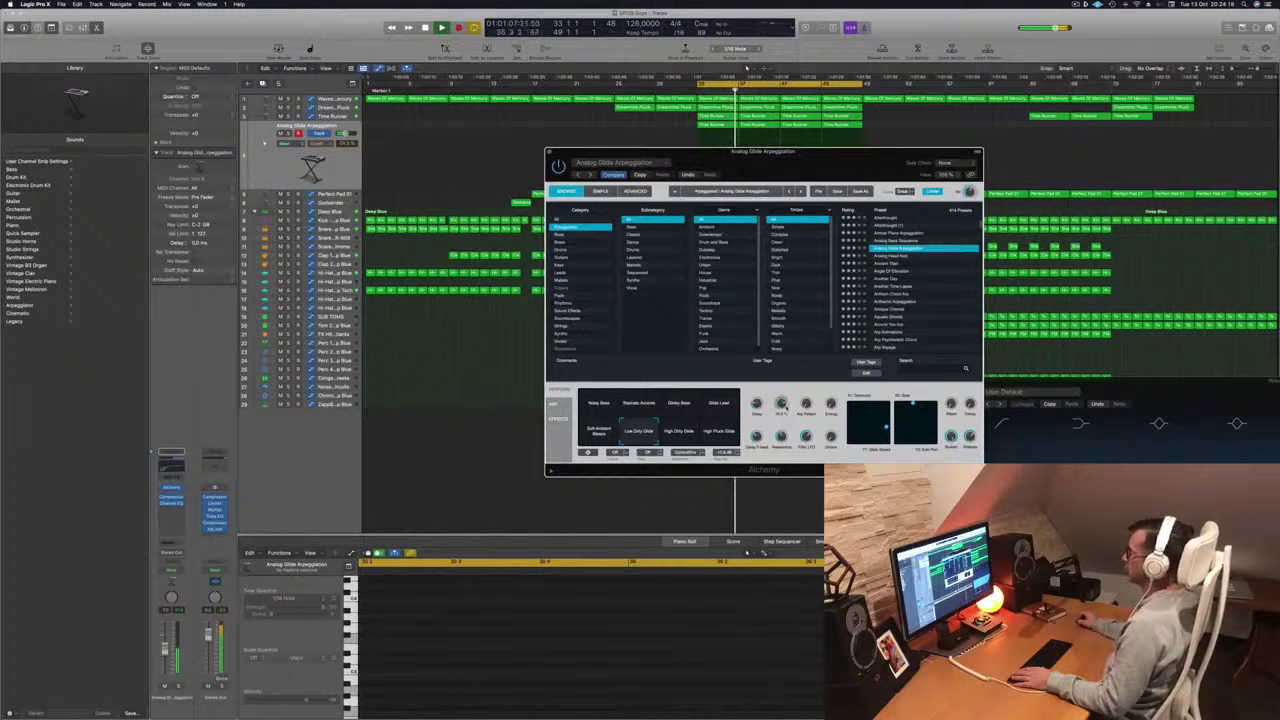
left_click_drag(811, 152, 704, 185)
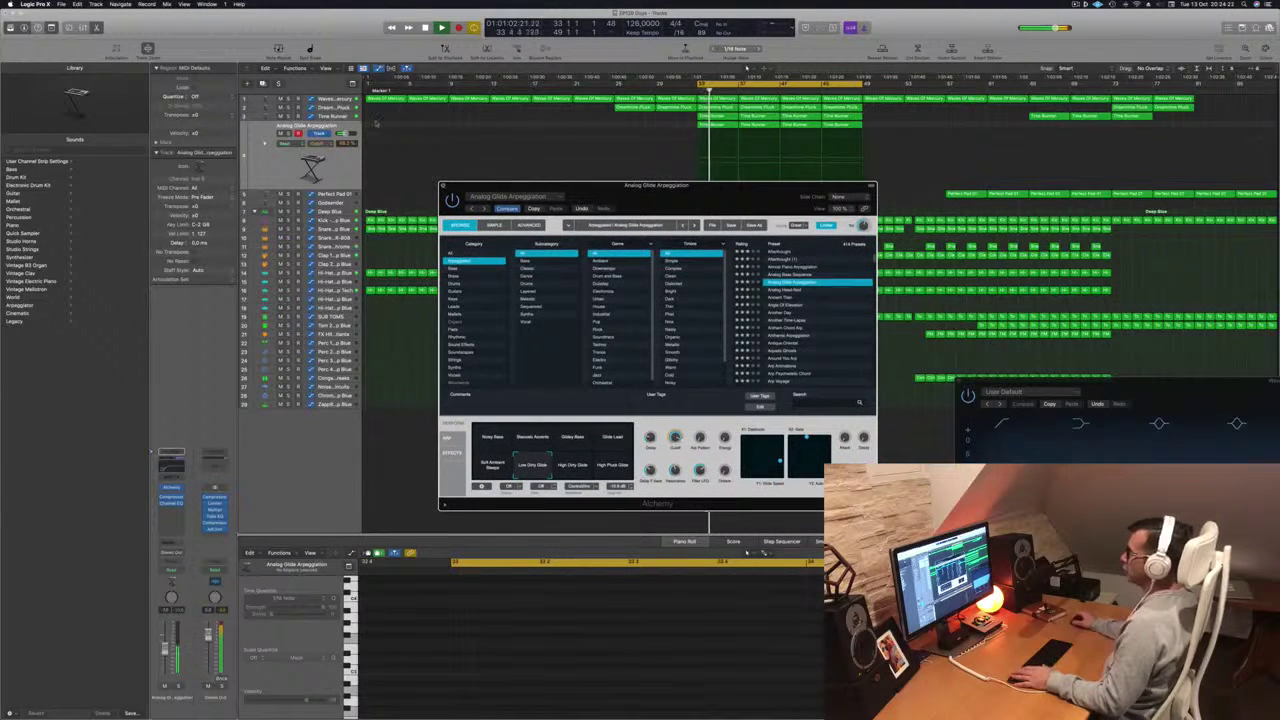
left_click(444, 186)
key("Return")
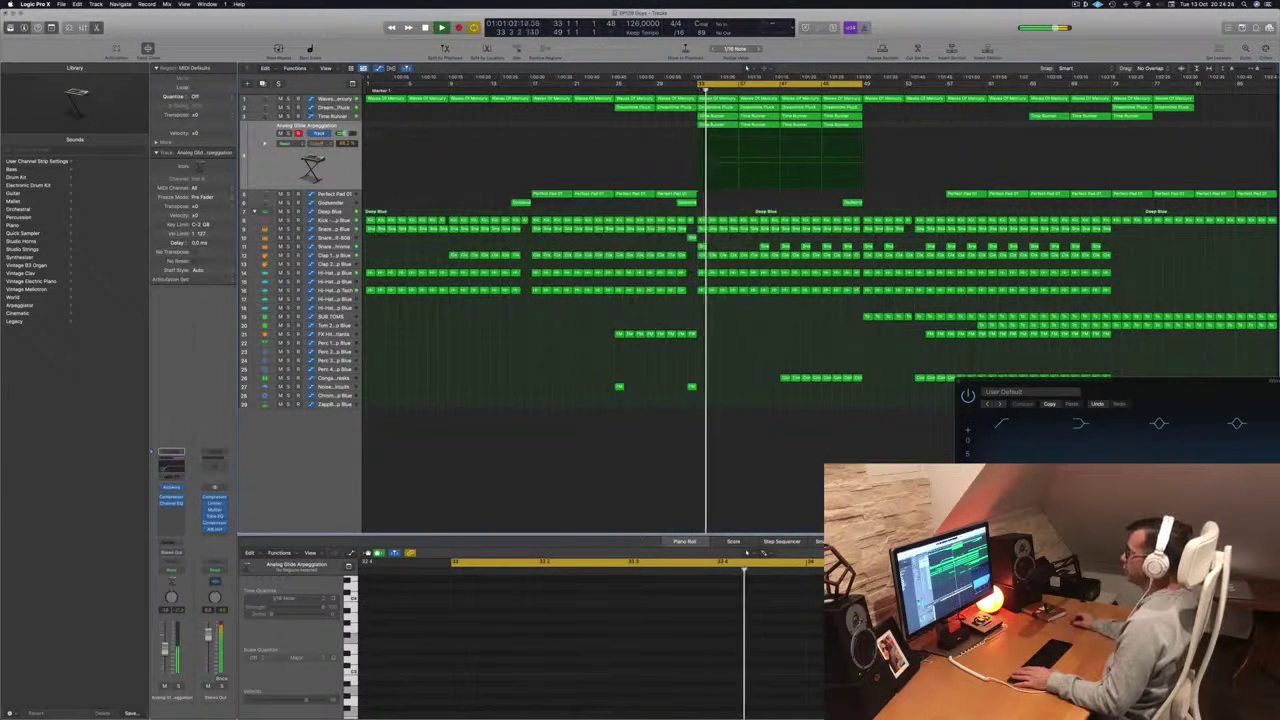
- Compare the arpeggio track with Time Runner and lower the arpeggio's volume slightly
key("Up")
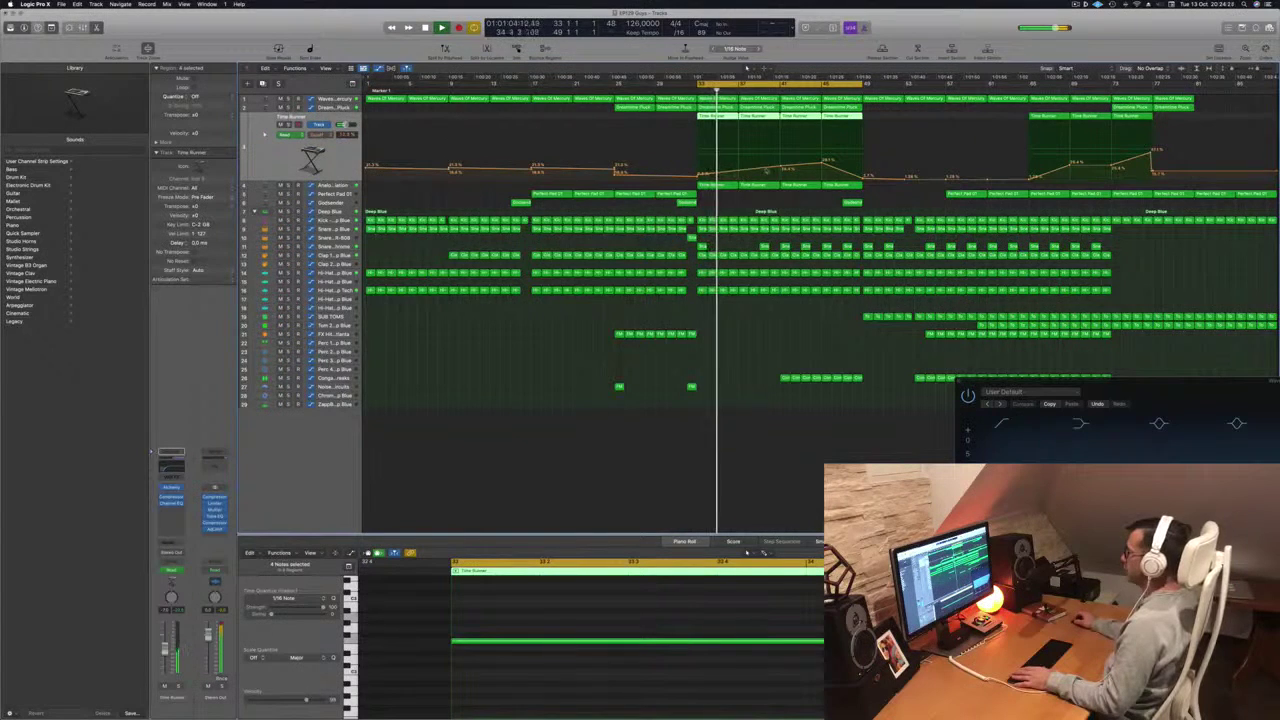
key("Down")
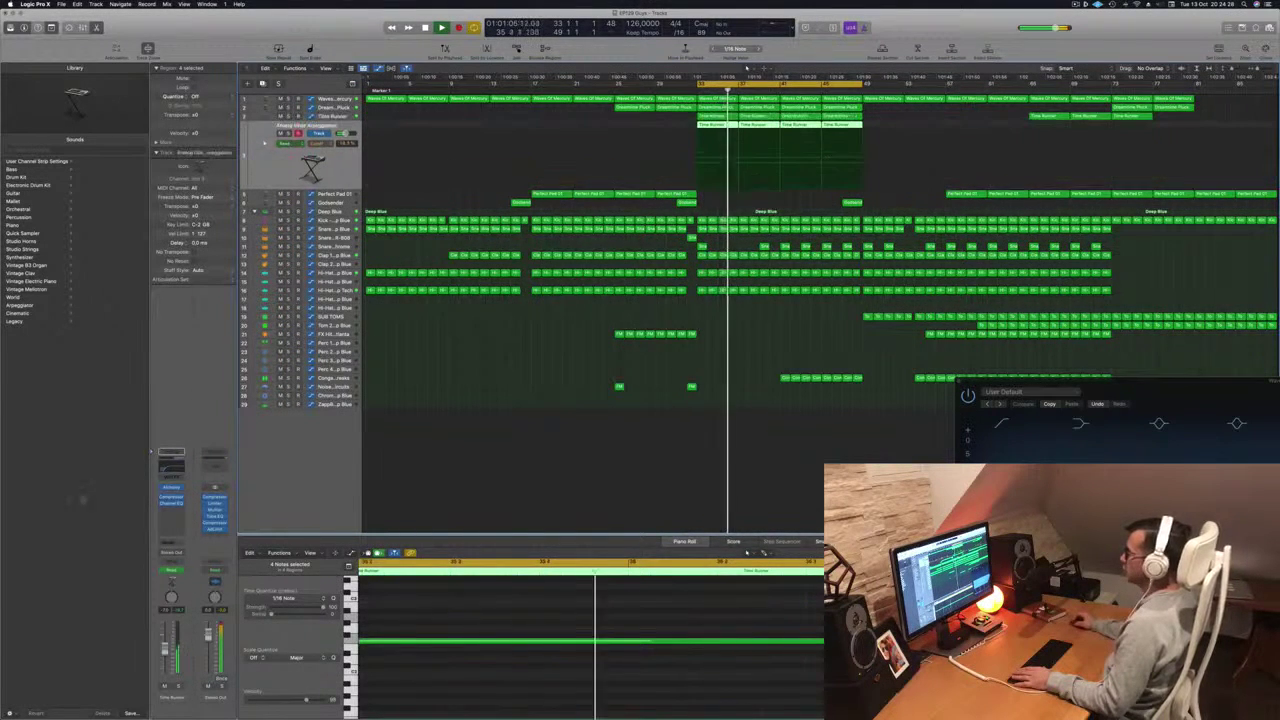
key("Return")
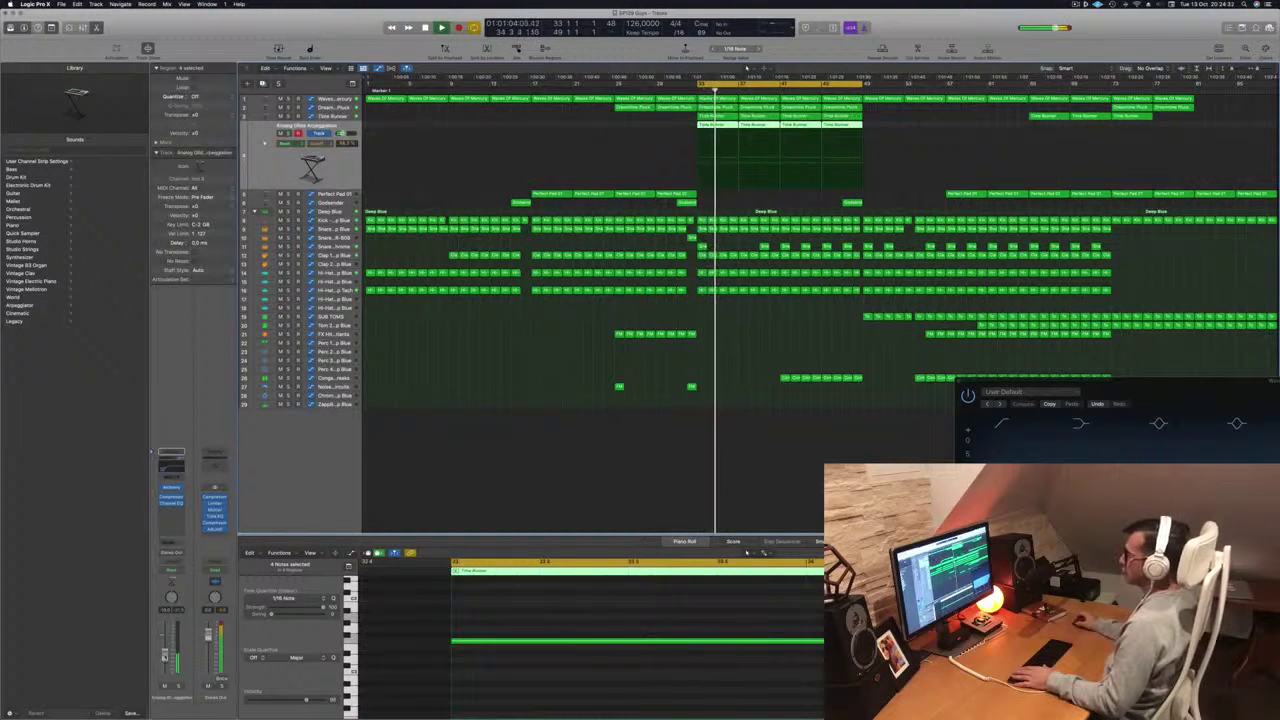
key("Return")
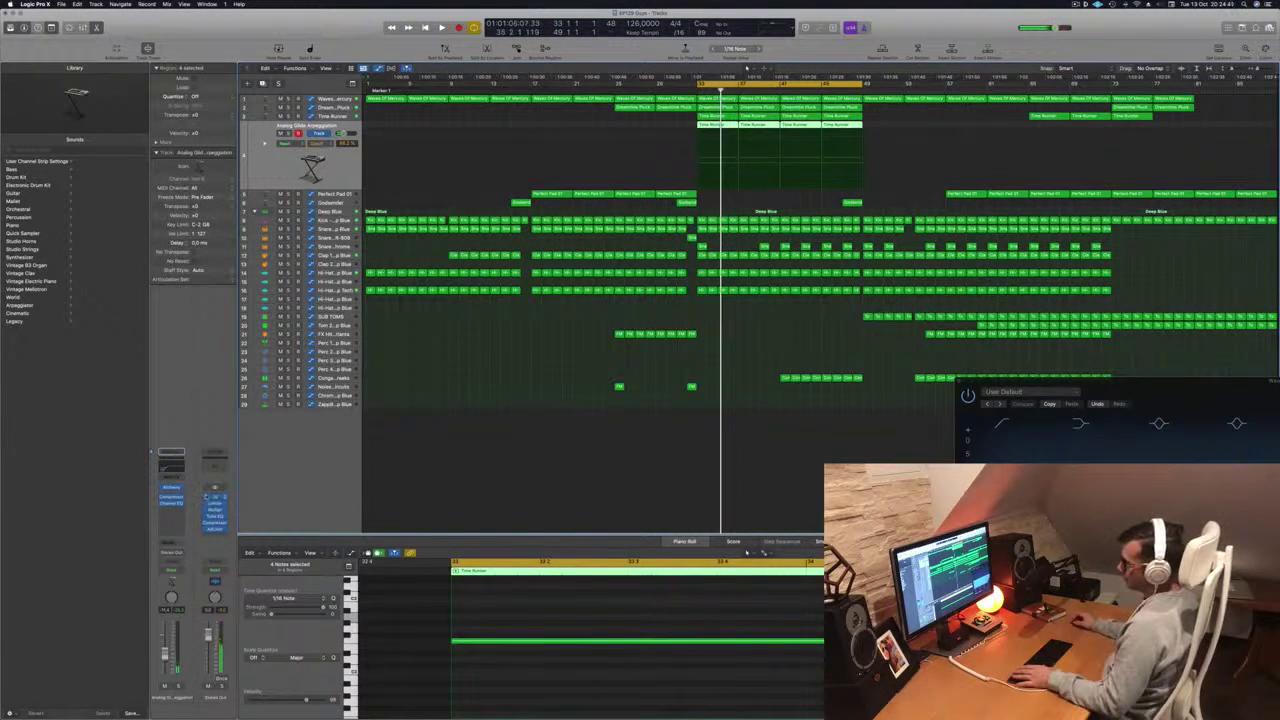
- Play the arpeggio section from bar 33 and extend the cycle range to about bar 81
key("space")
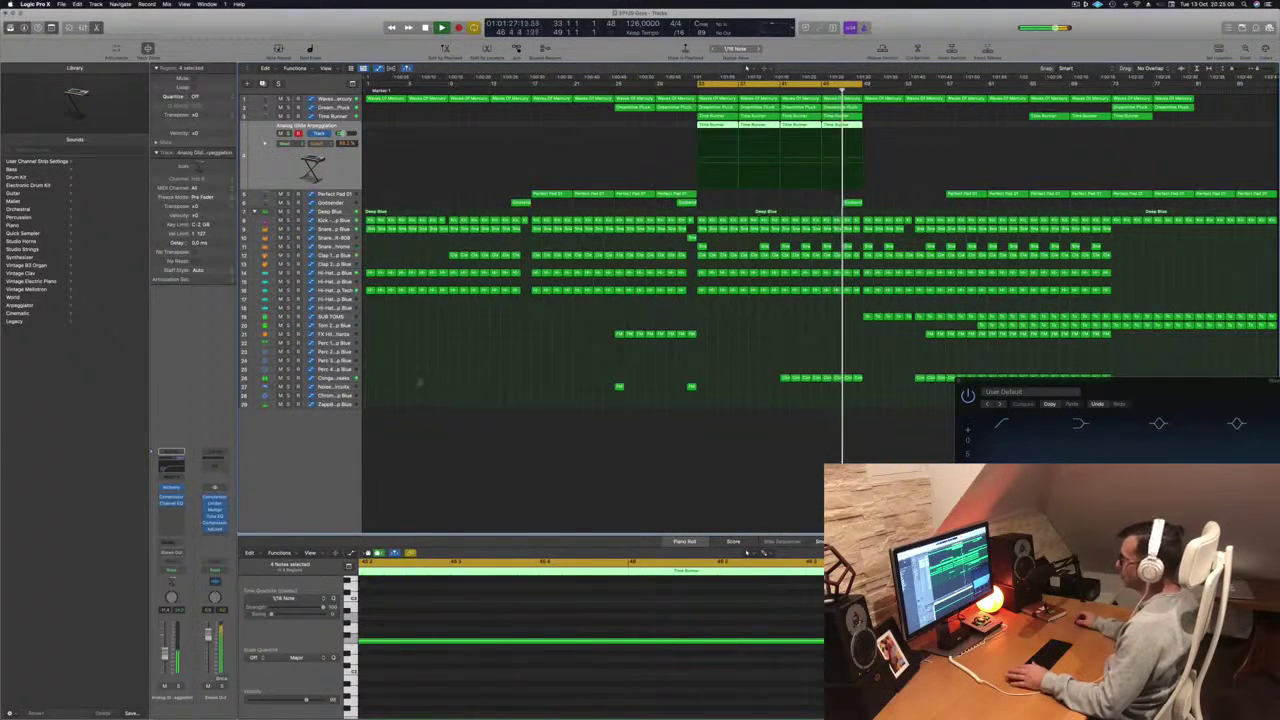
left_click(420, 381)
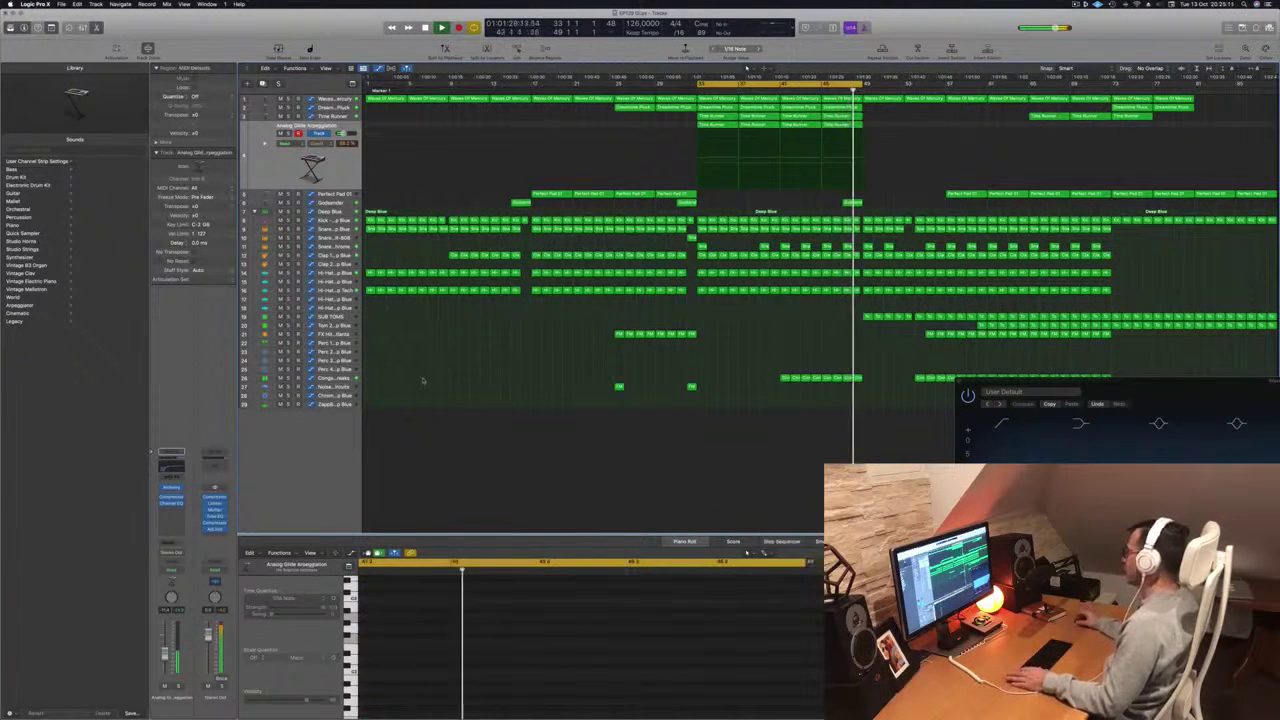
left_click_drag(860, 84, 1197, 86)
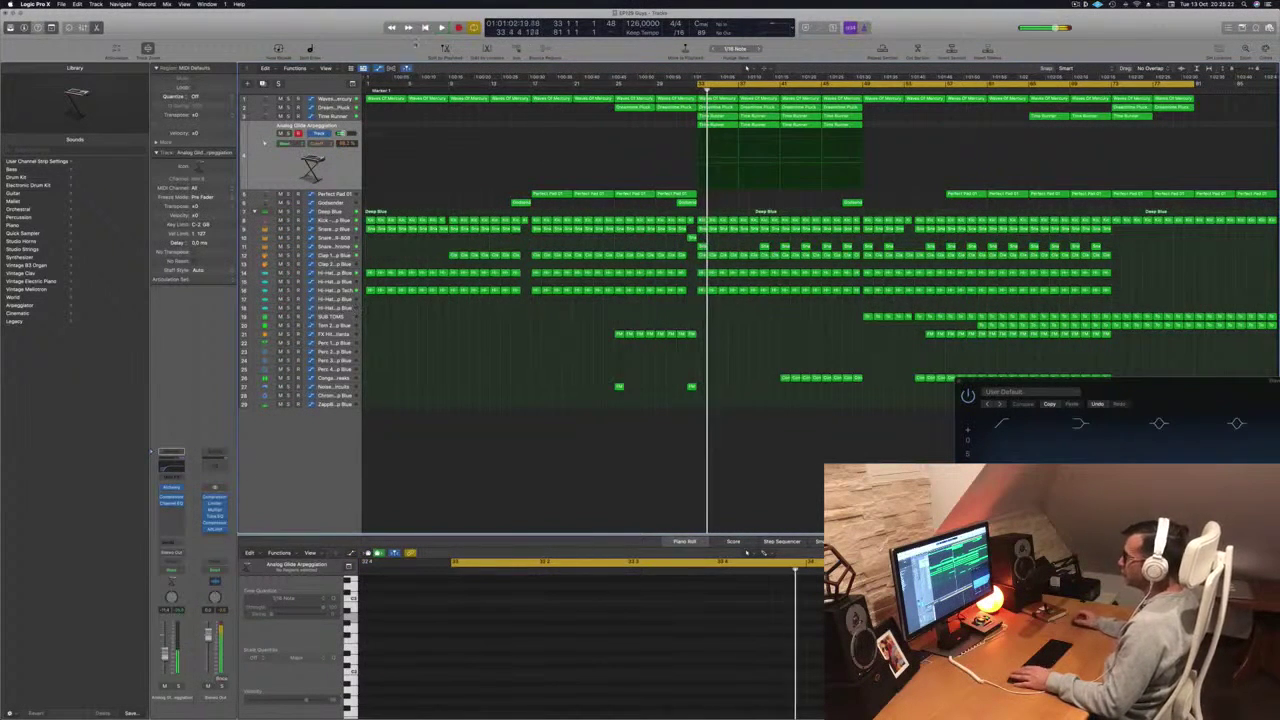
- Duplicate the Time Runner instrument track and copy its bar 33 region with automation onto the new track
left_click(339, 169)
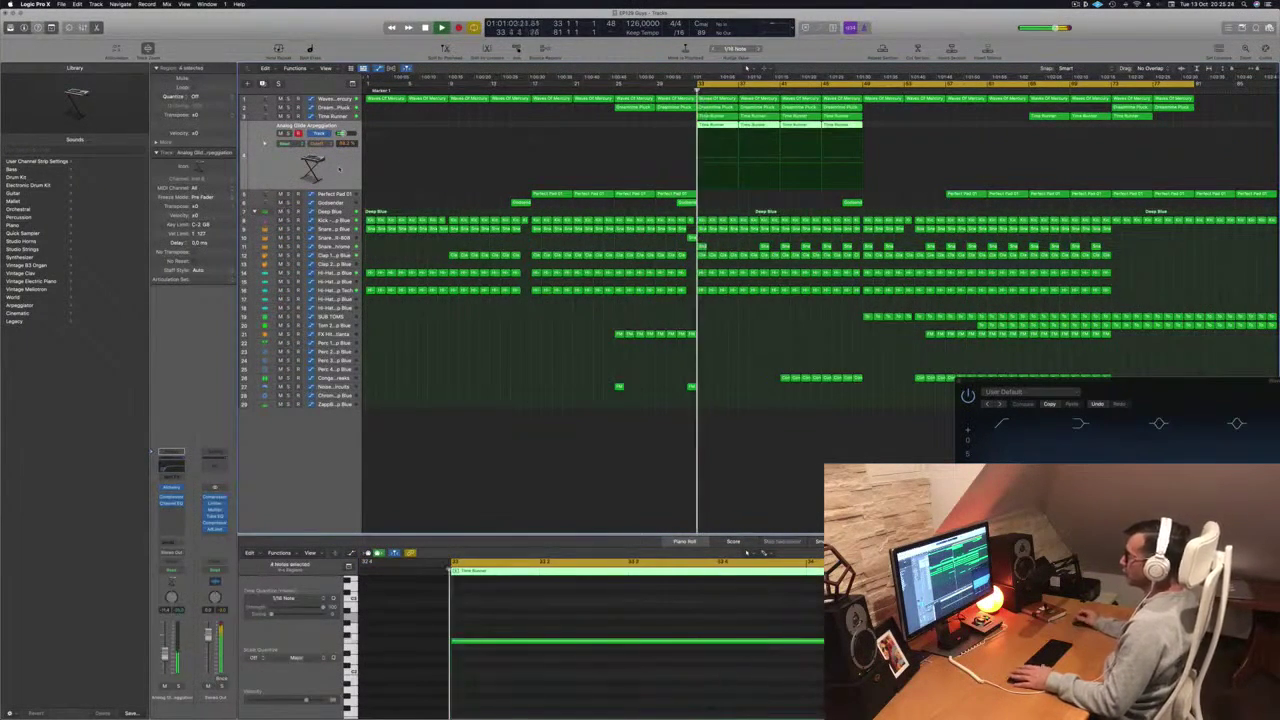
key("a")
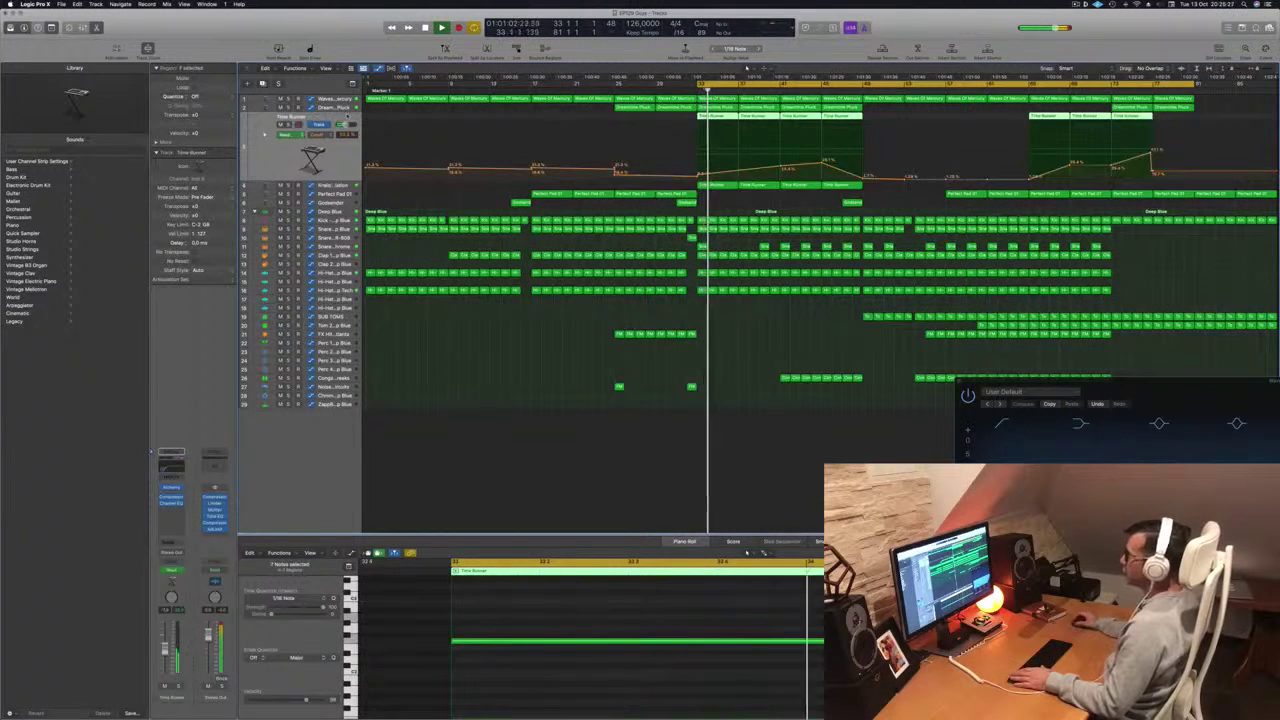
left_click(263, 84)
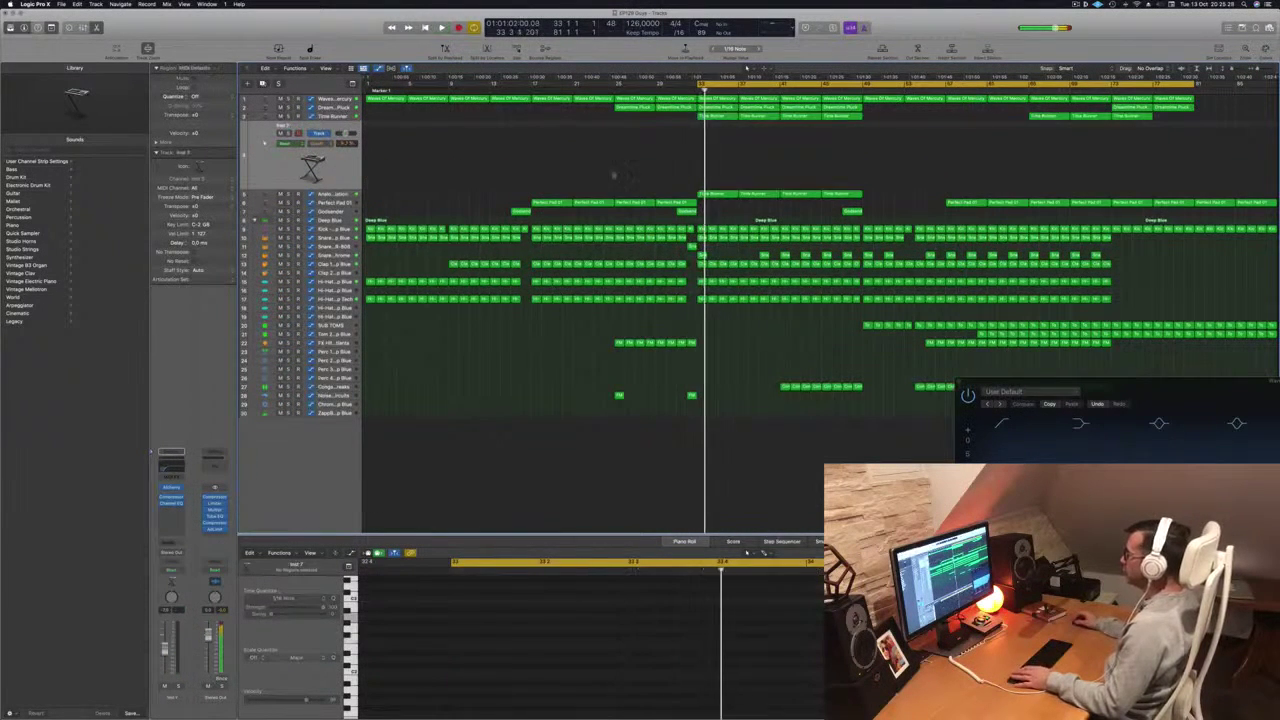
left_click_drag(716, 118, 720, 132)
key("space")
key("space")
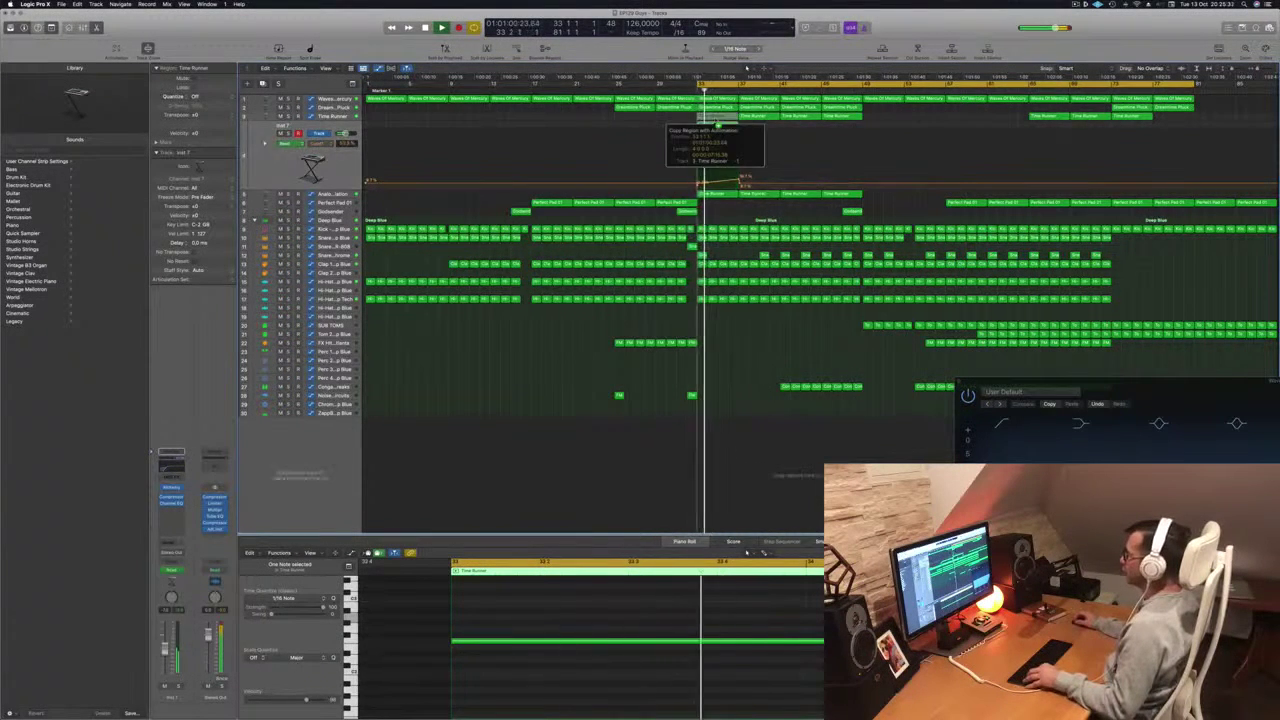
key("space")
key("space")
key("space")
left_click(330, 160)
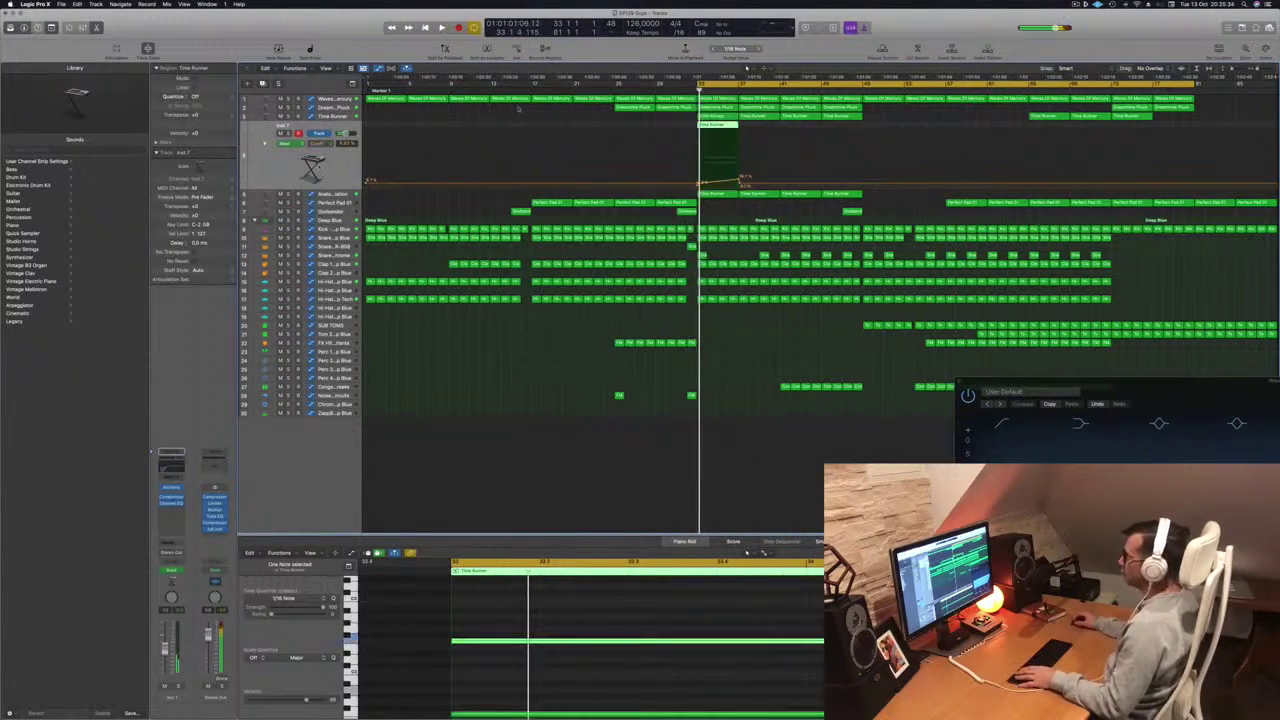
- Stop playback and delete the selected long sustained note from the copied region at bar 33
key("space")
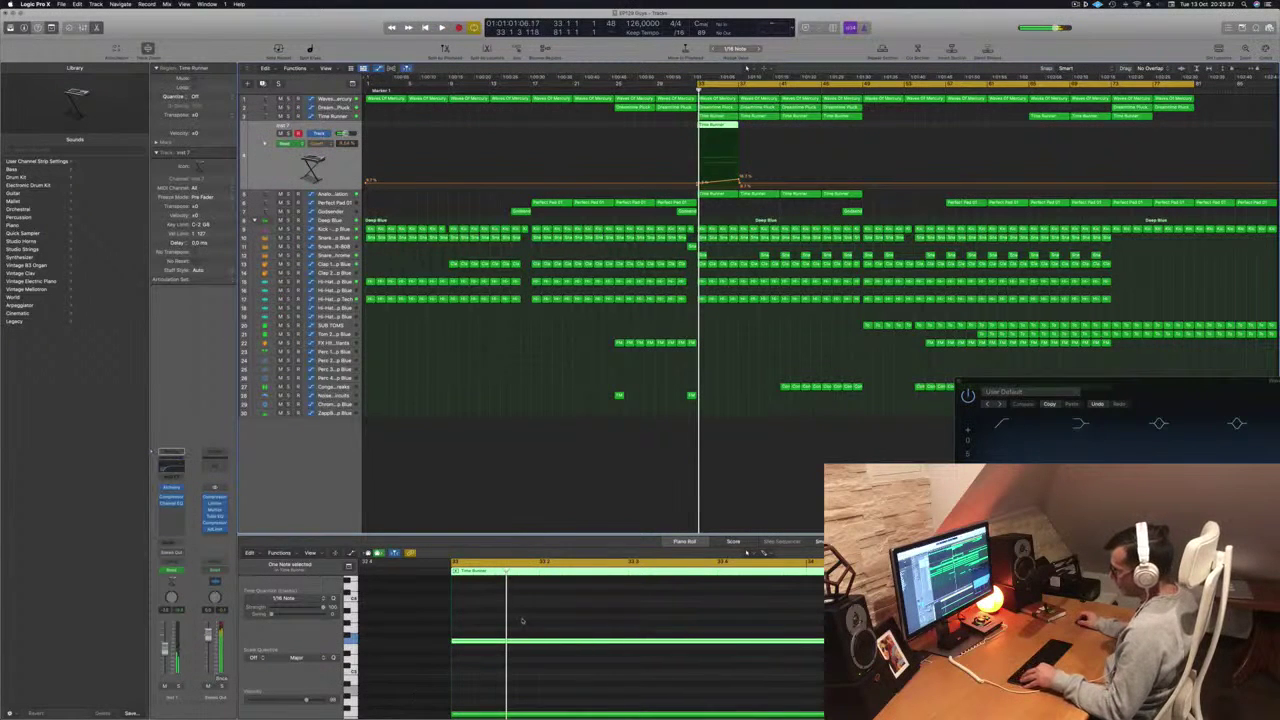
key("super+Left")
scroll(580, 637, "down", 3)
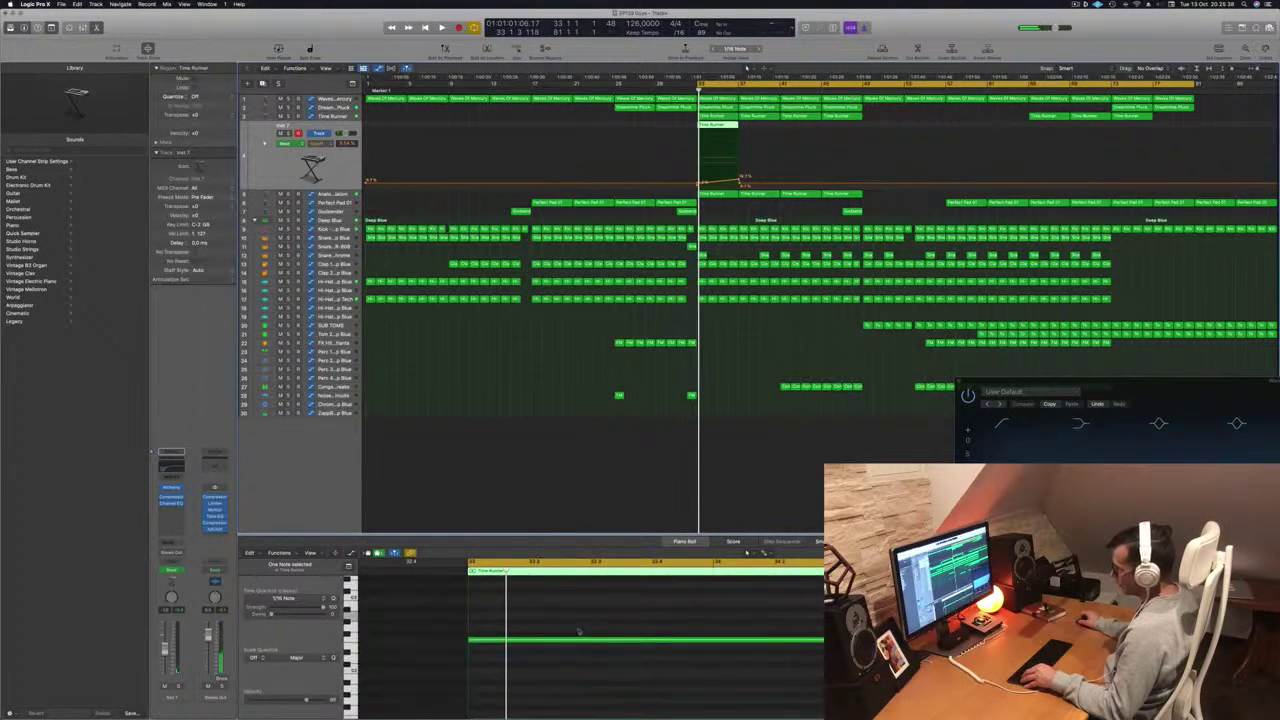
left_click(580, 640)
key("Delete")
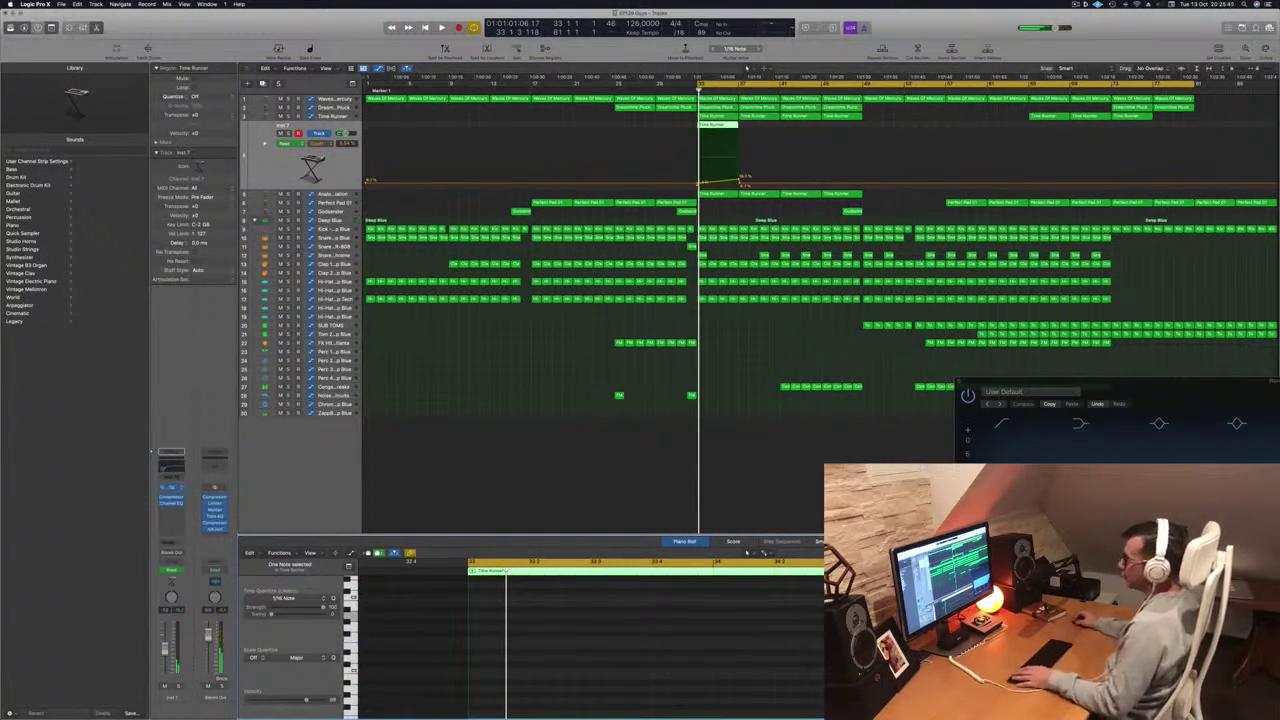
- Clear the copied cutoff automation and repeat the Time Runner region on the new track from bar 33 to bar 49
left_click_drag(716, 130, 758, 130)
key("ctrl+super+BackSpace")
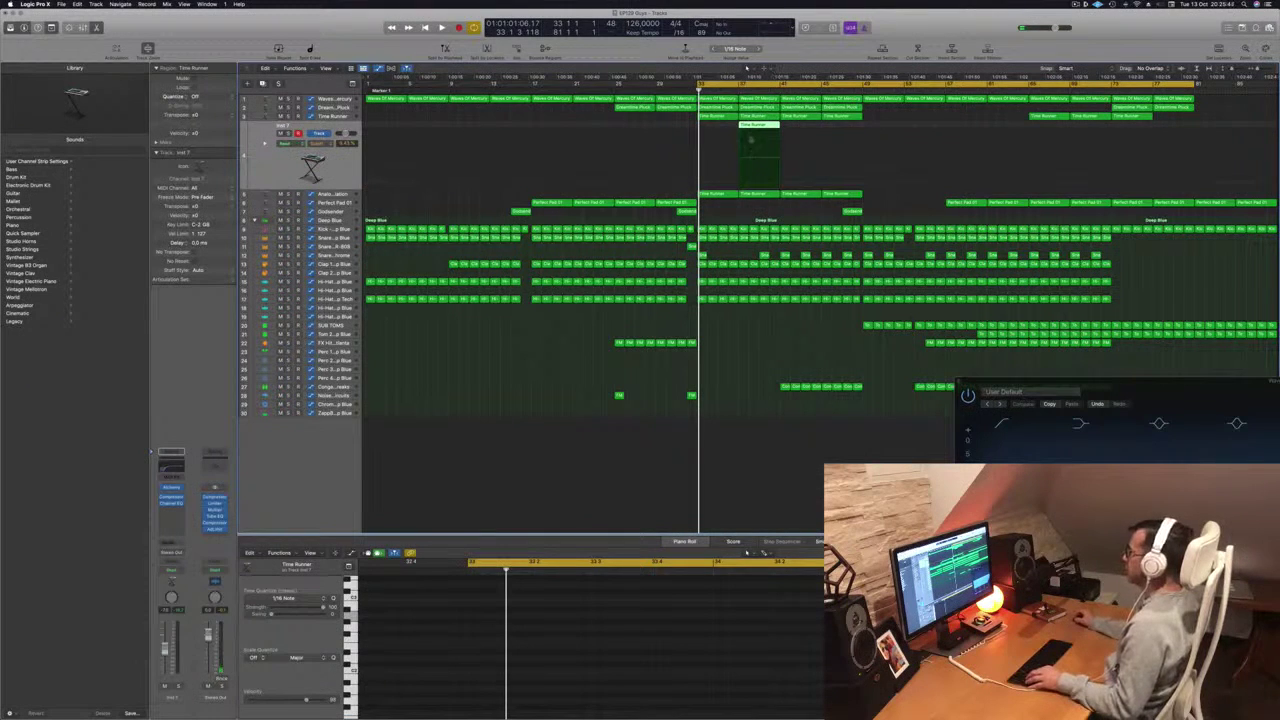
left_click_drag(758, 125, 794, 129)
key("space")
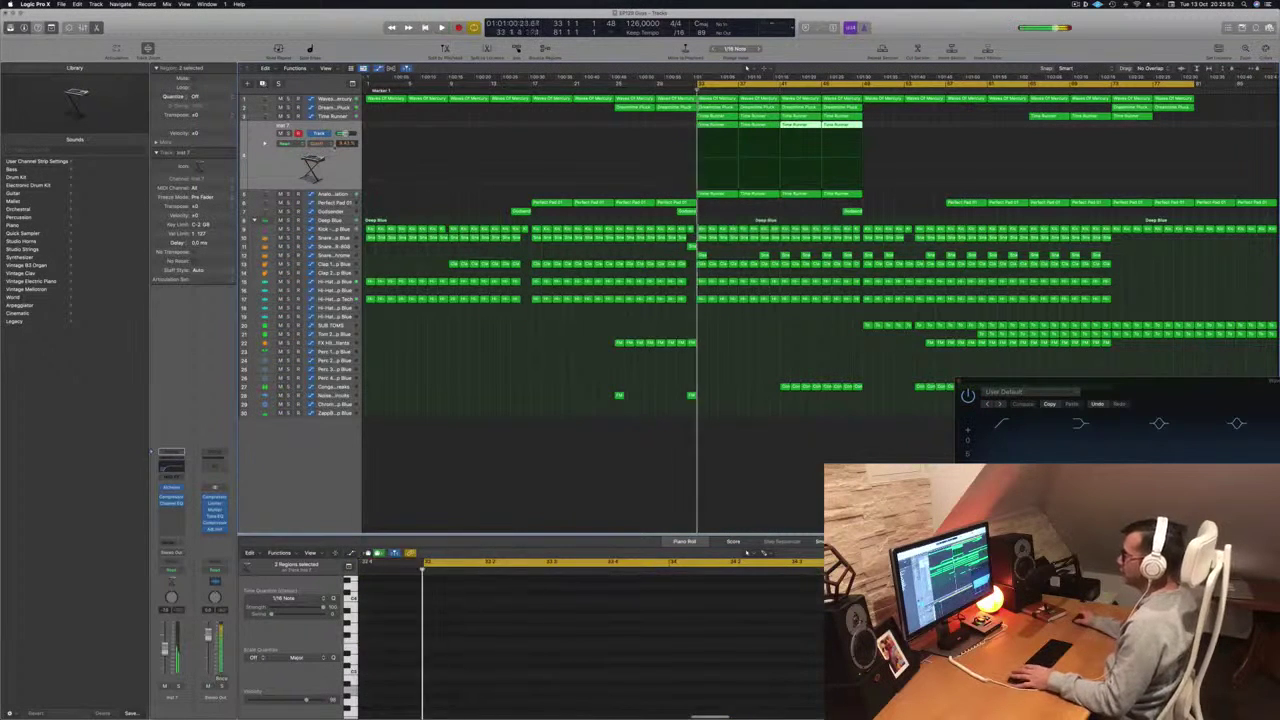
- Open the new track's Alchemy instrument and filter its presets to the Drums category
left_click(333, 156)
key("space")
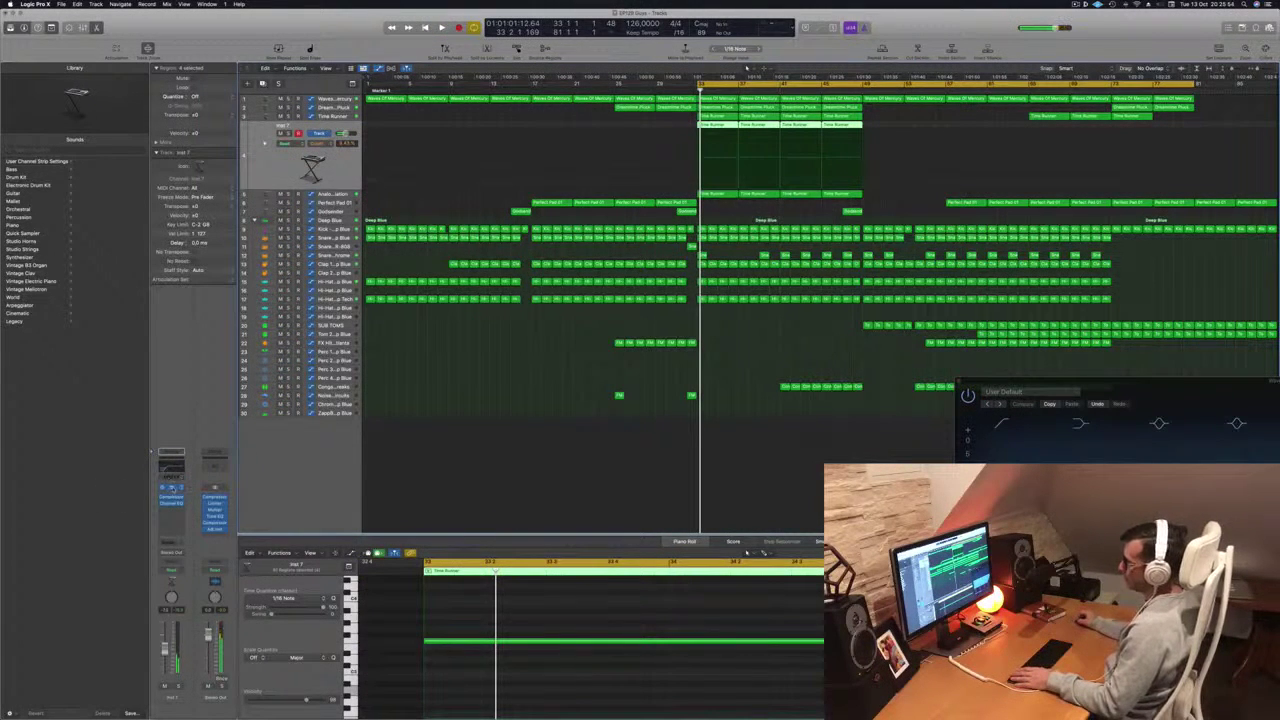
left_click(173, 488)
left_click_drag(635, 124, 659, 131)
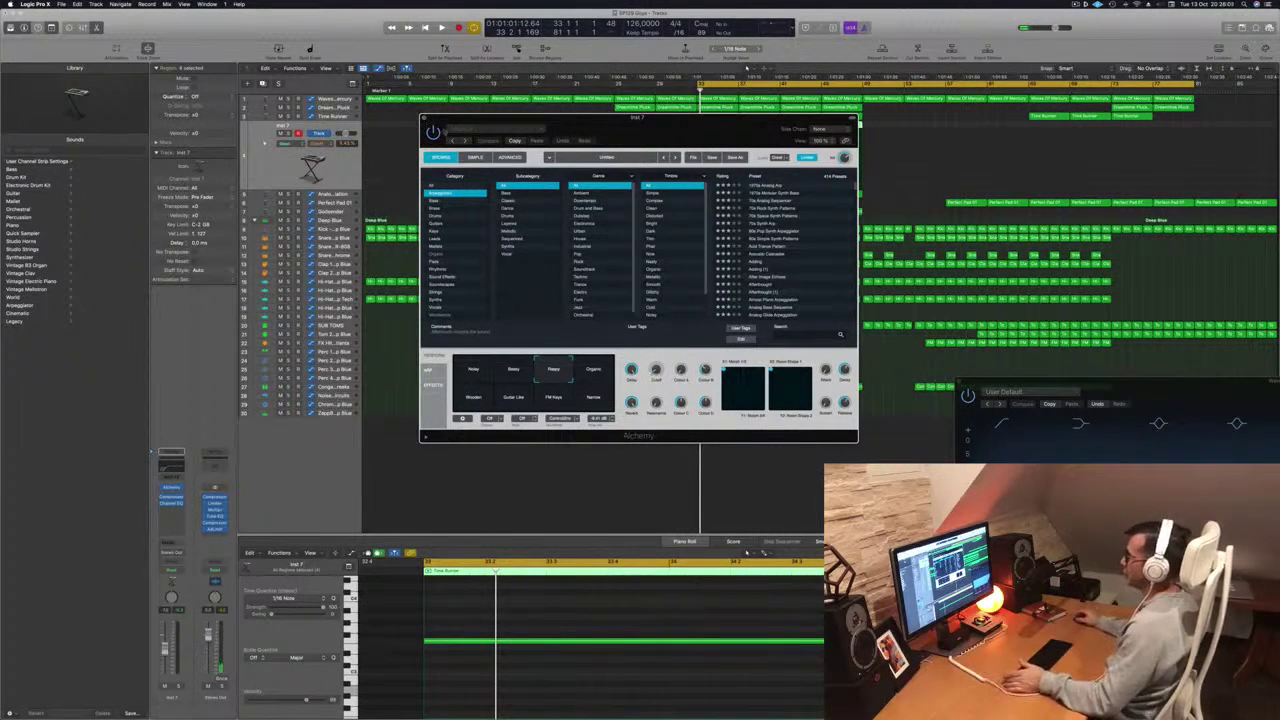
left_click_drag(683, 128, 678, 128)
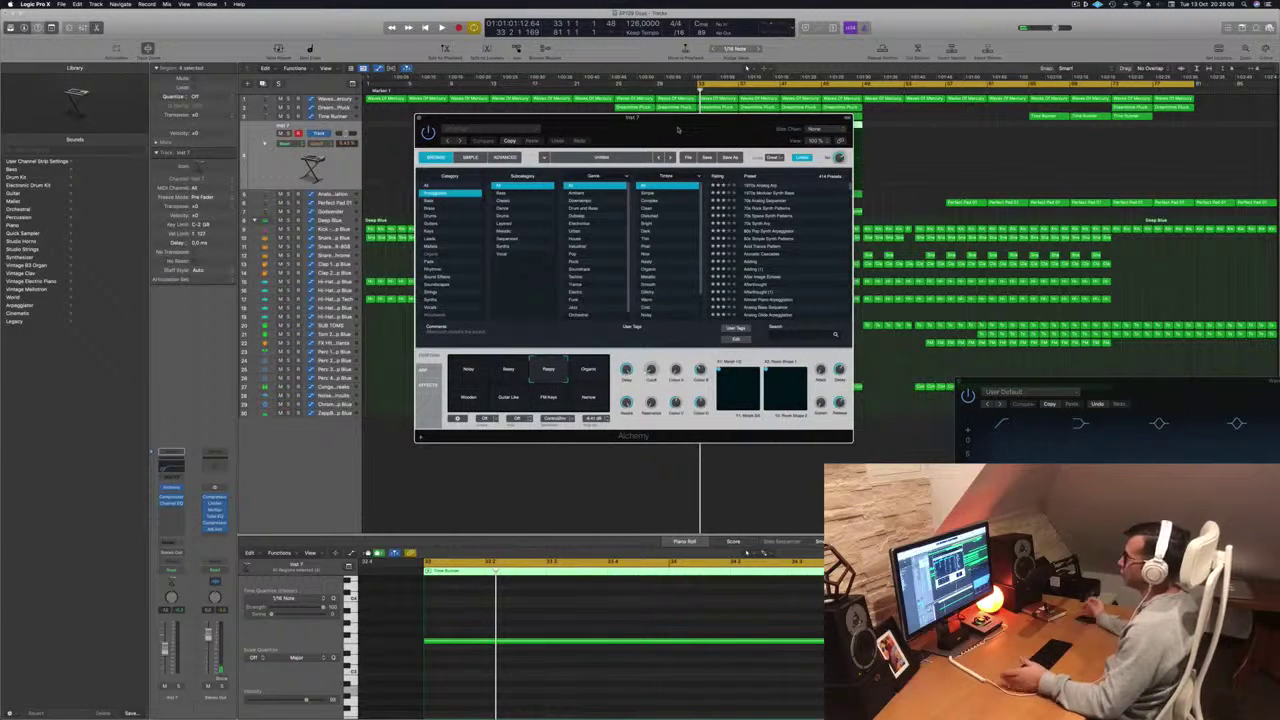
left_click_drag(678, 128, 718, 132)
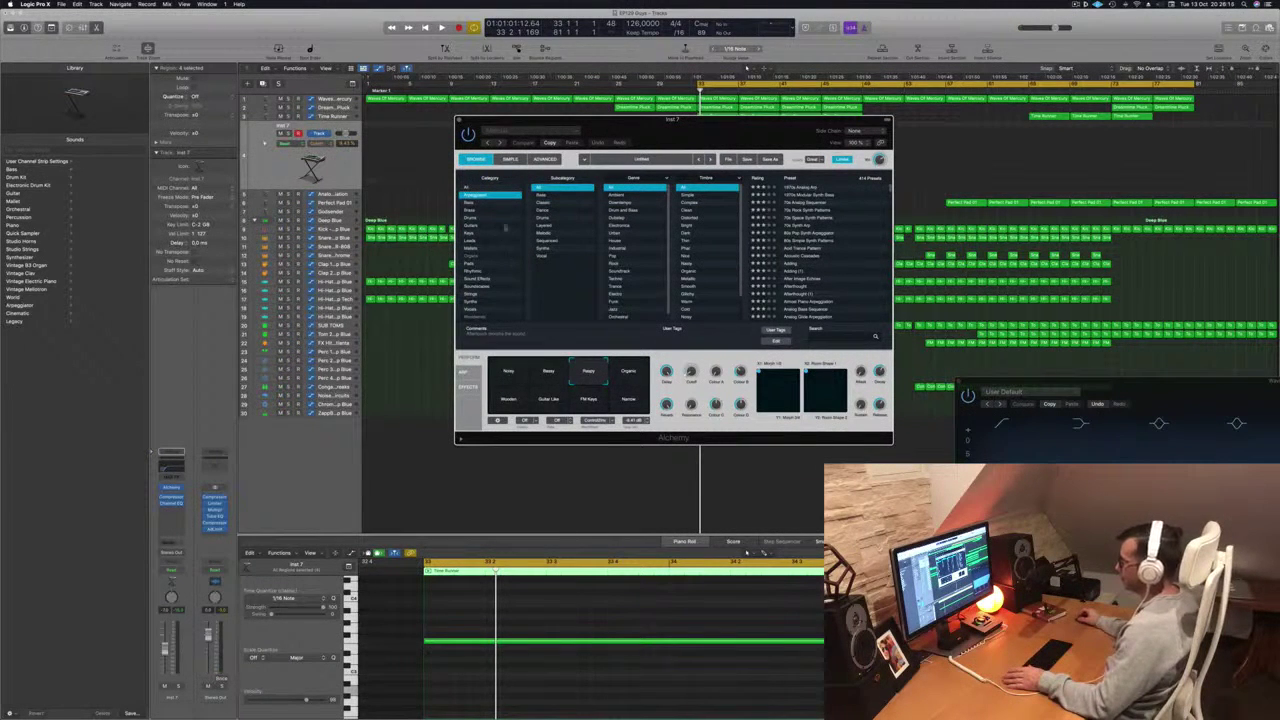
left_click(470, 218)
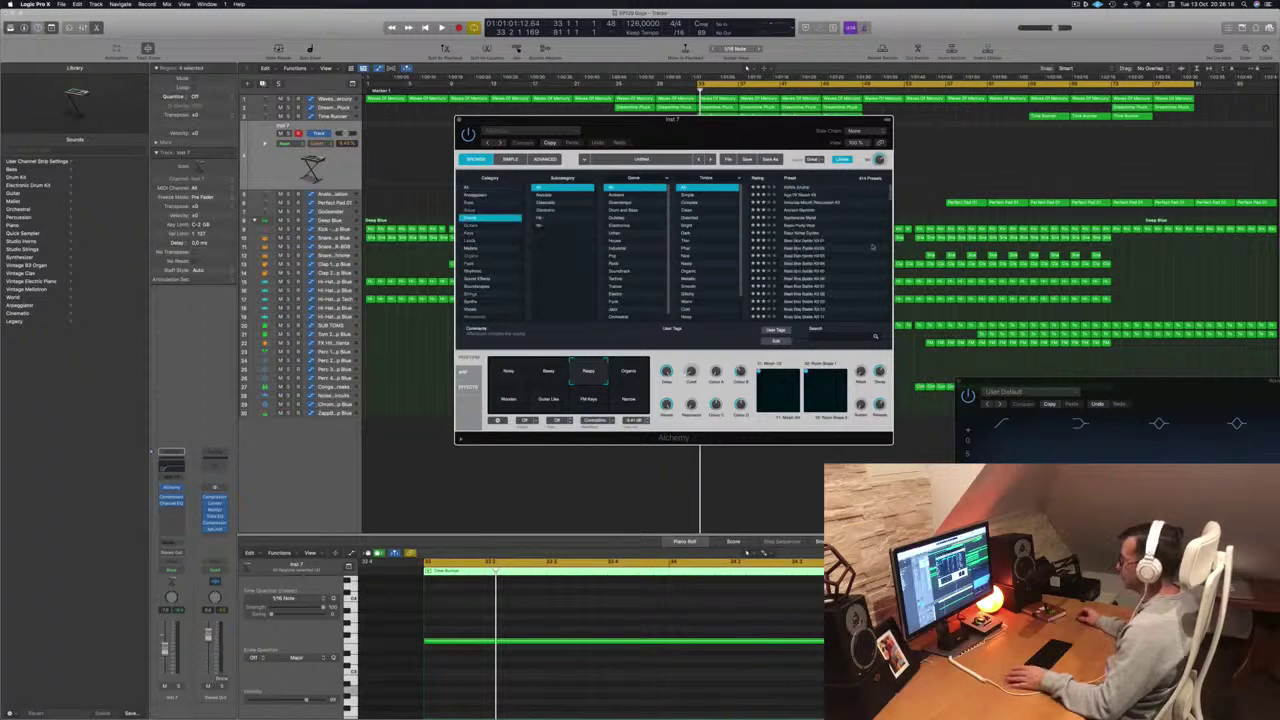
left_click_drag(779, 131, 1035, 166)
- Play the cycle and audition the Backwards Metal, Ancient Starship and Beat Box Parts 01 presets in the new track's Alchemy
key("space")
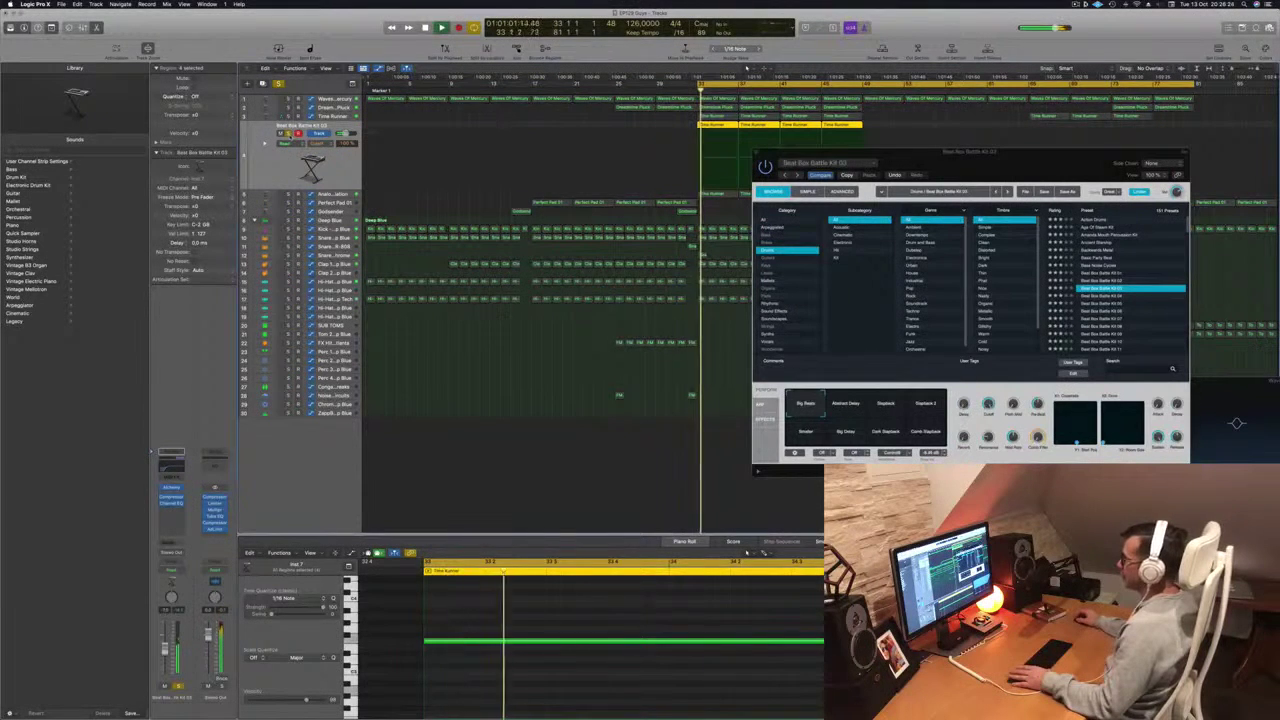
left_click(1097, 251)
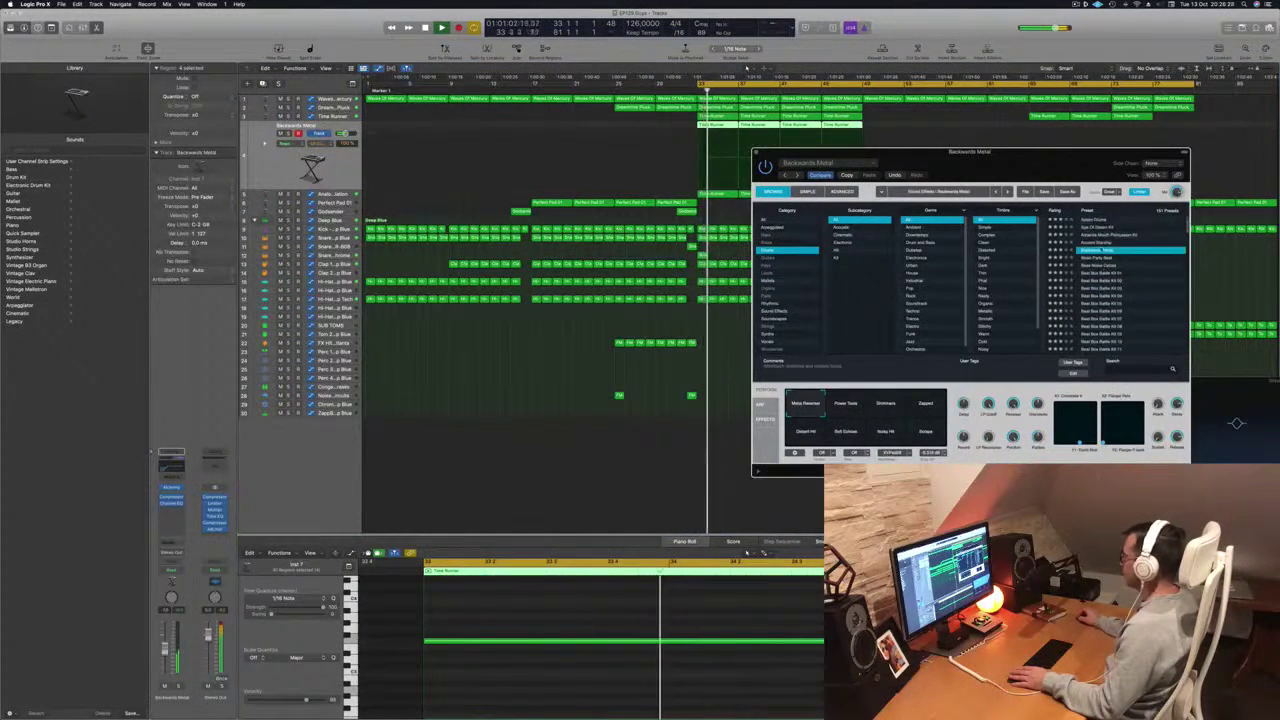
left_click(1097, 243)
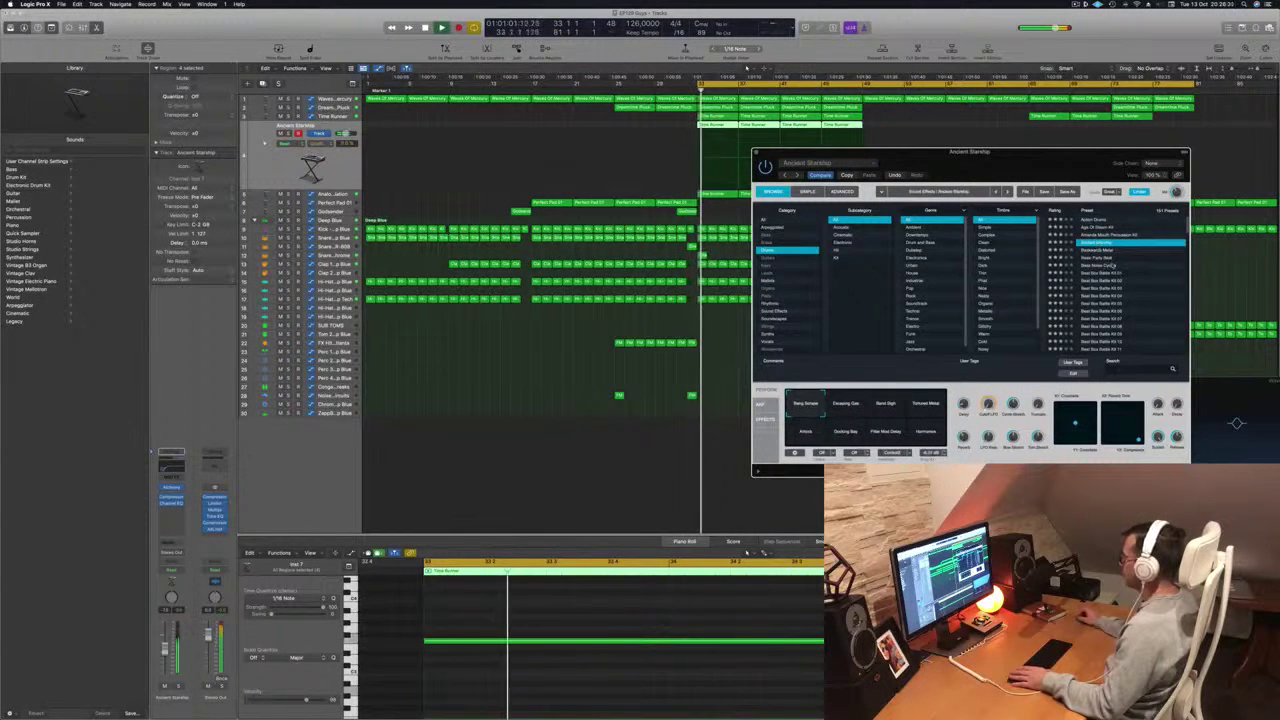
scroll(1112, 266, "down", 4)
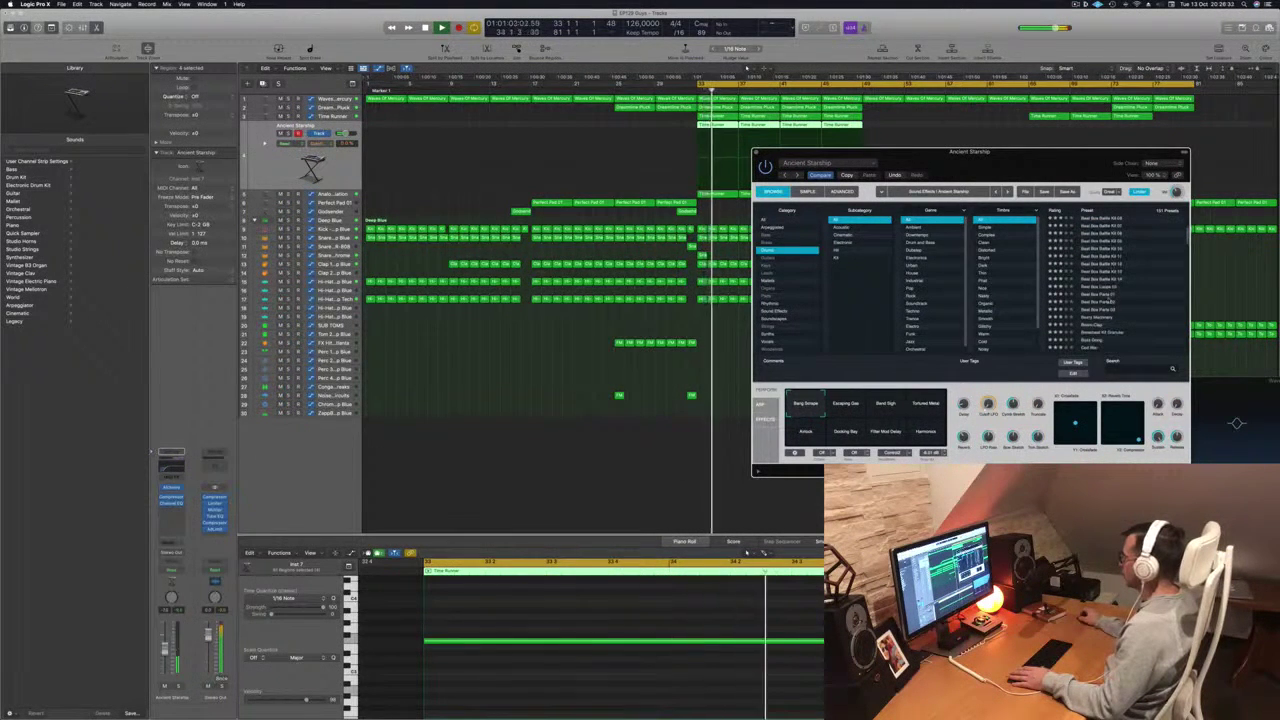
left_click(1110, 295)
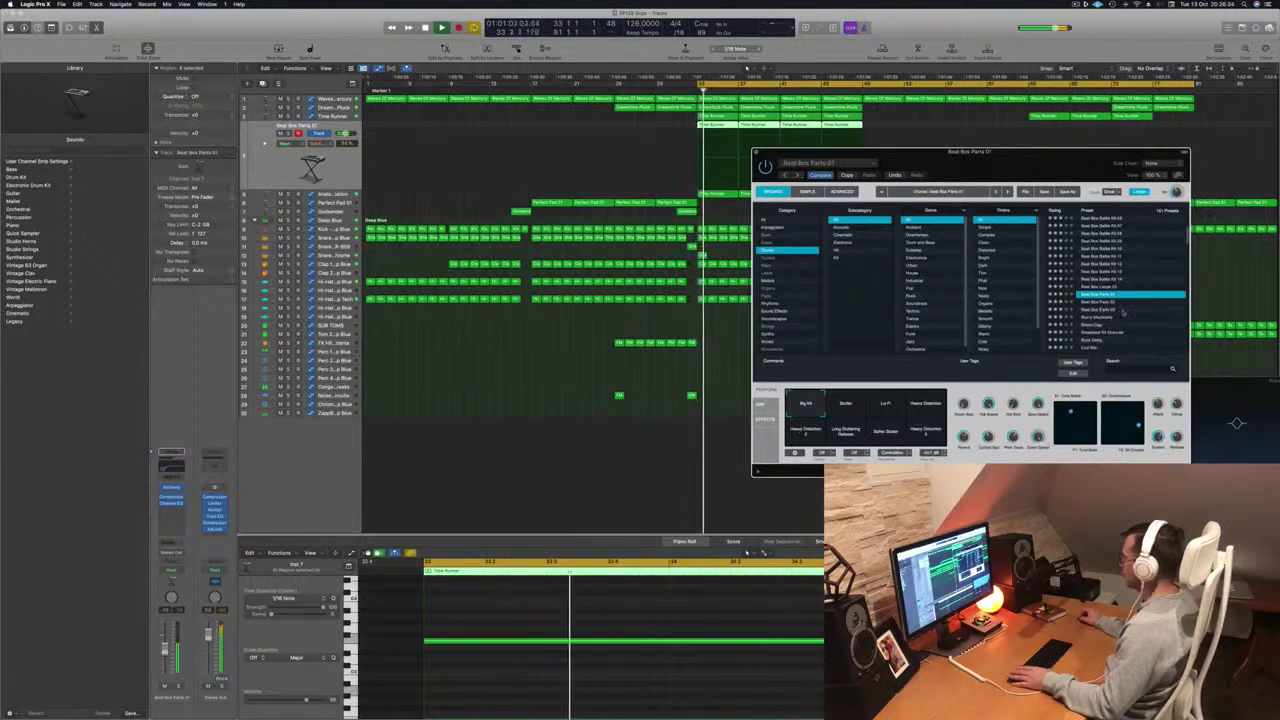
- Audition the Blurry Machinery, Breakbeat Kit Granular and Cutting Through Ice Caves presets in Alchemy during playback
scroll(1110, 300, "down", 2)
left_click(1099, 290)
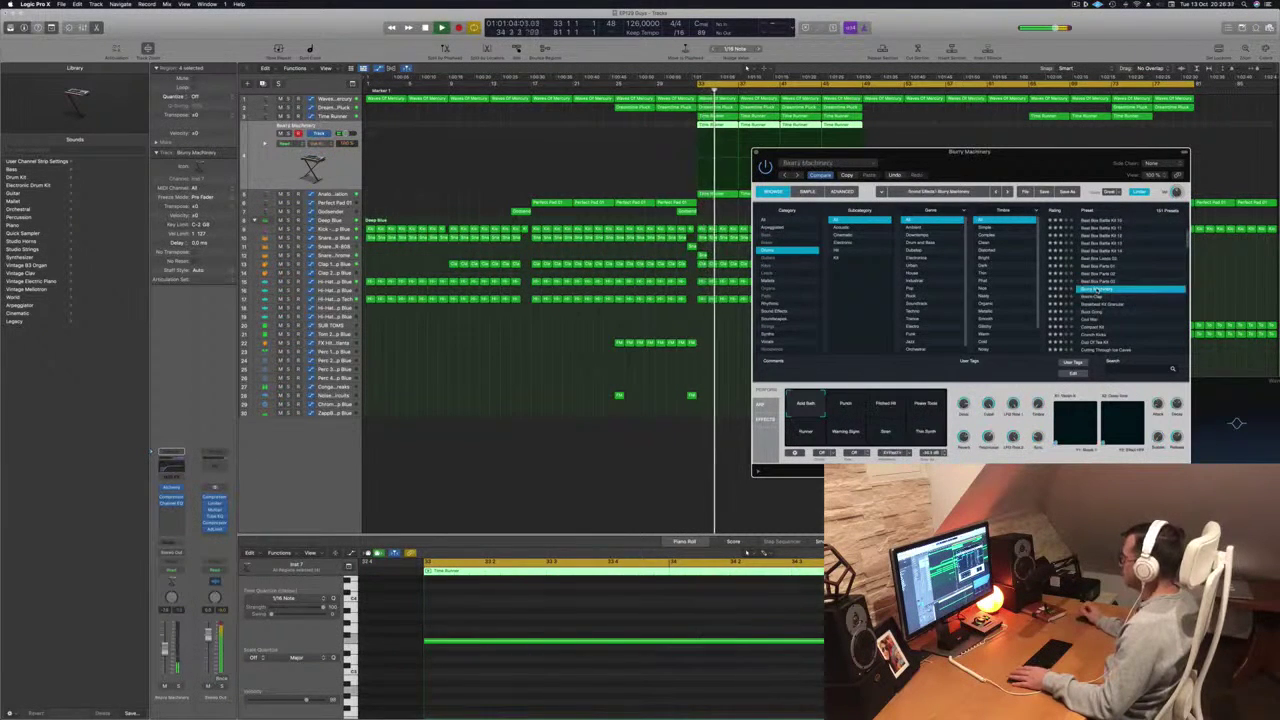
scroll(1099, 290, "down", 2)
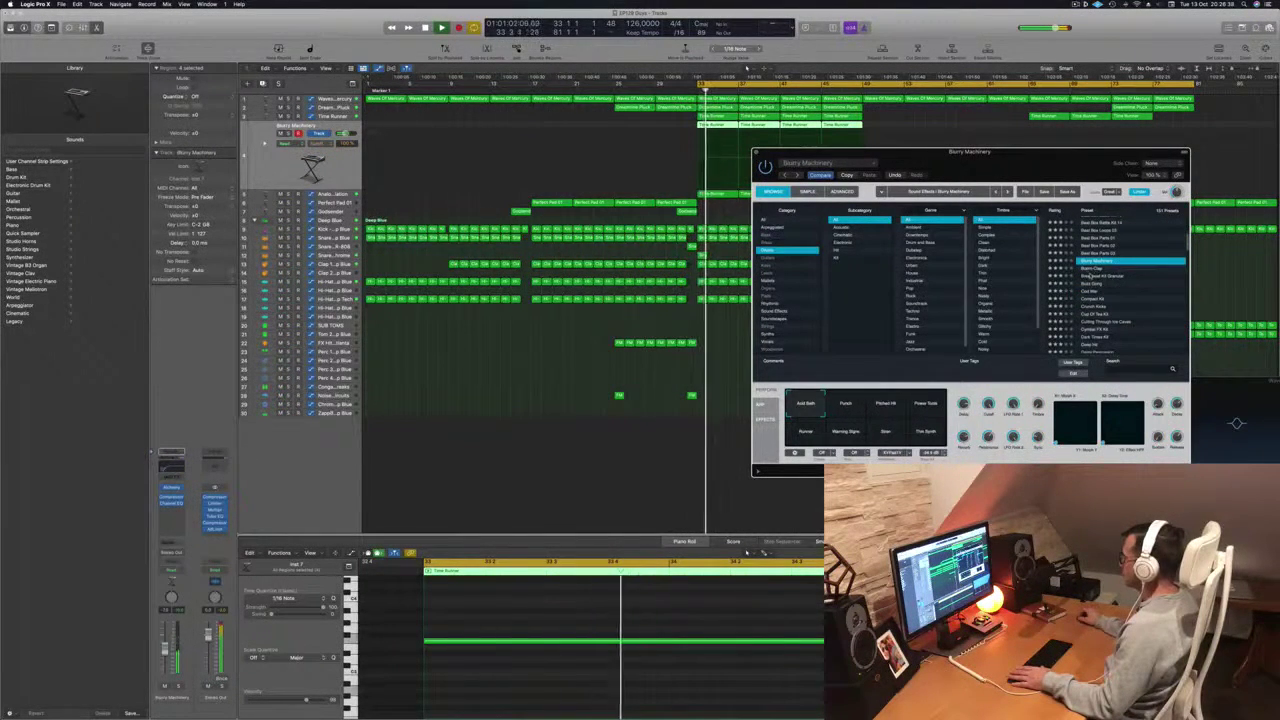
left_click(1108, 276)
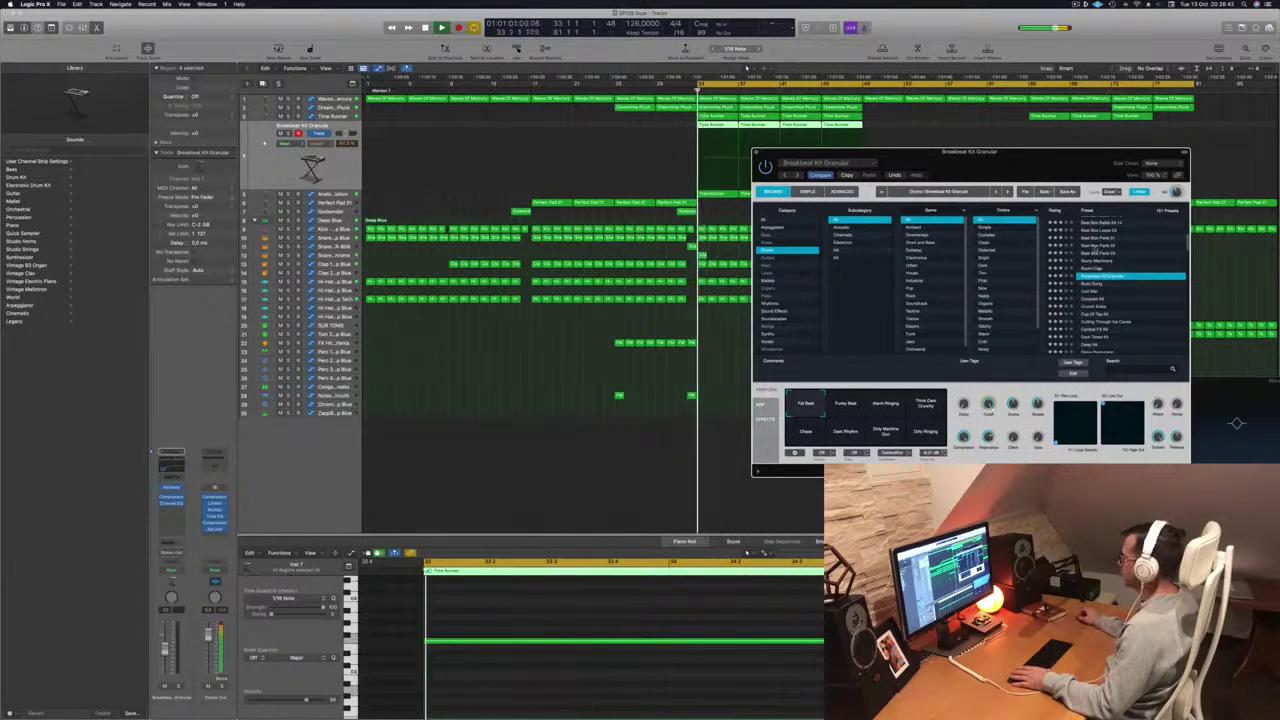
scroll(1093, 247, "down", 3)
left_click(1110, 288)
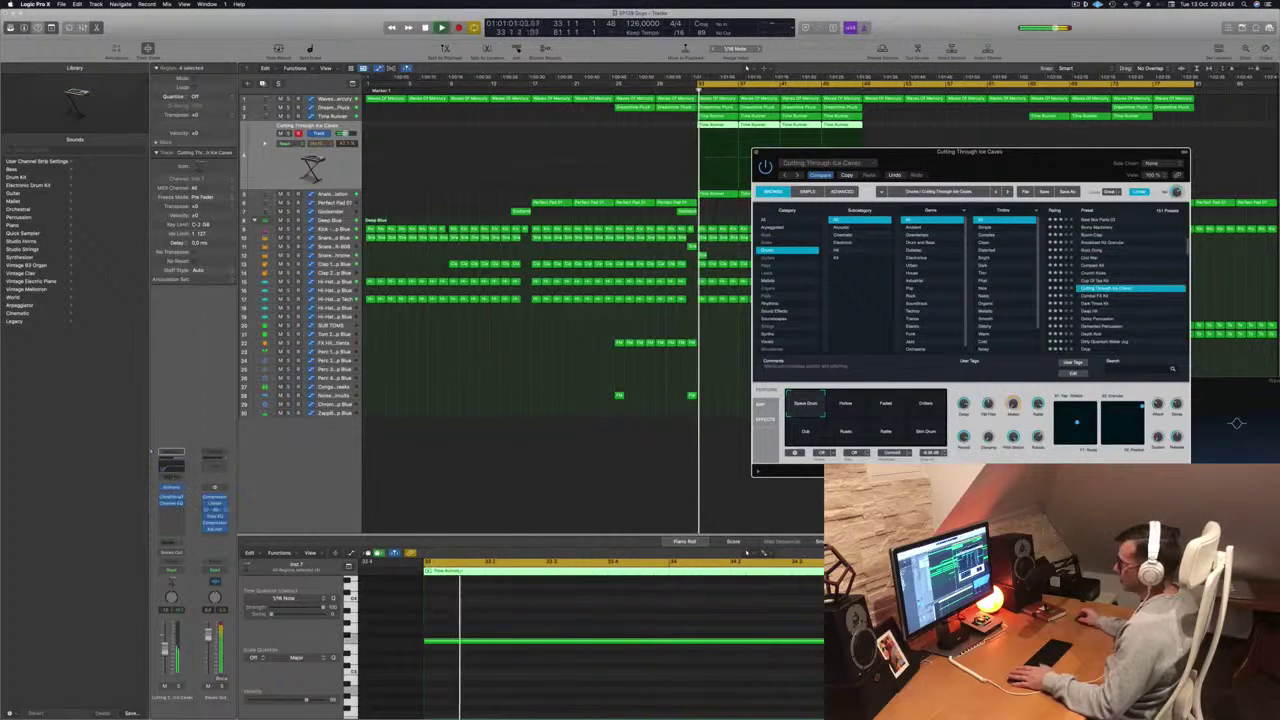
- Insert an Arpeggiator MIDI effect on the new Alchemy track, preview it in the looped section and close its window
left_click(171, 476)
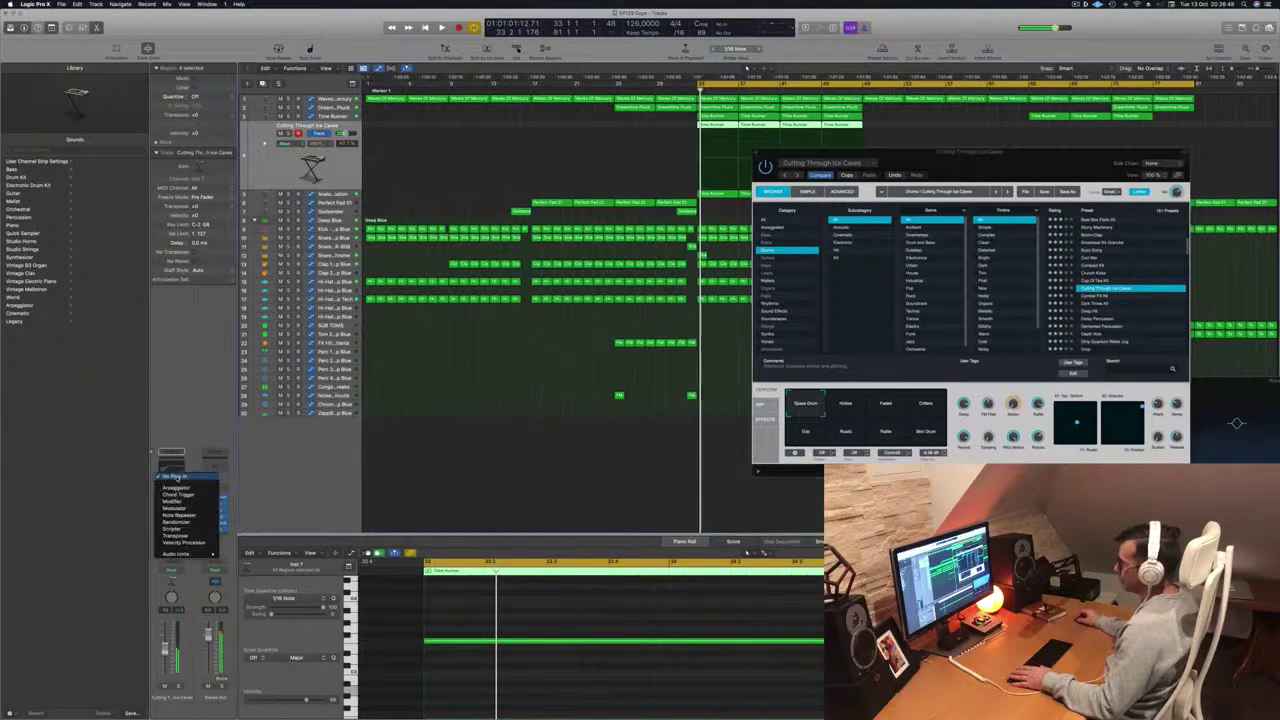
left_click(177, 487)
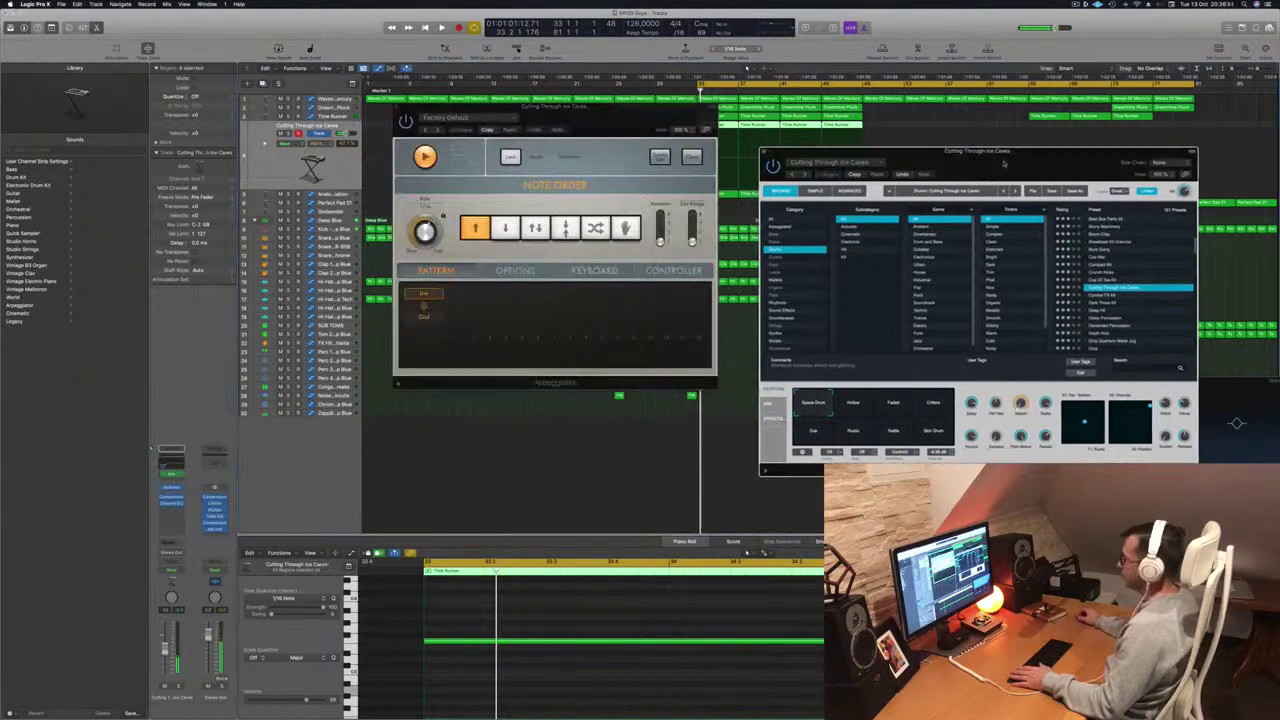
left_click_drag(987, 163, 948, 162)
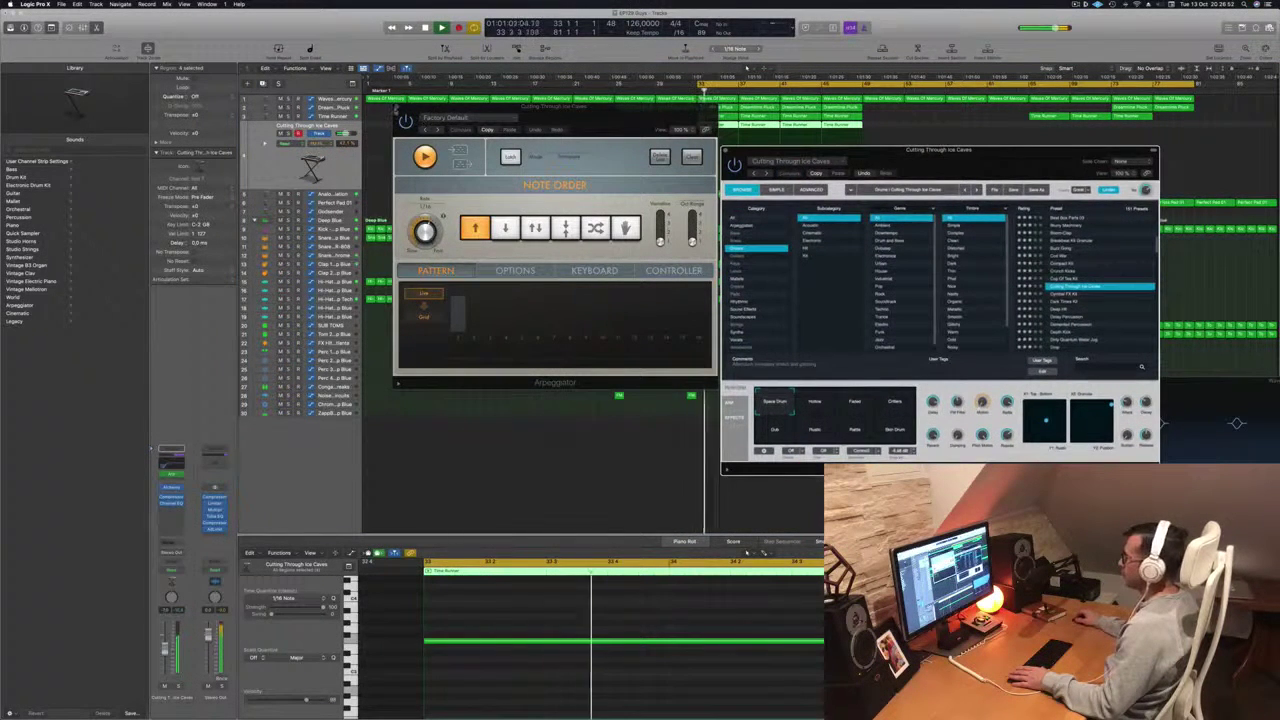
key("space")
key("space")
left_click(443, 216)
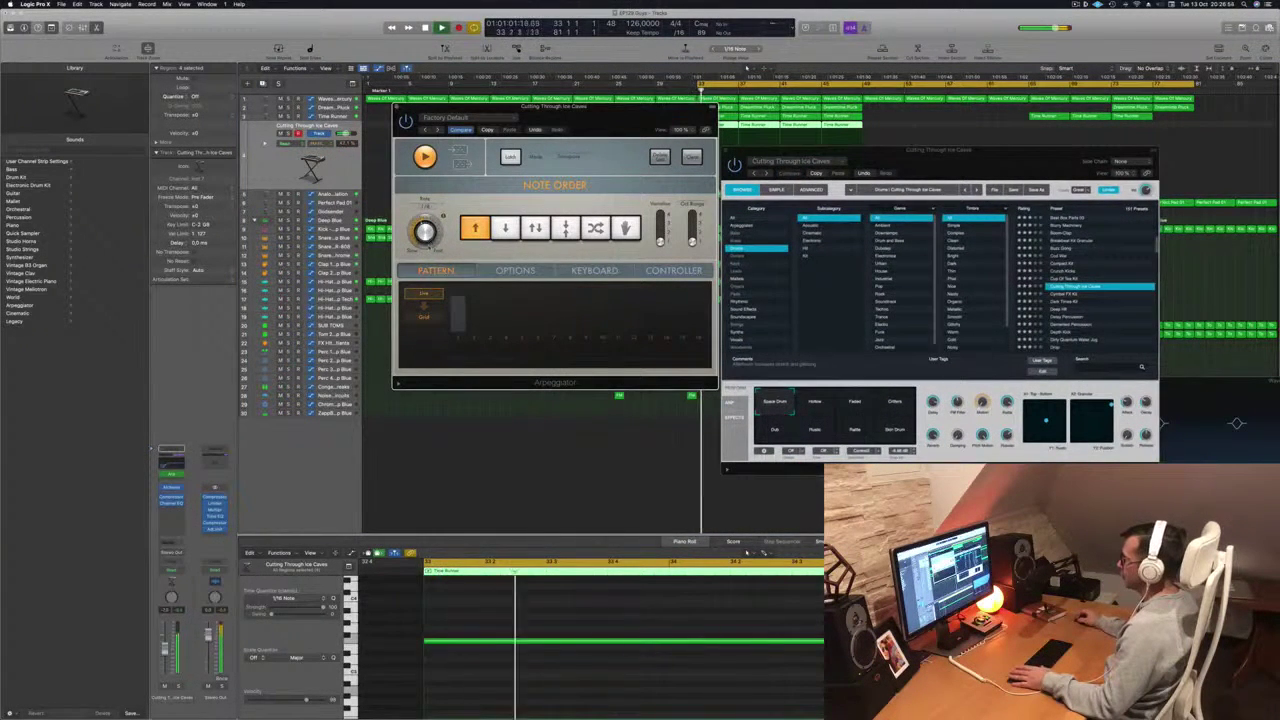
key("space")
key("space")
left_click(396, 107)
key("space")
key("space")
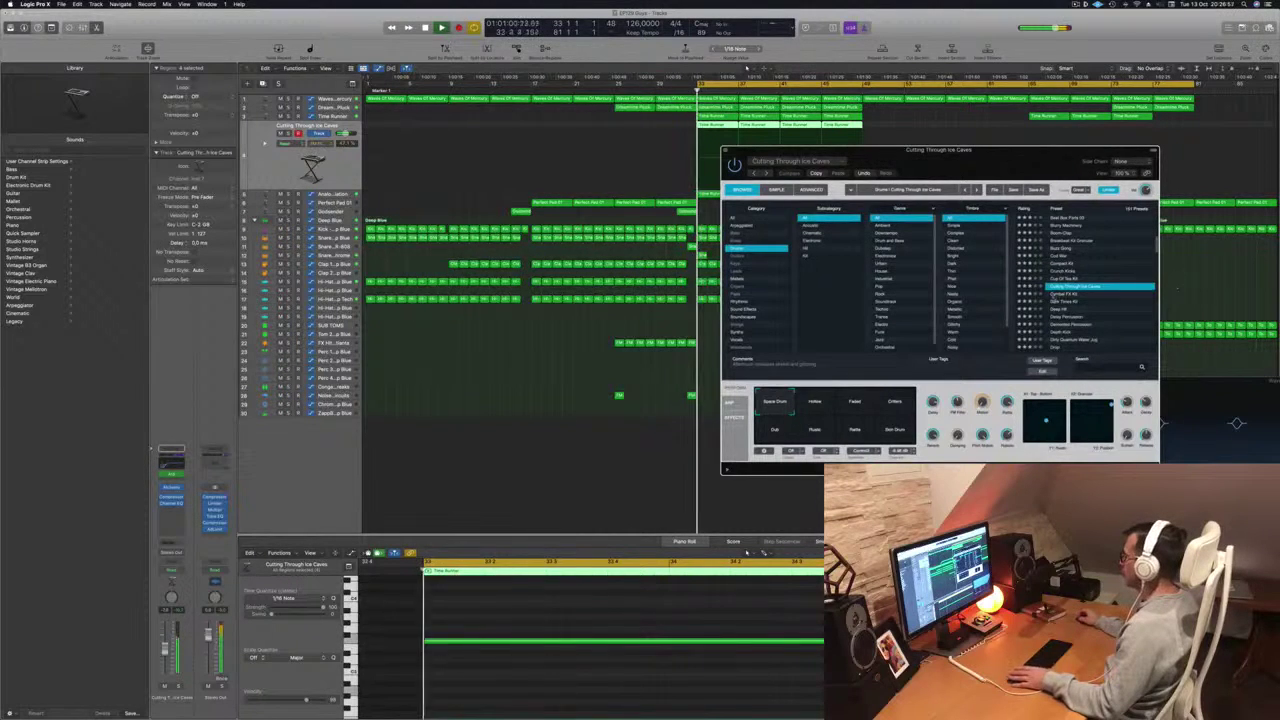
- Audition the Dark Times Kit, Deep Hit and Delay Percussion presets in Alchemy with the arpeggiator running
left_click(1055, 302)
key("space")
key("space")
left_click_drag(1010, 162, 1029, 141)
left_click(1075, 288)
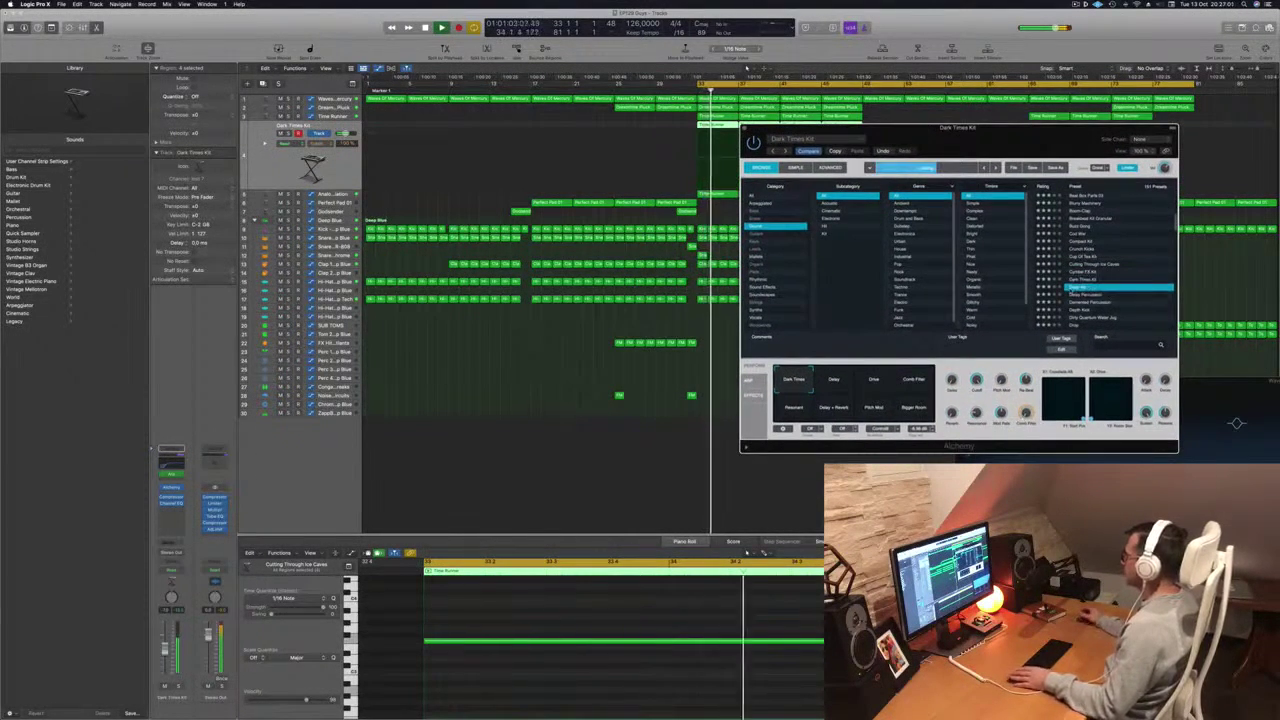
left_click(1093, 296)
key("space")
key("space")
left_click_drag(999, 130, 1004, 101)
- Compare the Delay Percussion preset's performance snapshots from Frozen through Cavern during playback
left_click(842, 349)
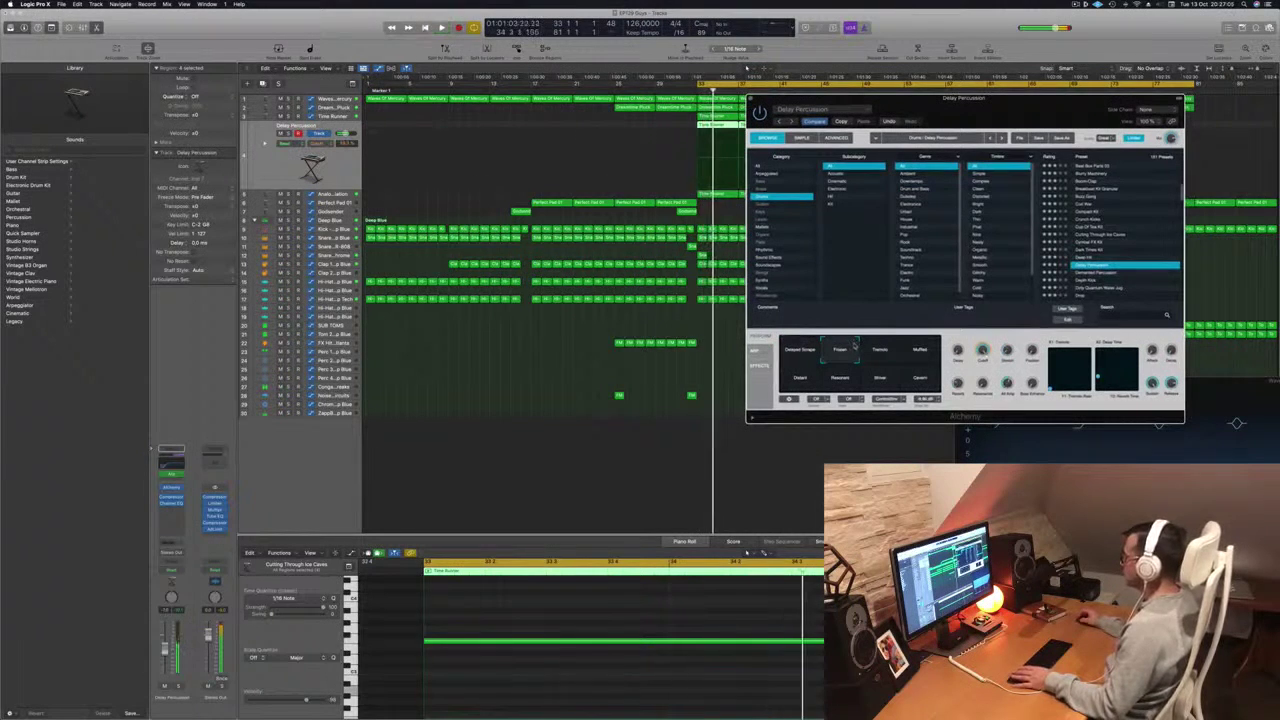
left_click(879, 355)
left_click(917, 355)
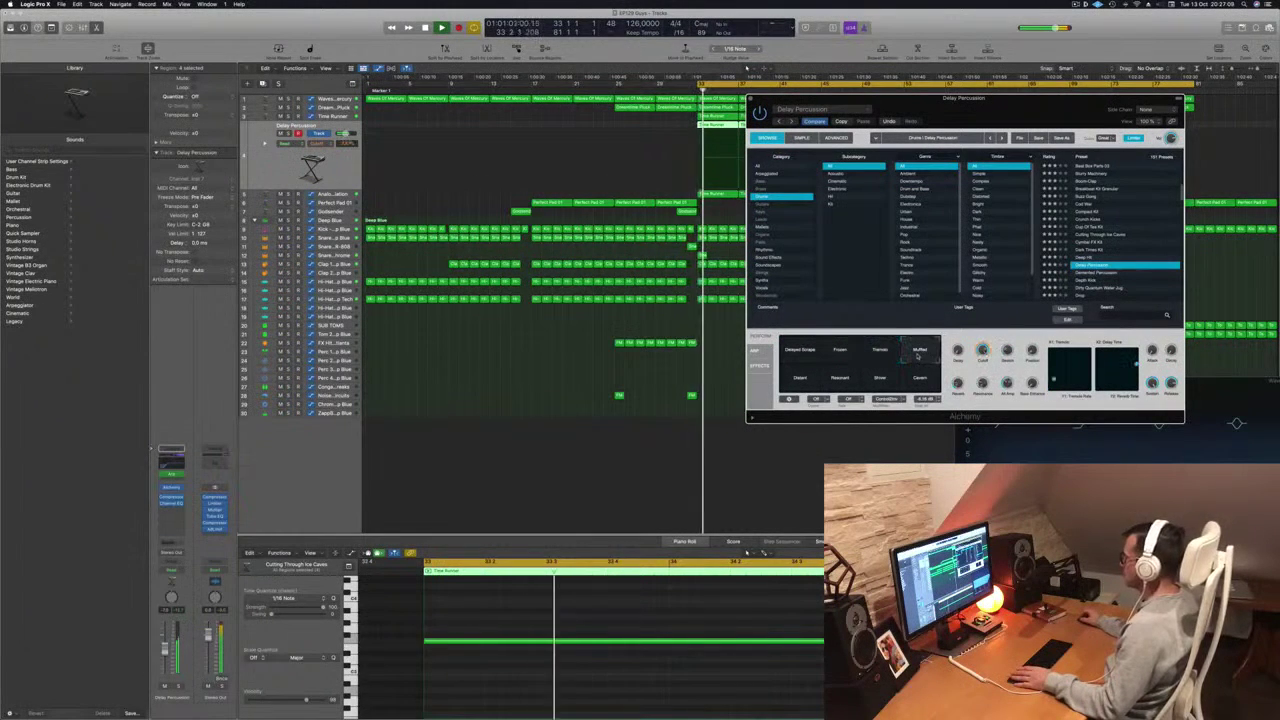
left_click(801, 380)
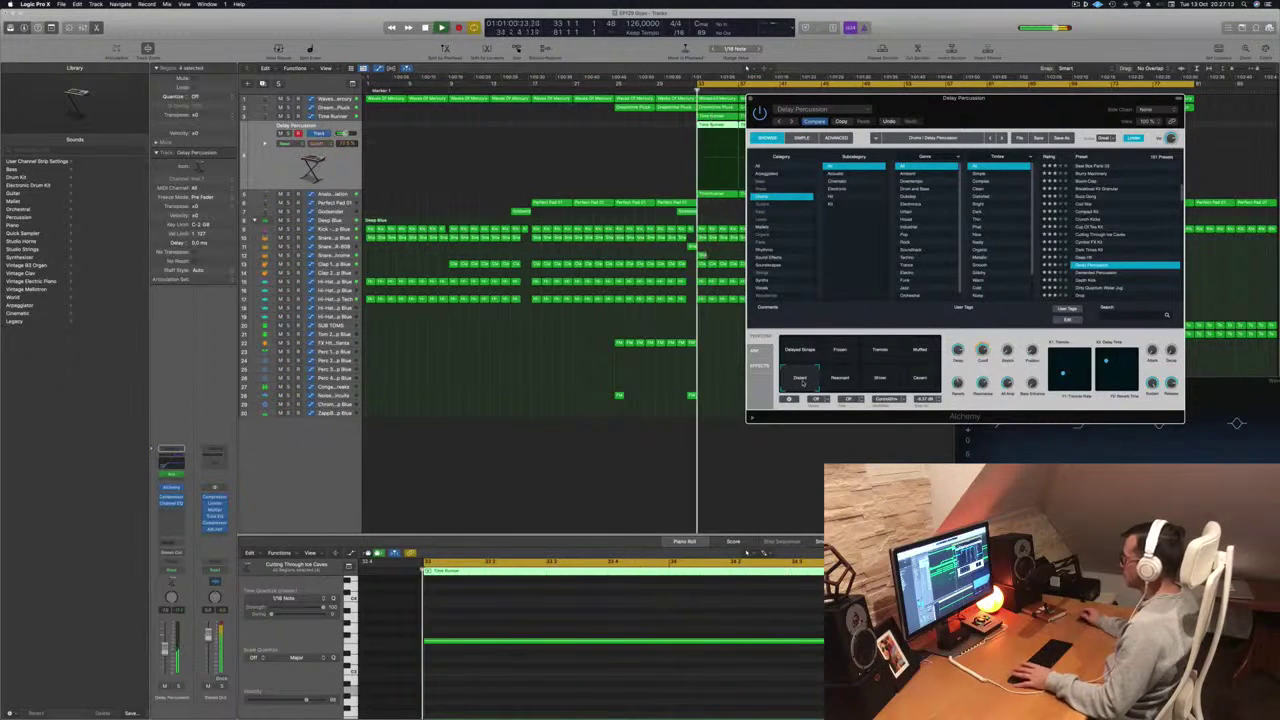
left_click(846, 387)
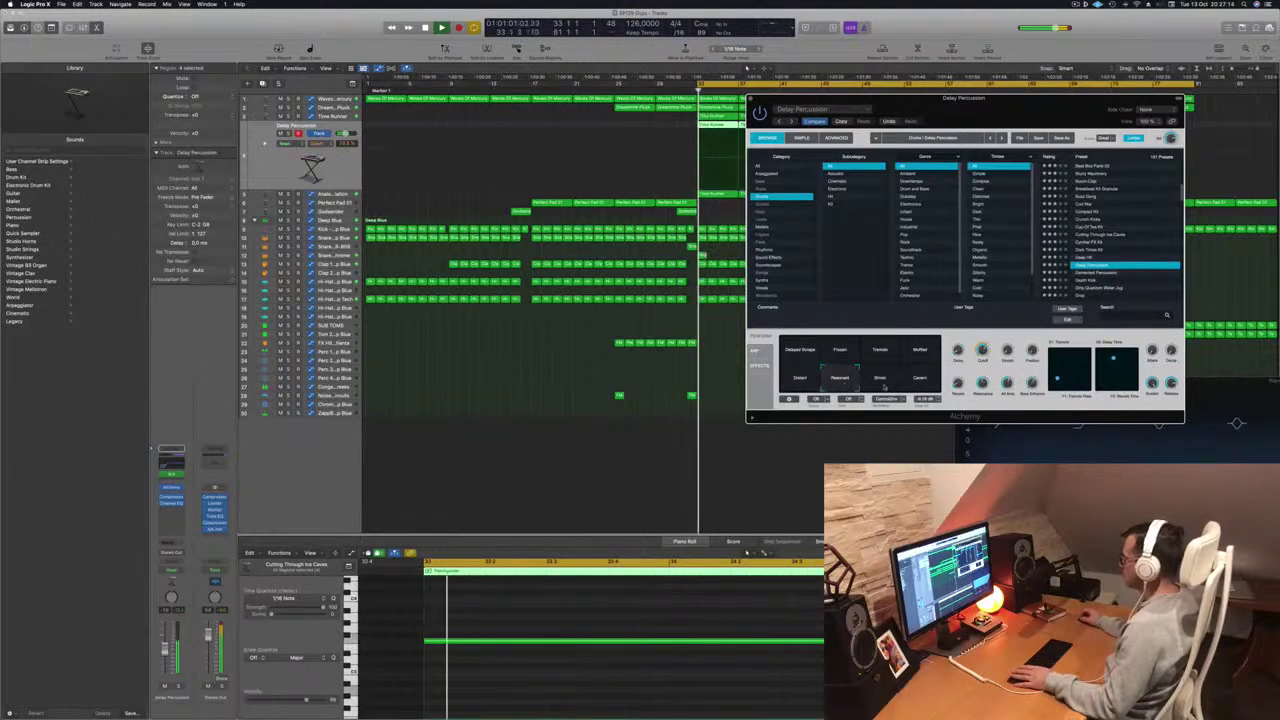
left_click(884, 387)
left_click(925, 382)
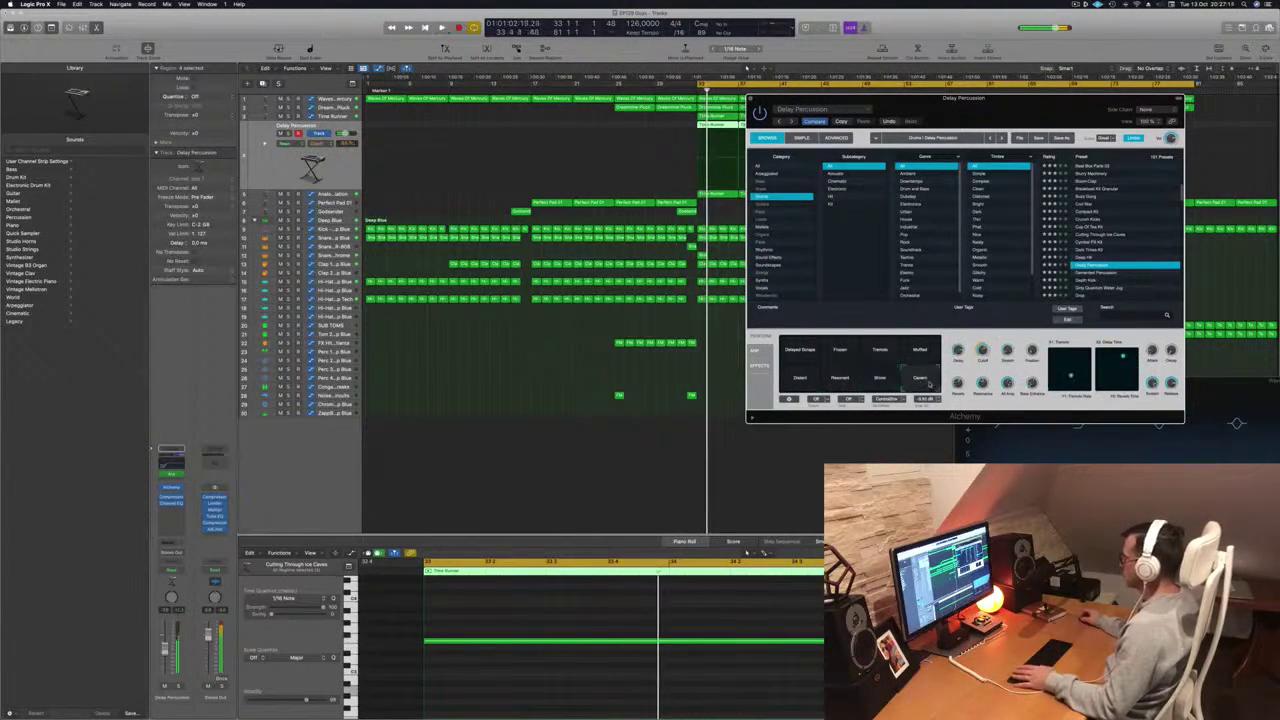
- Audition the Demented Percussion, Depth Kick, Dirty Quantum Water Jug and Drop presets in Alchemy
left_click(1108, 272)
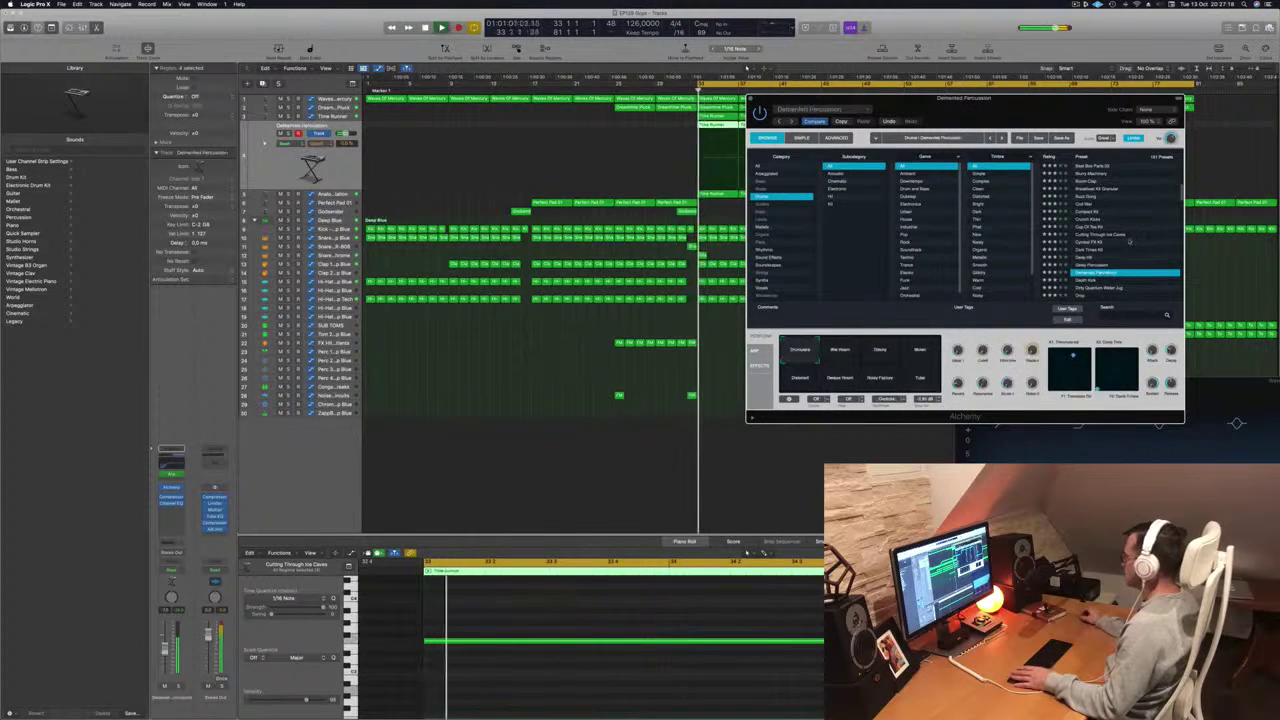
left_click(1108, 281)
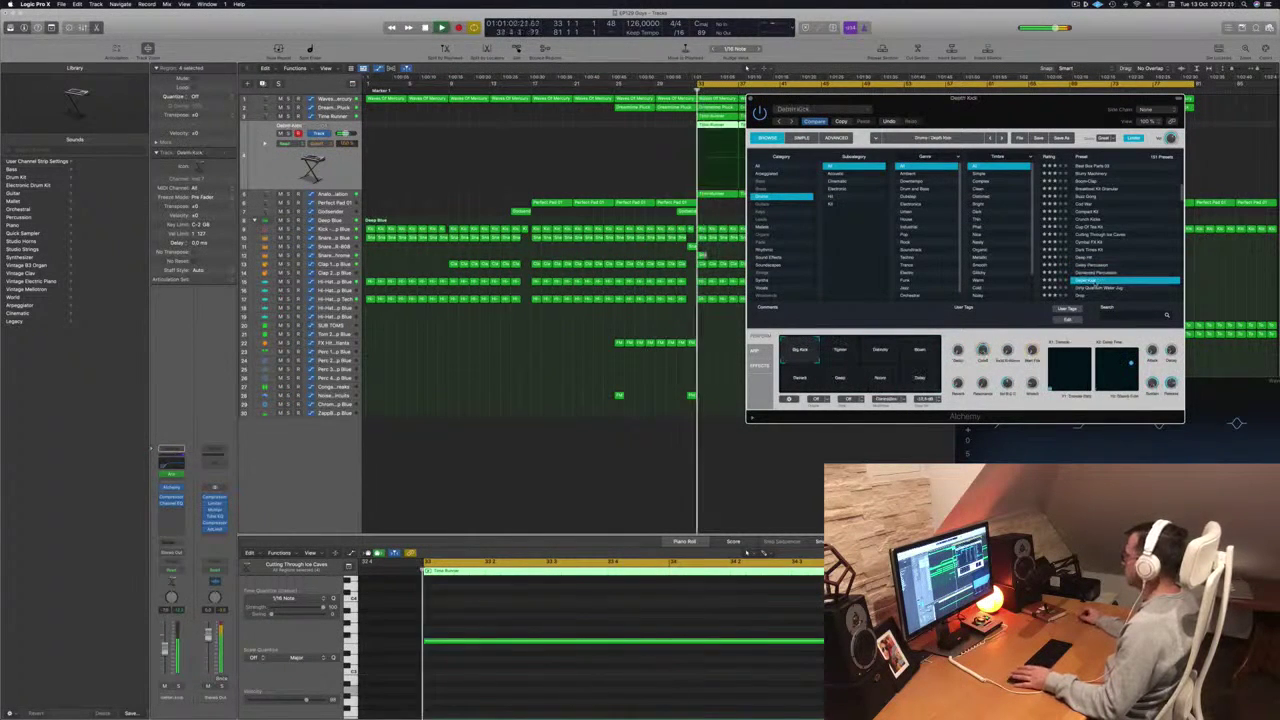
left_click(1096, 288)
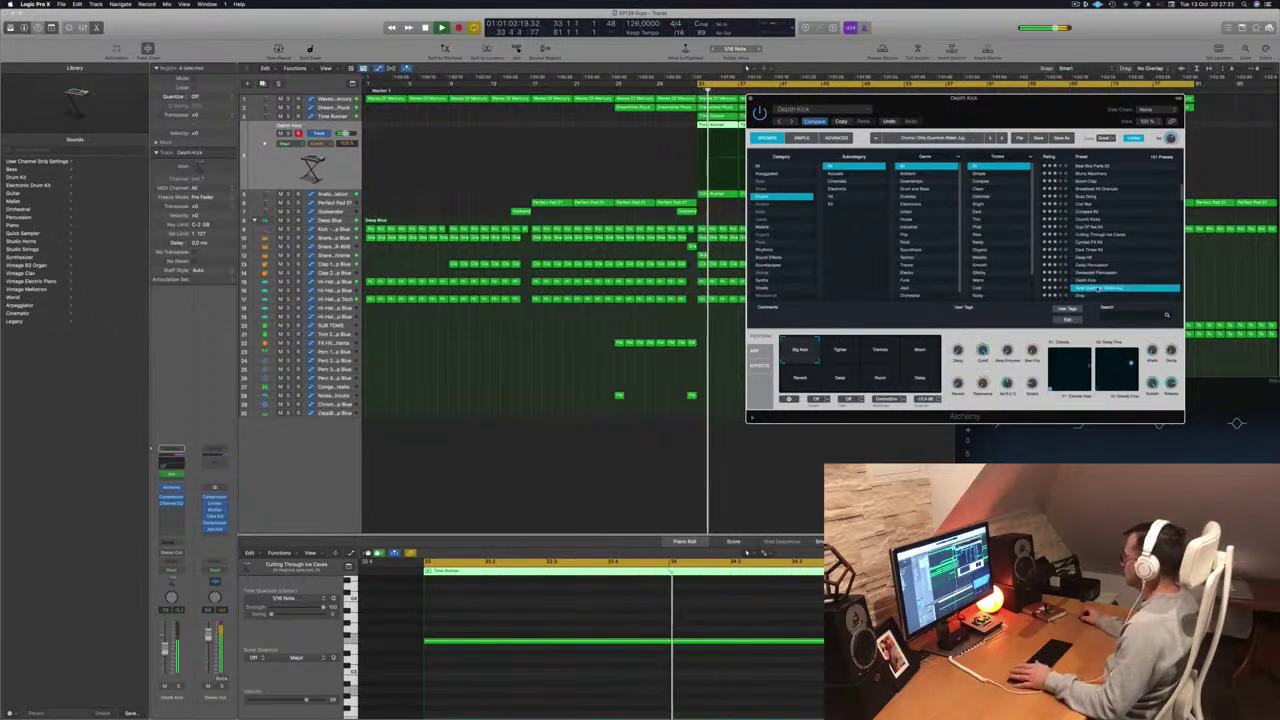
scroll(1108, 265, "down", 5)
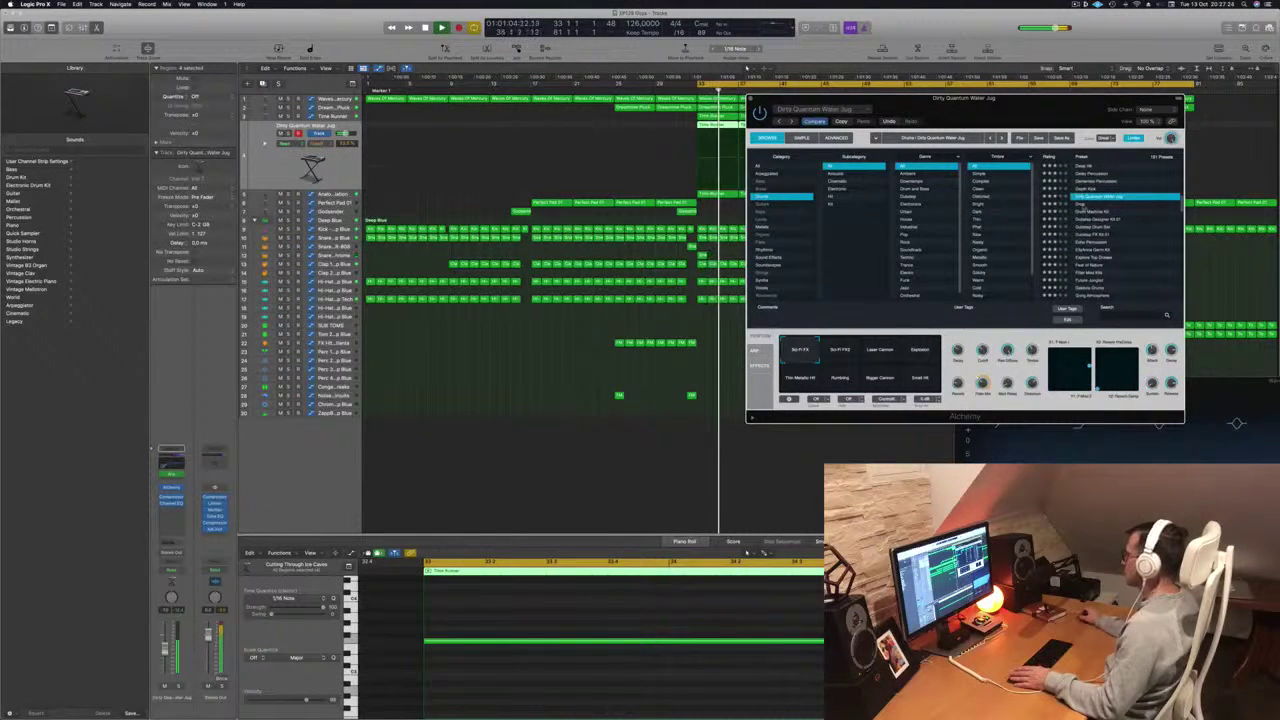
left_click(1082, 205)
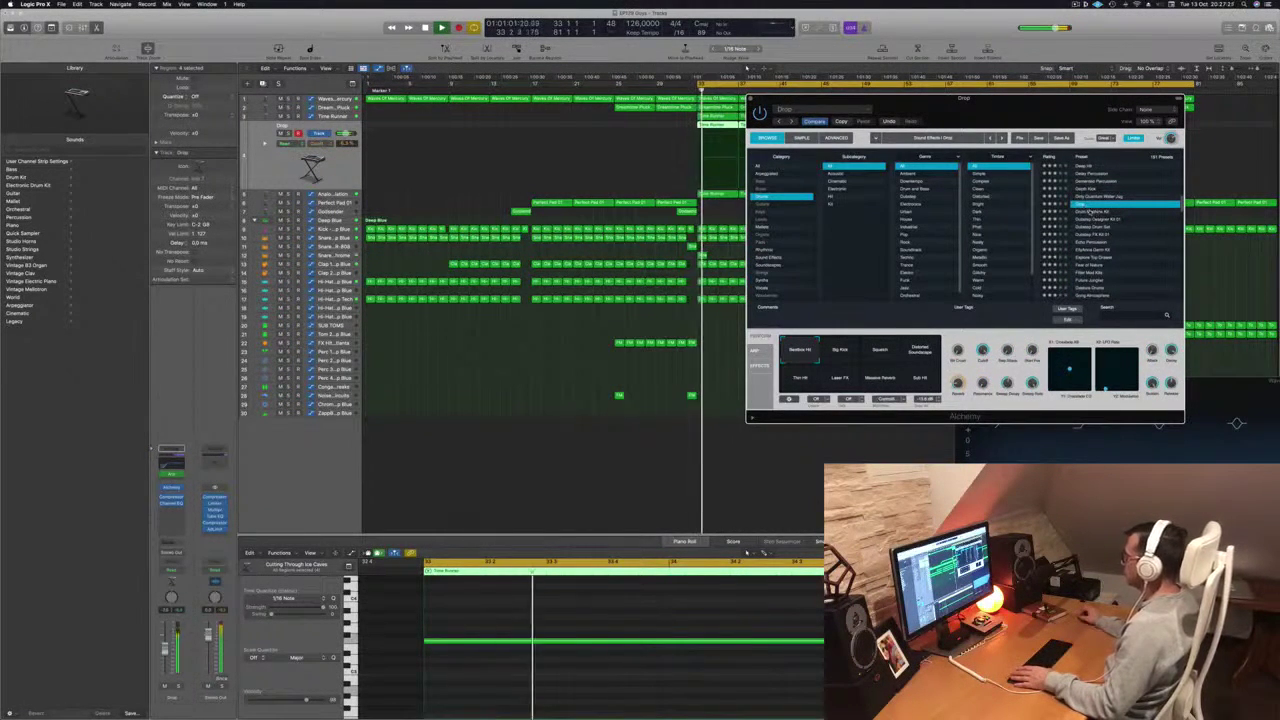
- Compare the Drop preset's Big Kick, Squelch and Distorted Soundscape snapshots, restarting playback between them
left_click(843, 360)
left_click(882, 359)
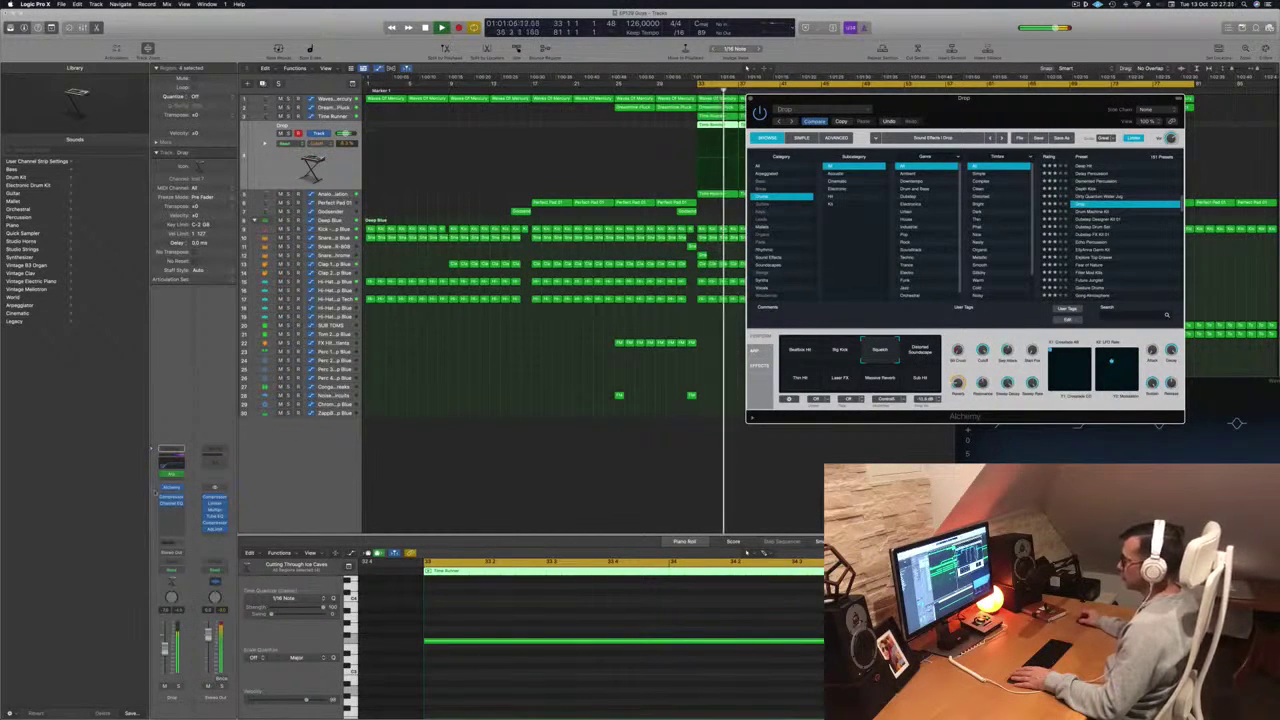
left_click(162, 488)
key("space")
key("space")
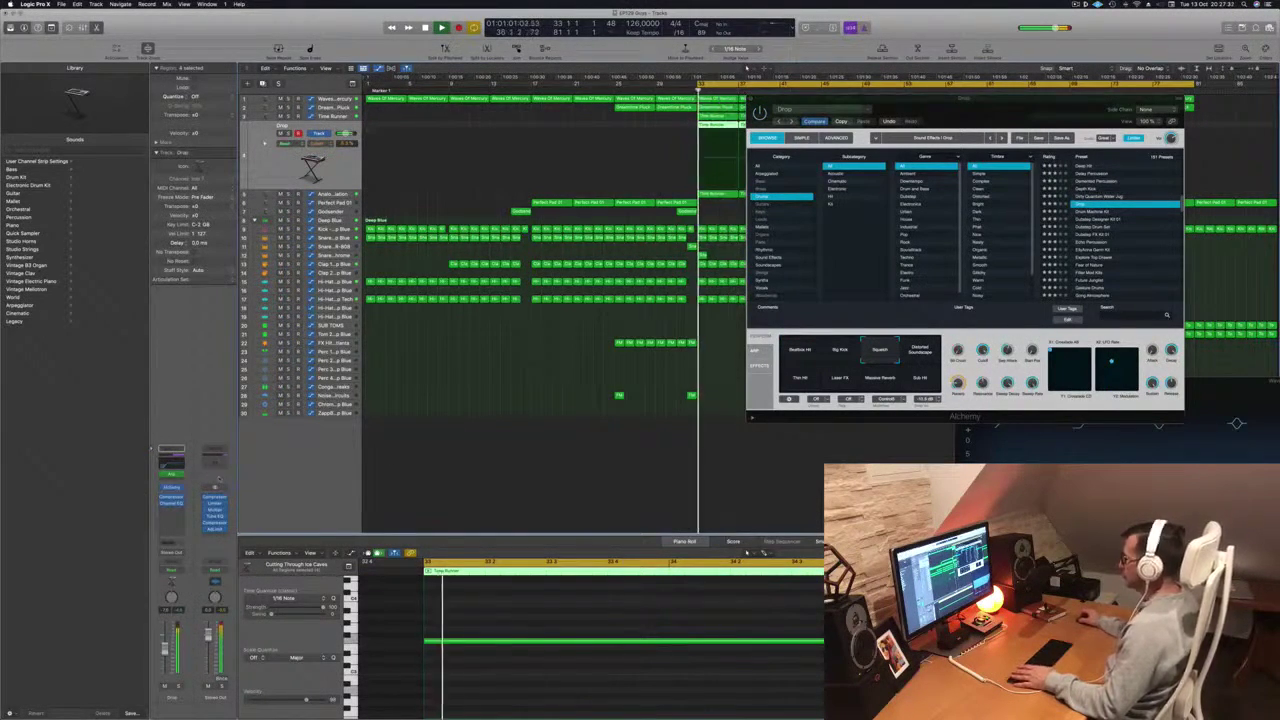
key("space")
key("space")
left_click(920, 353)
key("space")
key("space")
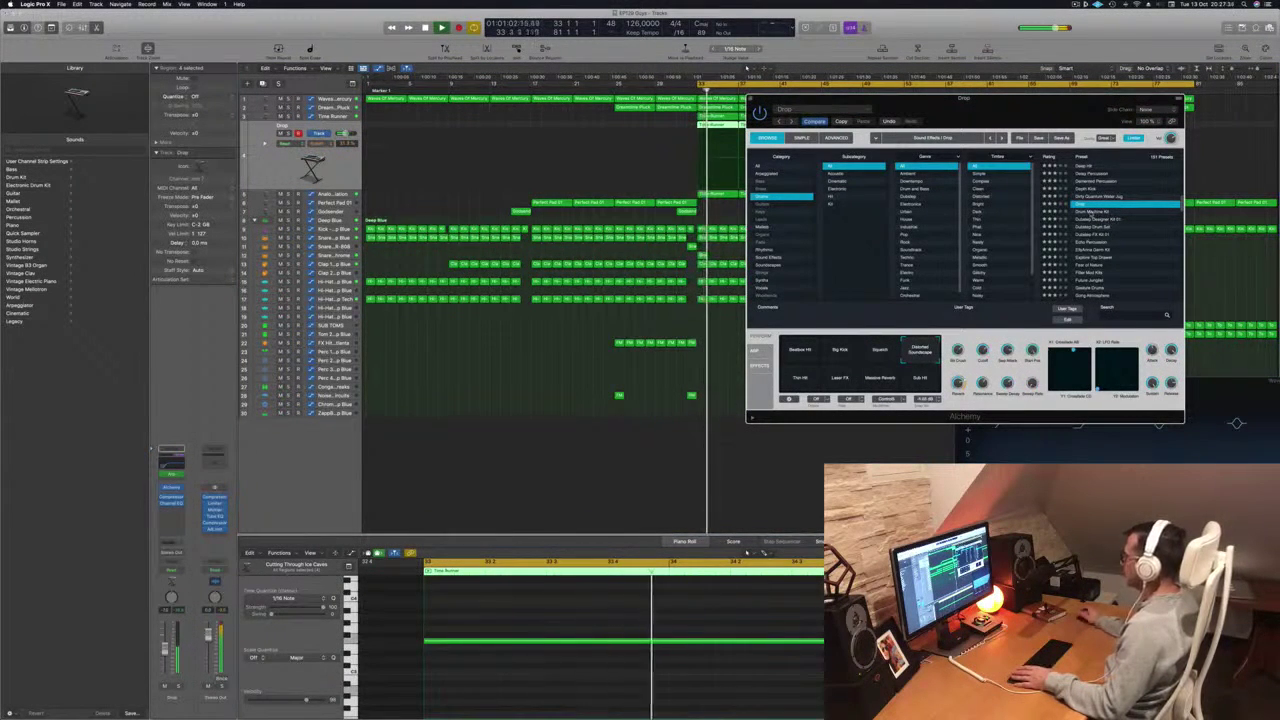
- Solo the track briefly, and audition Drop's remaining snapshots Thin Hit, Laser FX, Massive Reverb and Sub Hit
key("s")
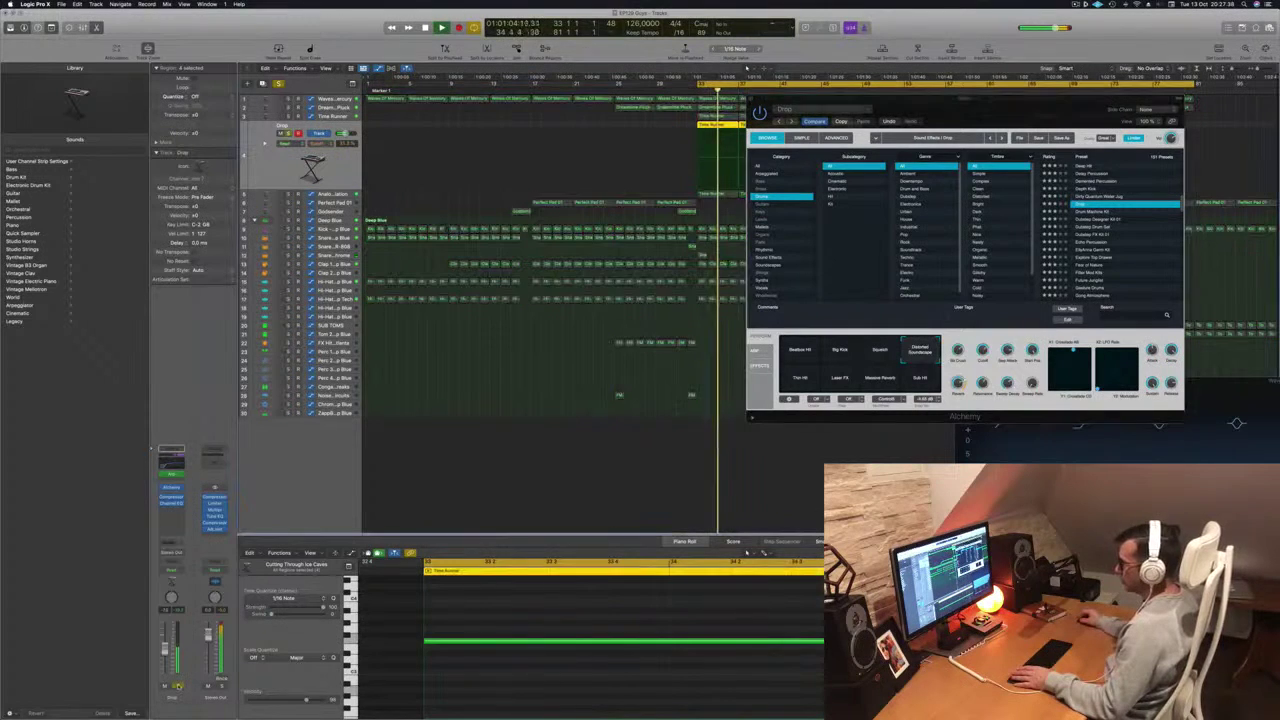
key("s")
left_click(801, 377)
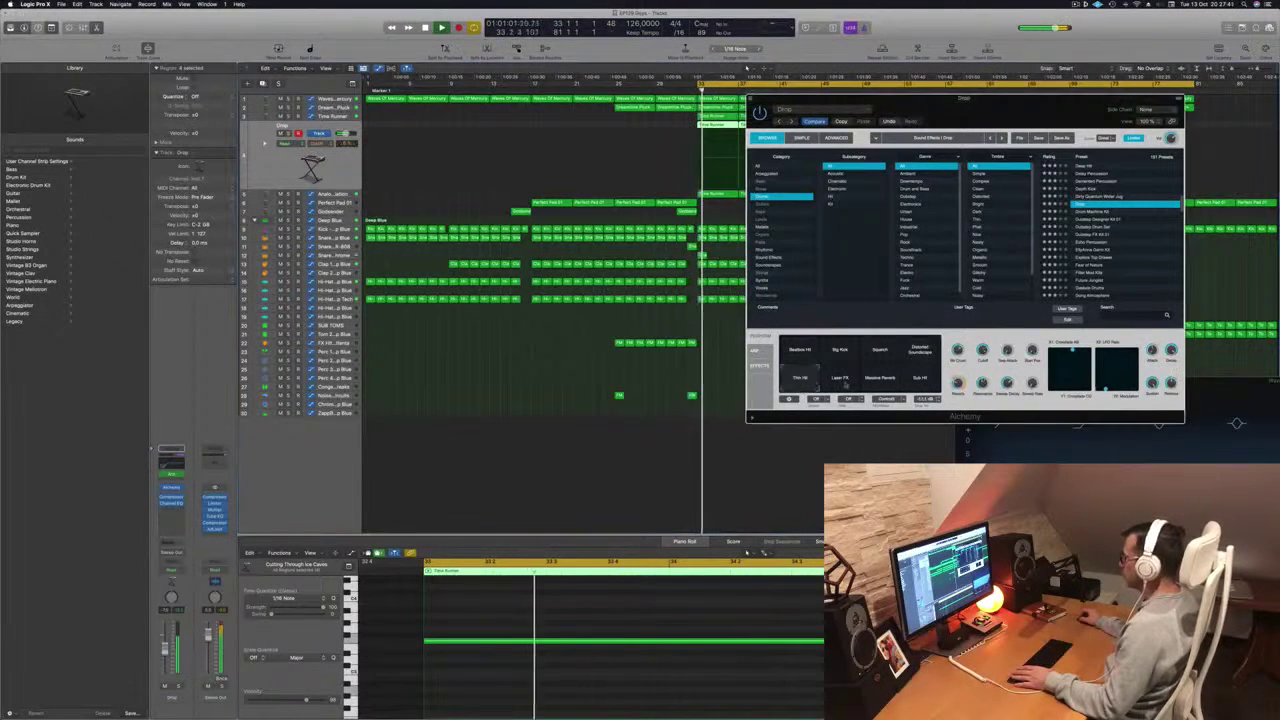
left_click(843, 380)
left_click(876, 382)
left_click(919, 386)
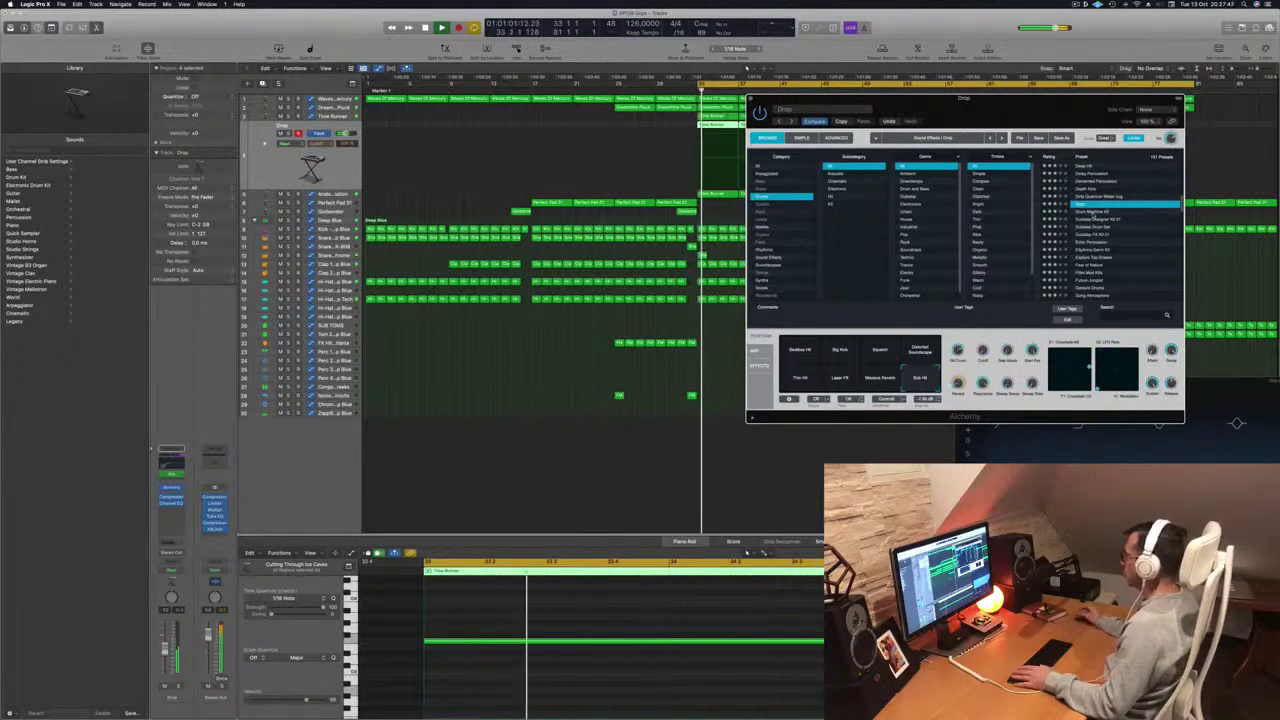
- Step through the drum presets from Drum Machine Kit via Dubstep FX Kit 01 and Echo Percussion to EllyAnna Germ Kit
left_click(1095, 213)
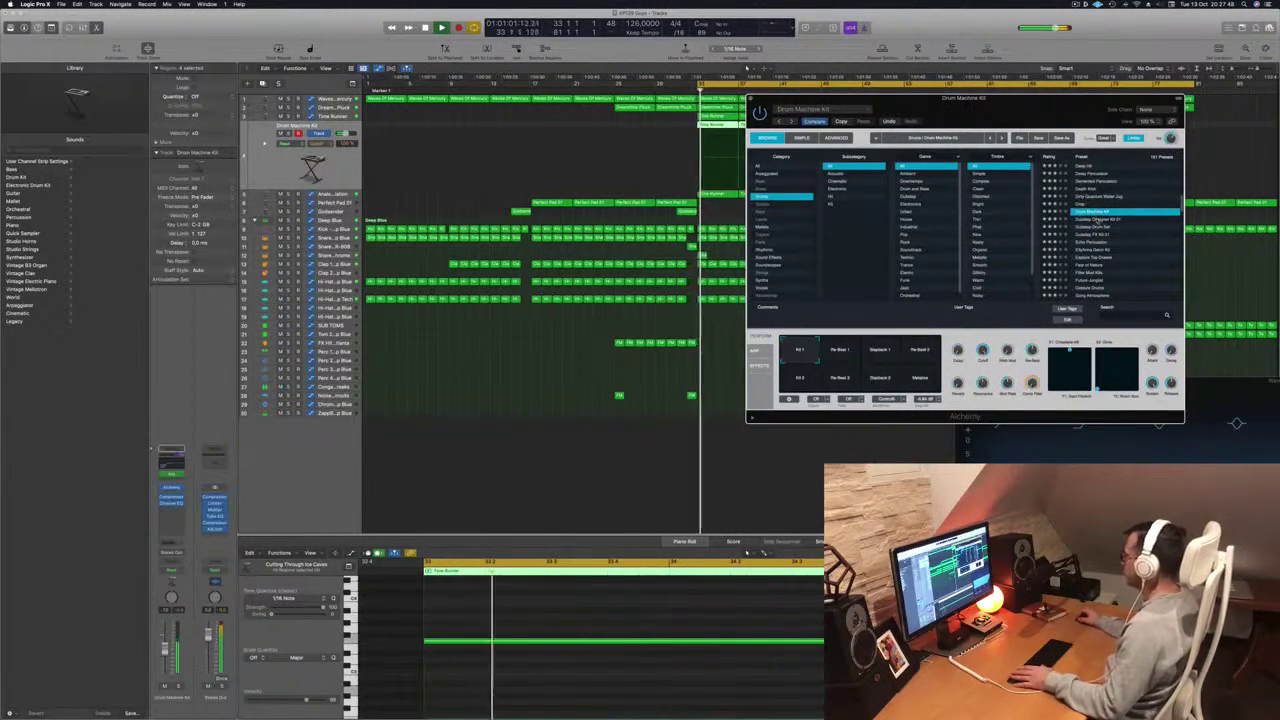
left_click(1097, 220)
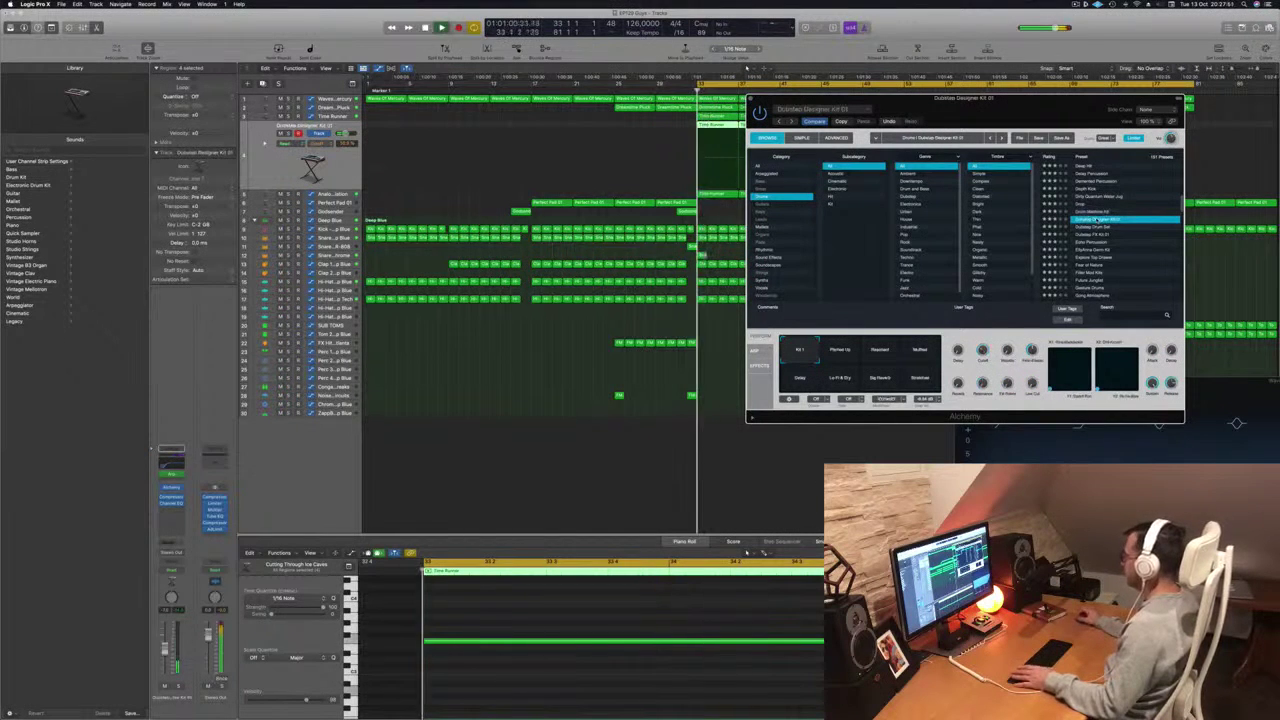
left_click(1094, 228)
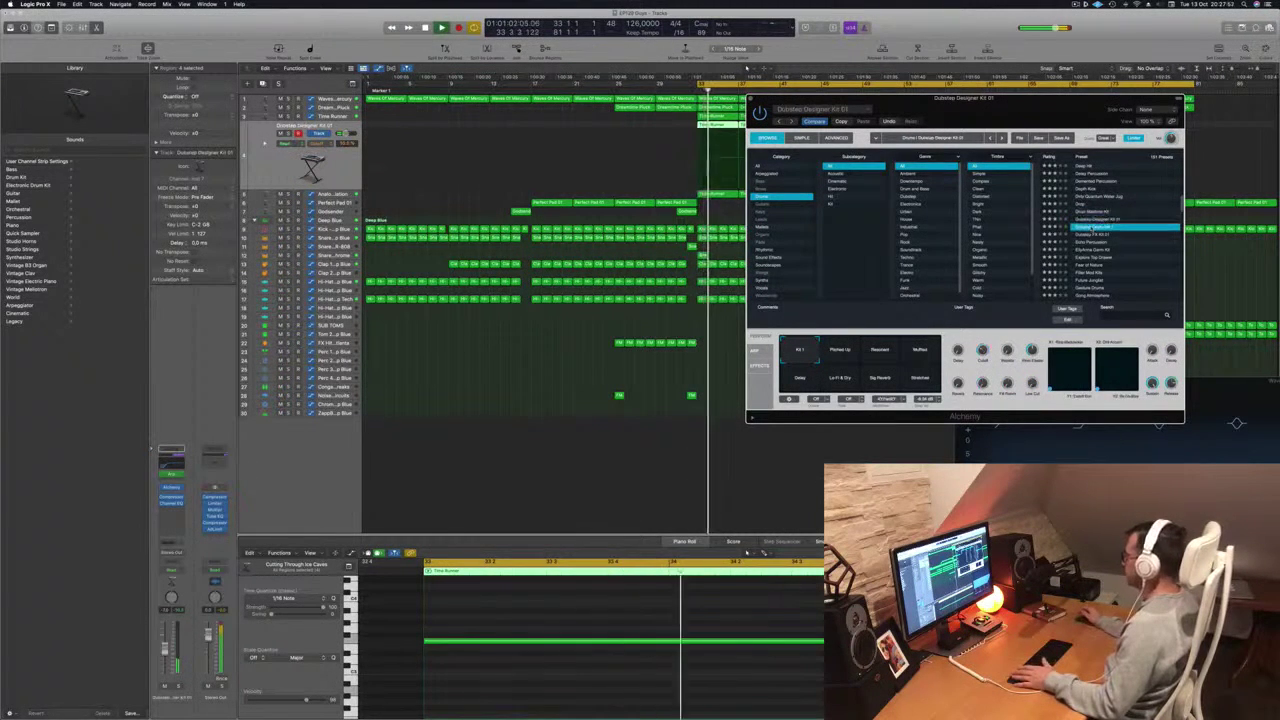
left_click(1100, 236)
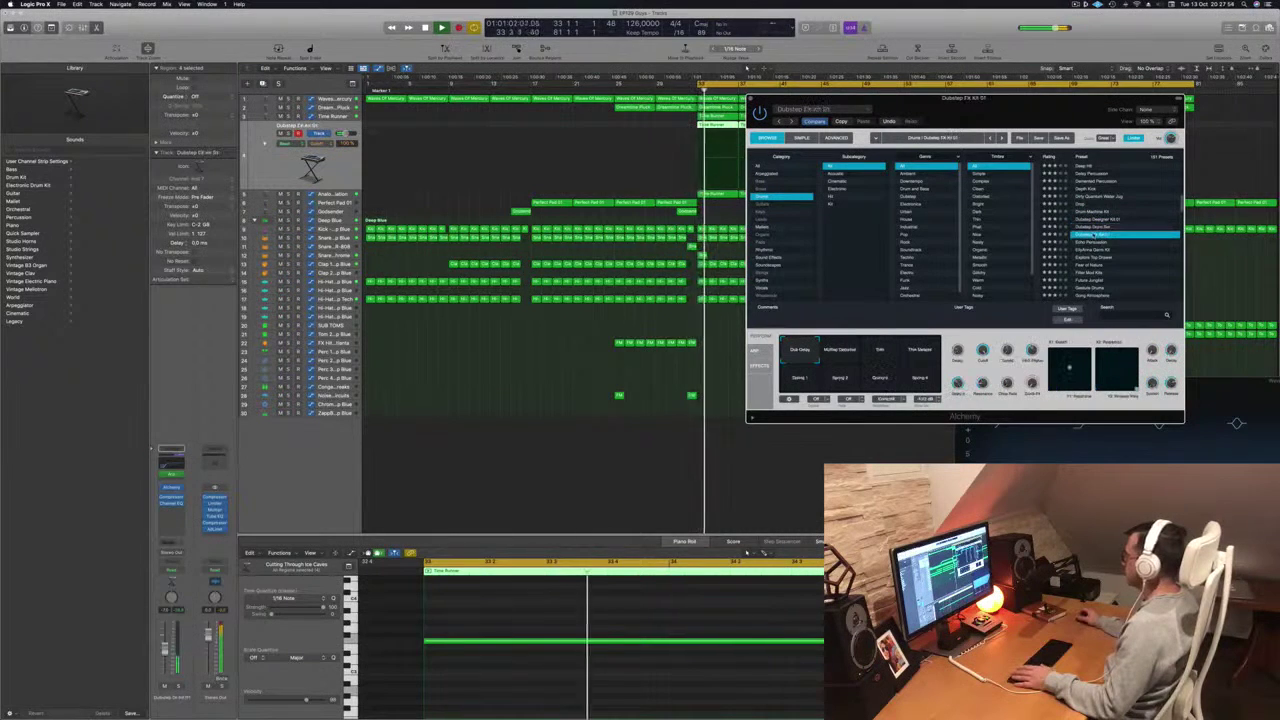
left_click(1090, 243)
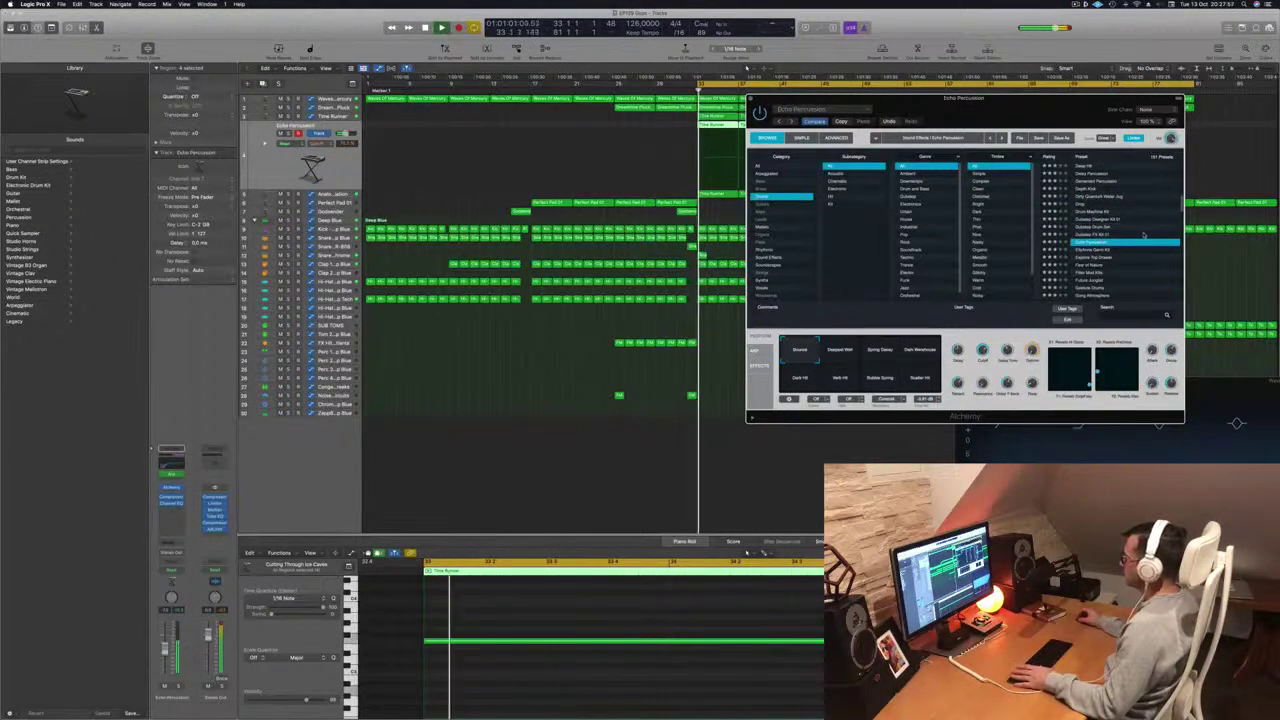
left_click(1096, 250)
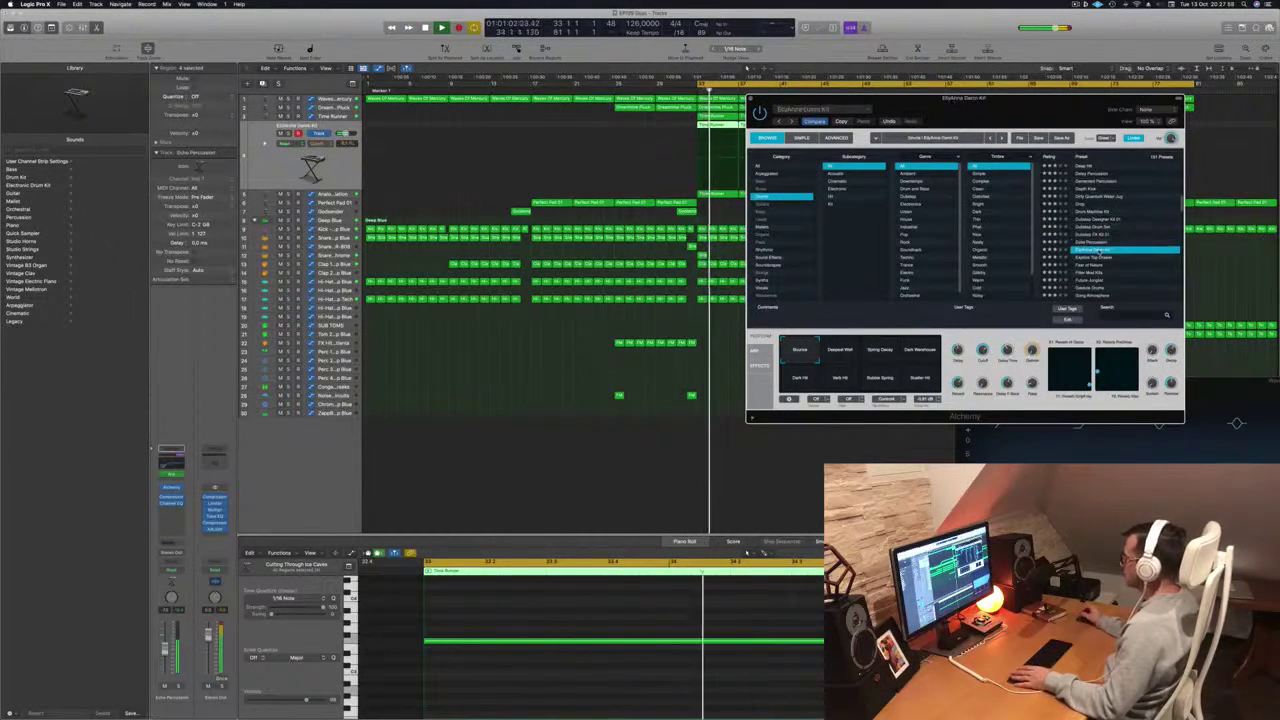
- Audition the EllyAnna Germ Kit snapshots from Mild Resonant Distortion through Closer to Pitched Down
left_click(840, 356)
left_click(880, 352)
left_click(919, 353)
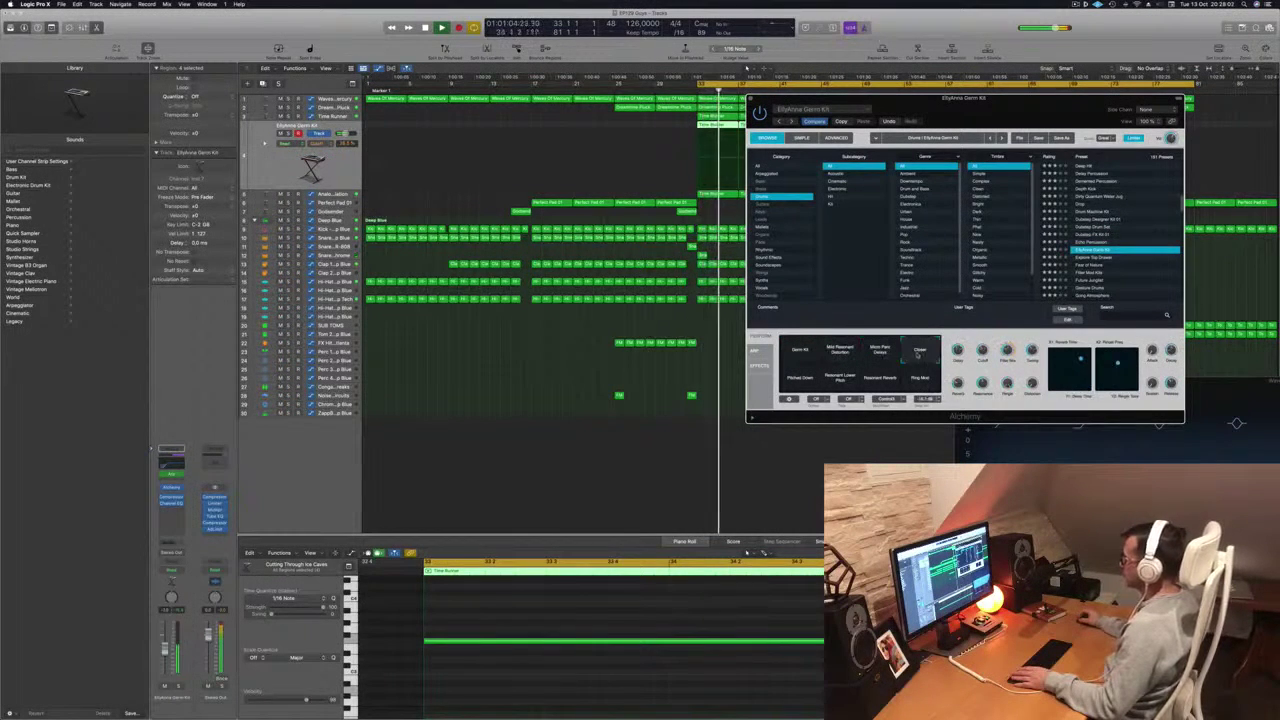
left_click(806, 377)
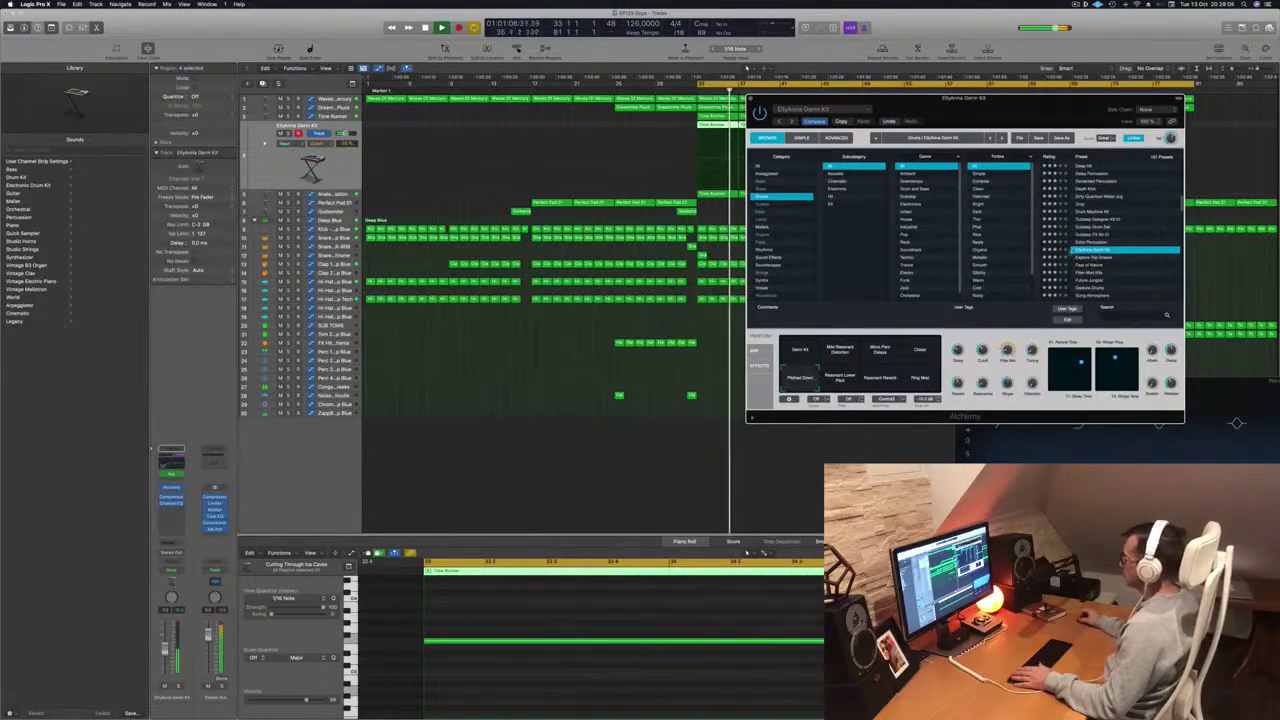
- Audition the Explore Top Drawer and Fear of Nature presets, trying Fear of Nature's Reverb, Unison Wobble and Softer variations
left_click(1094, 258)
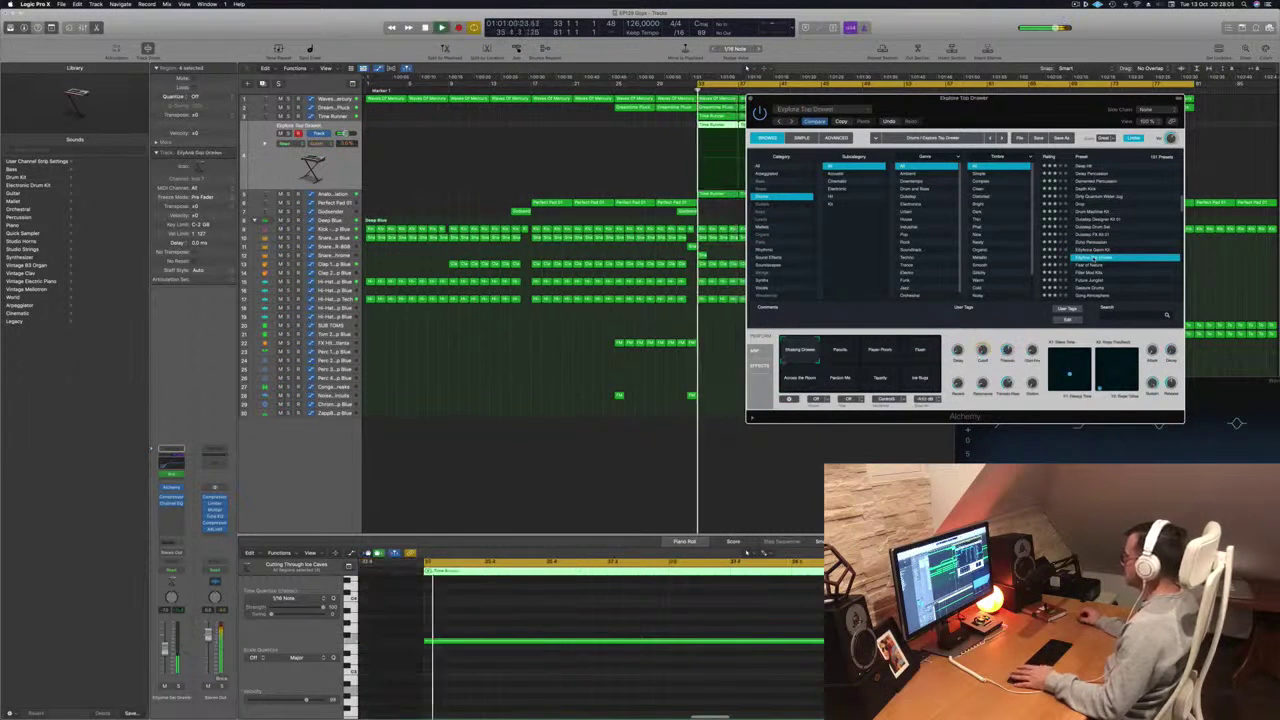
key("Down")
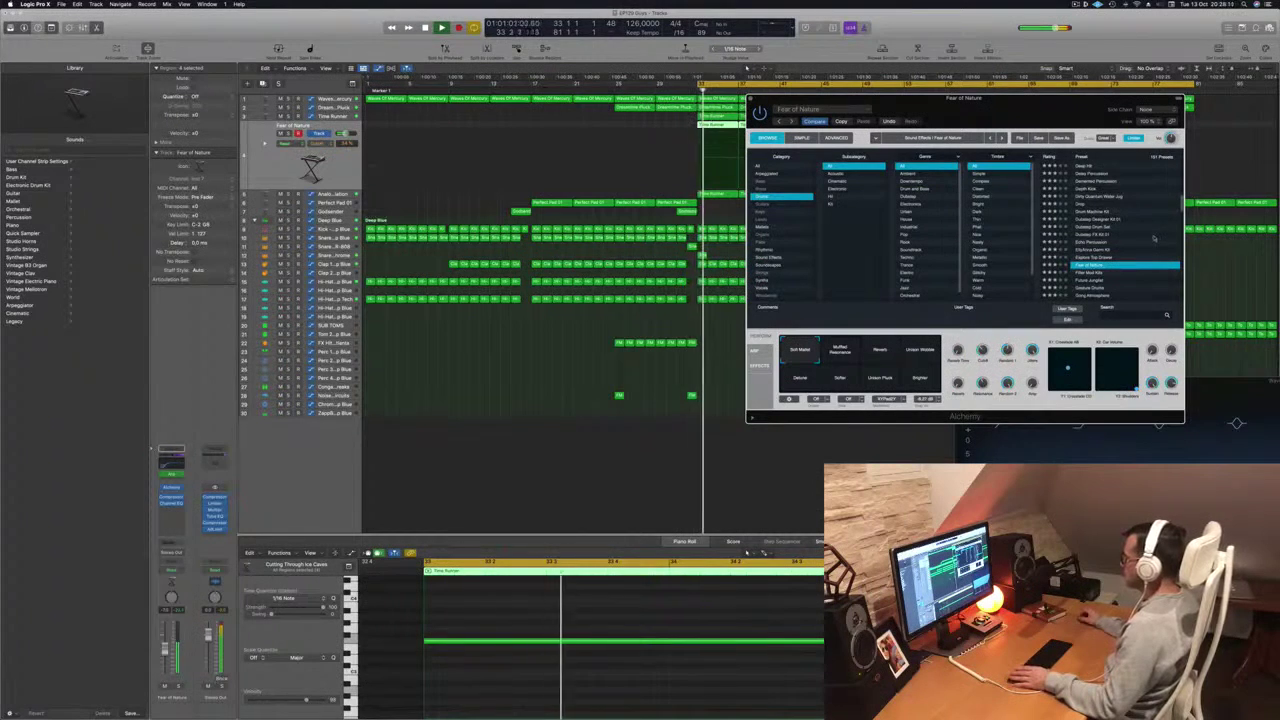
left_click(847, 349)
left_click(888, 352)
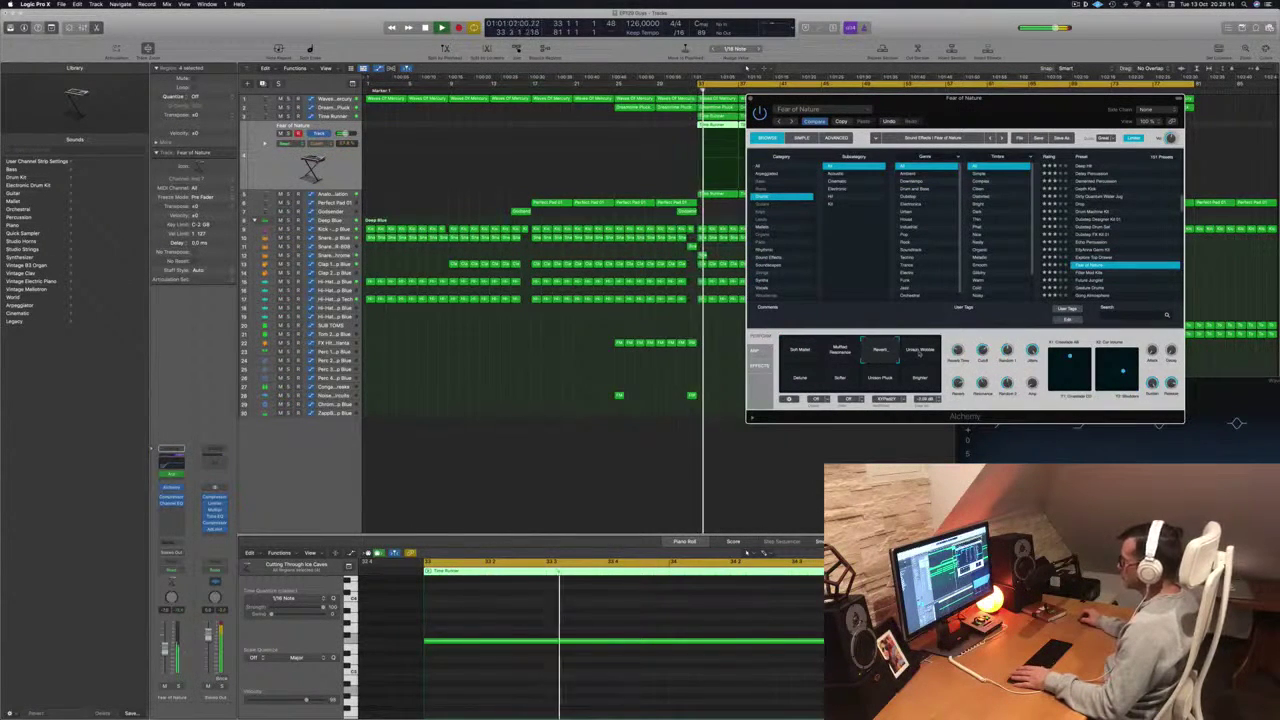
left_click(921, 351)
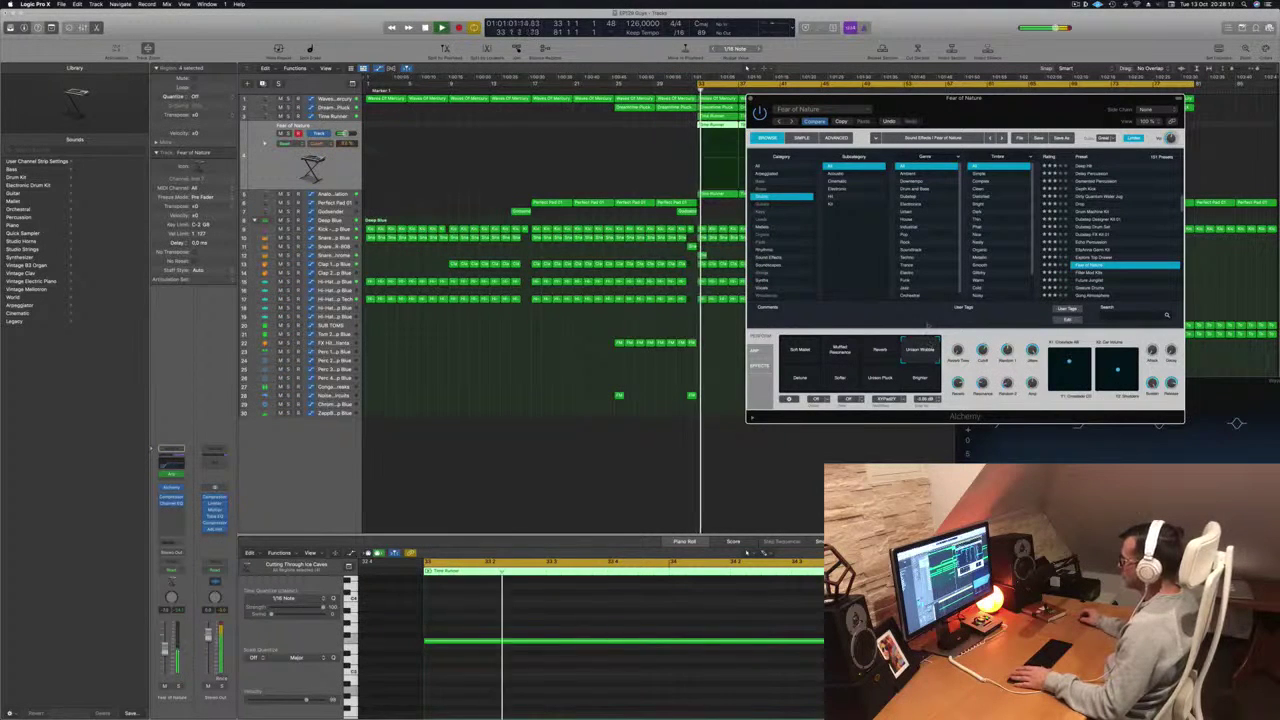
left_click(840, 380)
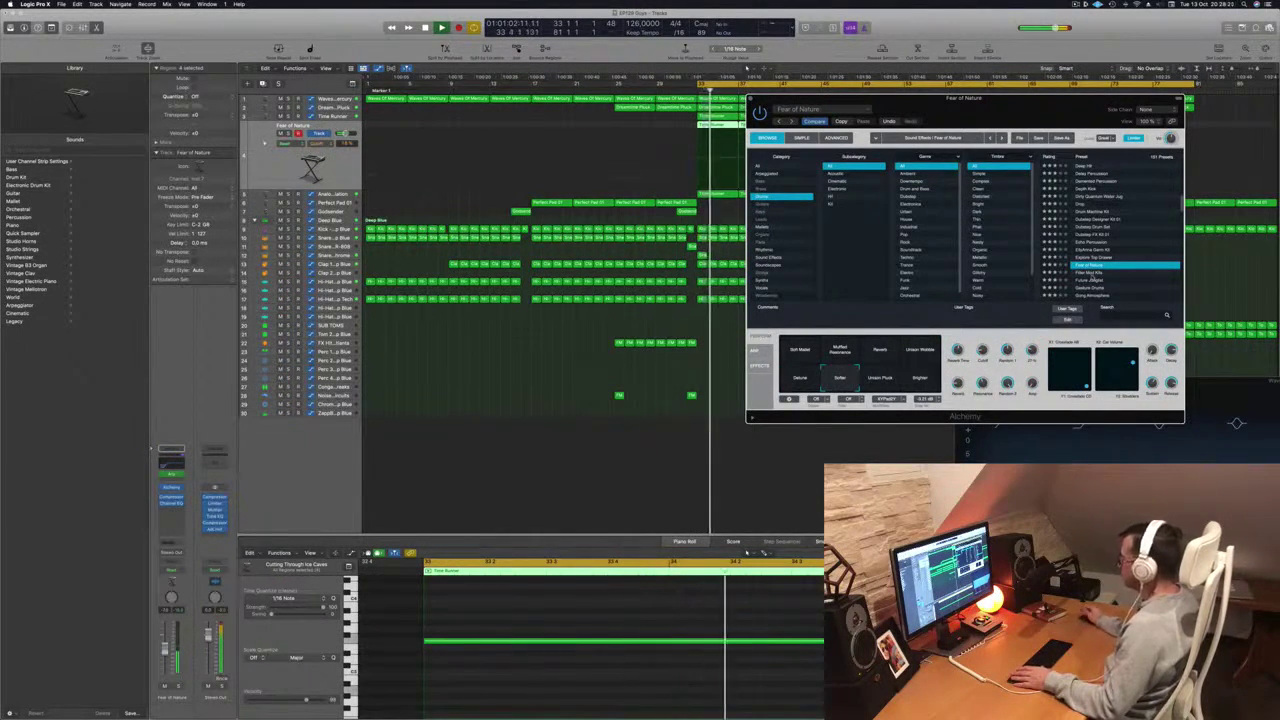
- Audition the Filter Mod Kits and Future Junglist presets, trying Future Junglist's Resonant Percussion and Properly Destroyed variations
left_click(1084, 273)
scroll(1085, 272, "down", 3)
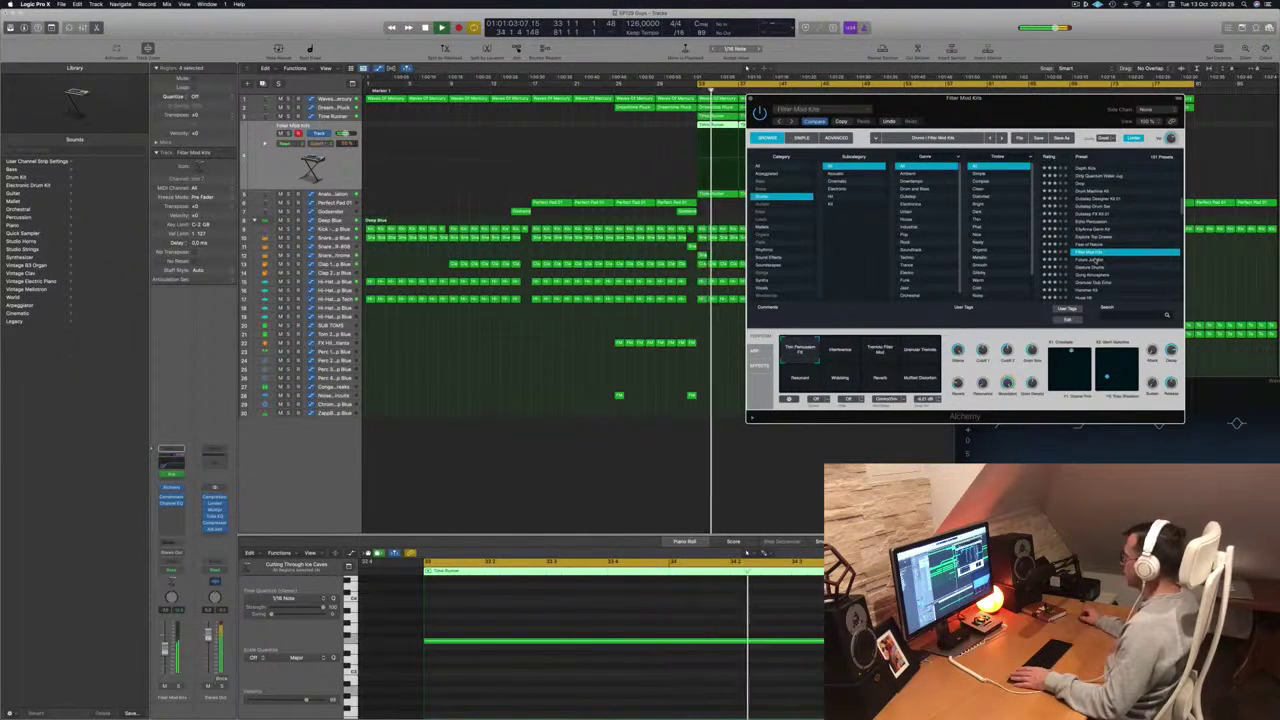
left_click(1098, 260)
scroll(1105, 262, "down", 4)
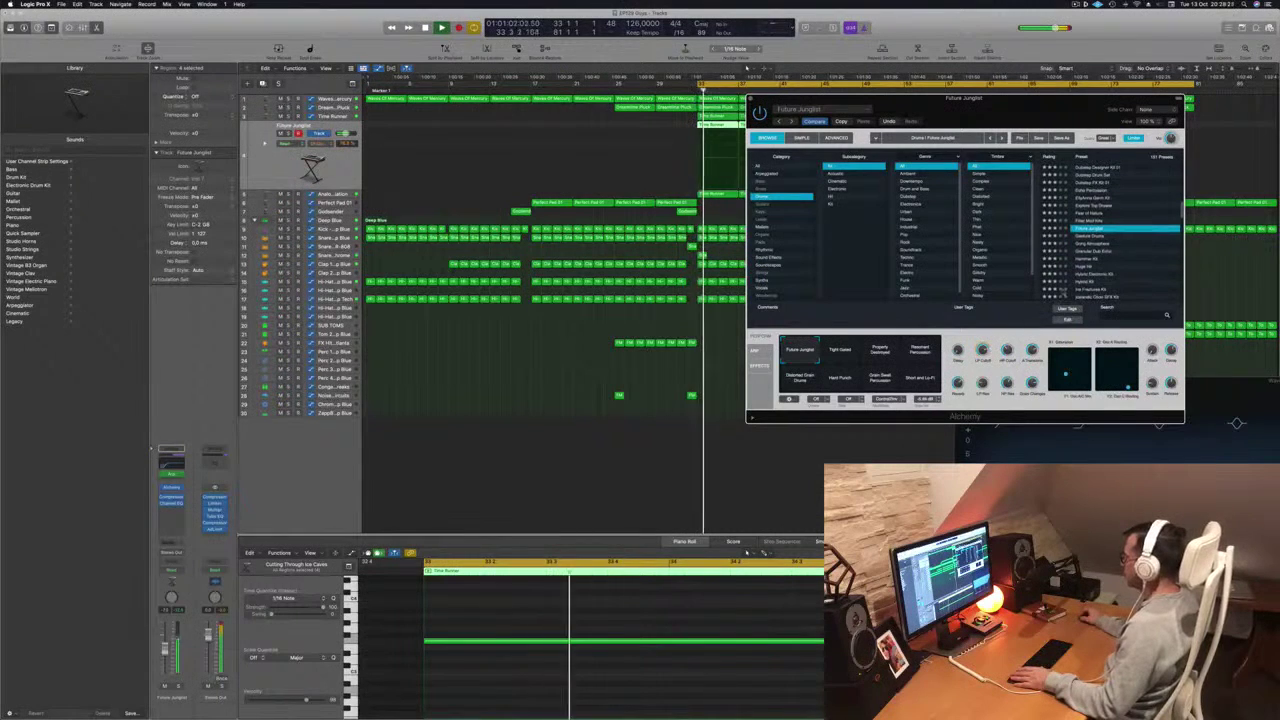
left_click(871, 354)
left_click(917, 353)
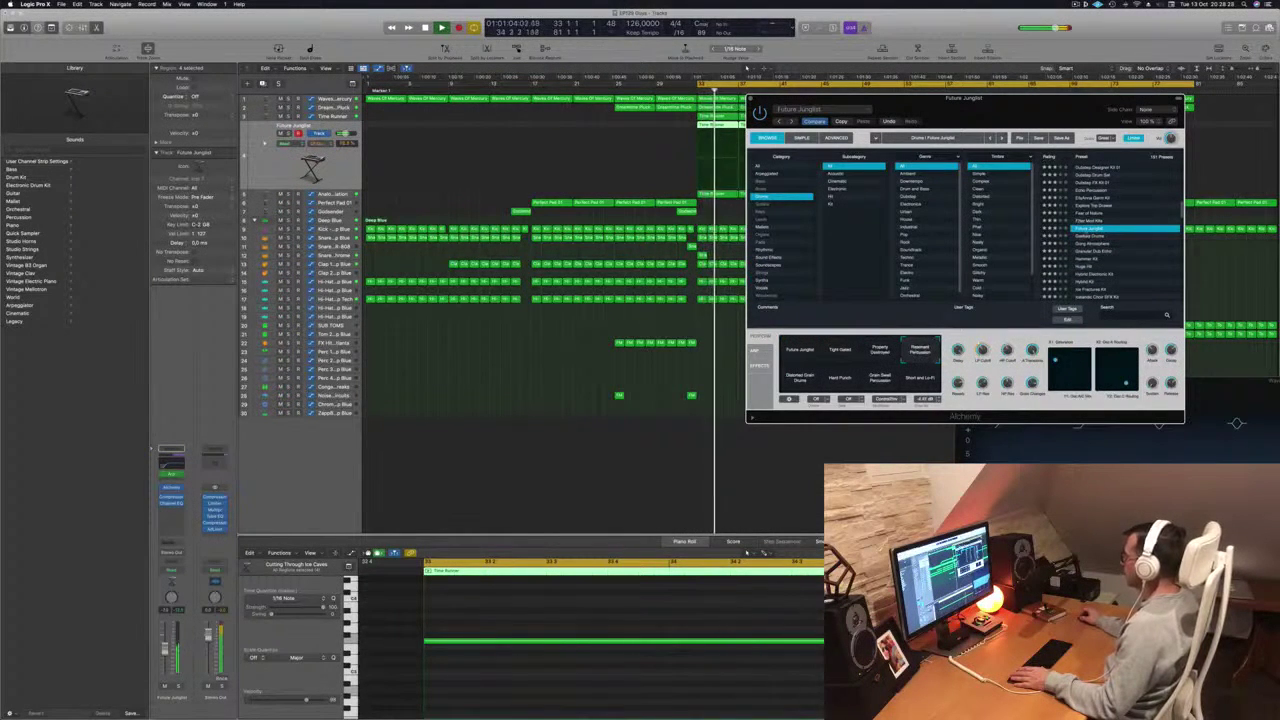
left_click(868, 349)
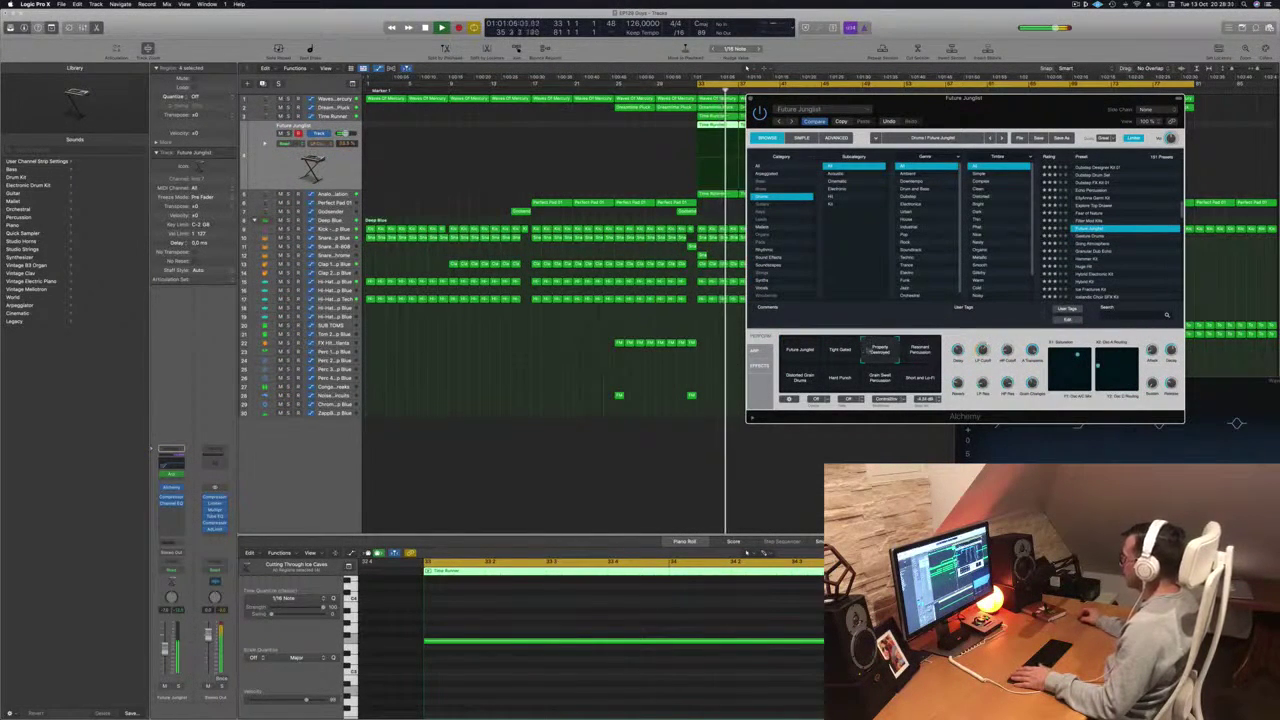
- Audition the Gong Atmosphere, Granular Dub Echo and Hammer Kit presets on the synth track
left_click(1092, 236)
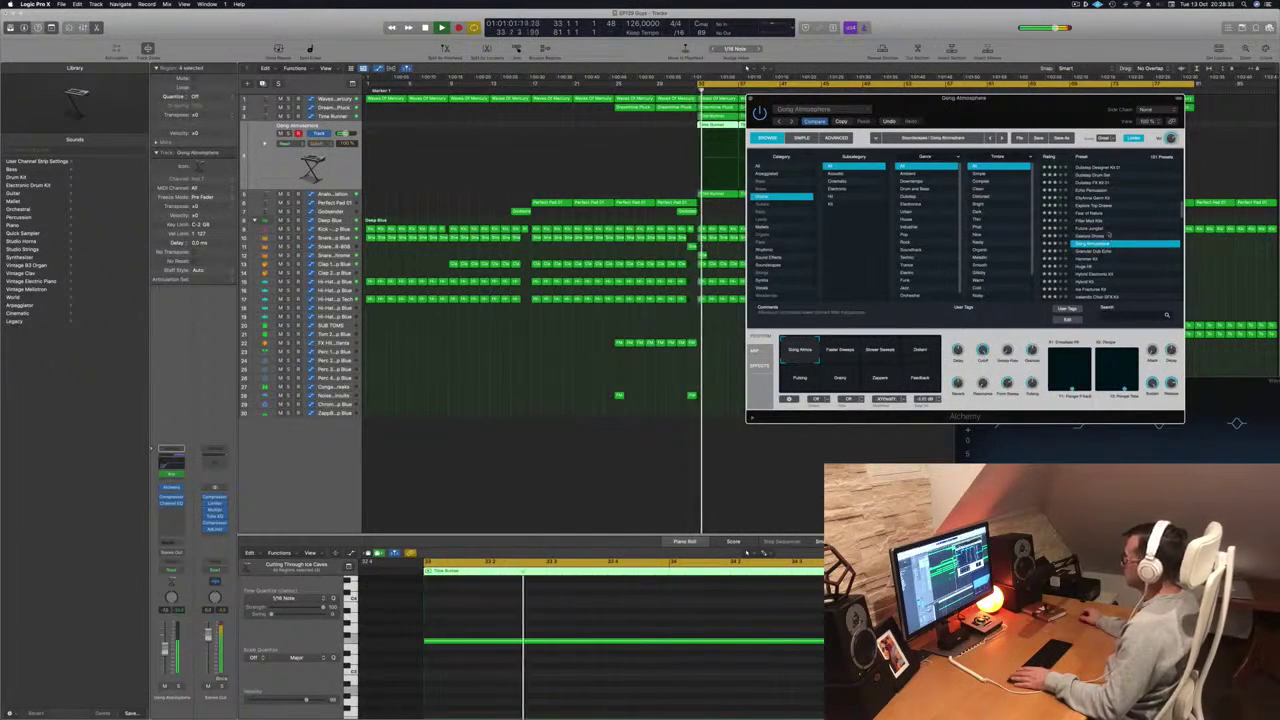
left_click(1101, 243)
left_click(1097, 230)
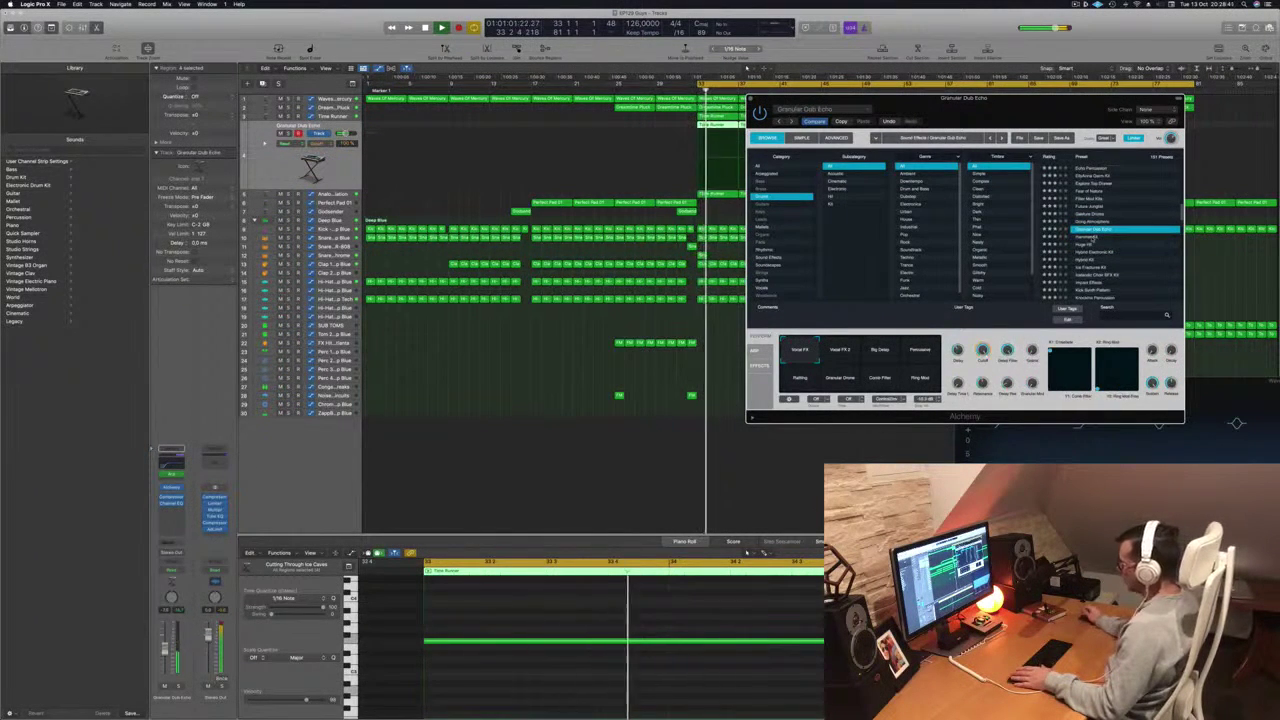
left_click(1093, 236)
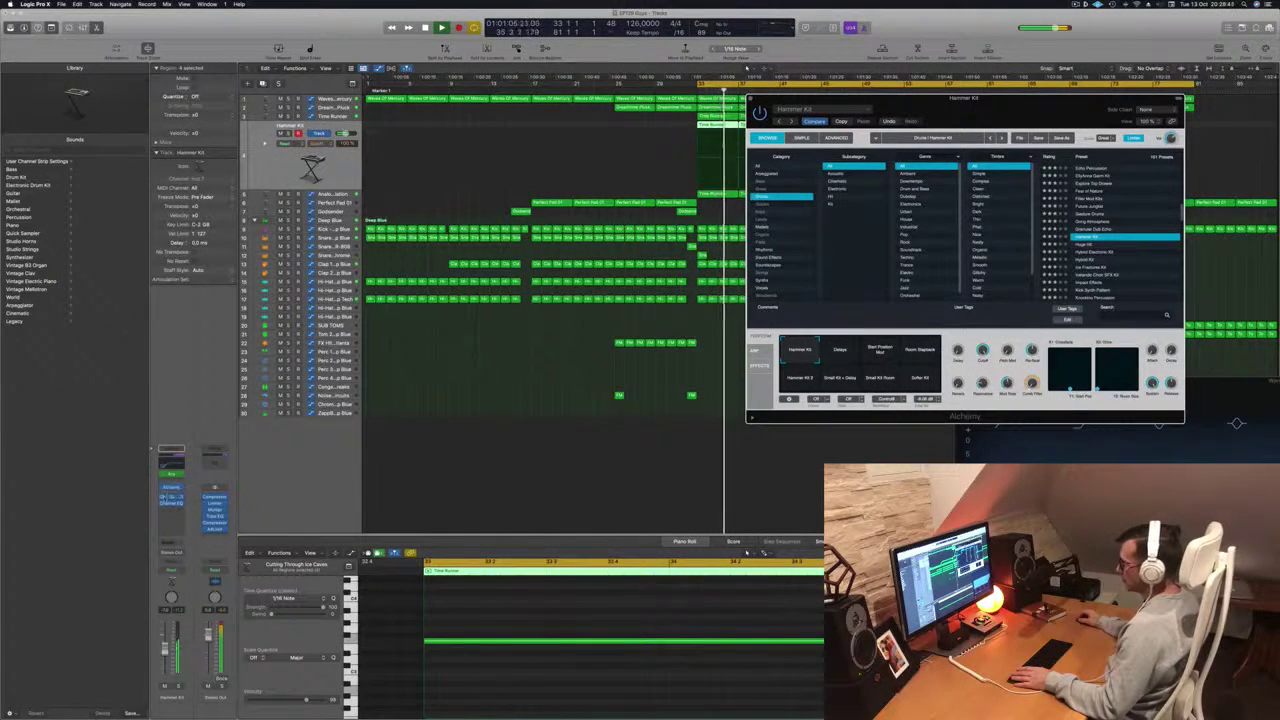
- Bypass the synth track's arpeggiator and audition the Huge Hit preset by playing a note with Musical Typing
left_click(163, 475)
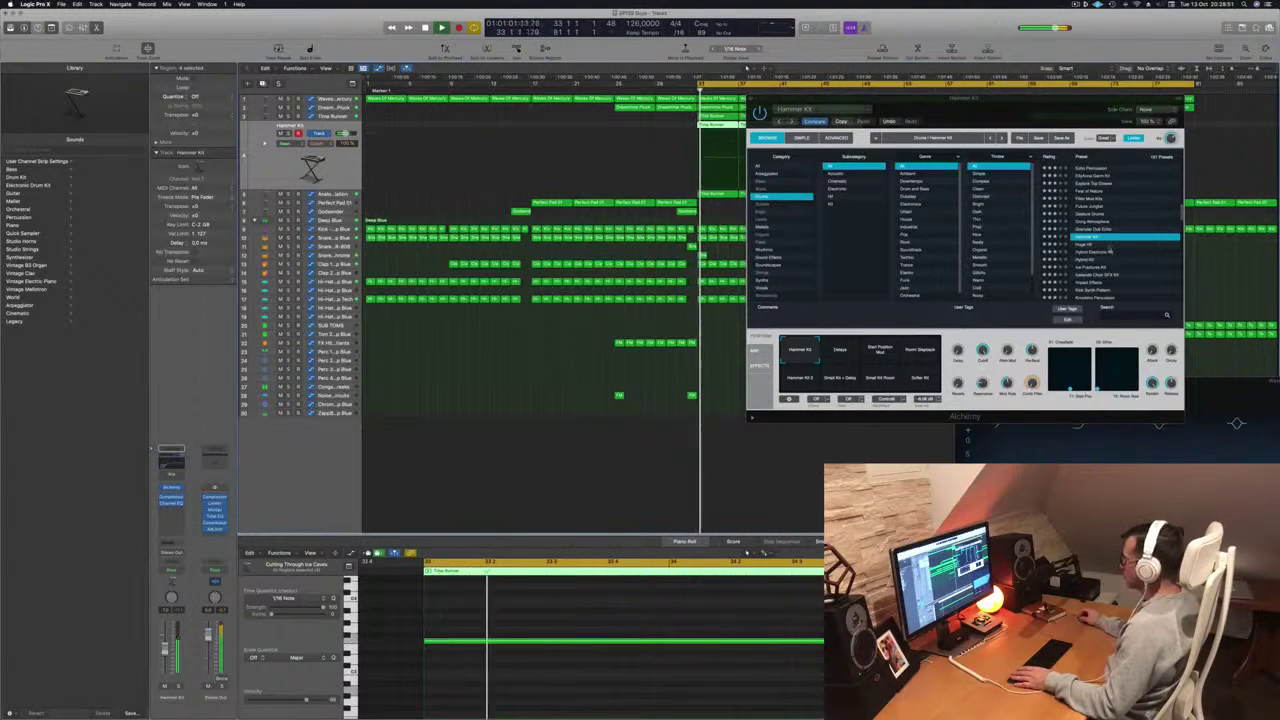
left_click(1081, 244)
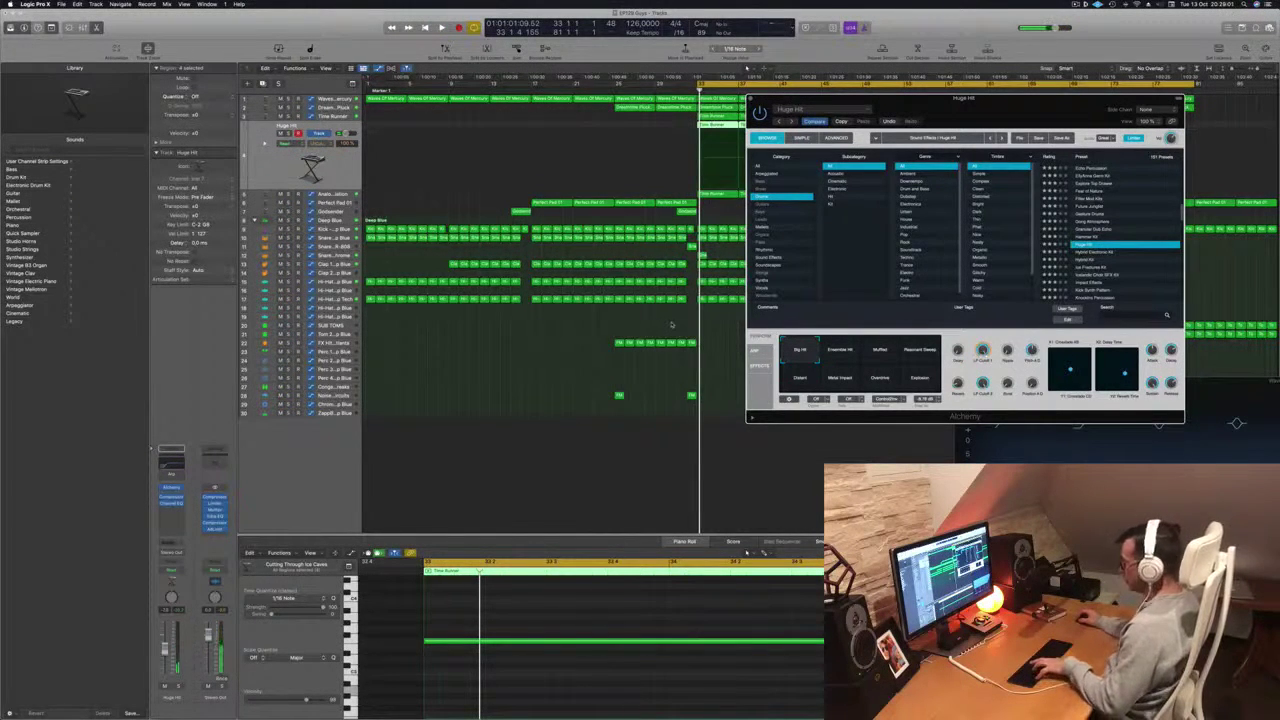
key("super+k")
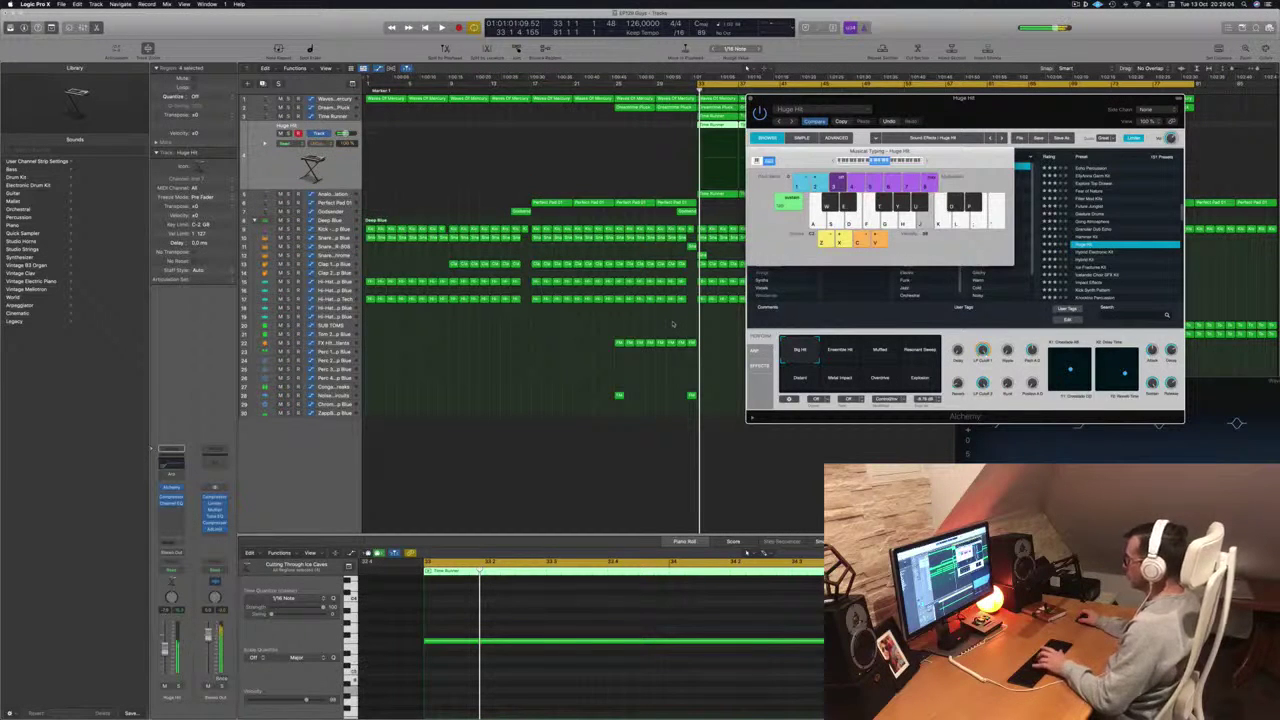
key("f")
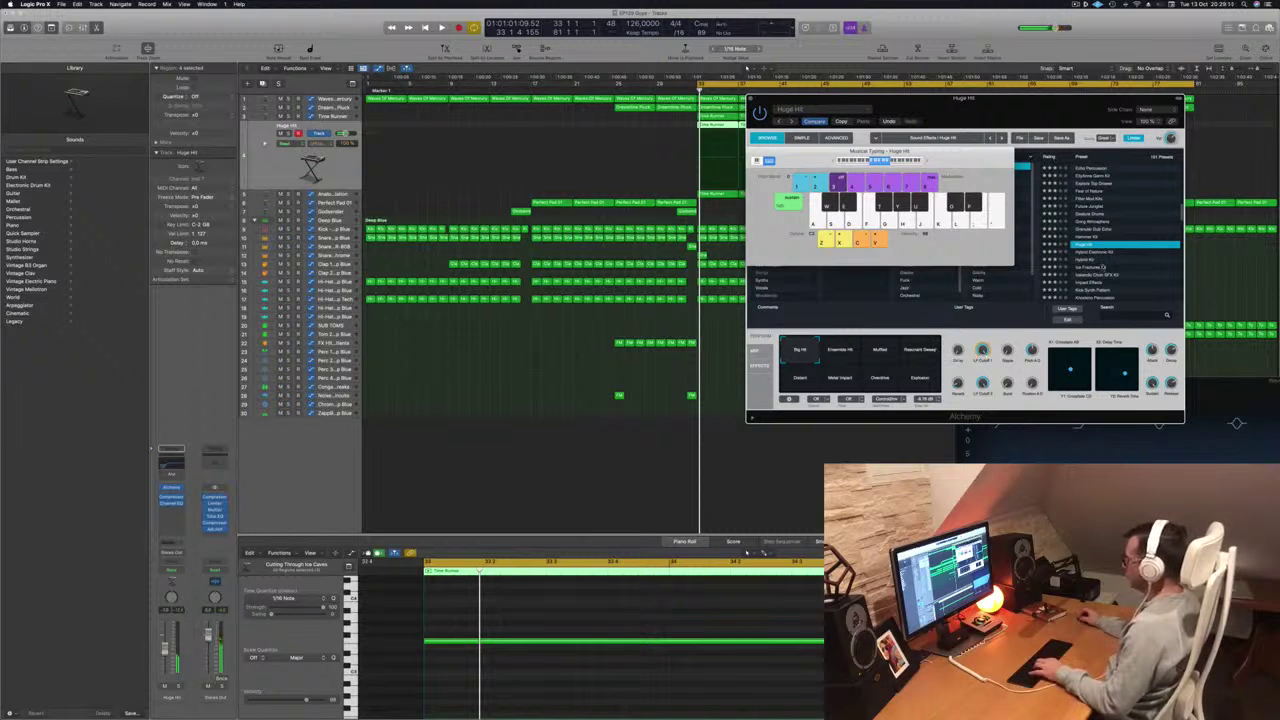
key("super+k")
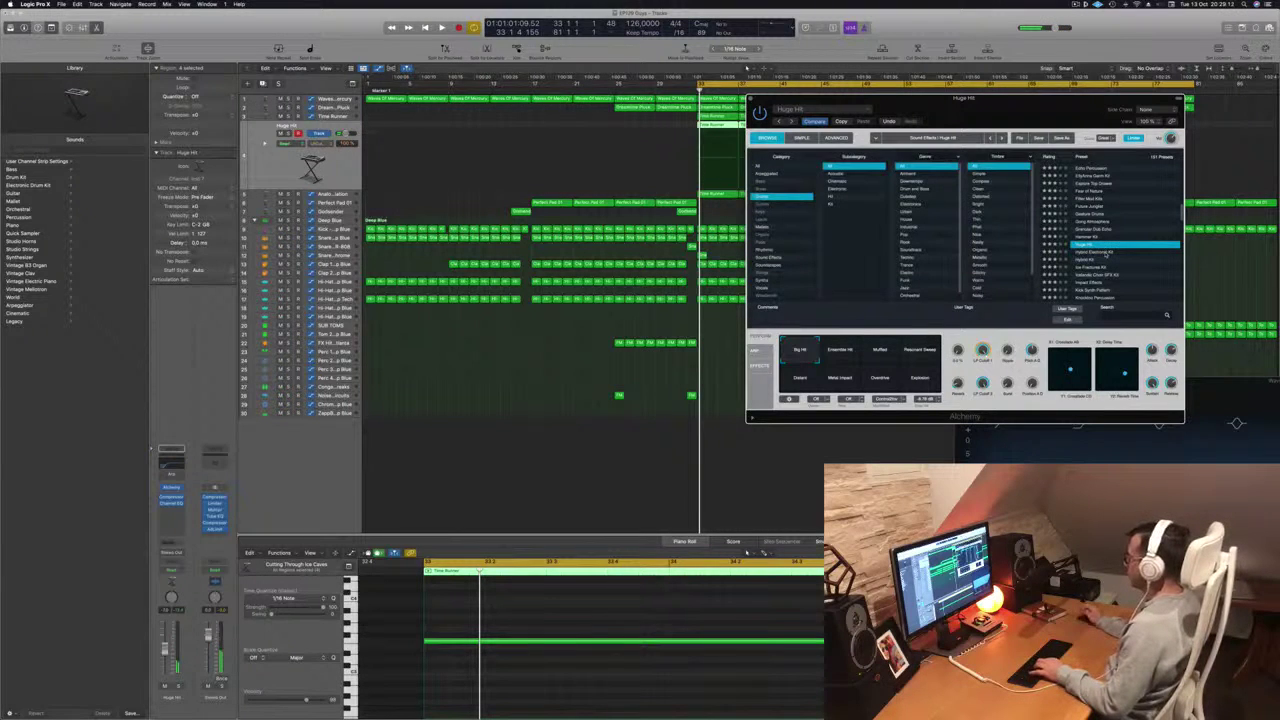
- Audition the Hybrid Electronic Kit, Longevity, Machine Kit, Massive Gong and Massive Hammer Kit presets
left_click(1107, 253)
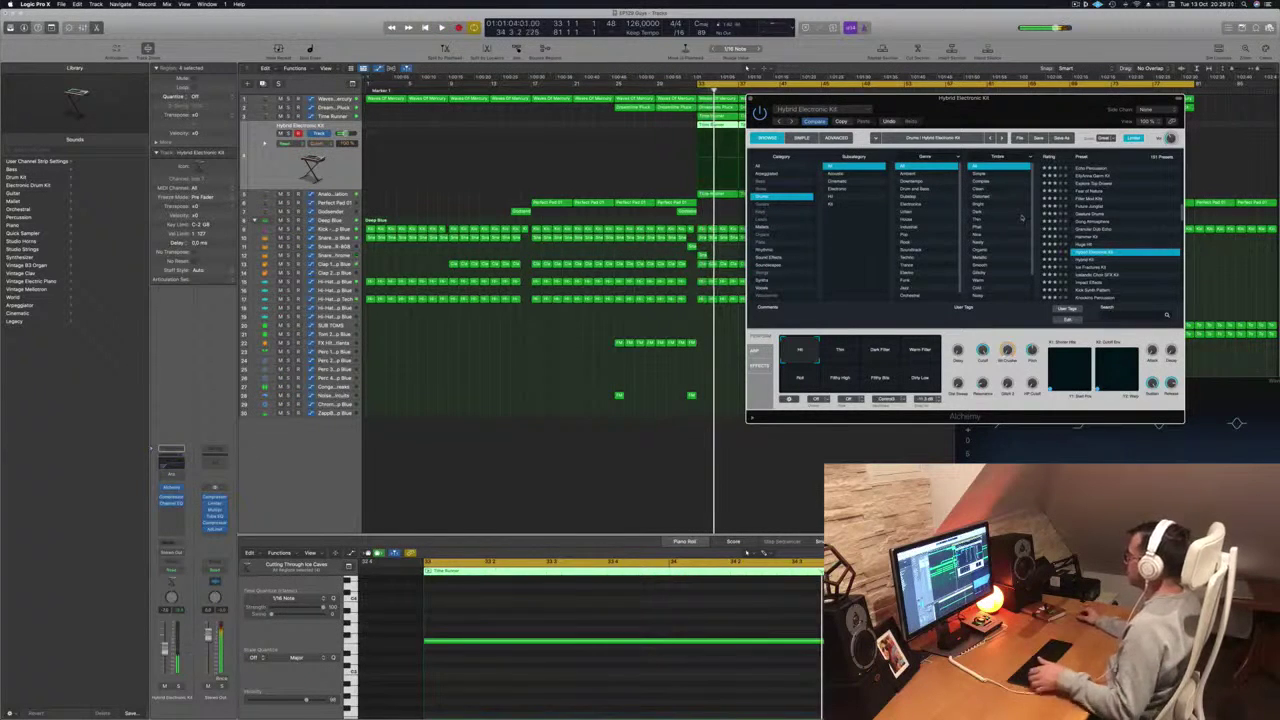
scroll(1015, 225, "down", 3)
scroll(1153, 244, "down", 5)
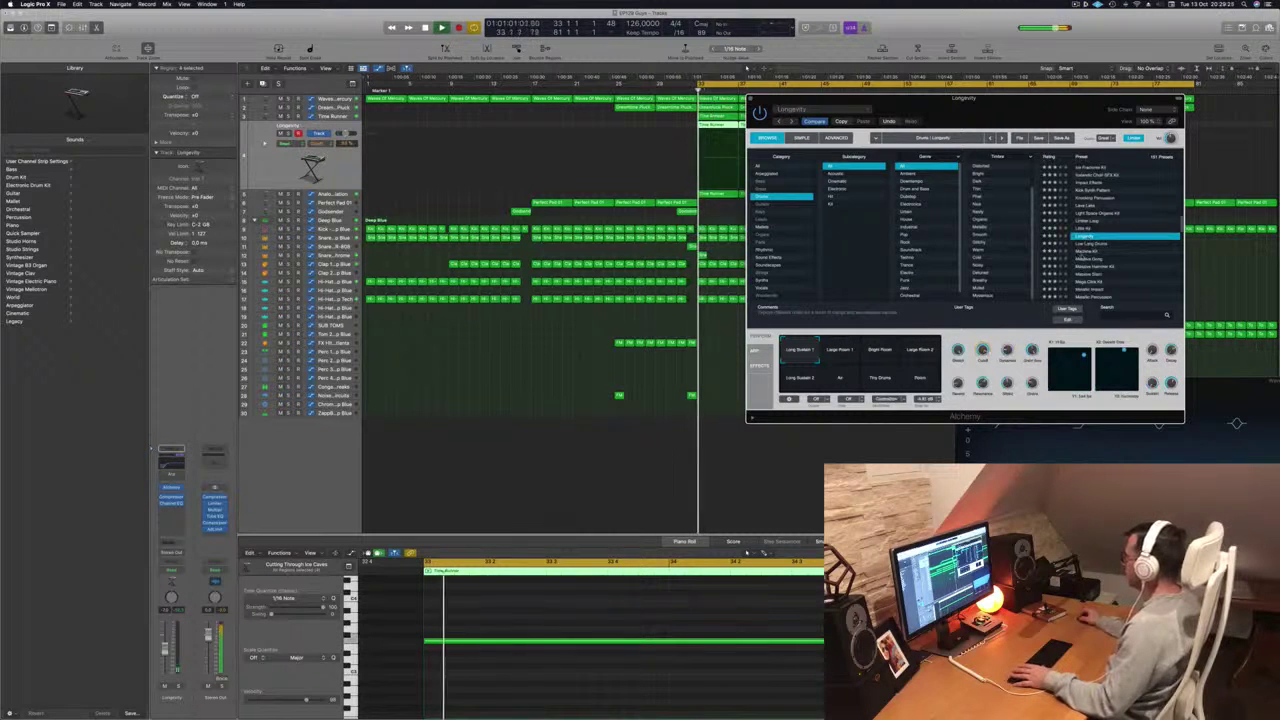
left_click(1086, 252)
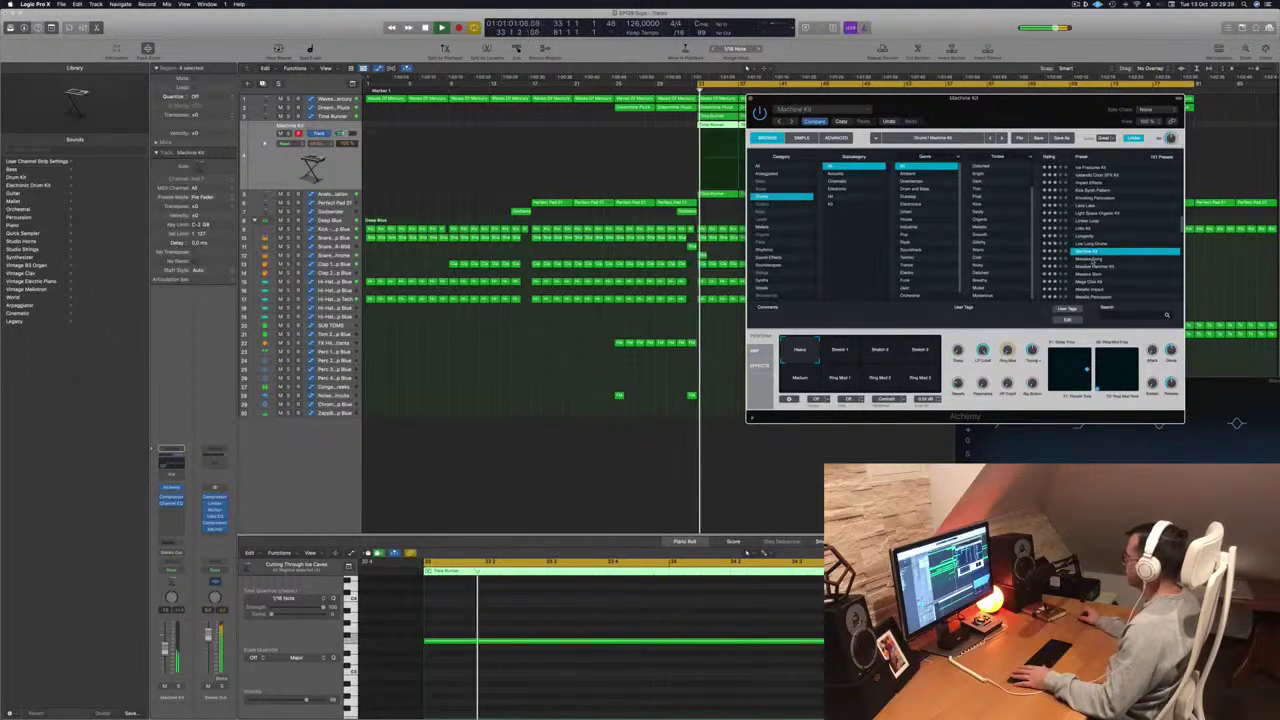
left_click(1092, 260)
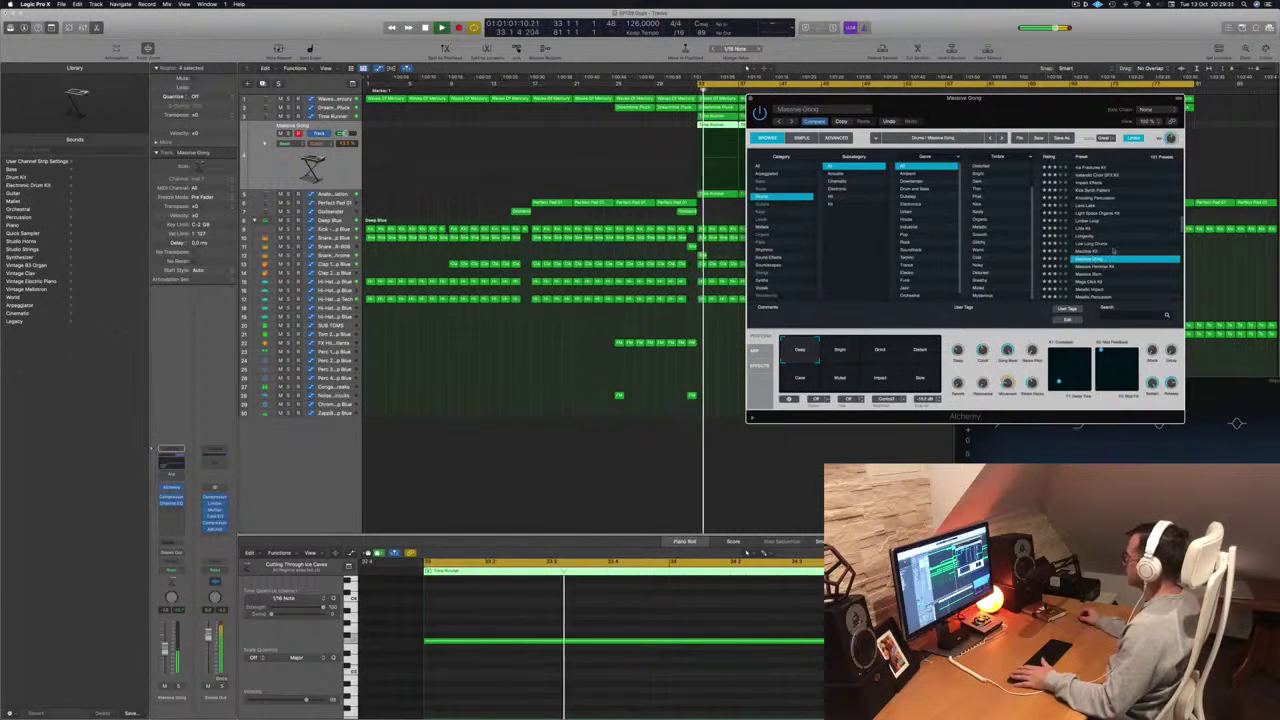
key("Down")
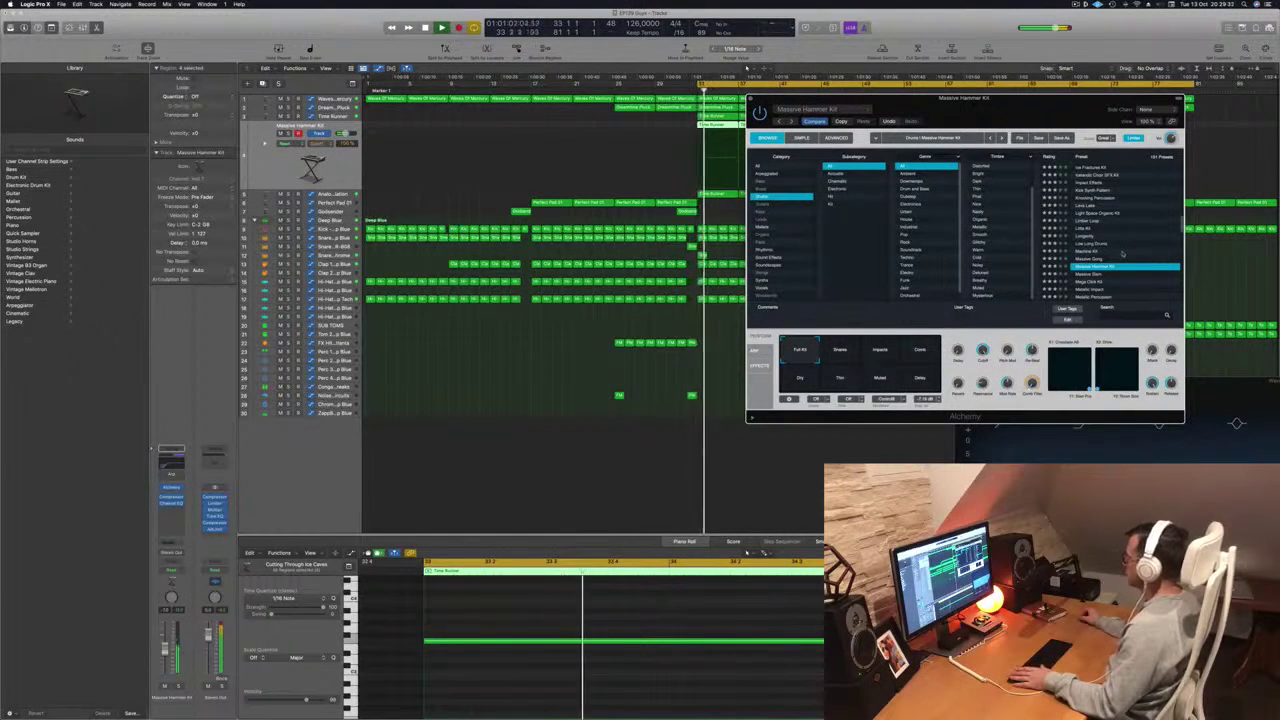
- Load the Night Sequence preset, compare its performance variations and select Choppy
scroll(1123, 254, "down", 5)
left_click(1149, 247)
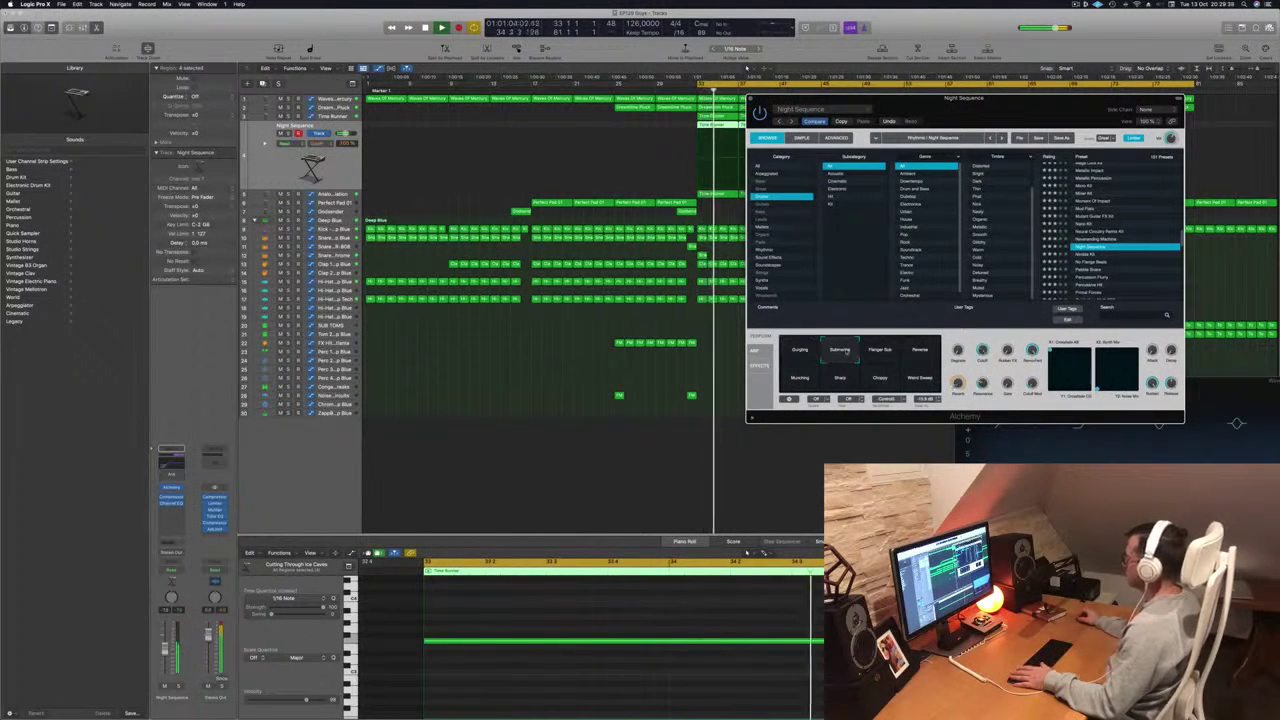
left_click(894, 350)
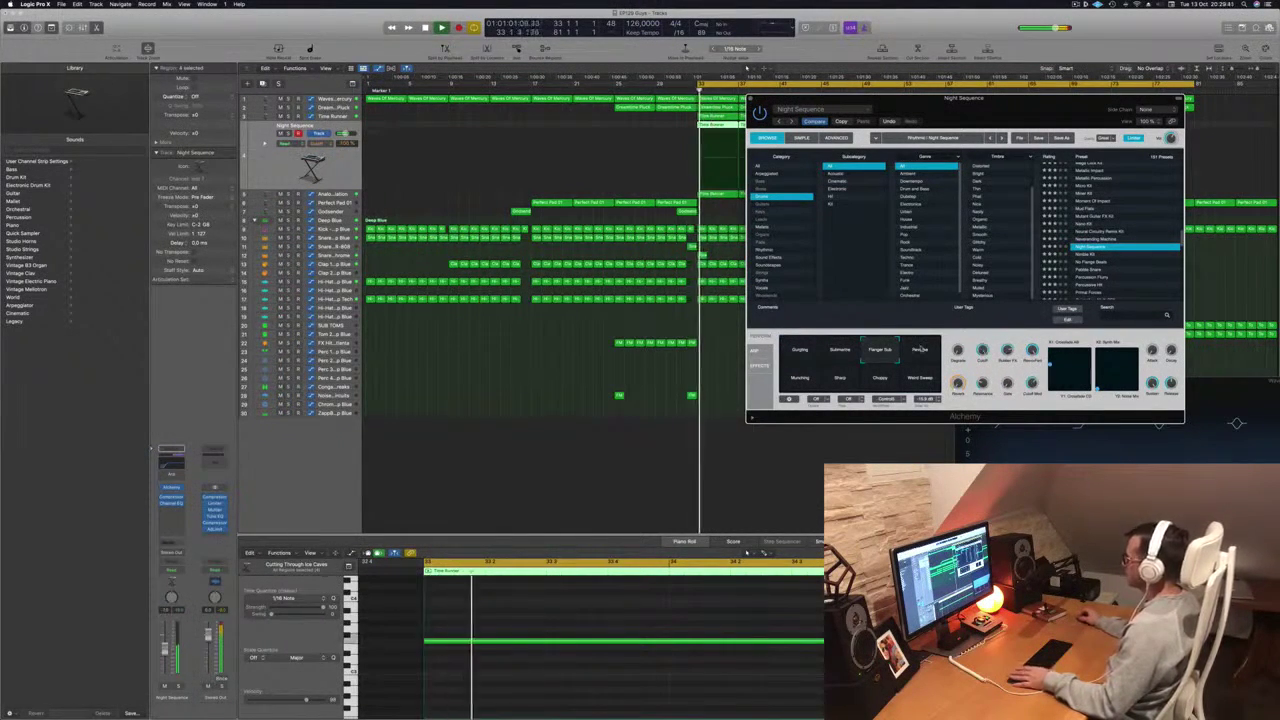
left_click(922, 353)
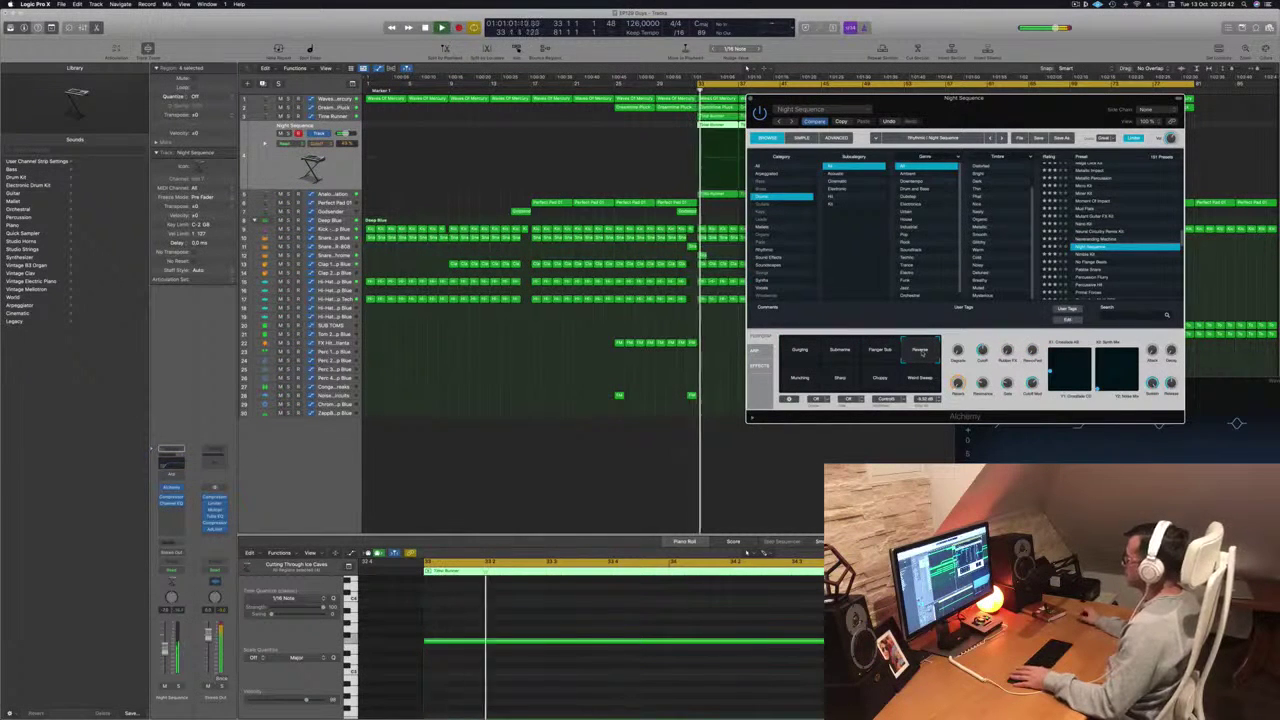
left_click(919, 378)
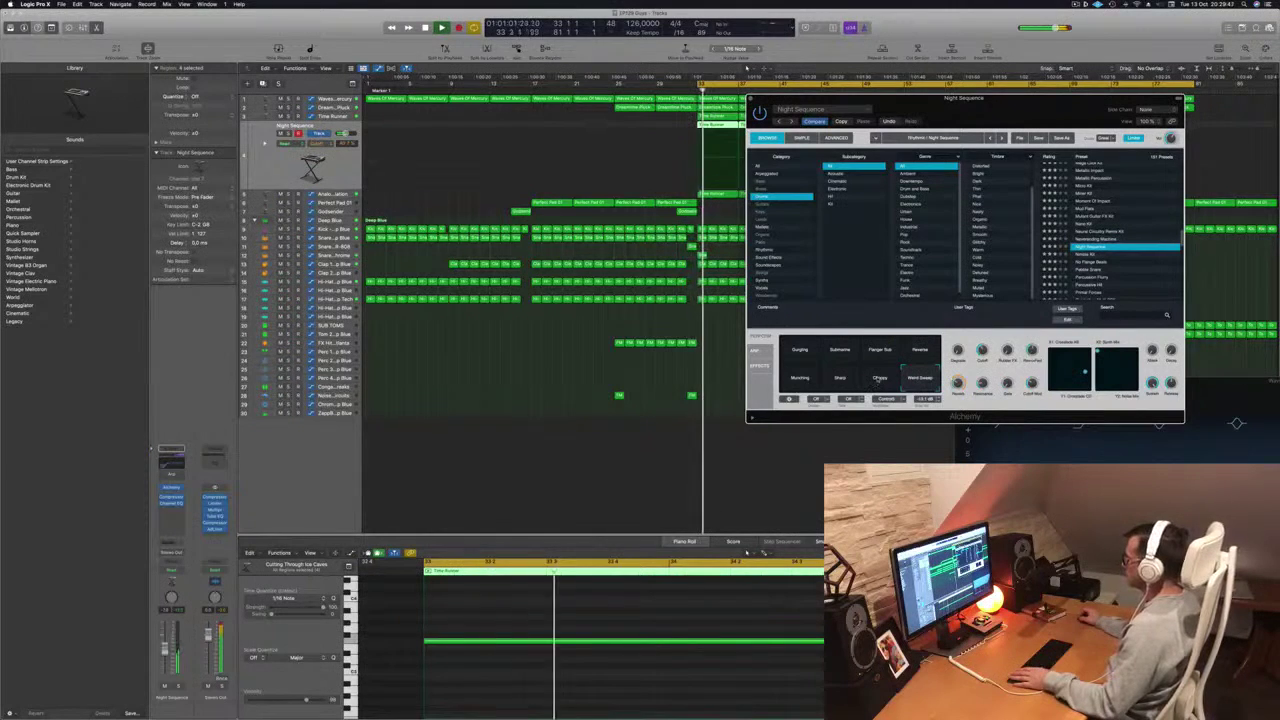
left_click(880, 378)
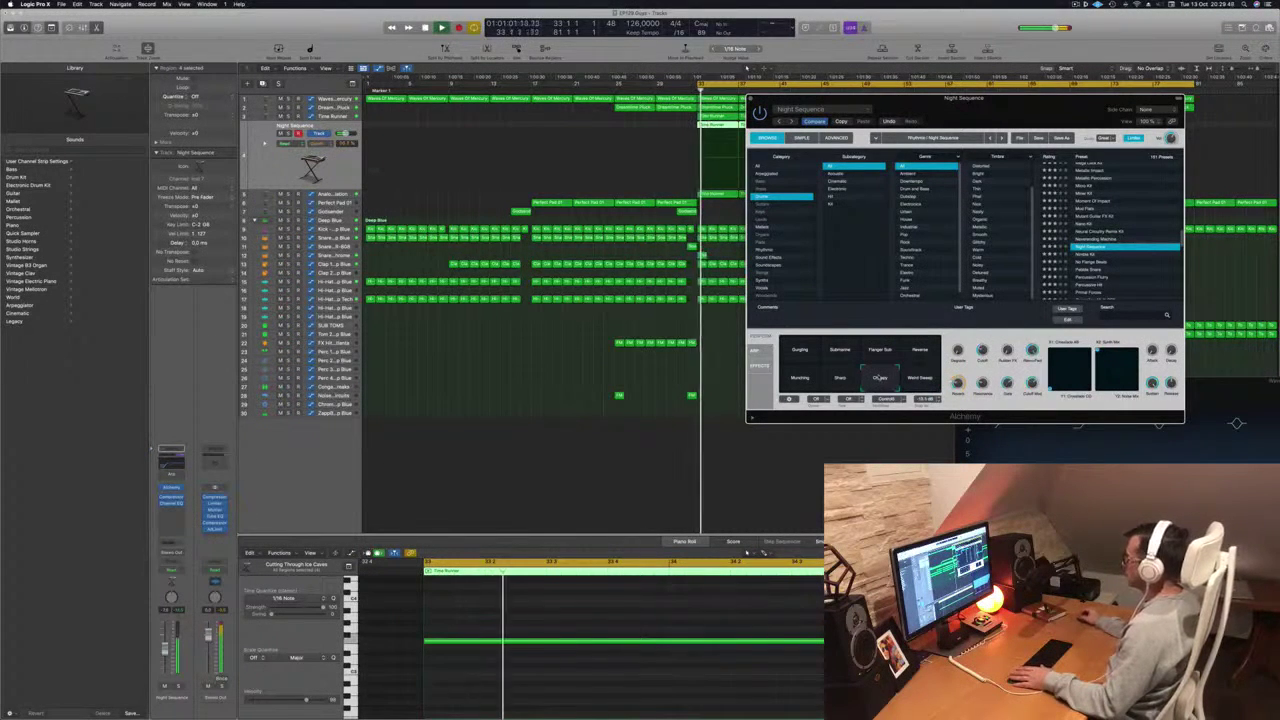
left_click(840, 382)
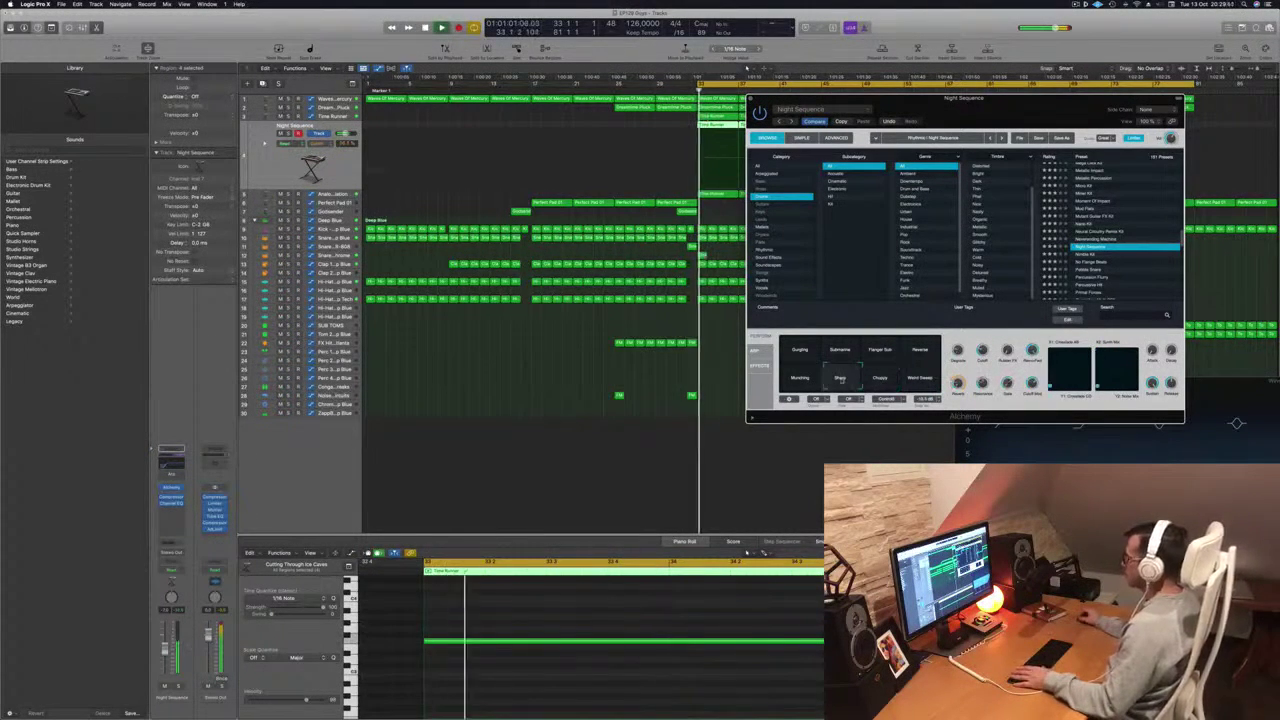
left_click(784, 388)
left_click(880, 384)
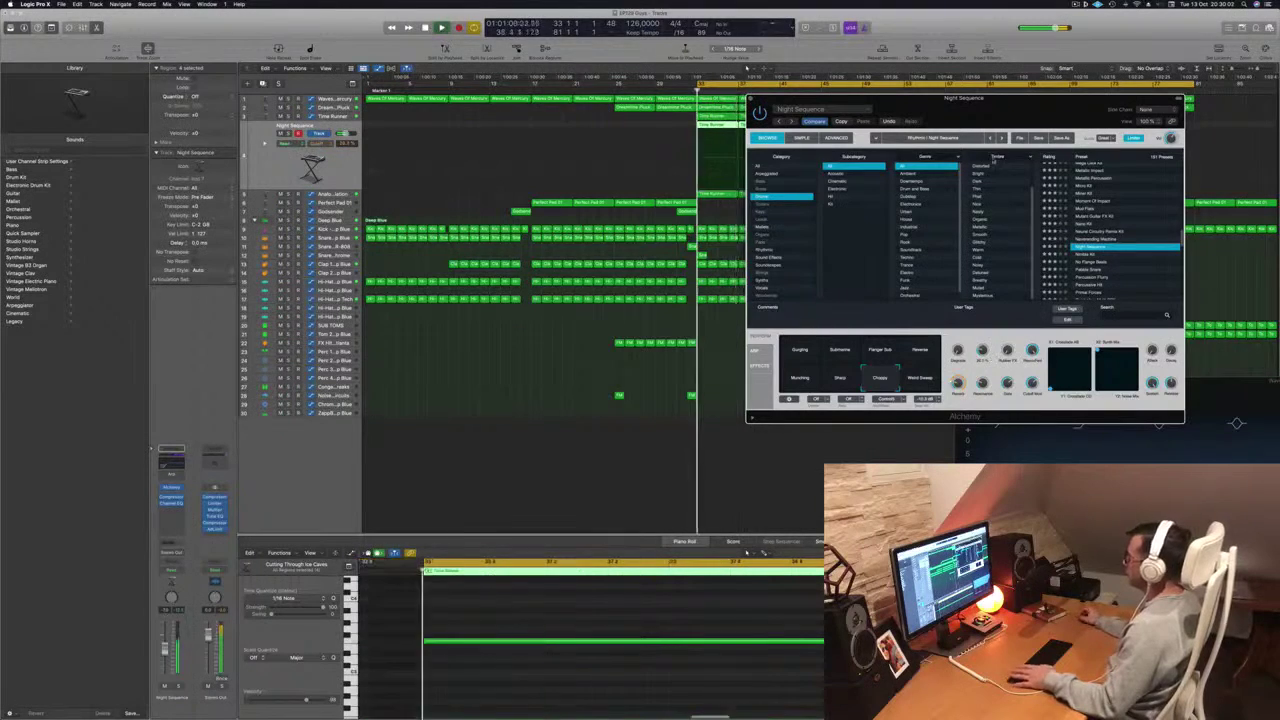
- Move the synth window off the regions, then close it and the Musical Typing keyboard
left_click_drag(809, 102, 637, 202)
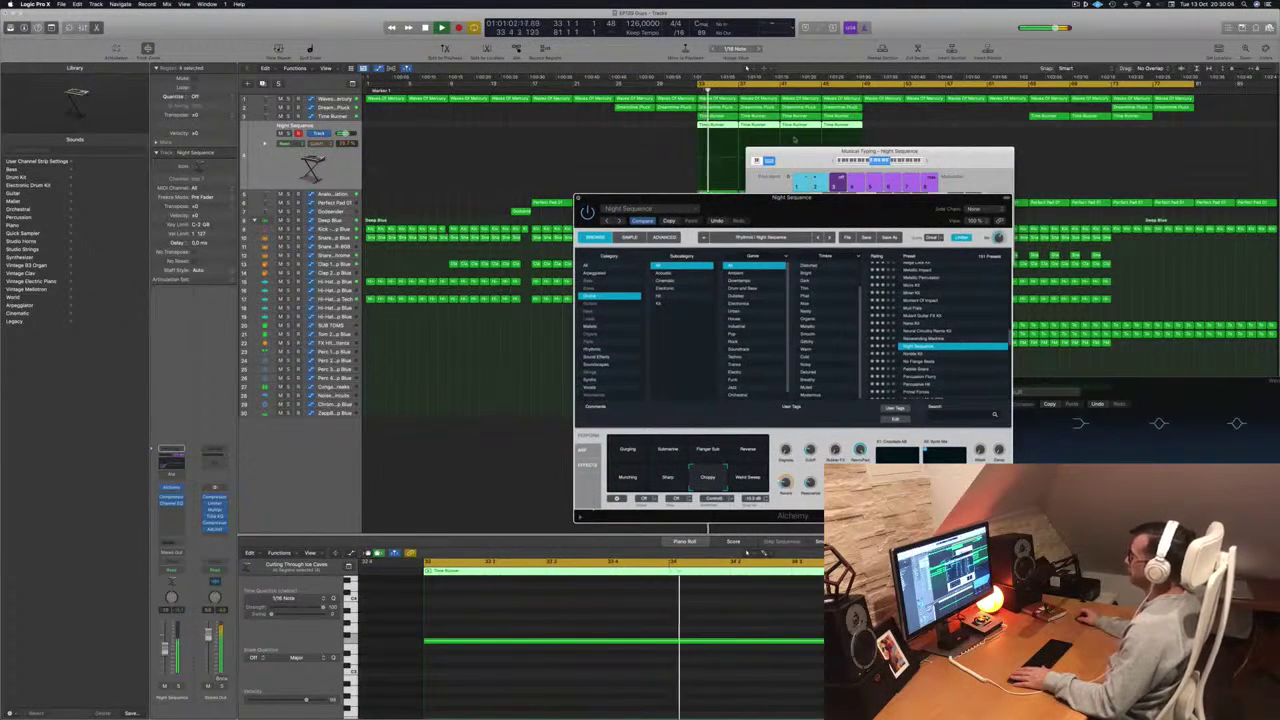
key("super+w")
left_click_drag(818, 161, 790, 165)
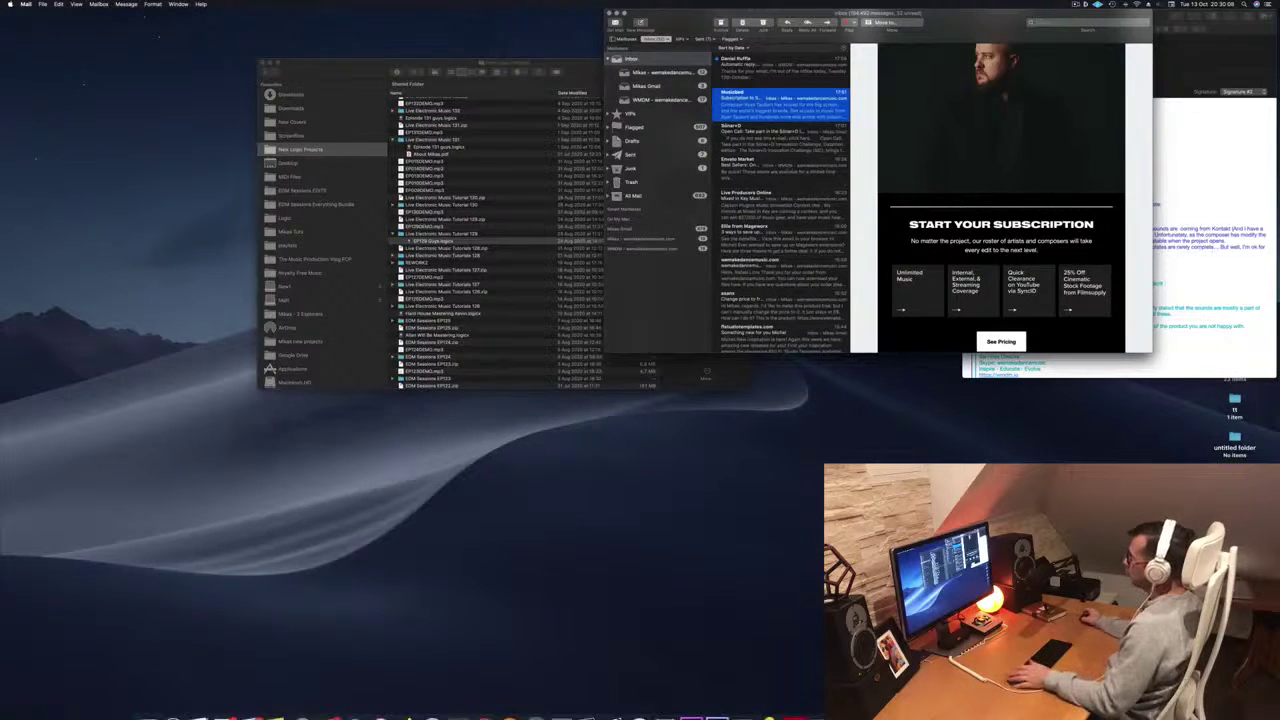
mouse_move(779, 706)
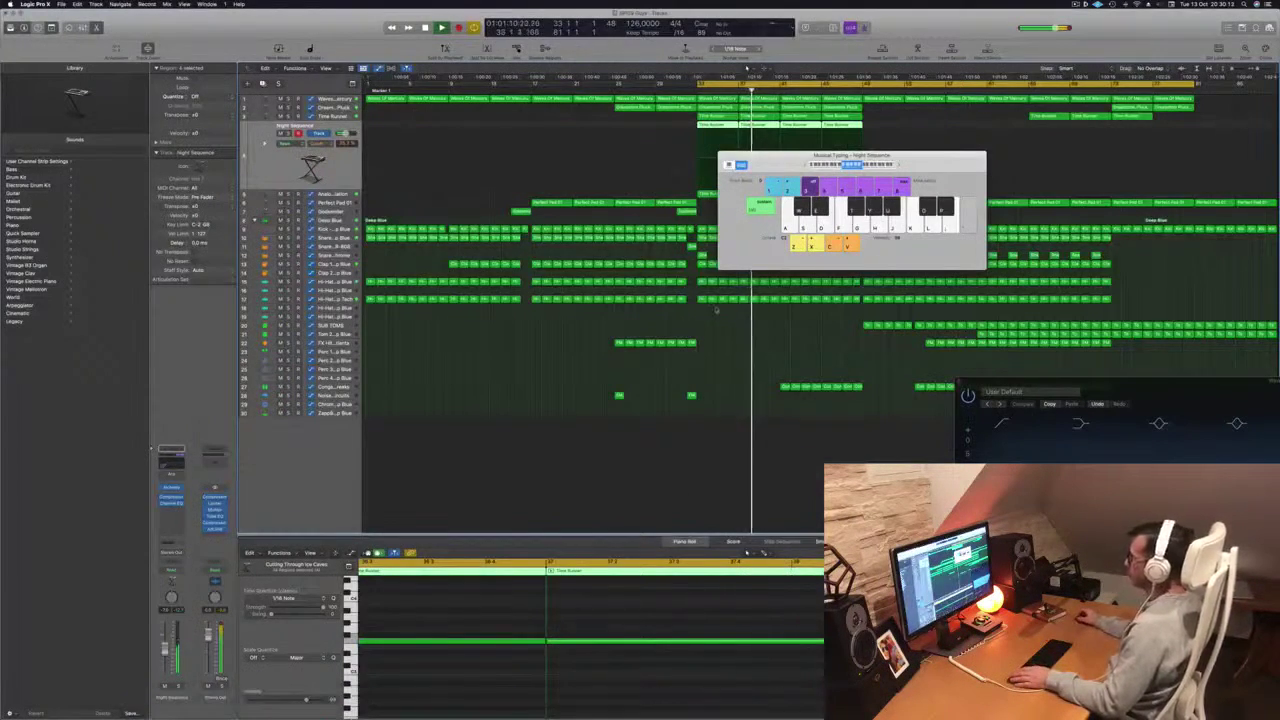
left_click_drag(807, 164, 672, 194)
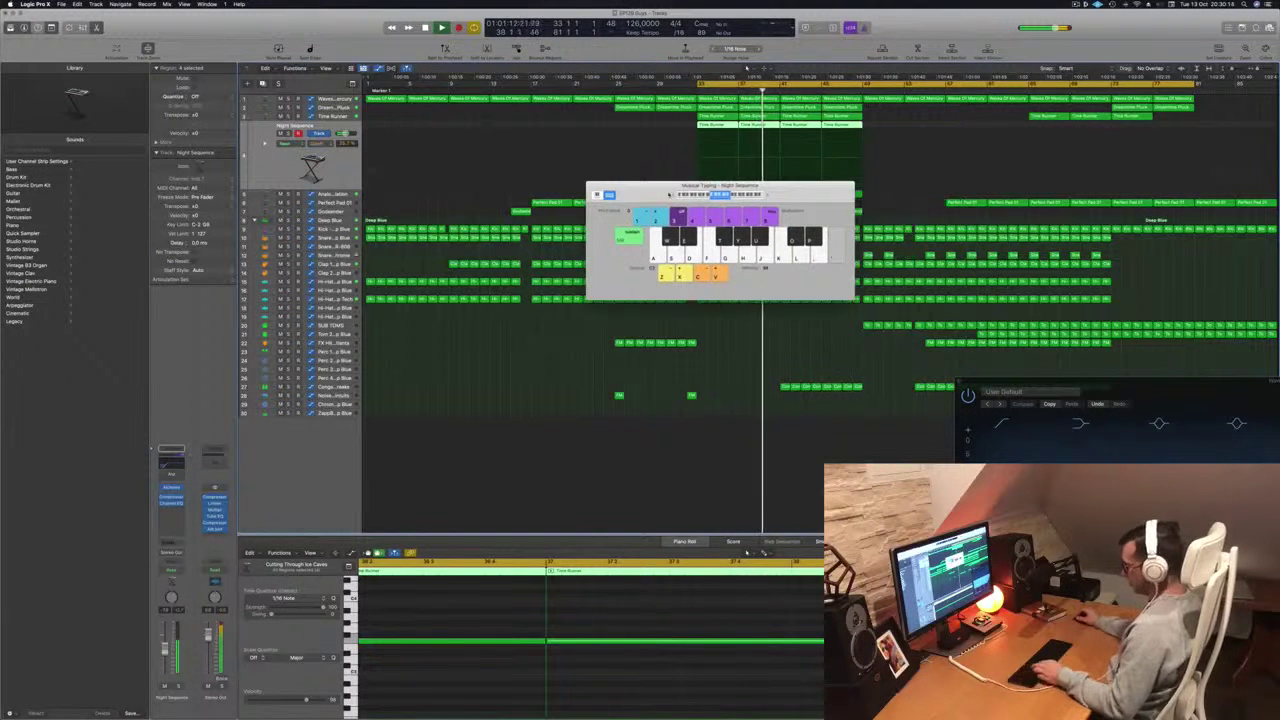
key("super+k")
- Play the cycled section from bar 33 several times to check the Night Sequence sound in the arrangement
key("space")
key("space")
key("space")
key("space")
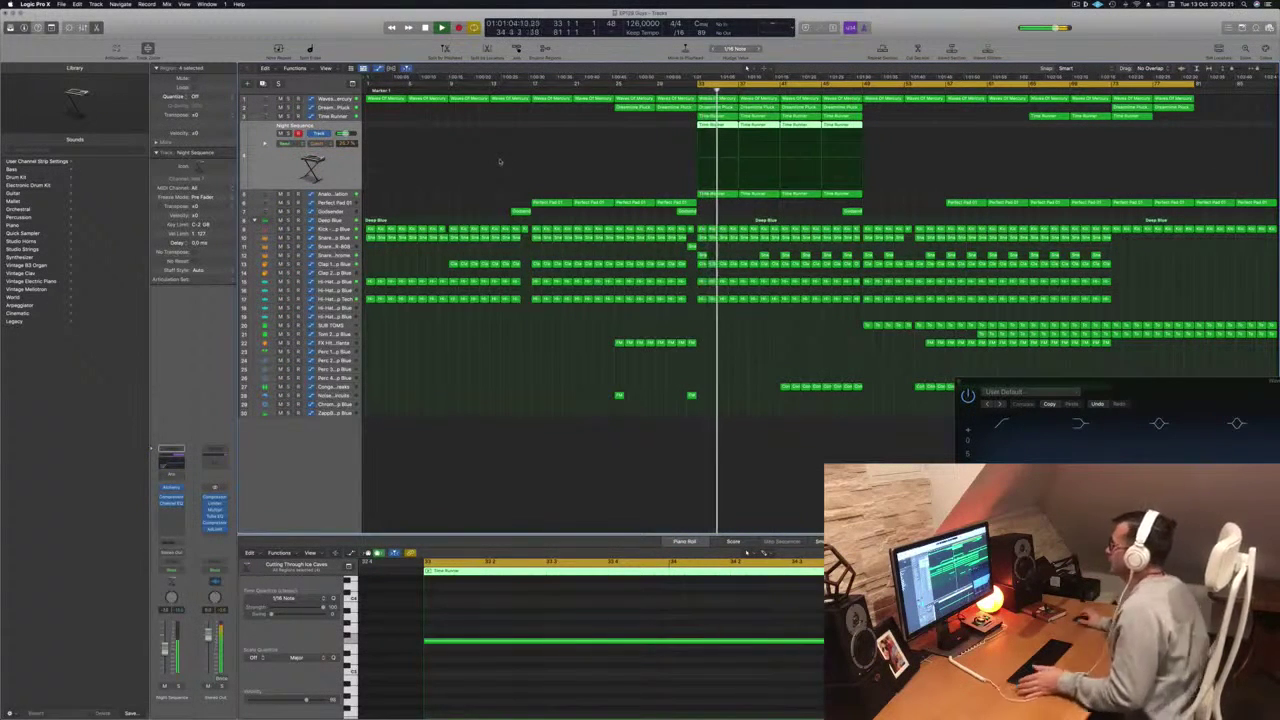
key("space")
key("space")
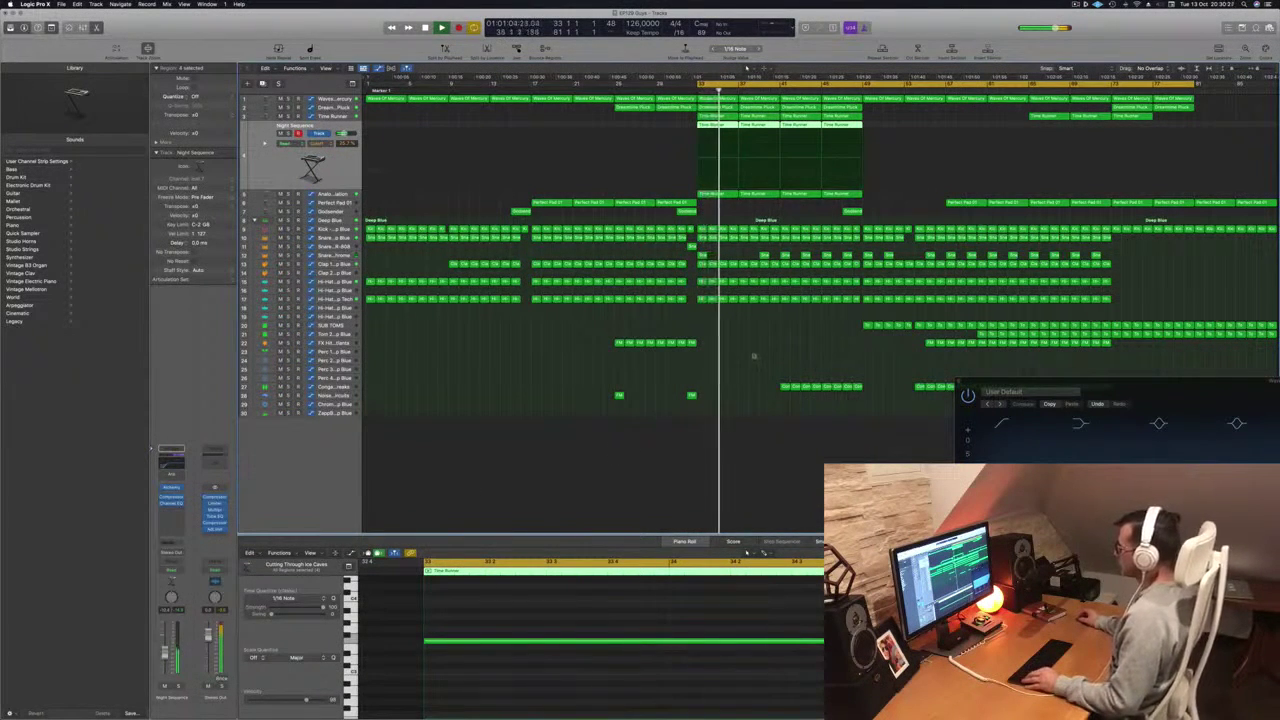
- Check the cycled section from bar 33 in playback and repeat it directly after bar 49 across all tracks
key("space")
key("space")
key("space")
key("space")
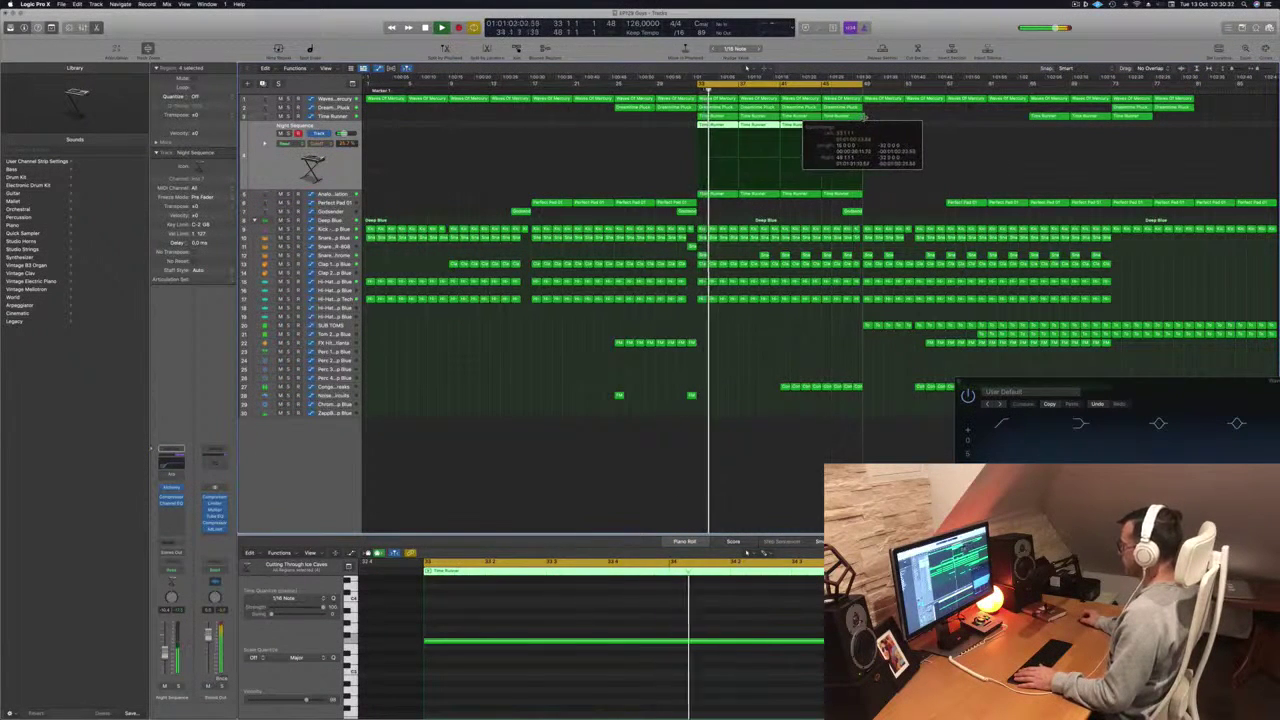
key("space")
key("space")
key("ctrl+super+r")
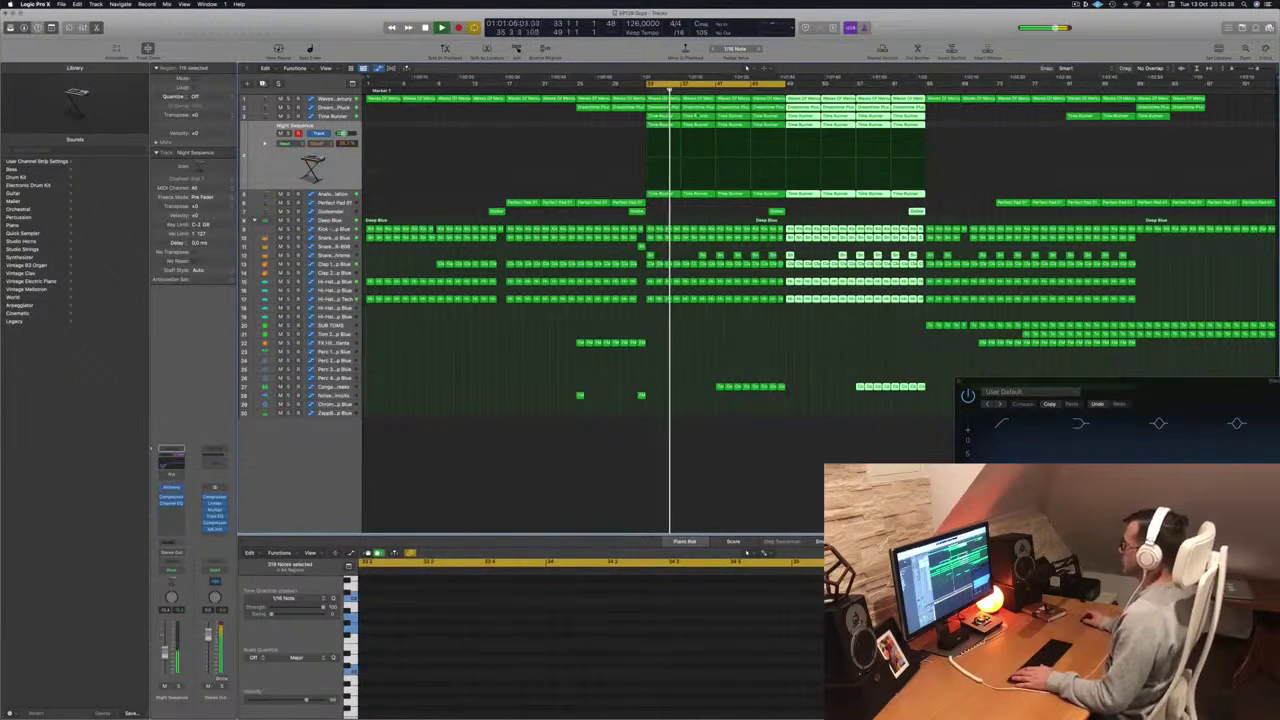
- In the first pass up to bar 49, delete the Waves Of Mercury regions from bar 37, Dreamtime Pluck from bar 41 and Time Runner from bar 45
left_click(705, 99)
key("Delete")
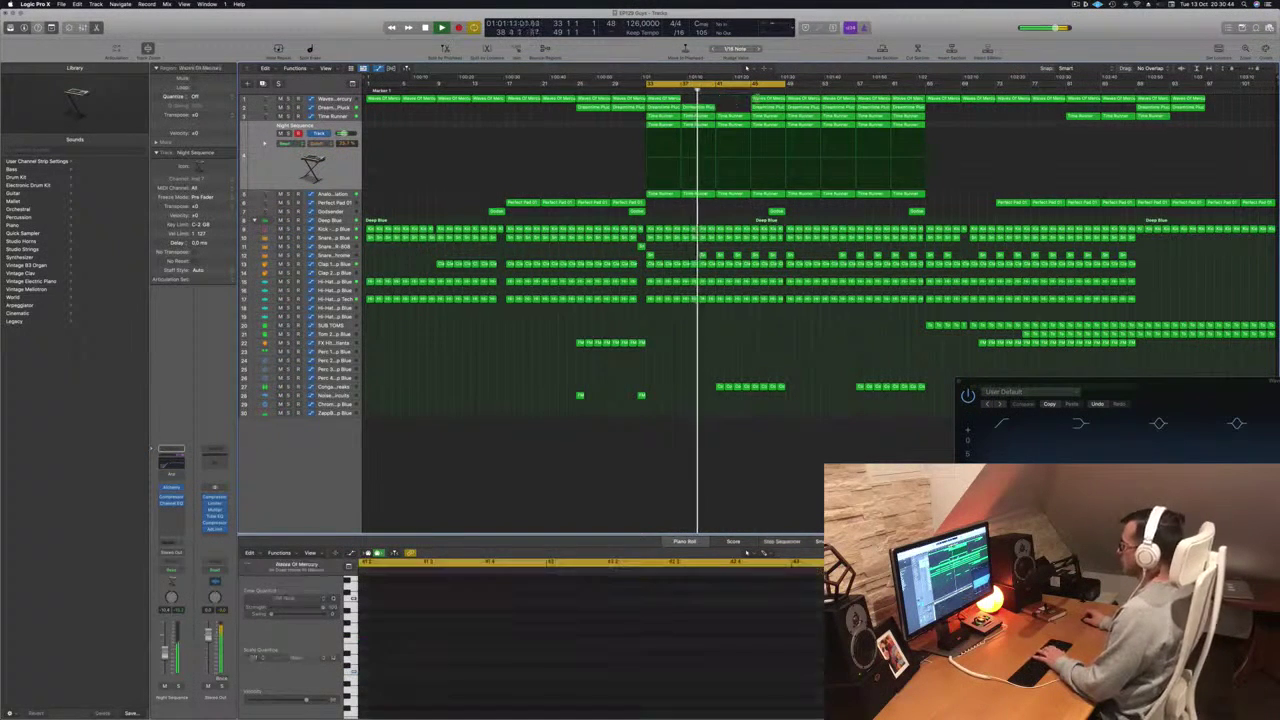
left_click(765, 117)
key("Delete")
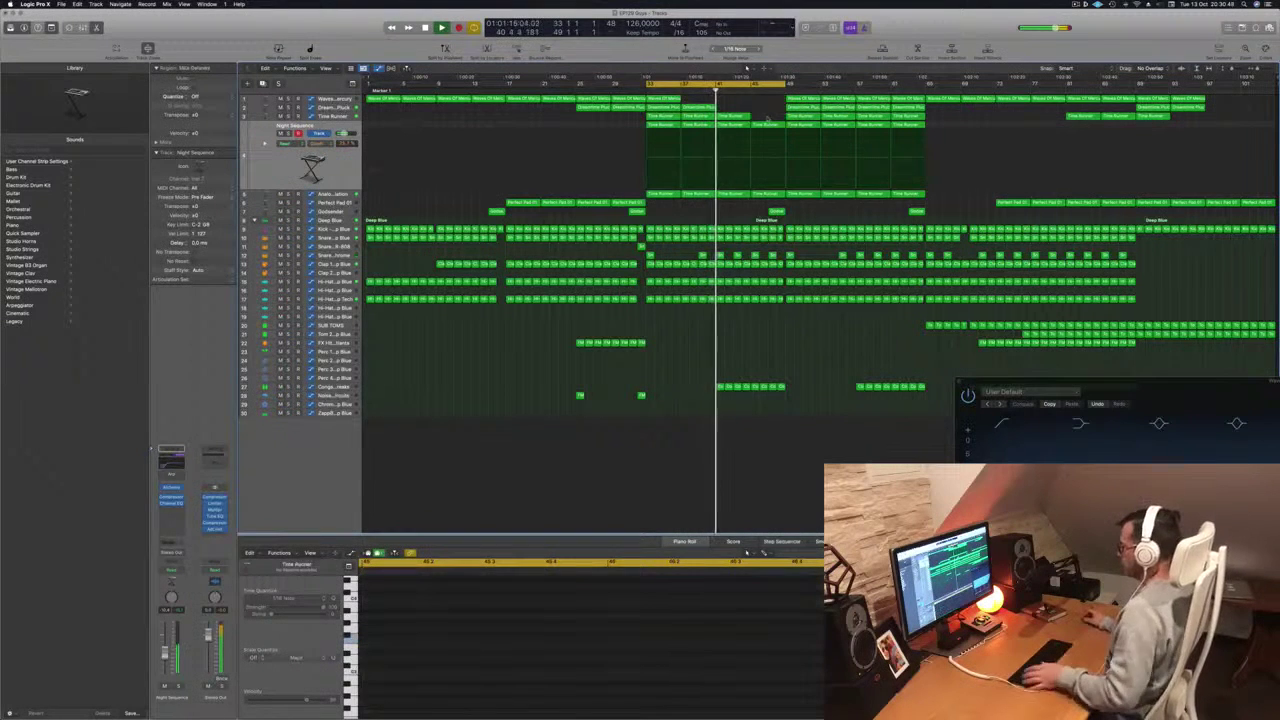
left_click(738, 117)
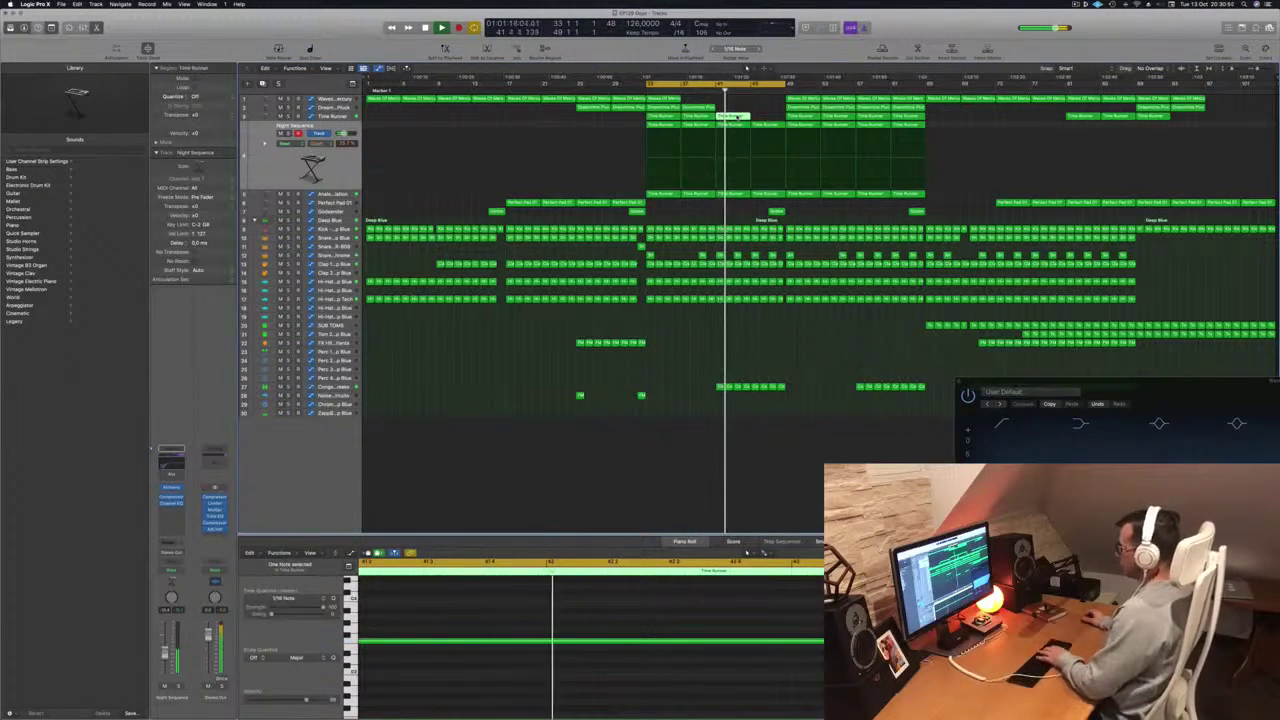
- Step through the layered synth tracks and delete the Time Runner region at bar 41
left_click(328, 158)
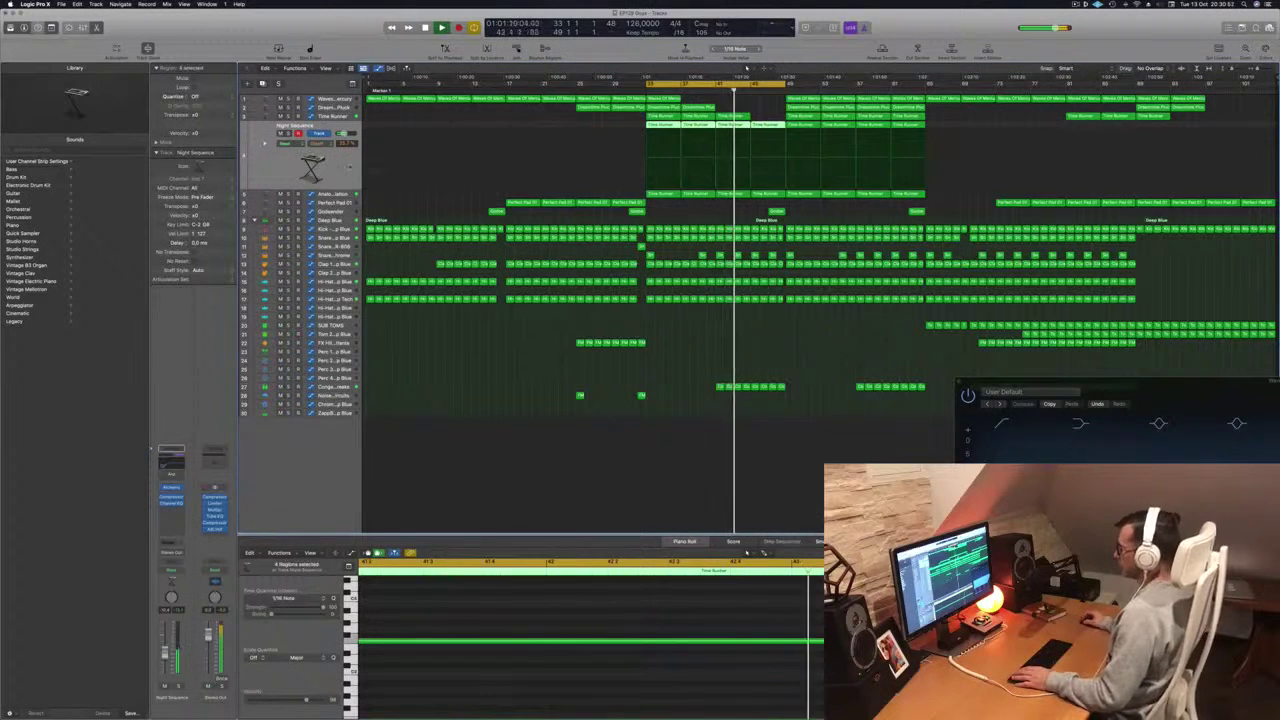
key("Down")
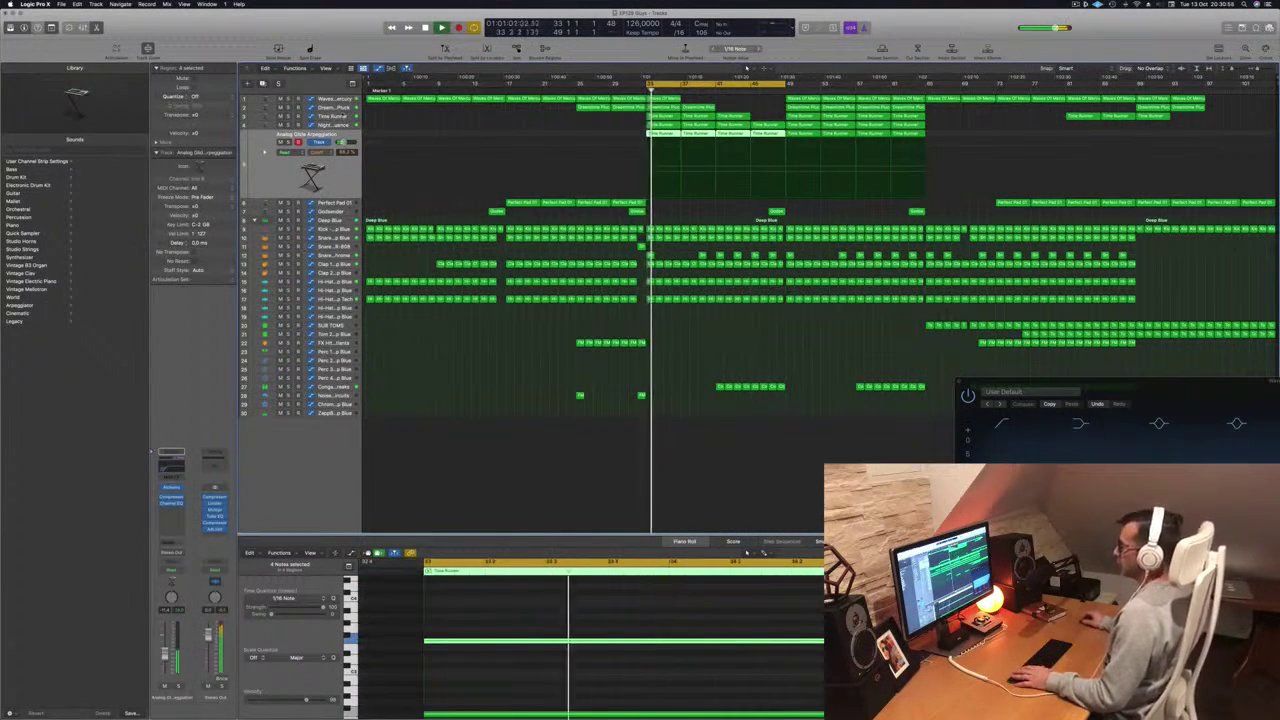
key("Up")
key("Up")
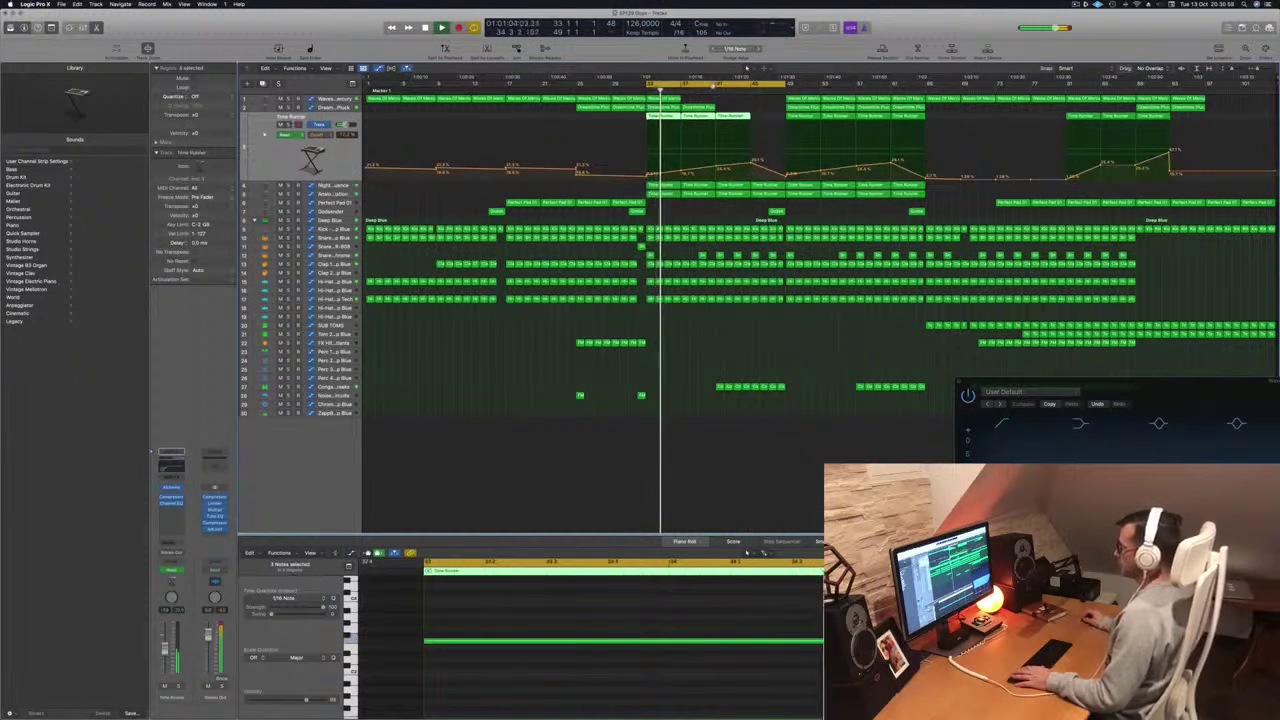
left_click(484, 133)
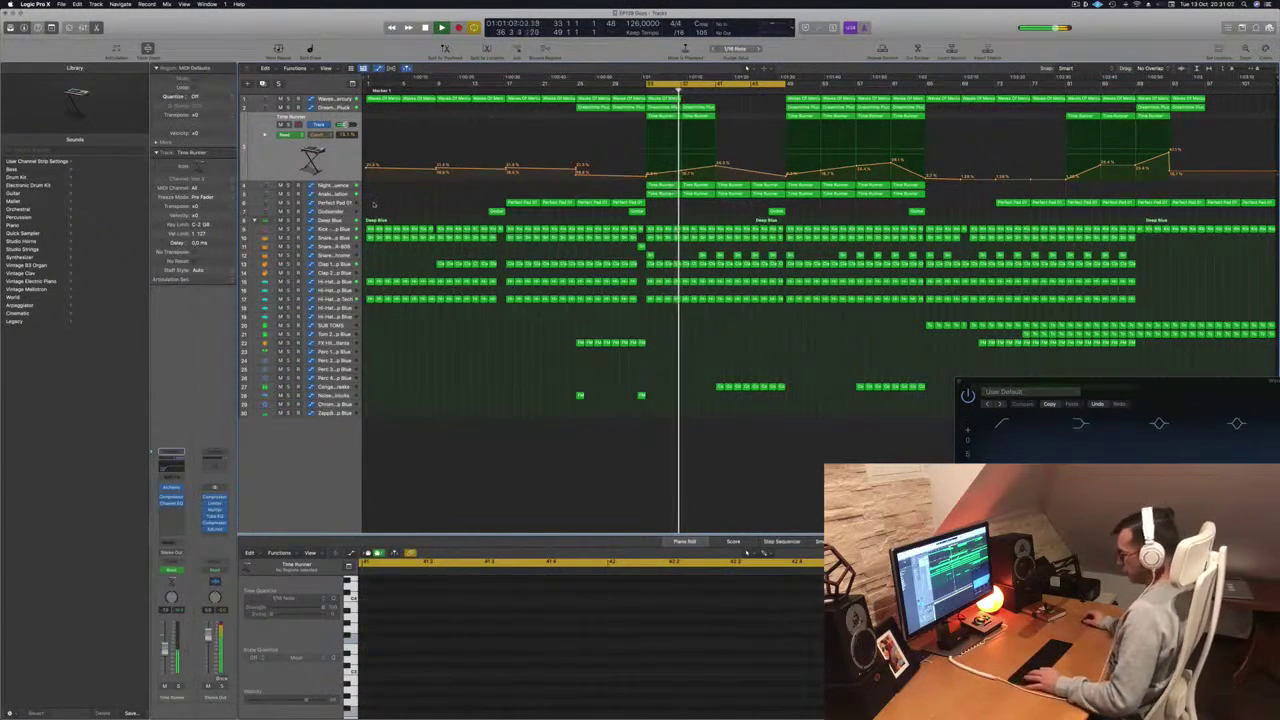
- Name and color all regions in the arrangement by their tracks
key("super+a")
right_click(731, 184)
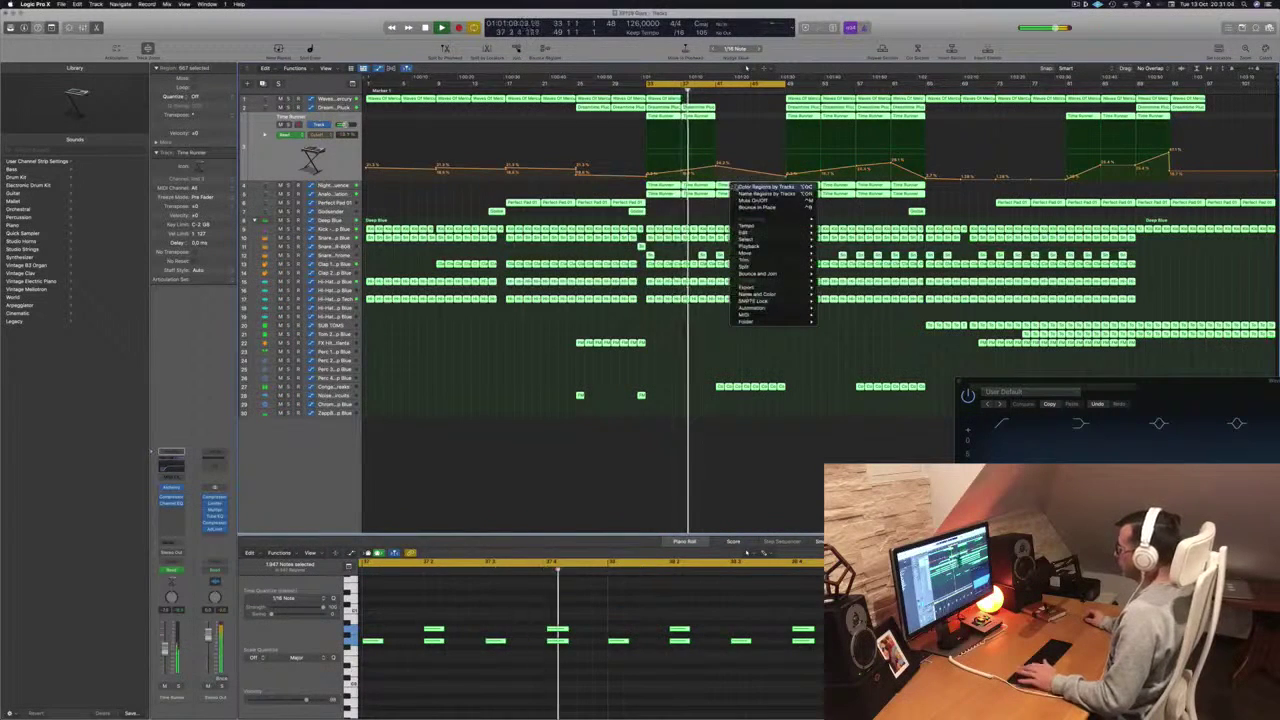
left_click(744, 194)
right_click(741, 187)
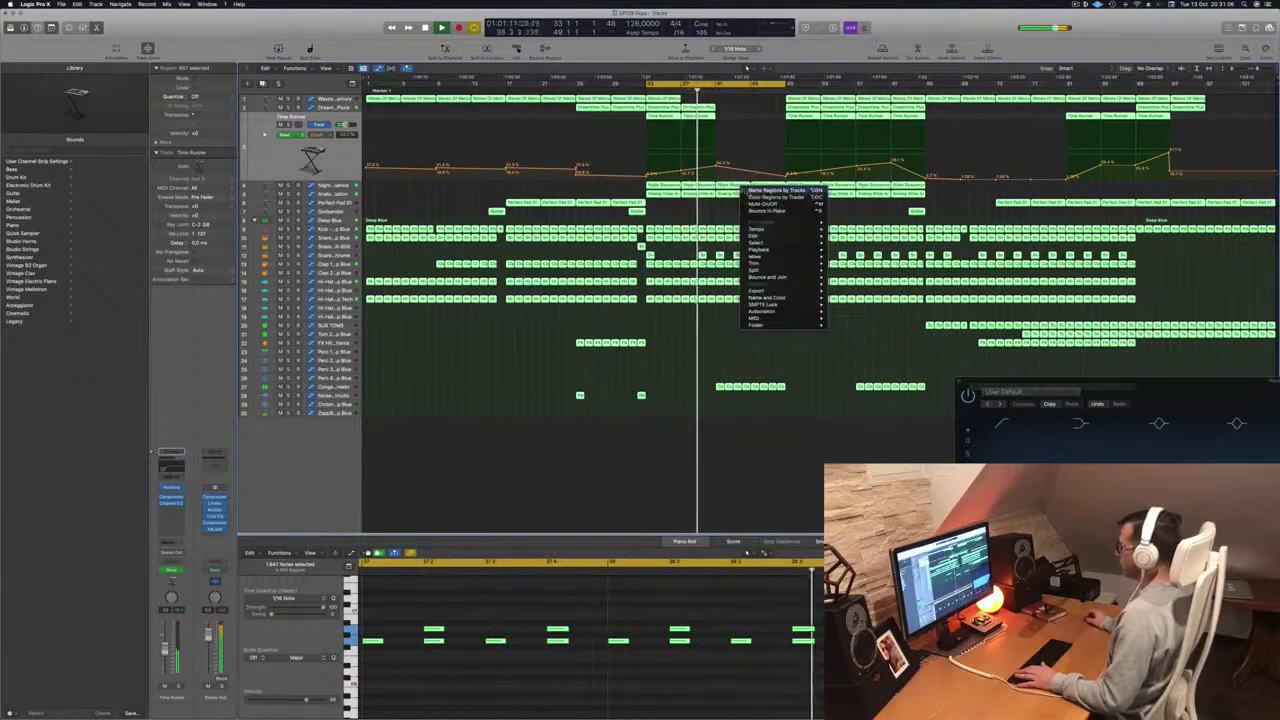
left_click(762, 197)
left_click(692, 214)
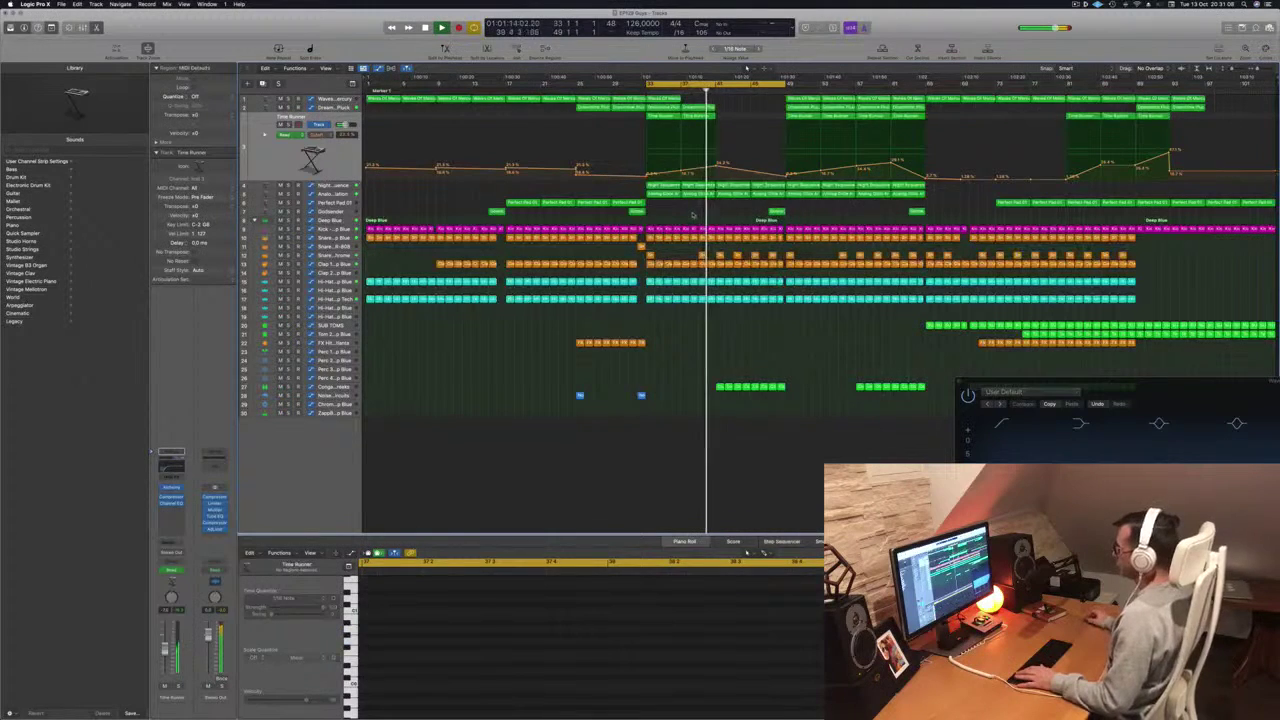
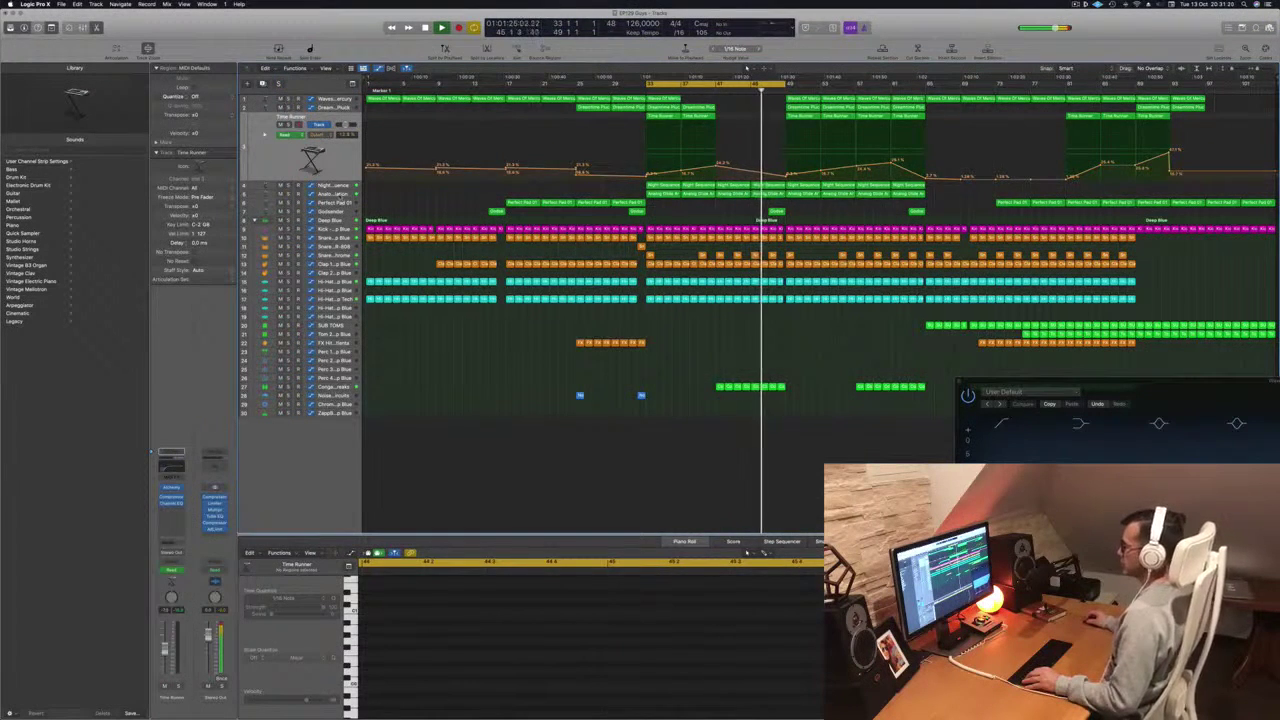
- Select the Analog Glide Arpeggiation track and extend the cycle range from bar 33 to bar 65
left_click(333, 194)
left_click(708, 91)
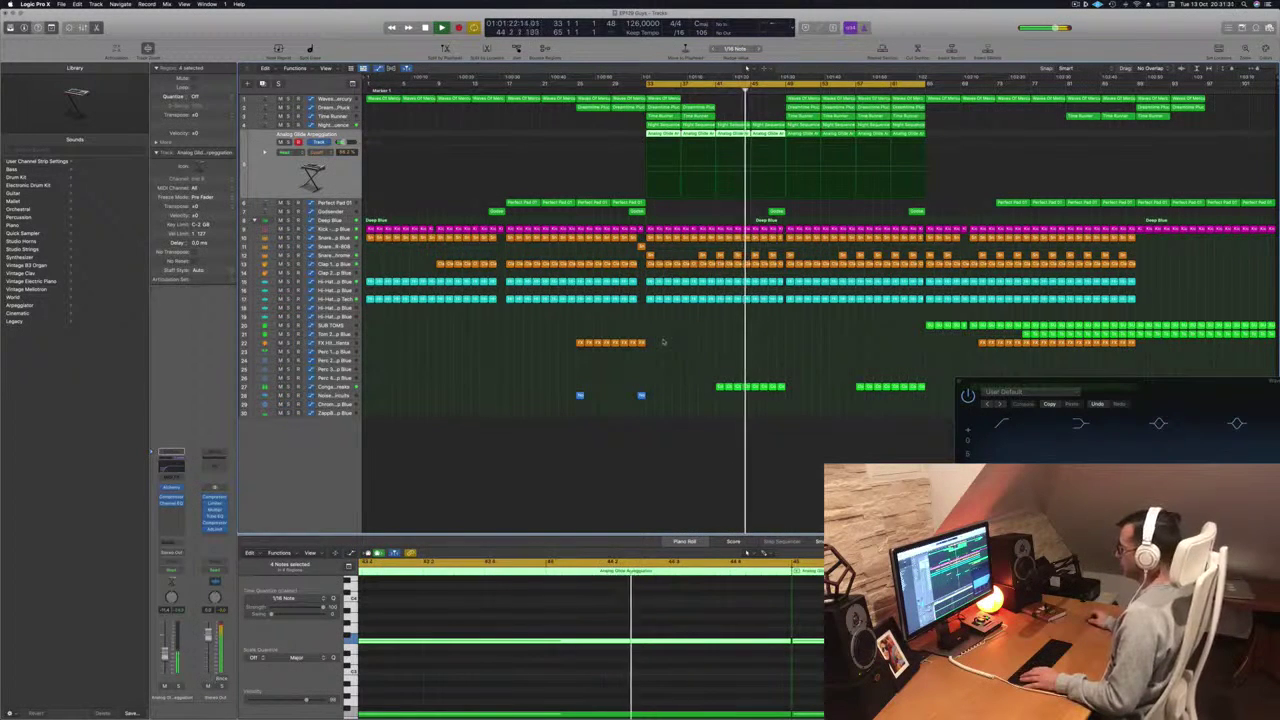
key("super+Right")
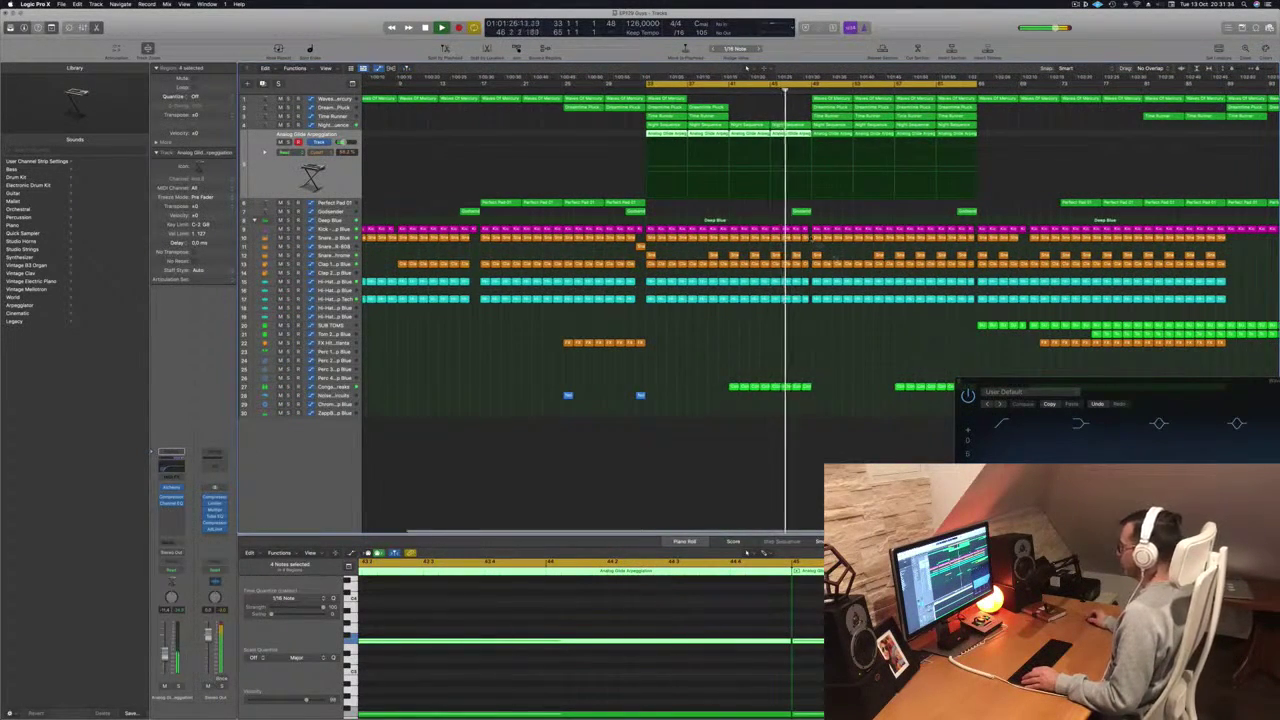
- Try removing the snare, clap and hi-hat regions from bars 49 to 65 and the lead synth regions up to bar 57, and undo both deletions
left_click_drag(810, 236, 968, 314)
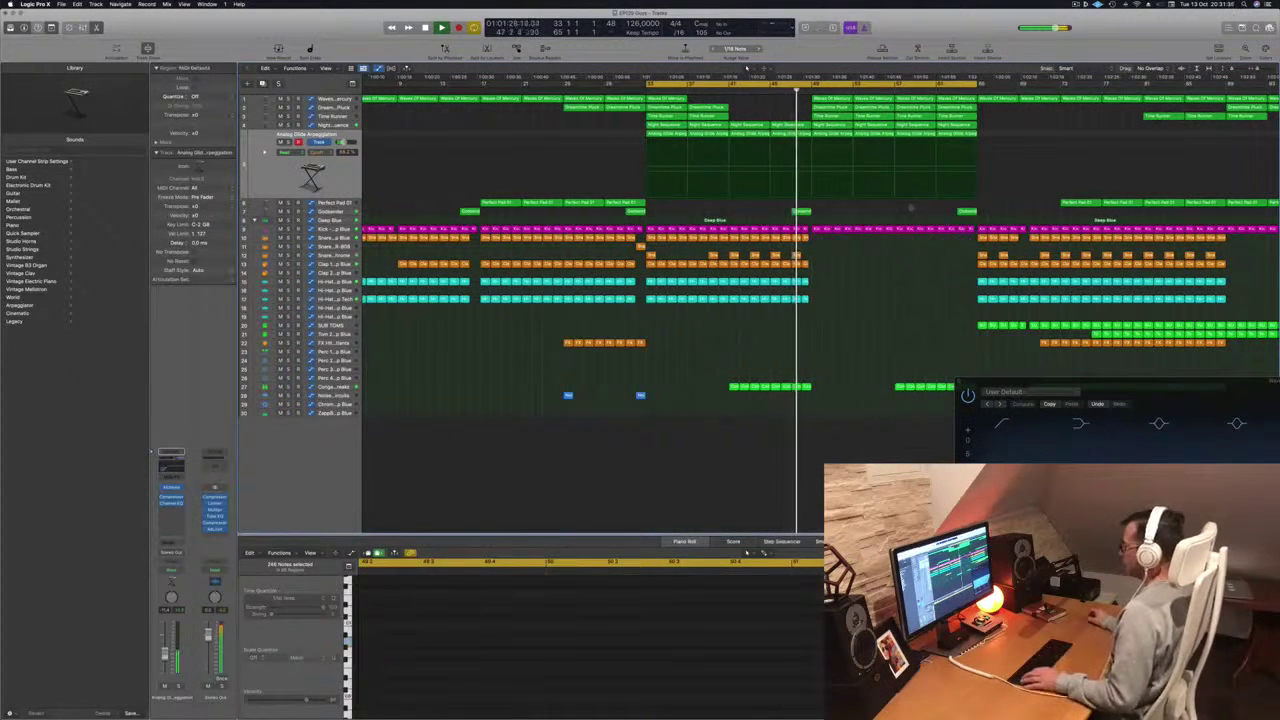
key("Delete")
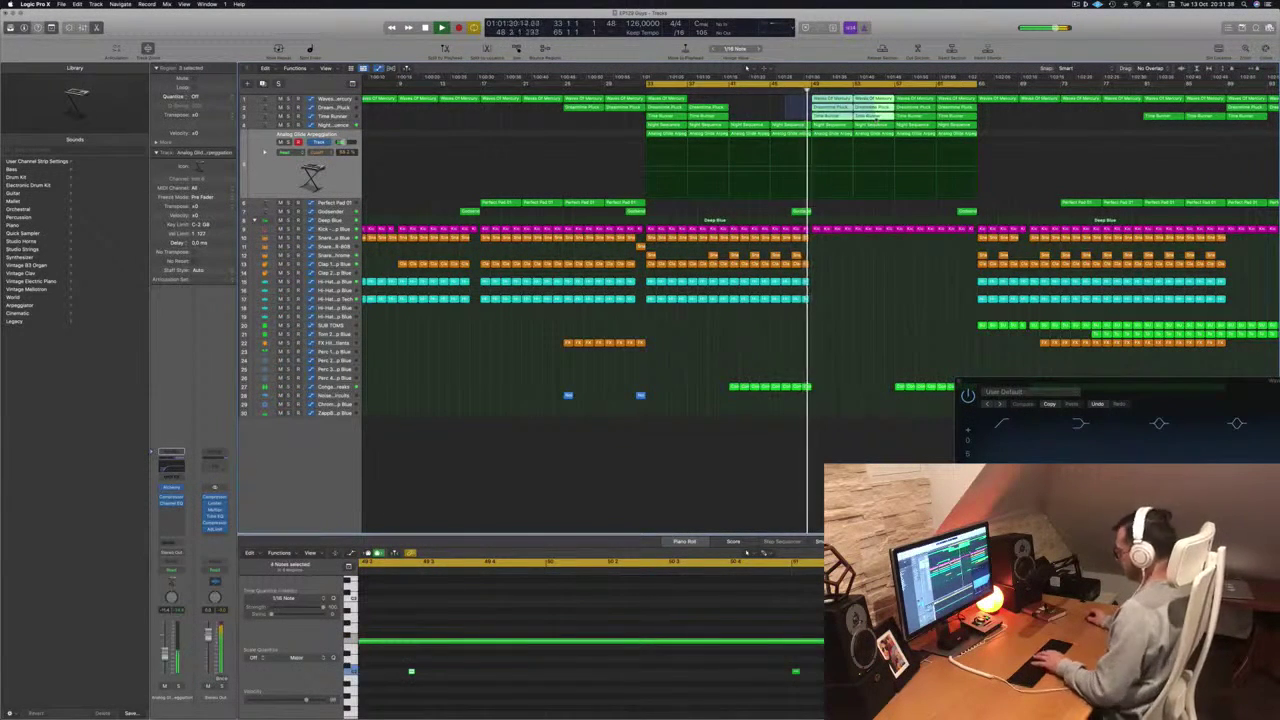
key("Delete")
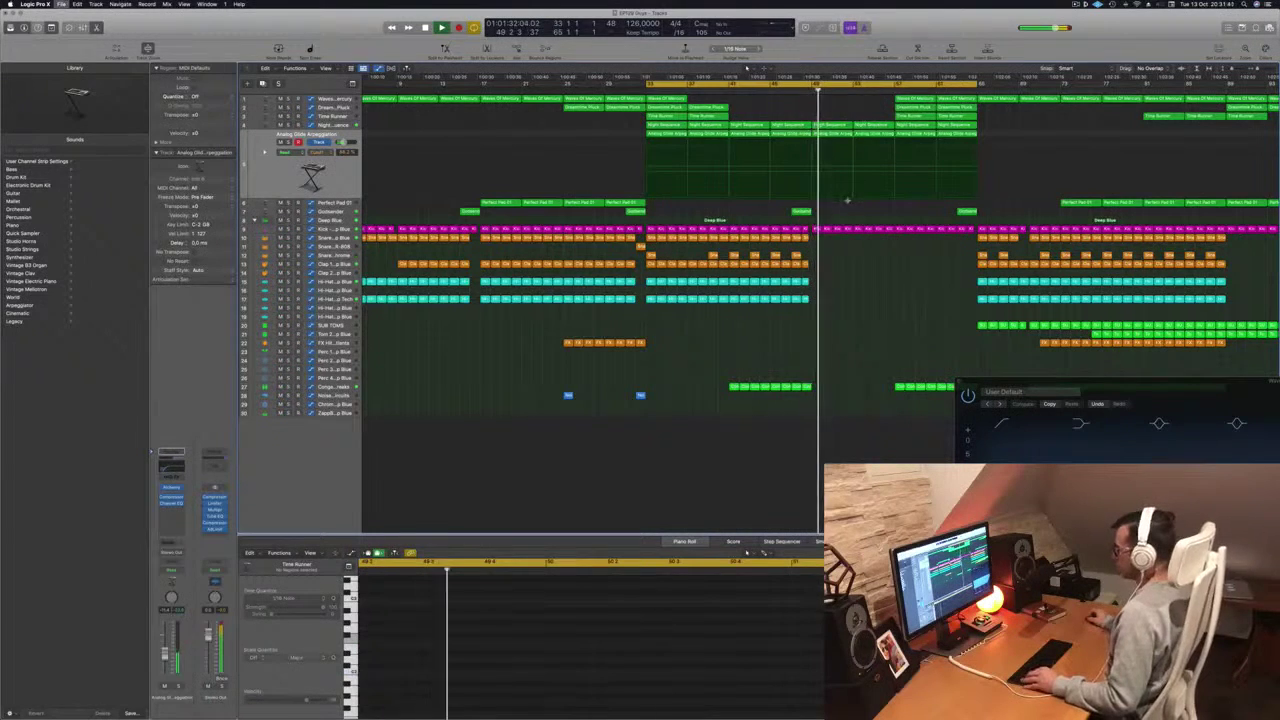
key("super+Left")
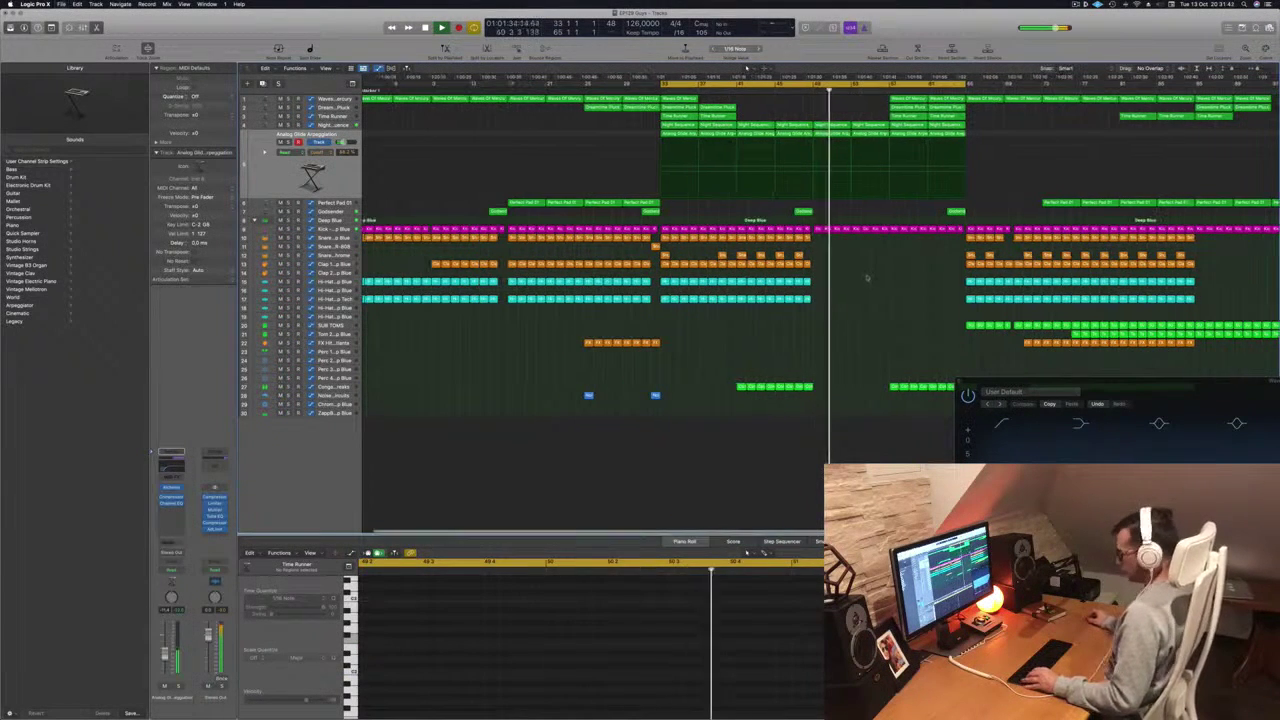
key("super+z")
key("super+z")
- Delete the Waves Of Mercury, Dreamtime Pluck and Time Runner regions between bars 49 and 57
key("Return")
left_click_drag(805, 97, 887, 119)
key("Delete")
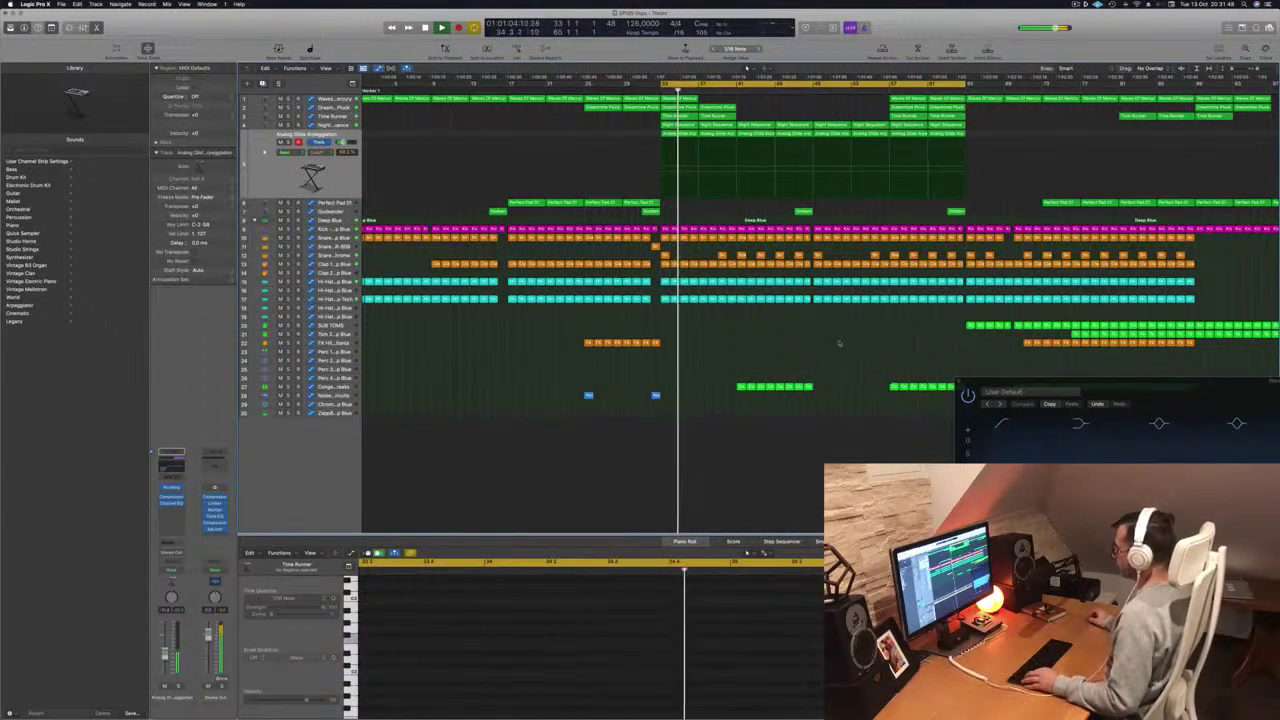
- Copy eleven SUB TOMS regions to bar 49 and copy five more behind them to fill the track up to bar 65
key("super+Left")
left_click_drag(889, 330, 1064, 326)
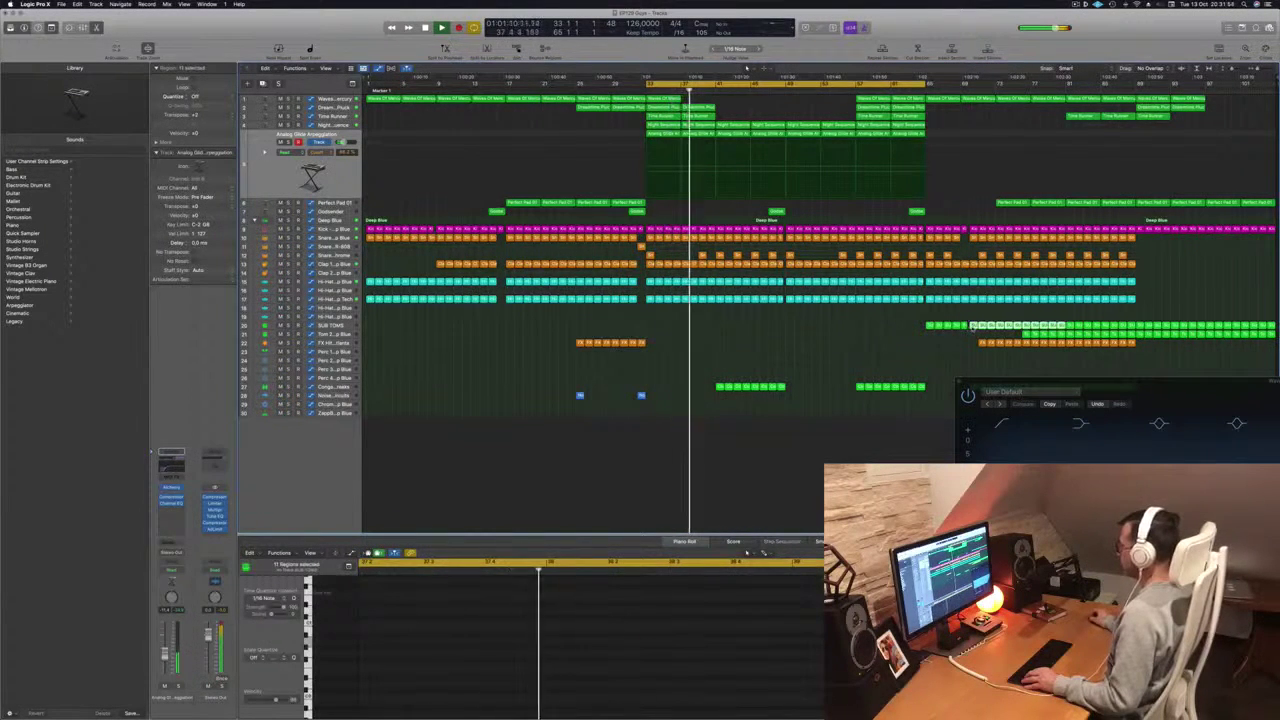
left_click_drag(975, 326, 776, 331)
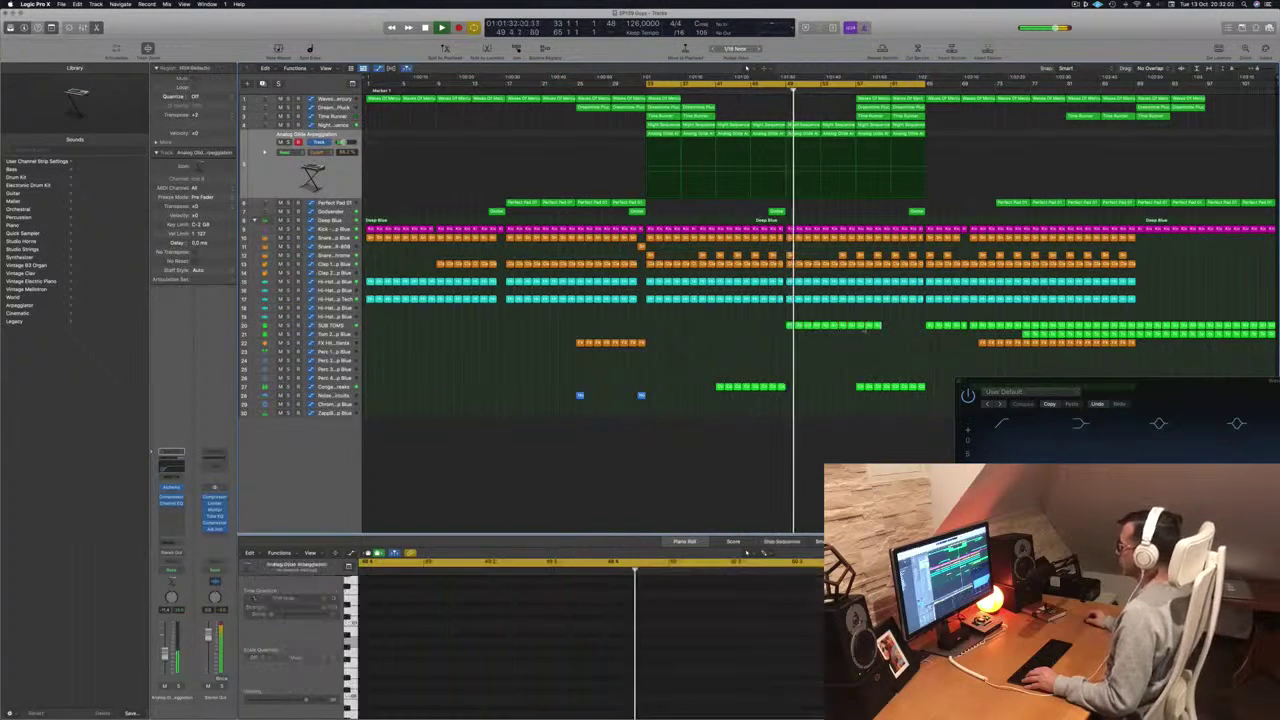
left_click(868, 326)
mouse_move(868, 329)
left_mouse_down()
mouse_move(834, 329)
mouse_move(884, 328)
left_mouse_up()
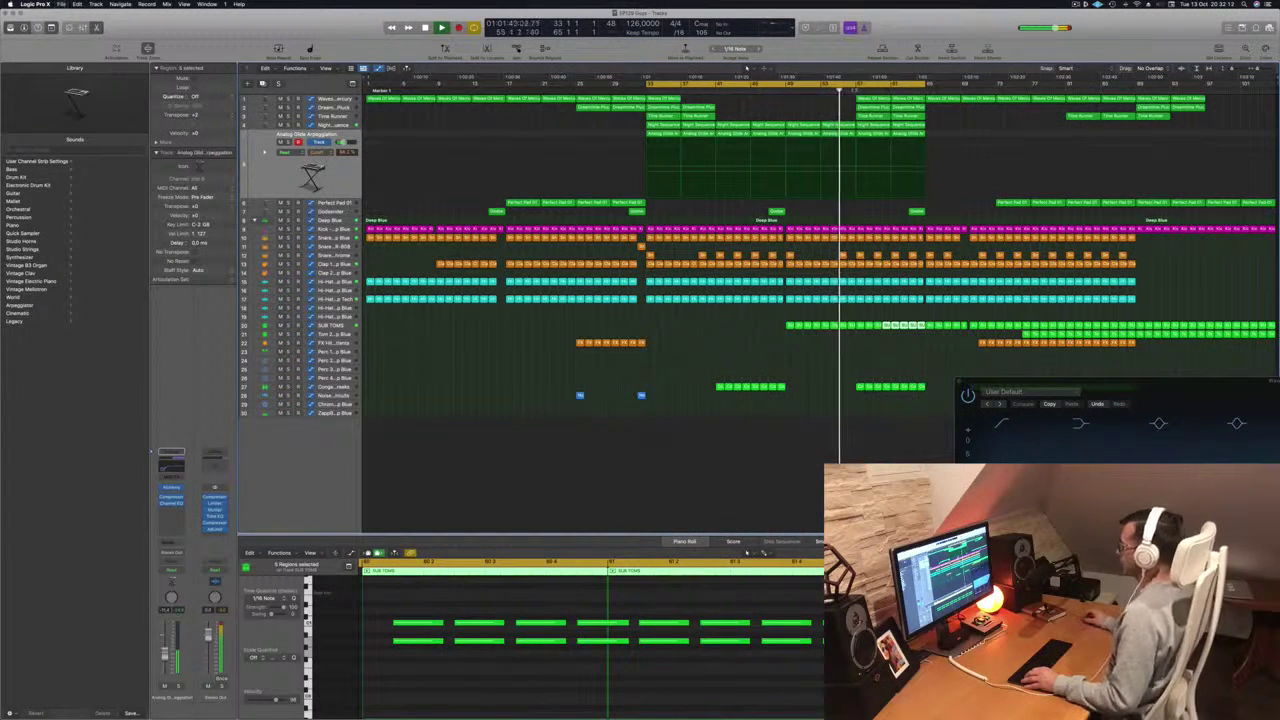
key("shift+comma")
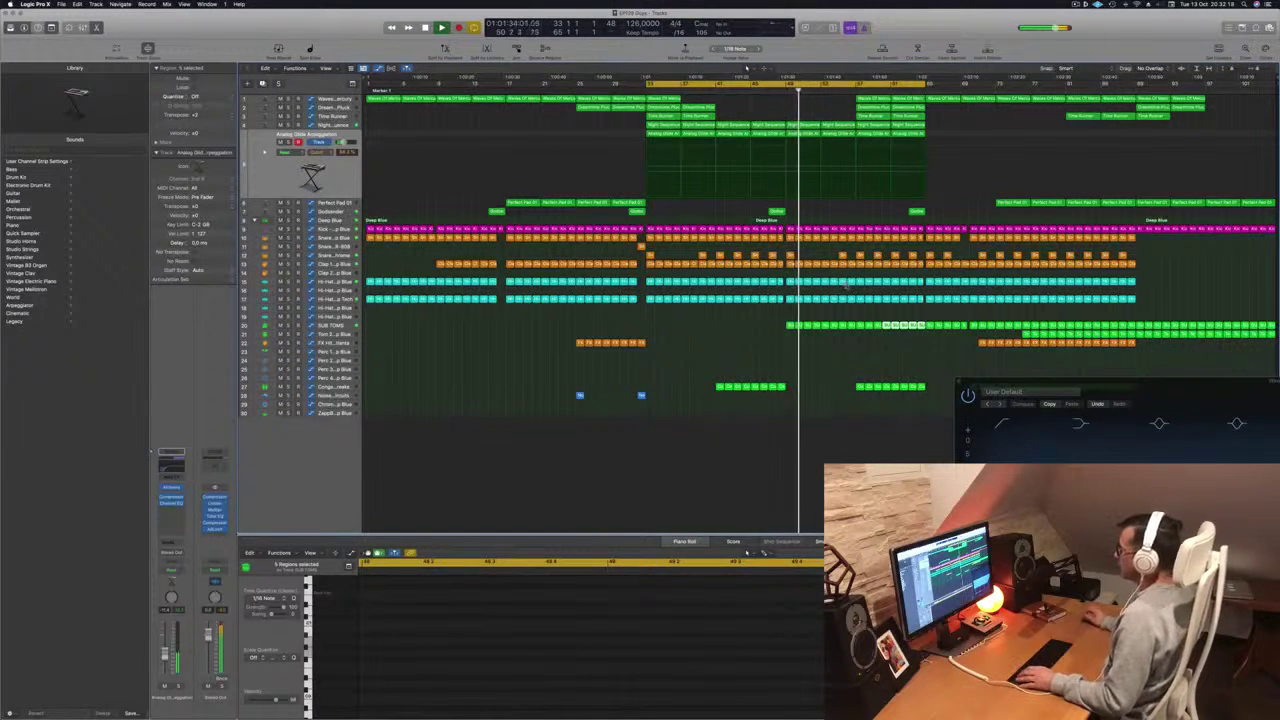
- Play the transition into bar 49 and copy a Conga Mid - Future Breaks region onto the ZappBass - Deep Blue track at bar 52
left_click(349, 256)
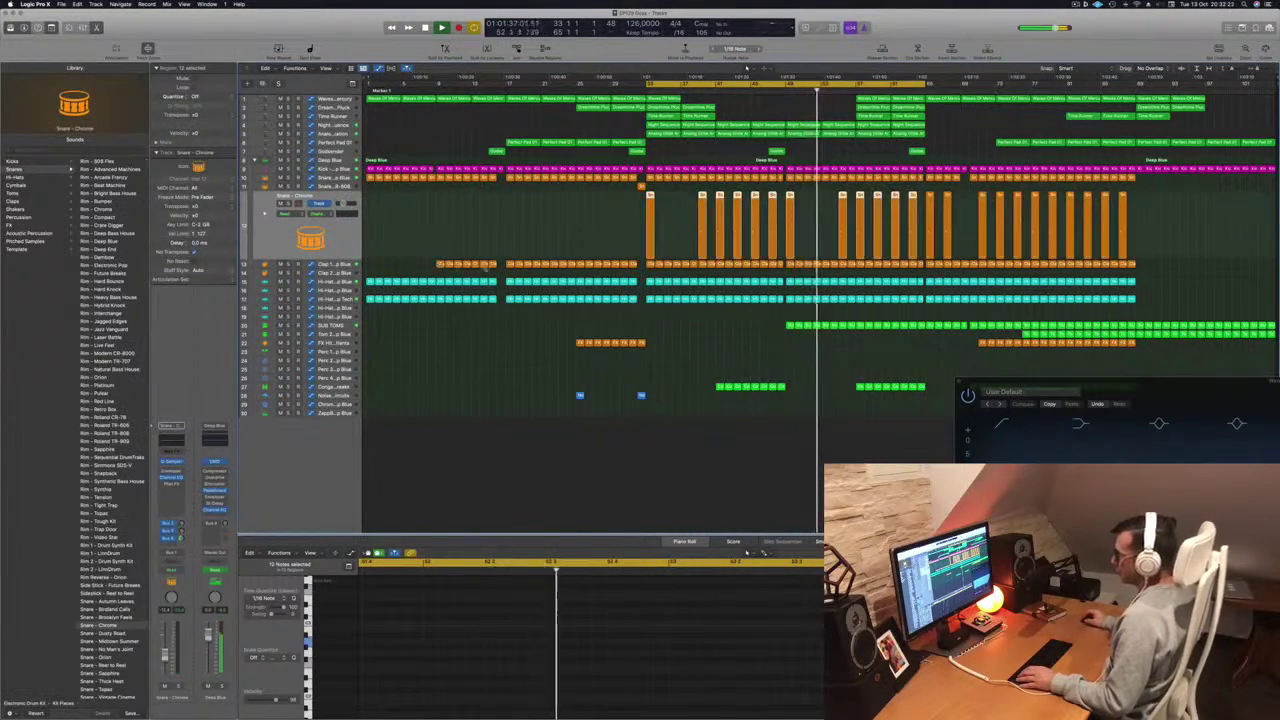
left_click(777, 91)
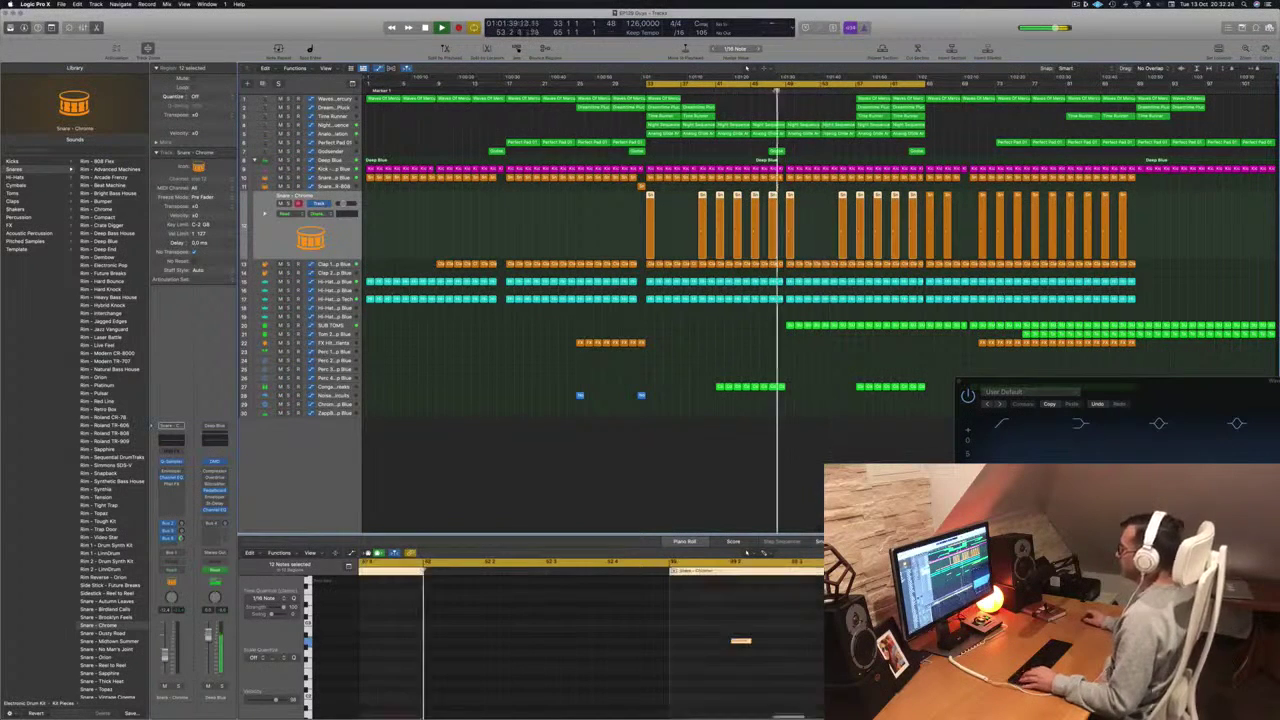
left_click(790, 360)
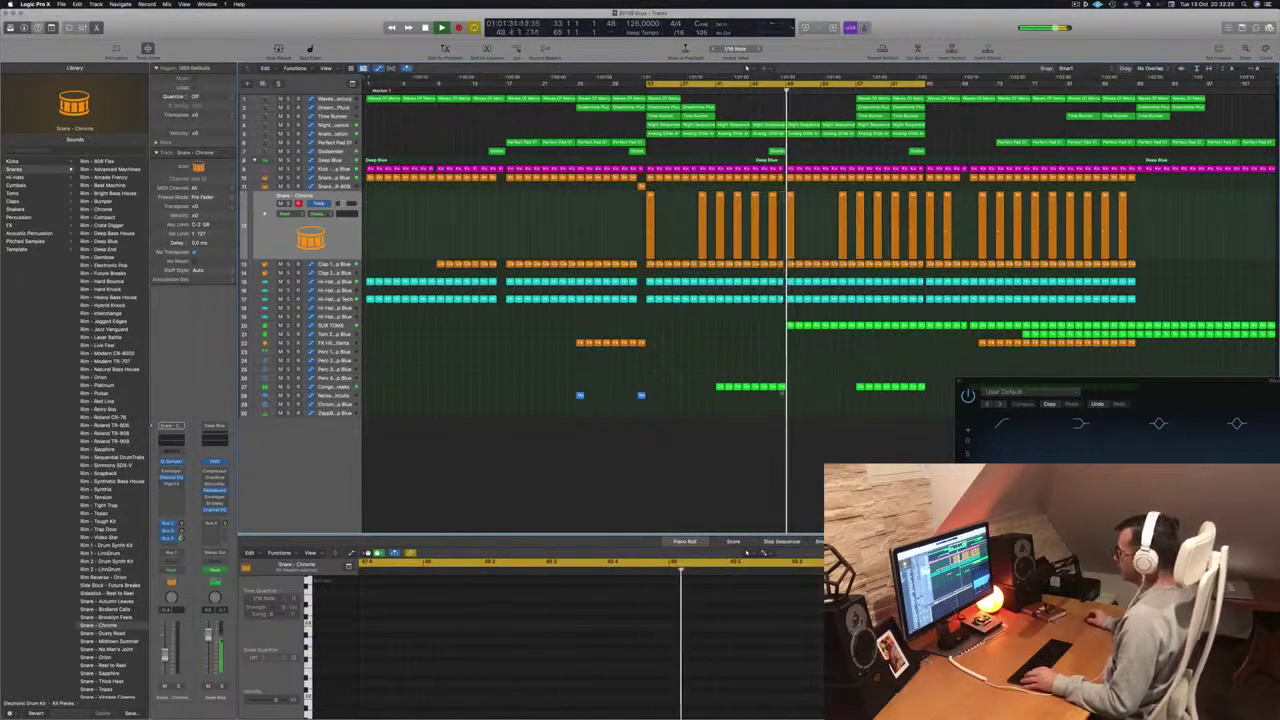
left_click(781, 387)
left_click_drag(781, 387, 816, 412)
left_click(343, 415)
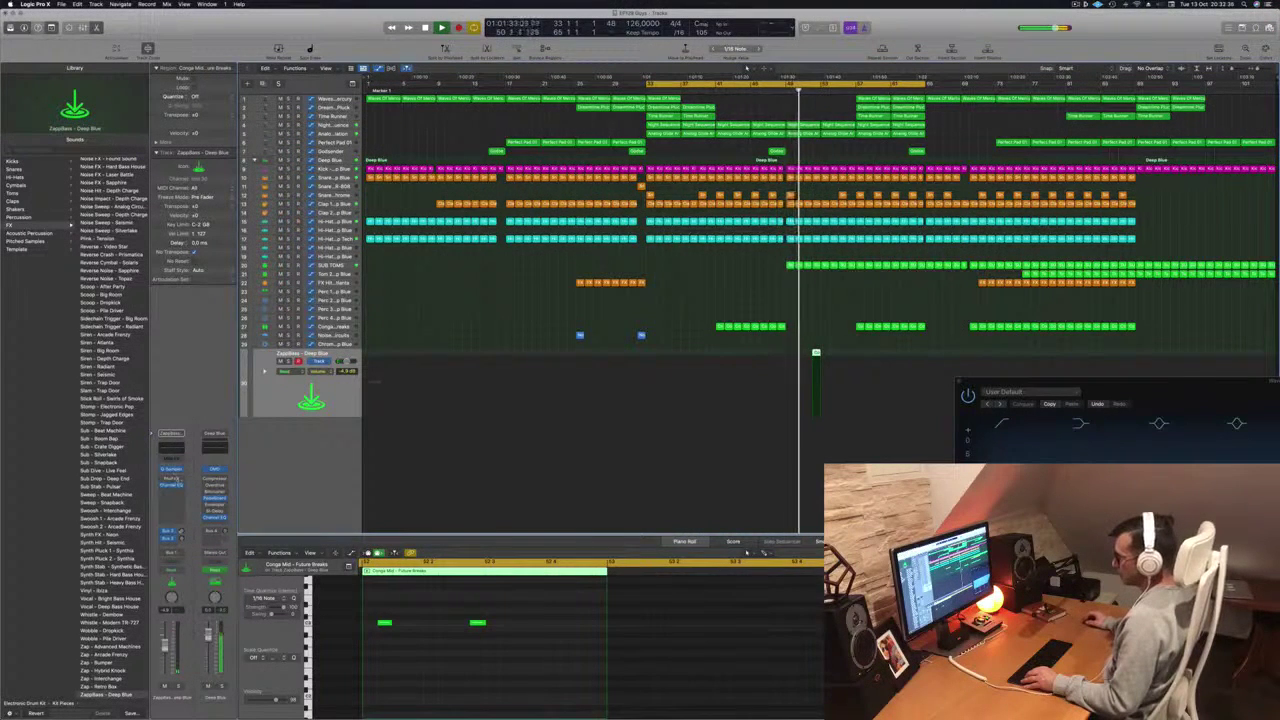
- Add a third bus send to the ZappBass - Deep Blue track and play it from just before bar 49
left_click(172, 542)
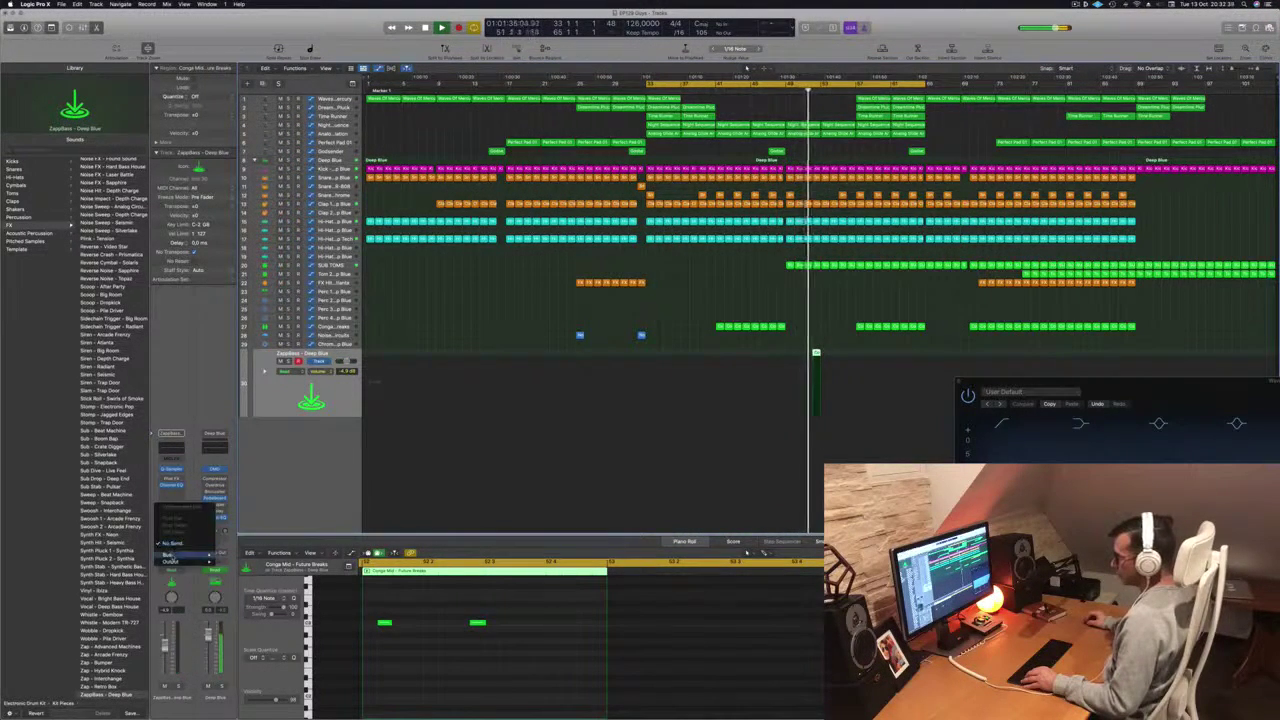
mouse_move(172, 555)
left_click(248, 477)
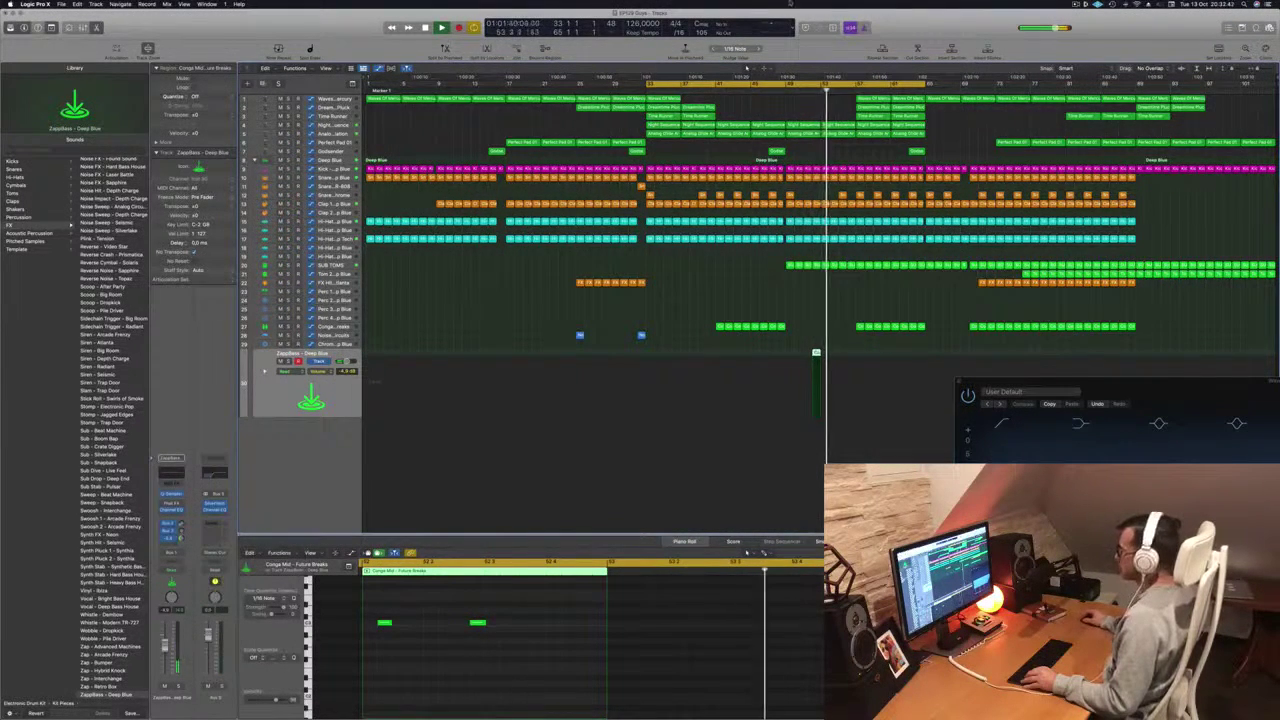
left_click(783, 91)
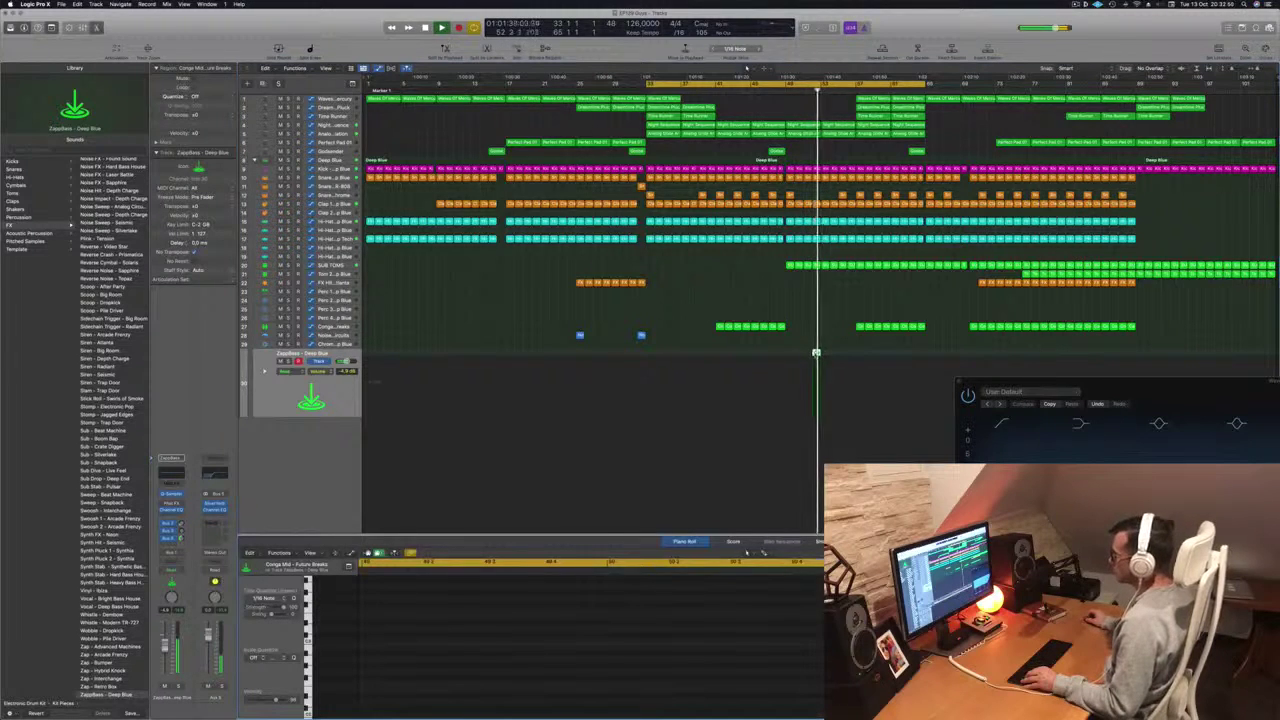
- Play the ZappBass - Deep Blue hit at bar 52 in context and replay it from about bar 51
key("super+Left")
key("super+Left")
key("super+Left")
key("super+Left")
key("super+Left")
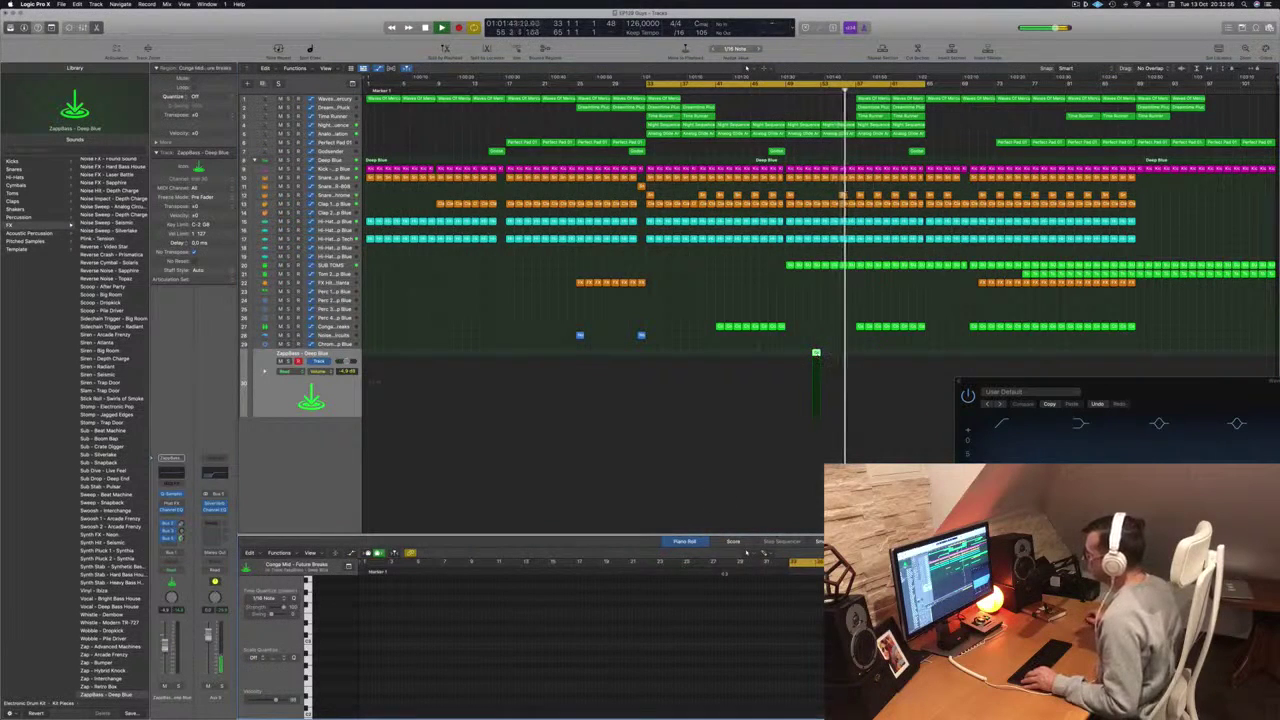
scroll(706, 613, "up", 5)
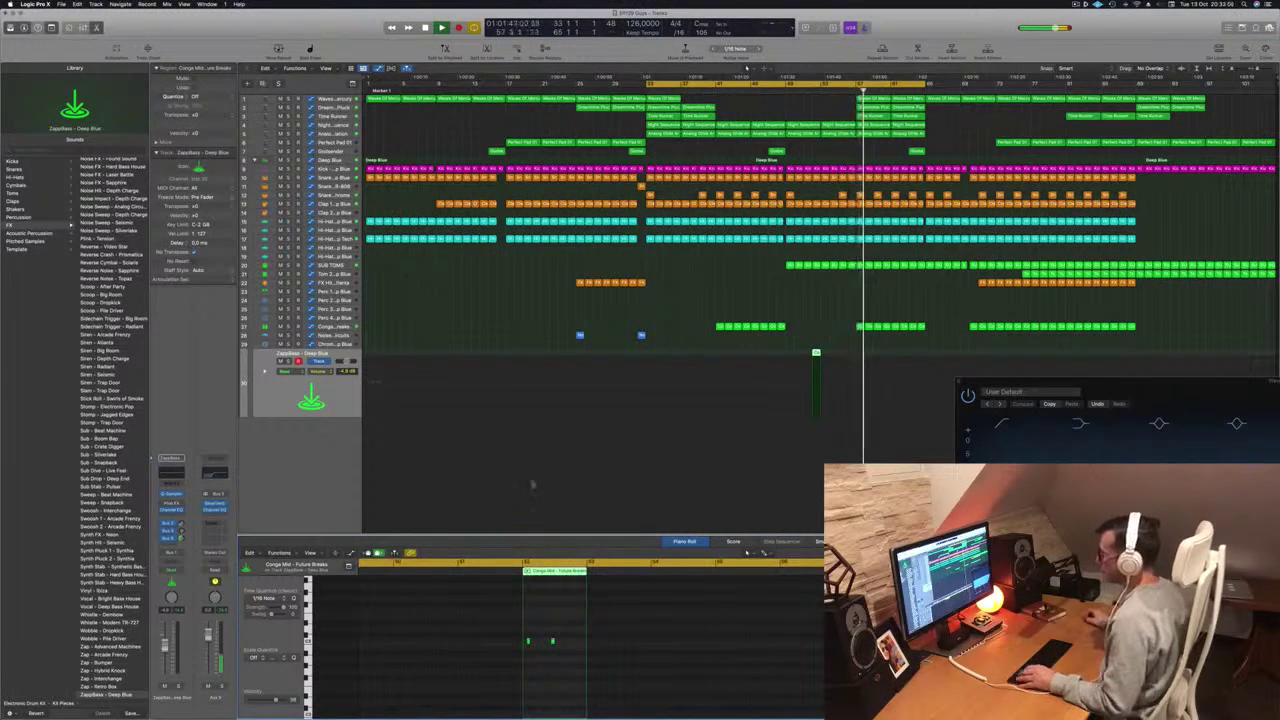
left_click(803, 90)
key("space")
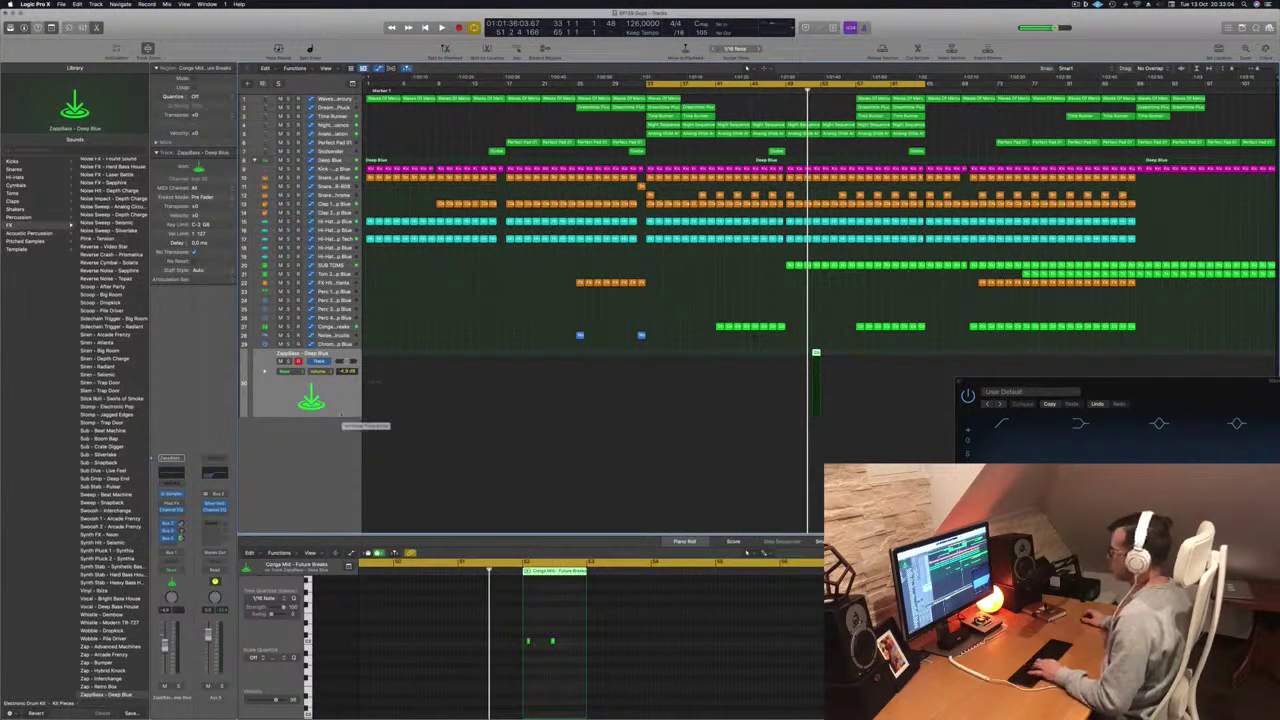
- Show the Musical Typing keyboard and try out several notes with the ZappBass - Deep Blue sound
key("super+k")
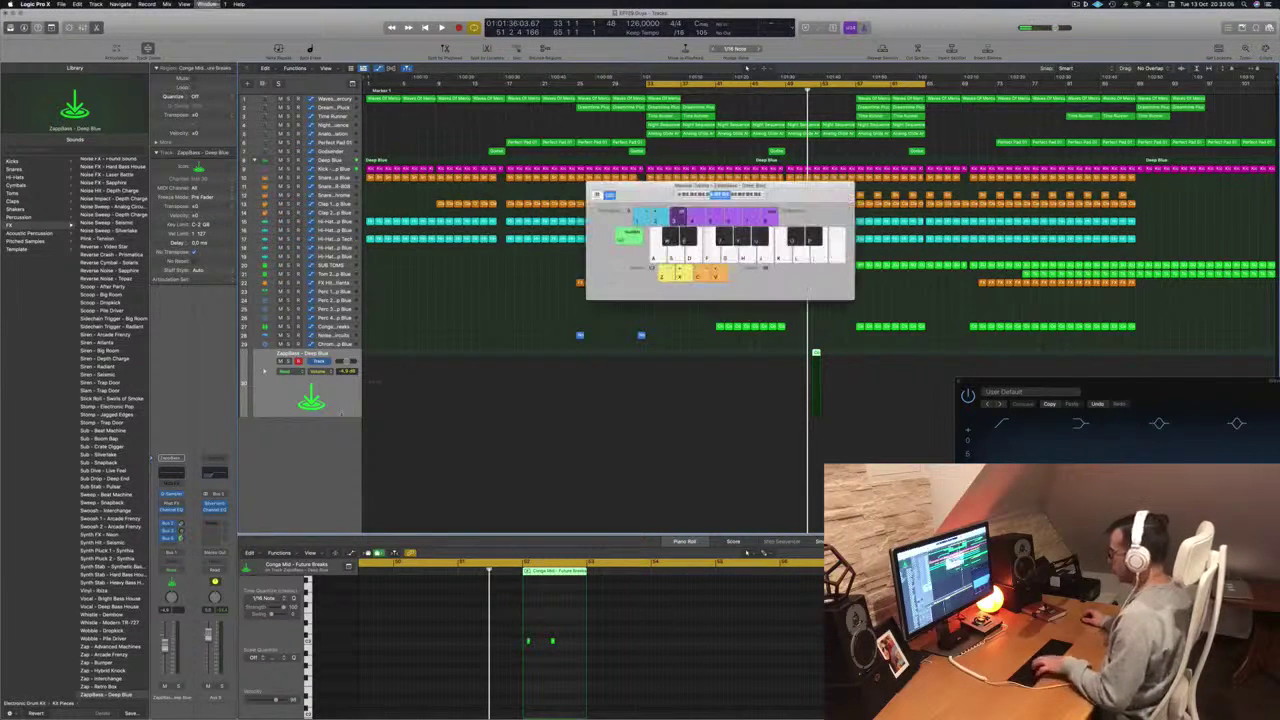
key("j")
key("g")
key("j")
key("h")
key("g")
key("h")
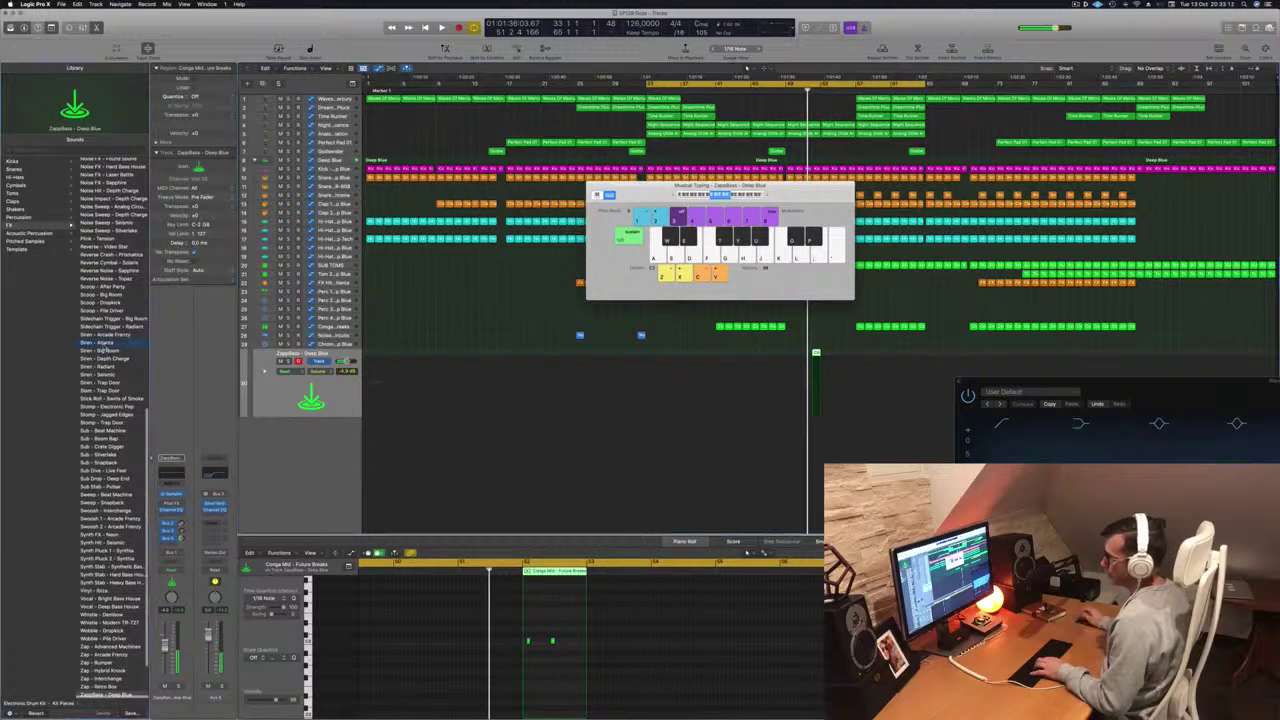
- Audition the Siren - Atlanta, Scoop - After Party, Plink - Tension and Vinyl patches on the effect track
left_click(98, 343)
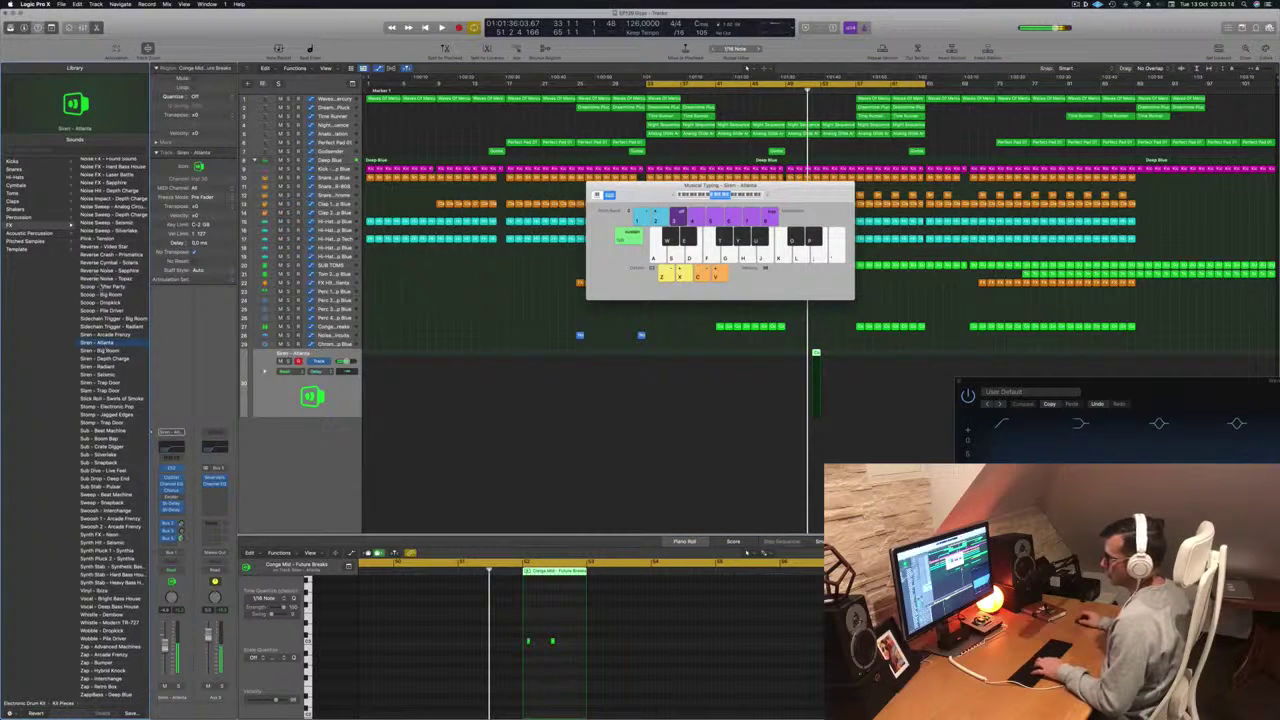
left_click(103, 287)
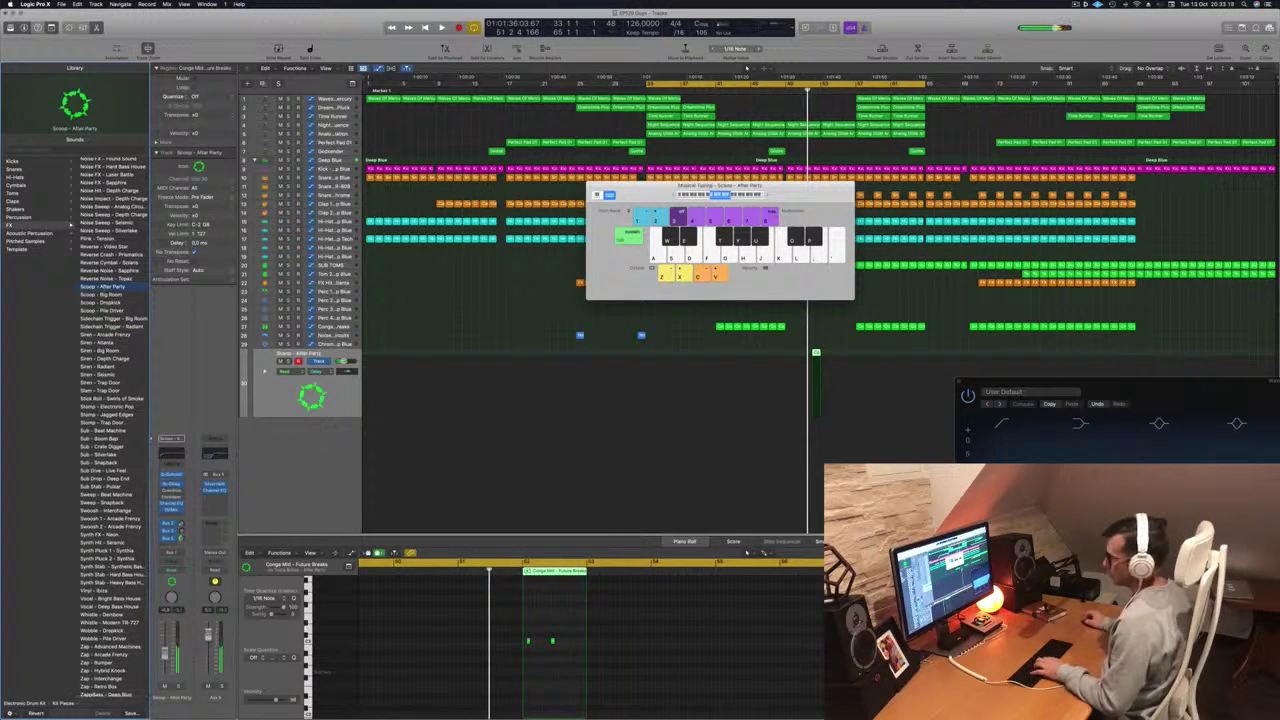
key("g")
key("h")
key("j")
left_click(84, 243)
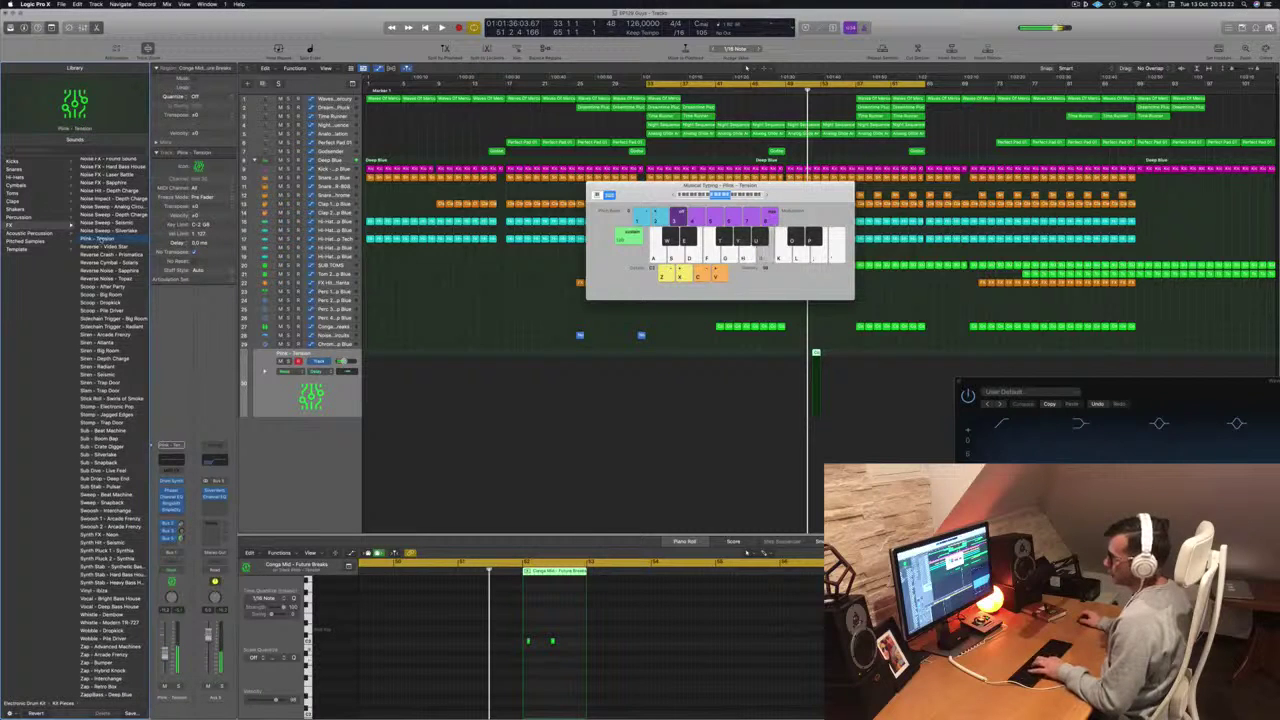
scroll(104, 260, "down", 5)
key("d")
key("g")
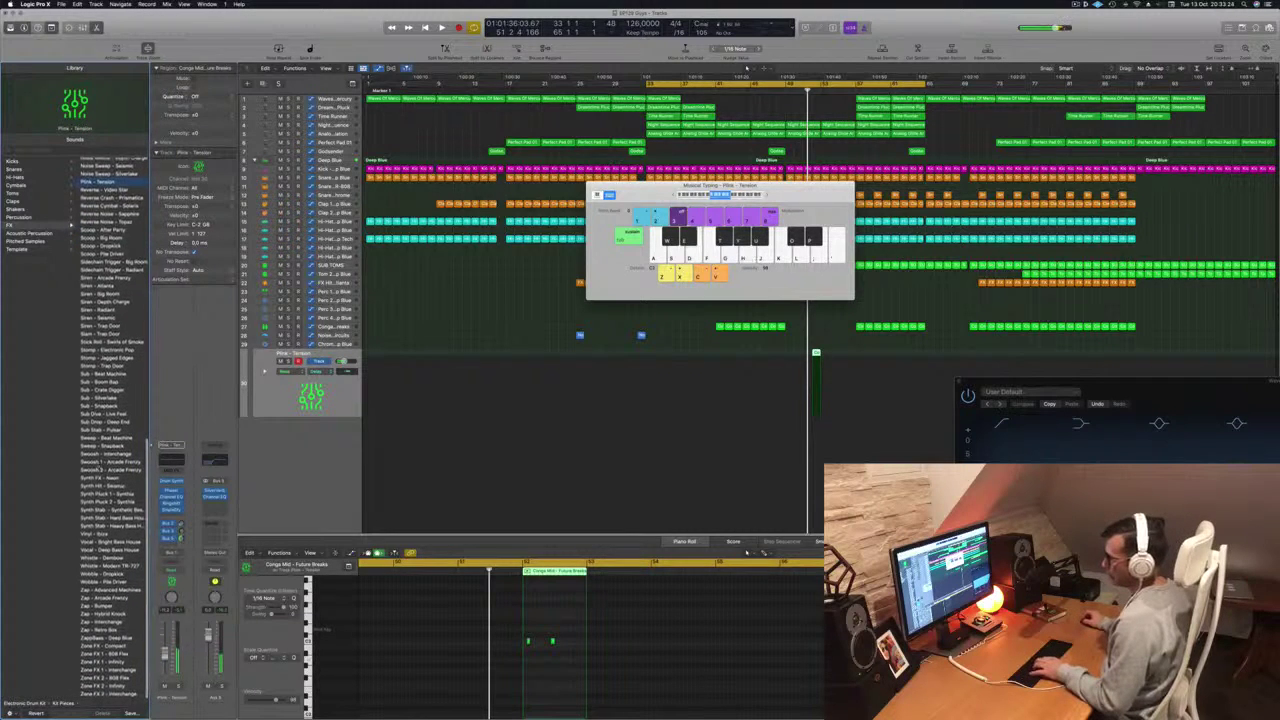
left_click(95, 535)
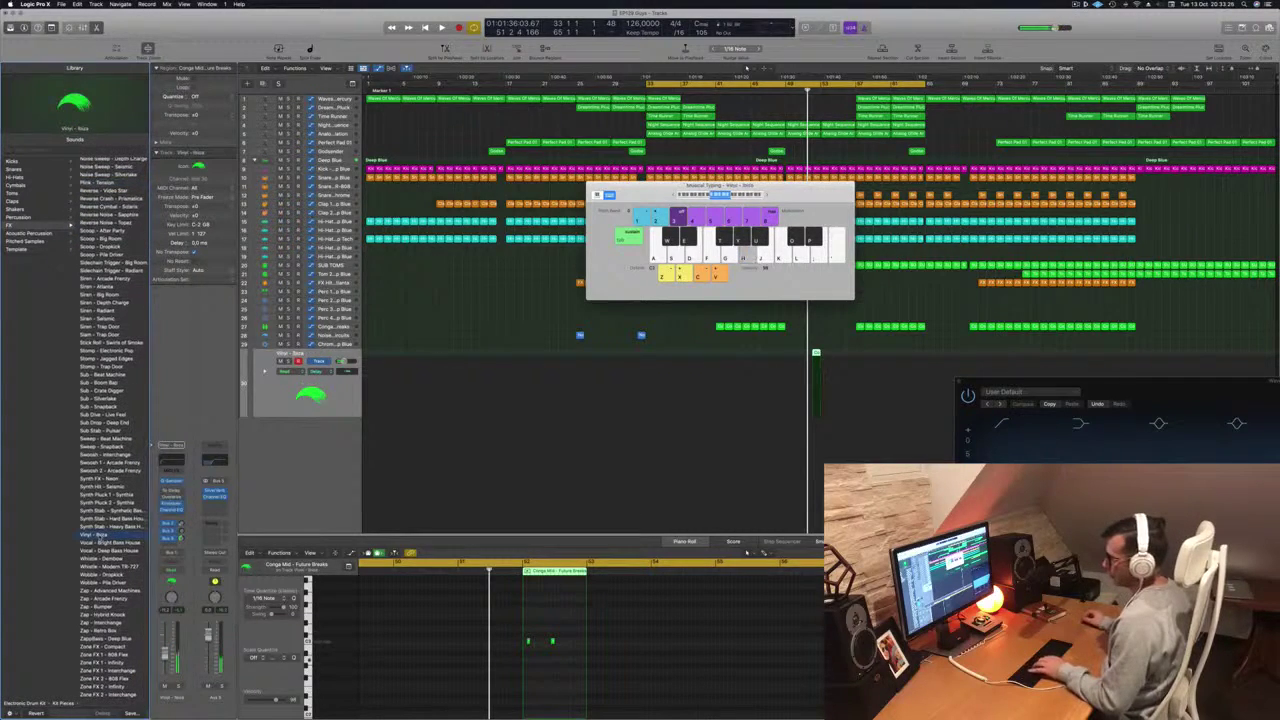
scroll(98, 539, "down", 2)
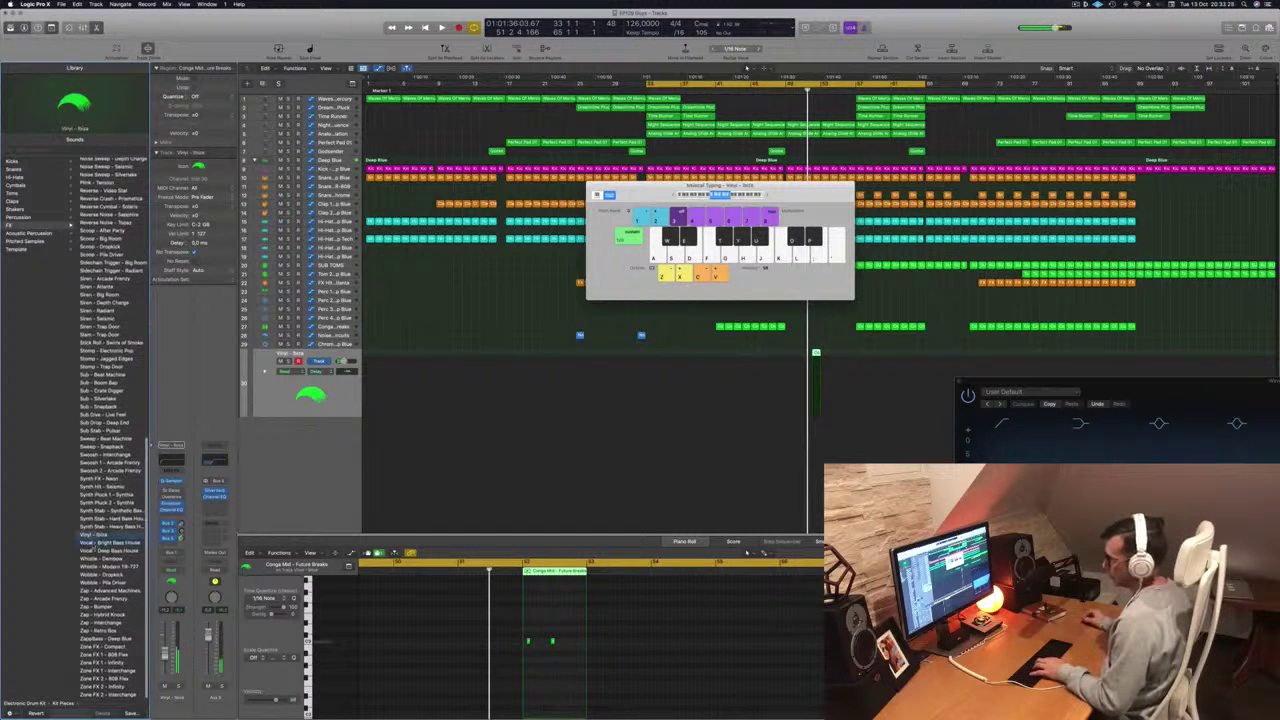
- Load the Vocal - Bright Bass House patch on the effect track and play the bar 52 region with it from bar 49
left_click(96, 542)
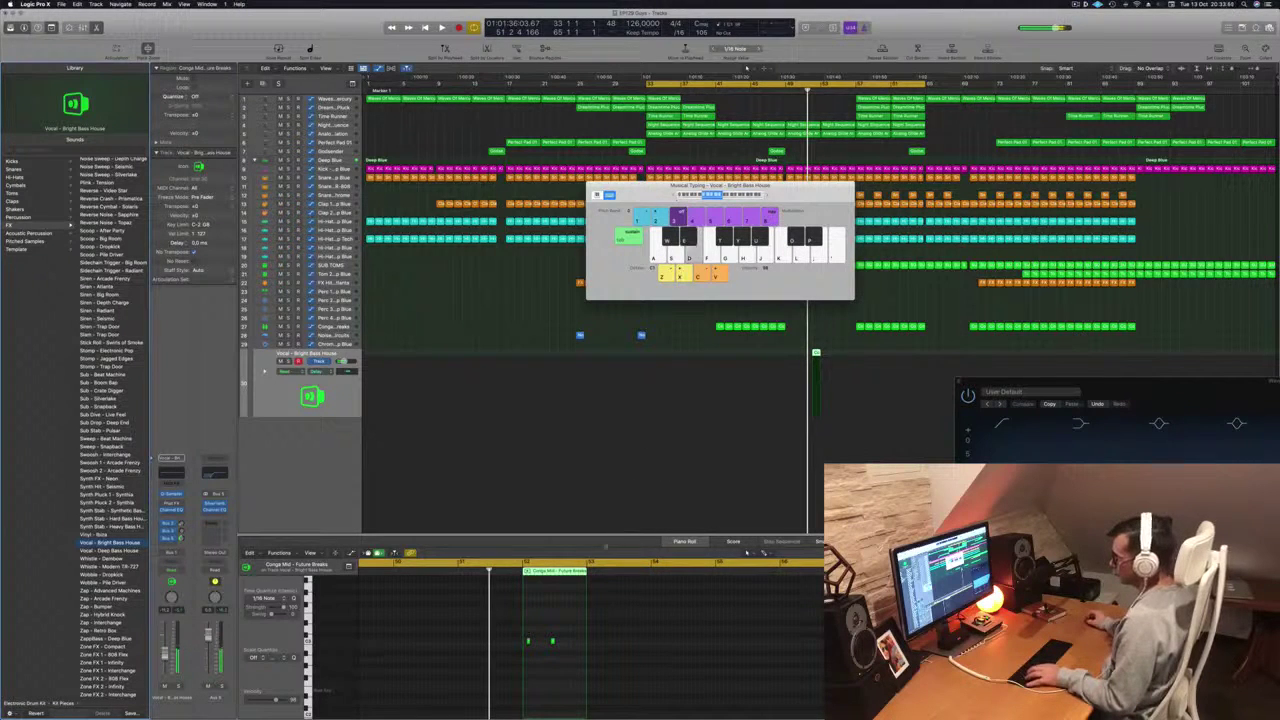
left_click_drag(568, 634, 509, 657)
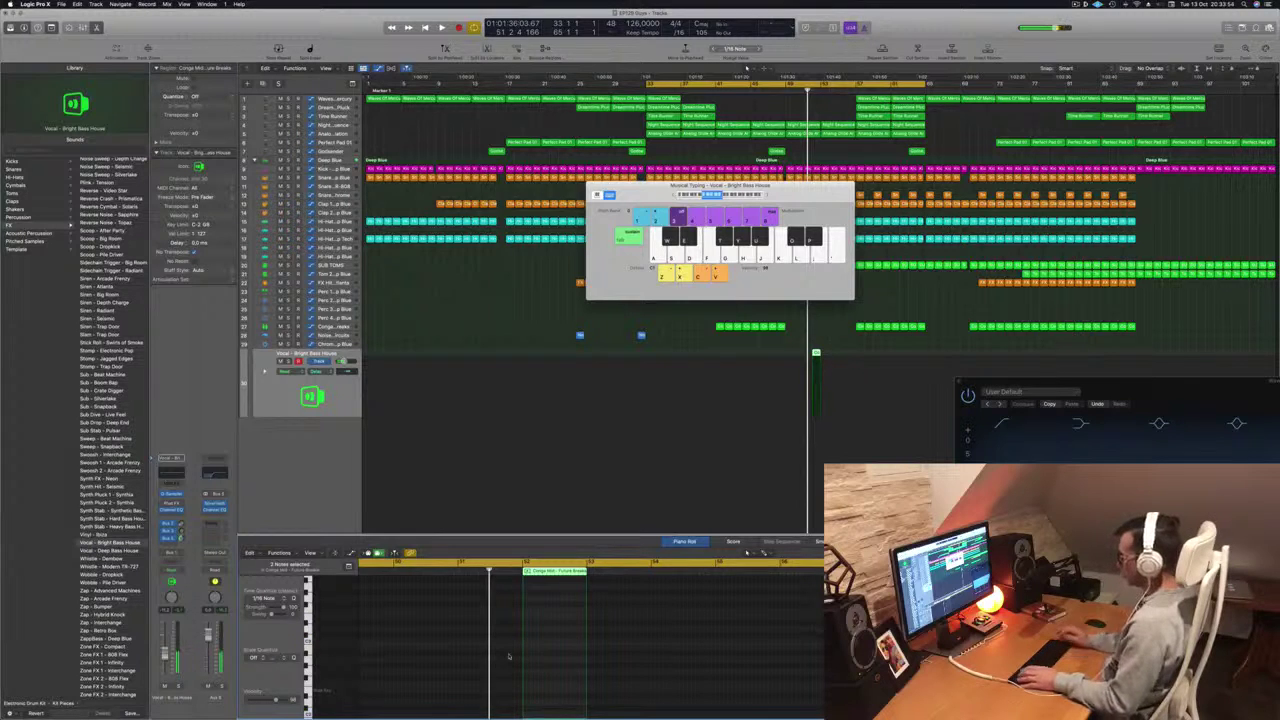
key("space")
left_click(786, 91)
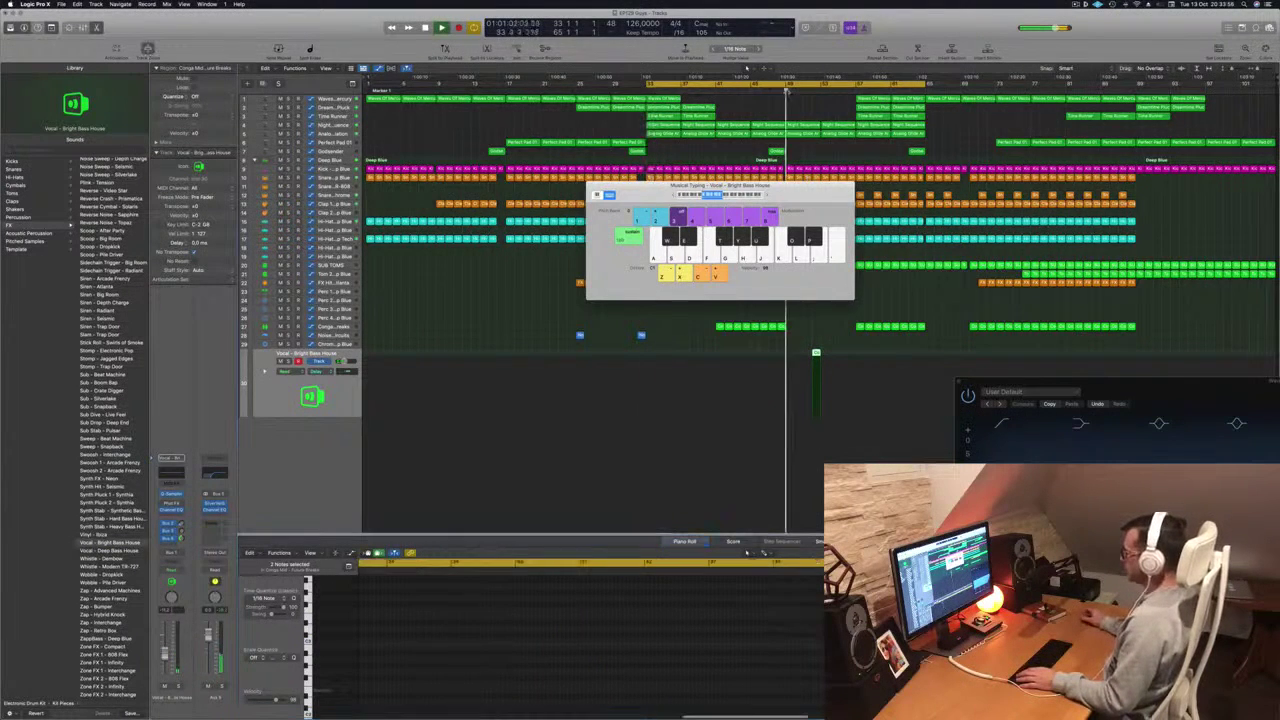
scroll(709, 603, "down", 3)
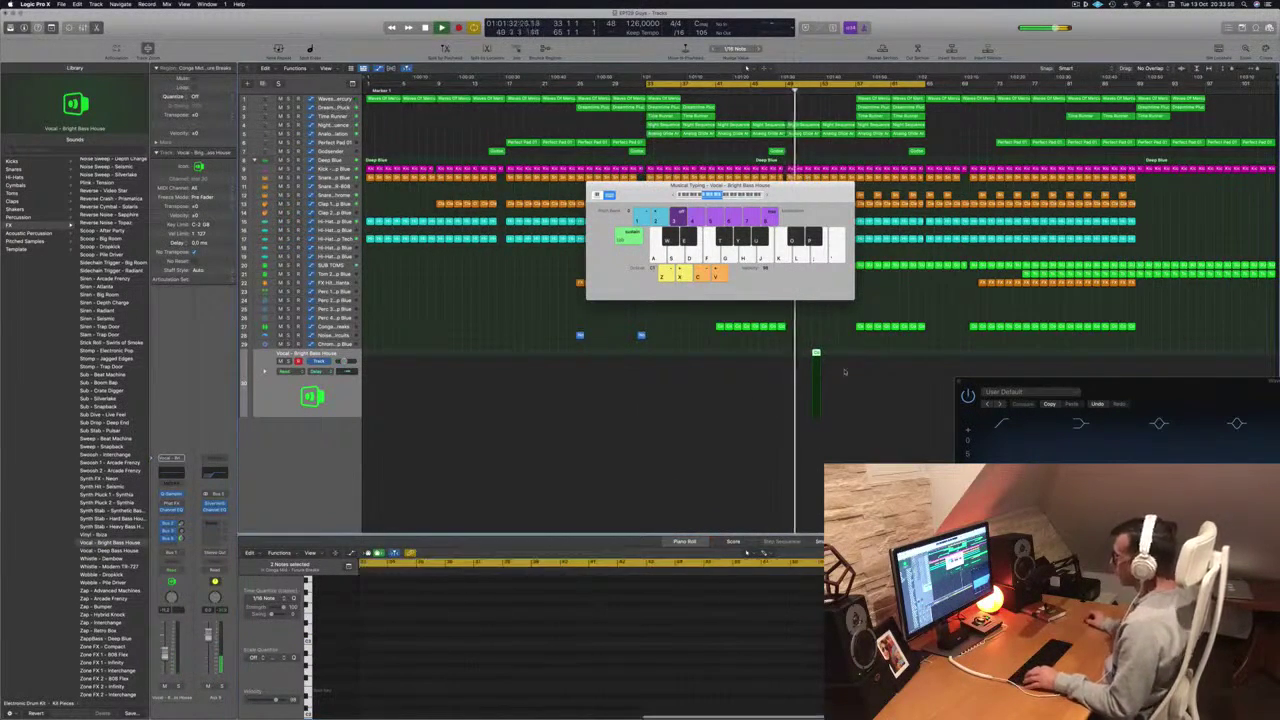
scroll(708, 657, "down", 3)
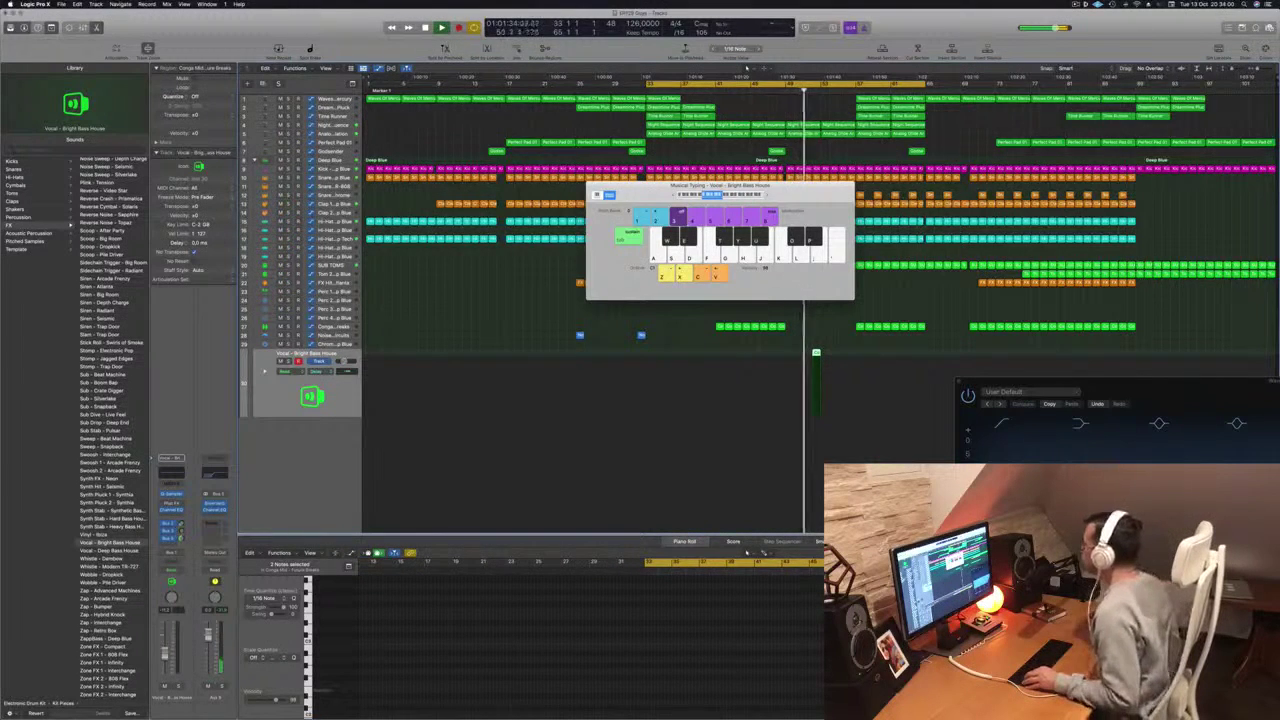
scroll(708, 640, "up", 3)
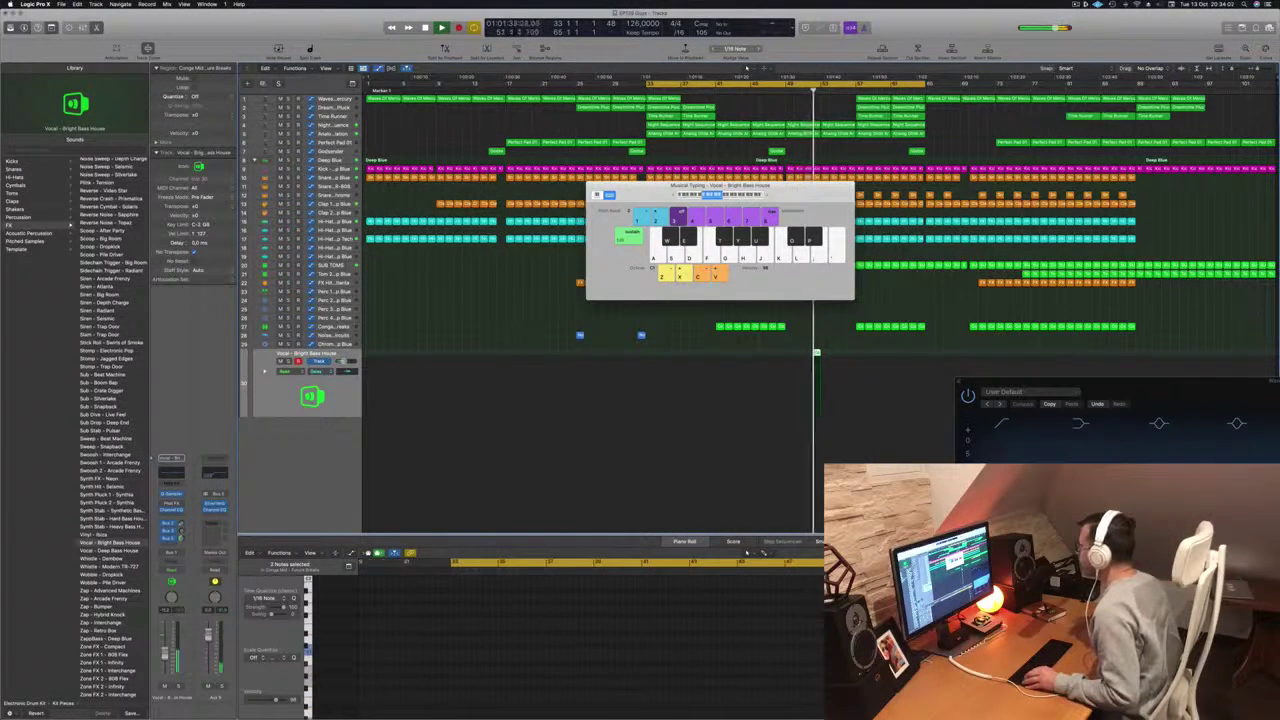
left_click(708, 640)
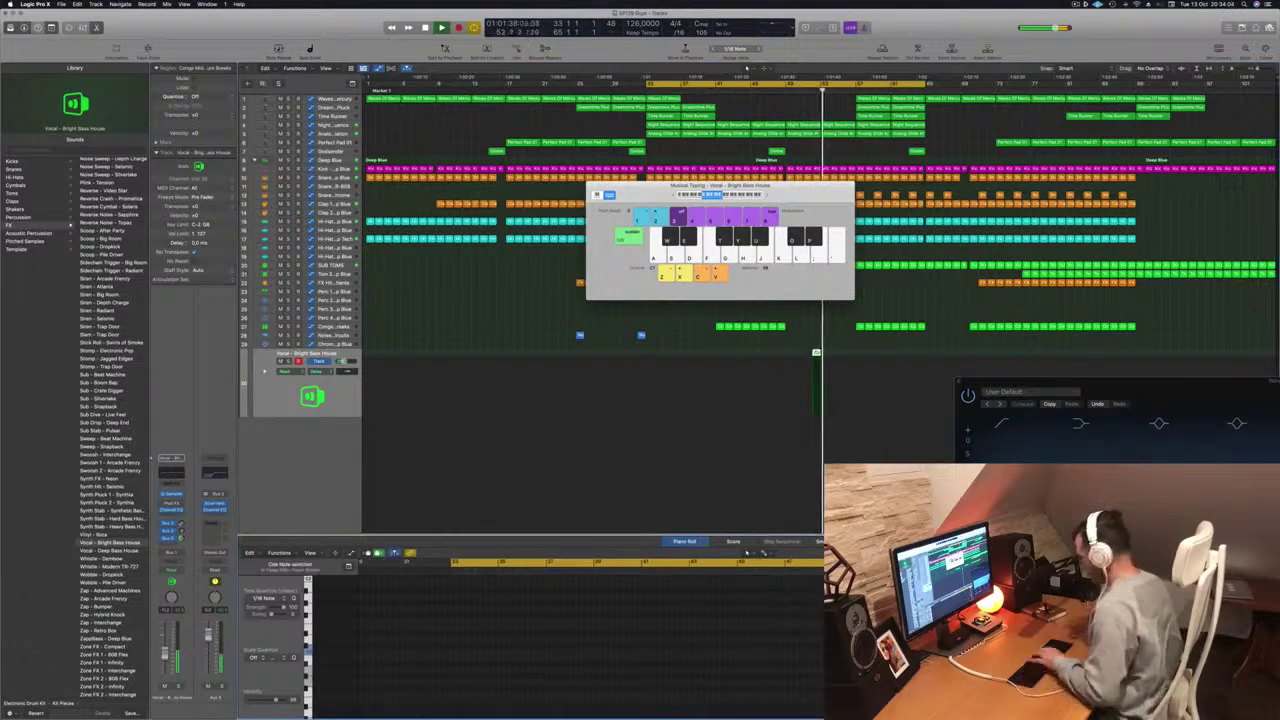
- Replay the vocal hit at bar 52 and copy its Conga Mid - Future Breaks region to bar 56 on the same track
left_click(792, 84)
scroll(841, 355, "up", 3)
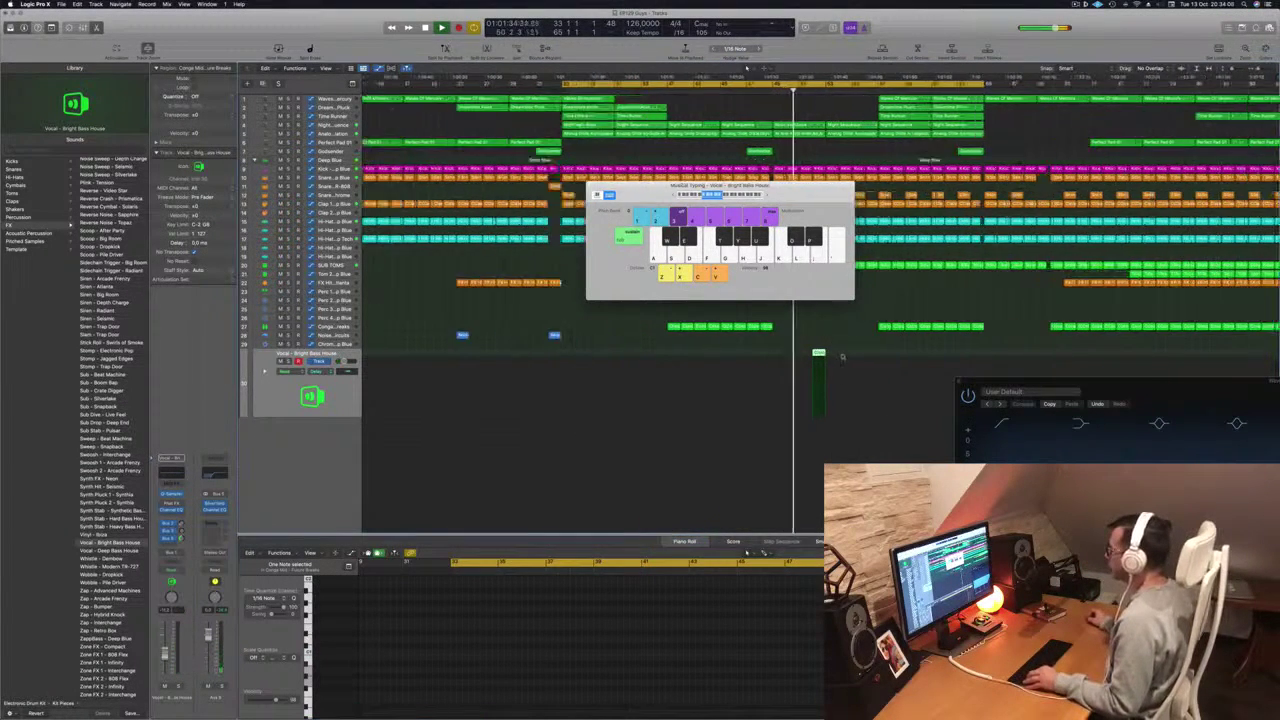
scroll(841, 355, "up", 5)
left_click_drag(780, 186, 1089, 113)
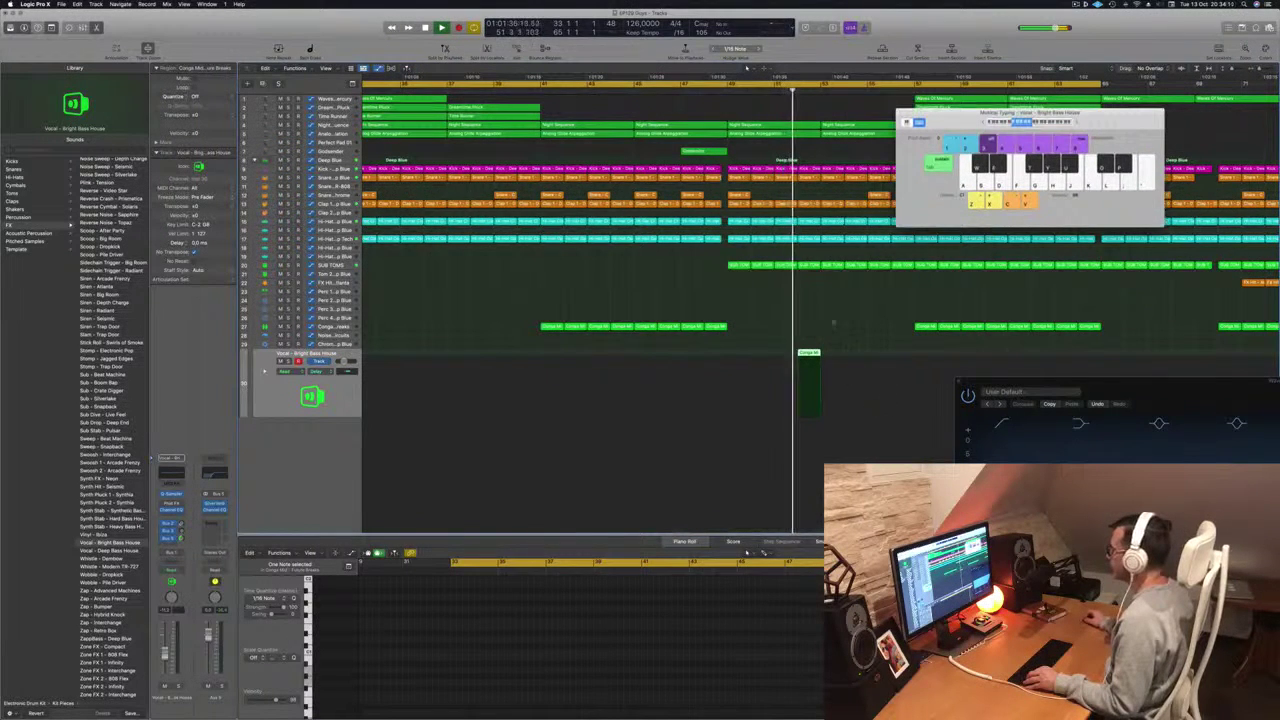
key("a")
left_click(714, 84)
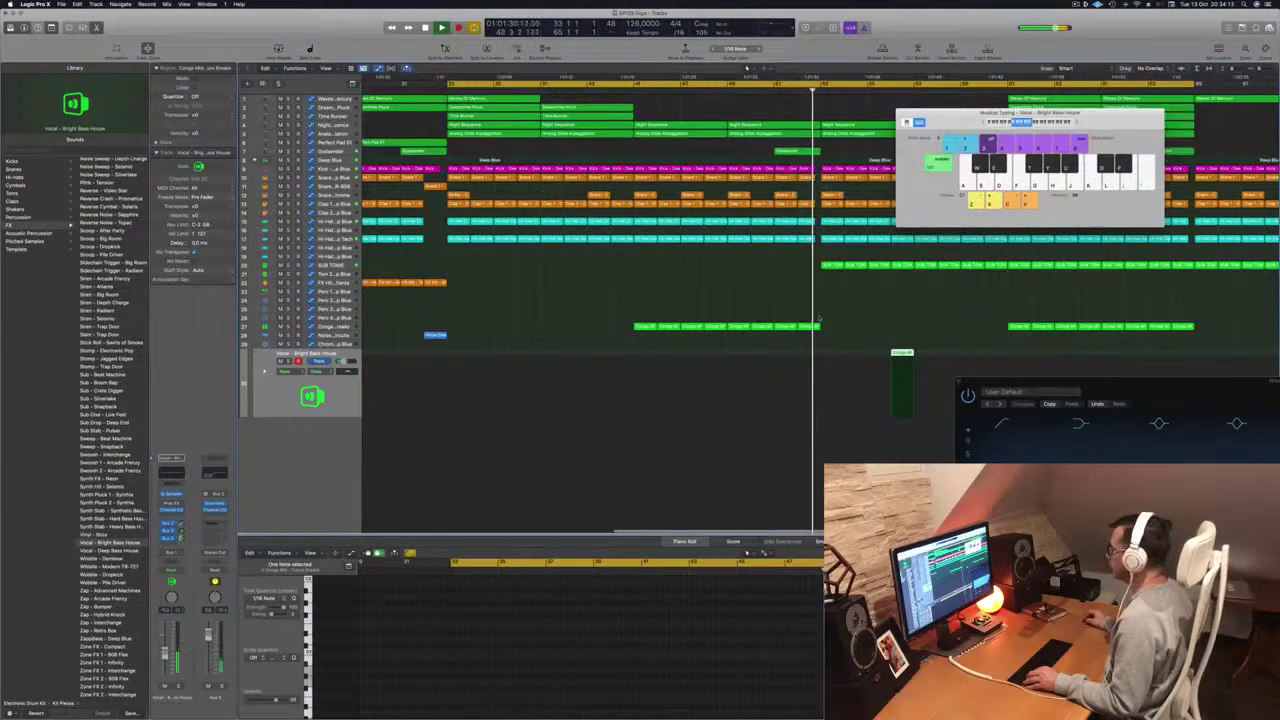
left_click_drag(903, 353, 998, 362)
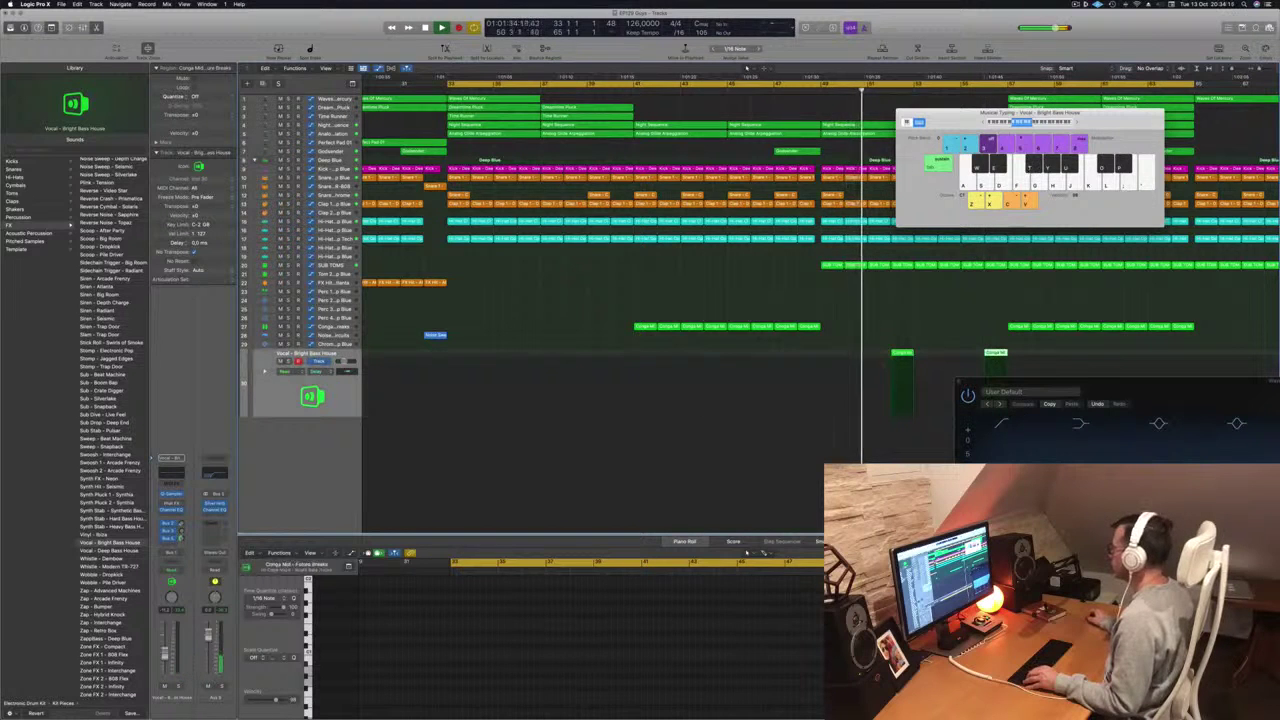
key("super+k")
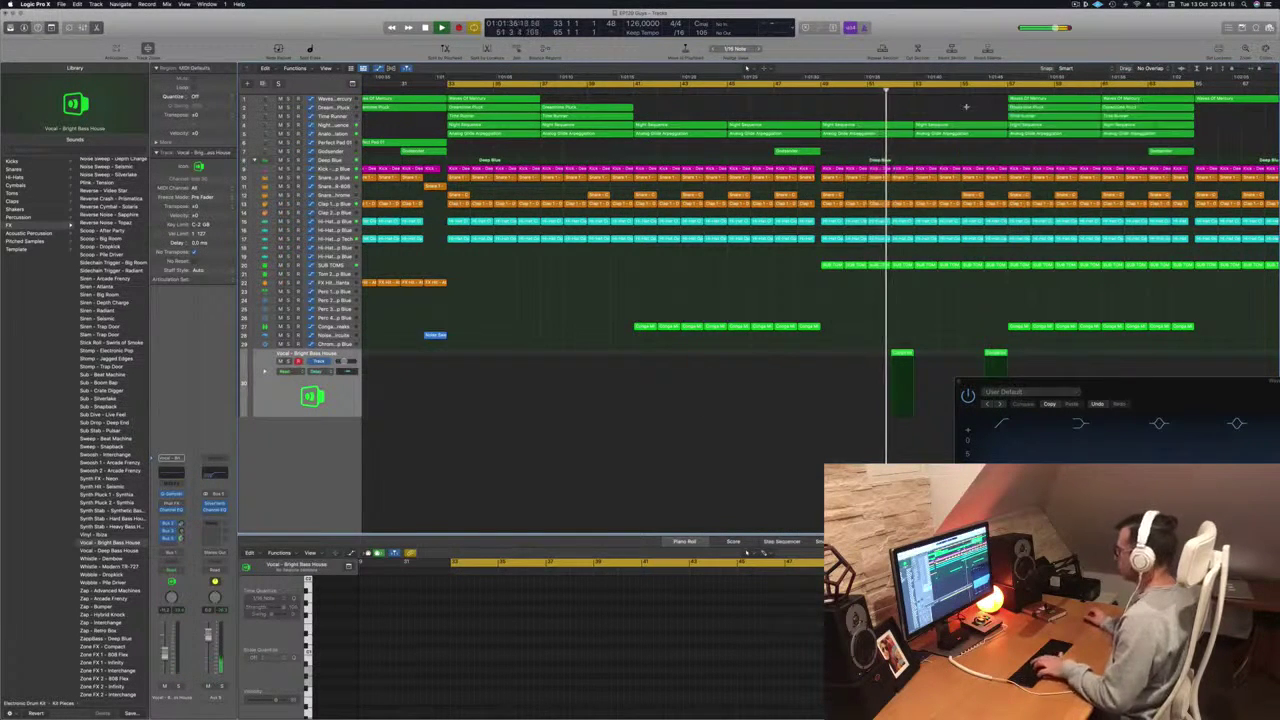
- Switch the vocal track to the Vocal - Deep Bass House patch and play its hits from about bar 51
scroll(780, 281, "down", 5)
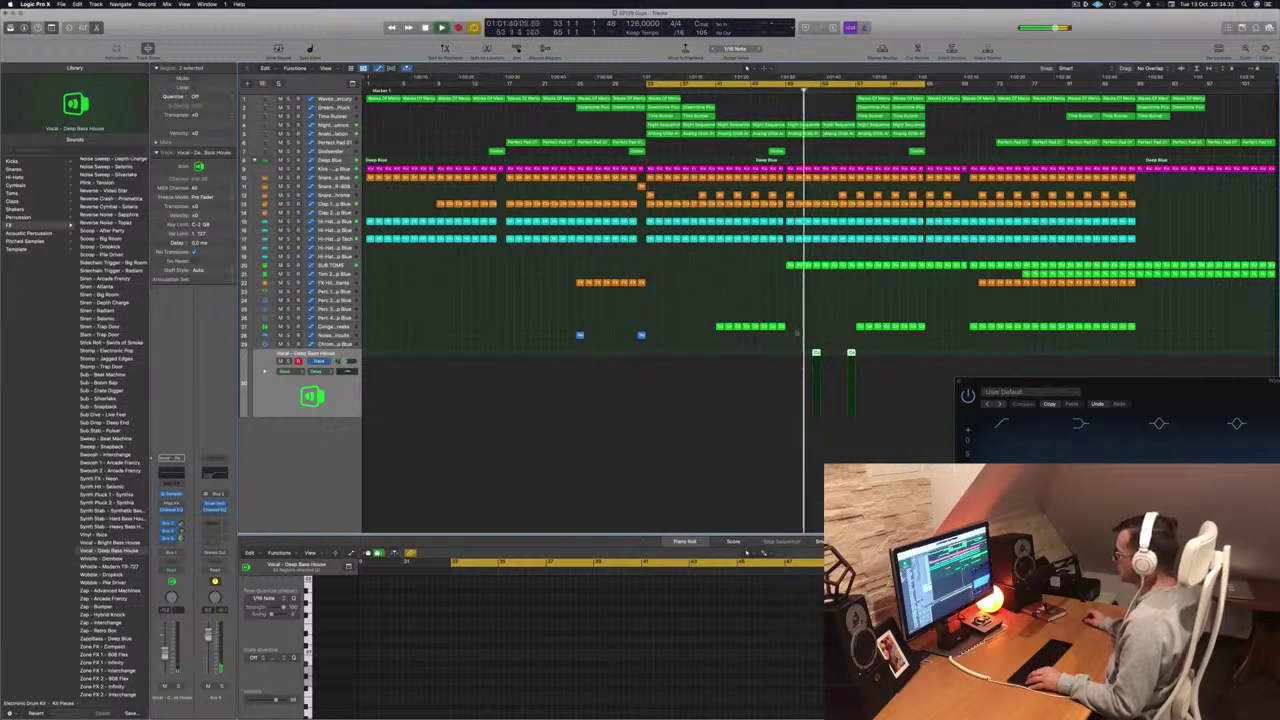
key("p")
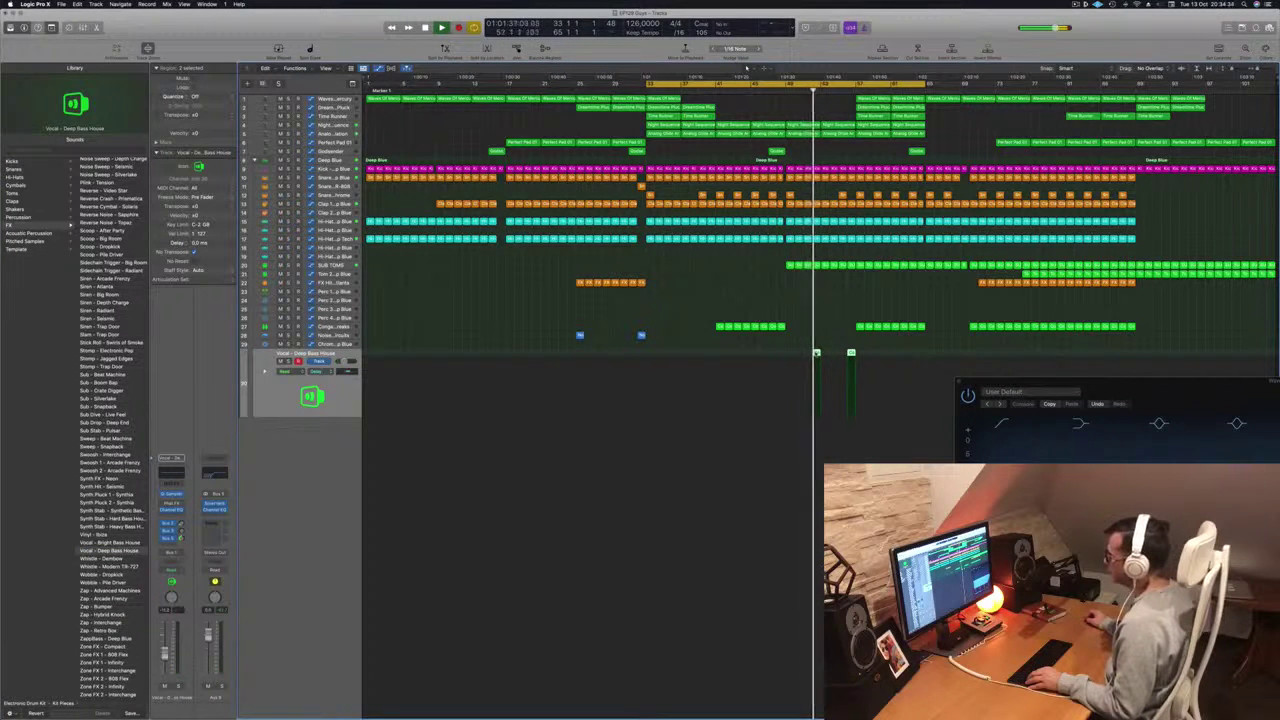
key("p")
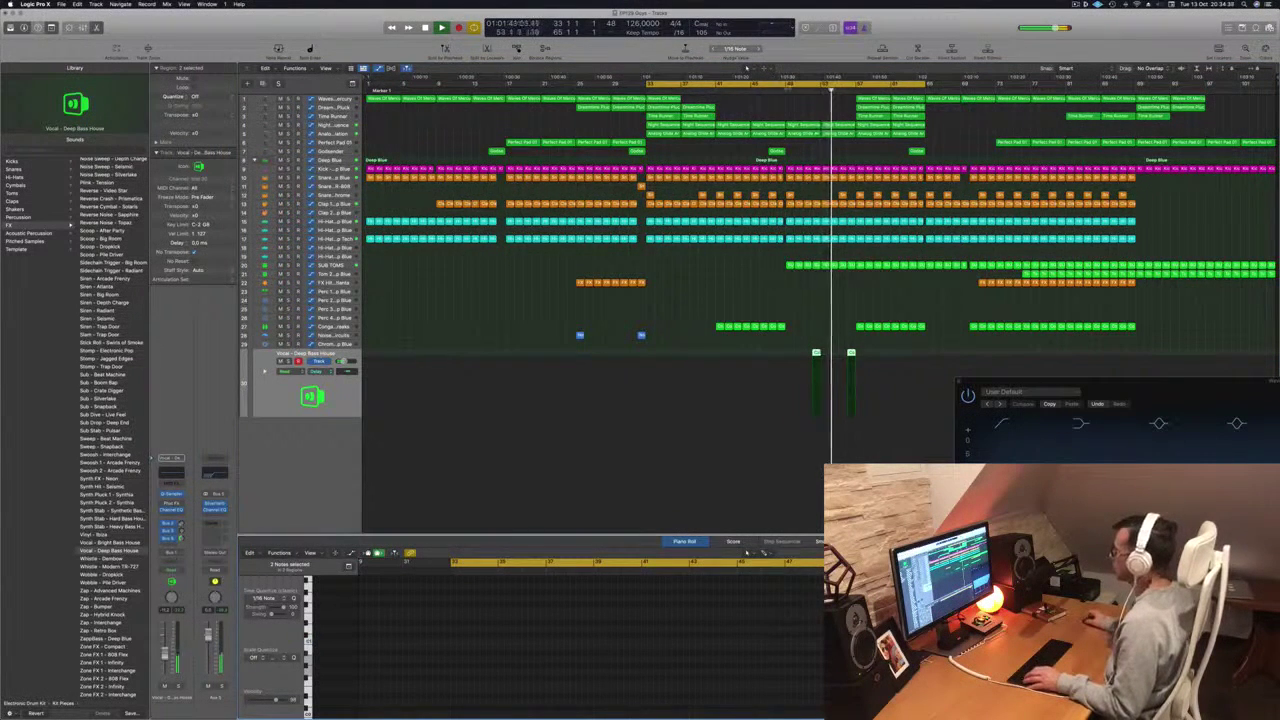
left_click(812, 91)
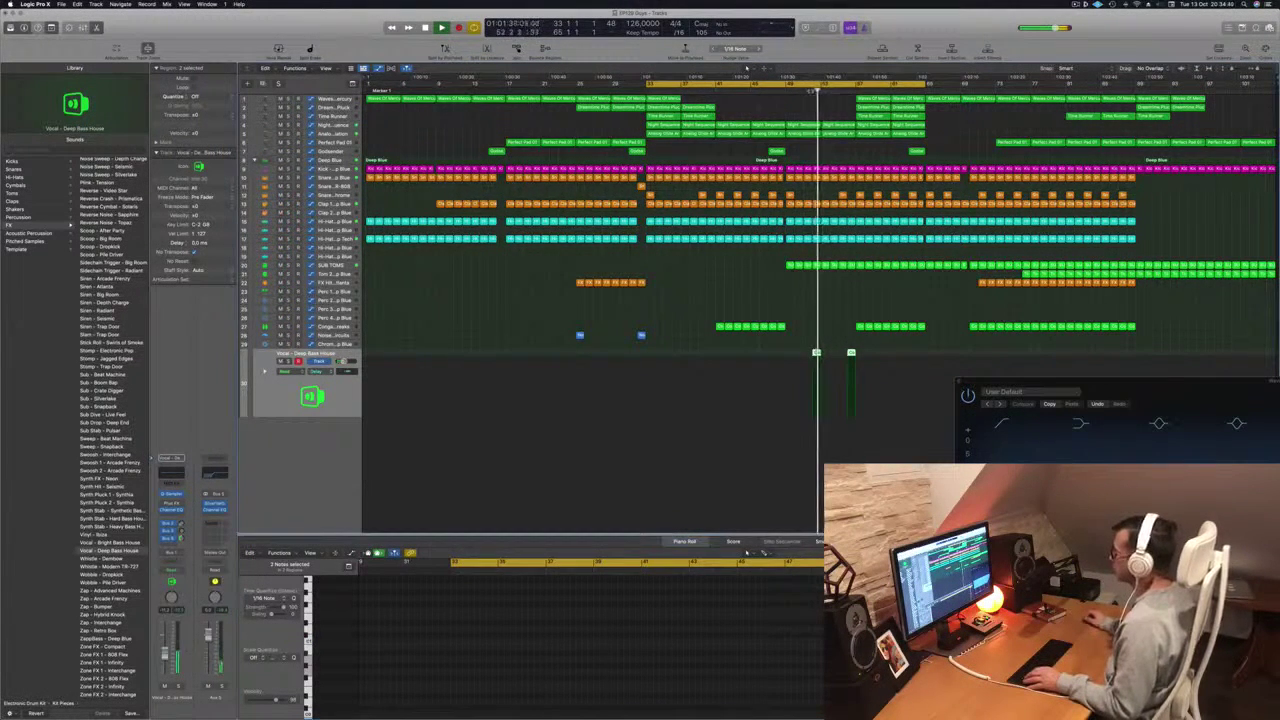
left_click(802, 91)
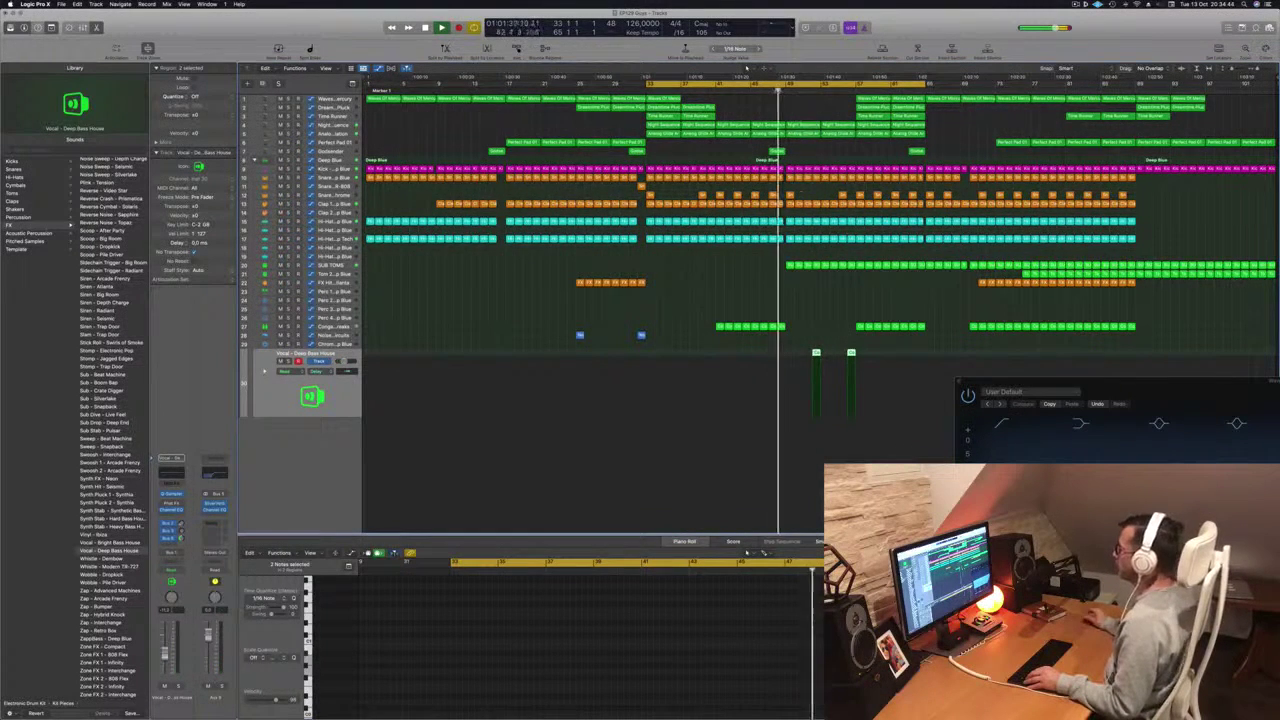
- Select the Analog Glide Arpeggiation track, listen to it in solo and play the arrangement from bar 33
left_click(341, 135)
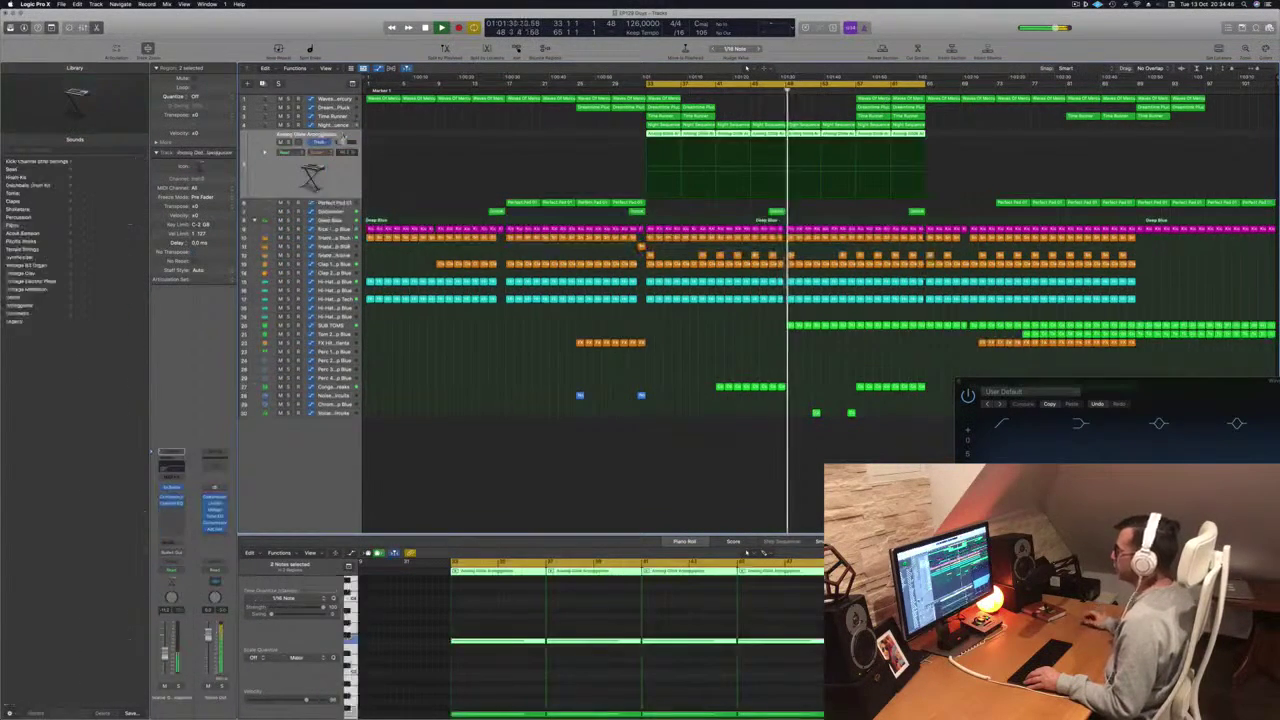
left_click(288, 143)
left_click(288, 143)
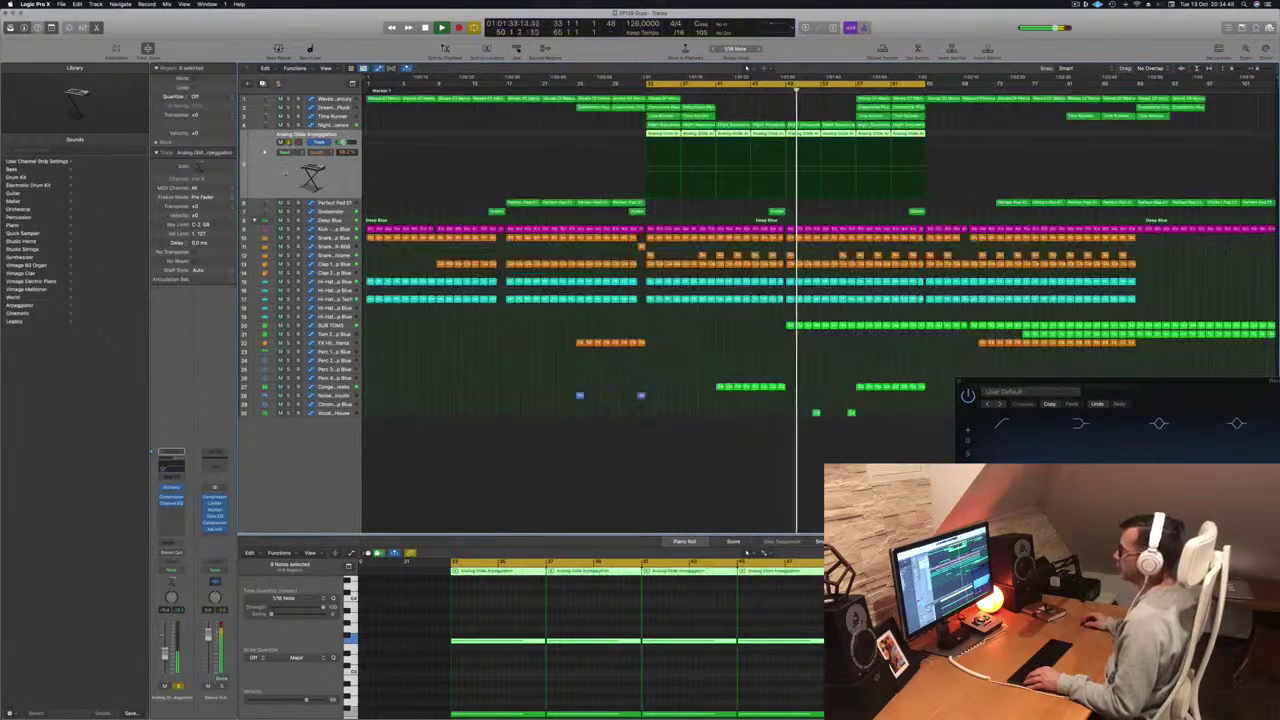
key("space")
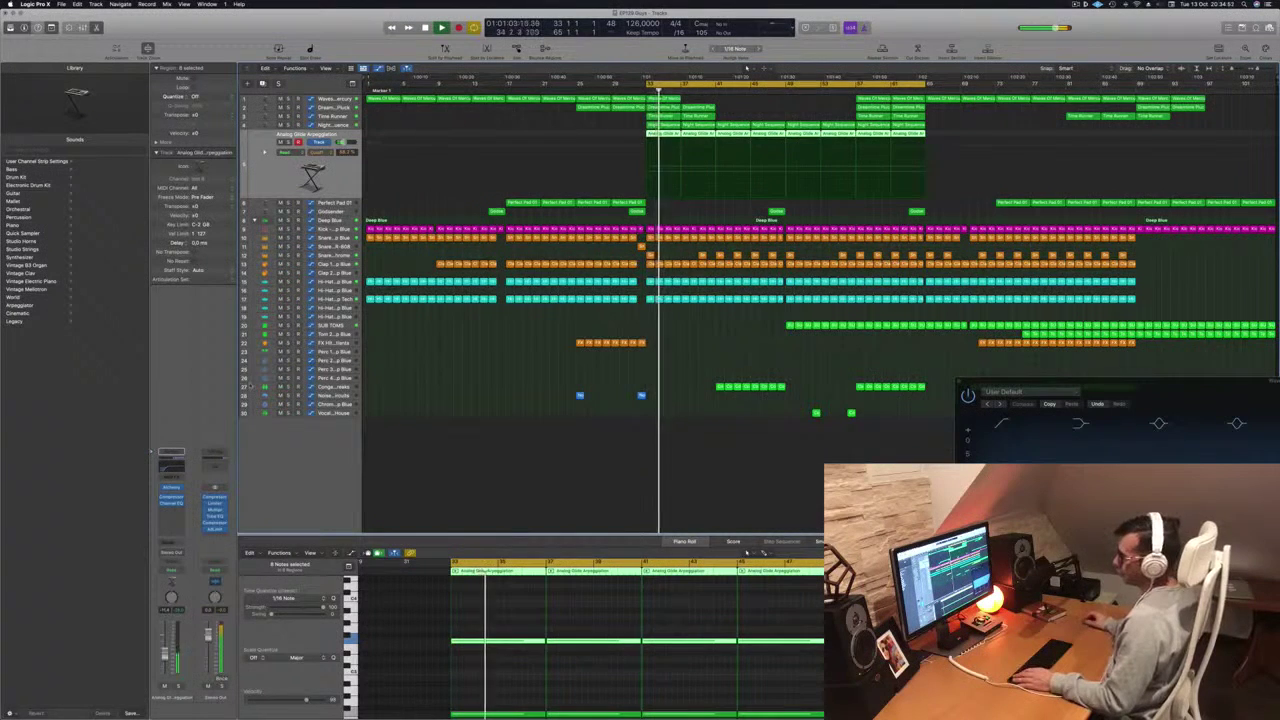
- Set the Analog Glide Arpeggiation track's automation to Touch and record a cutoff movement from its Alchemy synth during playback
left_click(180, 571)
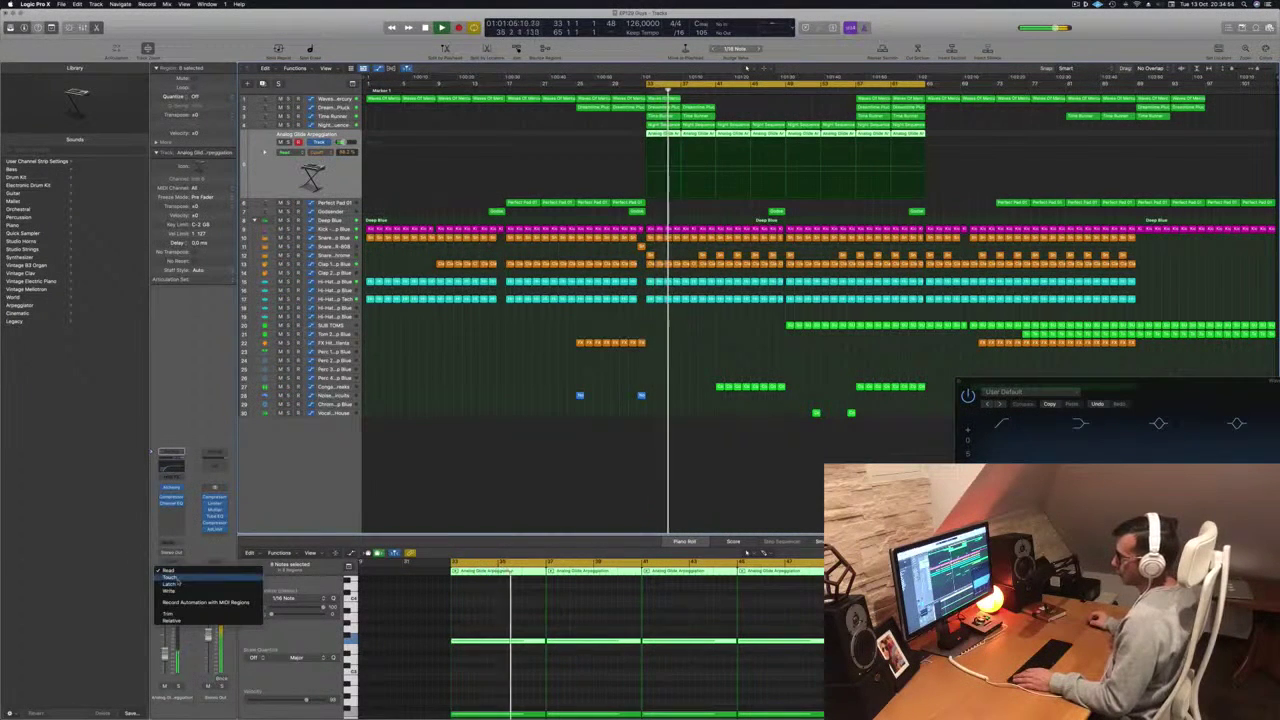
left_click(178, 579)
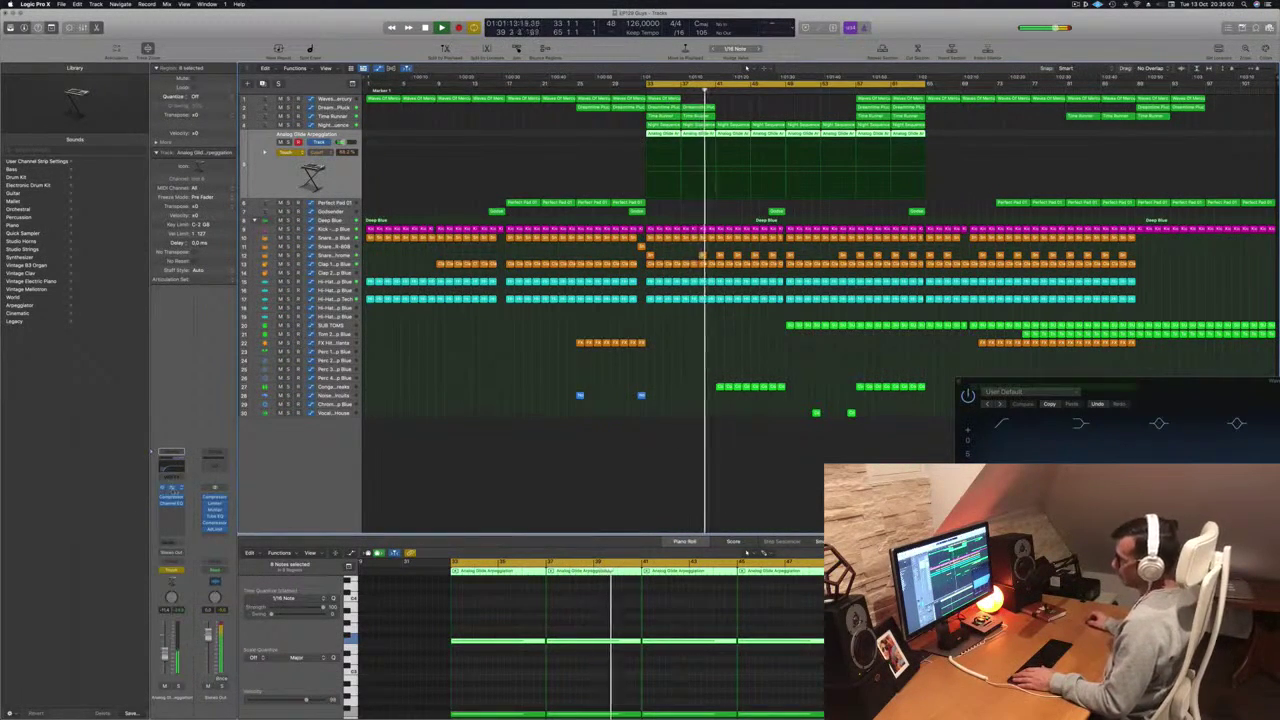
left_click(172, 494)
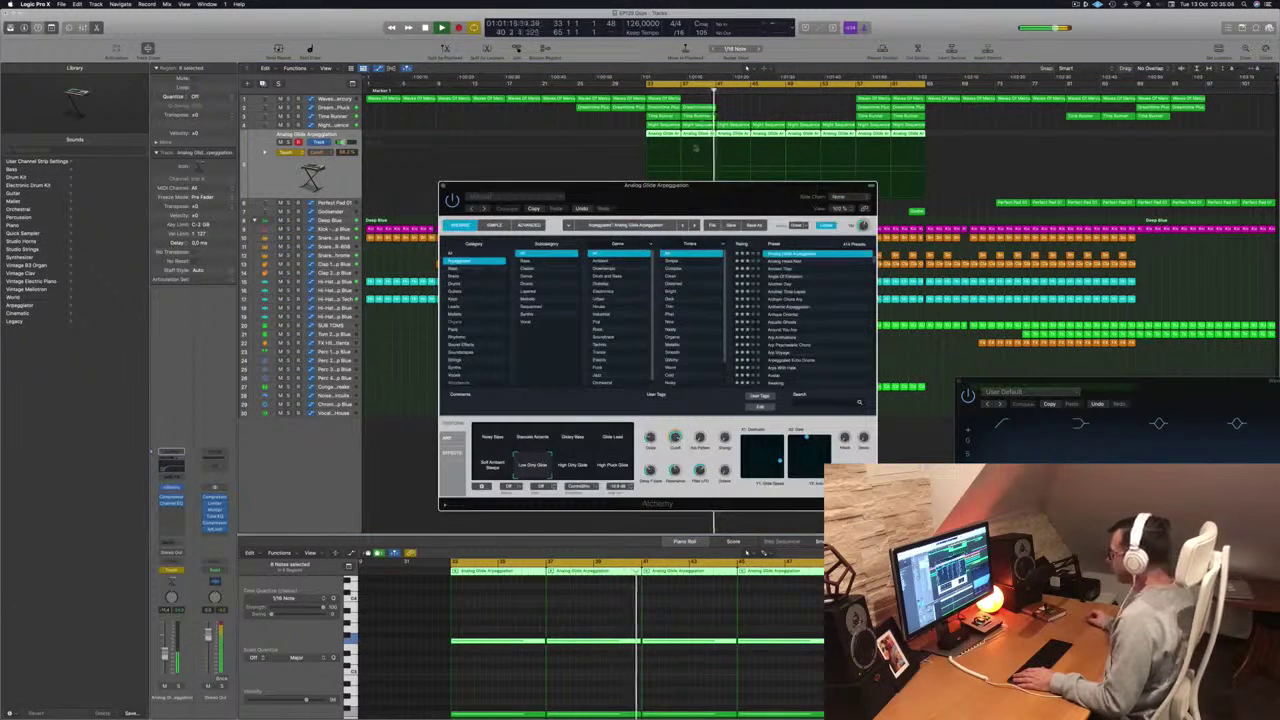
left_click_drag(580, 186, 866, 165)
left_click_drag(963, 420, 963, 444)
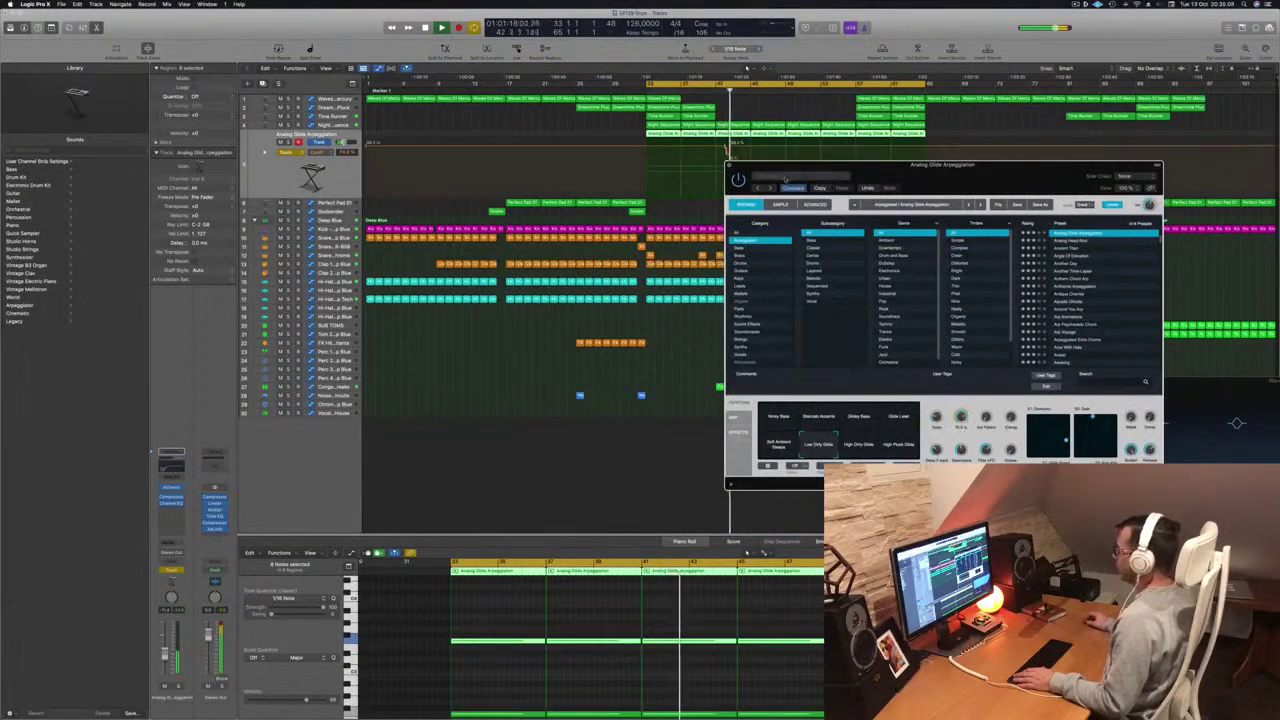
left_click(729, 166)
- Shape the arpeggio's cutoff automation to dip at bar 49 and rise to bar 57, and return the track to Read mode
left_click_drag(731, 147, 716, 147)
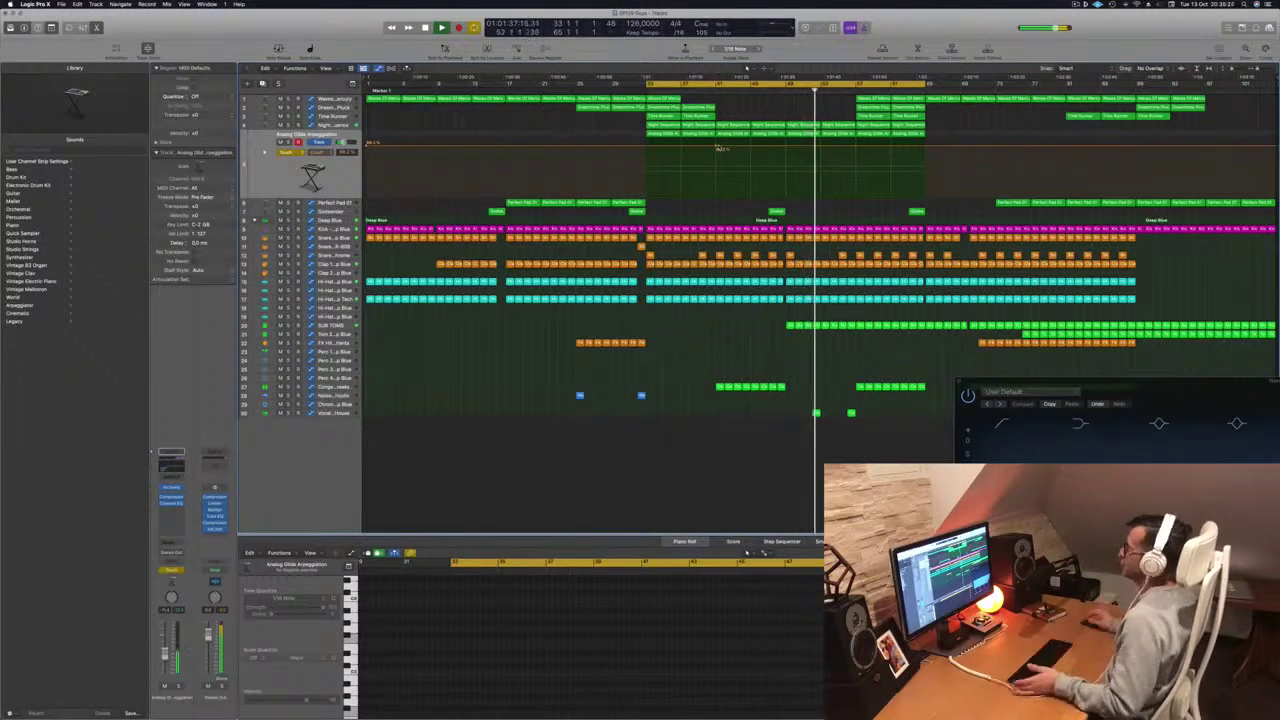
left_click(716, 90)
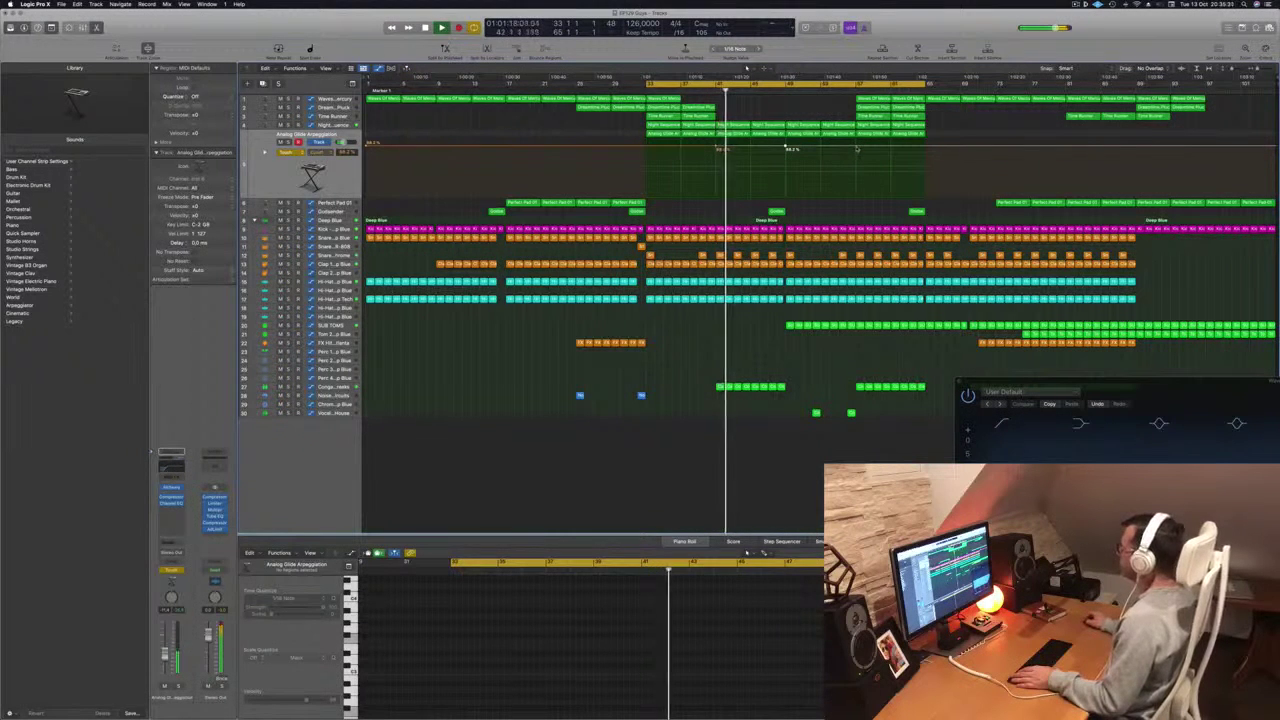
left_click_drag(785, 146, 785, 172)
left_click(286, 152)
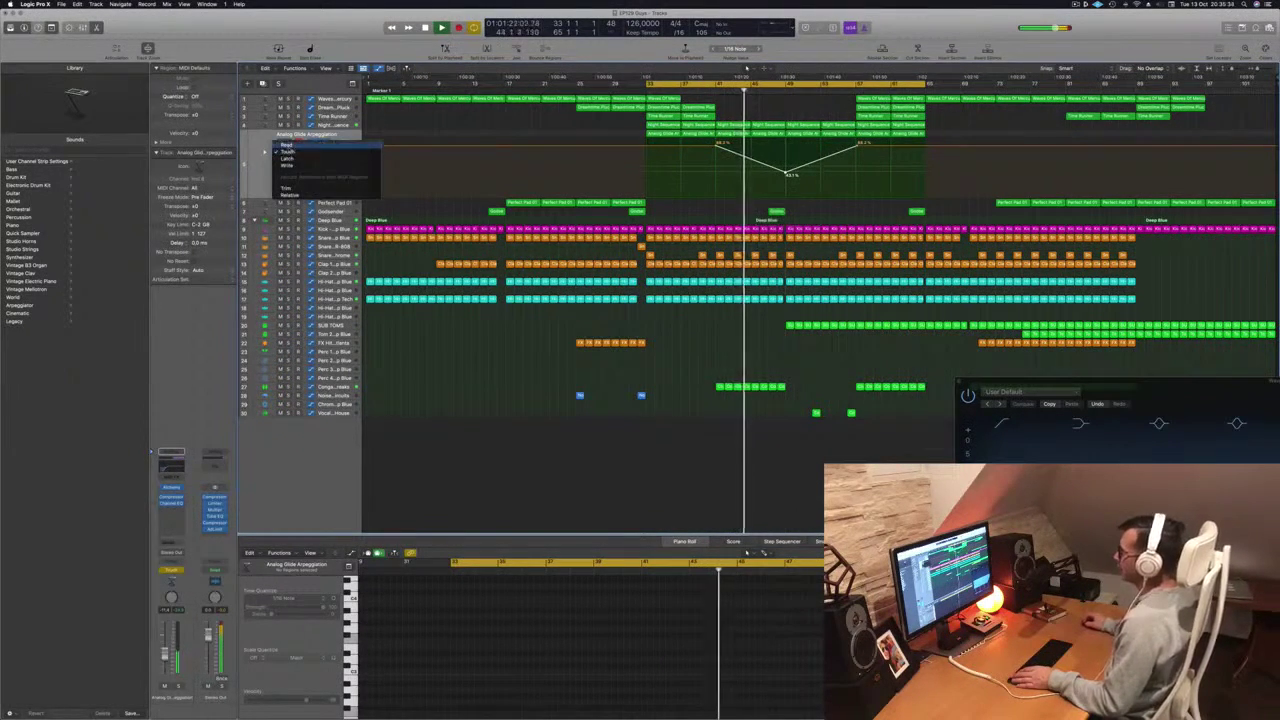
left_click(287, 151)
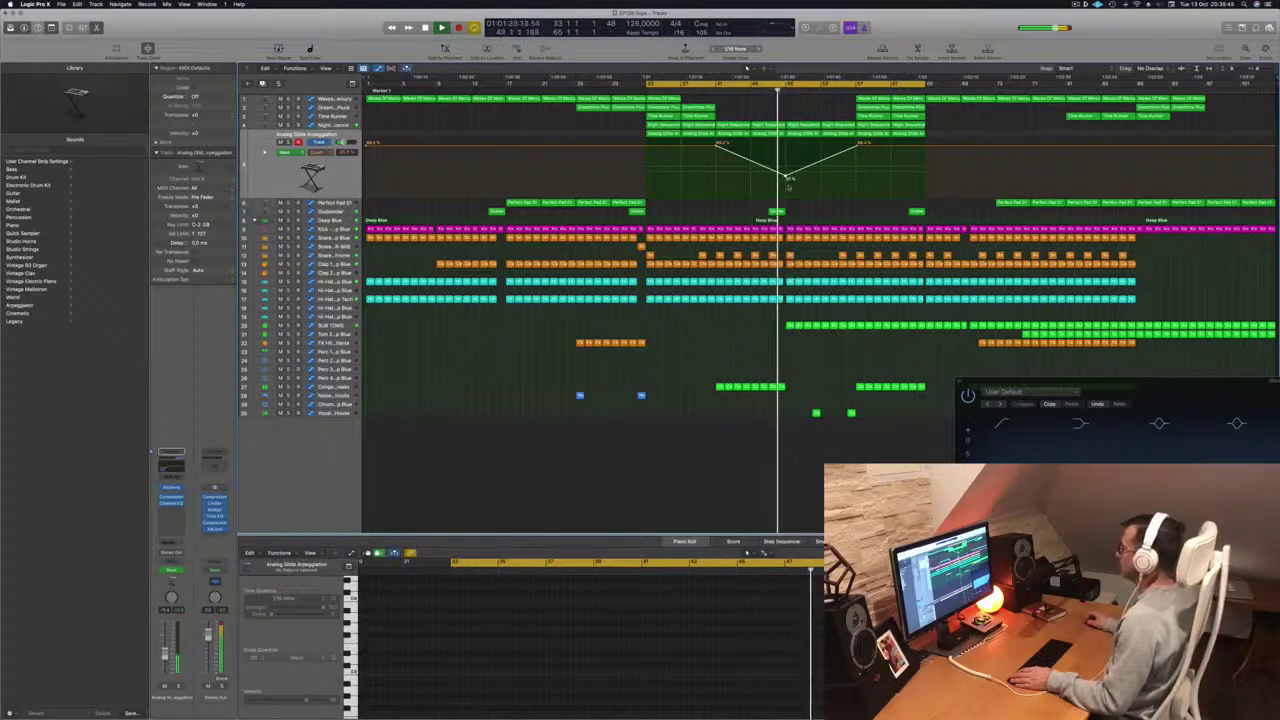
- Copy the two Time Runner regions from bar 57 to bar 49 and shape that track's cutoff automation over the copies
key("e")
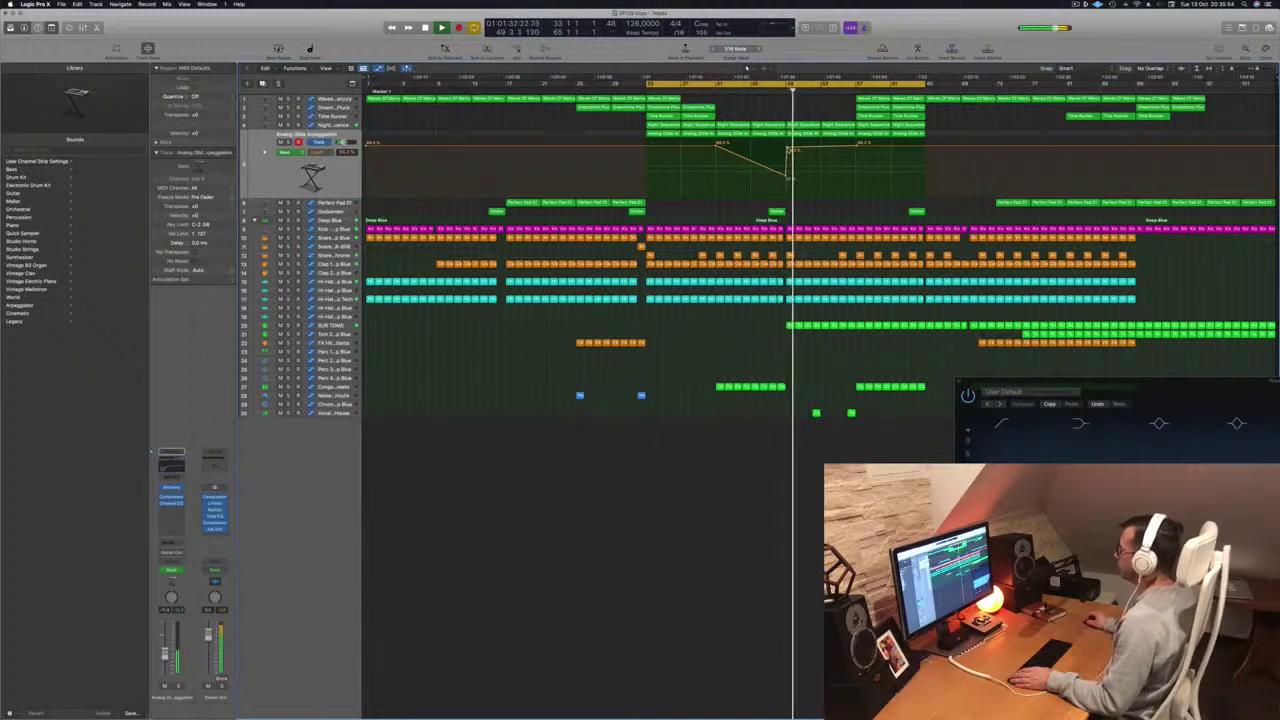
left_click_drag(872, 118, 836, 121)
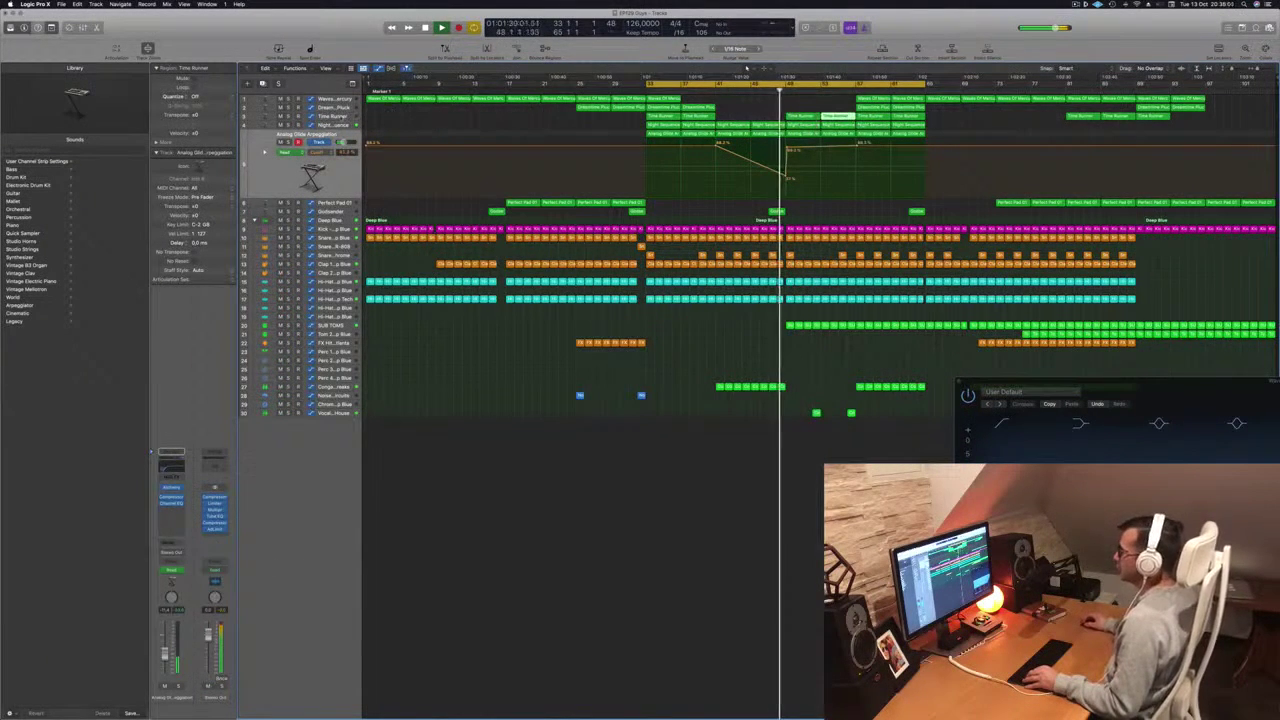
key("Up")
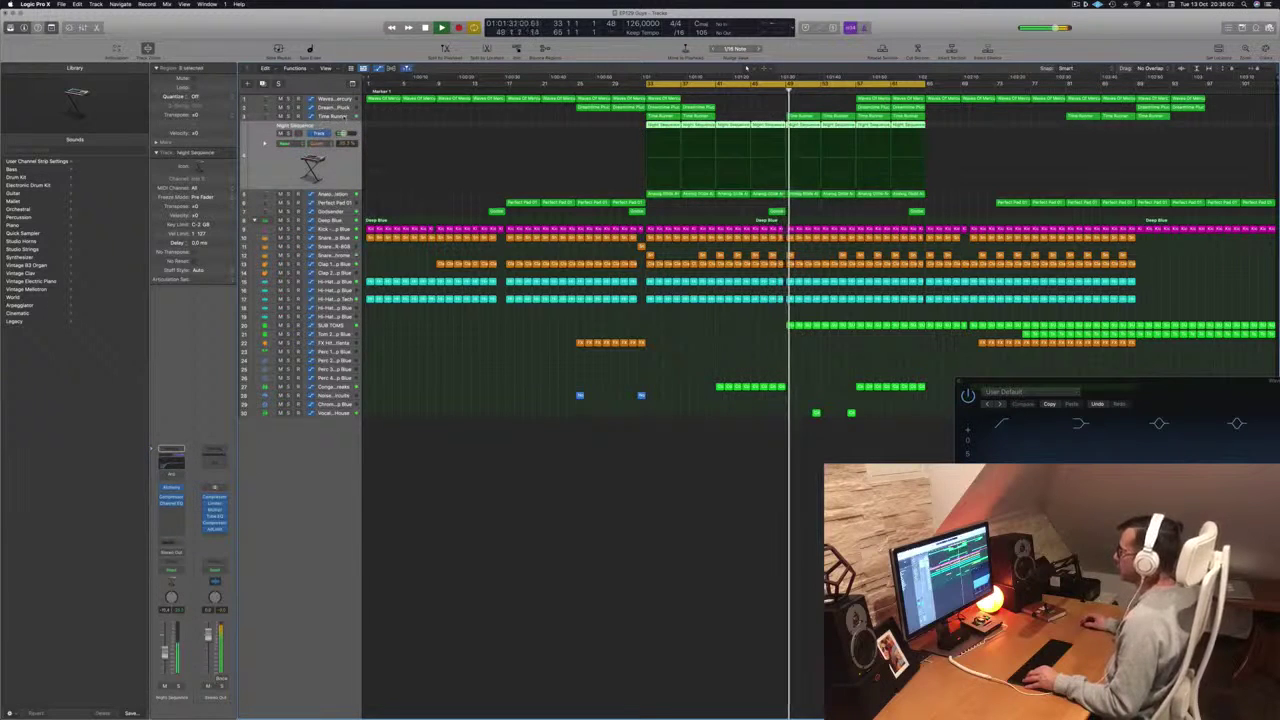
key("Up")
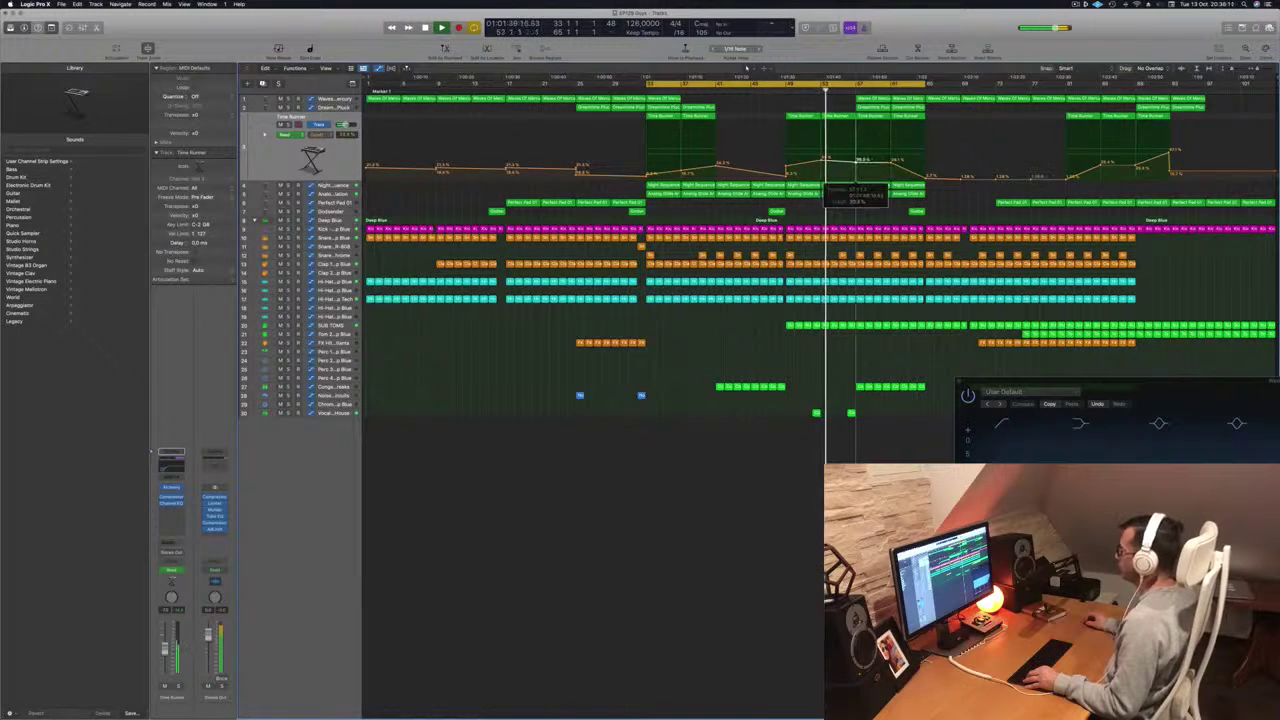
left_click(811, 92)
- Select both conga regions on the Vocal - Deep Bass House track, at bars 52 and 56, and open them in the Piano Roll
left_click(336, 412)
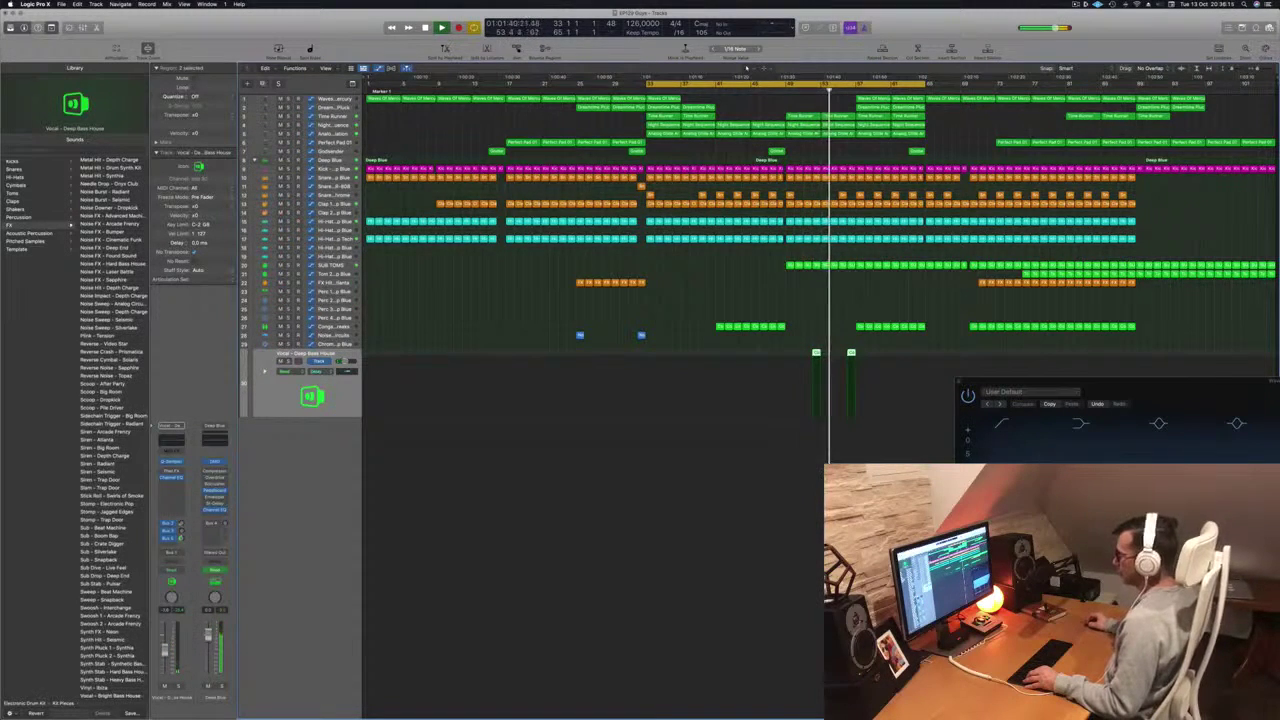
scroll(819, 391, "up", 3)
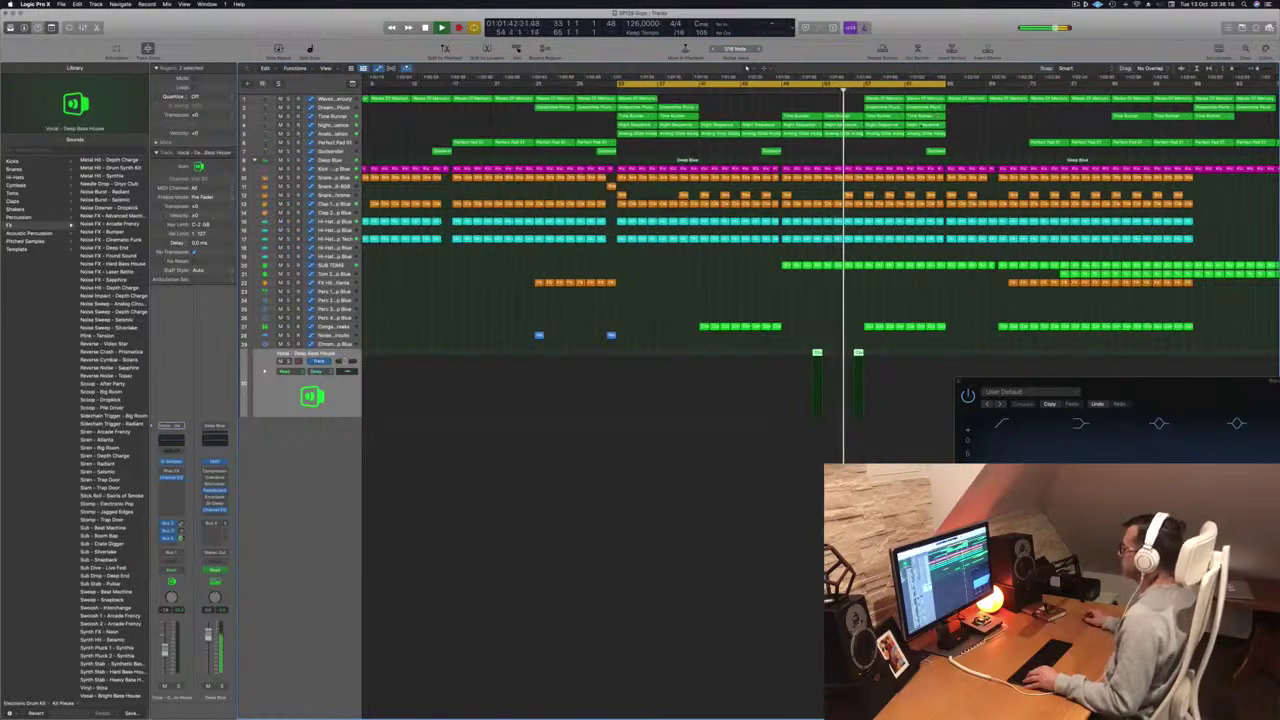
scroll(878, 252, "down", 2)
scroll(878, 252, "up", 3)
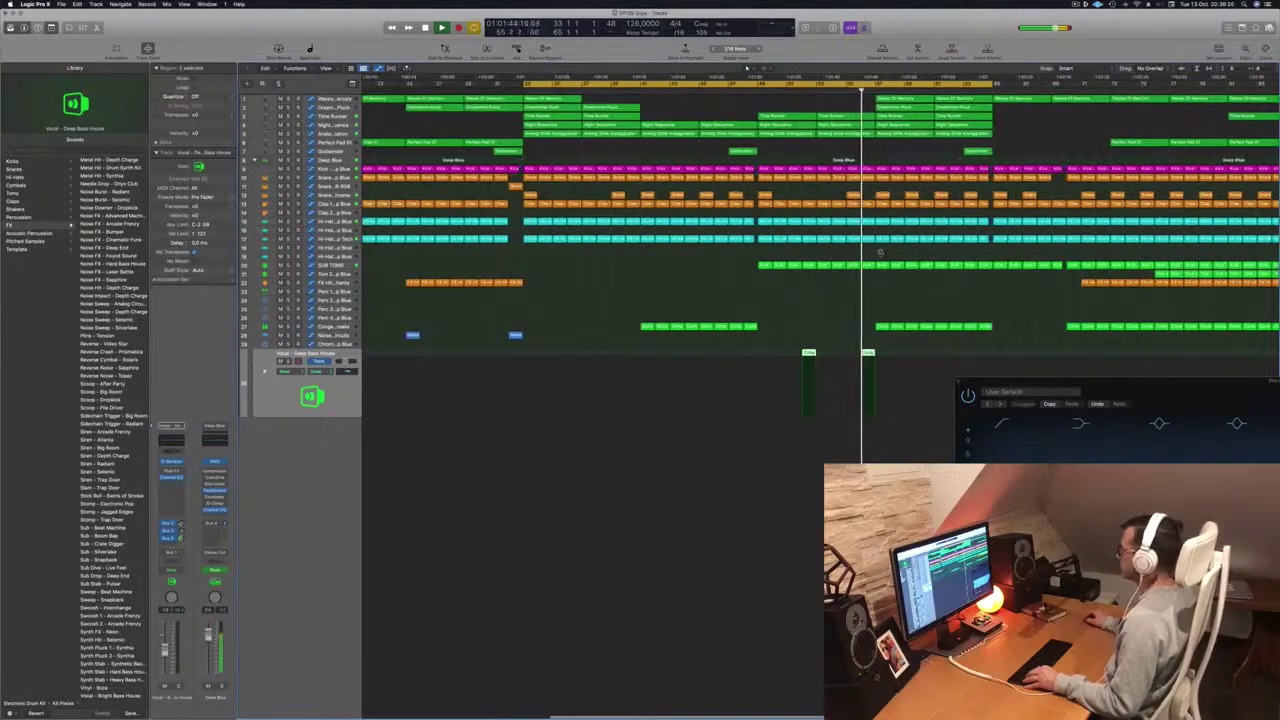
left_click(798, 332)
left_click_drag(787, 347, 884, 361)
key("p")
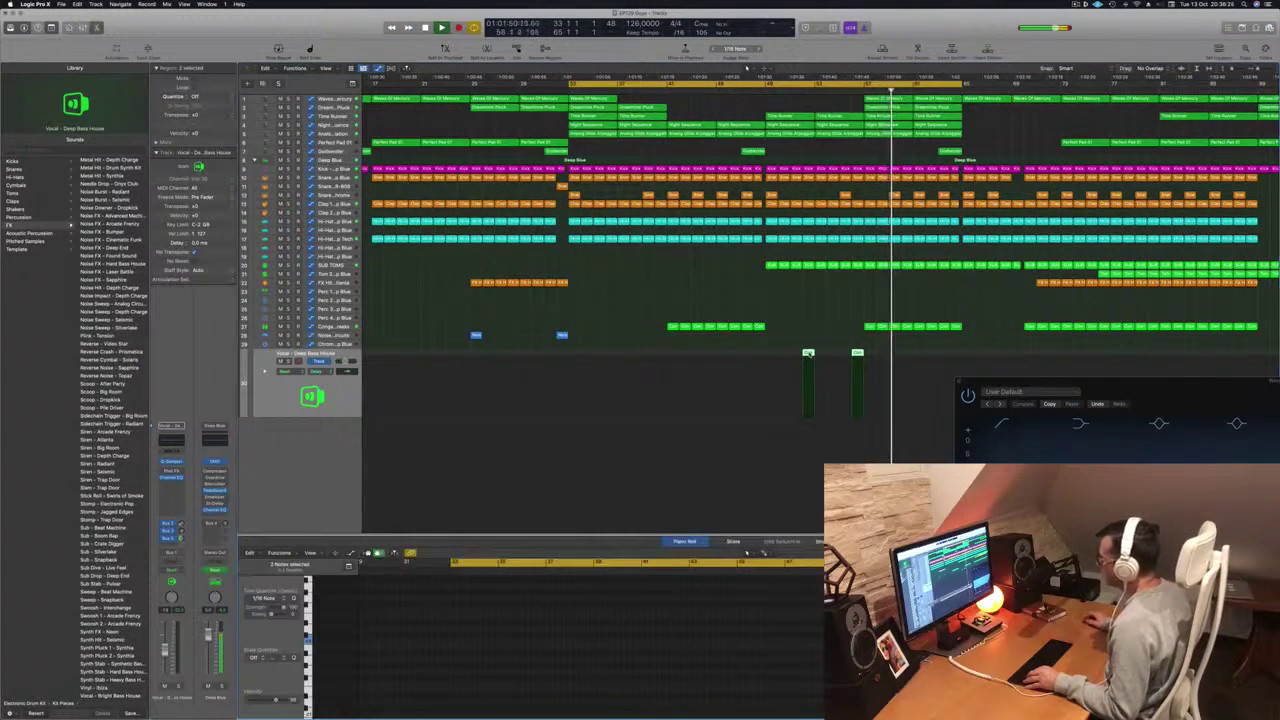
- Select the notes of both vocal hits in the Piano Roll and nudge them slightly earlier
left_click_drag(686, 630, 800, 656)
key("super+Right")
key("super+Right")
key("super+Right")
key("super+Right")
key("super+Right")
key("super+Right")
key("super+Right")
key("super+Right")
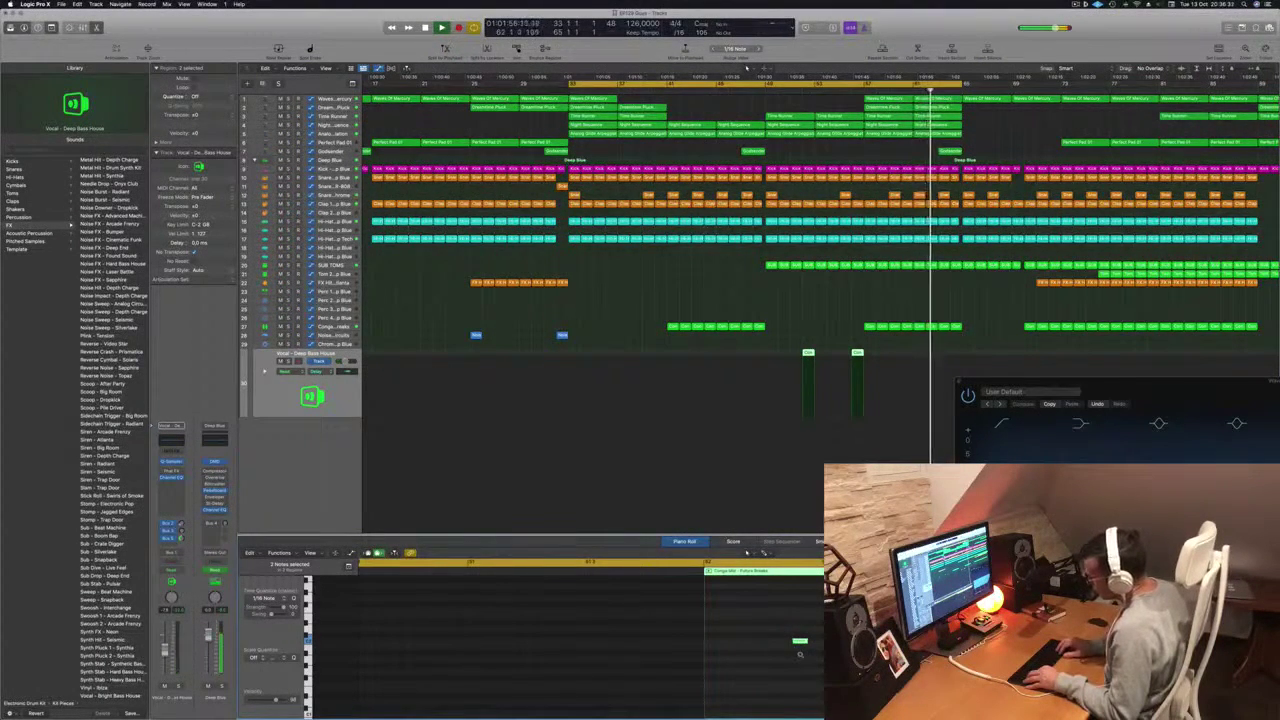
key("alt+Left")
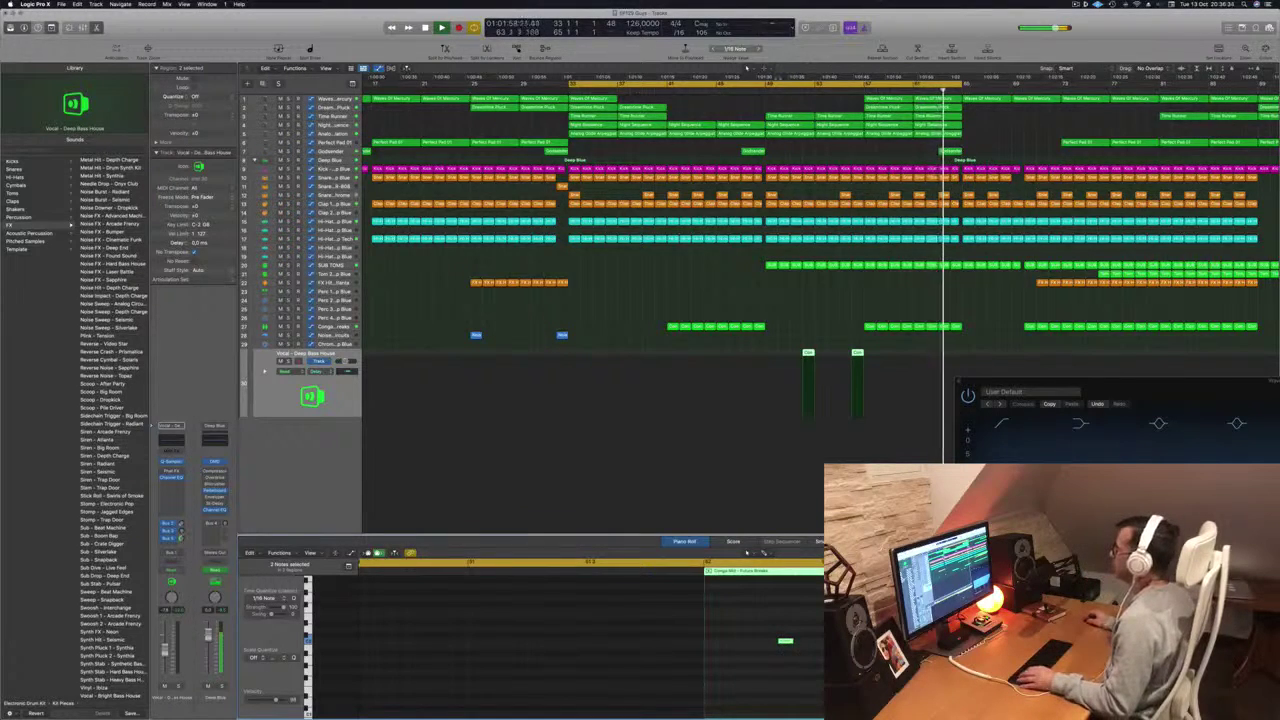
- Play the arrangement from bar 49 to check the timing of the vocal hits
left_click(763, 91)
key("super+Left")
key("super+Left")
key("super+Left")
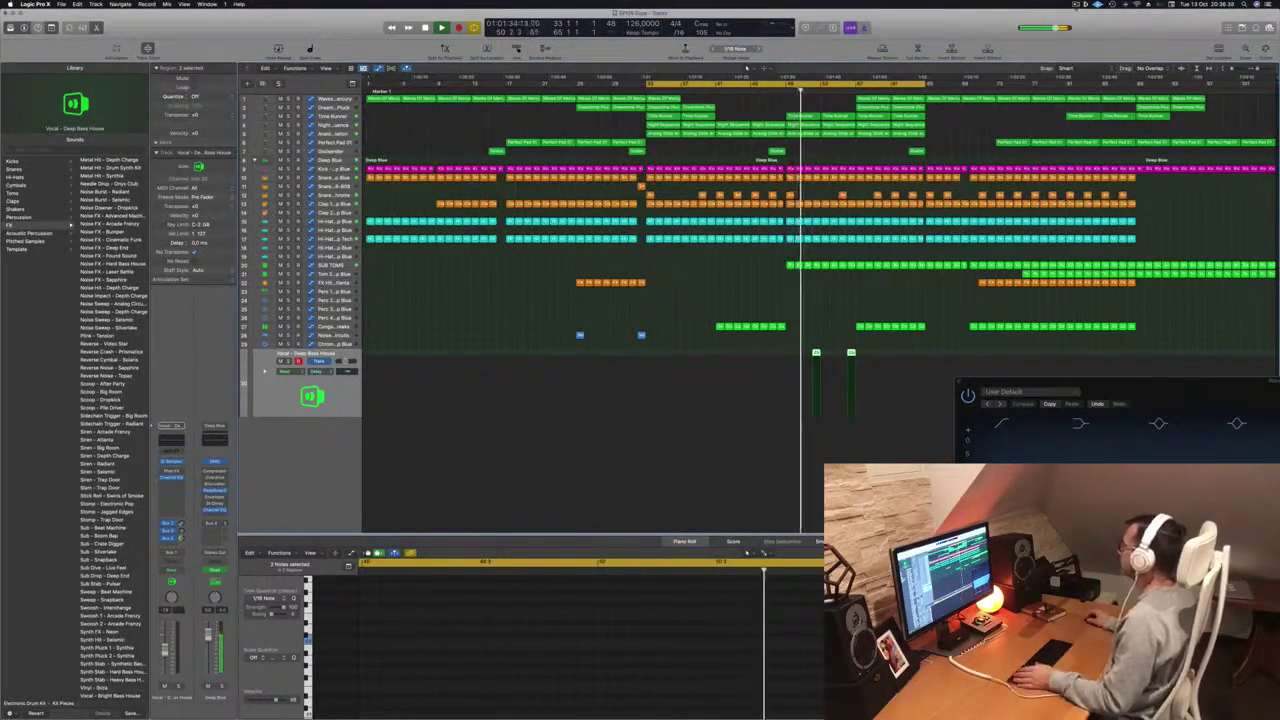
left_click(1078, 4)
left_click(770, 212)
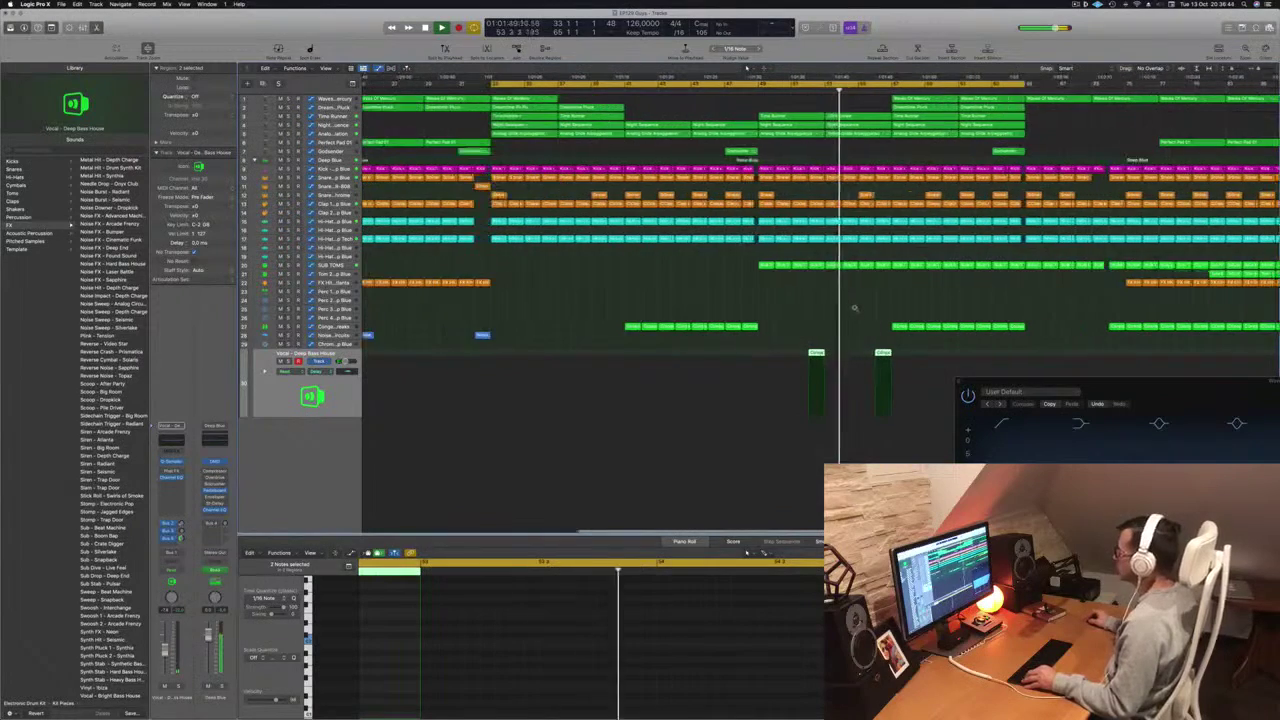
key("super+Left")
key("super+Left")
key("super+Left")
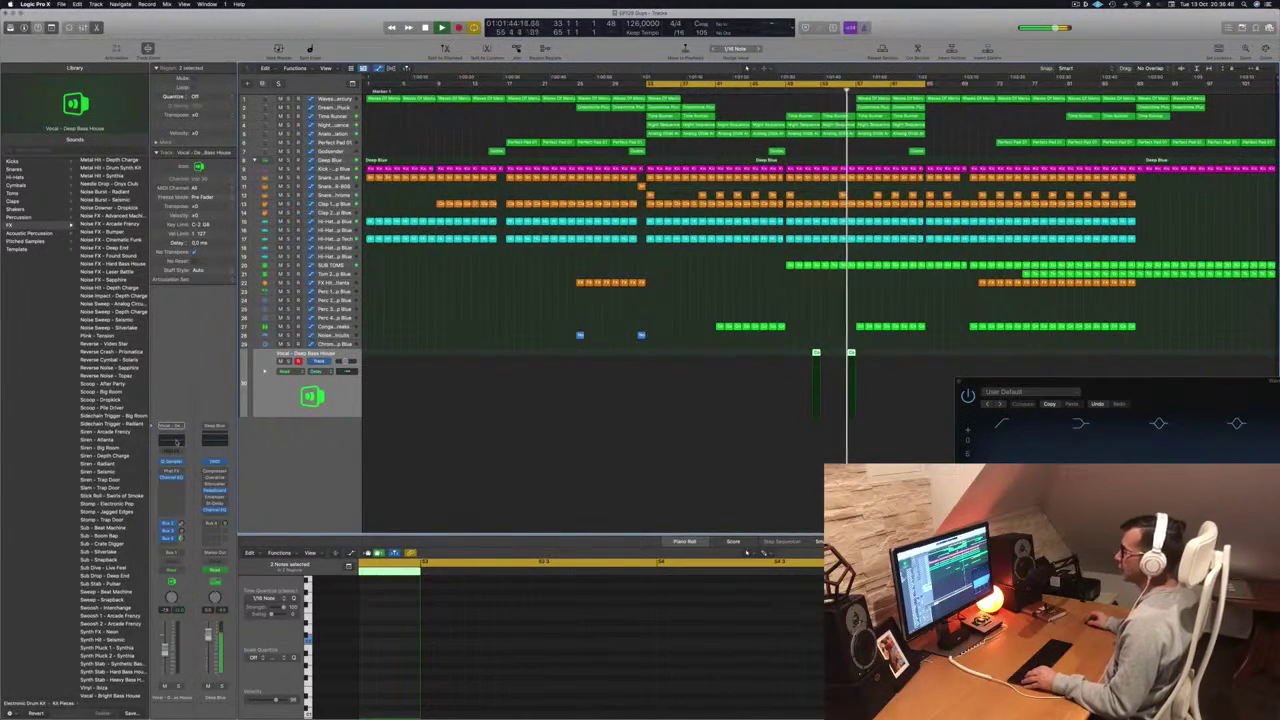
- Cut the vocal track's lows in Channel EQ with a 24 dB/Oct low cut at 188 Hz
left_click(171, 478)
left_click(441, 149)
left_click_drag(430, 252, 614, 253)
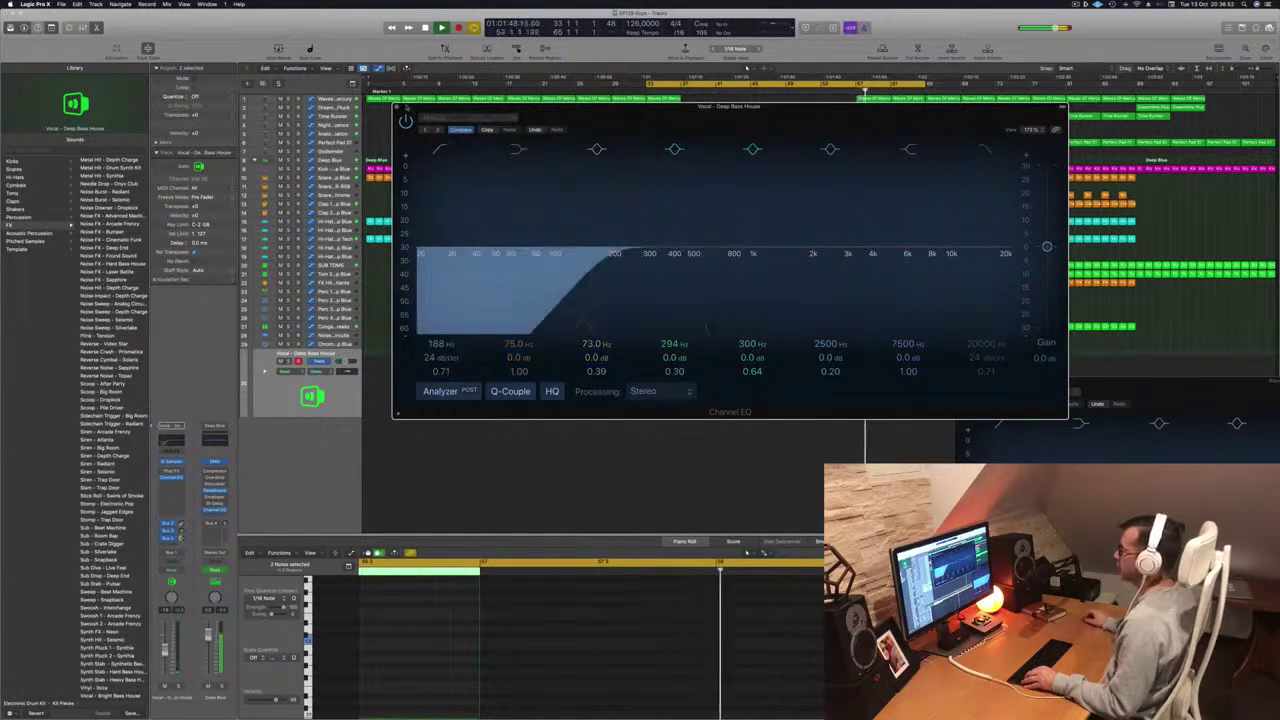
left_click(397, 107)
key("super+Right")
key("super+Left")
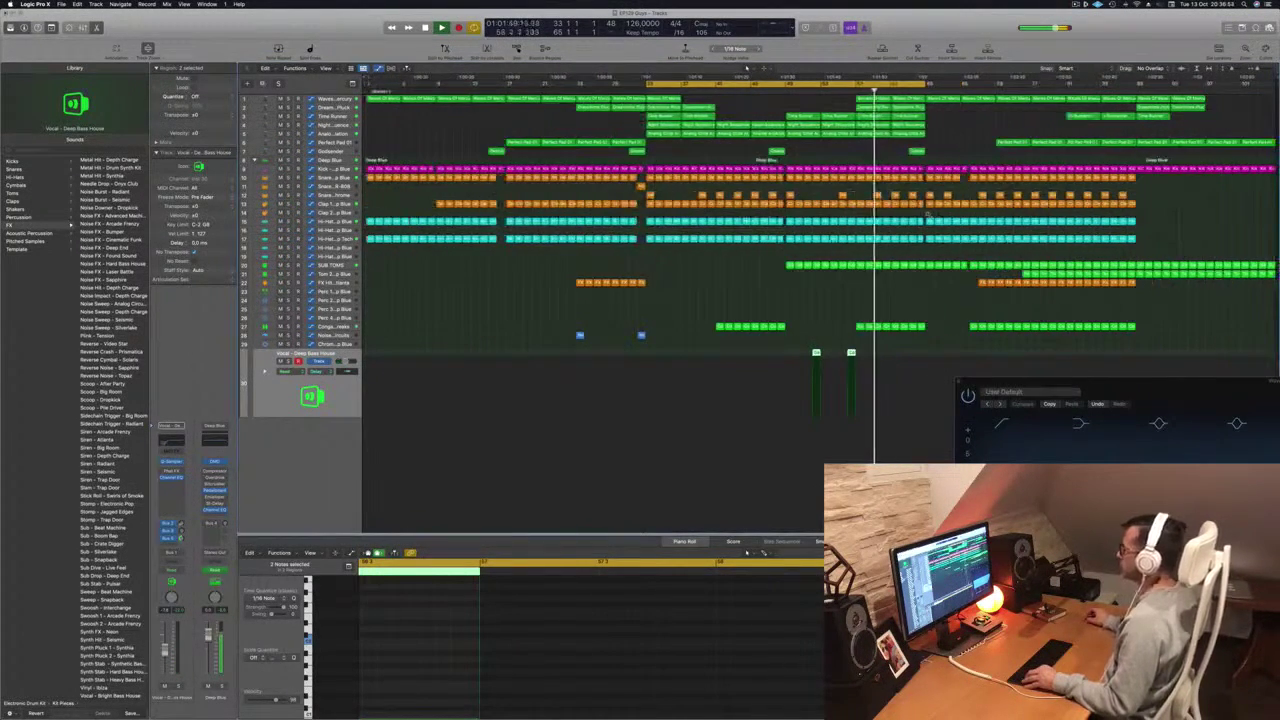
- Repeat the section from bar 65 to 73 twice and extend the cycle range to about bar 97
left_click(851, 150)
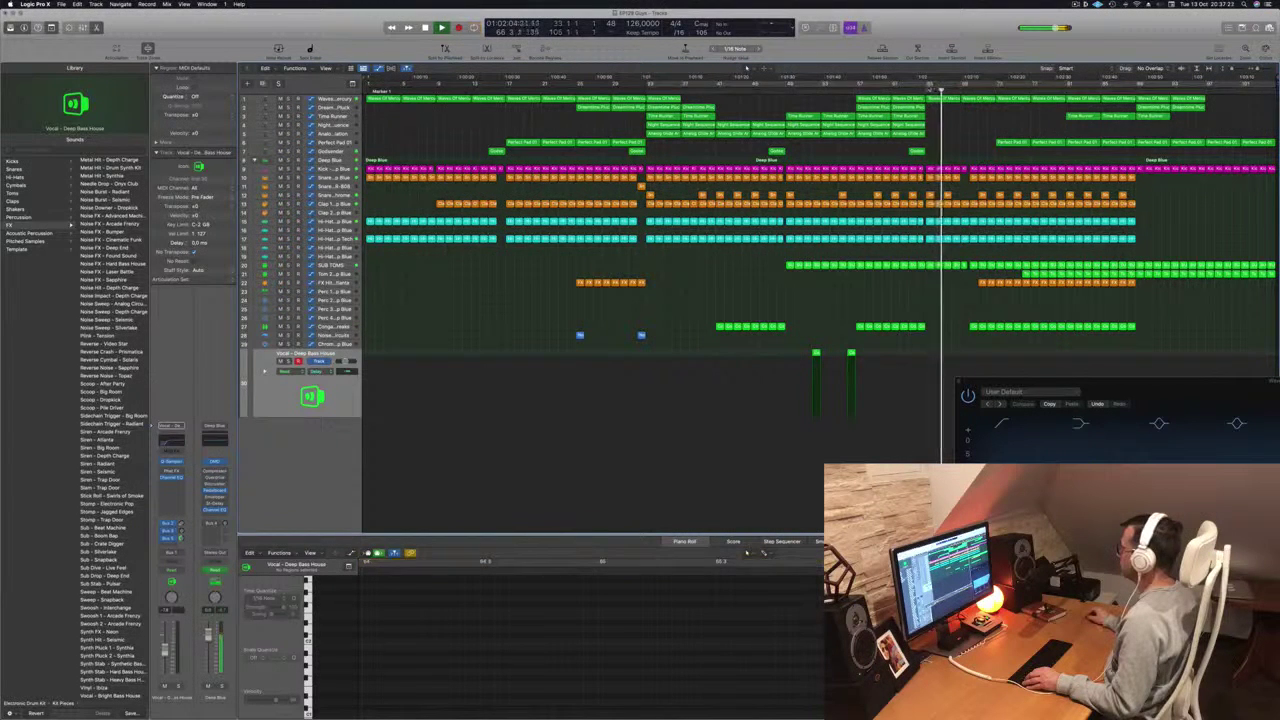
left_click_drag(929, 83, 993, 84)
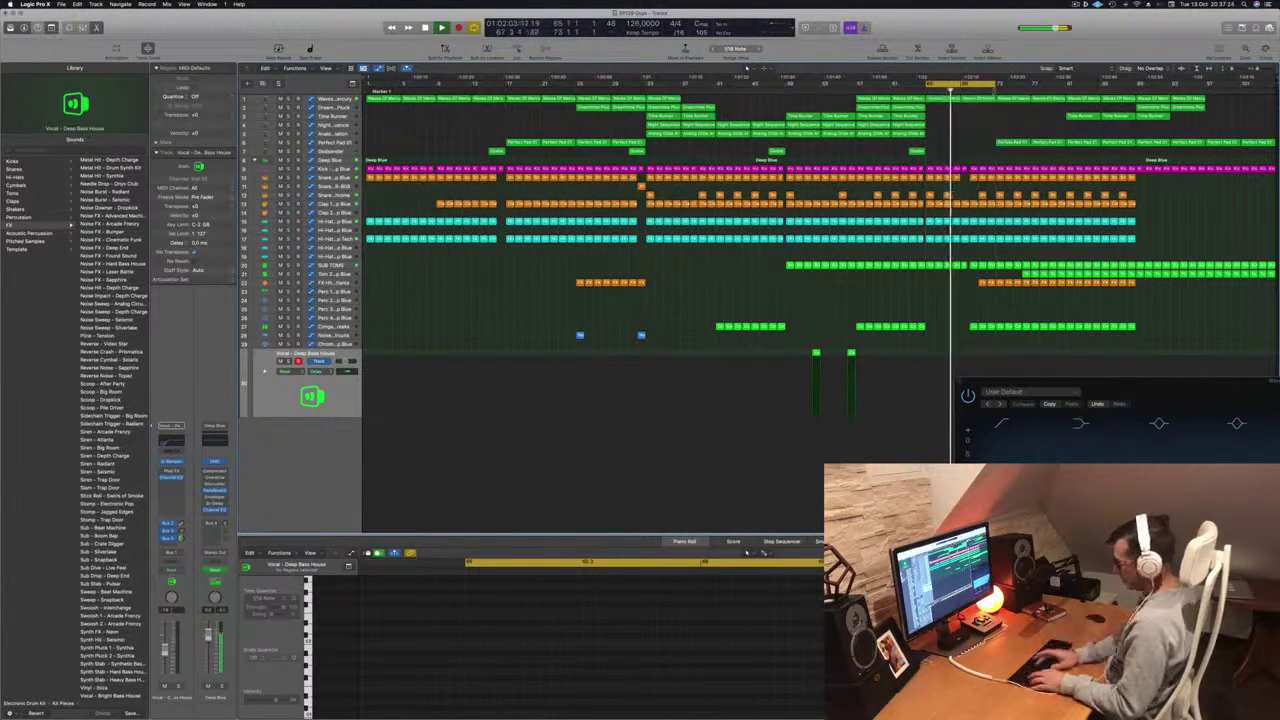
key("ctrl+super+r")
key("ctrl+super+r")
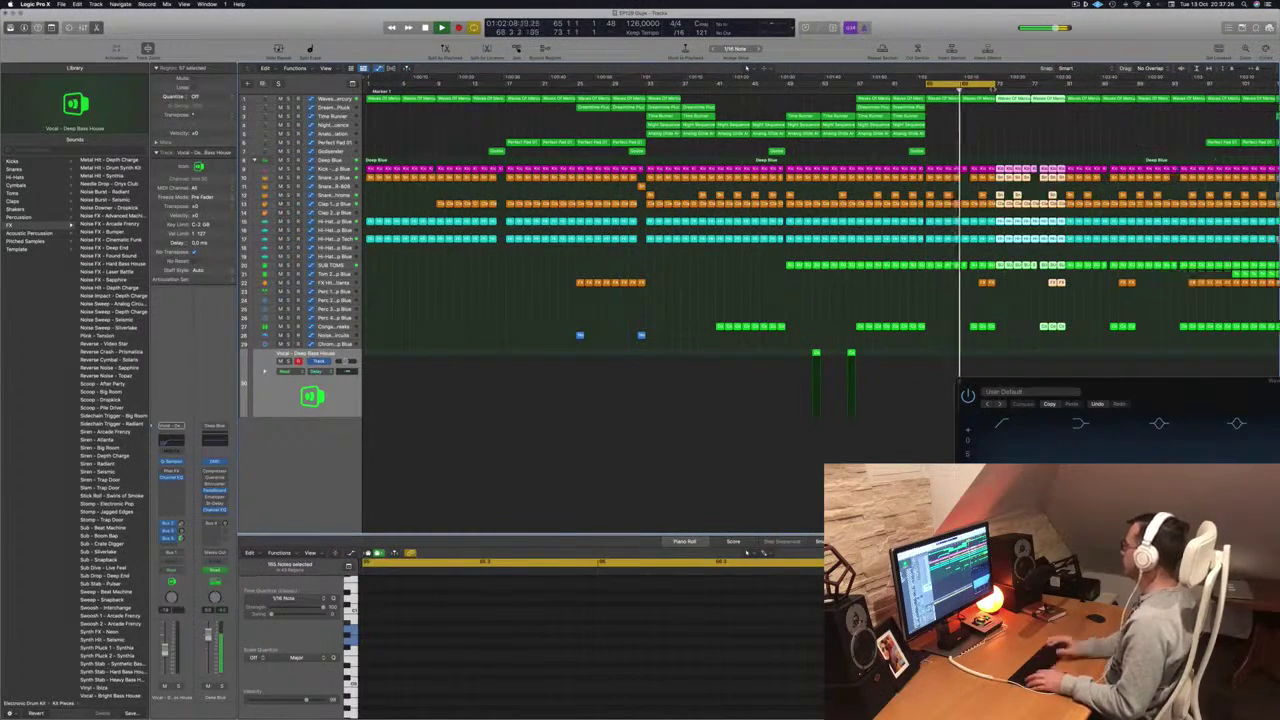
key("super+Left")
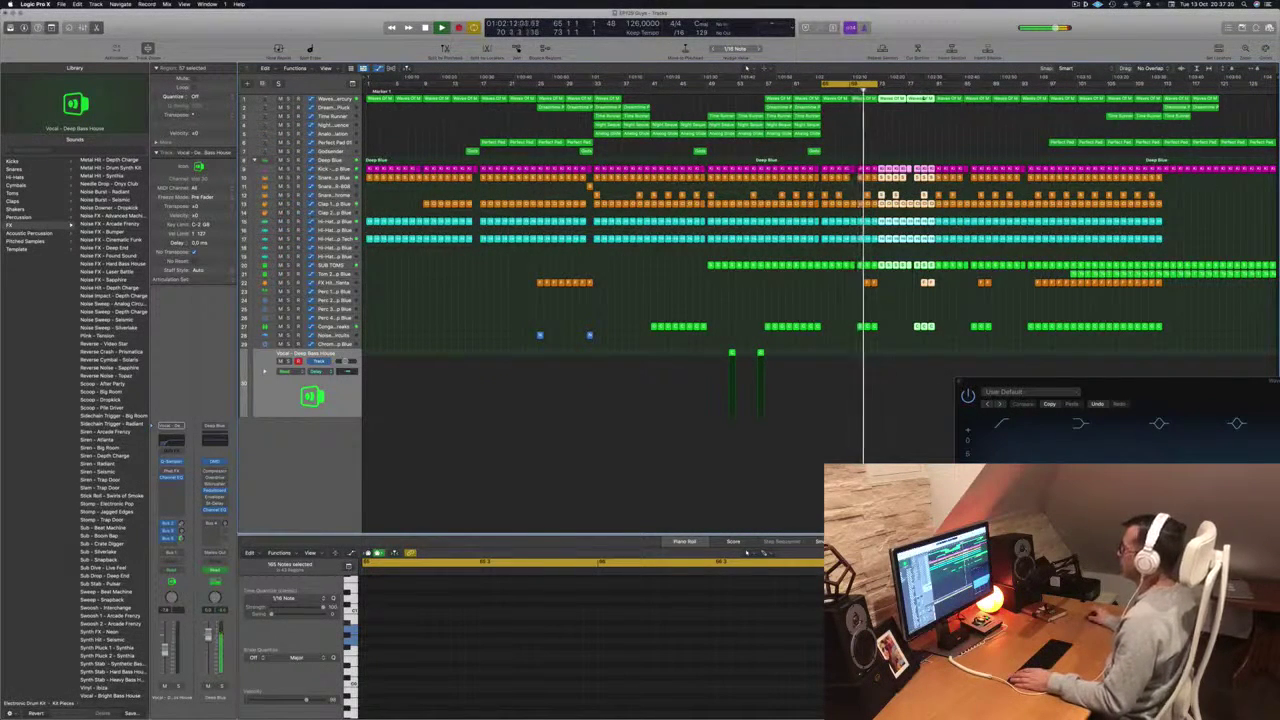
left_click_drag(877, 84, 1034, 88)
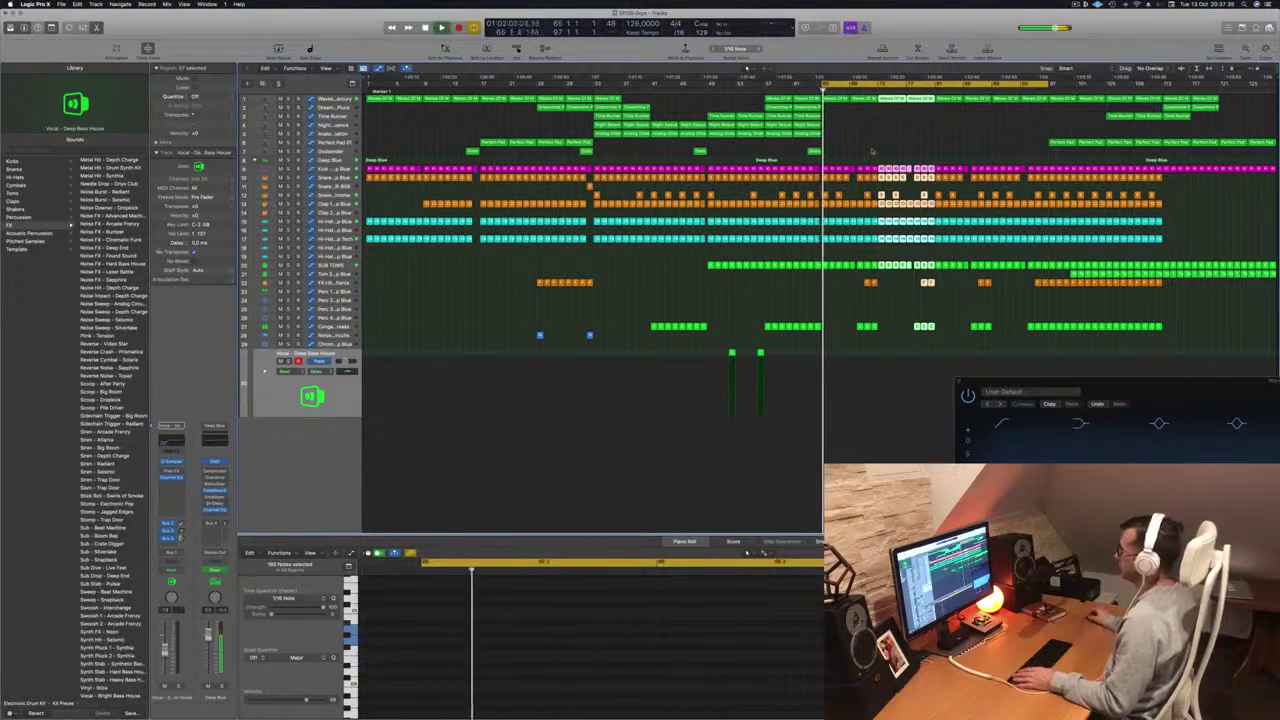
- Reshape the Deep Blue track's low cut automation into a single rise from bar 65 to about bar 73
left_click(330, 160)
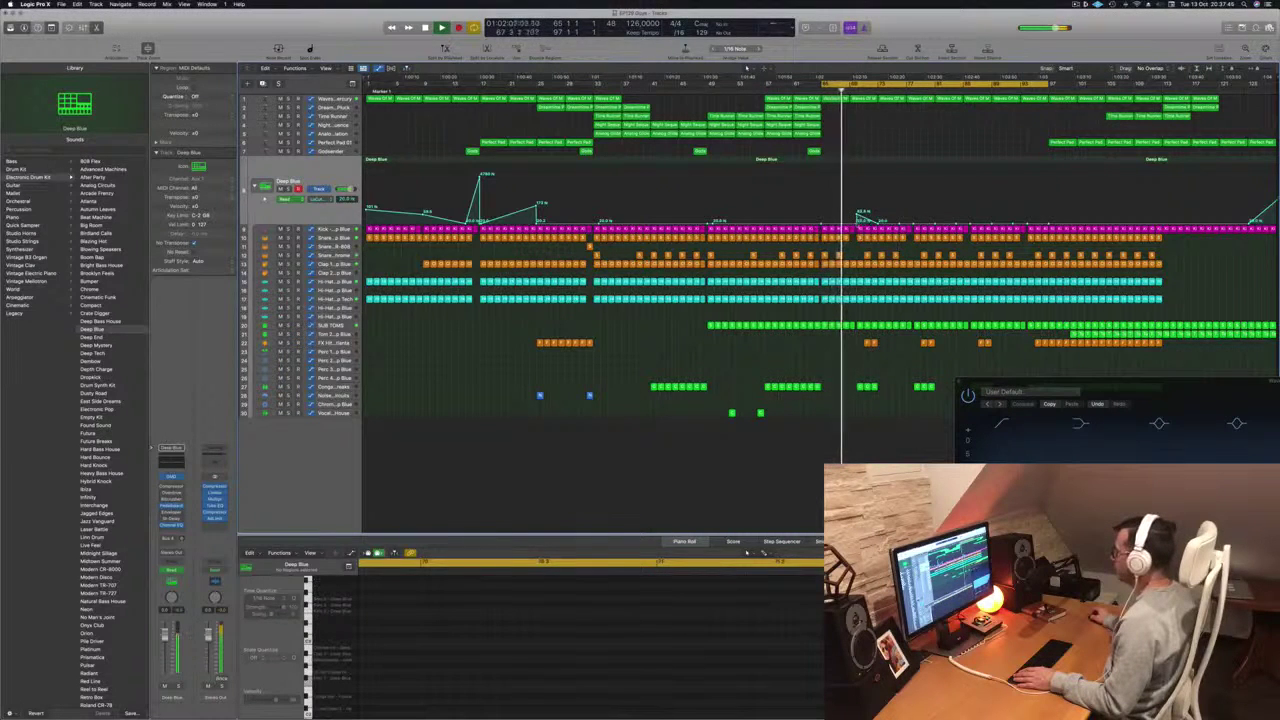
double_click(857, 223)
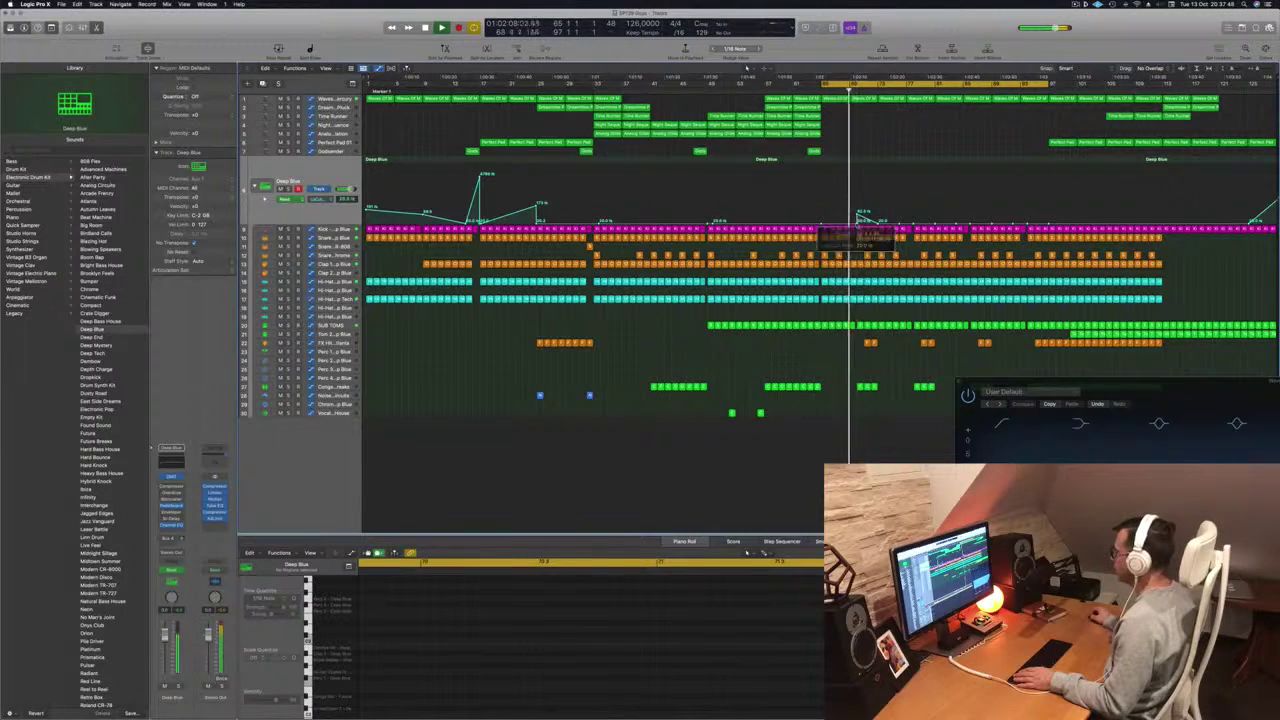
left_click_drag(857, 214, 877, 219)
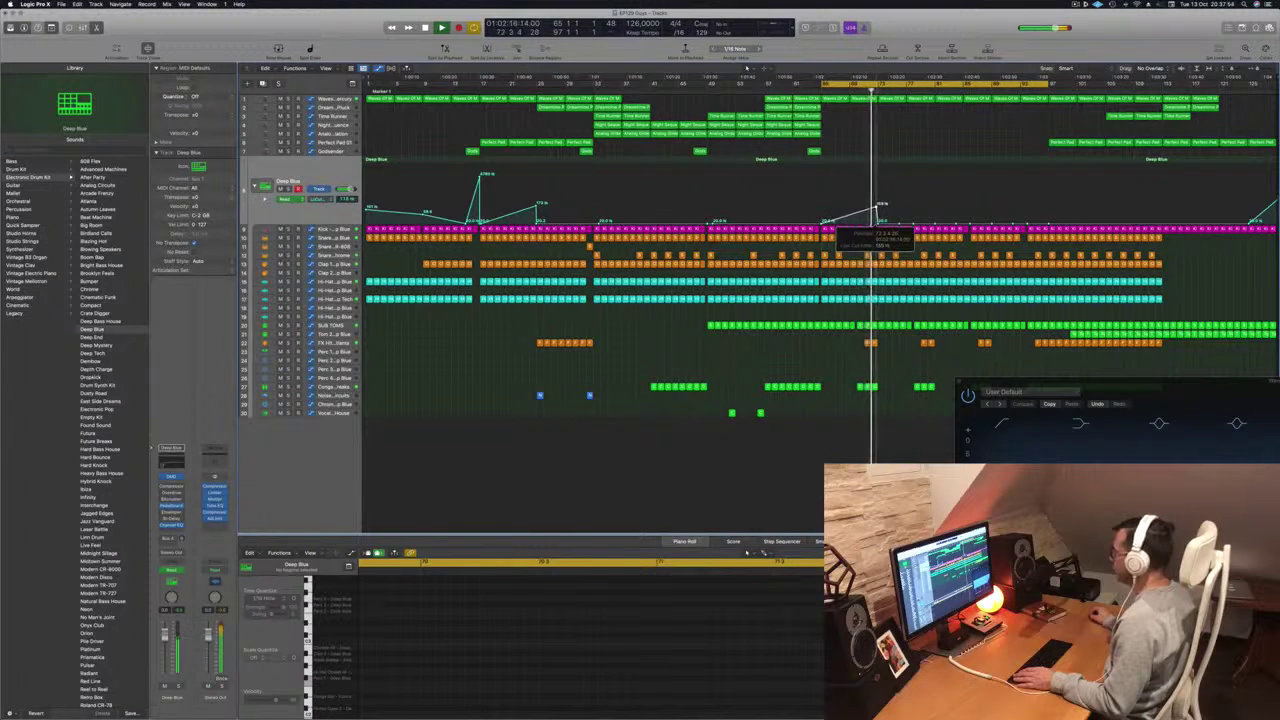
- Delete the kick regions from bar 73 to about bar 86
left_click(880, 229)
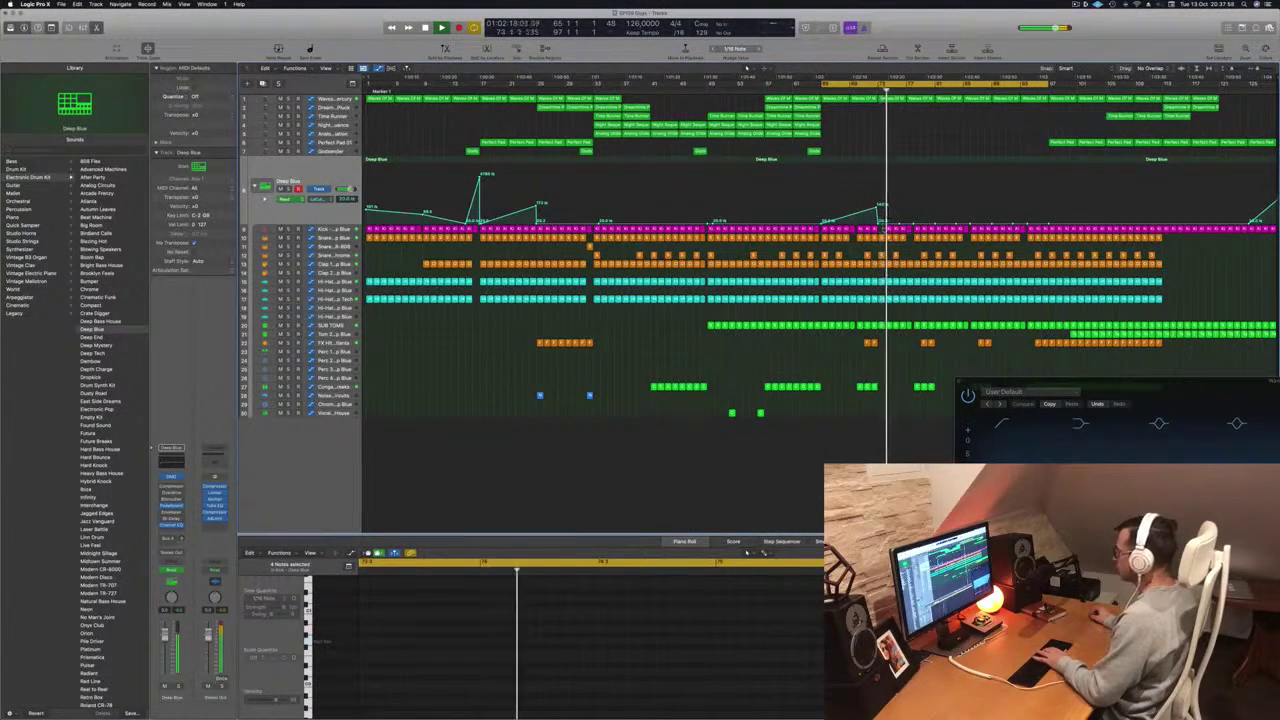
left_click_drag(883, 229, 932, 230)
key("BackSpace")
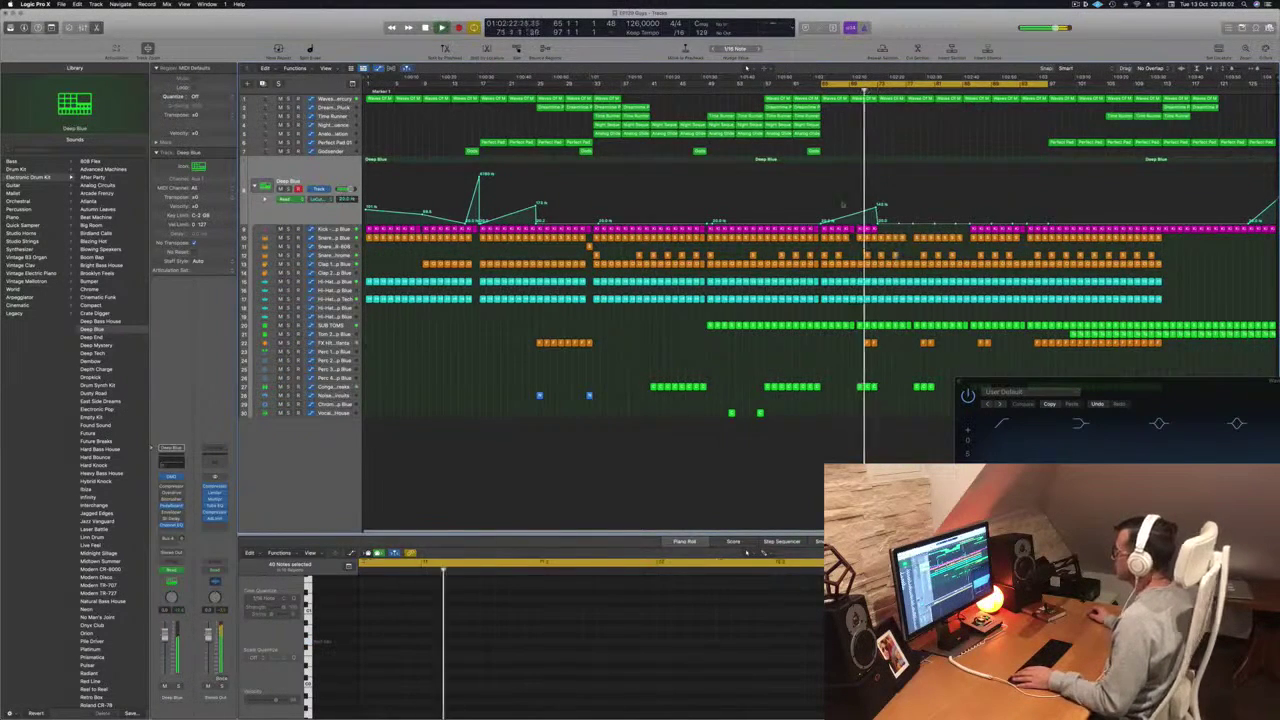
- Delete the SUB TOMS regions from about bar 78 to bar 86
scroll(889, 297, "up", 4)
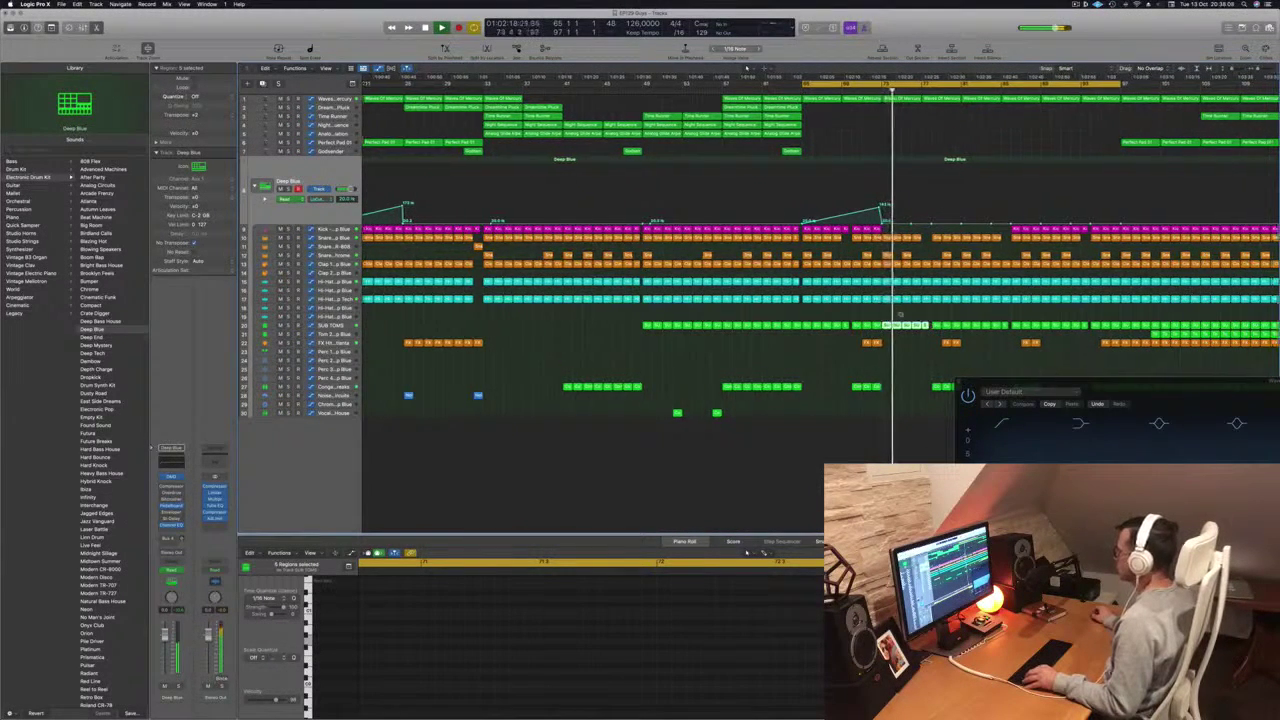
key("super+Left")
left_click_drag(926, 318, 984, 328)
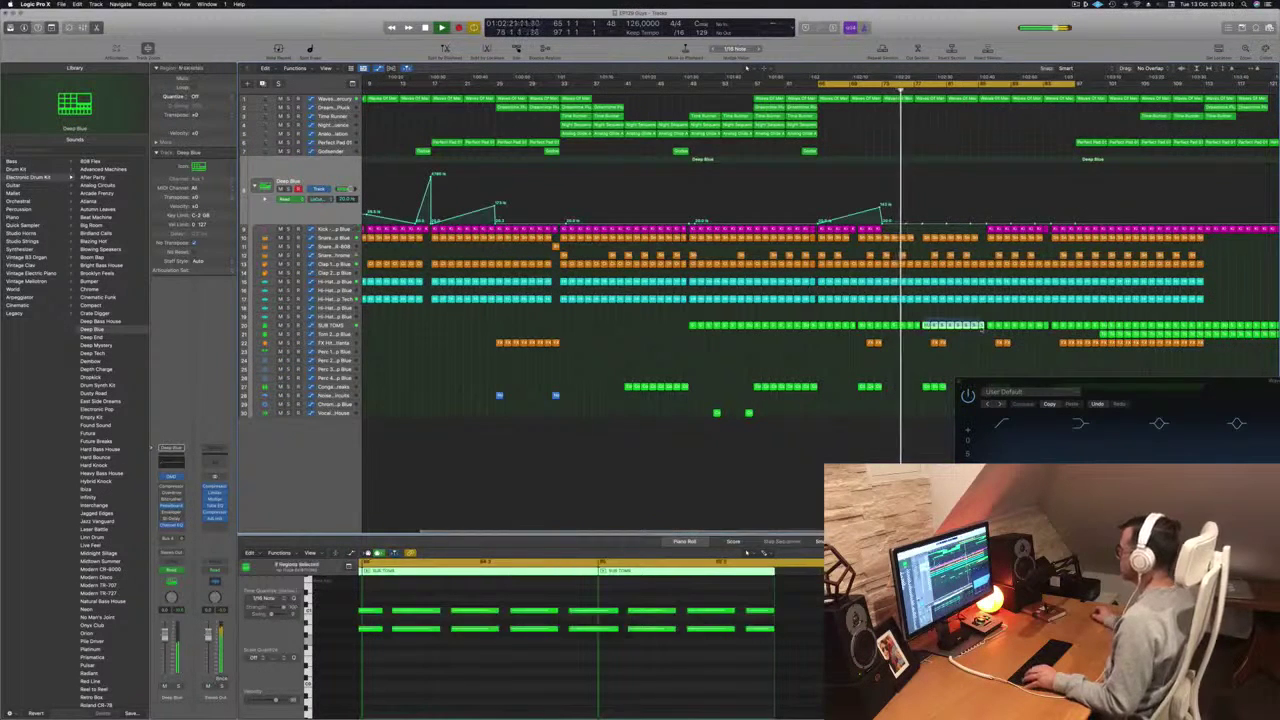
key("Delete")
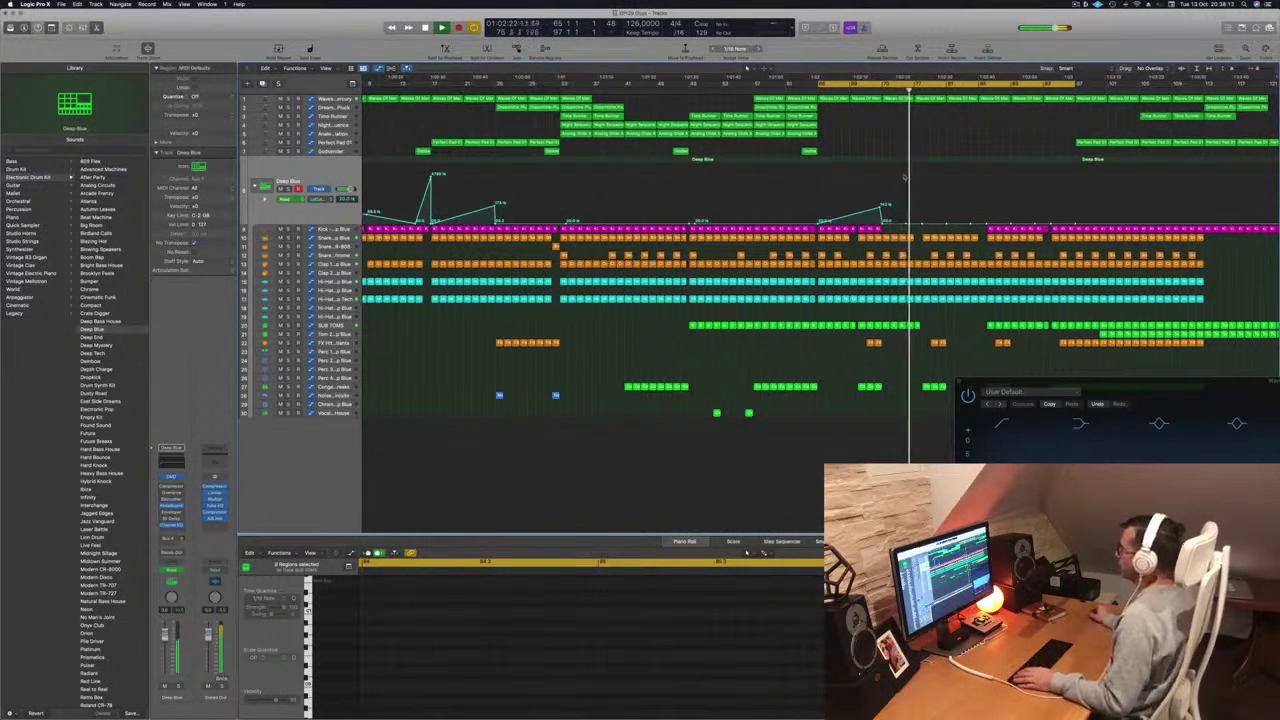
- Copy the last Analog Glide Arpeggiation region before bar 65 and place the copy at bar 81
left_click(802, 135)
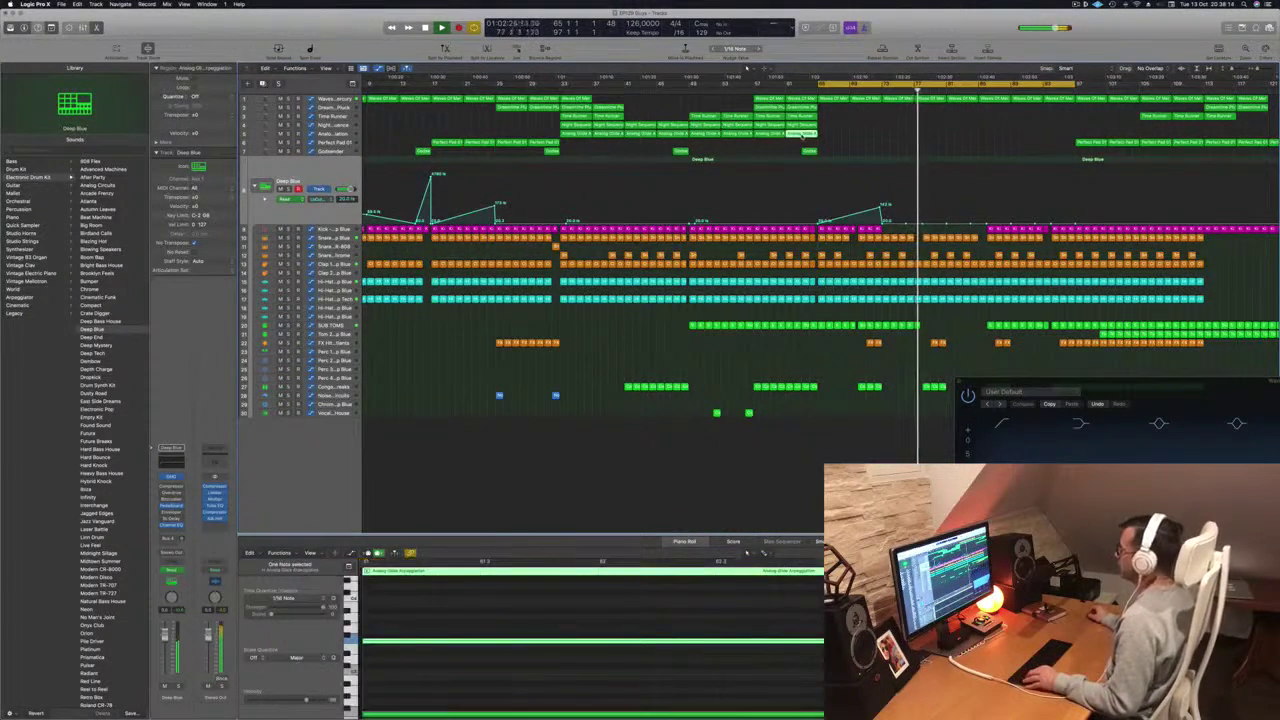
left_click_drag(848, 137, 931, 142)
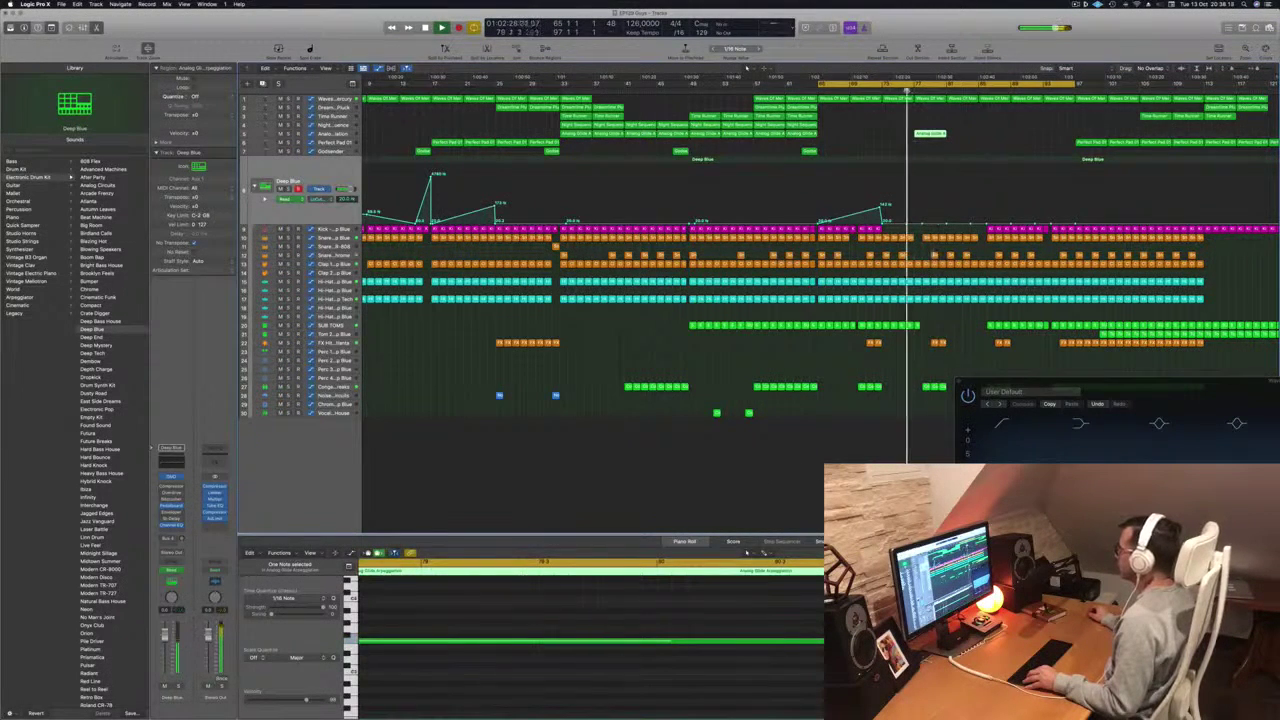
key("super+Left")
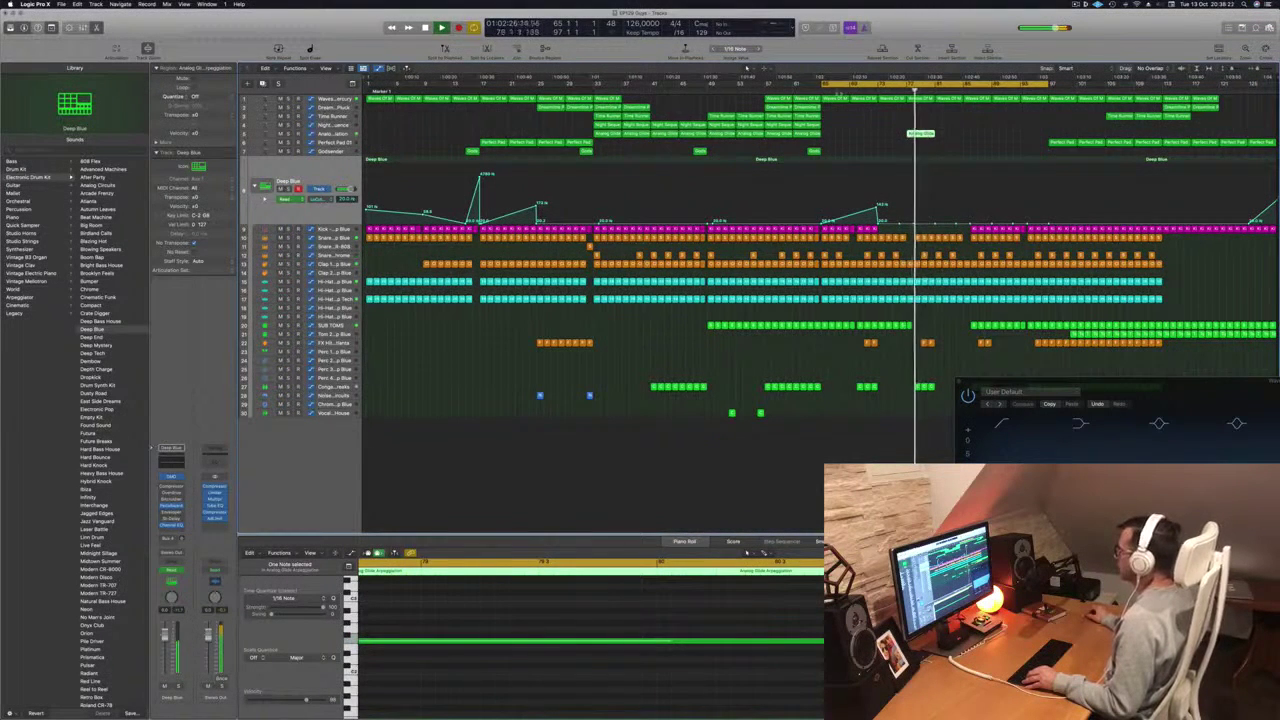
key("super+Right")
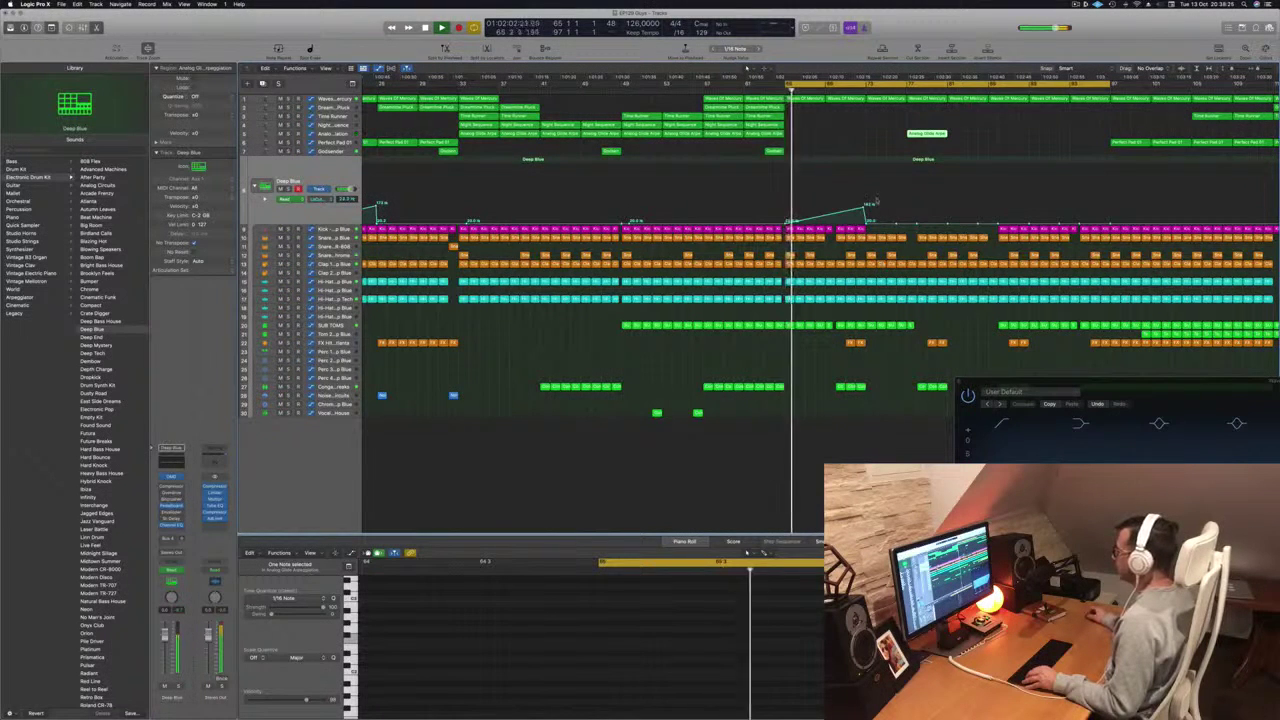
left_click_drag(917, 133, 962, 137)
left_click(861, 91)
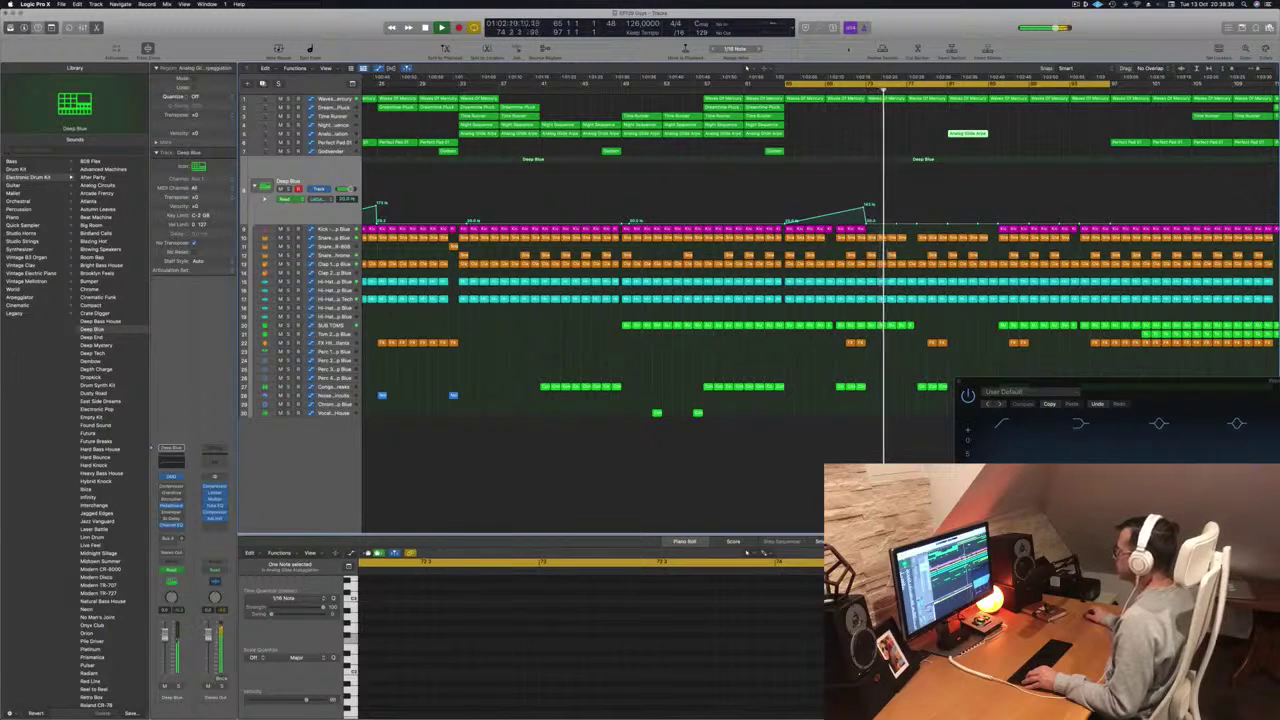
- Delete the SUB TOMS regions from bar 73 to about bar 78 and replay the transition into bar 73
left_click_drag(919, 315, 873, 328)
key("Delete")
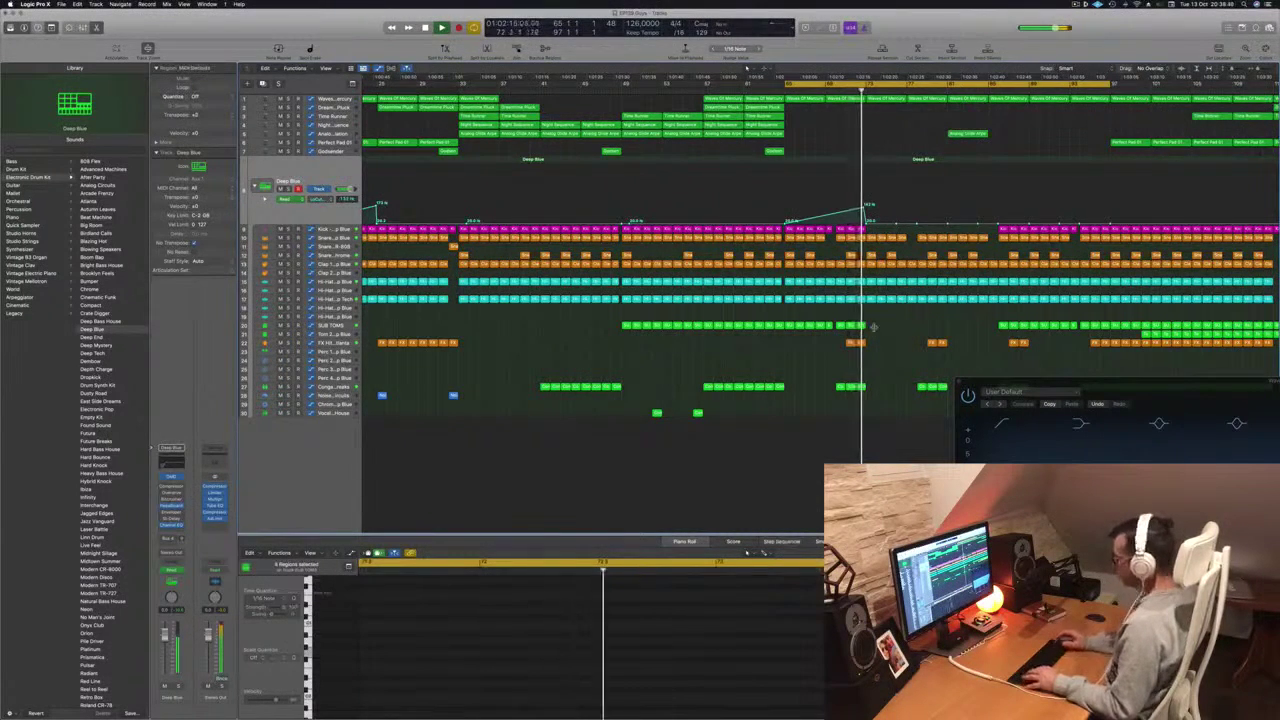
scroll(874, 327, "down", 3)
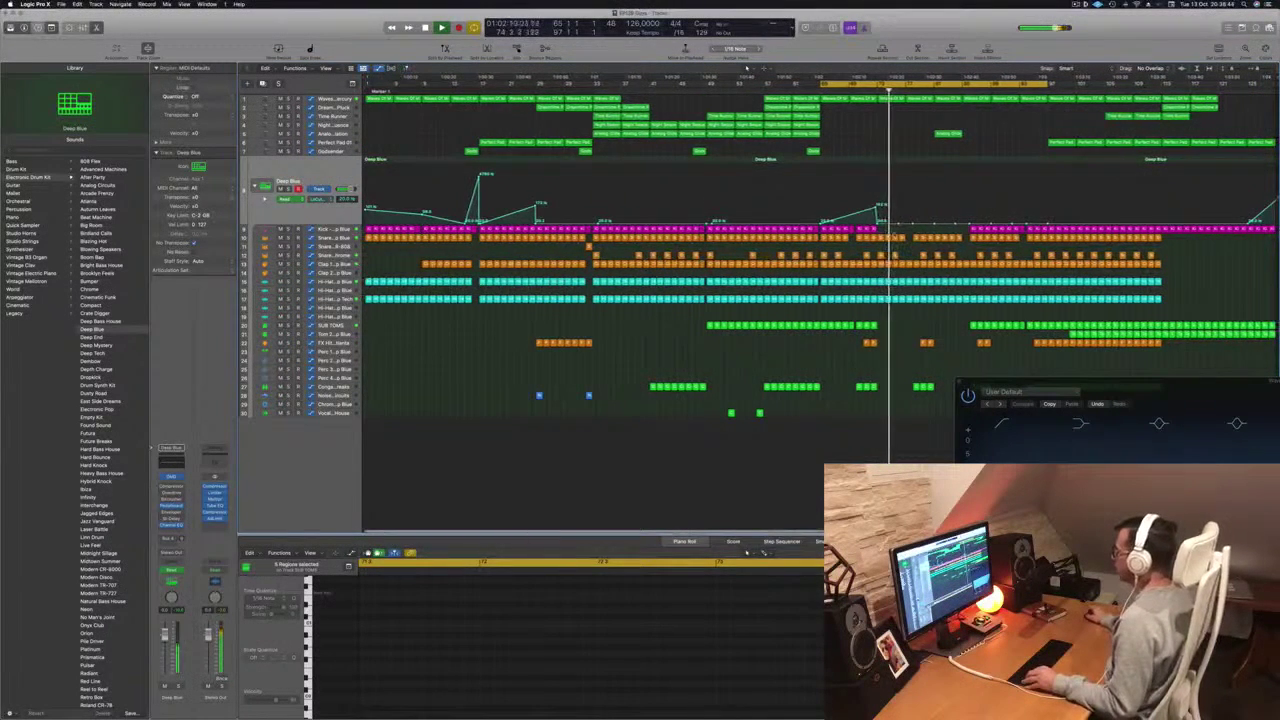
left_click(868, 91)
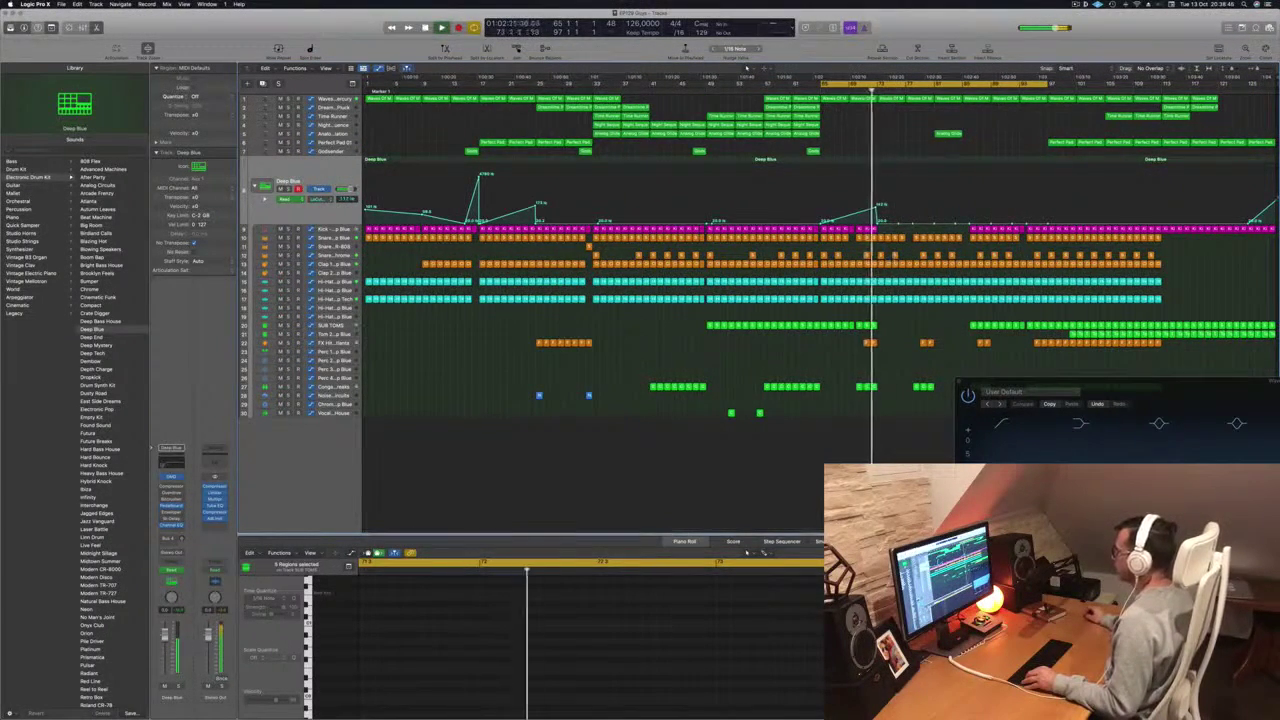
- Delete the snare regions on track 10 from about bar 74 to bar 85
left_click(880, 266)
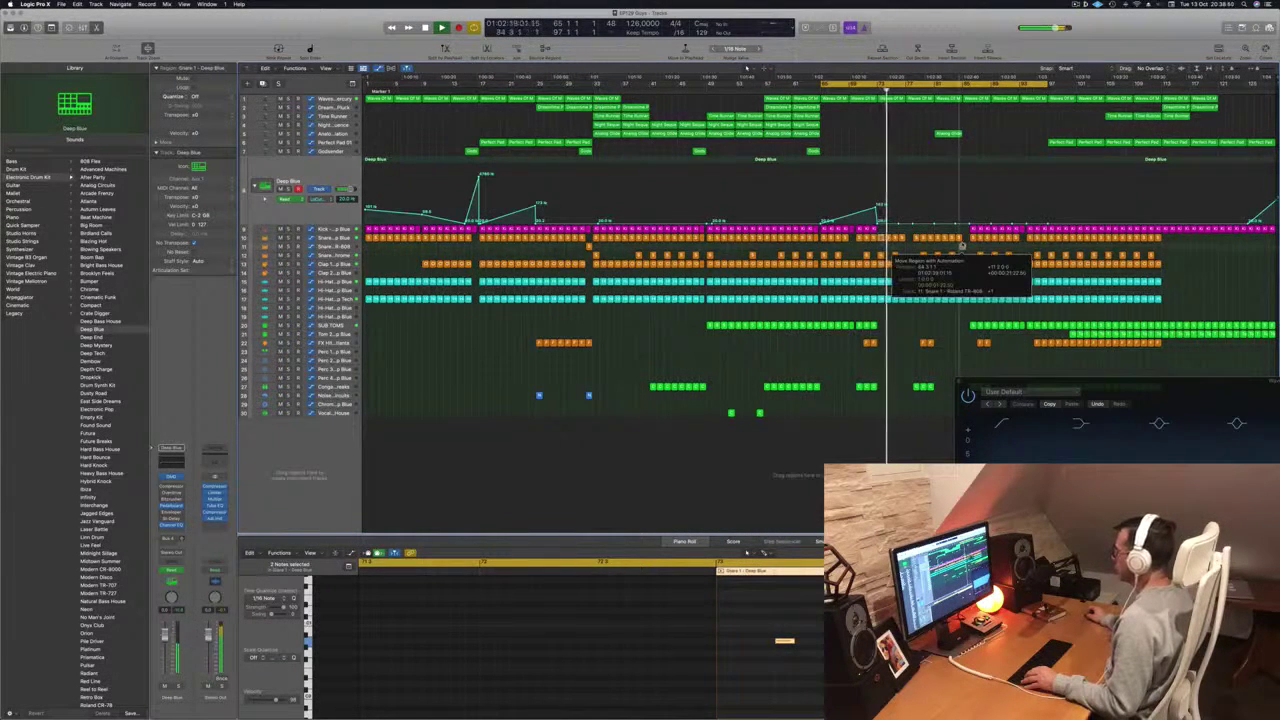
left_click(952, 238)
left_click_drag(882, 240, 961, 237)
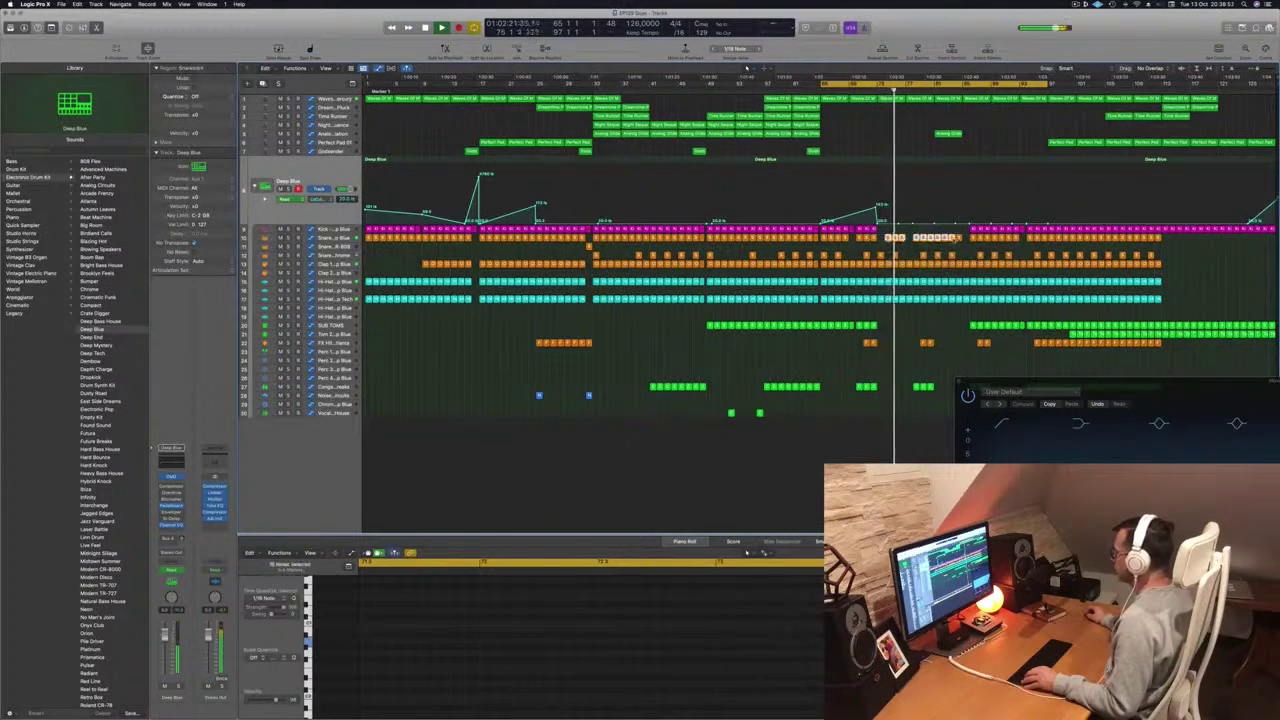
key("Delete")
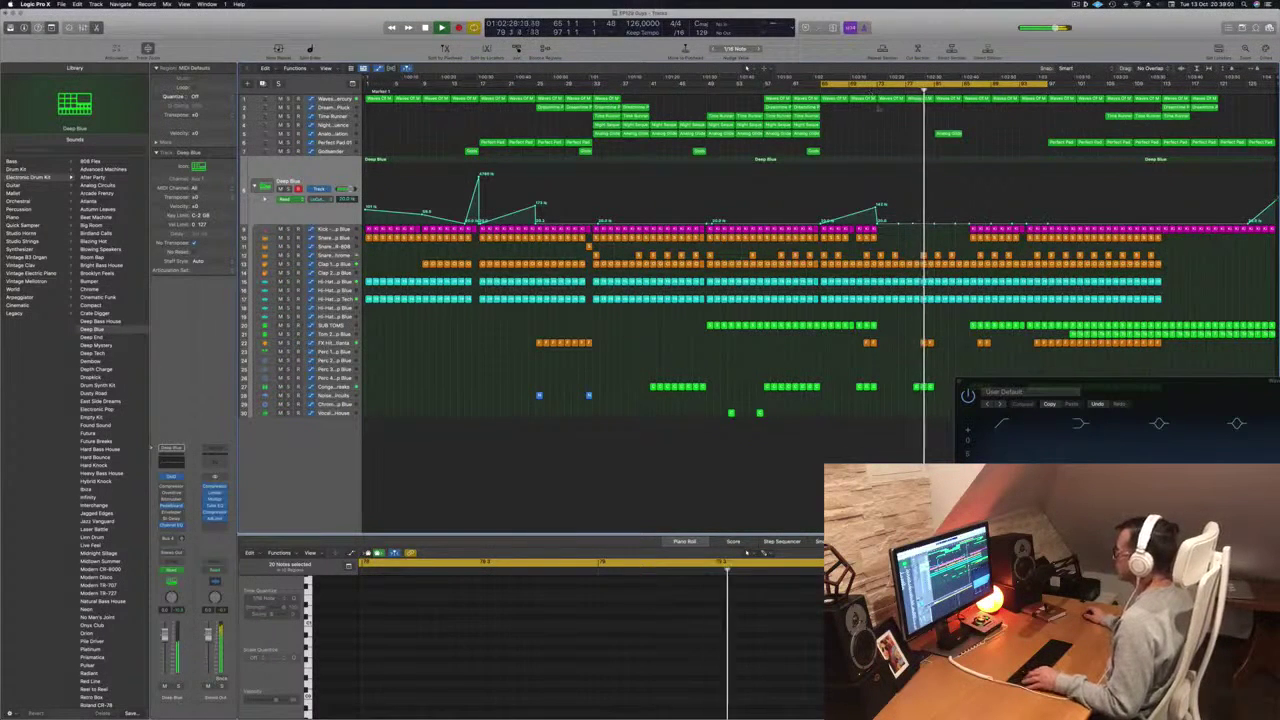
- Delete the FX hit and conga regions around bars 78 to 81
left_click(928, 343)
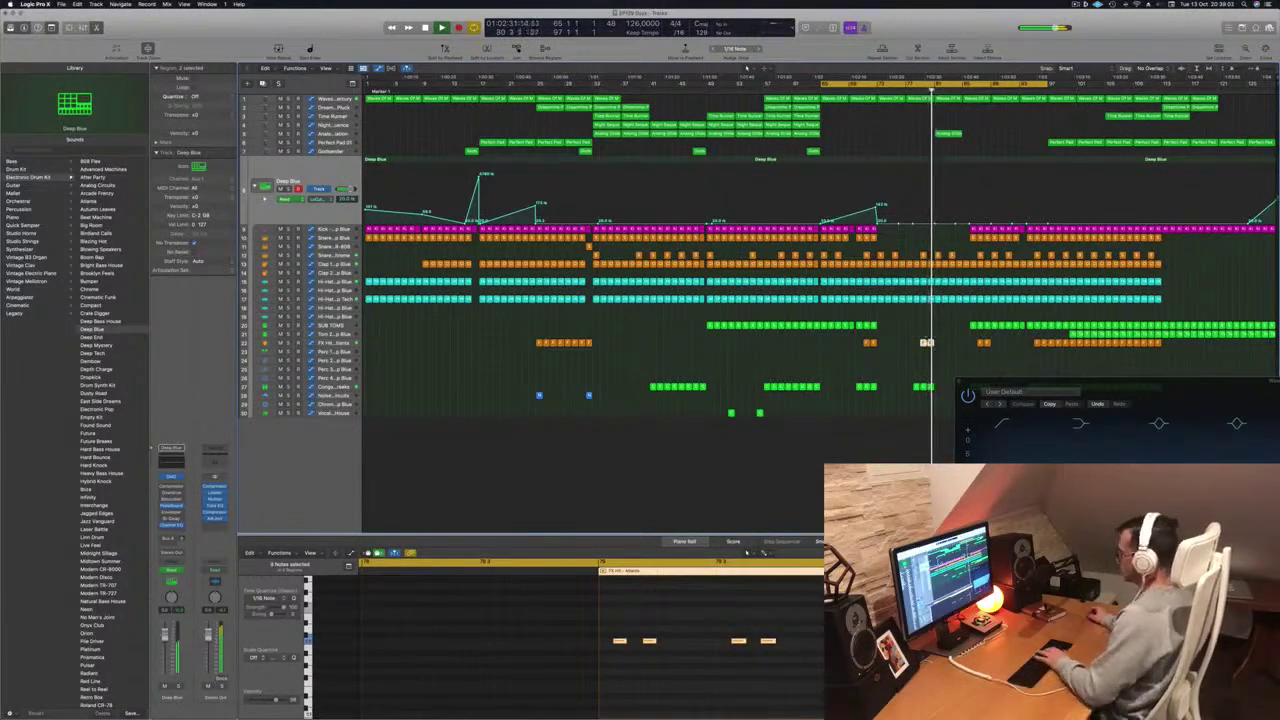
key("Delete")
left_click(918, 387)
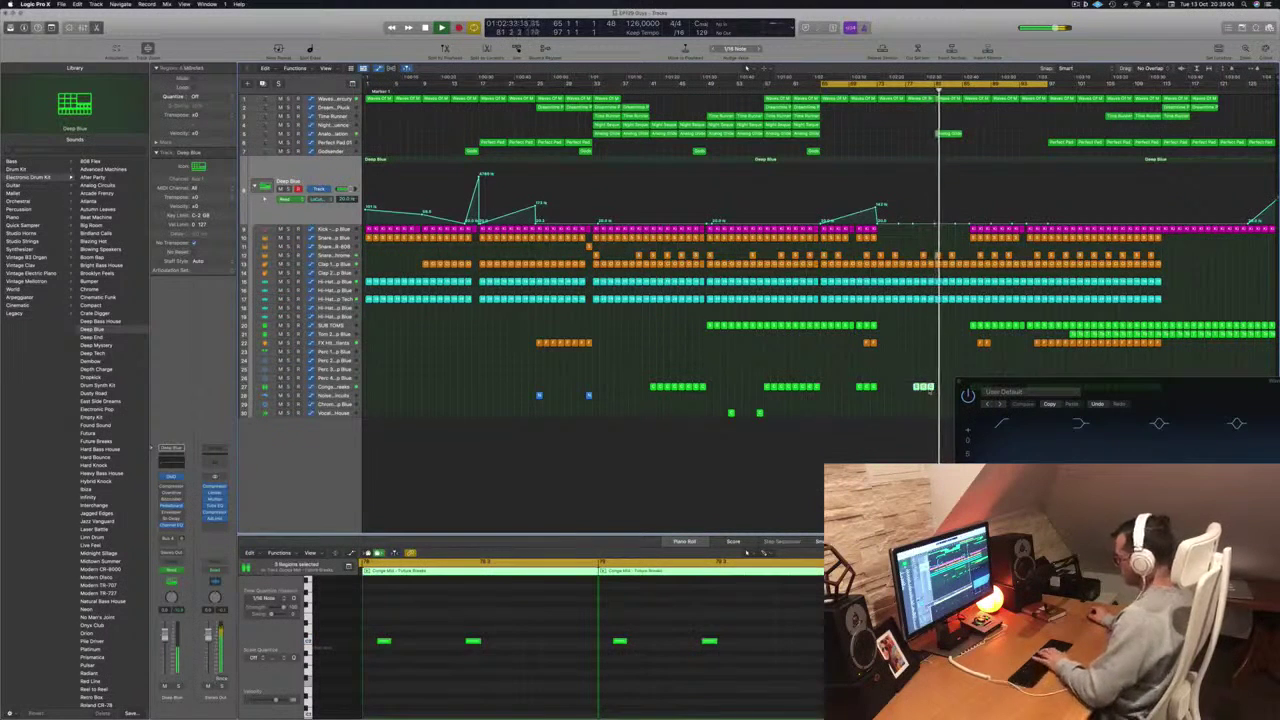
key("Delete")
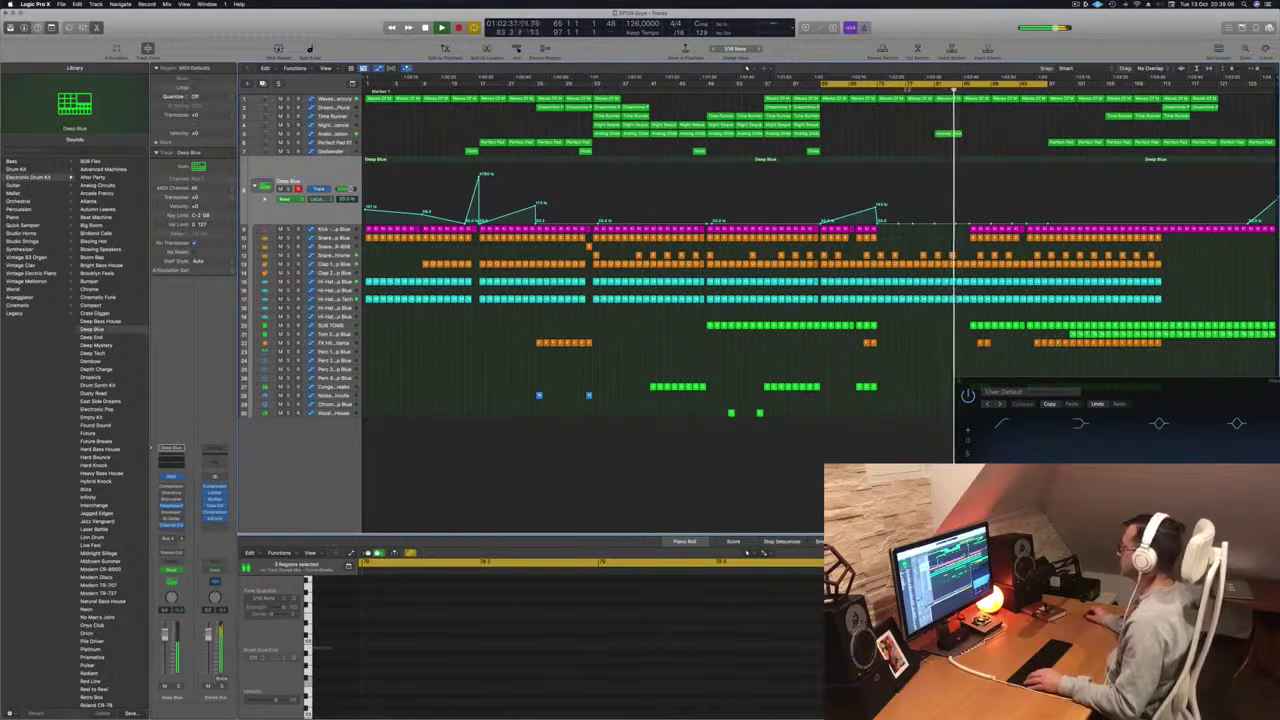
- Repeat the Analog Glide Arpeggiation region from bar 81 to 97 and automate its cutoff to dip at bar 81 and recover by bar 89
left_click_drag(945, 133, 1013, 145)
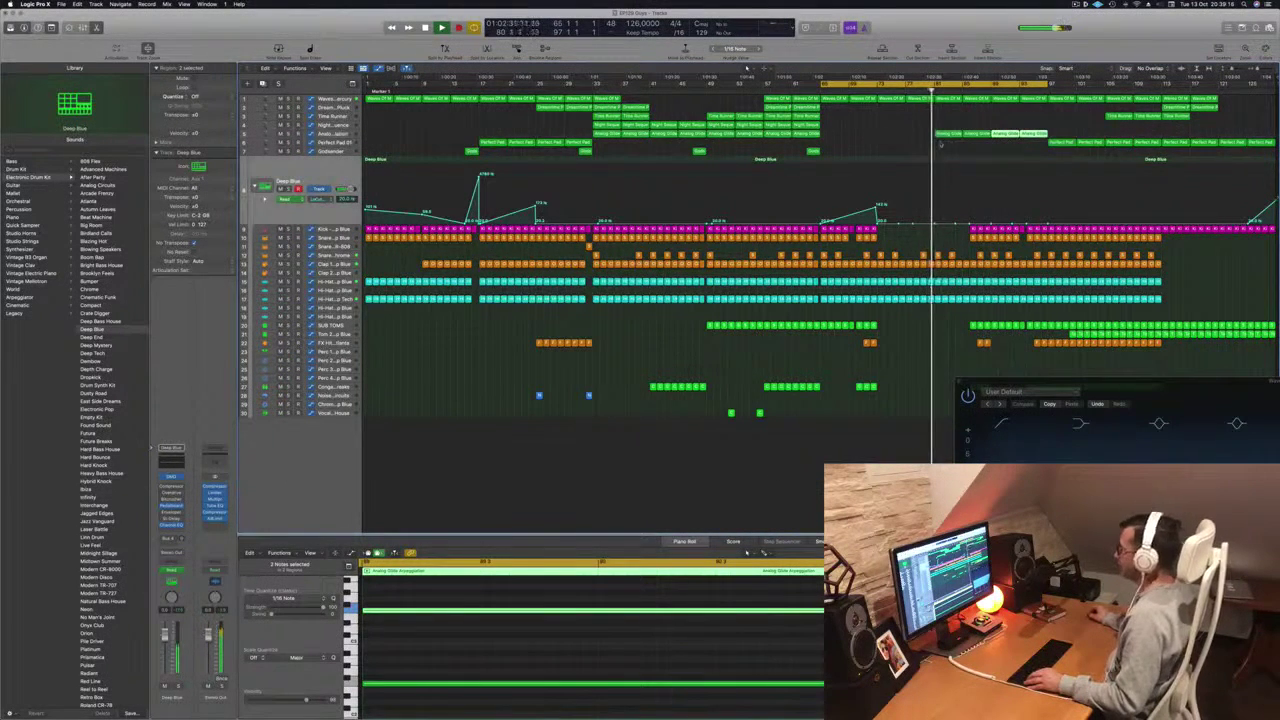
left_click(345, 135)
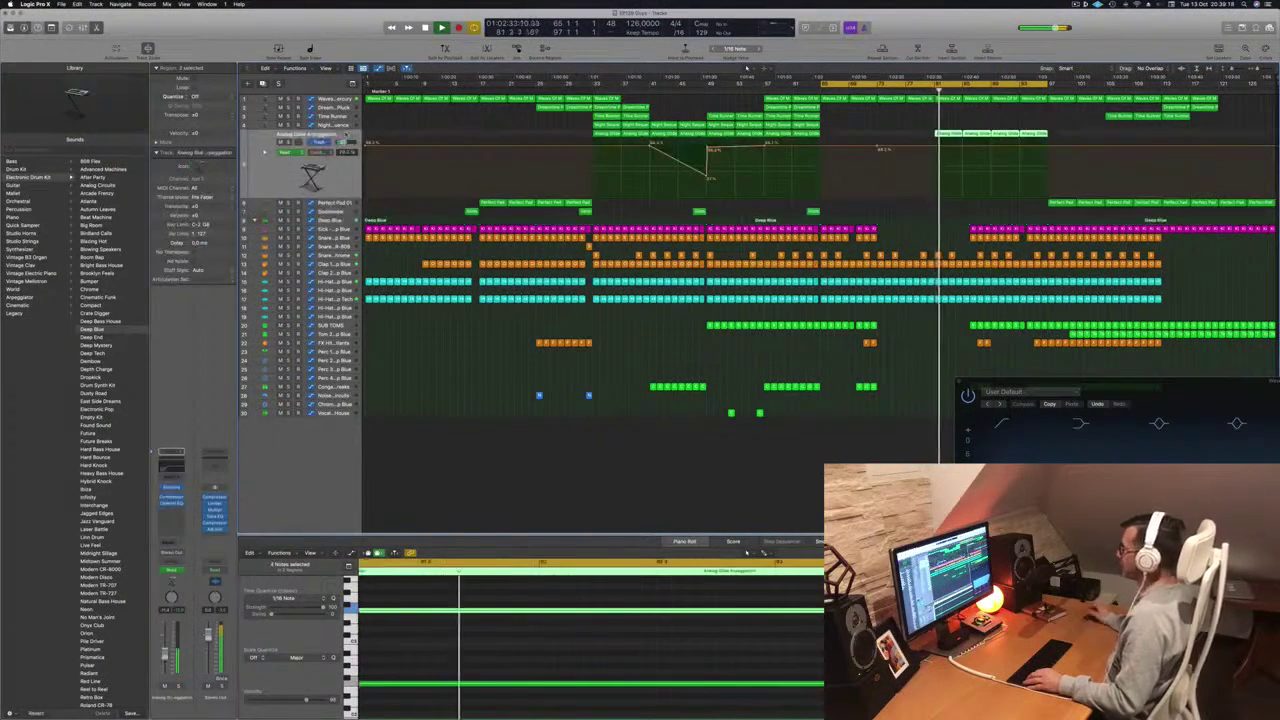
left_click(922, 92)
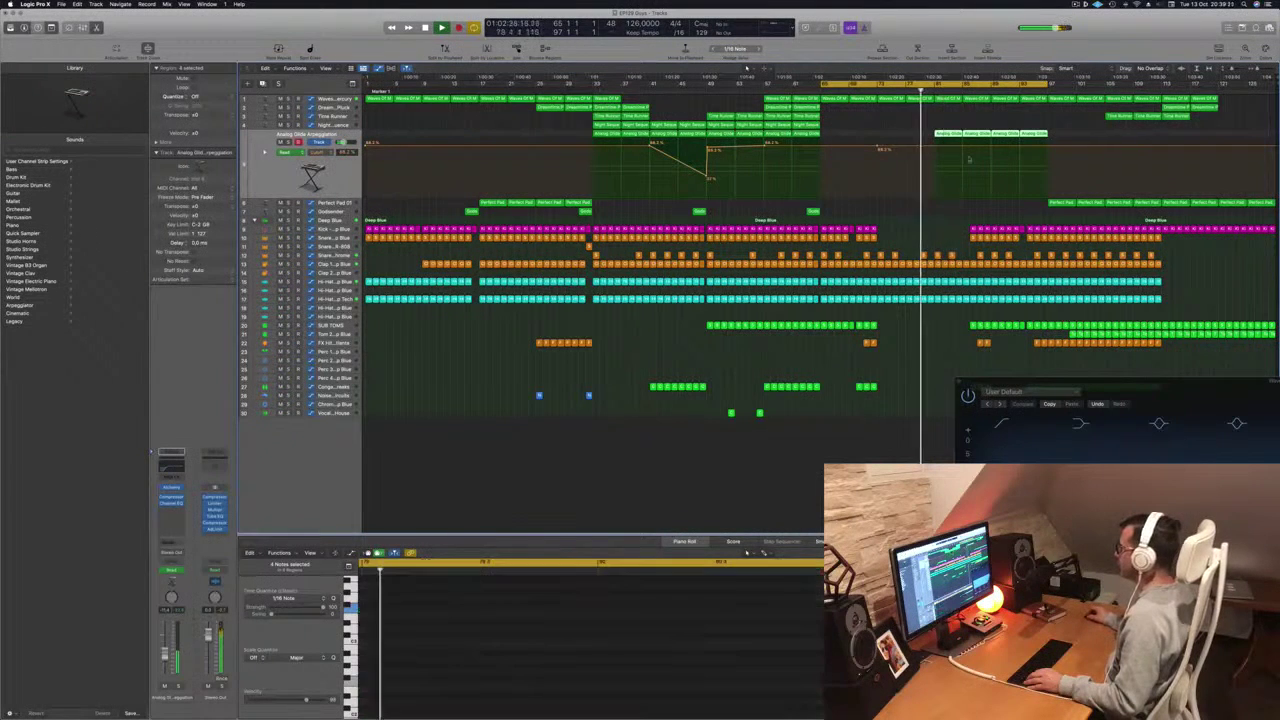
left_click(993, 148)
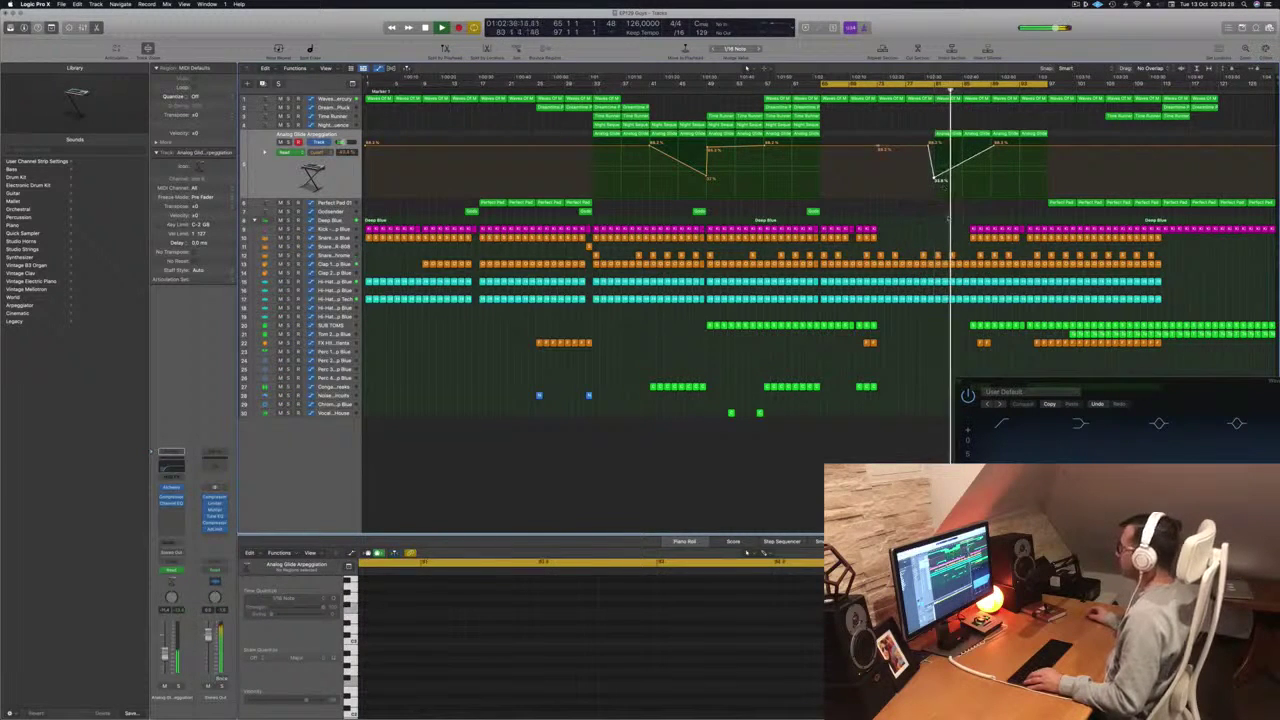
- Delete the kick, snare and SUB TOMS regions from about bar 86 to bar 89
scroll(976, 220, "up", 4)
left_click(992, 230)
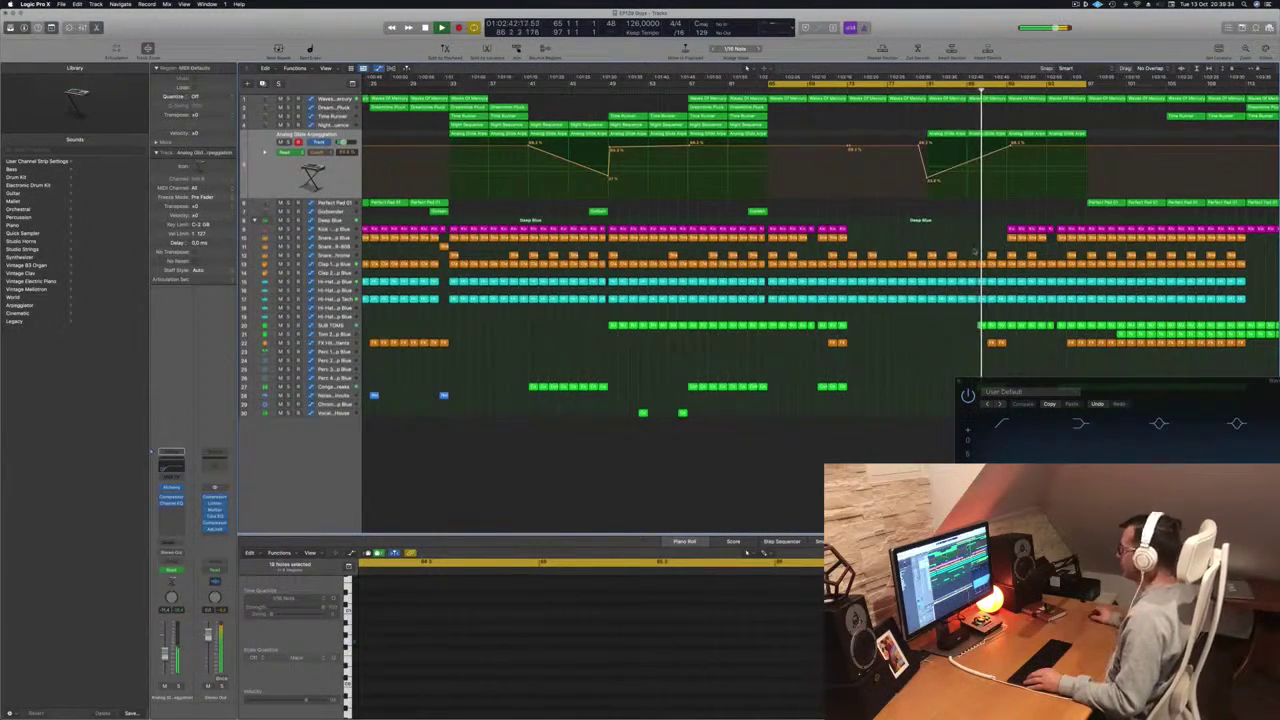
left_click_drag(988, 328, 1005, 328)
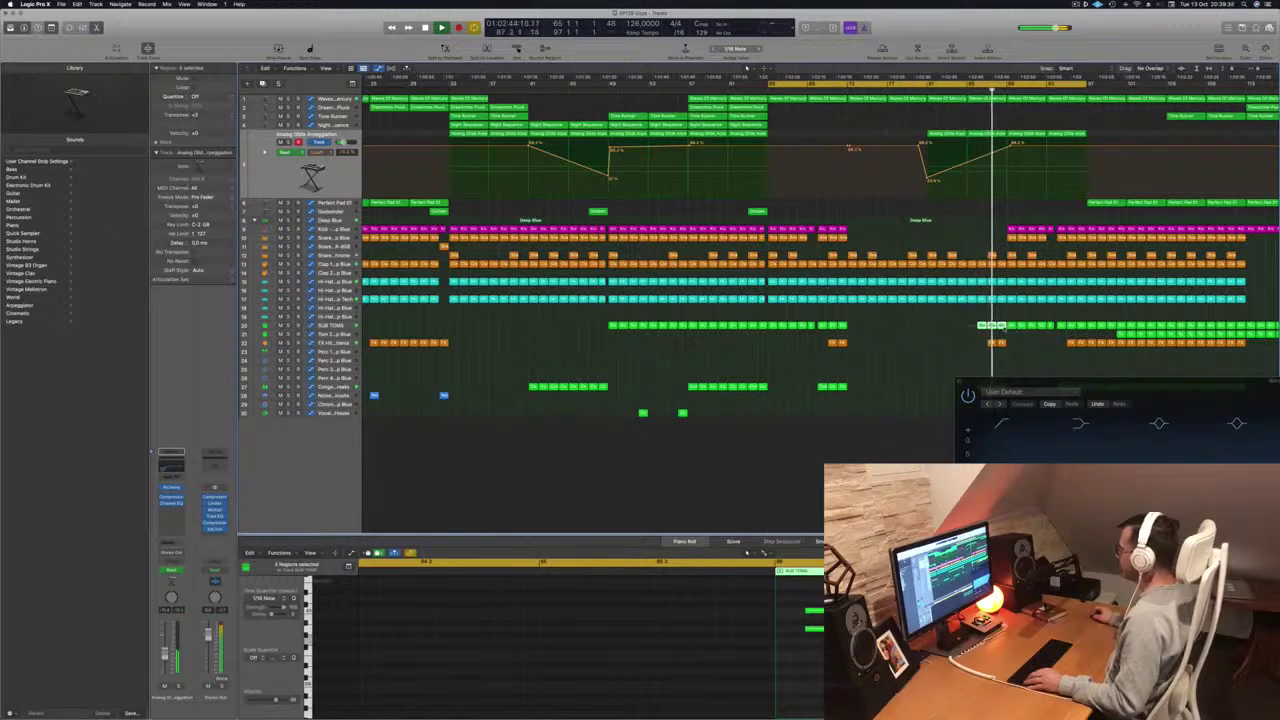
key("Delete")
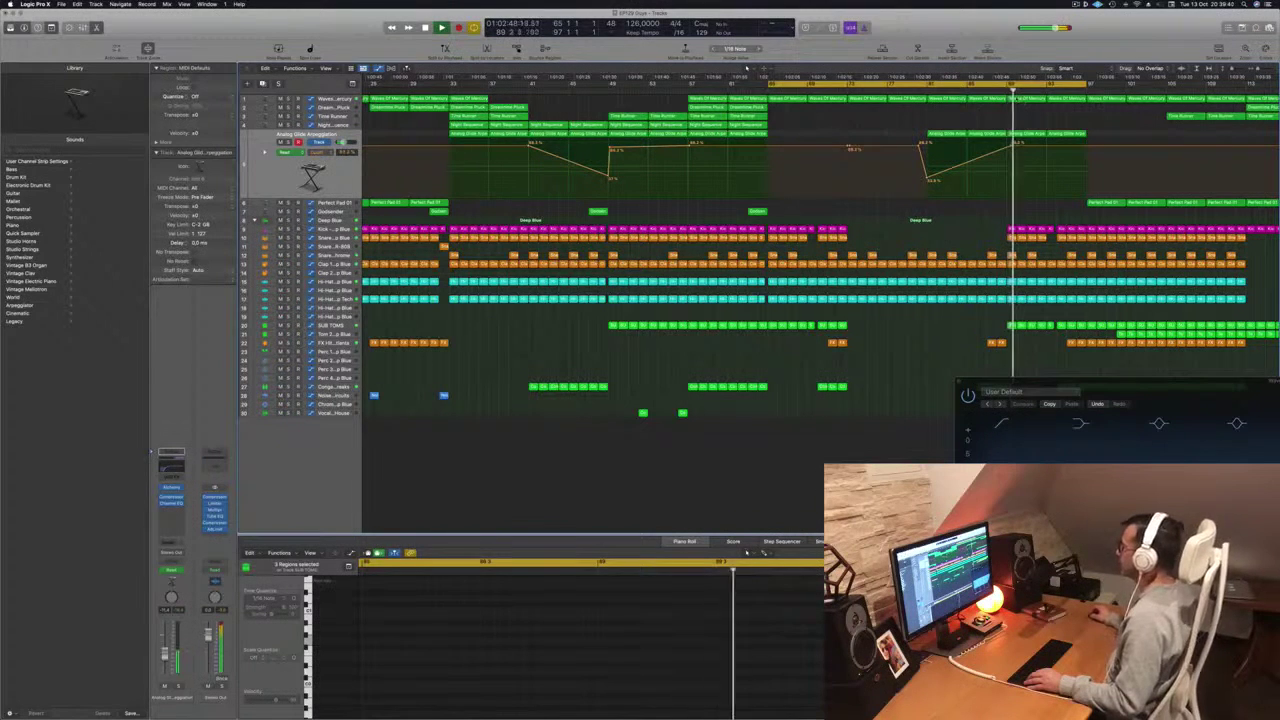
- Raise the Deep Blue track's low cut automation to about 212 Hz from bar 89 to 92, dropping back by bar 94
key("Down")
key("Down")
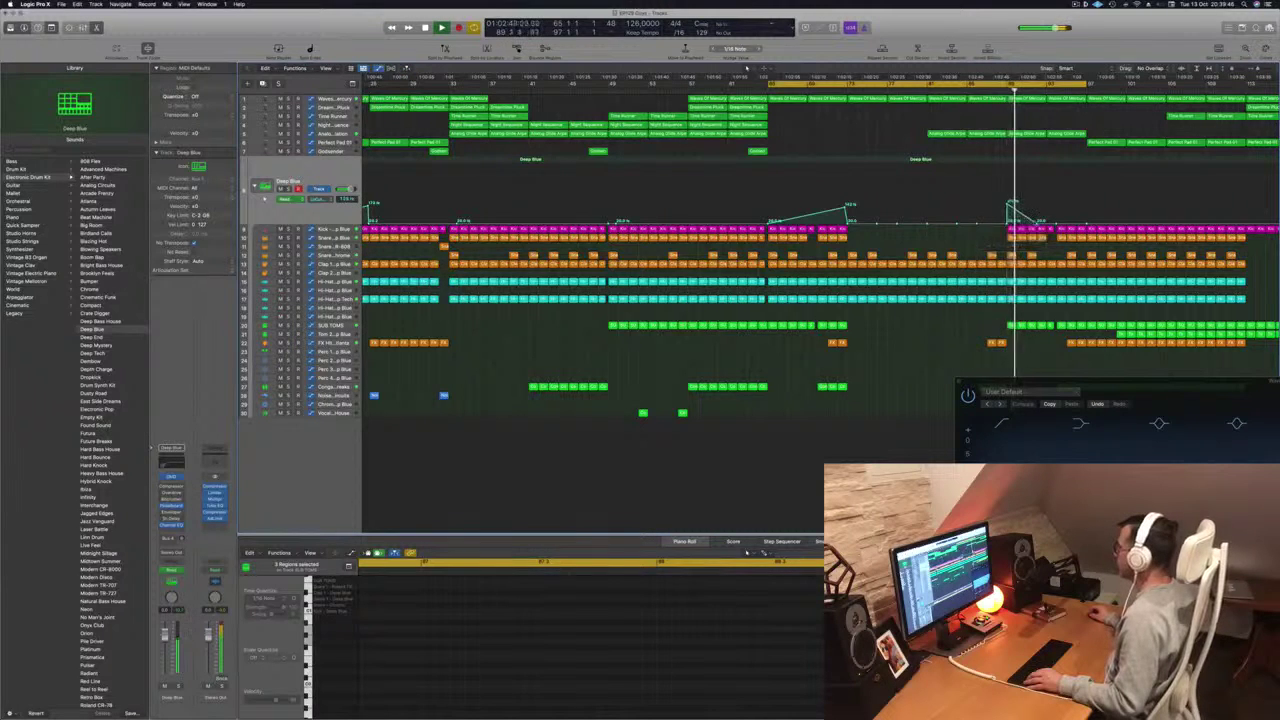
left_click_drag(1037, 204, 1037, 203)
scroll(950, 118, "down", 5)
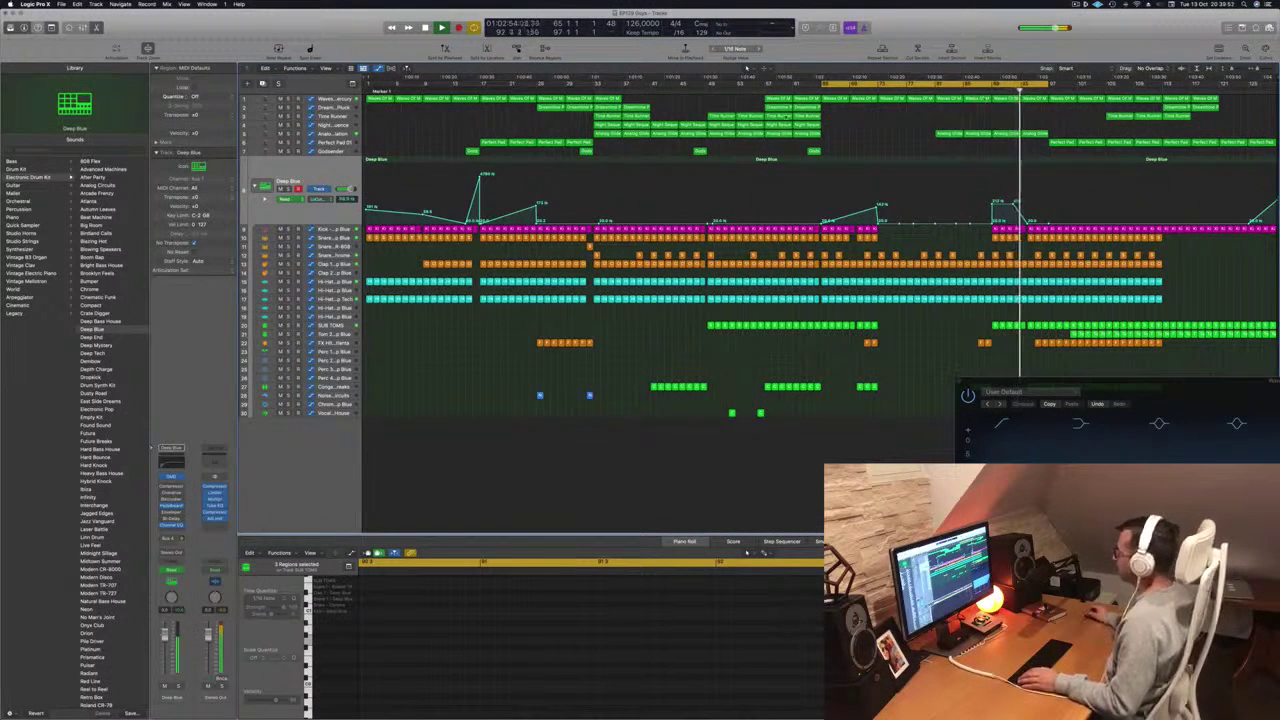
left_click(932, 91)
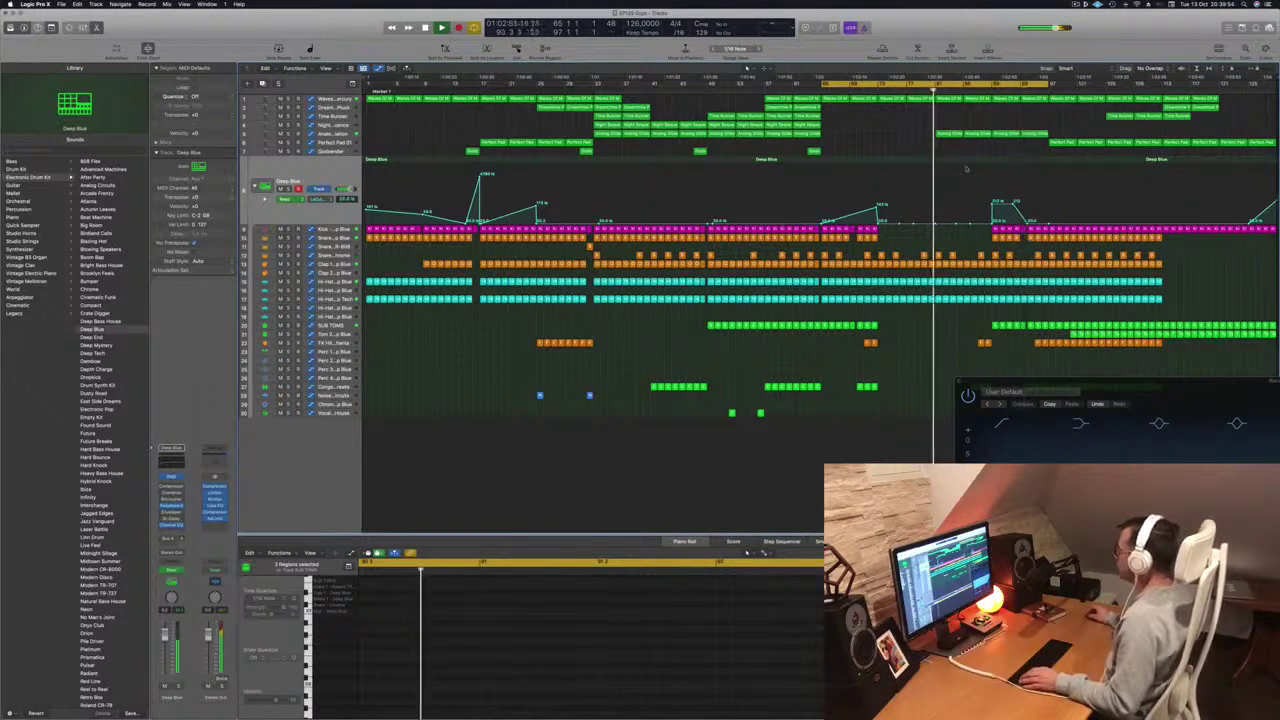
- Extend the Deep Blue low cut automation into a rise that peaks at about bar 96 and falls back by bar 97
scroll(952, 168, "up", 5)
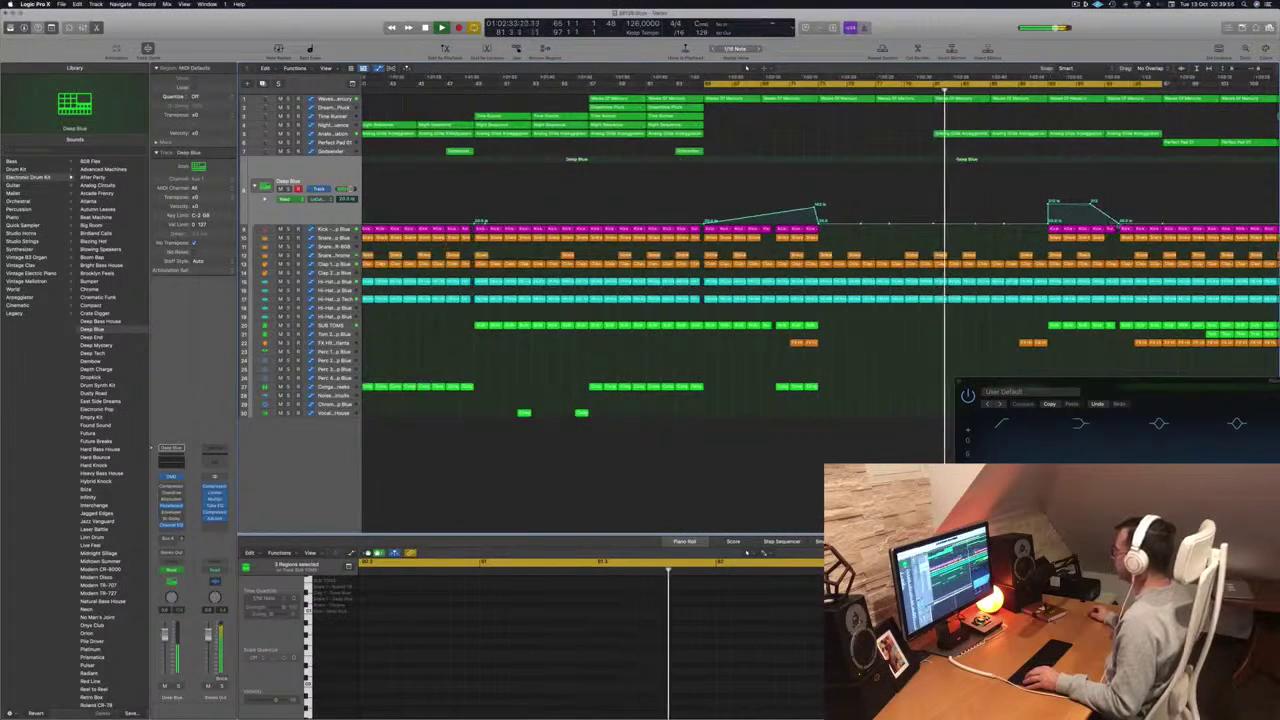
left_click_drag(1120, 222, 1120, 190)
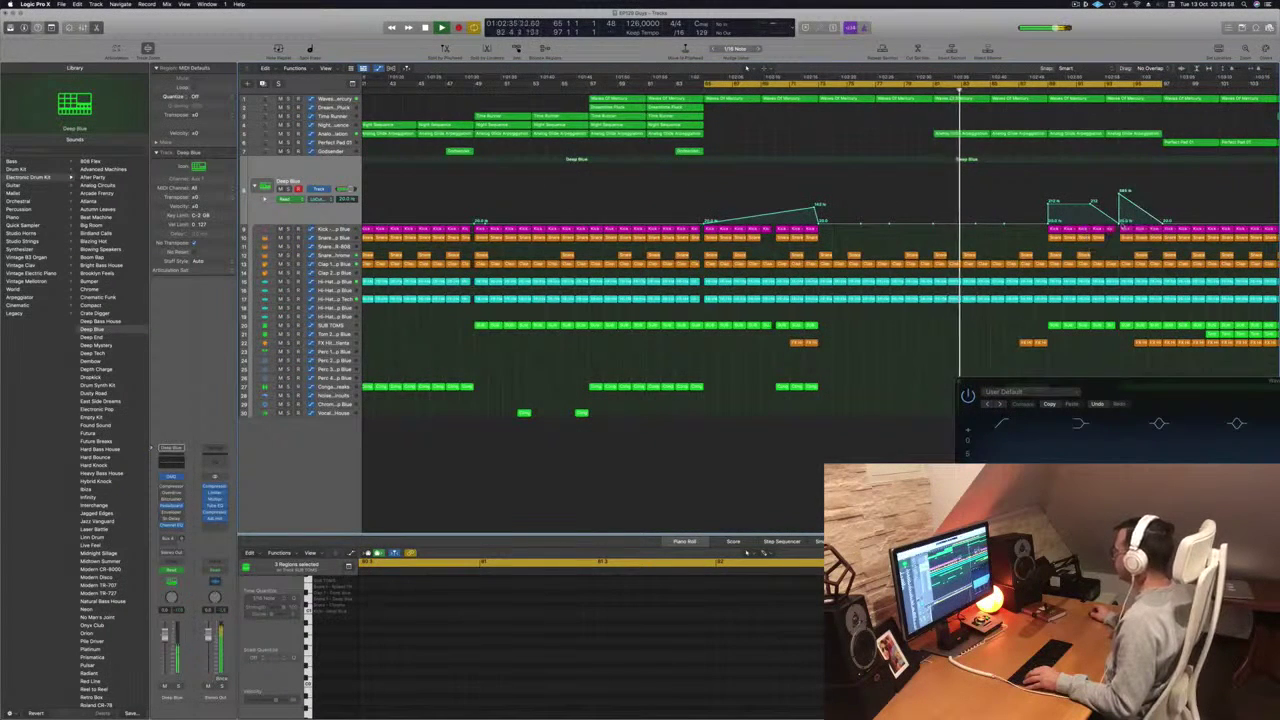
left_click_drag(1125, 190, 1150, 191)
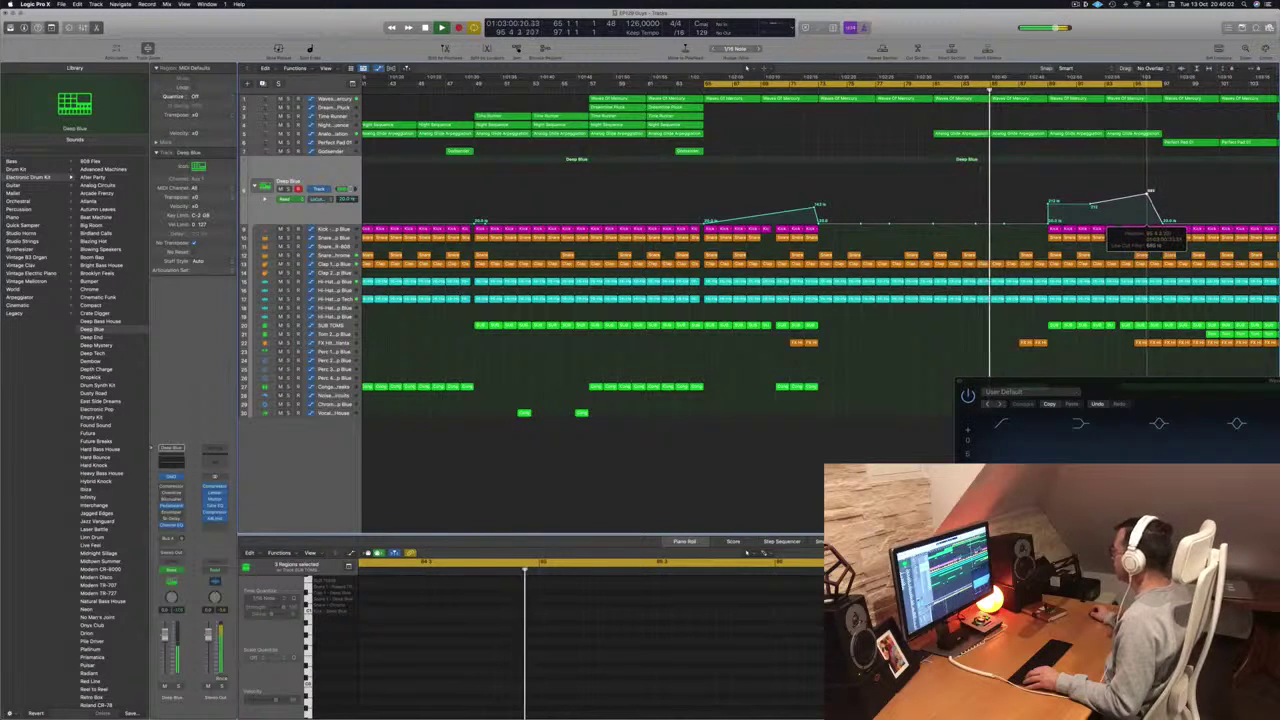
- Delete the kick, snare, clap, hi-hat and SUB TOMS regions in the last bar before bar 97, keeping all tracks
left_click(1155, 230)
key("Delete")
left_click(1156, 239)
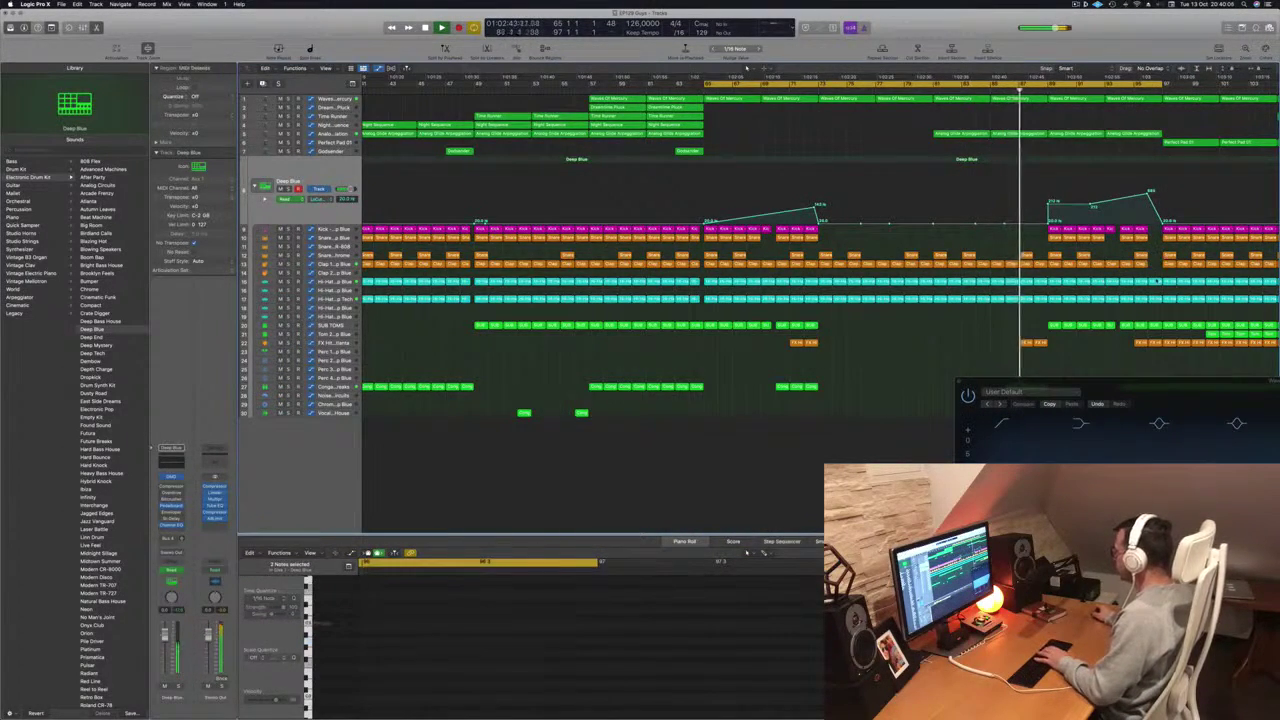
left_click(1160, 324)
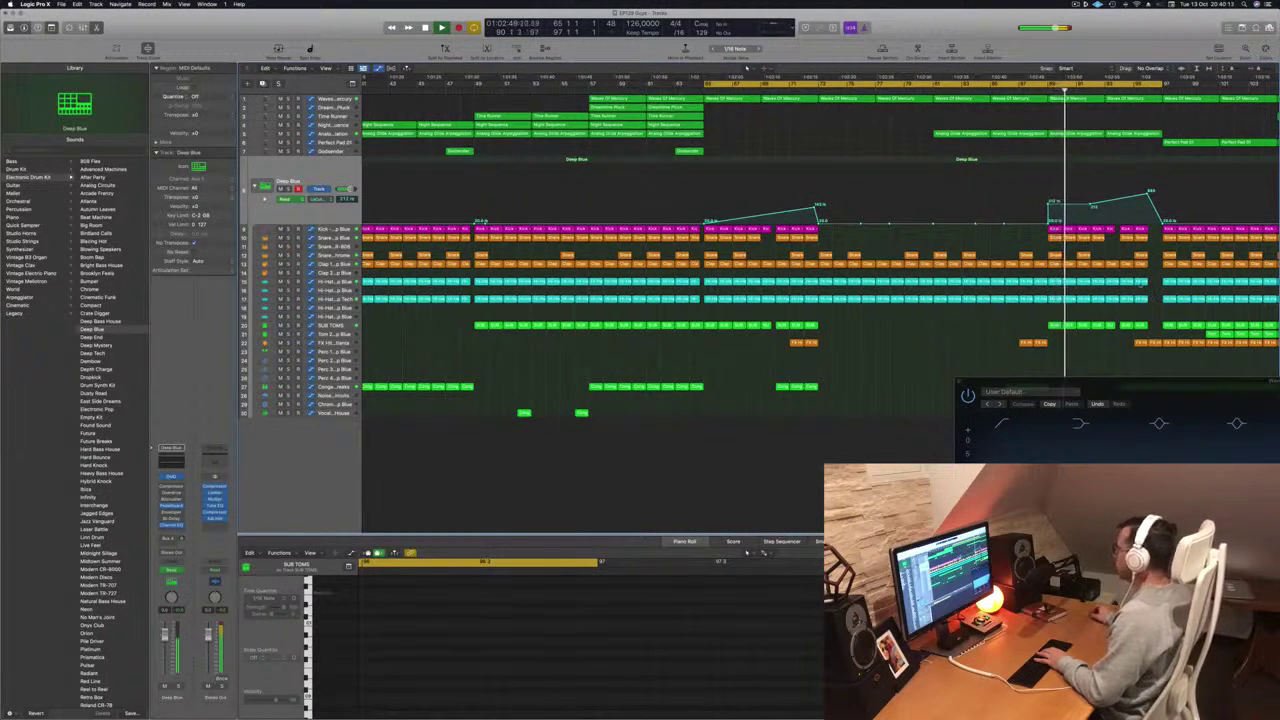
key("super+BackSpace")
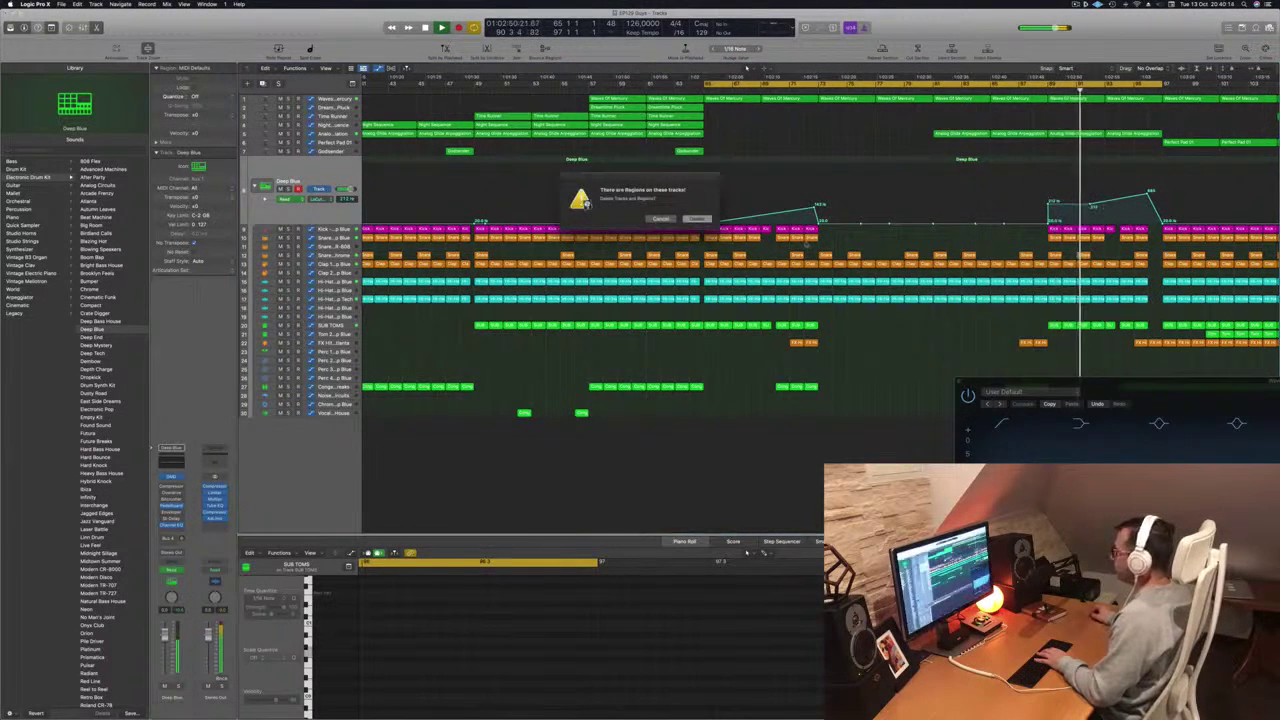
left_click(663, 219)
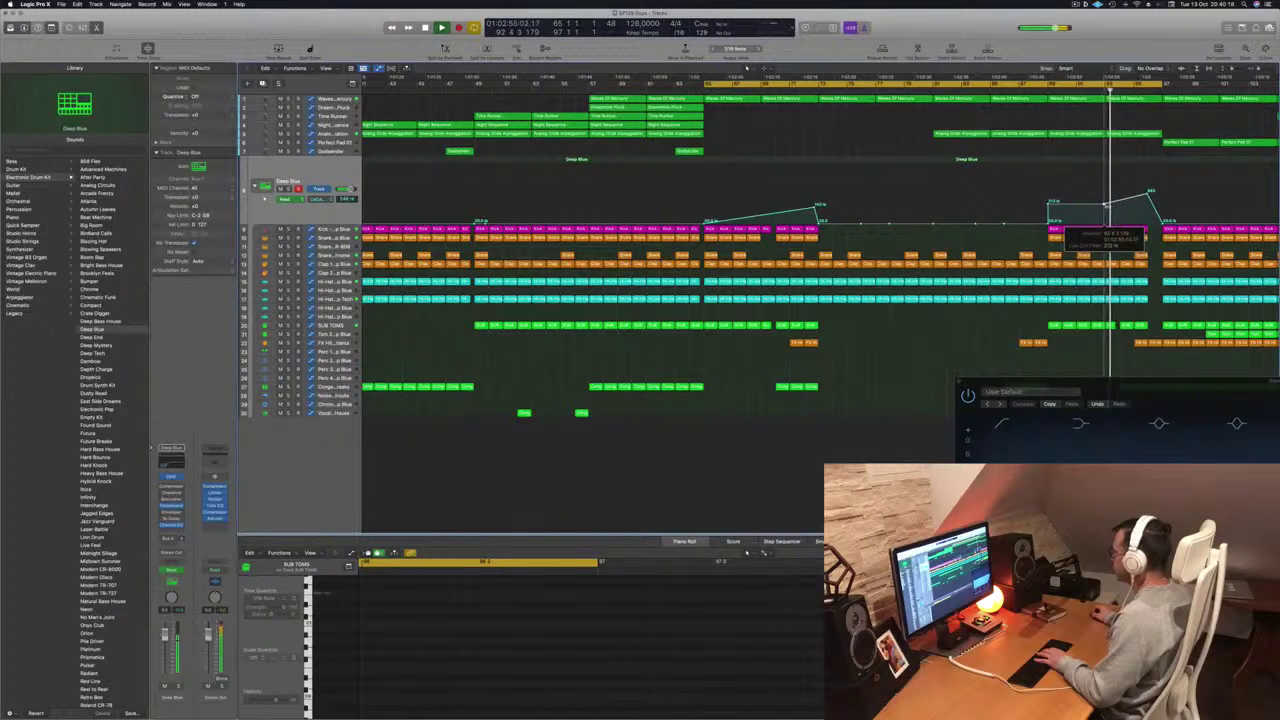
- Reshape the Deep Blue low cut automation to ramp up into bar 89, dip at about bar 93 and rise again to bar 96, keeping all tracks
left_click_drag(1107, 207, 1105, 212)
left_click(1041, 91)
key("Delete")
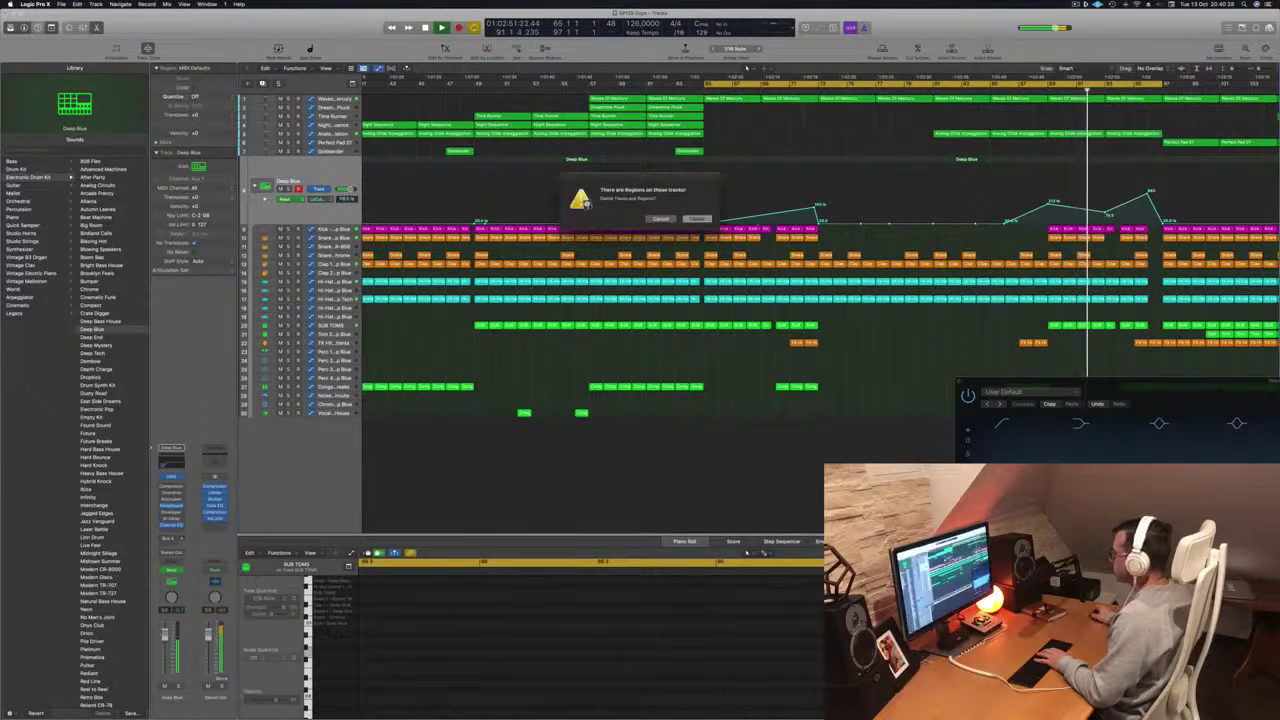
left_click(661, 219)
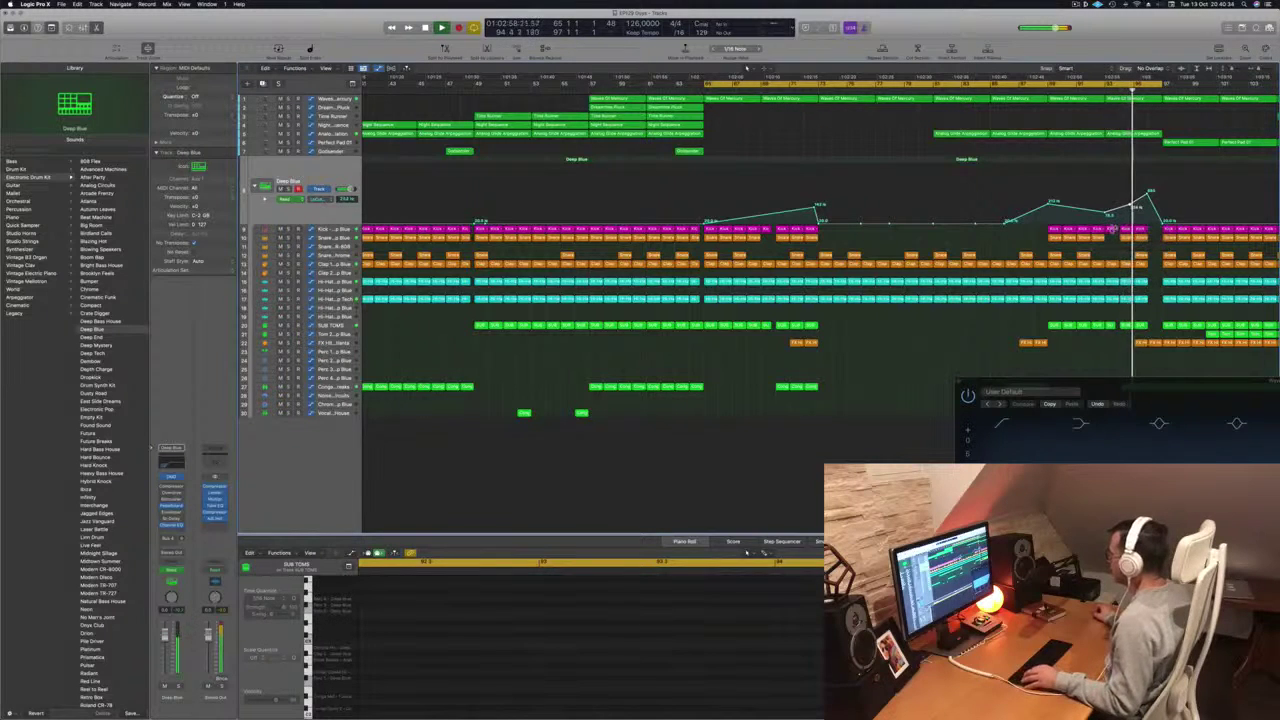
- Replace the kick and snare regions at bar 93 with copies of the regions from the preceding bar
left_click(1110, 229)
key("Delete")
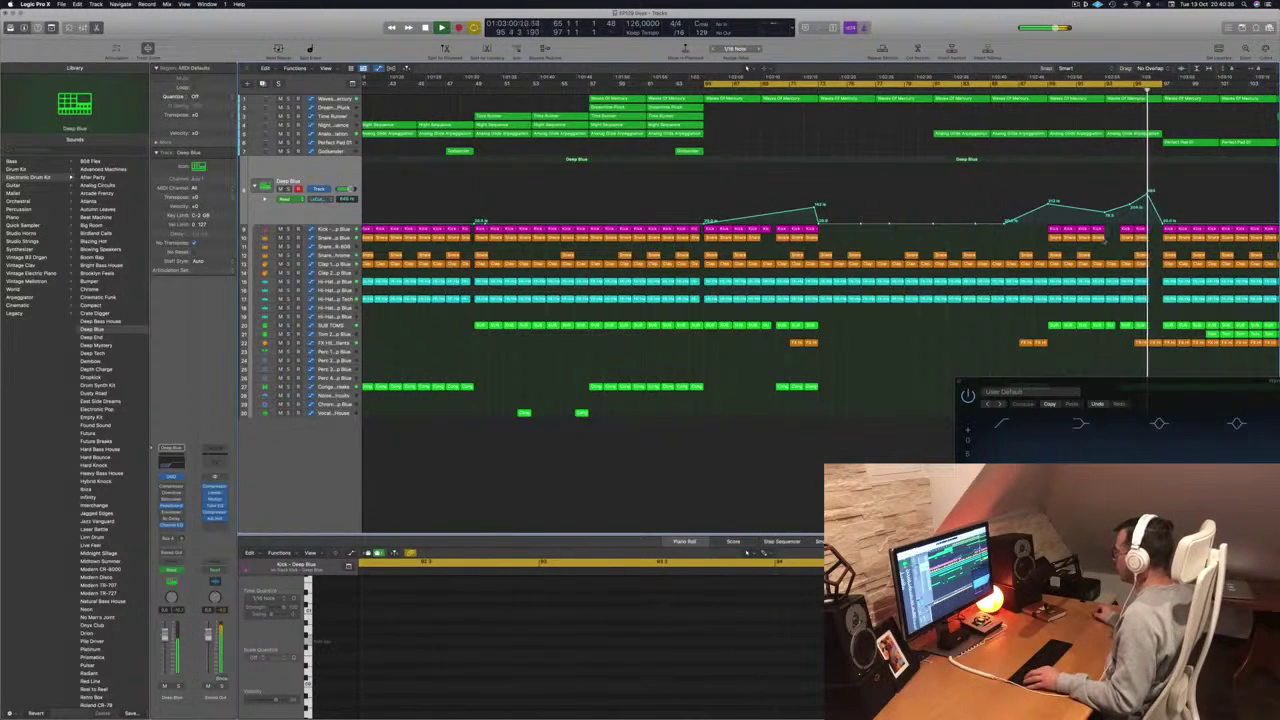
left_click_drag(1110, 241, 1098, 229)
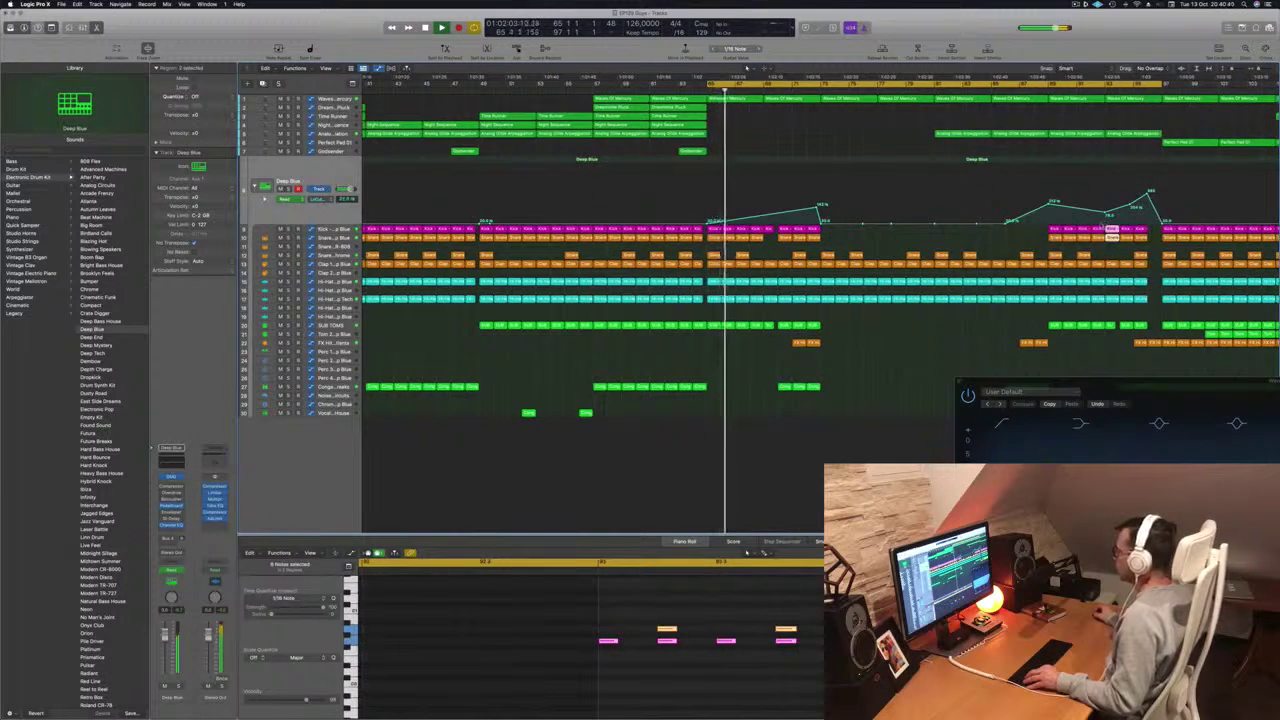
- Delete the FX Hit region at bar 96 and copy three Tom 2 regions into bars 97 to 99
key("super+Left")
key("super+Left")
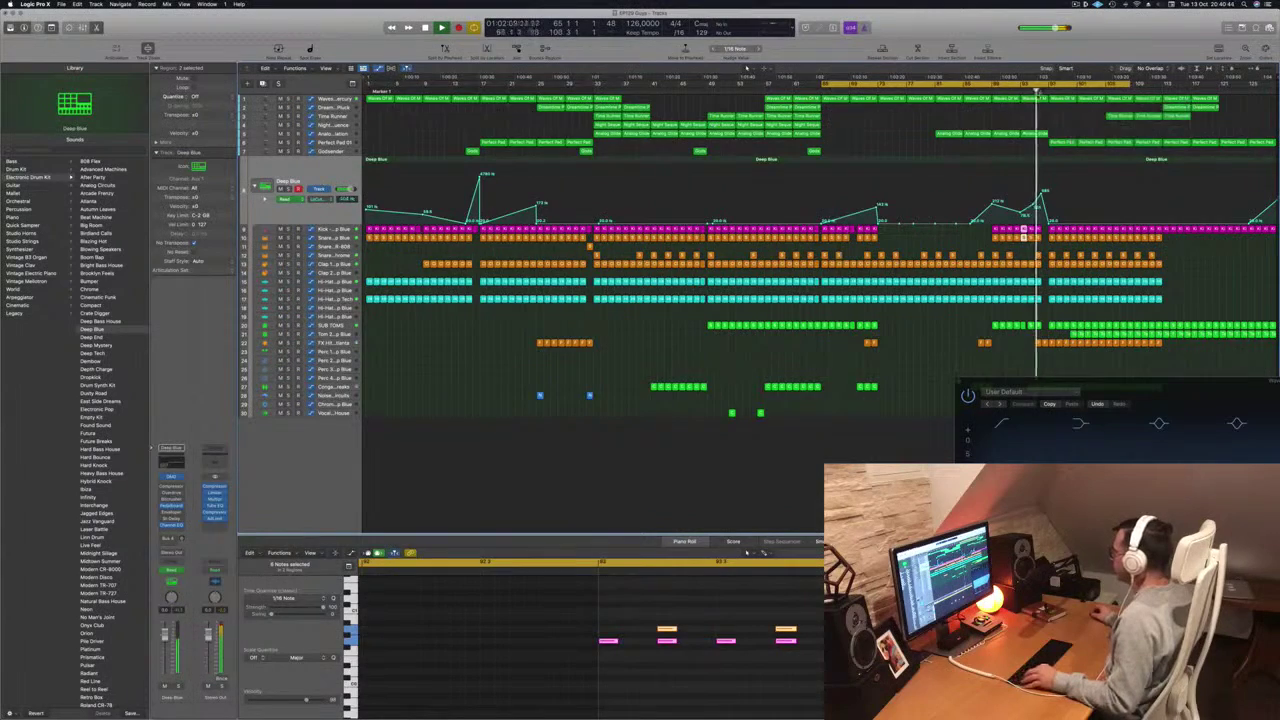
key("super+Right")
key("super+Right")
key("super+Left")
key("super+Left")
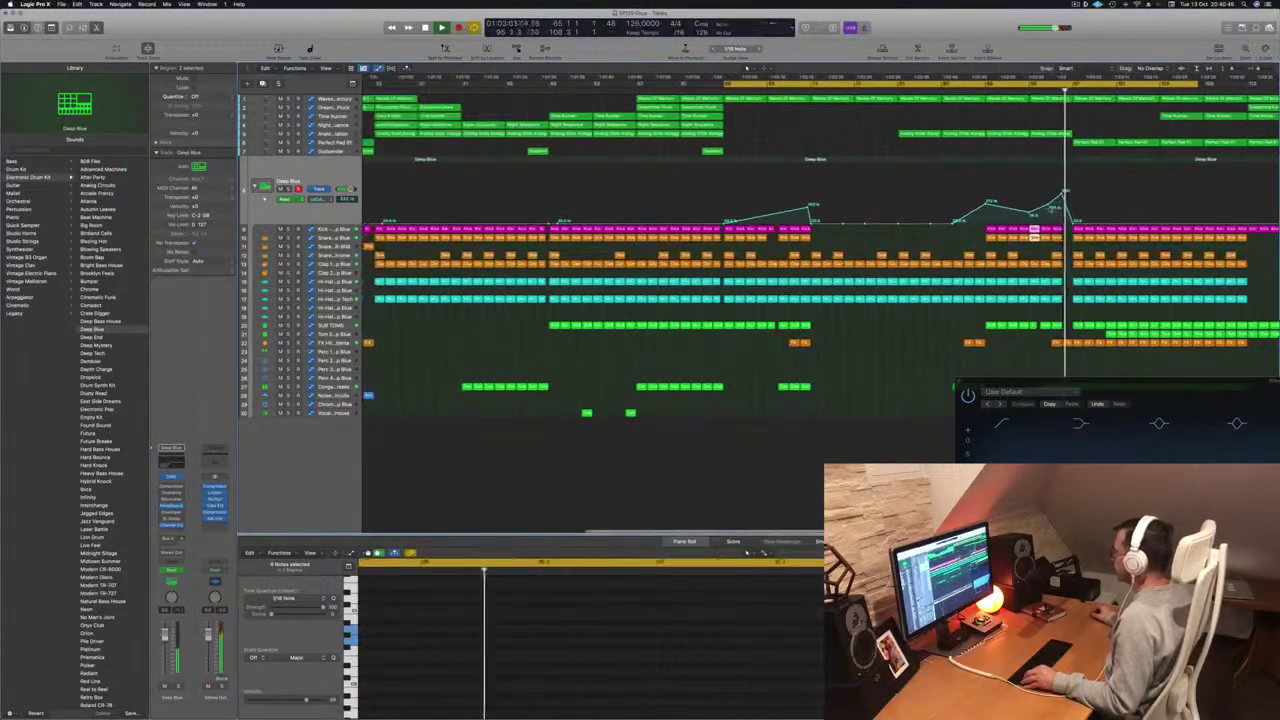
key("super+Right")
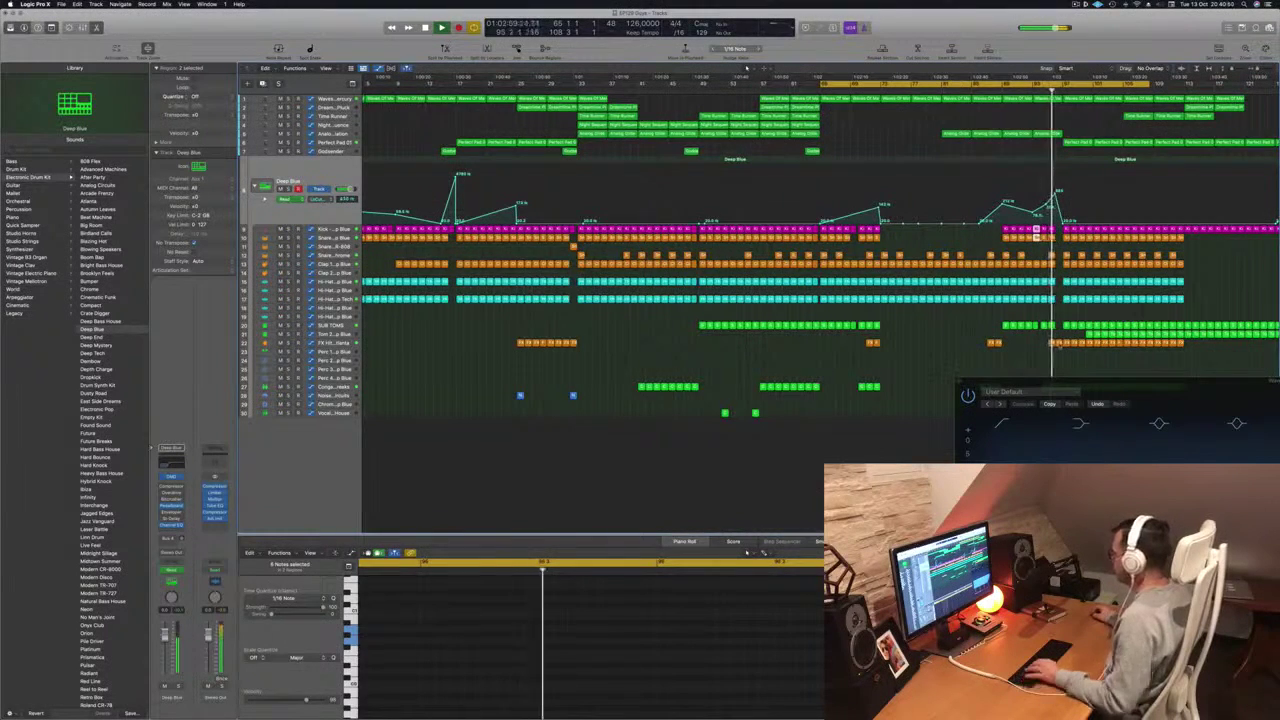
left_click(1057, 343)
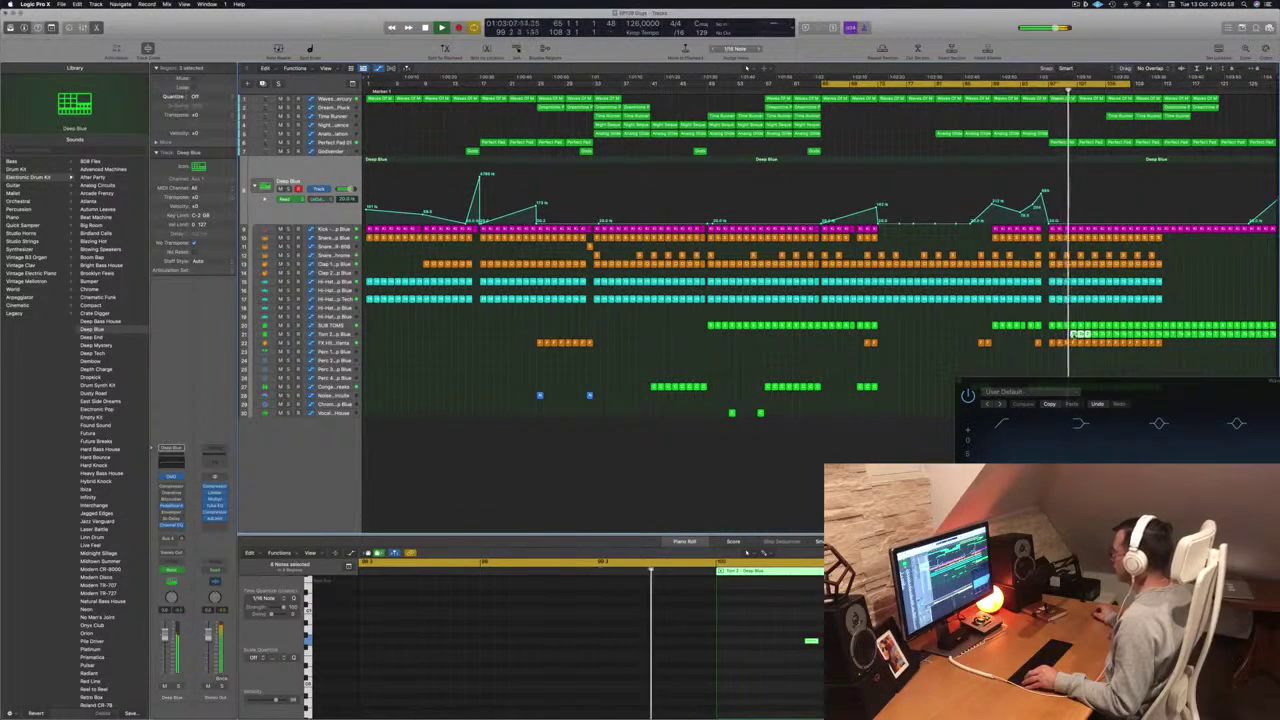
left_click_drag(1073, 335, 1054, 340)
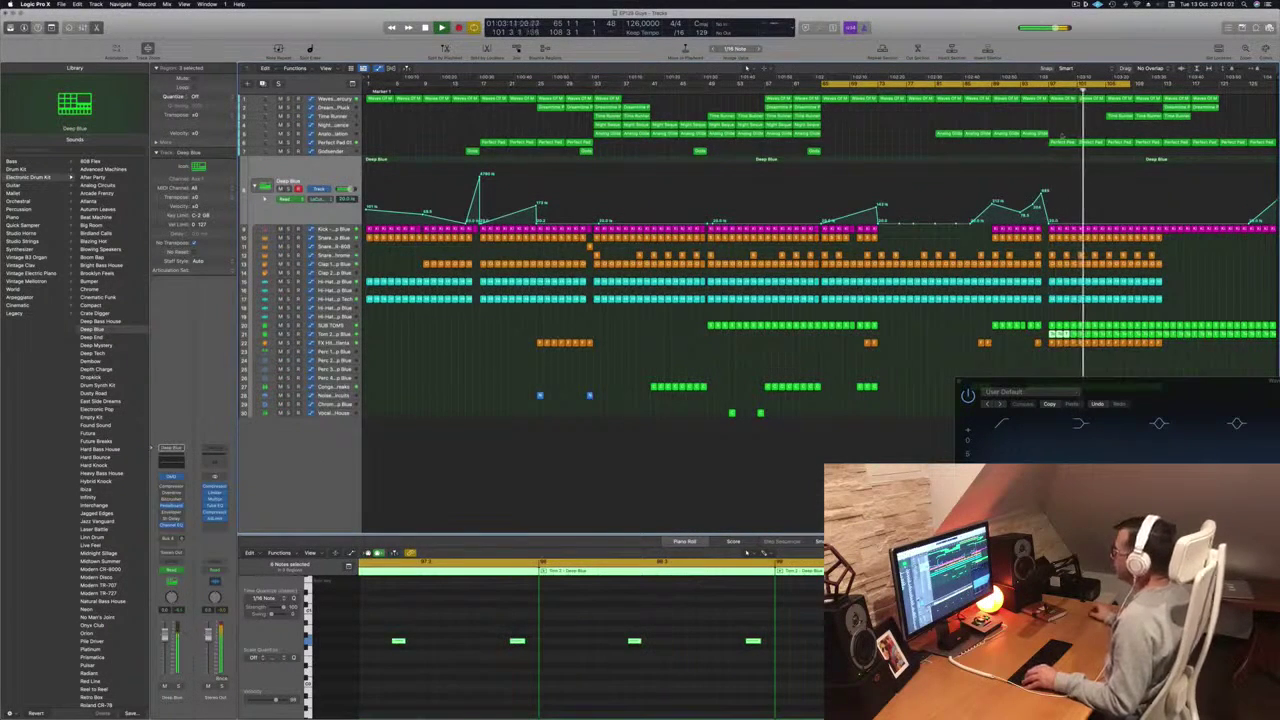
- Hide the plug-in window and copy Perfect Pad 01 regions into bars 89 to 97
key("v")
key("space")
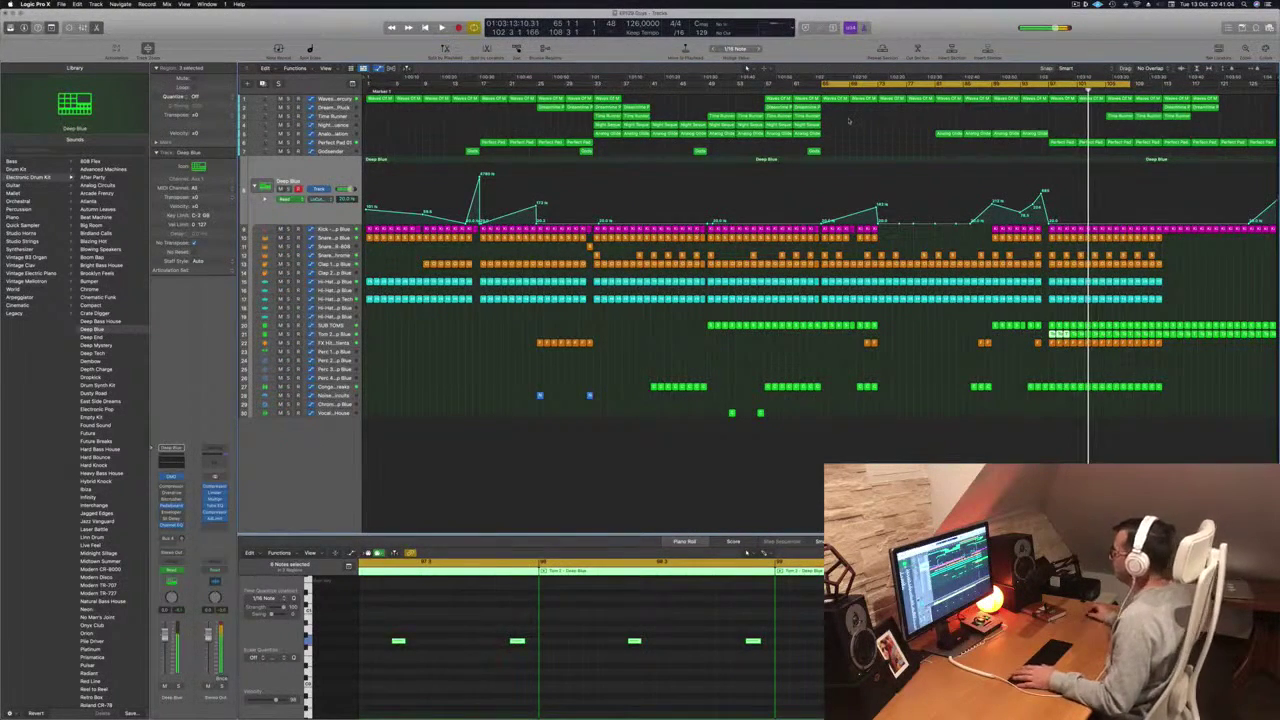
key("b")
key("space")
left_click(1050, 142)
left_click(1068, 135)
left_click_drag(1068, 135, 1006, 148)
- Shape the Perfect Pad 01 cutoff automation into a steady rise from bar 89 to a peak at bar 97
left_click(985, 89)
left_click(334, 143)
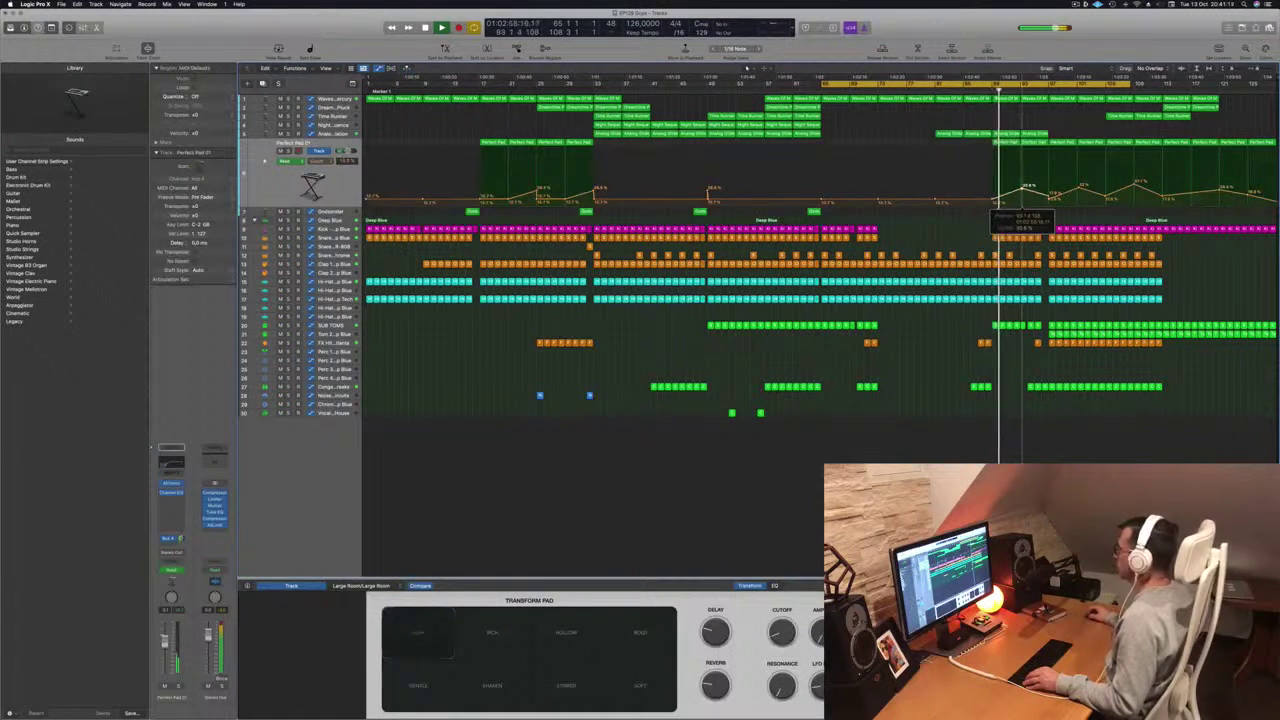
left_click(1050, 177)
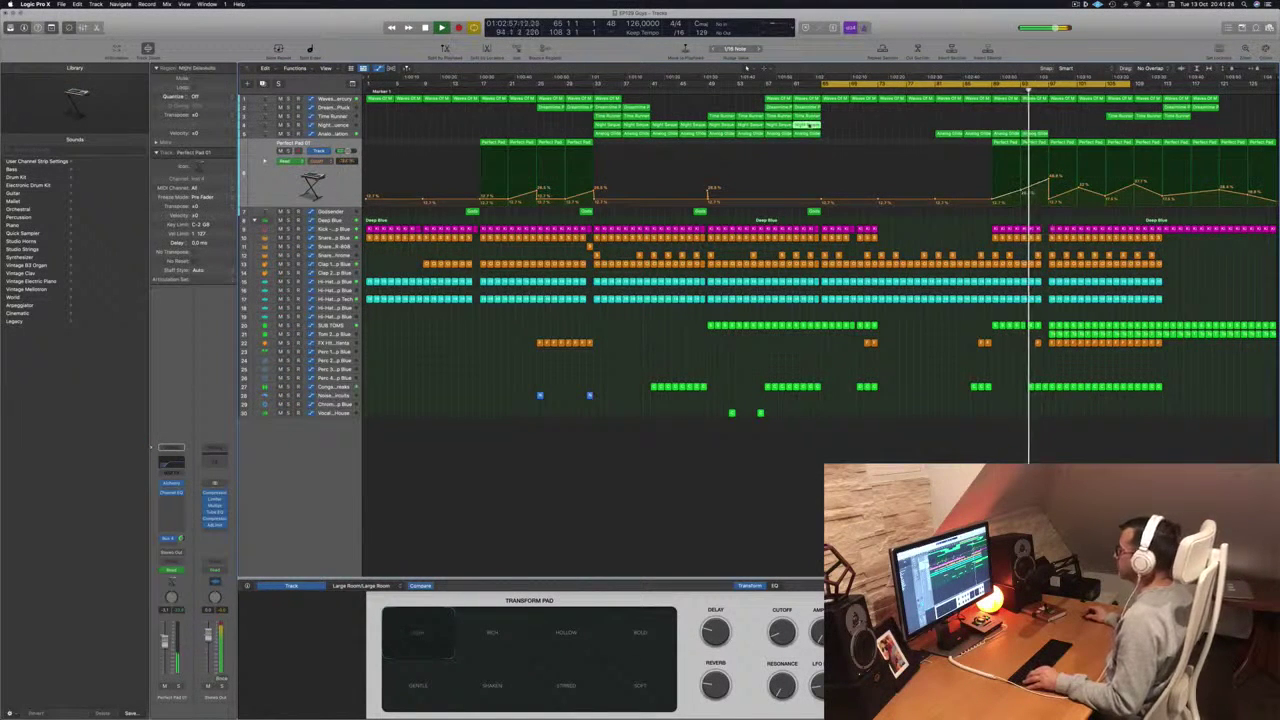
- Copy Night Sequence regions to bars 93 and 89
left_click_drag(806, 124, 1036, 128)
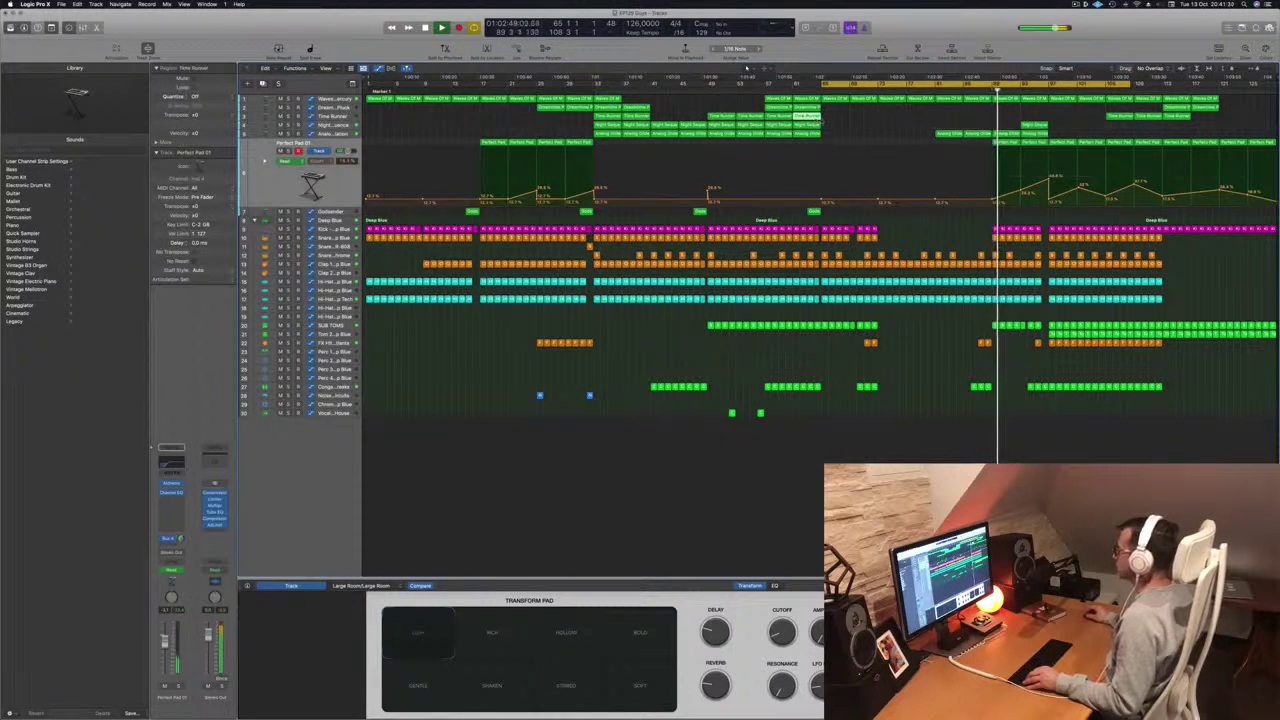
left_click_drag(1038, 126, 1010, 127)
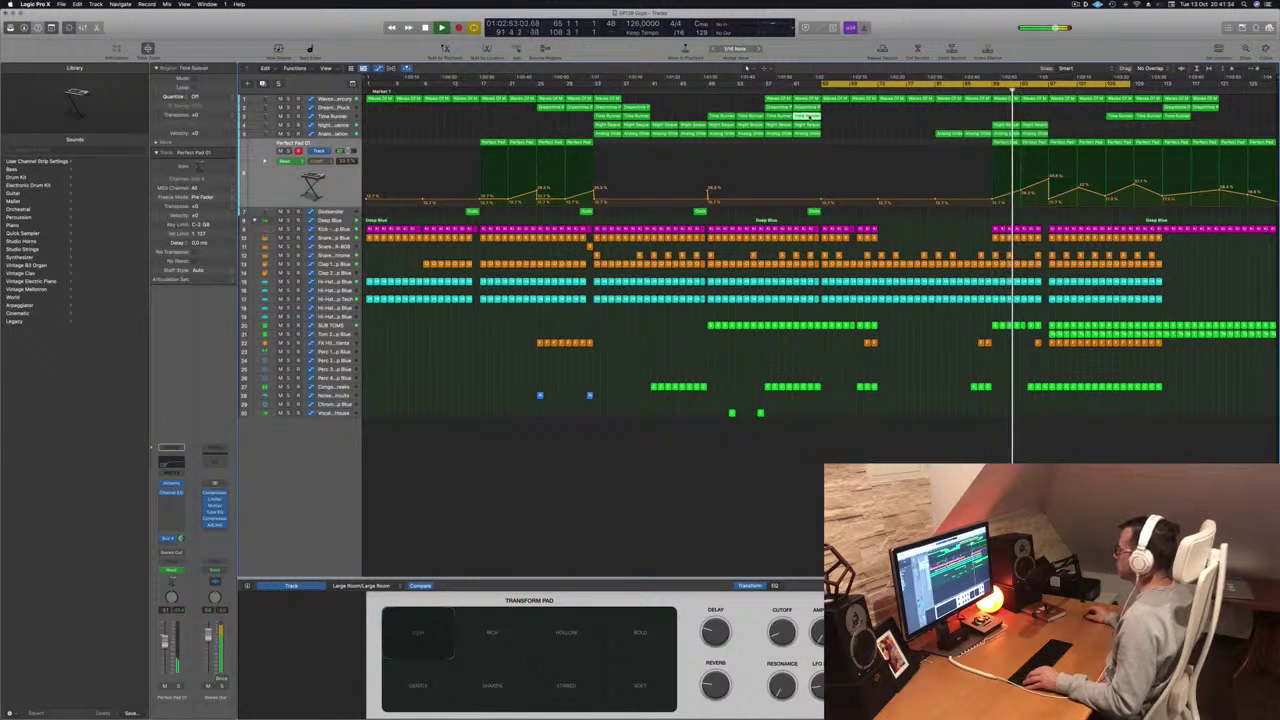
- Copy the Time Runner region from bar 61 to bar 93 and shape its cutoff automation to peak at bar 97 and fall back by bar 101
left_click_drag(816, 118, 1036, 119)
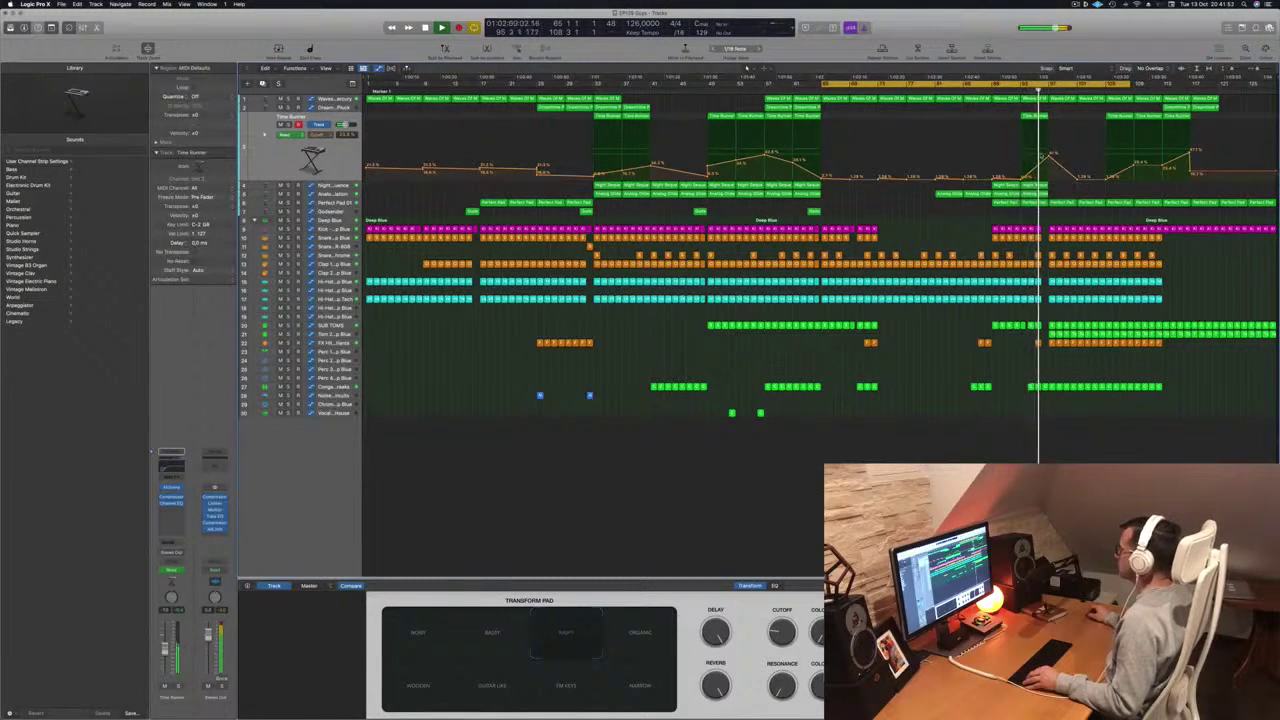
scroll(1089, 159, "up", 5)
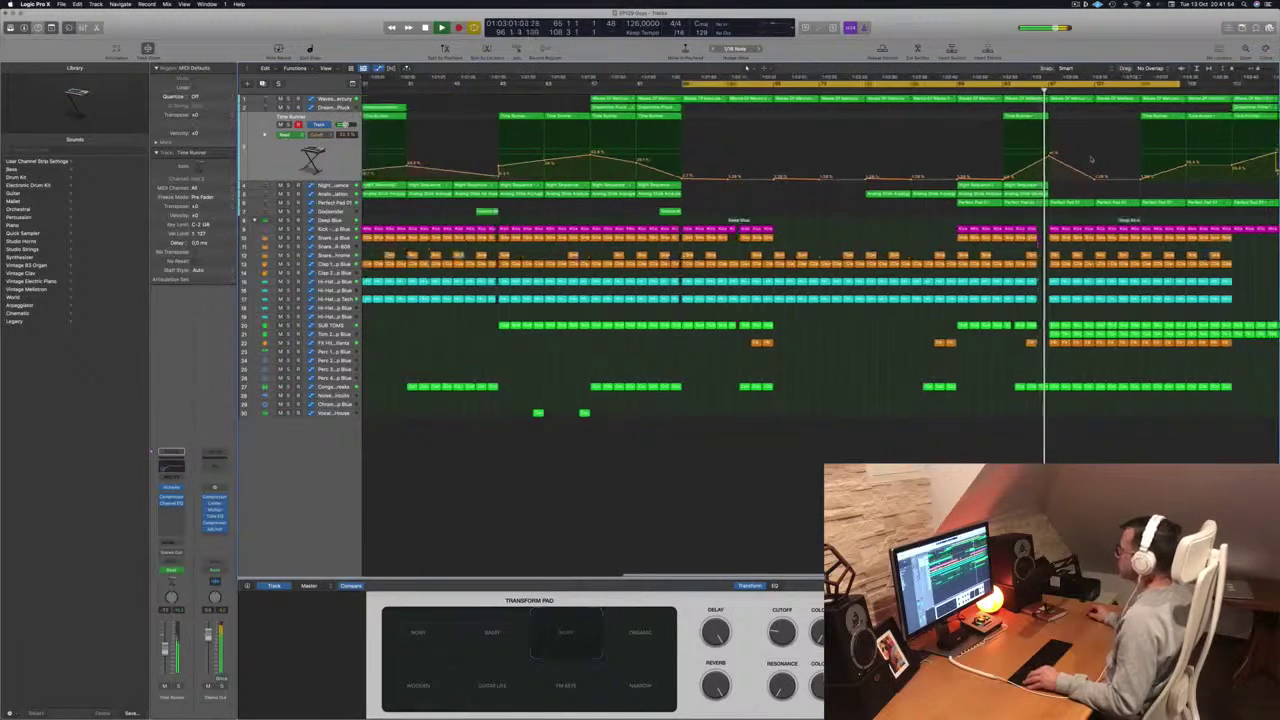
scroll(1091, 159, "down", 1)
scroll(1091, 159, "down", 2)
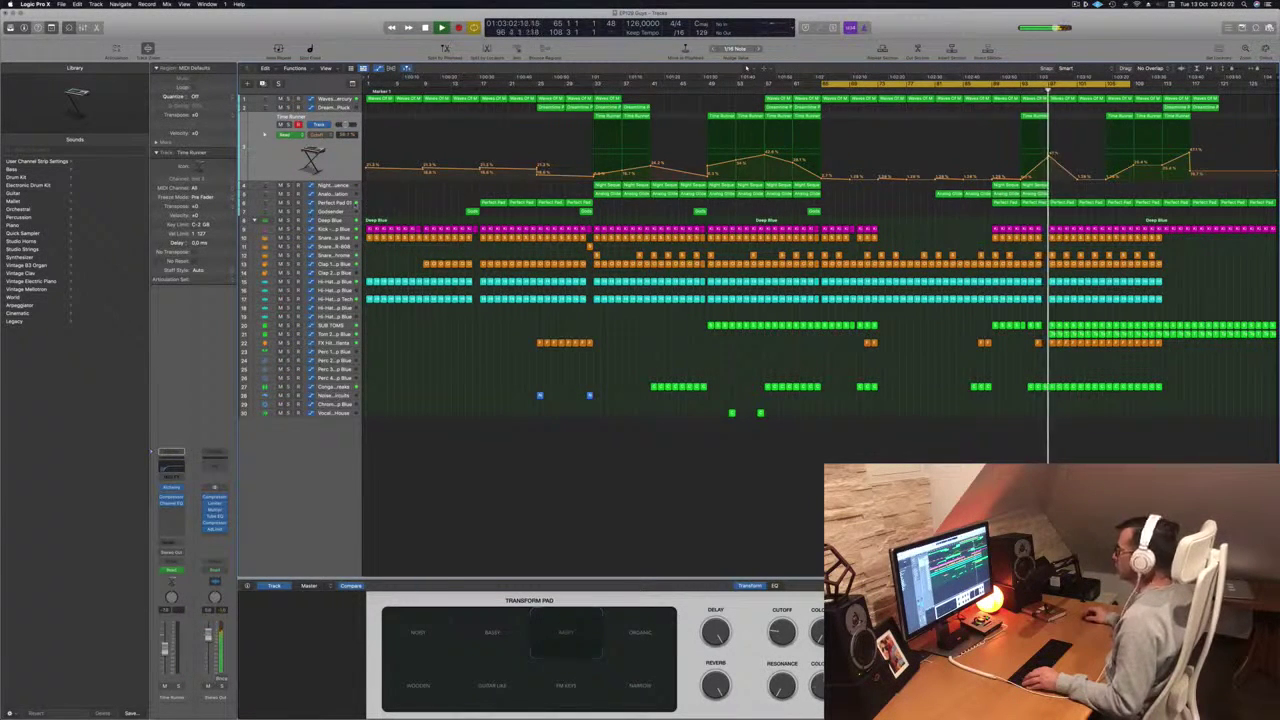
- Copy the Noise Sweep region from about bar 32 to bar 96, leading into bar 97, and select its track
key("Down")
key("Down")
key("Down")
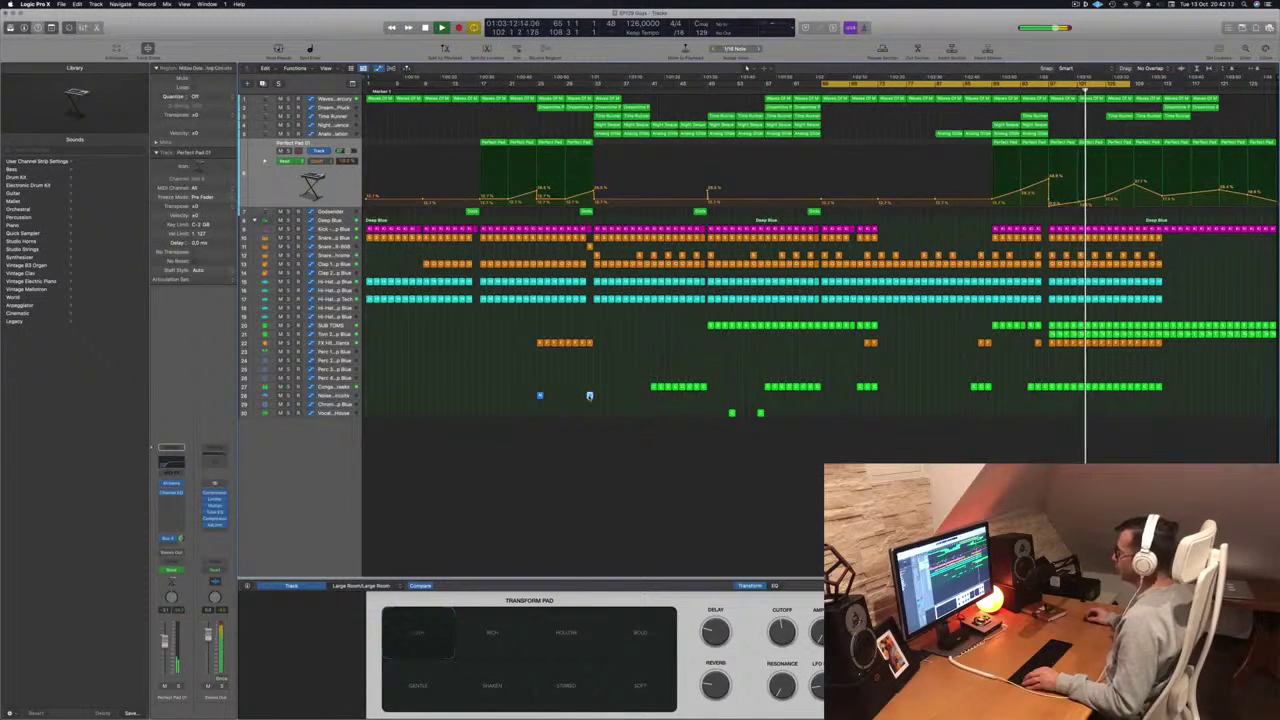
left_click_drag(589, 396, 1045, 397)
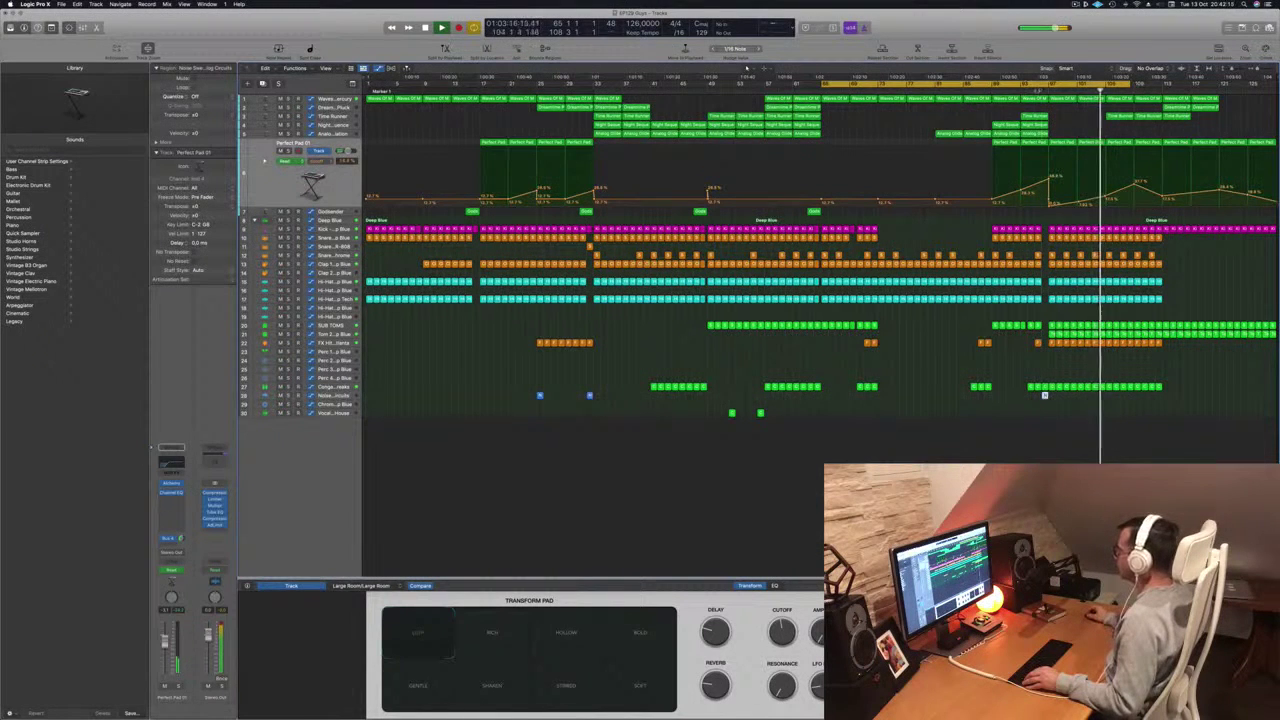
left_click(336, 396)
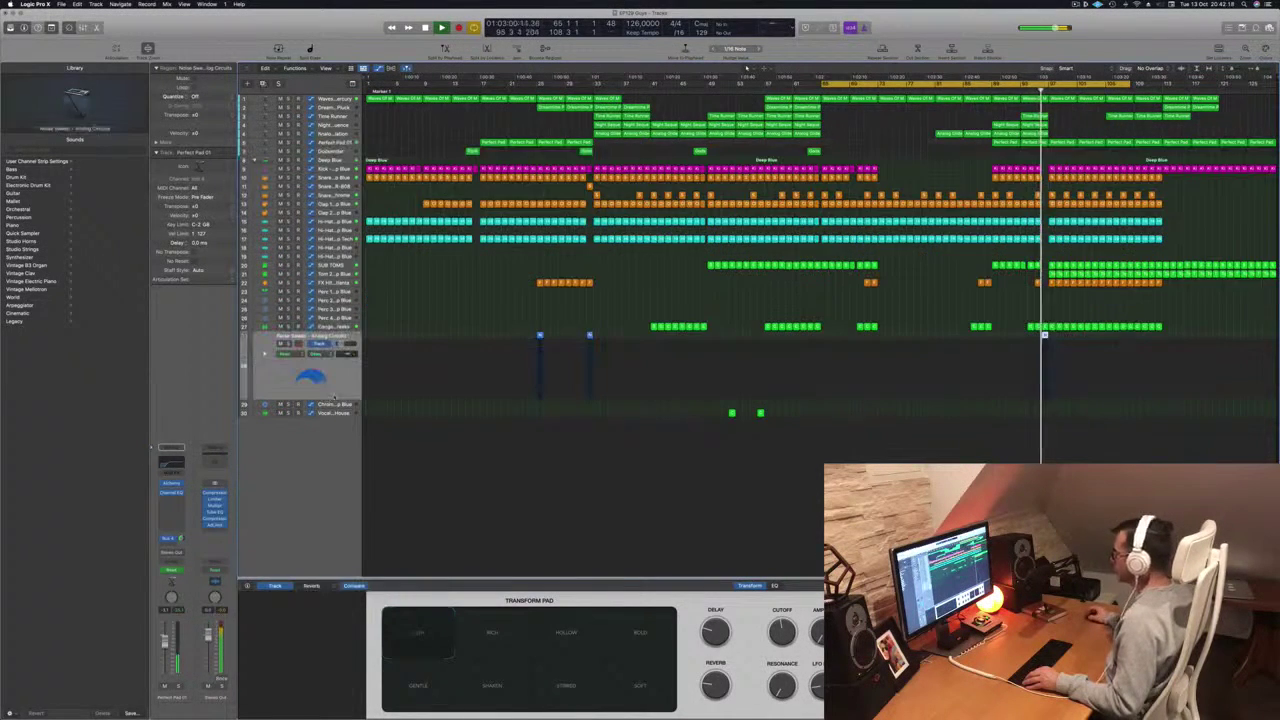
key("super+Right")
key("super+Right")
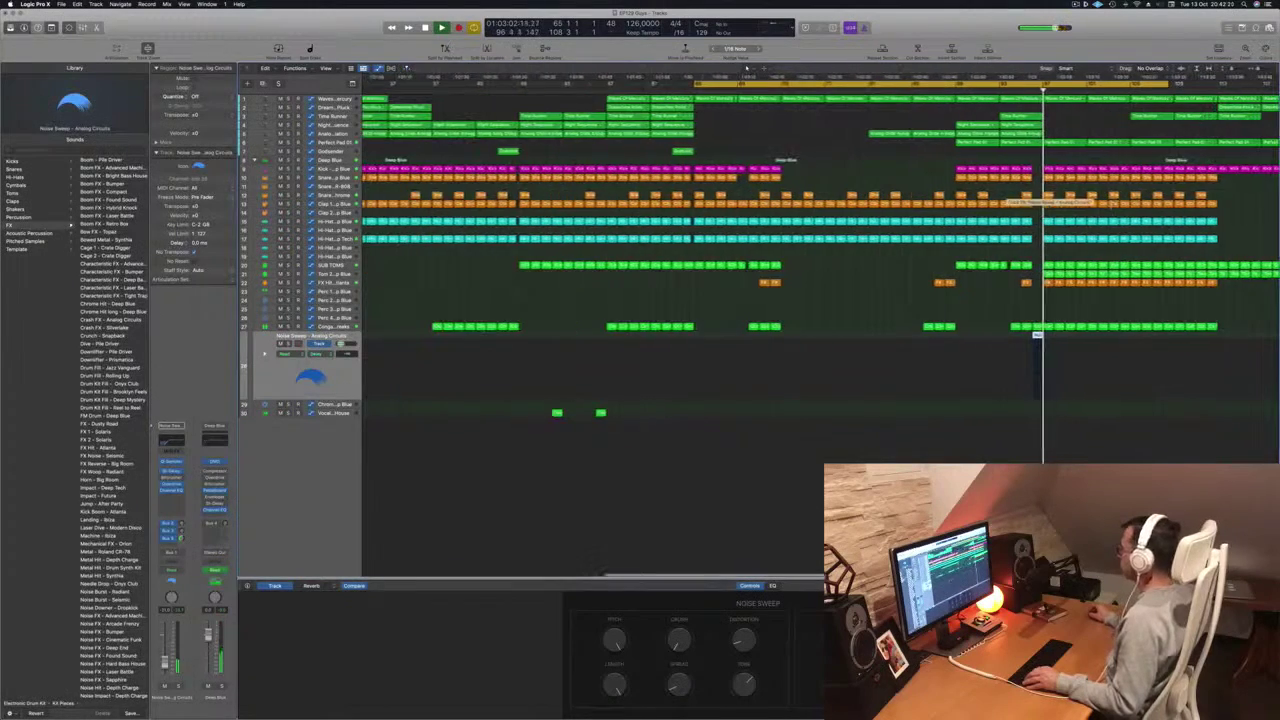
key("super+Left")
key("super+Left")
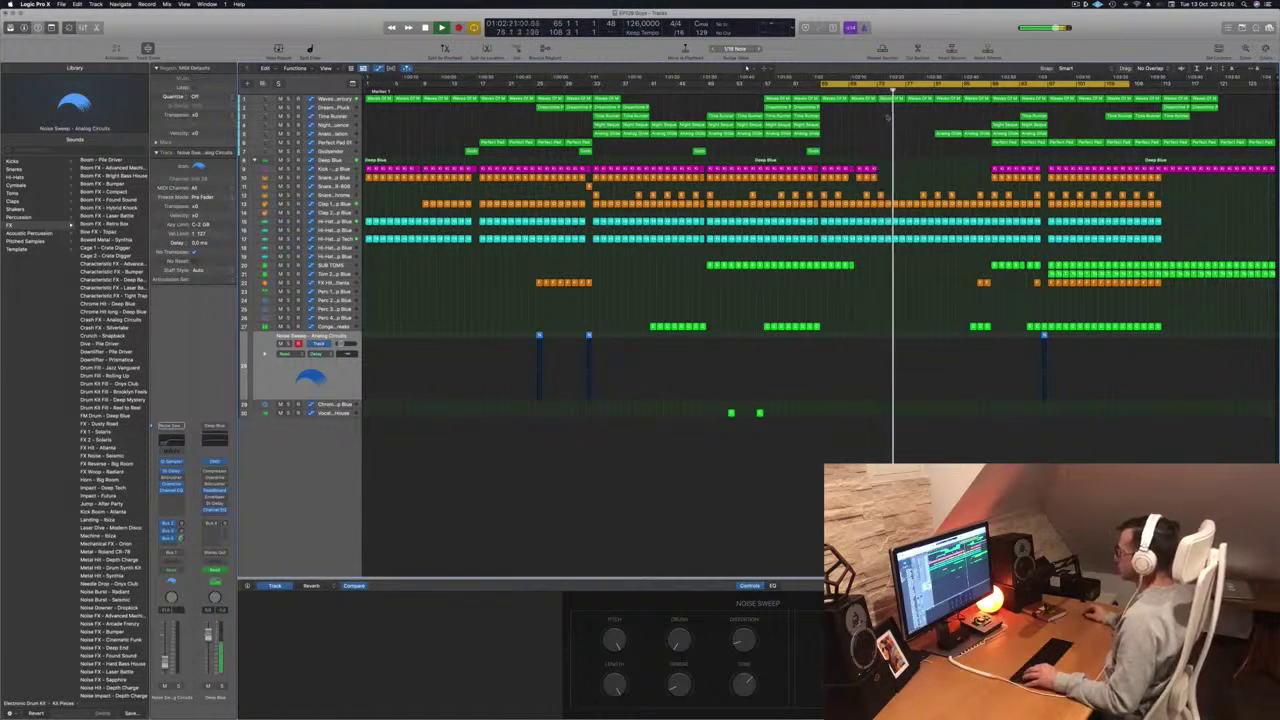
- Delete the Waves Of Mercury regions at bars 81 and 85 and the Chrome snare region at about bar 79, keeping the track
left_click(333, 99)
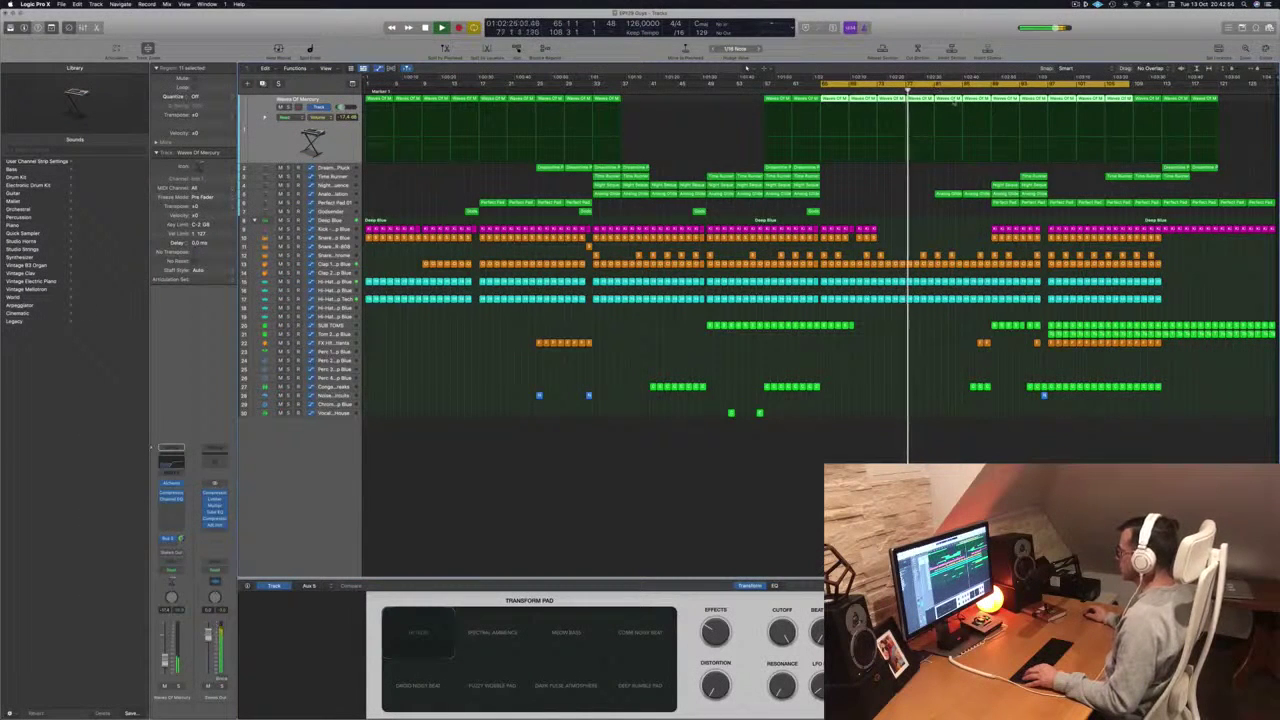
left_click(947, 101)
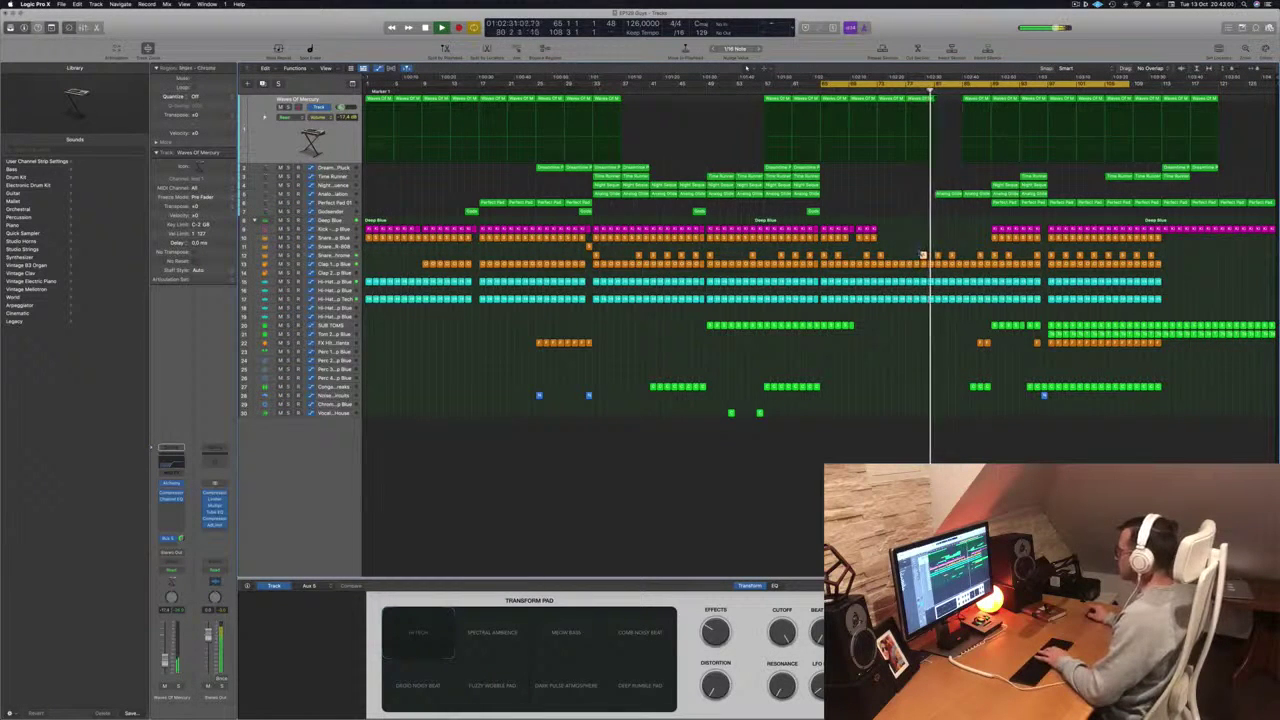
key("super+BackSpace")
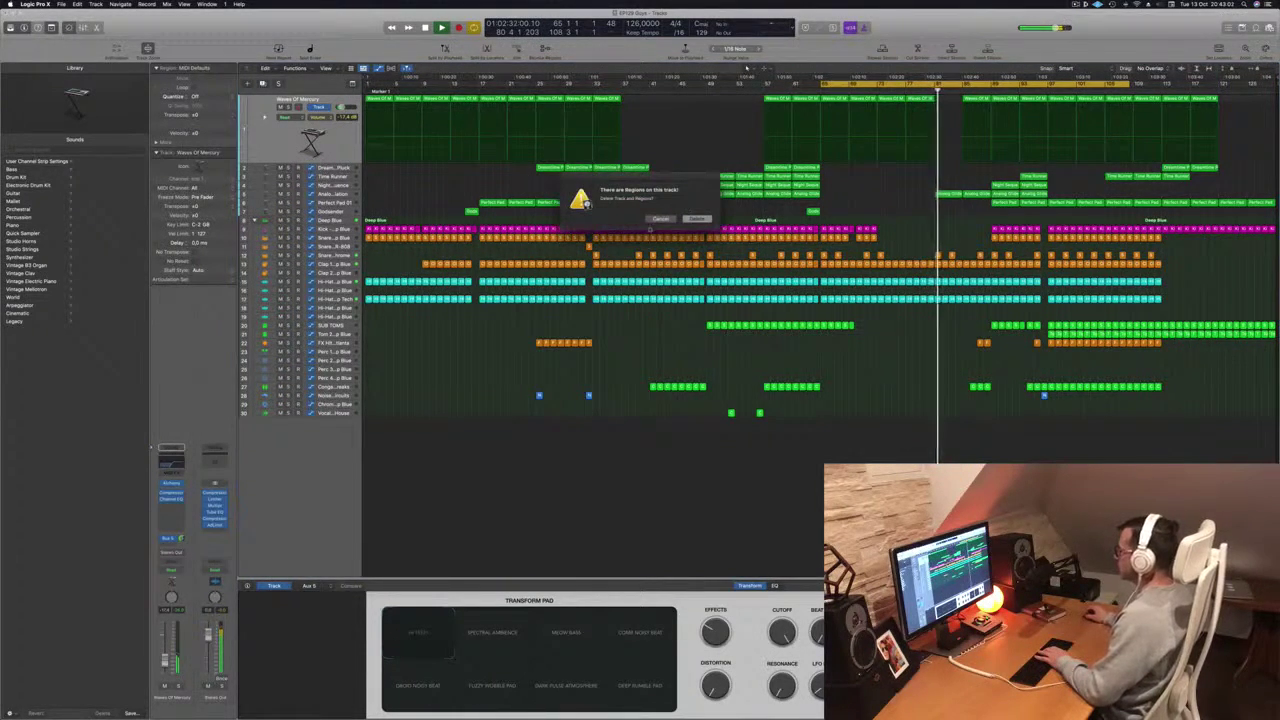
key("Escape")
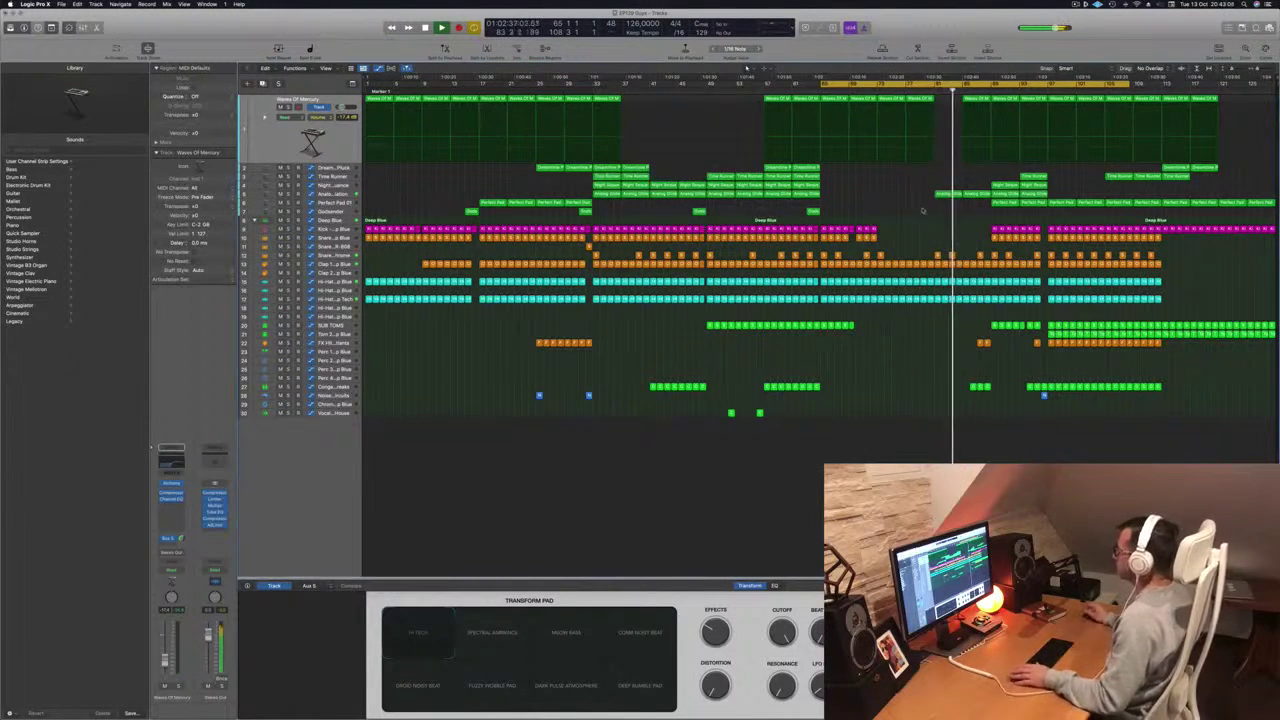
left_click(978, 100)
key("Delete")
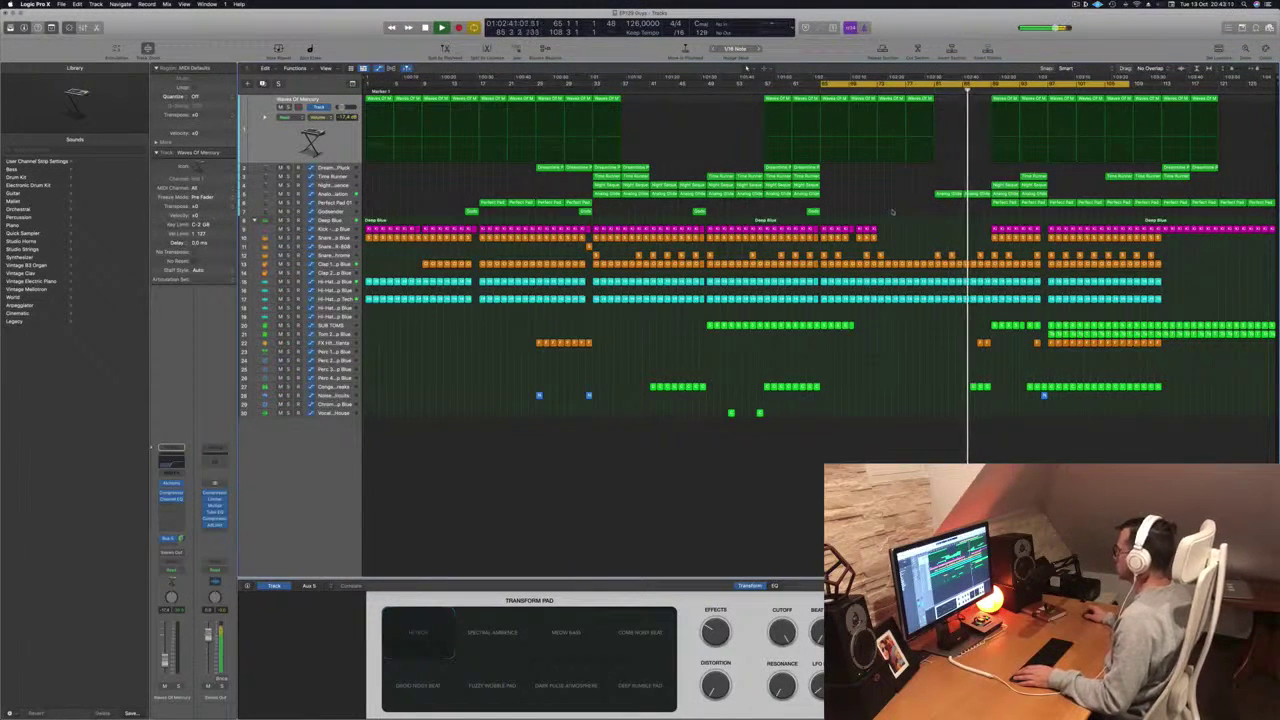
- Delete the FX Hit and Conga regions in the last bars before bar 89
key("super+Right")
key("super+Right")
key("super+Right")
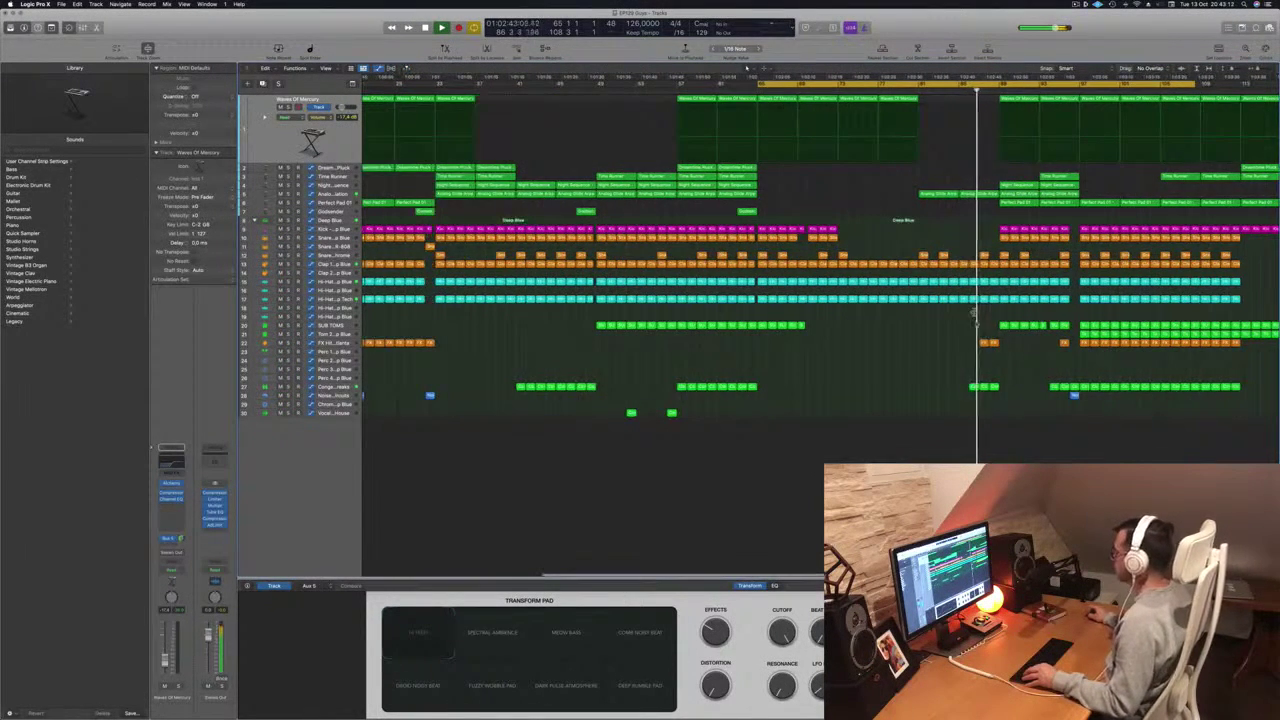
left_click_drag(968, 334, 997, 402)
key("Delete")
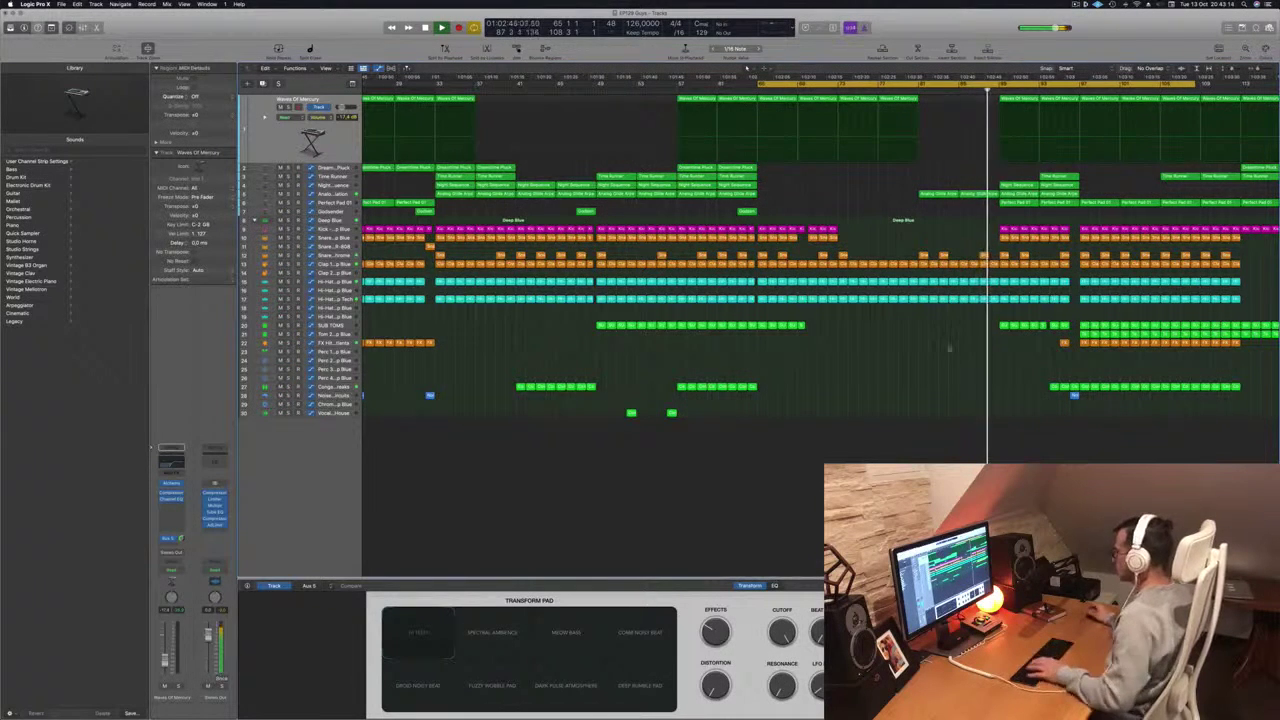
- Copy Waves Of Mercury regions into the gap from bar 81 to bar 89
key("super+Left")
scroll(941, 337, "left", 3)
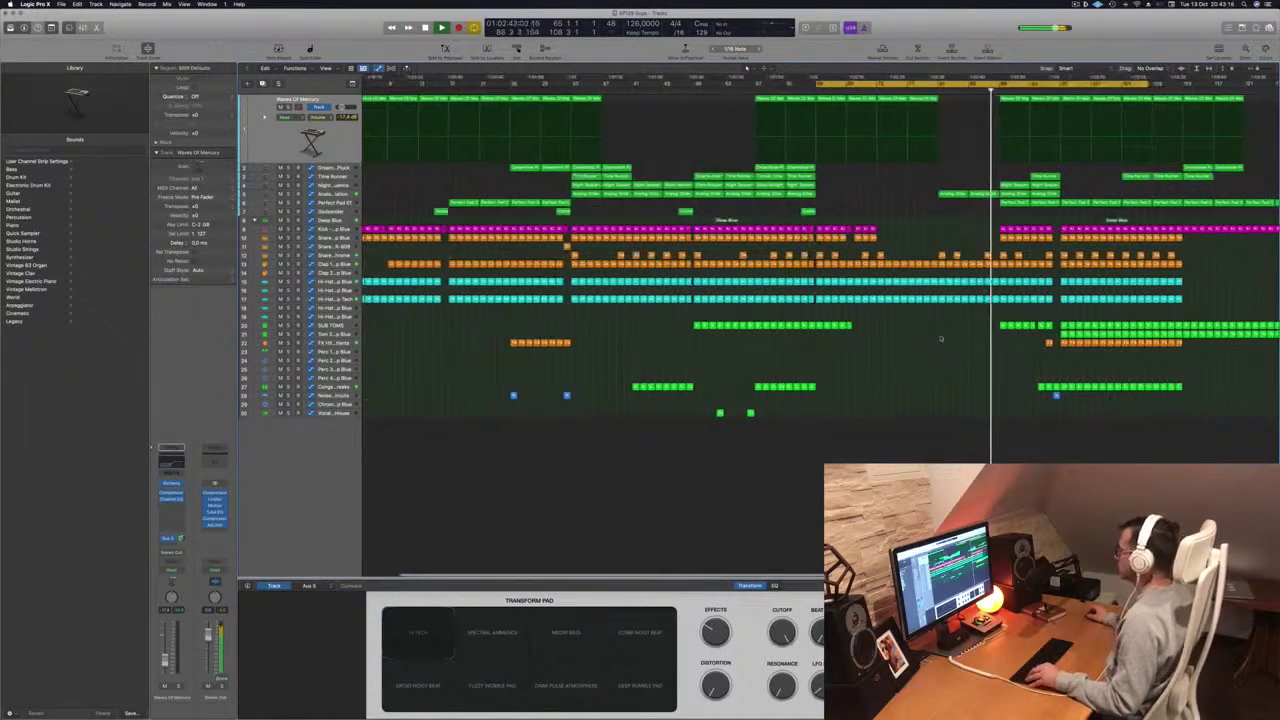
scroll(988, 241, "right", 2)
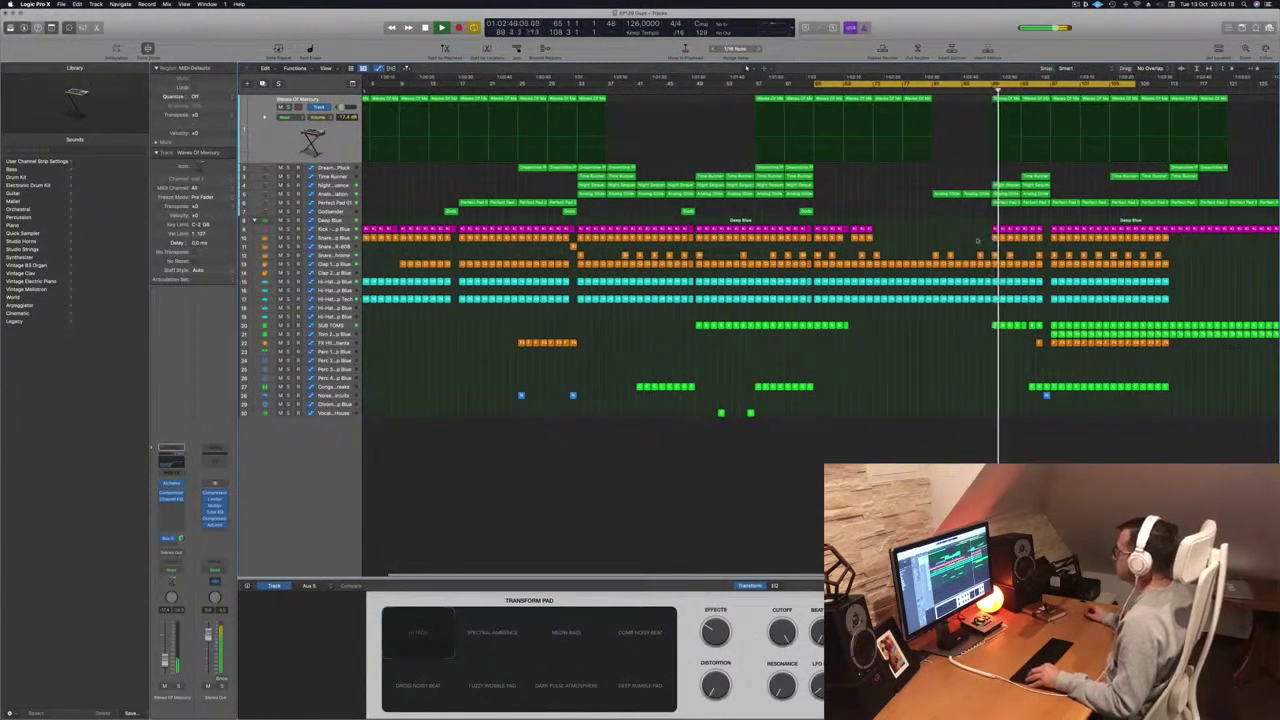
scroll(988, 241, "right", 3)
scroll(976, 240, "left", 3)
scroll(976, 240, "left", 1)
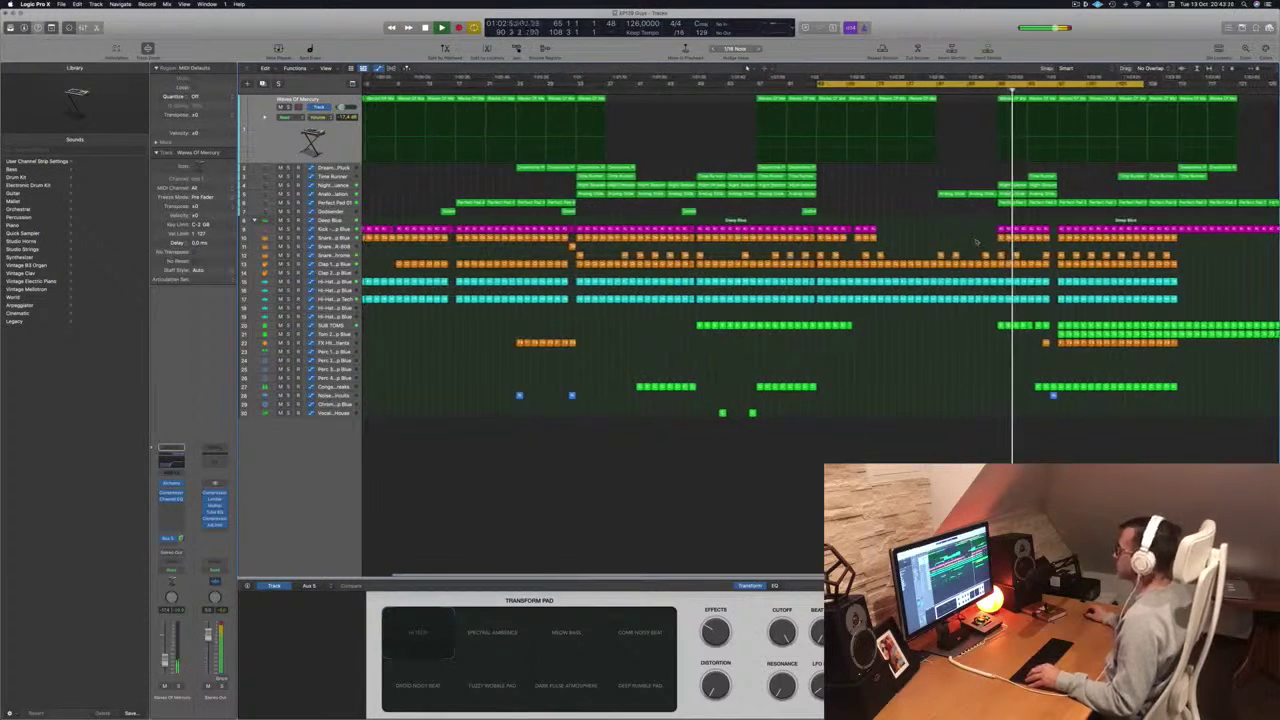
scroll(976, 240, "left", 1)
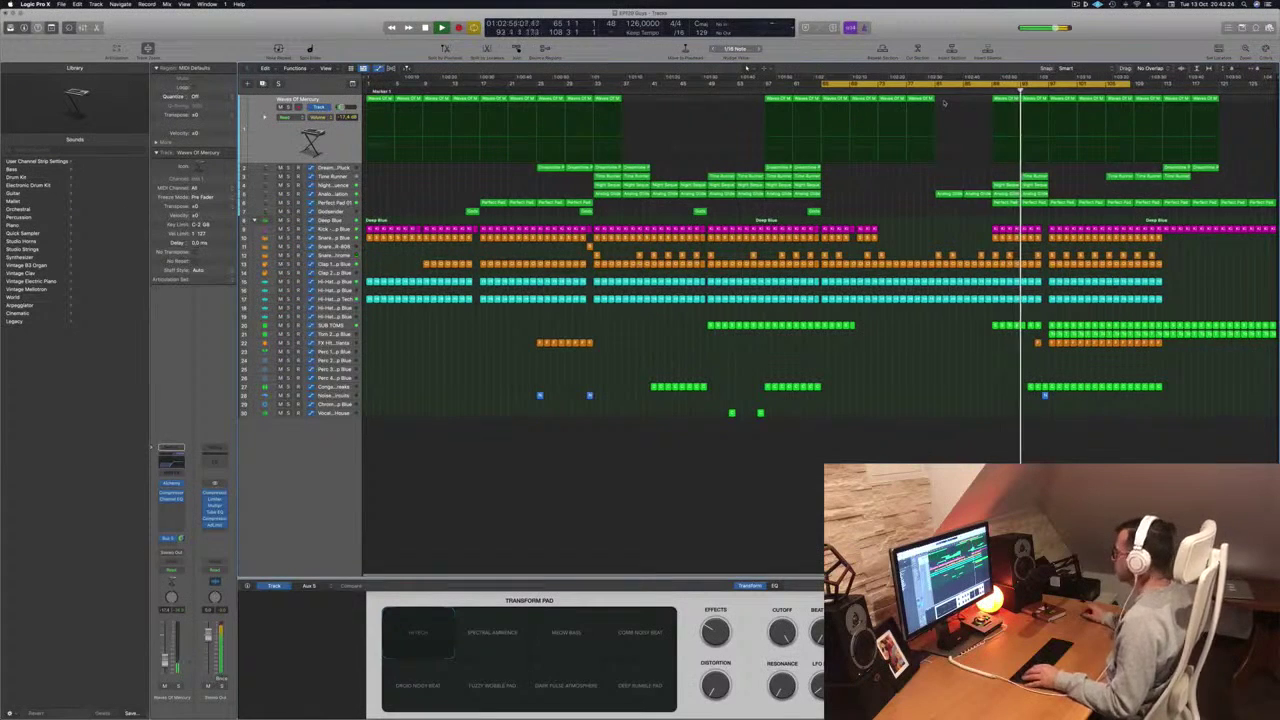
key("space")
left_click_drag(917, 100, 976, 106)
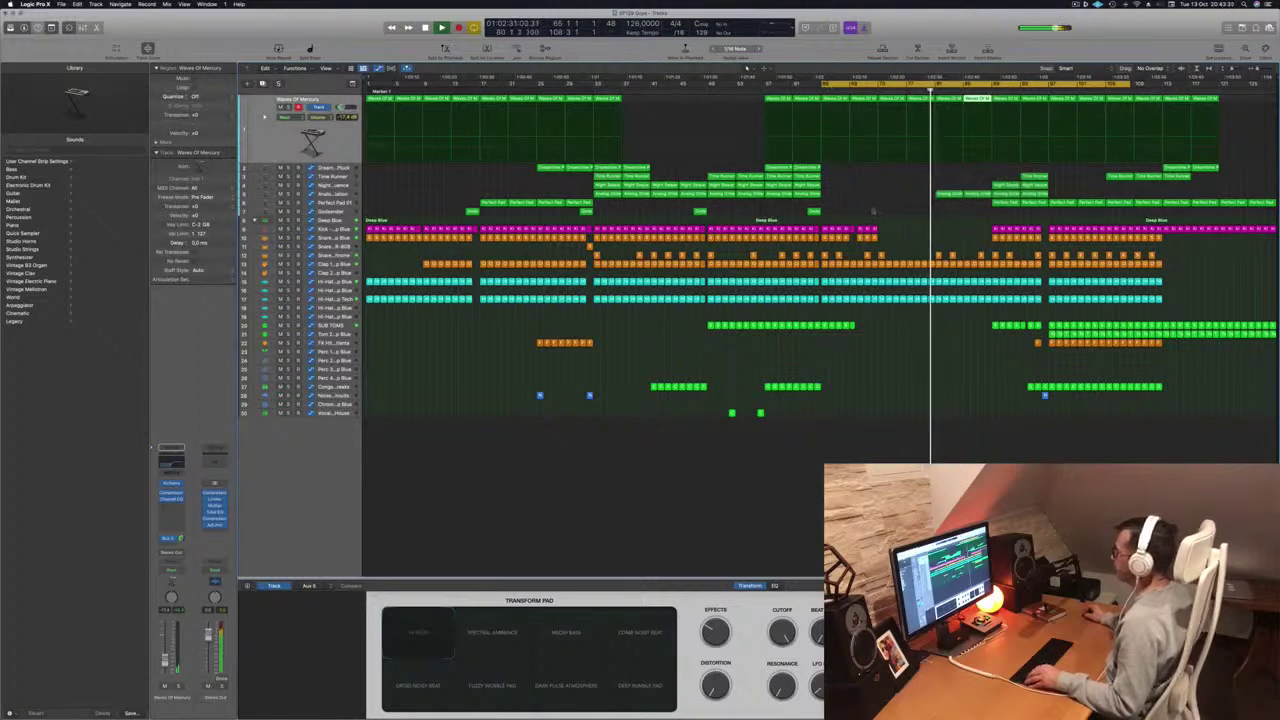
key("super+a")
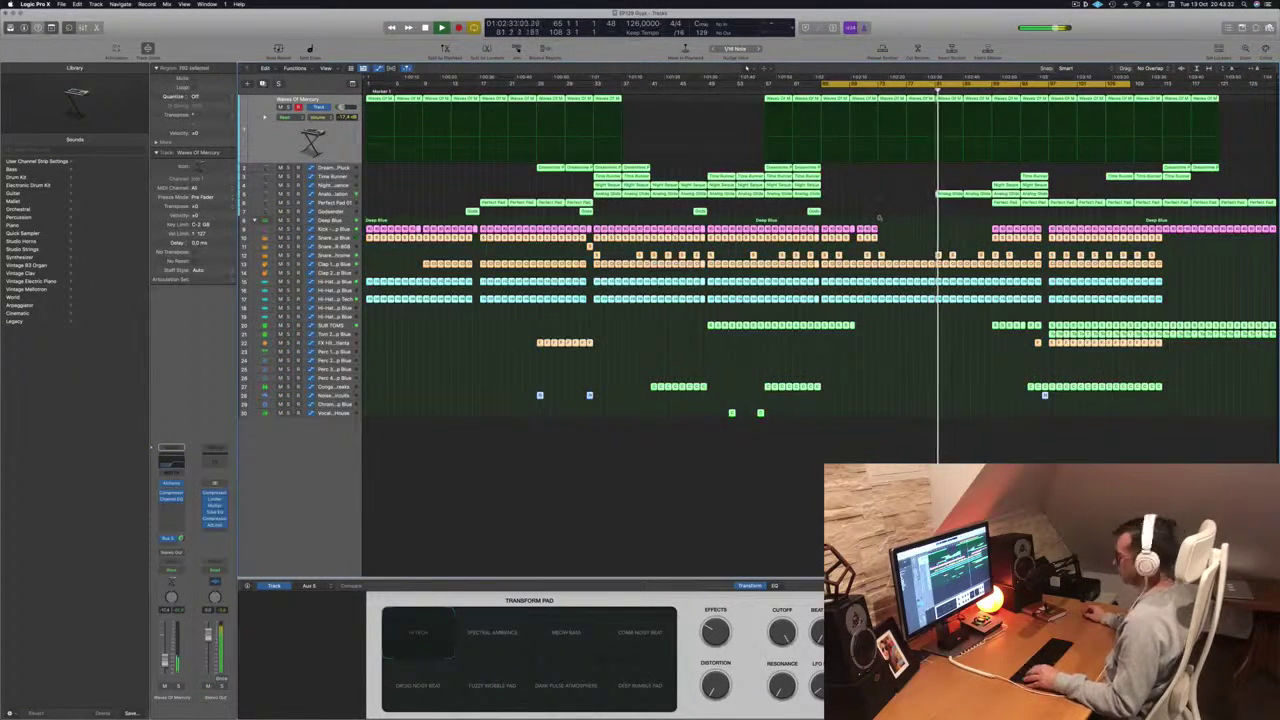
key("s")
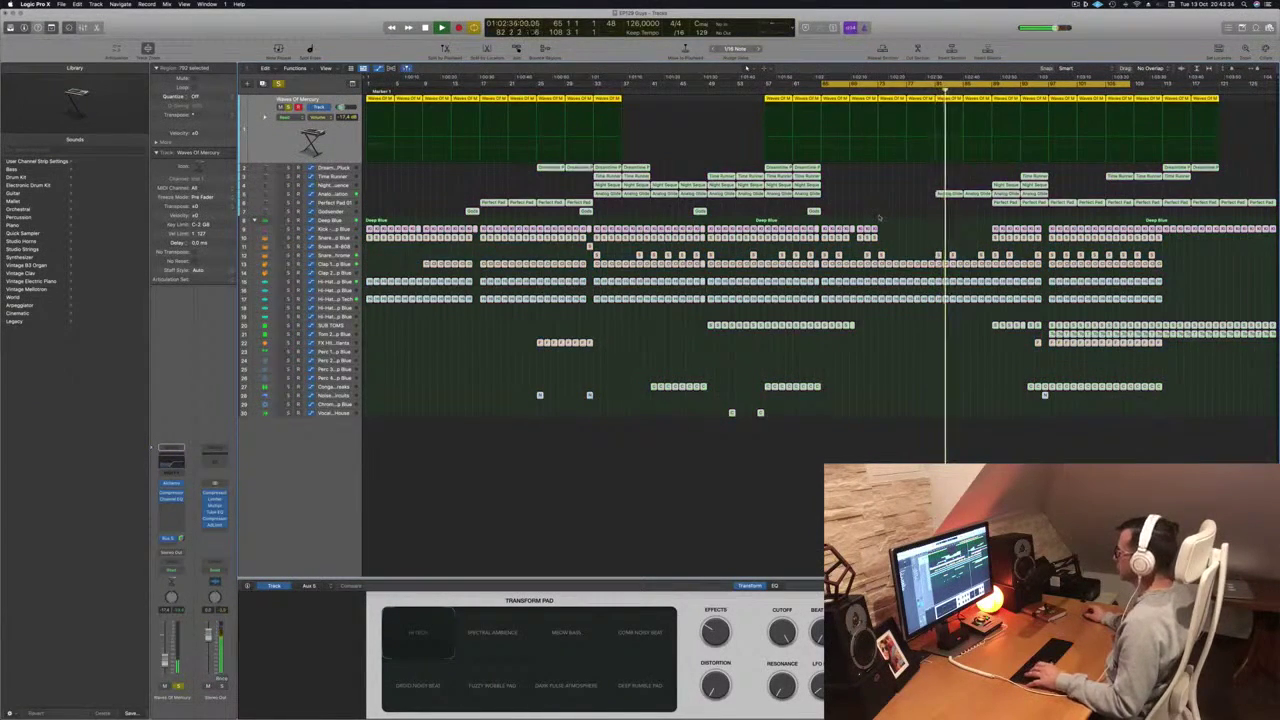
key("s")
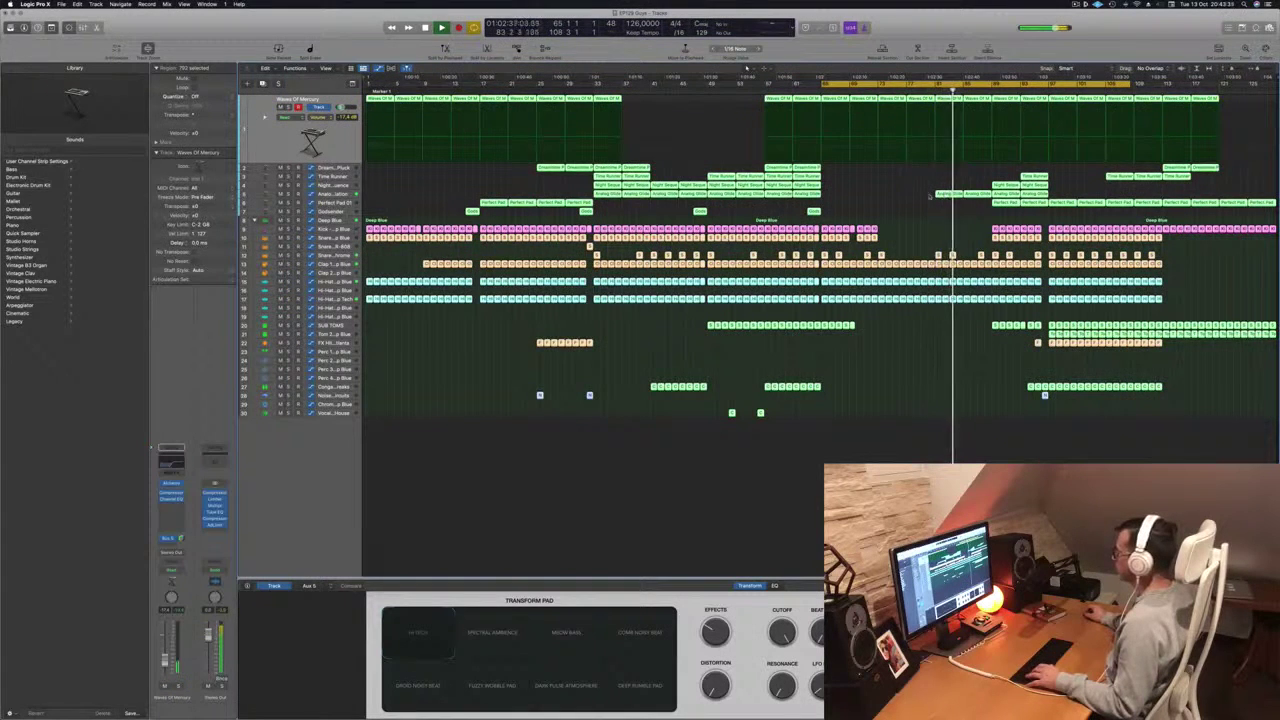
left_click(892, 197)
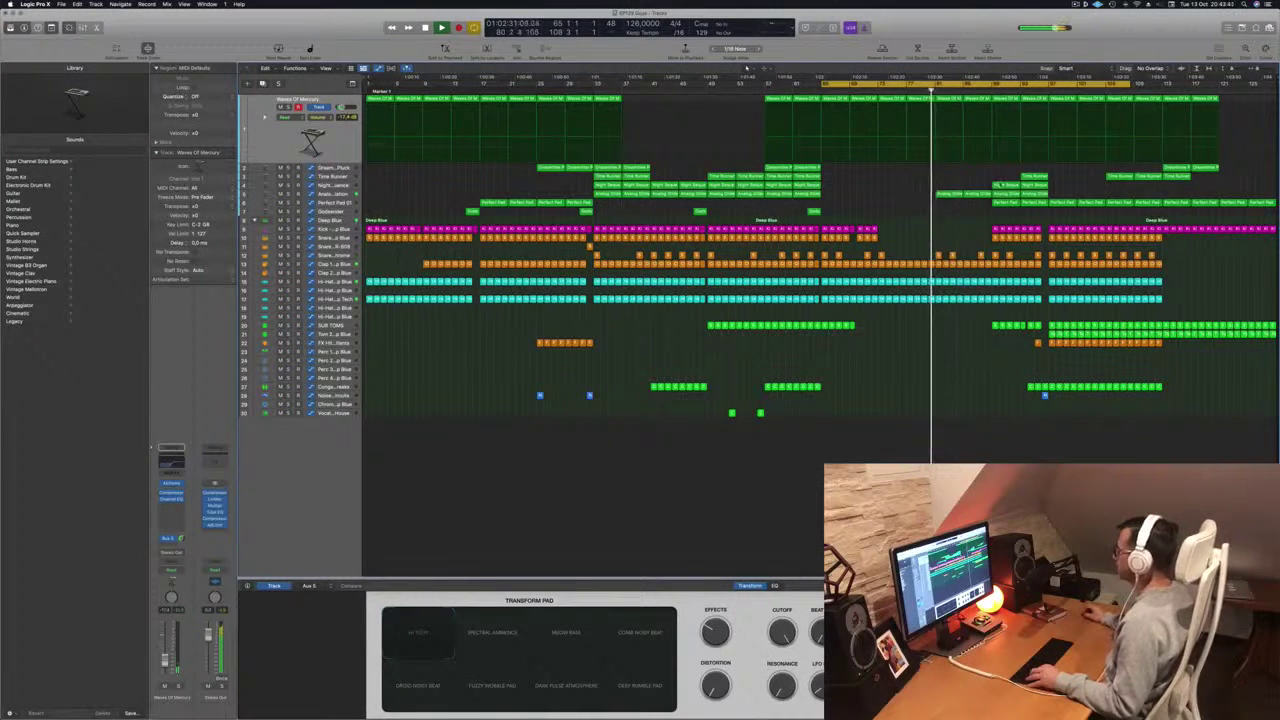
- Copy the Time Runner region across bars 81 to 93, and remove the Night Sequence copies tried at bars 81 and 85
left_click_drag(1000, 186, 943, 187)
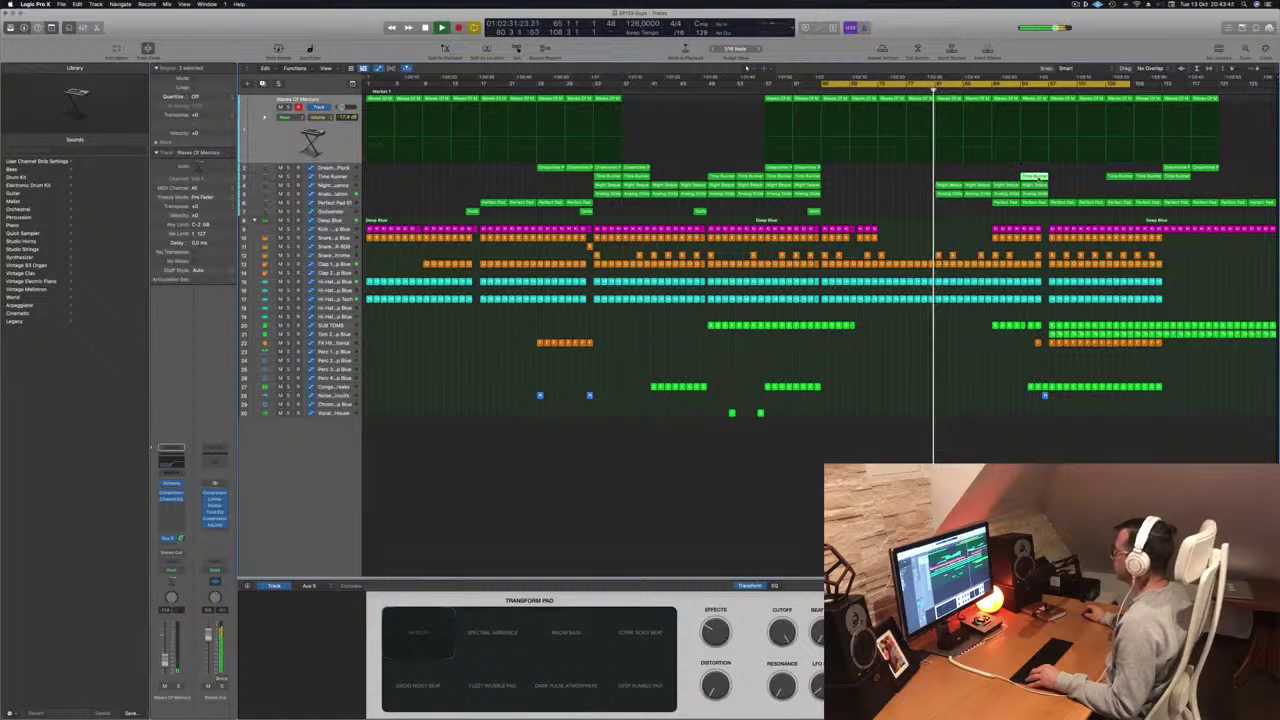
mouse_move(1033, 178)
left_mouse_down()
mouse_move(948, 178)
mouse_move(1011, 181)
left_mouse_up()
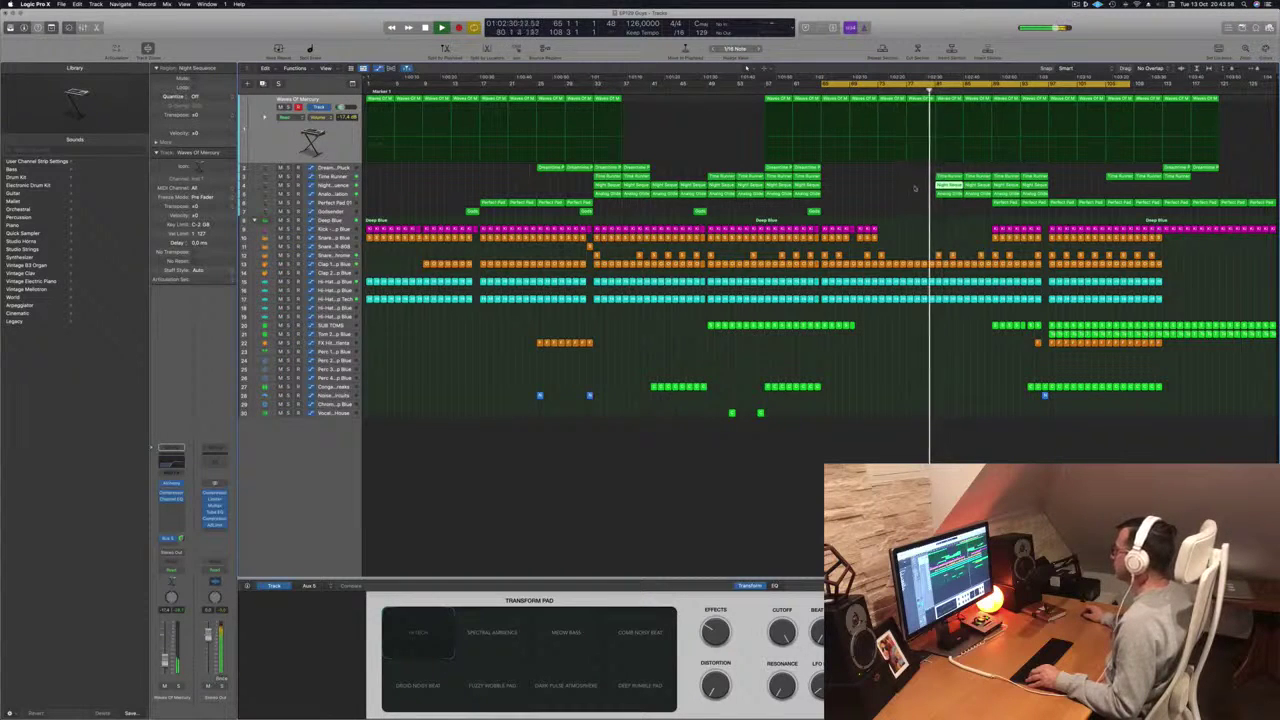
left_click(971, 187, "shift")
key("Delete")
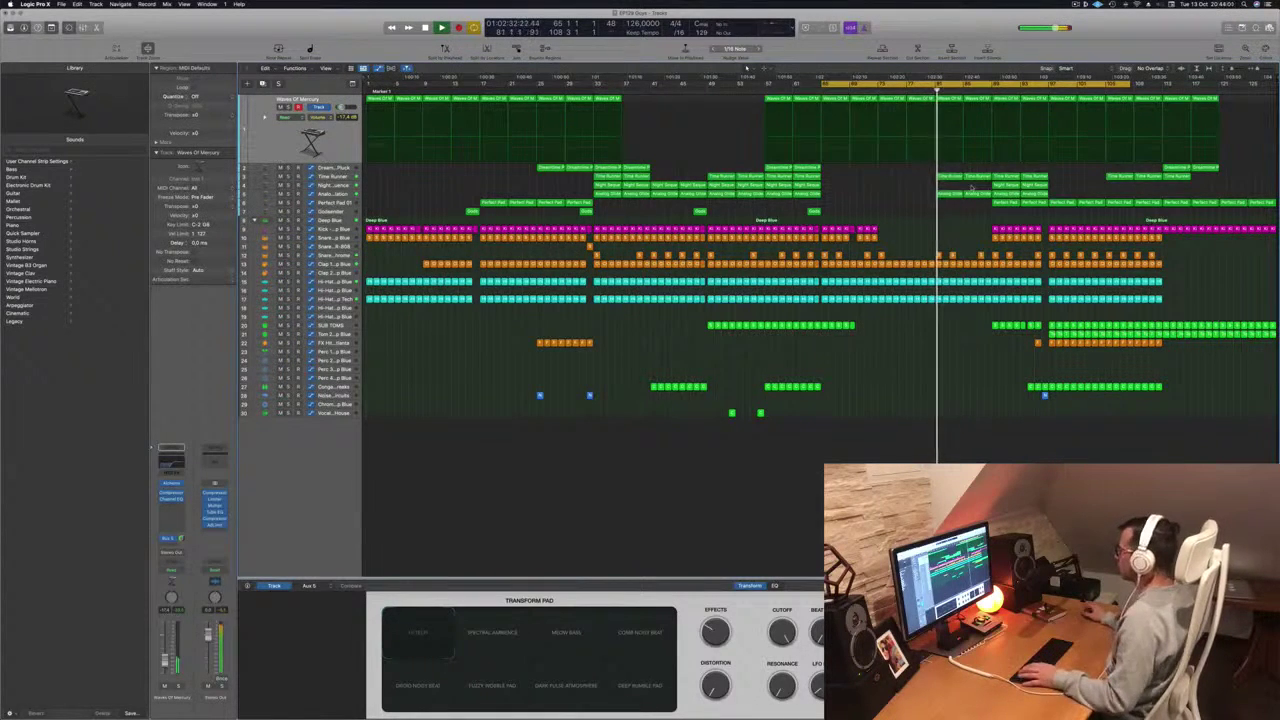
- Play the breakdown from about bar 81 and show the automation of the Time Runner and Deep Blue tracks
left_click(934, 91)
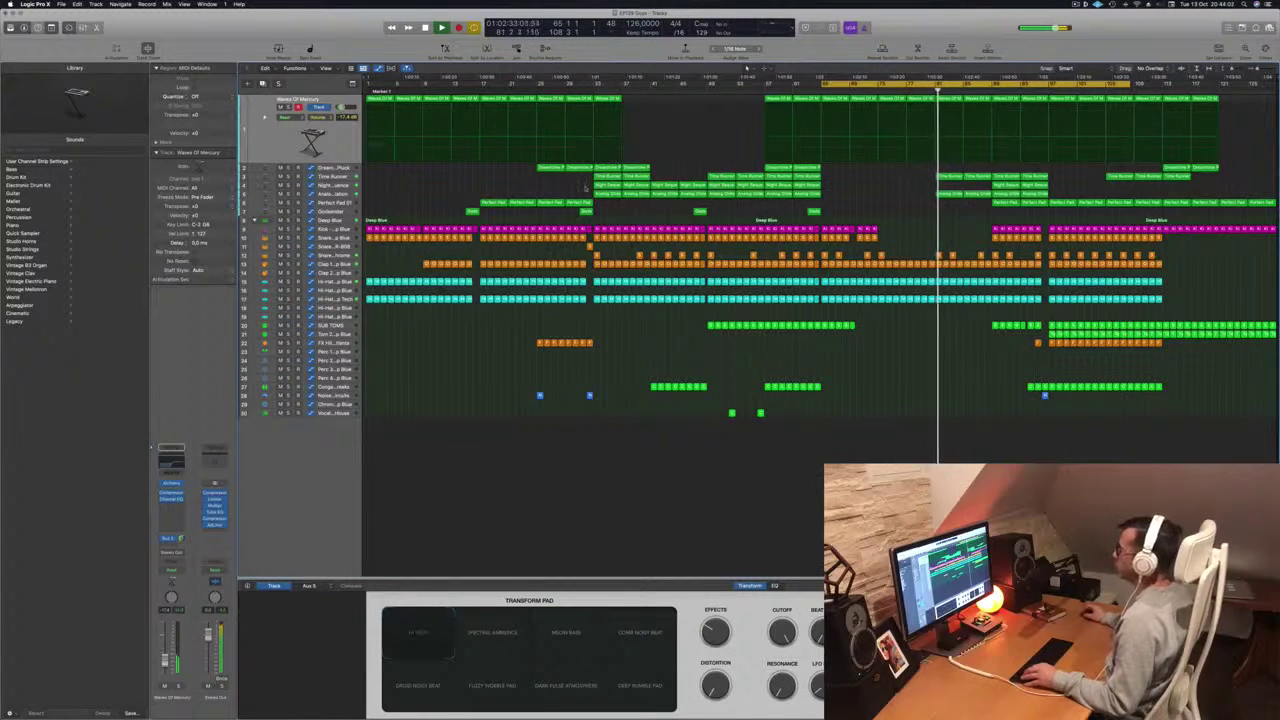
left_click(345, 177)
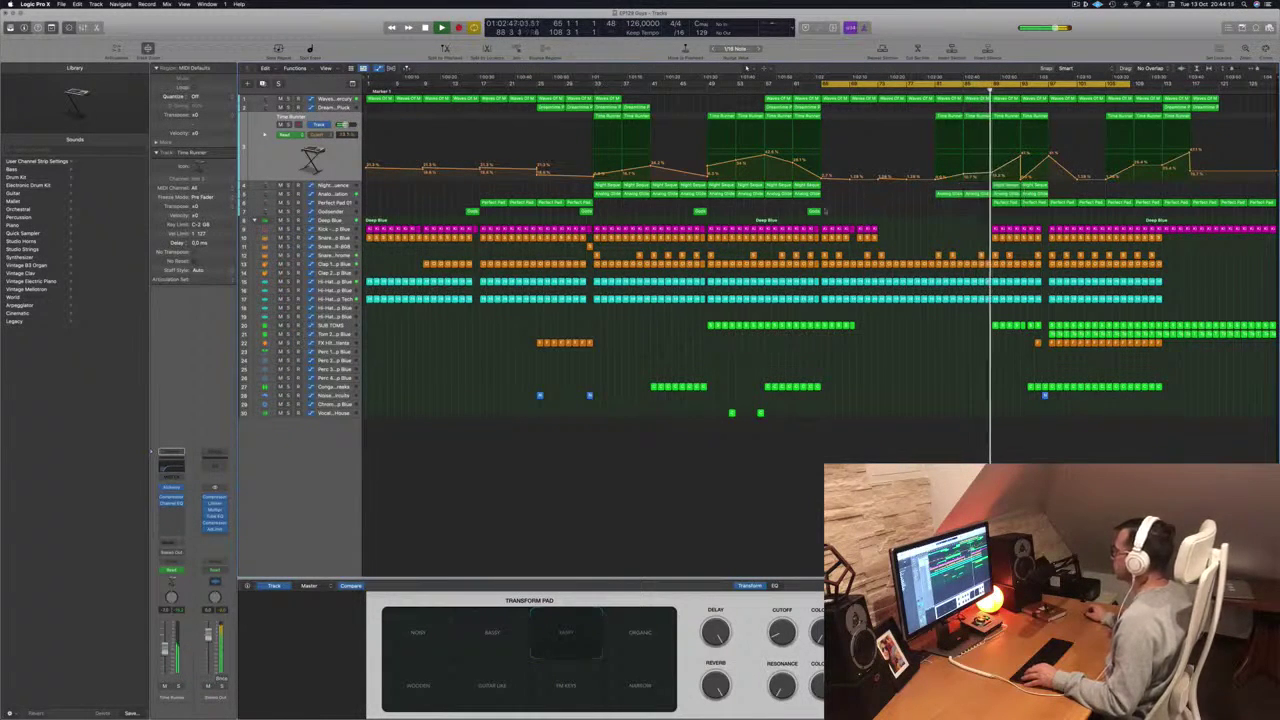
left_click(344, 221)
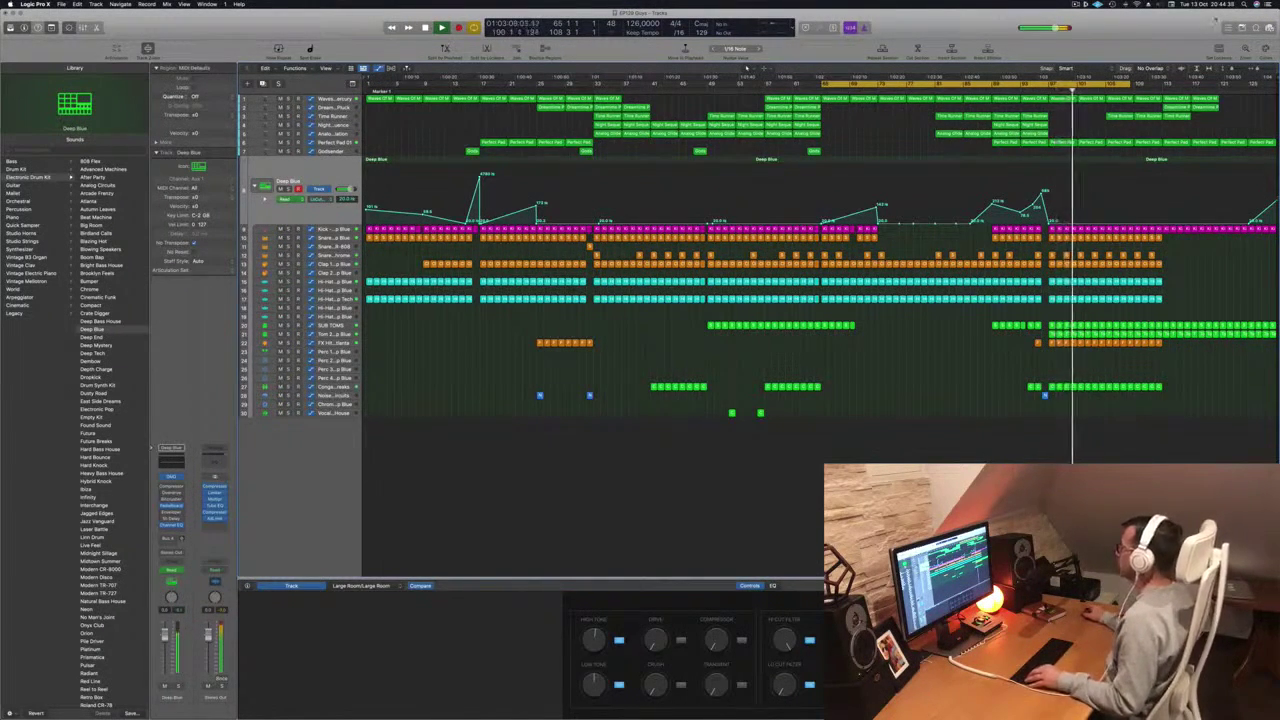
- Set the cycle range to bars 97 to 113 and repeat that section once, inserting the copy at bar 113
left_click_drag(1132, 86, 1162, 102)
left_click(1052, 86)
left_click_drag(1051, 86, 1161, 92)
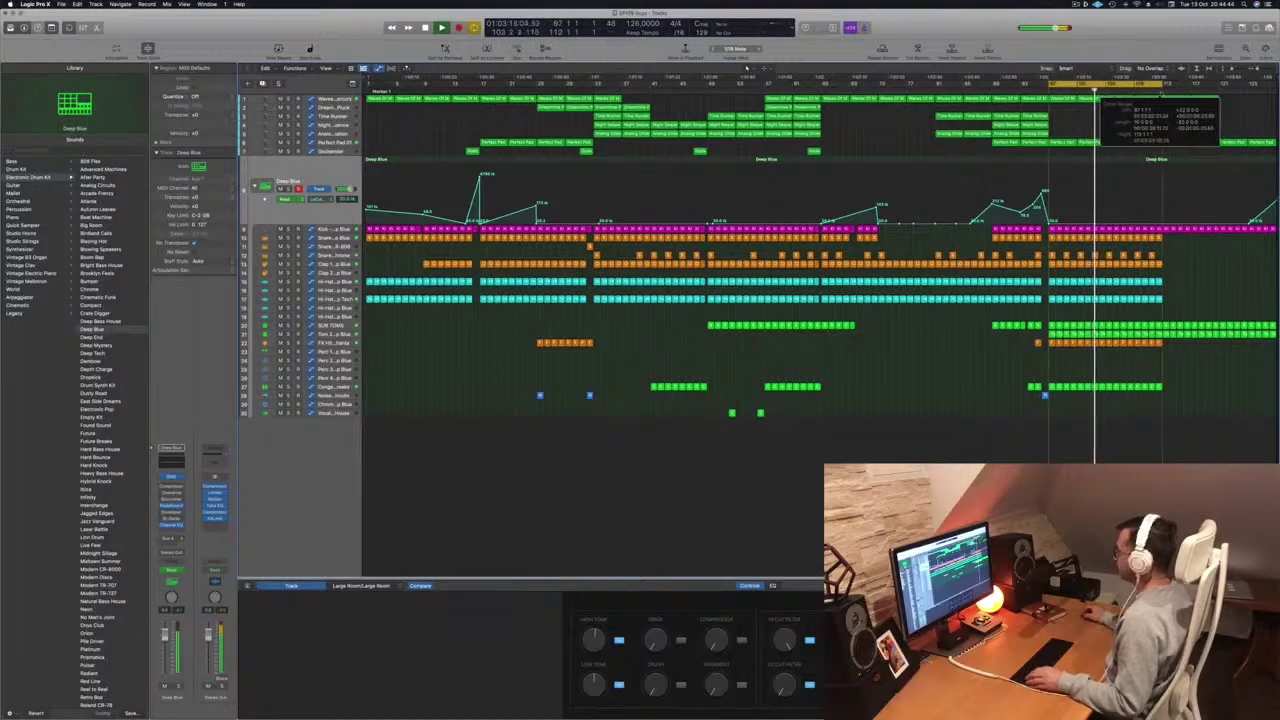
key("super+r")
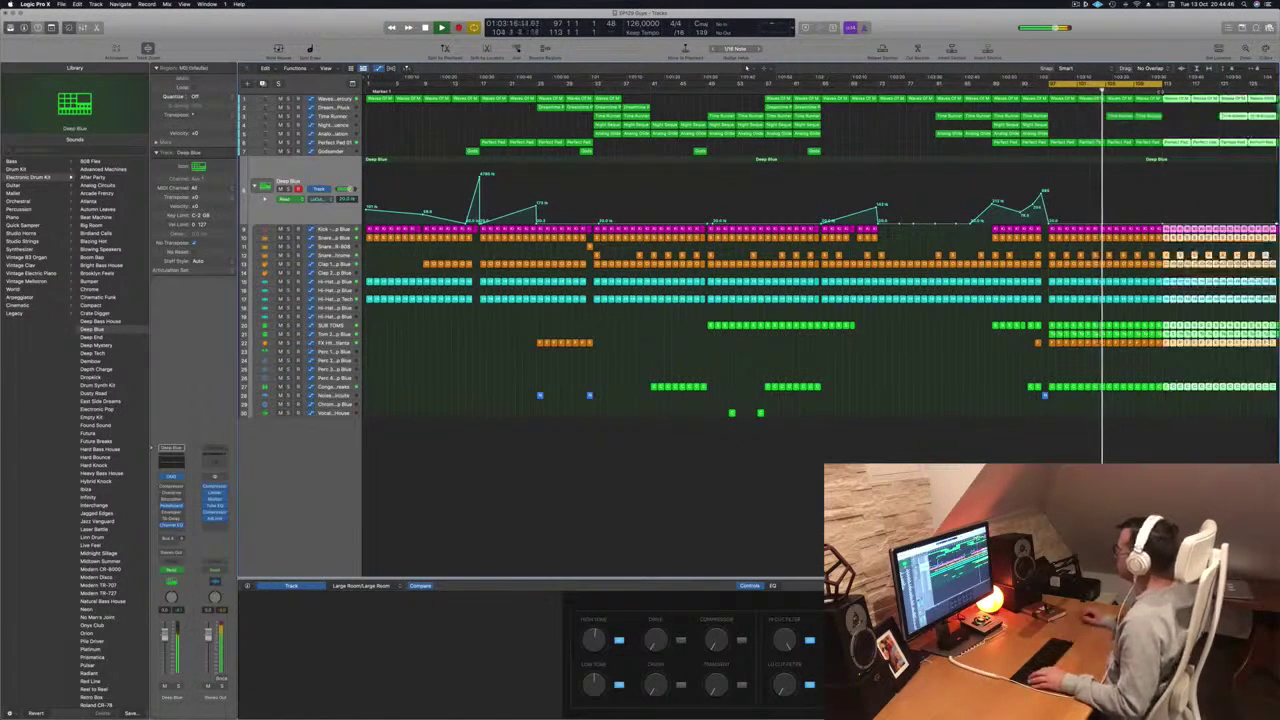
key("super+Left")
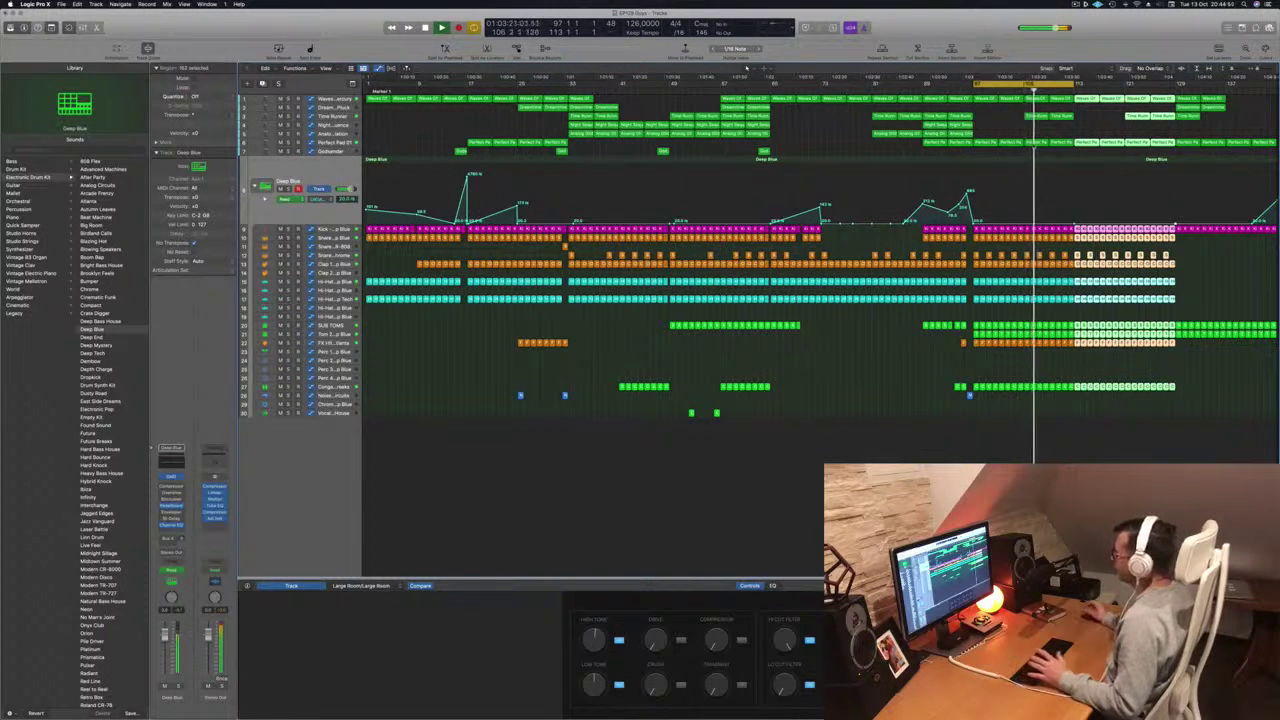
- Audition from about bar 49 and from bar 97, and delete all regions between bars 113 and 129
left_click(669, 90)
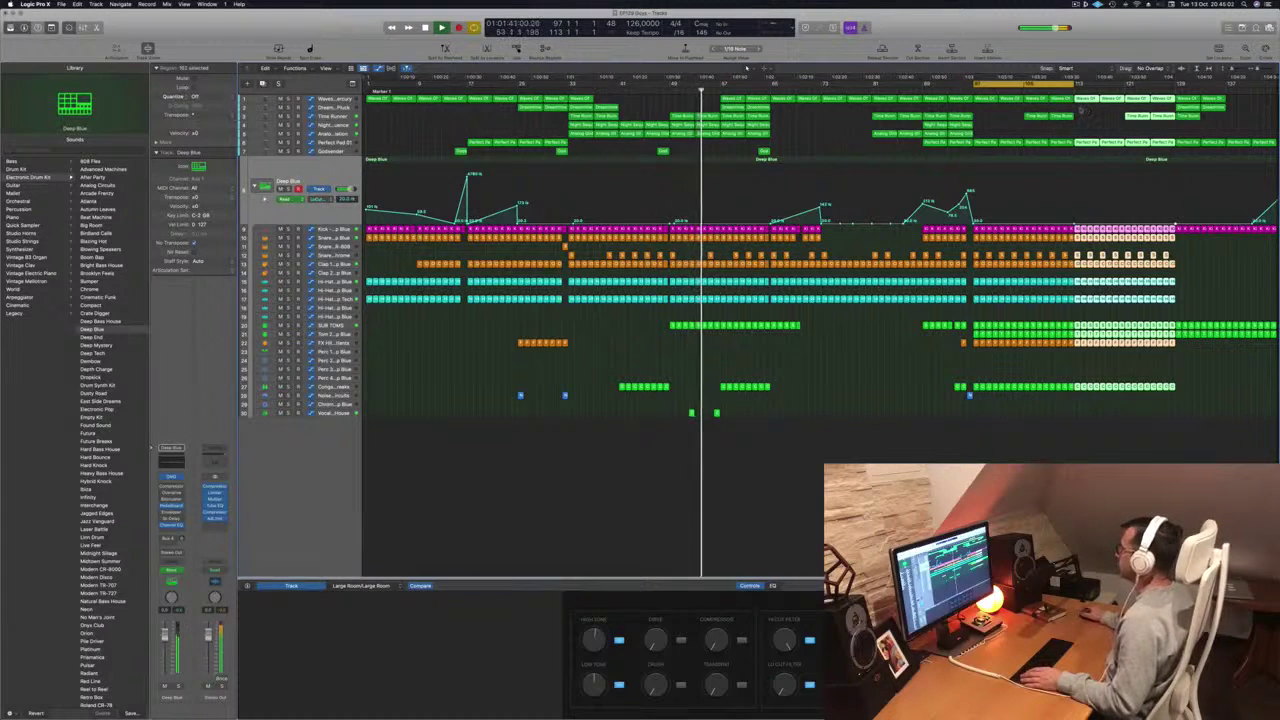
key("space")
key("space")
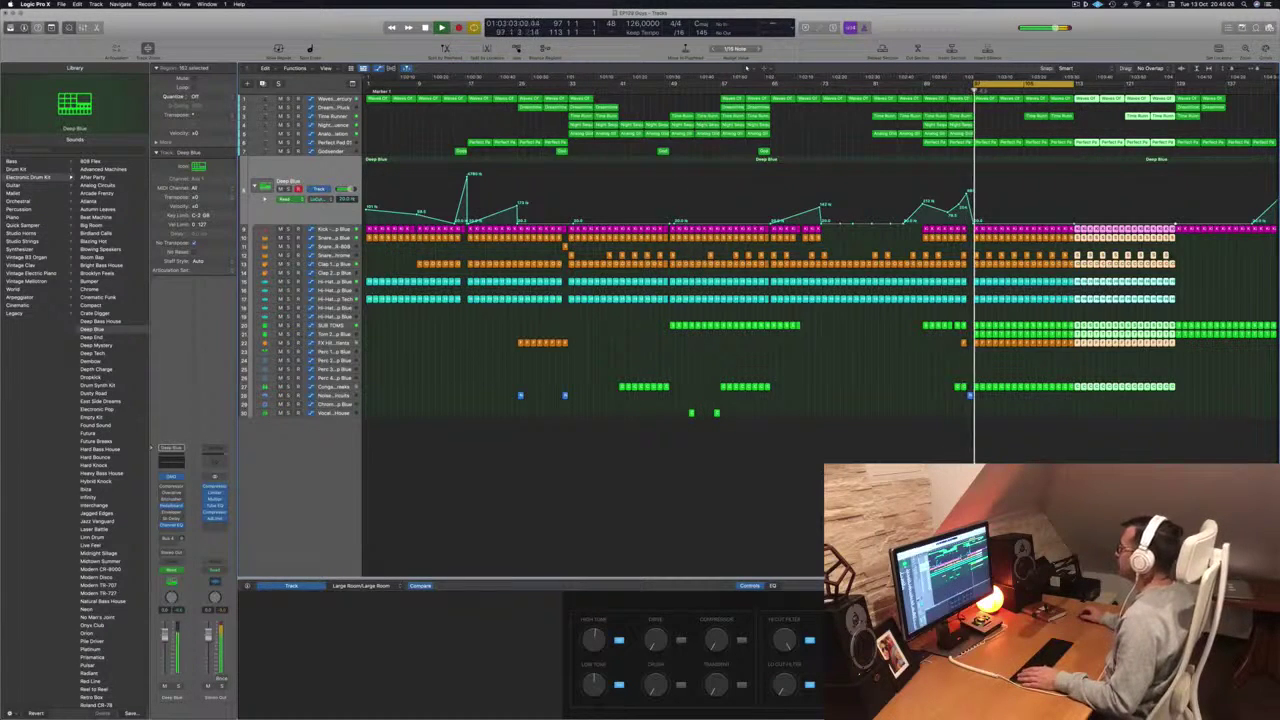
left_click(1086, 362)
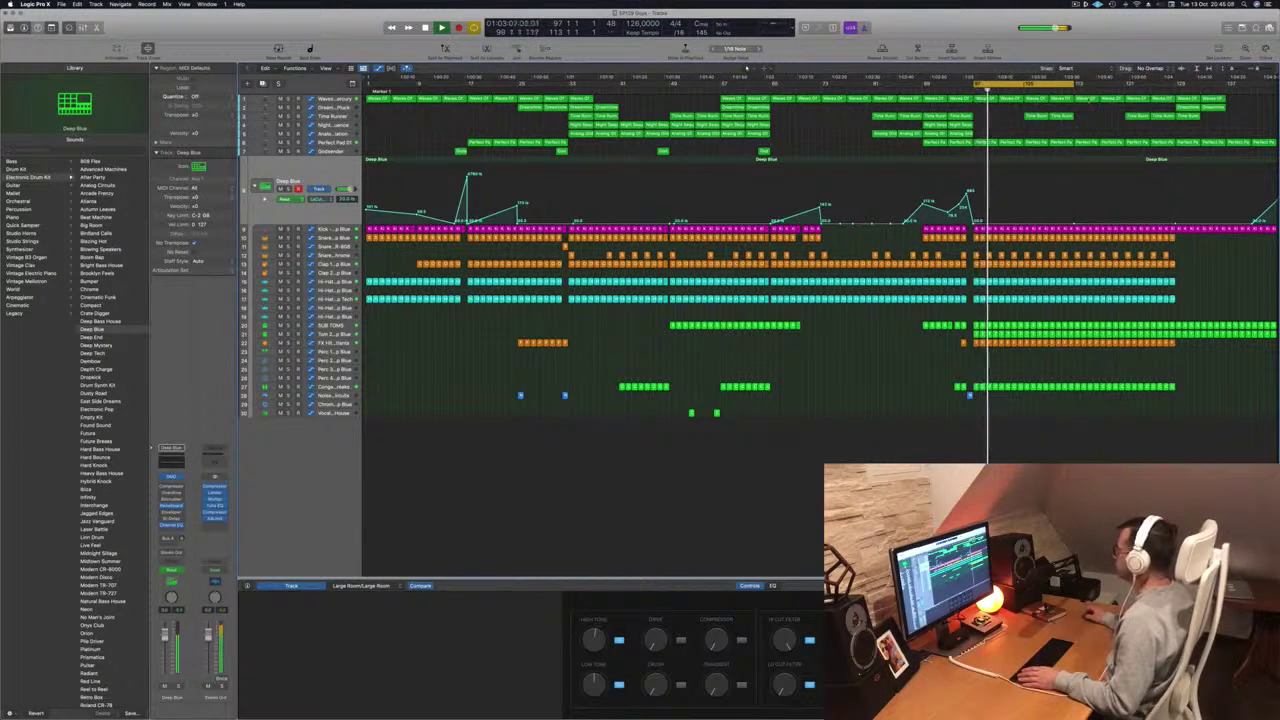
left_click_drag(1074, 397, 1172, 97)
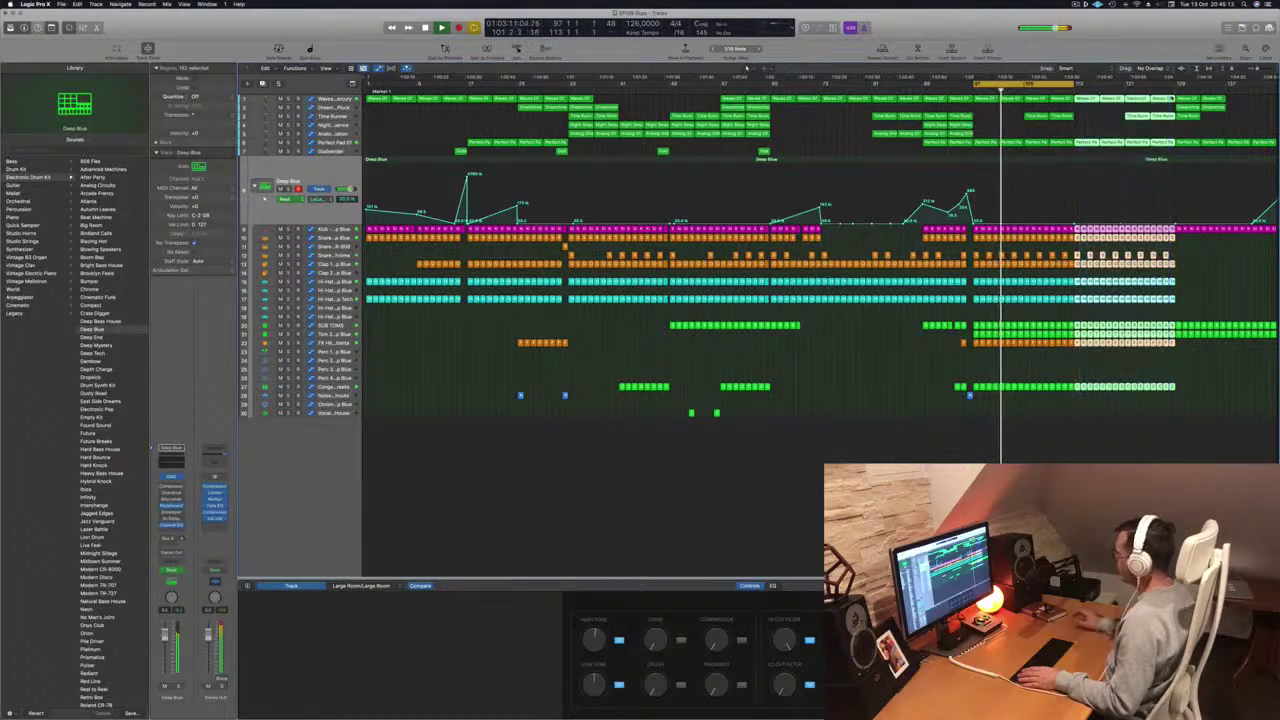
key("Delete")
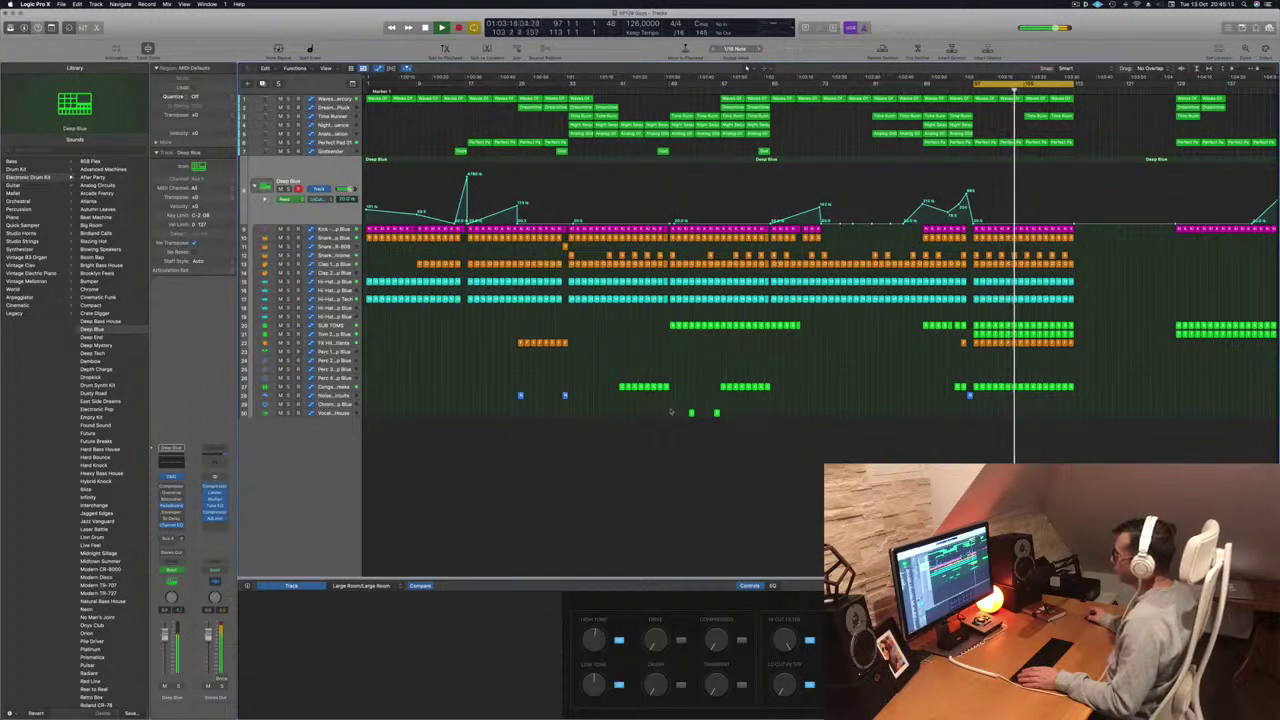
- Copy all regions from bars 49 to 65 with their automation to bar 113, and extend the cycle range to bar 129
left_click_drag(670, 413, 768, 98)
left_click_drag(686, 140, 1090, 141)
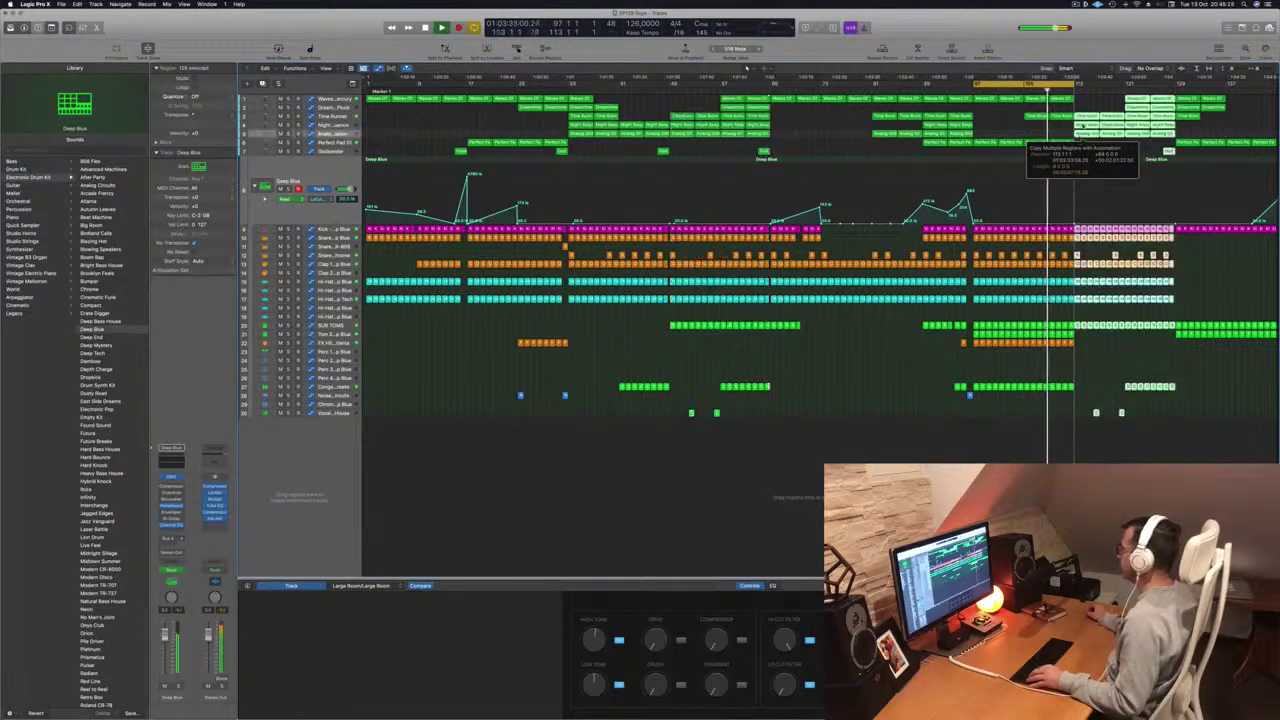
left_click_drag(1072, 85, 1174, 85)
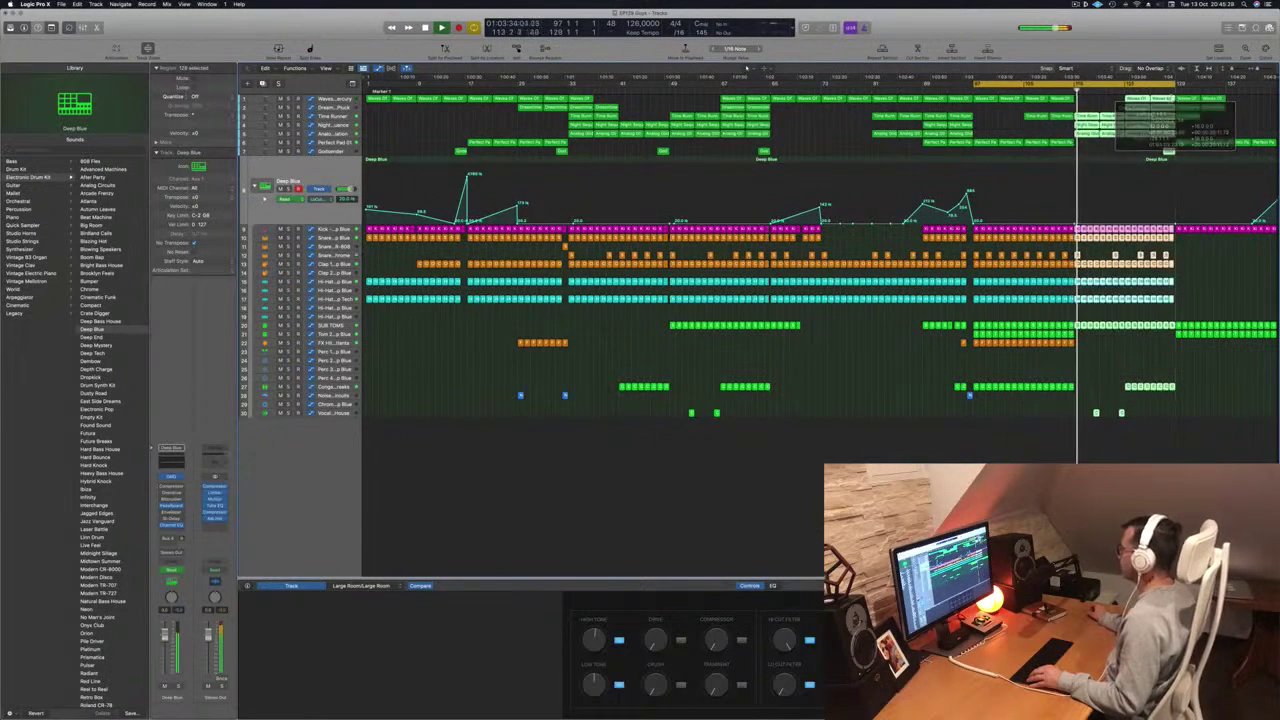
- Copy the tom regions below Sub Toms from bars 97 to 113 to bar 113, and the Noise Sweep from bar 96 to bar 113
left_click(1098, 153)
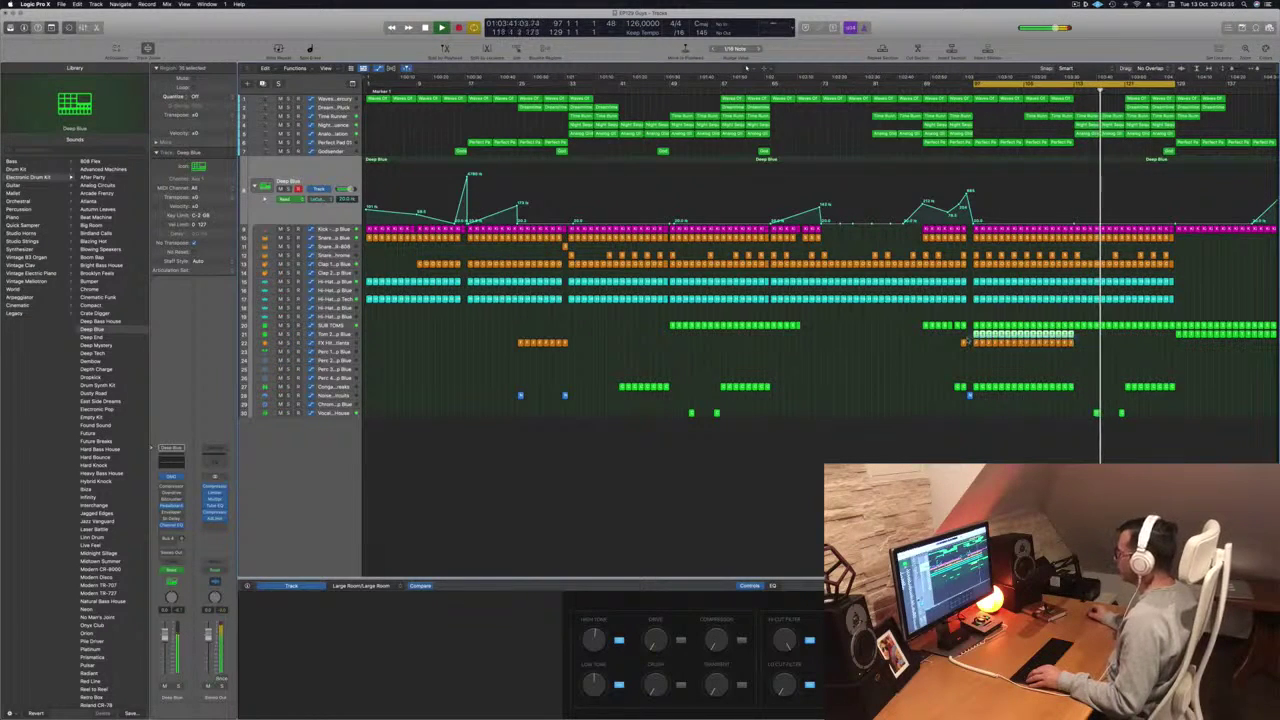
left_click_drag(976, 334, 1073, 338)
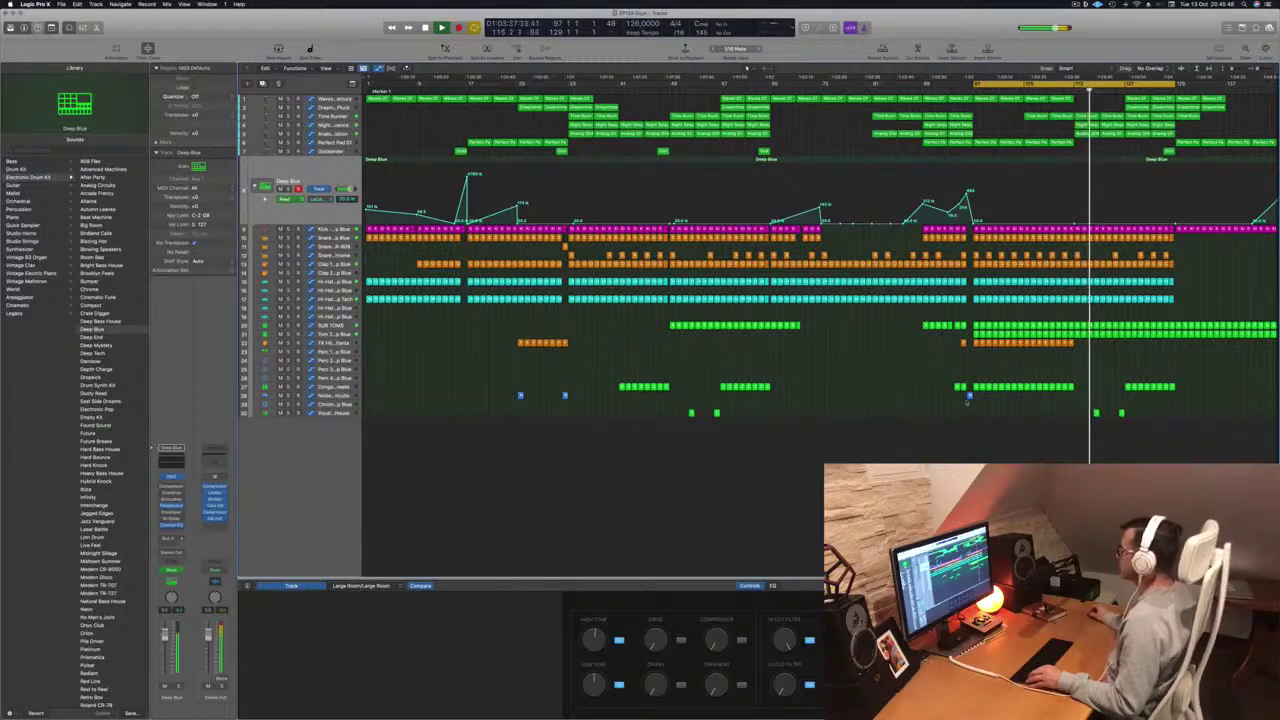
left_click_drag(969, 396, 1077, 396)
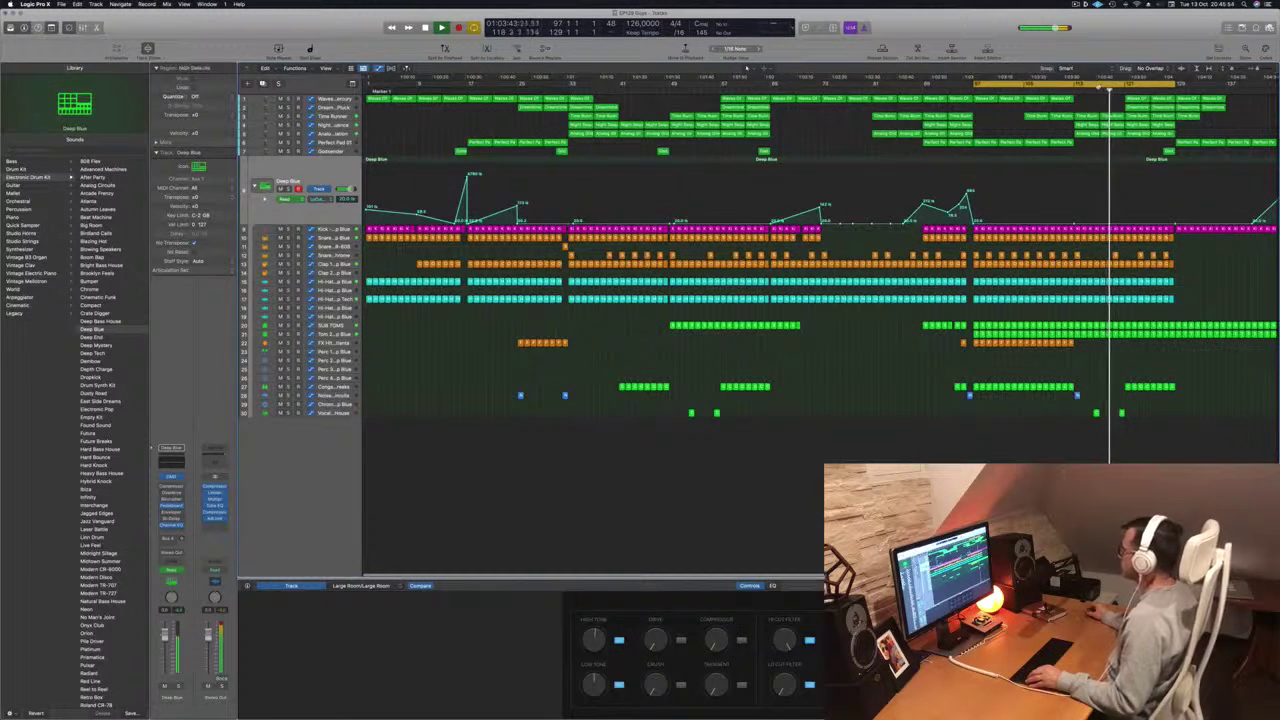
- Set the cycle range to bars 113 to 129 and repeat that section once, inserting the copy at bar 129
left_click(1091, 87)
left_click_drag(1077, 86, 1178, 88)
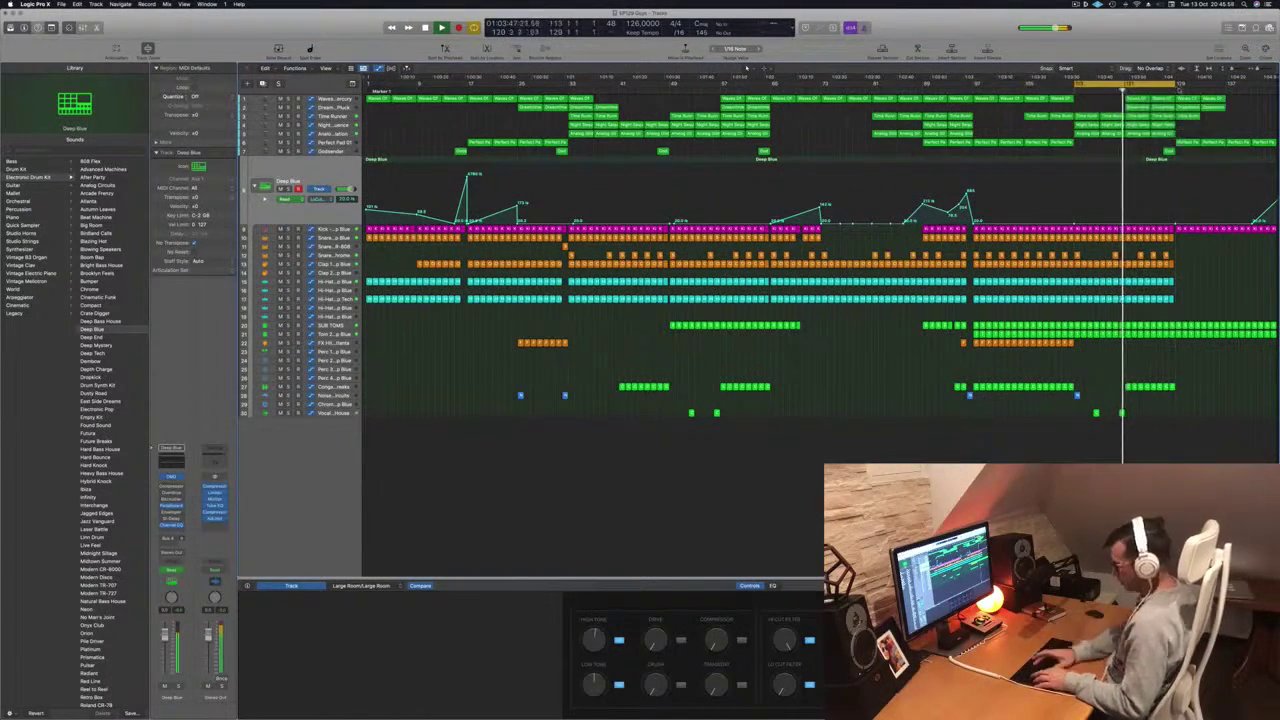
key("ctrl+super+r")
left_click(1053, 91)
key("super+Left")
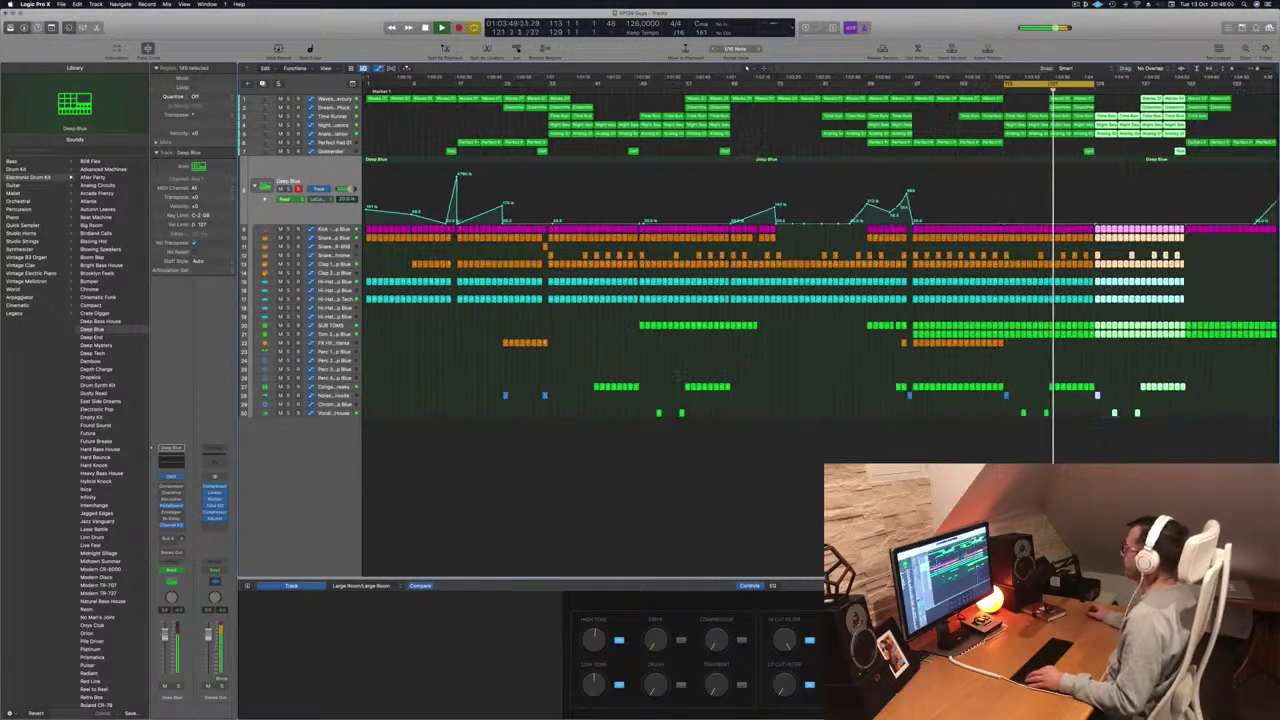
- Delete the Time Runner regions from bar 129 onward and the Waves Of Mercury and Dreamtime Pluck regions from bar 137 onward, keeping the tracks
left_click_drag(1113, 99, 1065, 105)
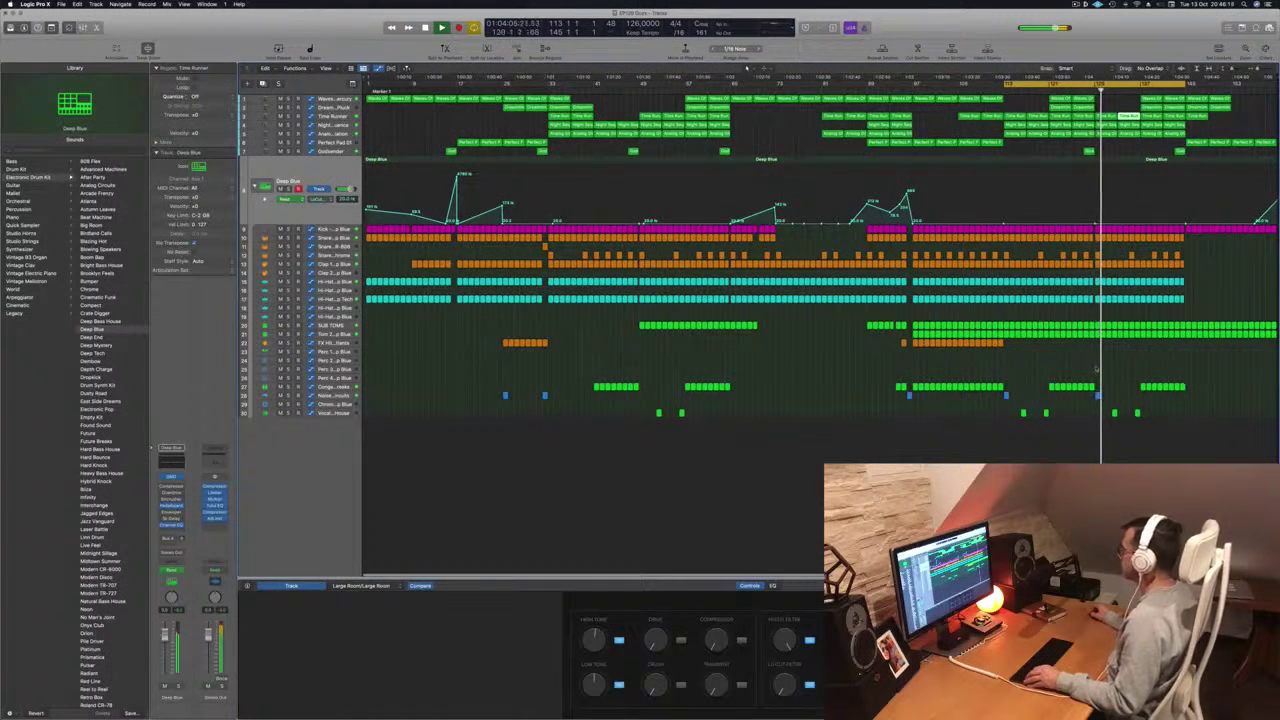
scroll(1114, 357, "right", 5)
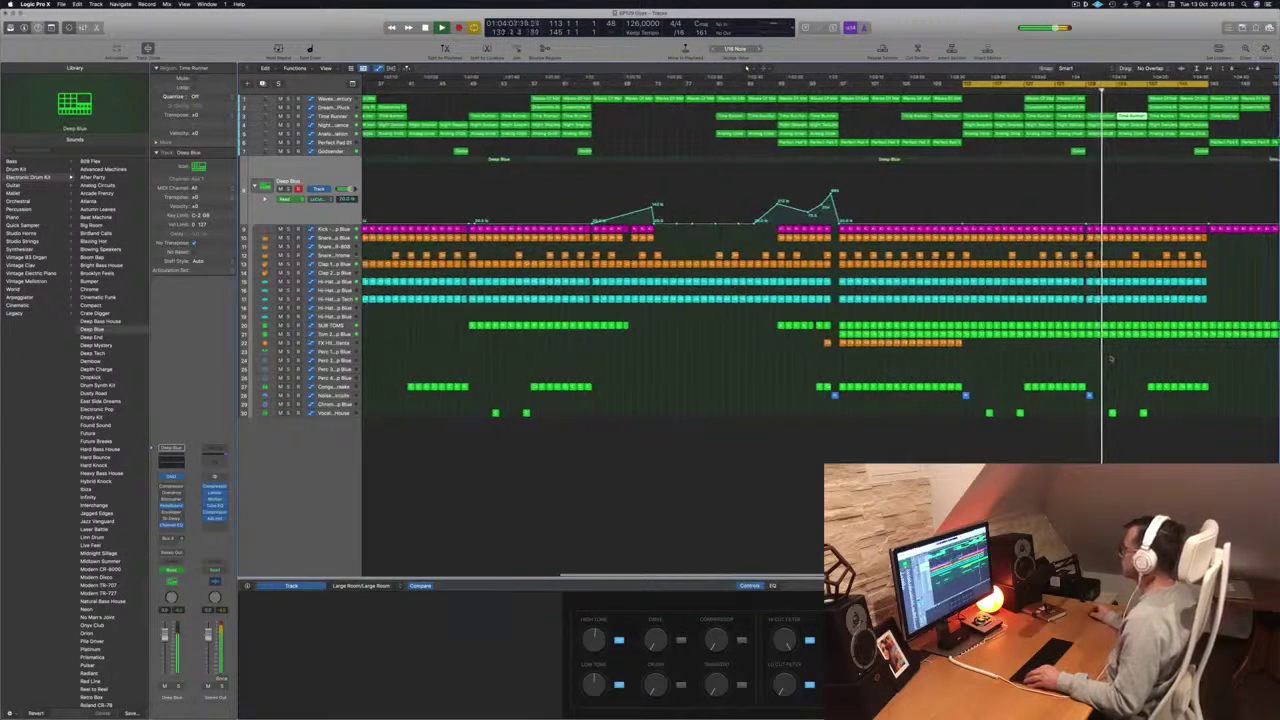
scroll(1114, 357, "up", 3)
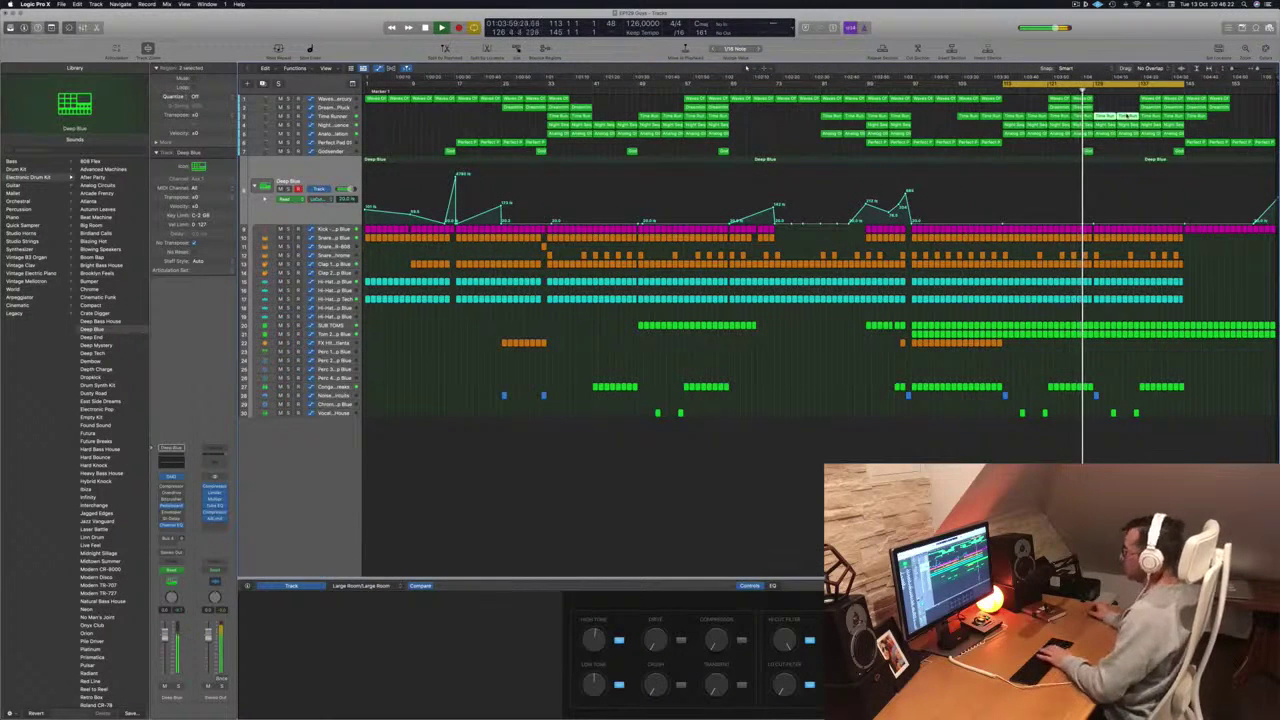
key("super+BackSpace")
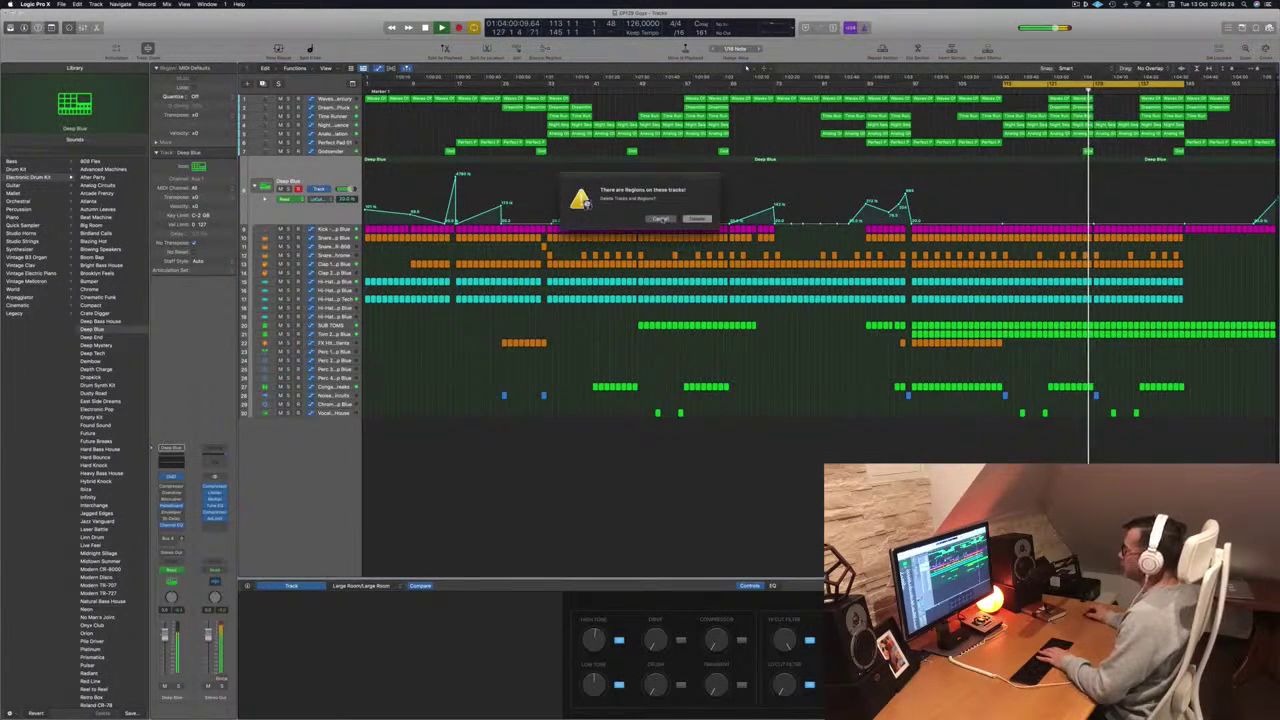
left_click(661, 218)
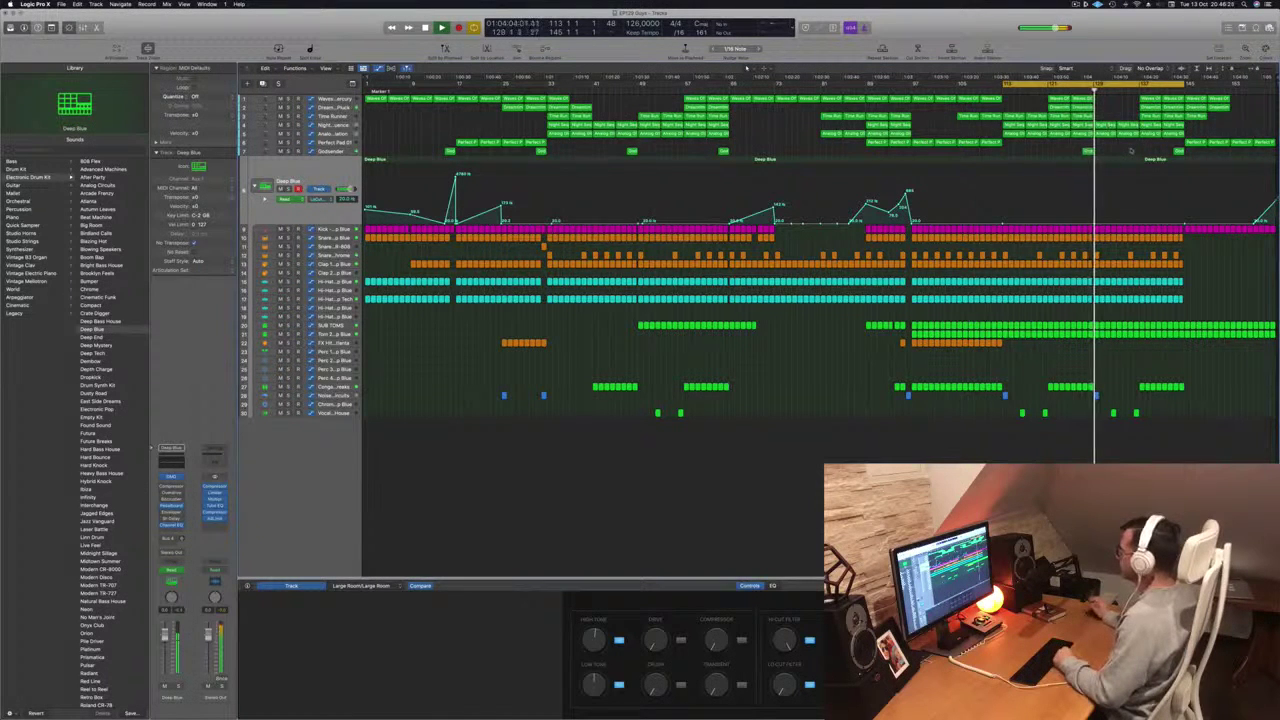
left_click_drag(1140, 94, 1220, 116)
key("Delete")
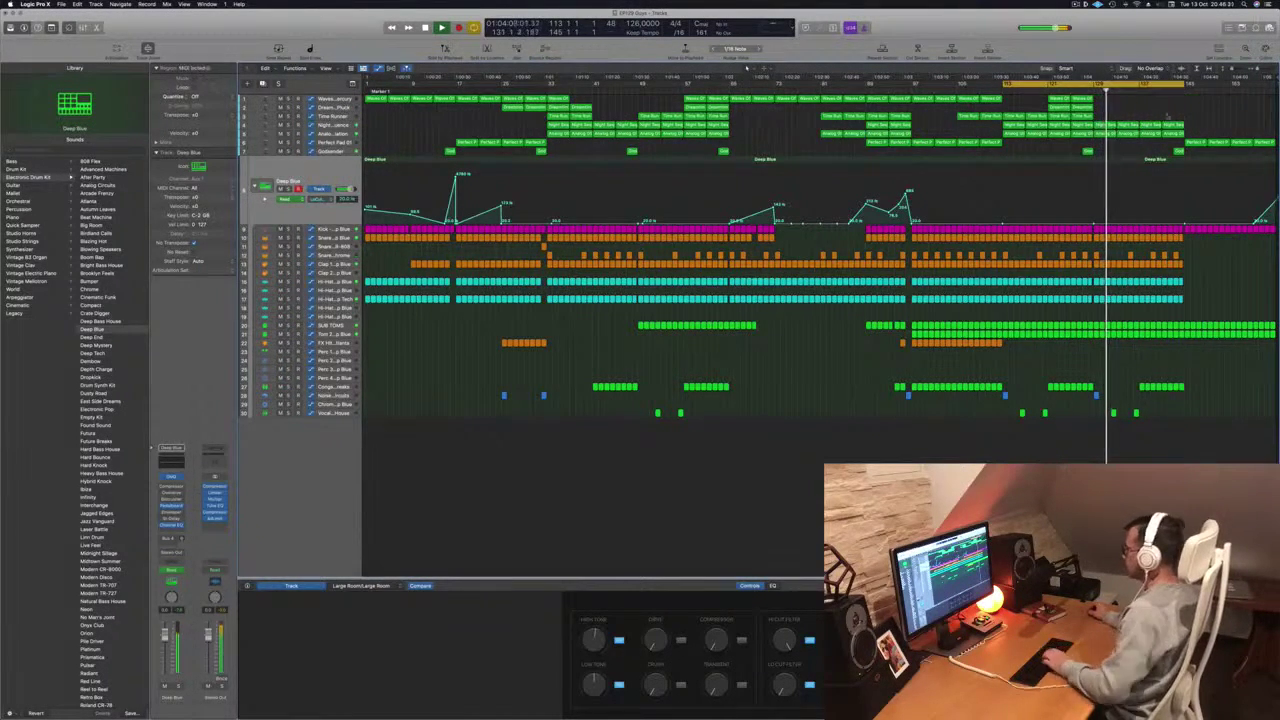
- Repeat the section from bar 129 to 145 twice, filling up to bar 177, and extend the cycle range past bar 177
left_click(1133, 86)
left_click_drag(1094, 86, 1183, 89)
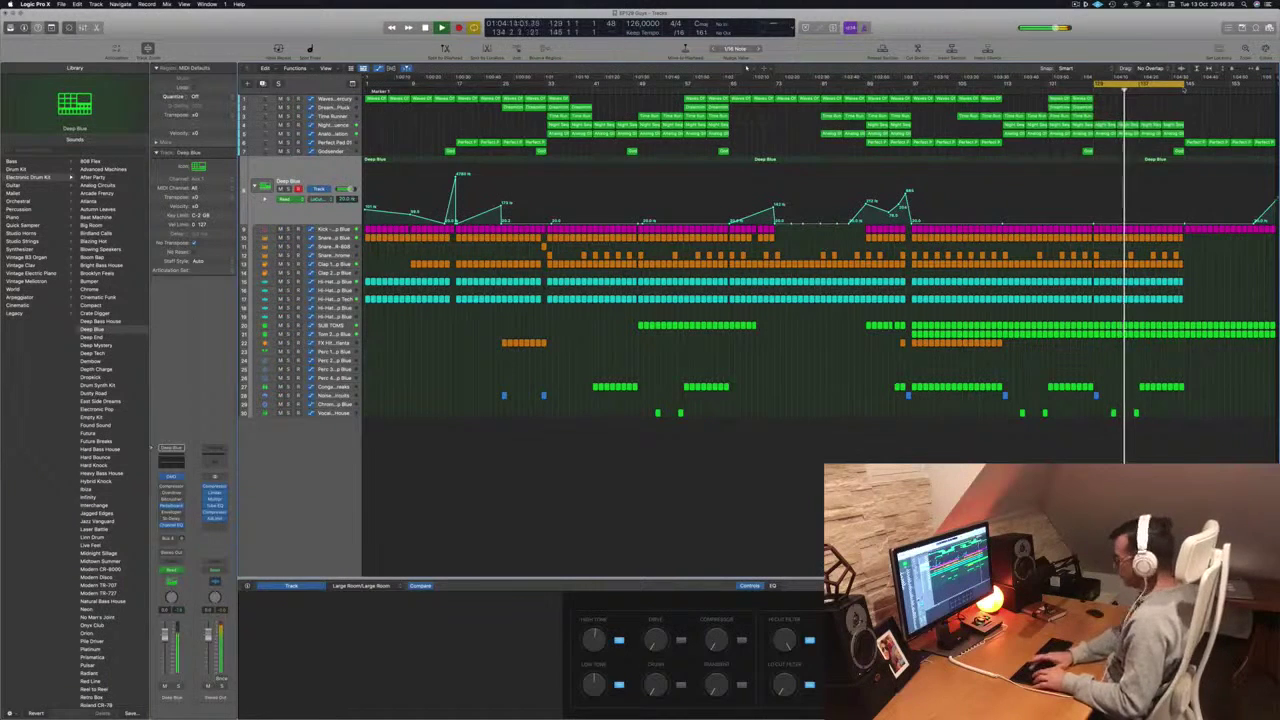
key("ctrl+super+r")
key("super+Left")
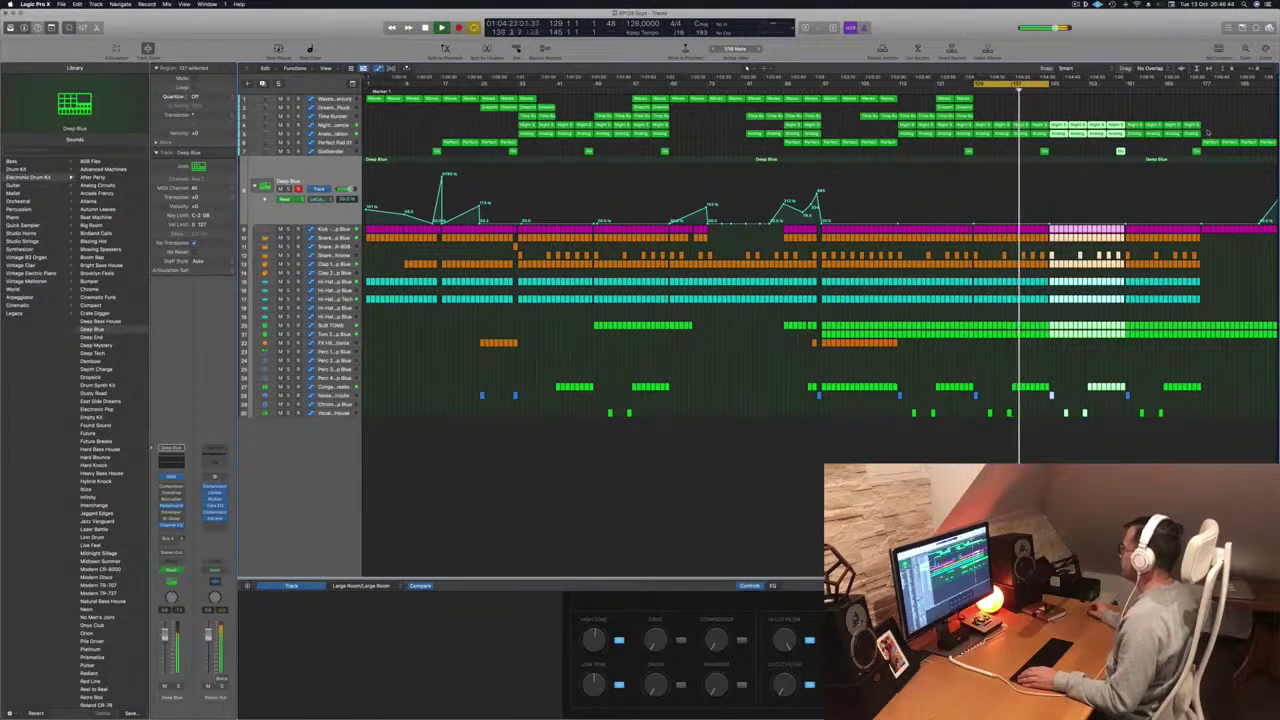
left_click(1203, 86)
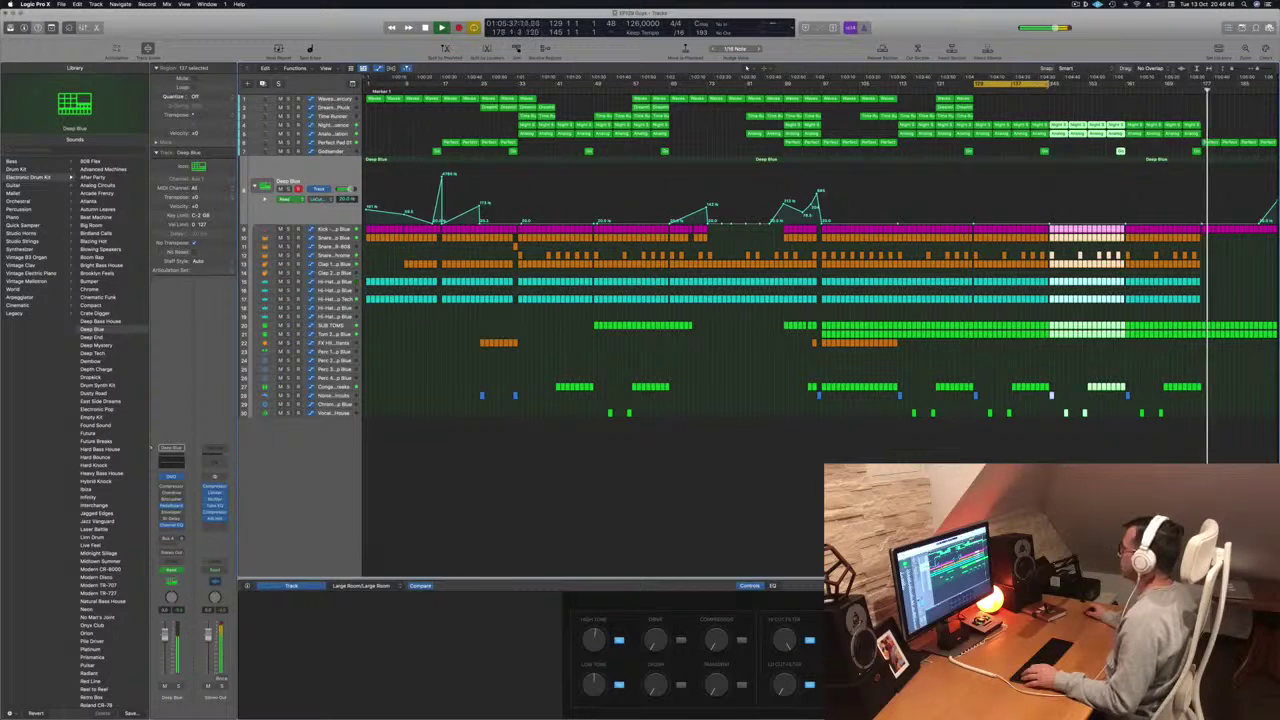
left_click(1046, 86)
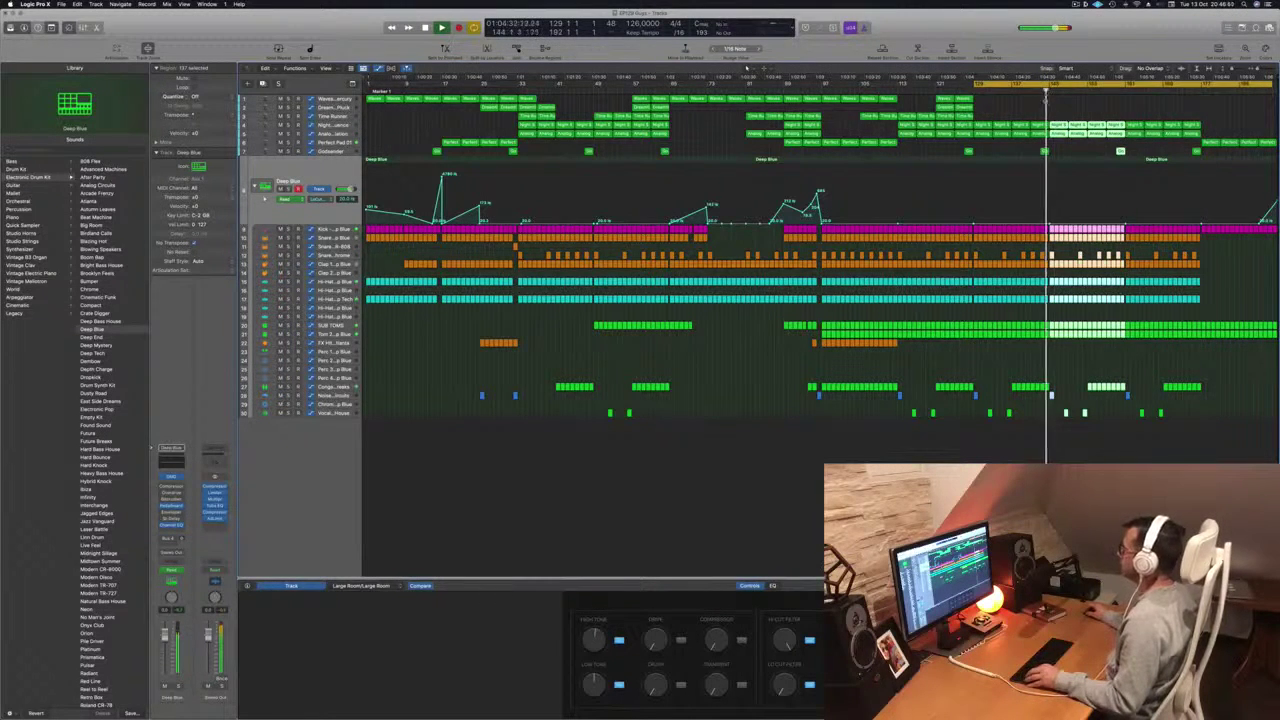
- On the Analog Glide Arpeggiation track, pull the automation down around bar 137 to form a V-shaped dip between bars 129 and 145
left_click(1074, 106)
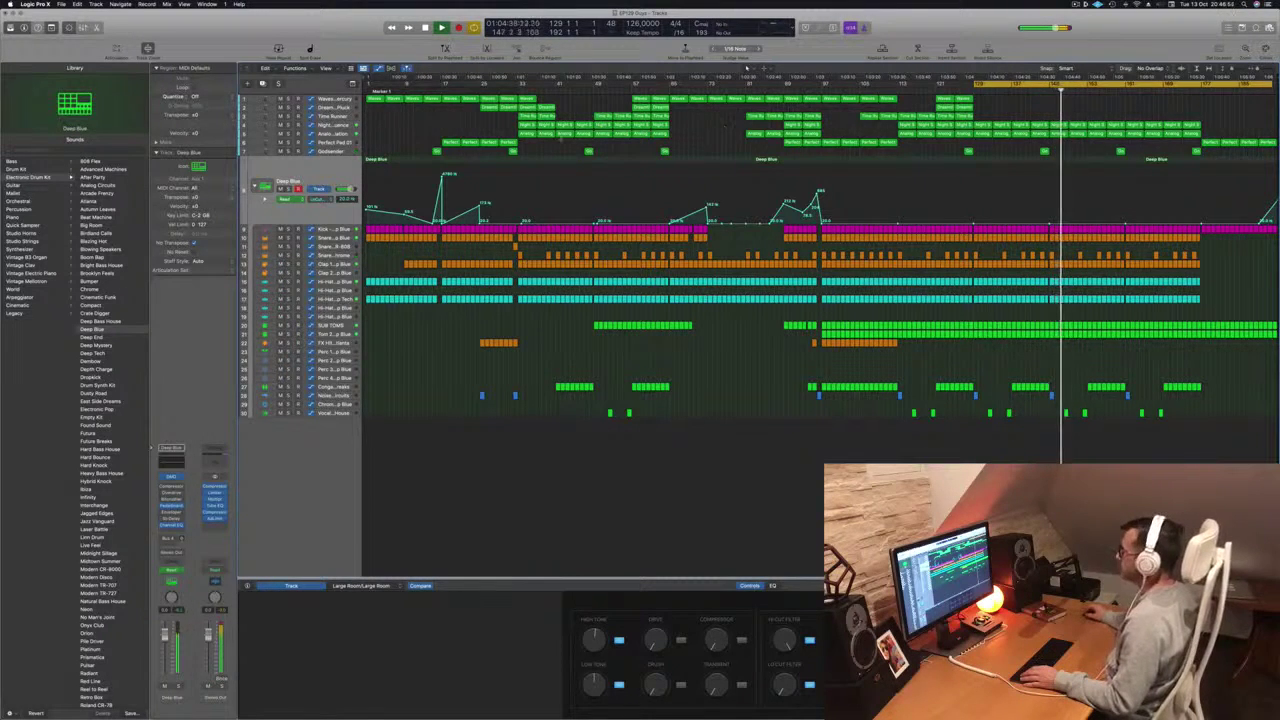
left_click(333, 134)
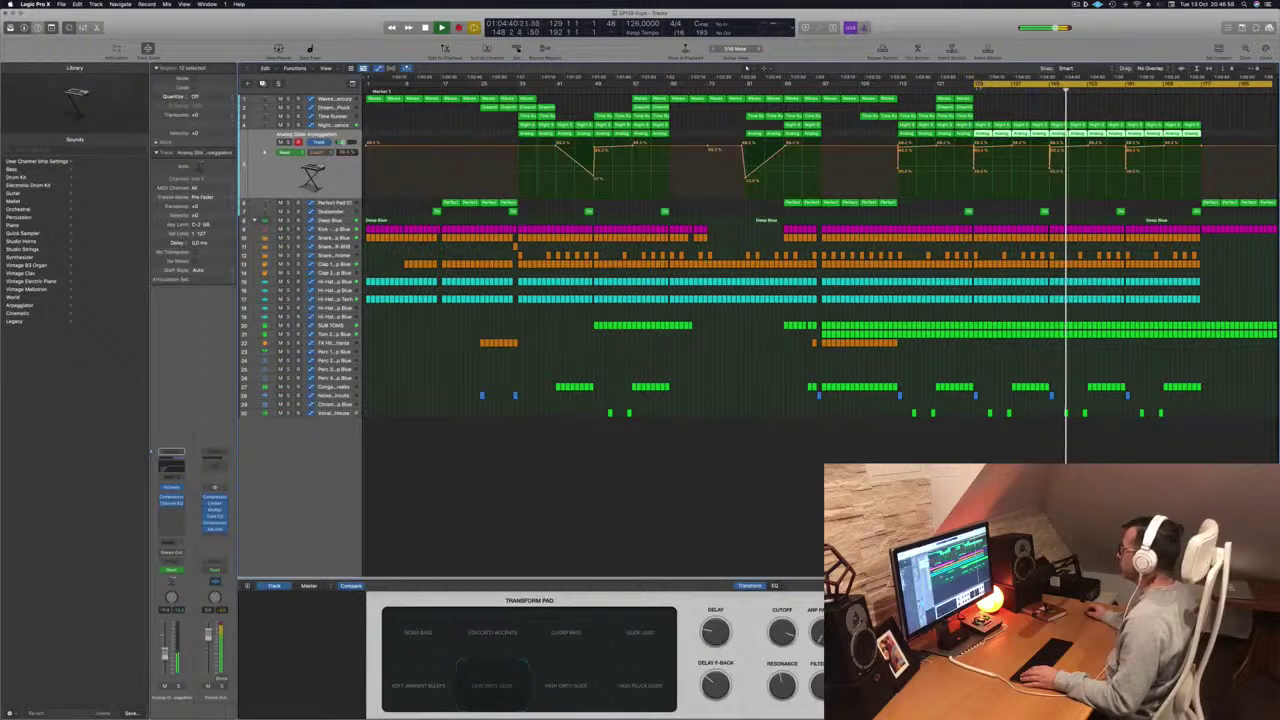
left_click(979, 88)
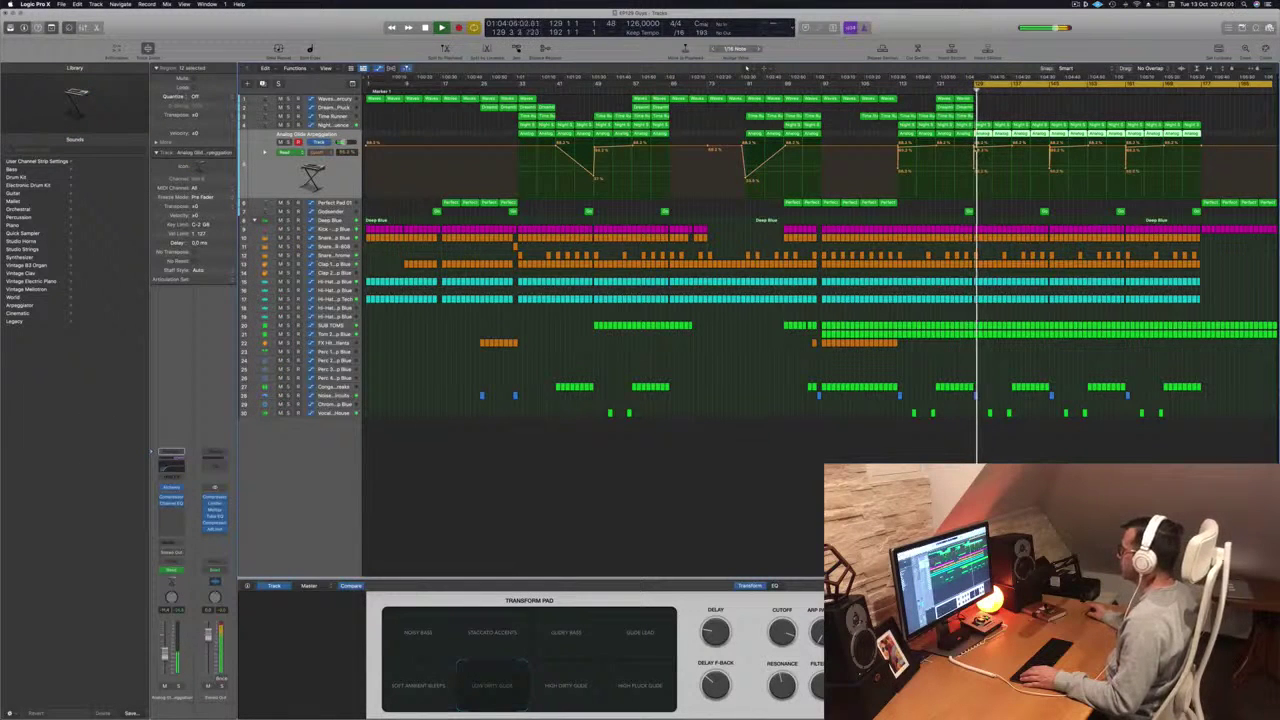
left_click_drag(1011, 146, 1012, 183)
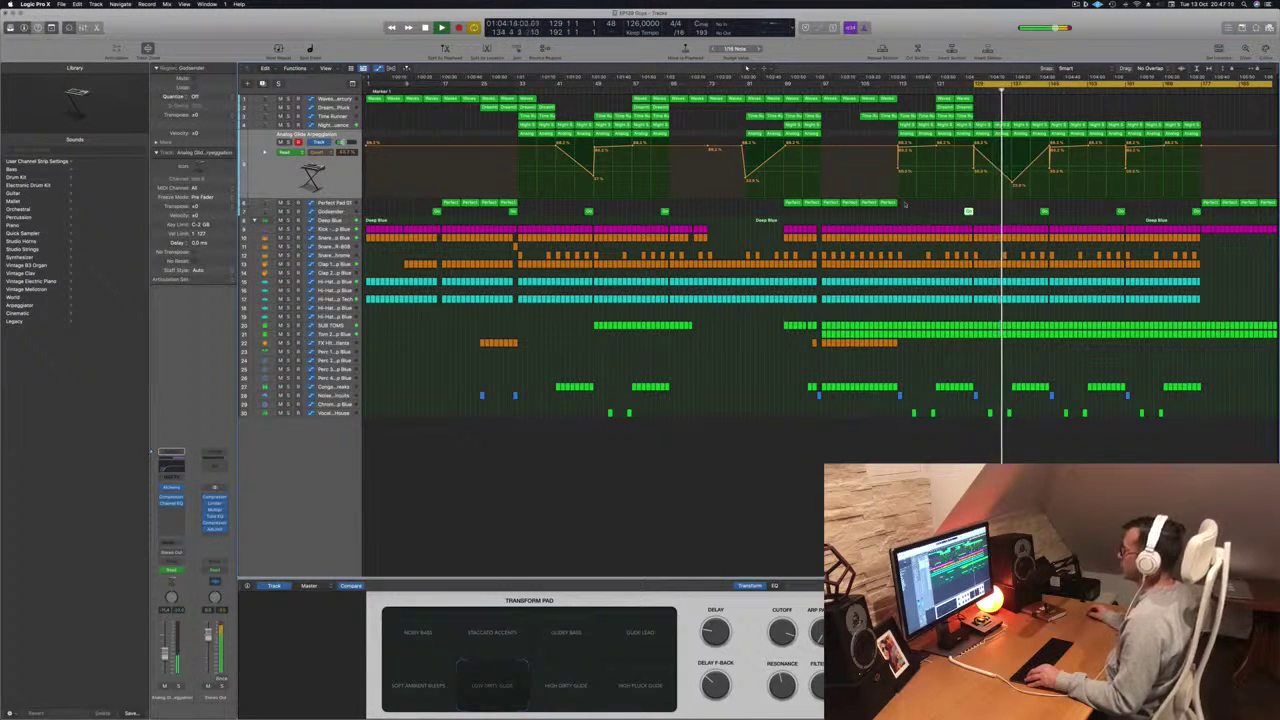
- Copy the four Perfect Pad regions from bars 97 to 113 to bar 137 and smooth the low automation points between bars 137 and 145
left_click_drag(831, 204, 1030, 212)
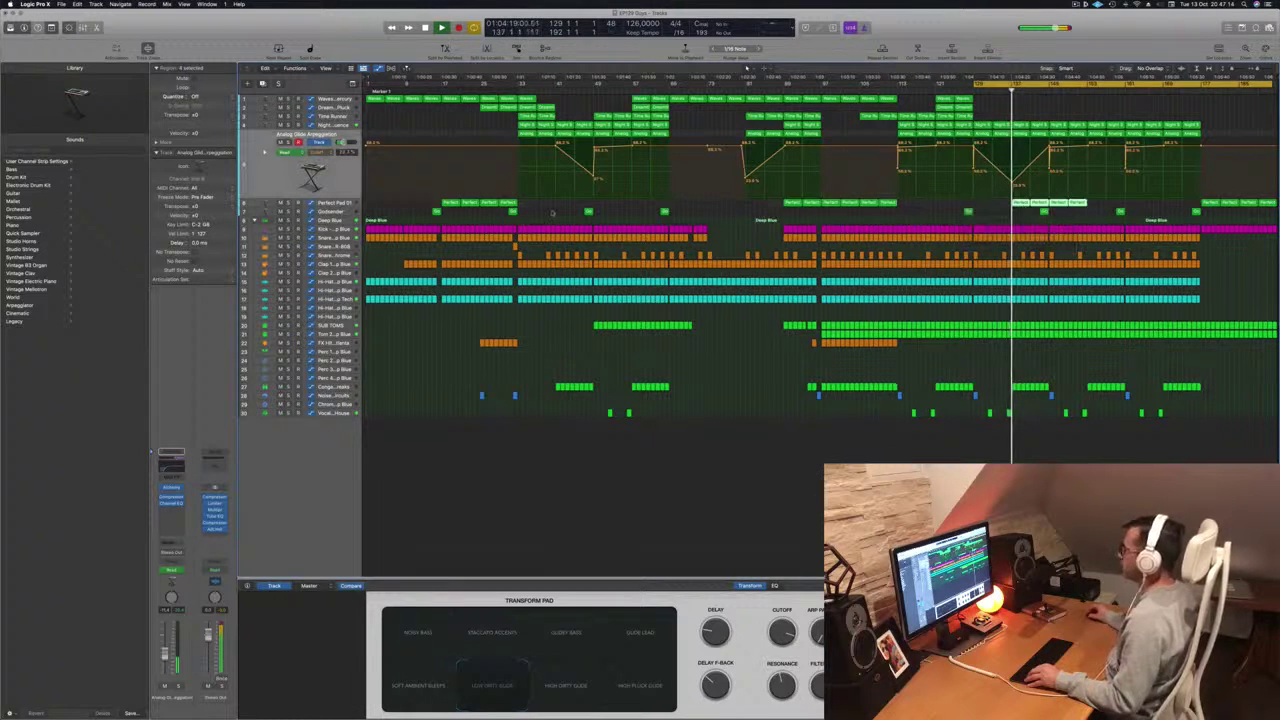
left_click(346, 203)
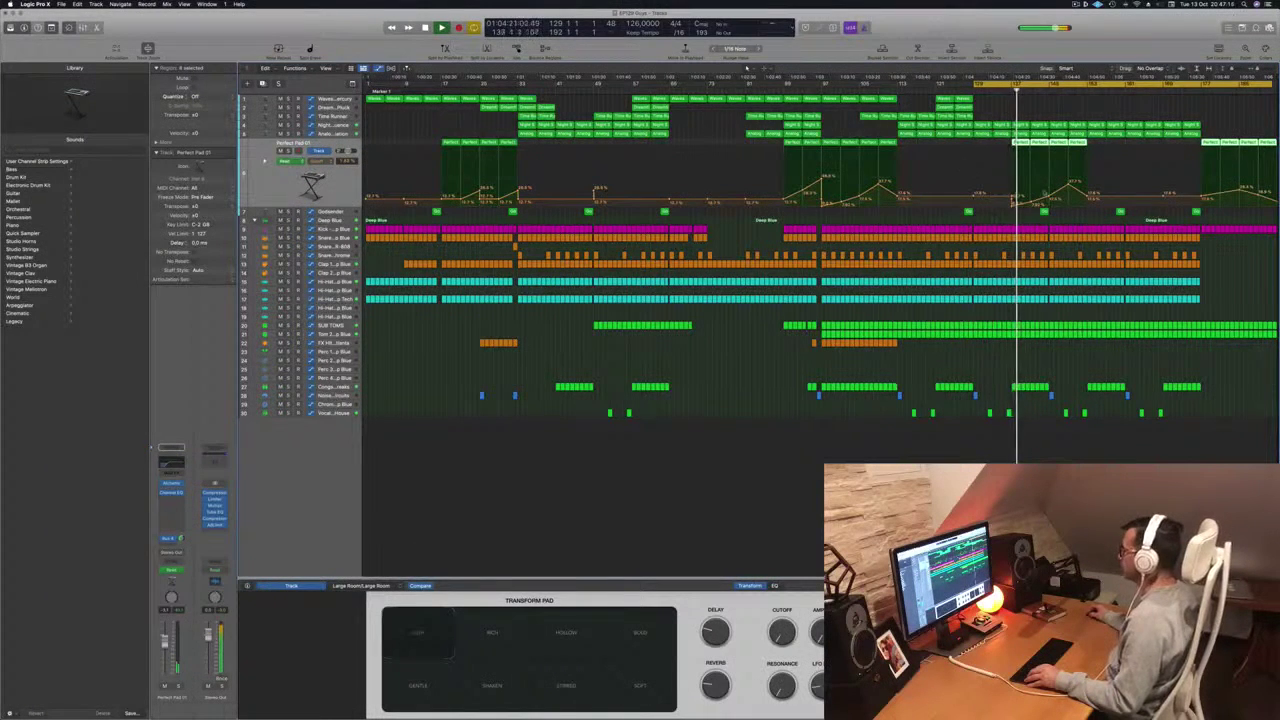
left_click_drag(1014, 207, 1014, 201)
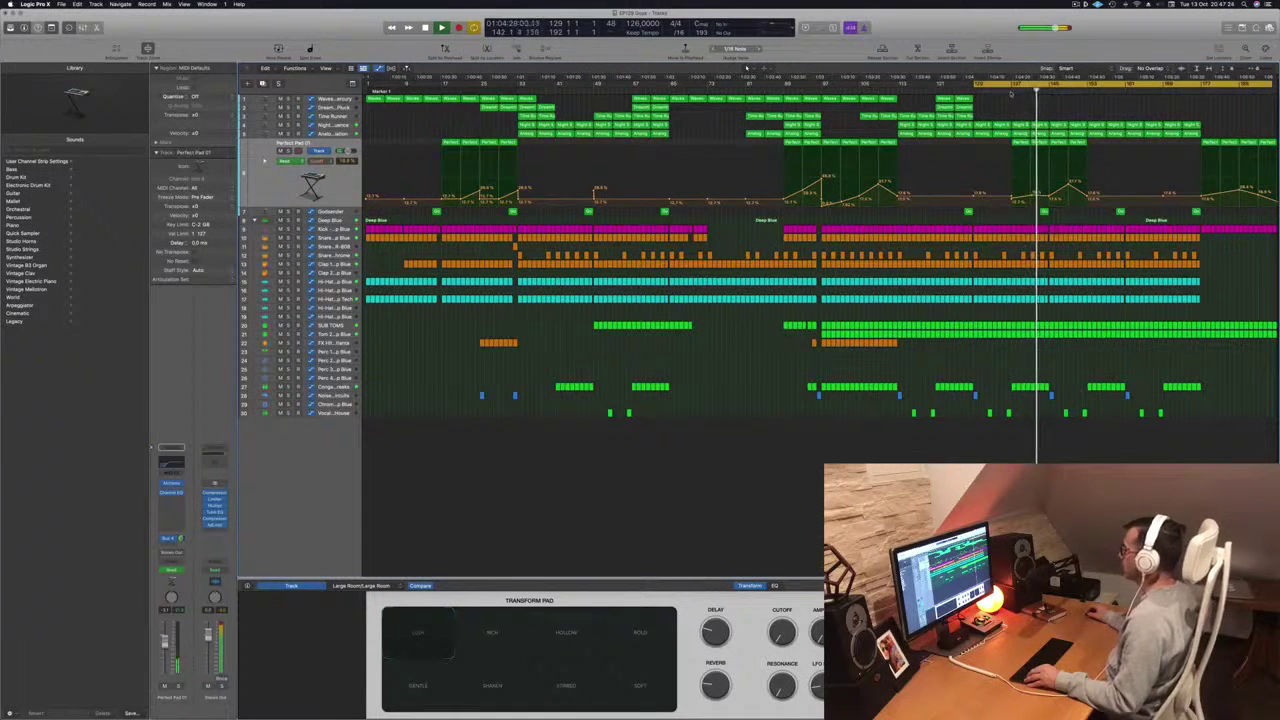
left_click(1050, 198)
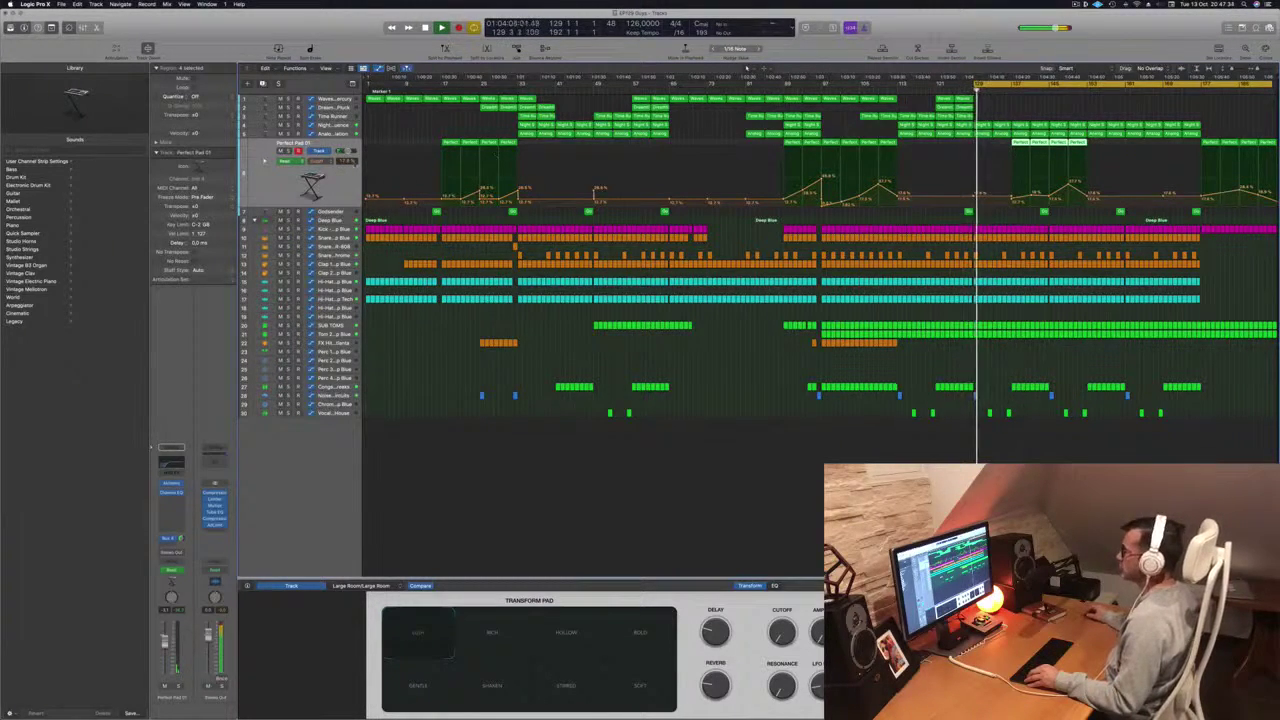
key("Up")
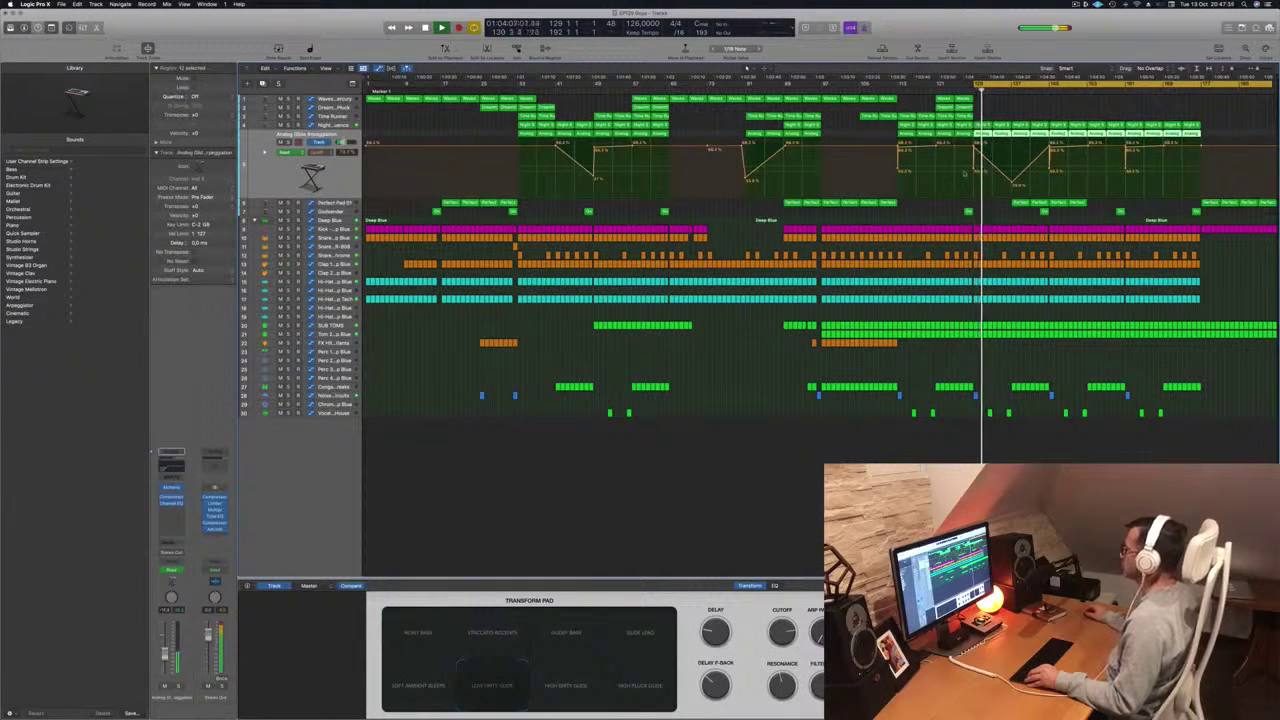